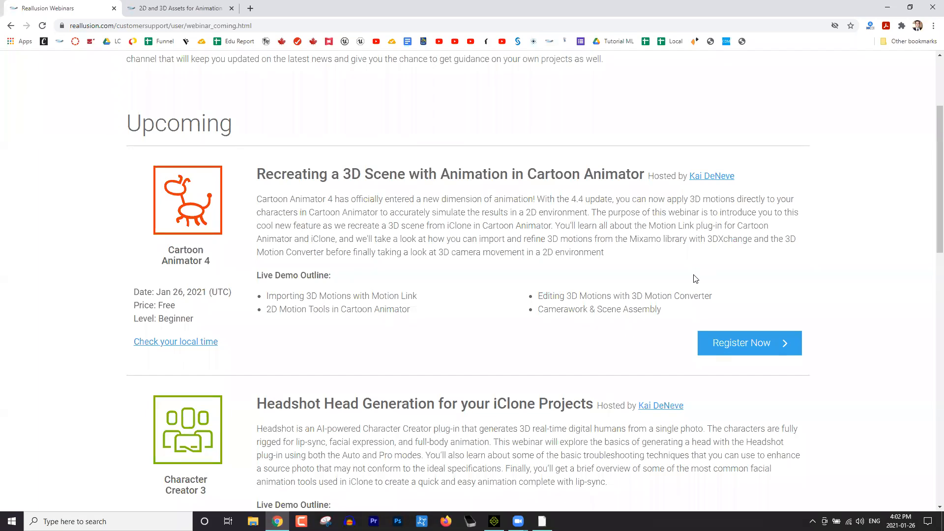
View the Weekly Special offer from the Savings & Goodies section of the Reallusion Content Store
{"action": "left_click", "coordinate": [198, 7]}
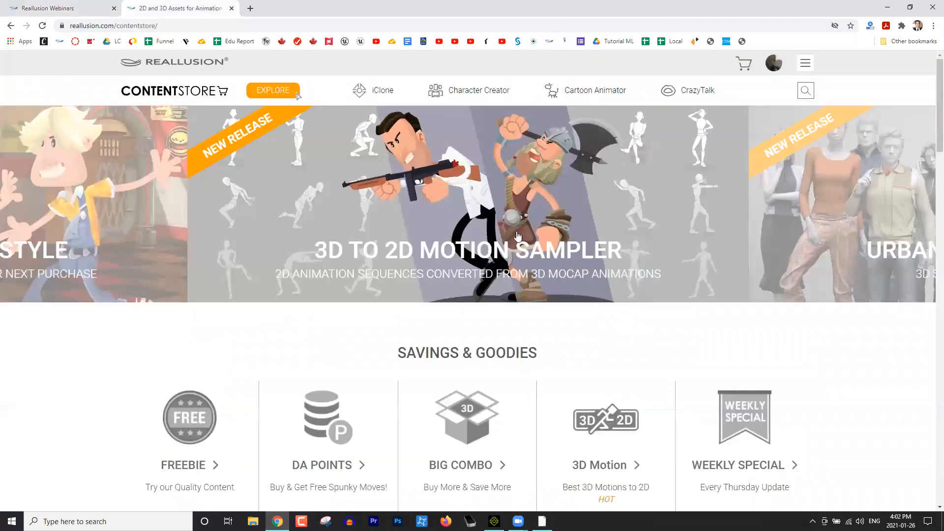
{"action": "scroll", "coordinate": [737, 295], "scroll_direction": "down", "scroll_amount": 2}
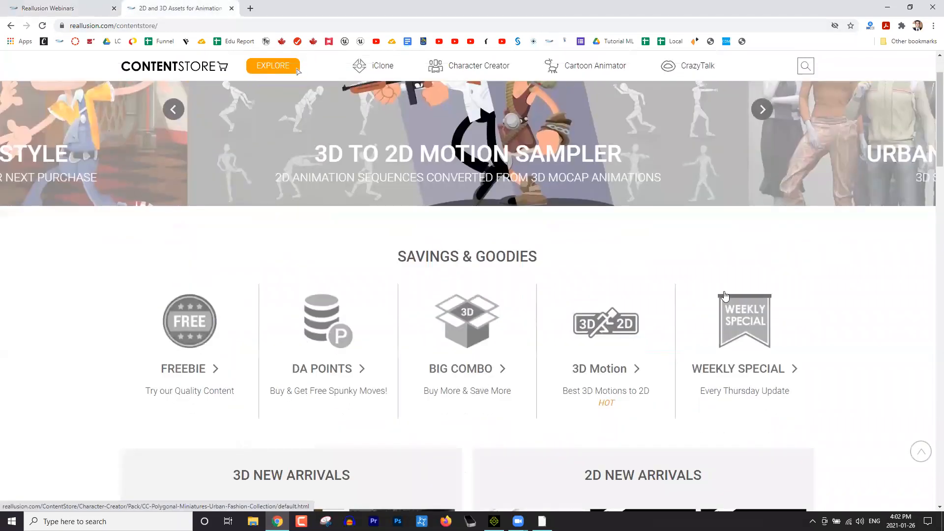
{"action": "scroll", "coordinate": [725, 295], "scroll_direction": "down", "scroll_amount": 1}
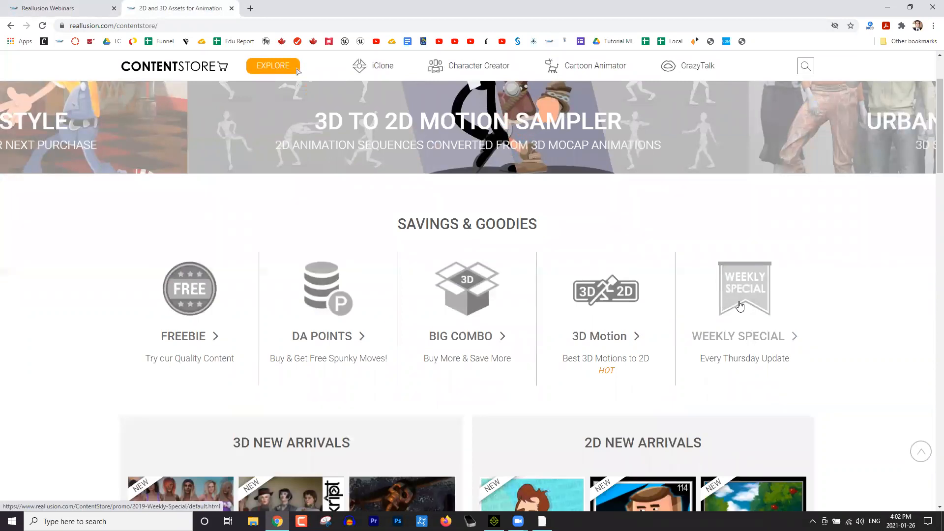
{"action": "left_click", "coordinate": [740, 308]}
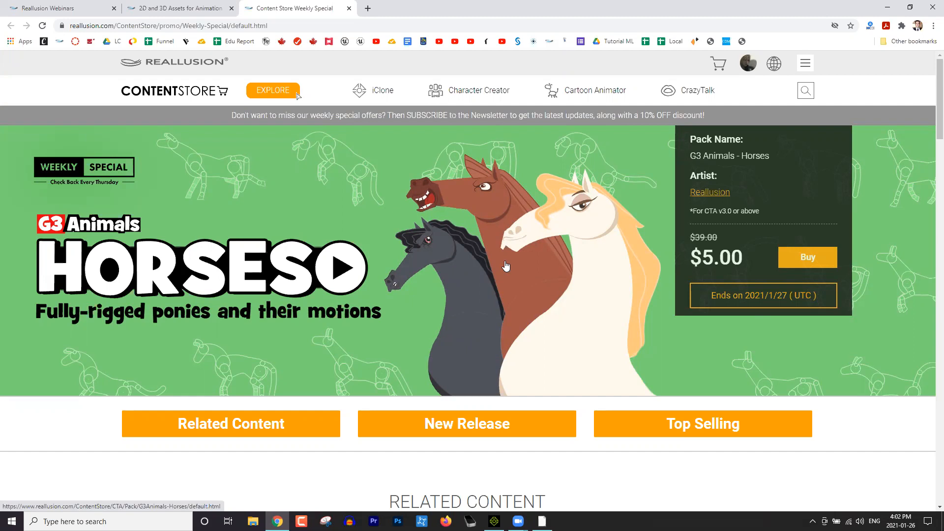
{"action": "left_click", "coordinate": [349, 9]}
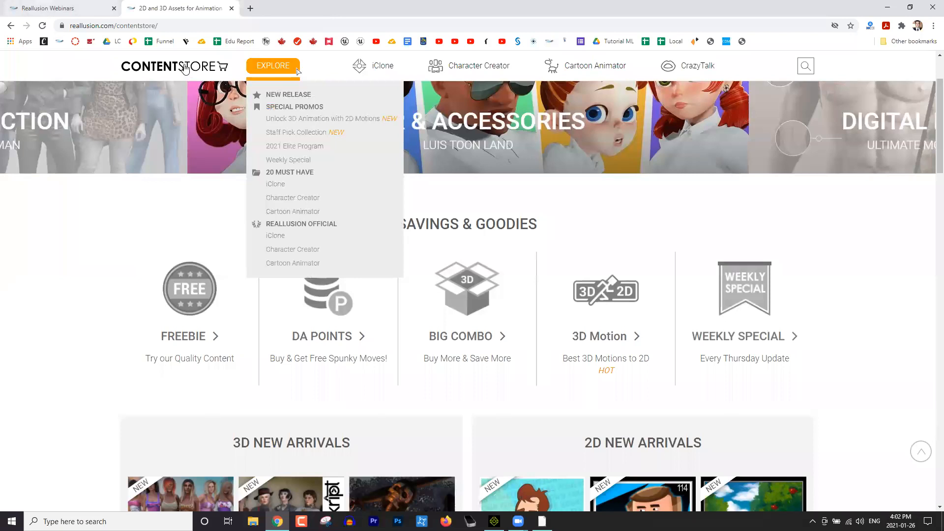
Open the ActorCore 3D Motion Platform page from the Reallusion site and review its multi-platform support and motion pack sections
{"action": "left_click", "coordinate": [113, 11]}
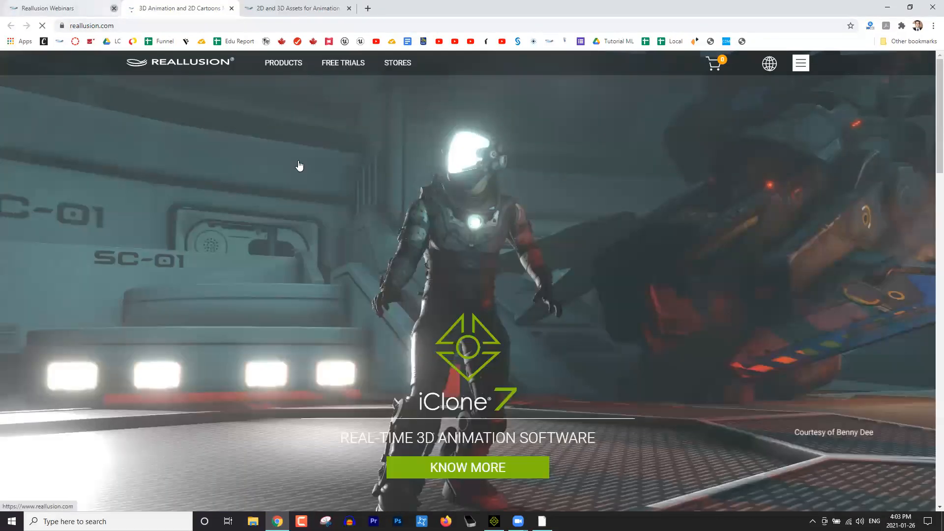
{"action": "mouse_move", "coordinate": [283, 63]}
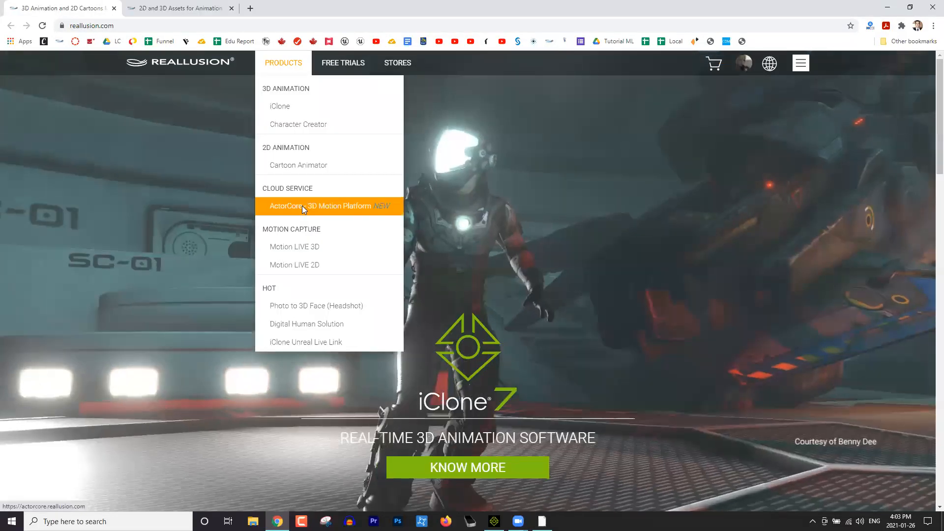
{"action": "left_click", "coordinate": [302, 206]}
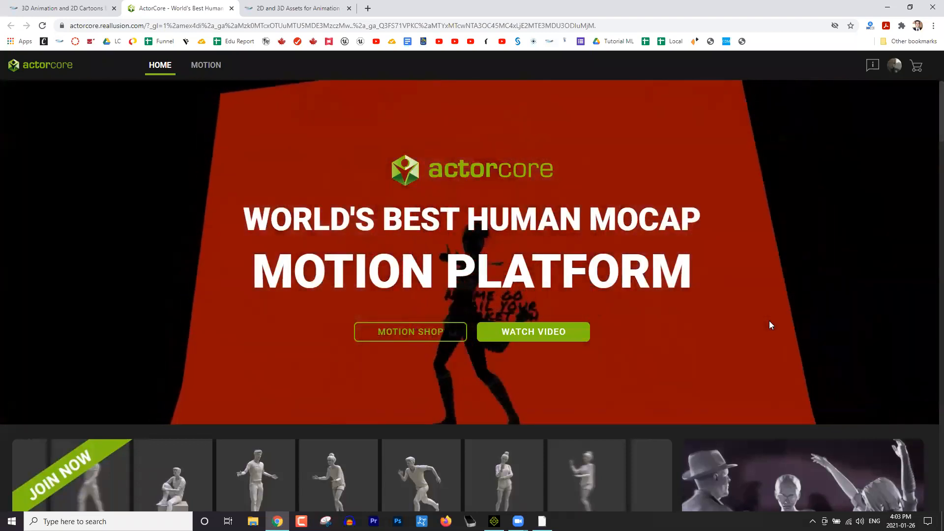
{"action": "scroll", "coordinate": [767, 325], "scroll_direction": "down", "scroll_amount": 1}
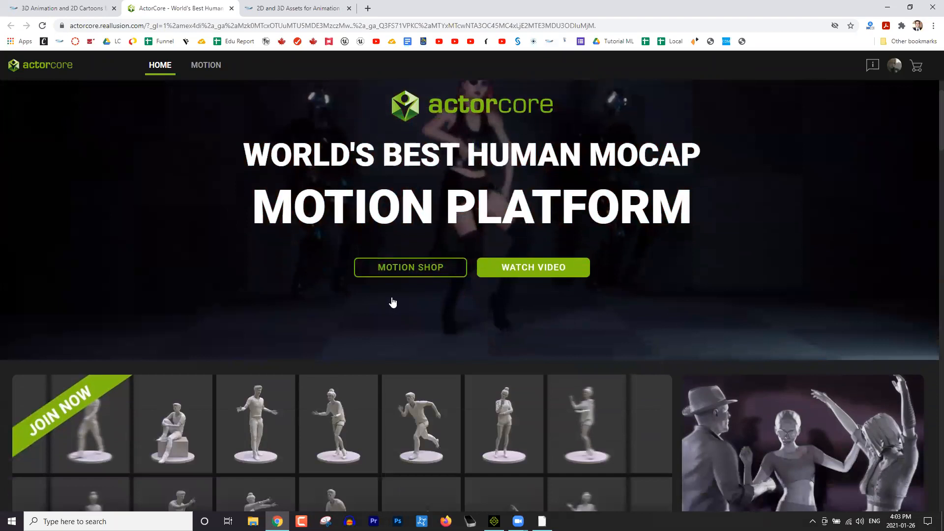
{"action": "scroll", "coordinate": [393, 302], "scroll_direction": "down", "scroll_amount": 3}
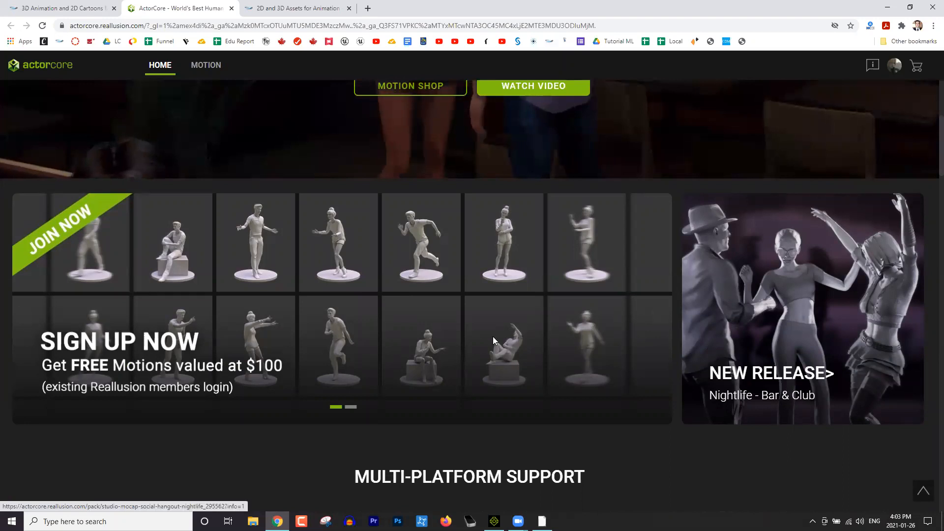
{"action": "scroll", "coordinate": [480, 337], "scroll_direction": "down", "scroll_amount": 5}
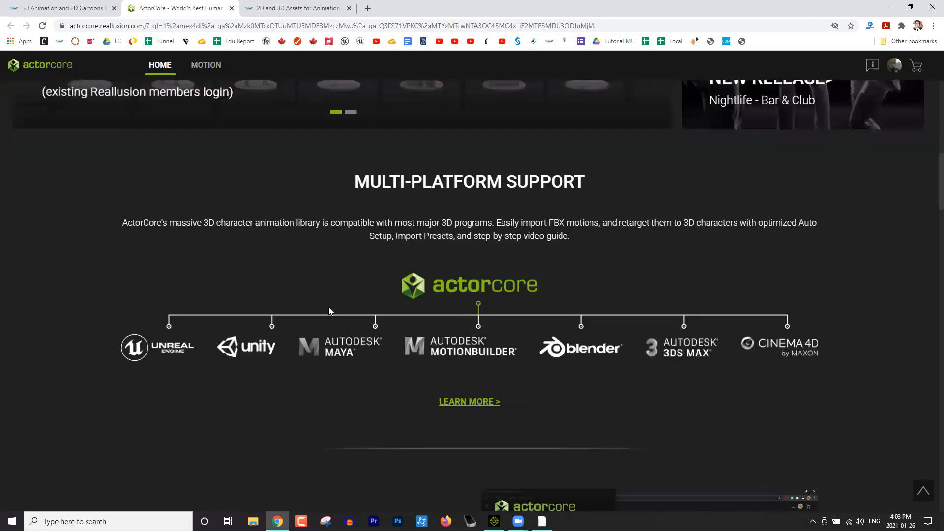
{"action": "scroll", "coordinate": [551, 312], "scroll_direction": "down", "scroll_amount": 3}
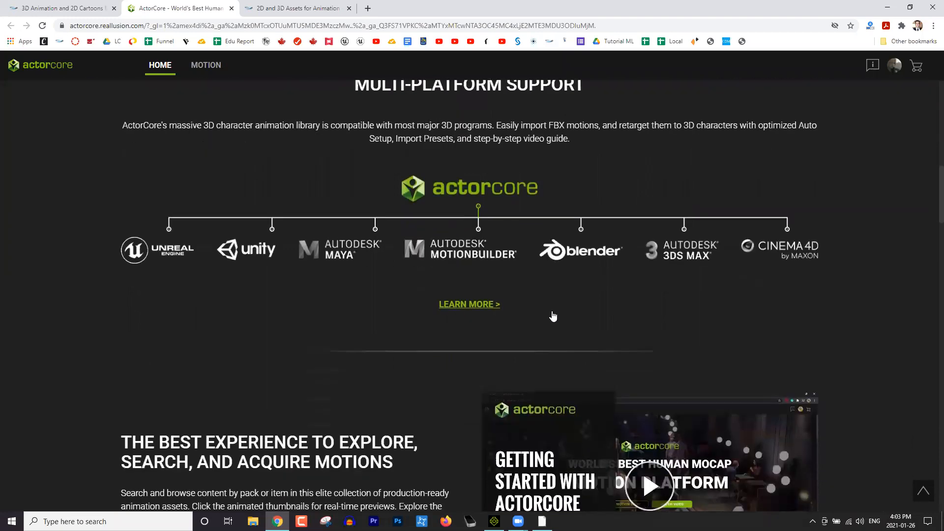
{"action": "scroll", "coordinate": [552, 311], "scroll_direction": "down", "scroll_amount": 1}
{"action": "scroll", "coordinate": [452, 300], "scroll_direction": "down", "scroll_amount": 5}
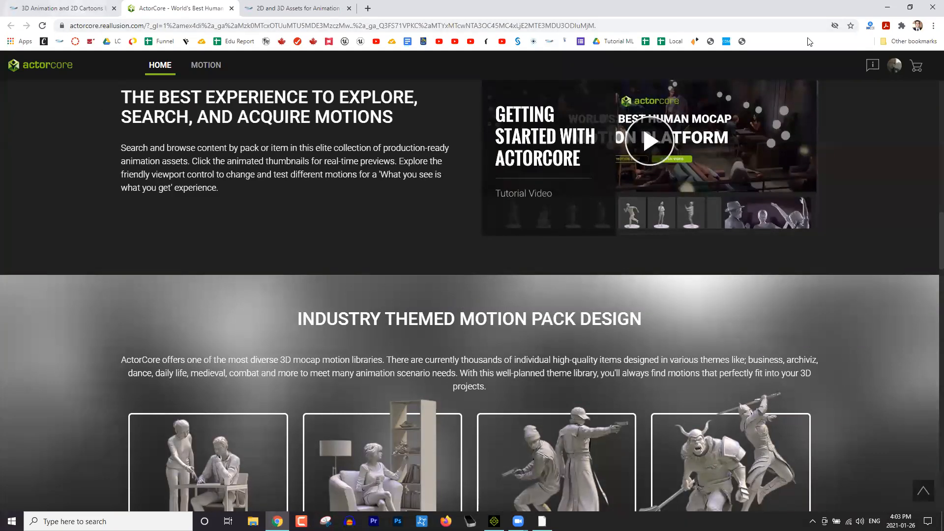
{"action": "left_click", "coordinate": [930, 9]}
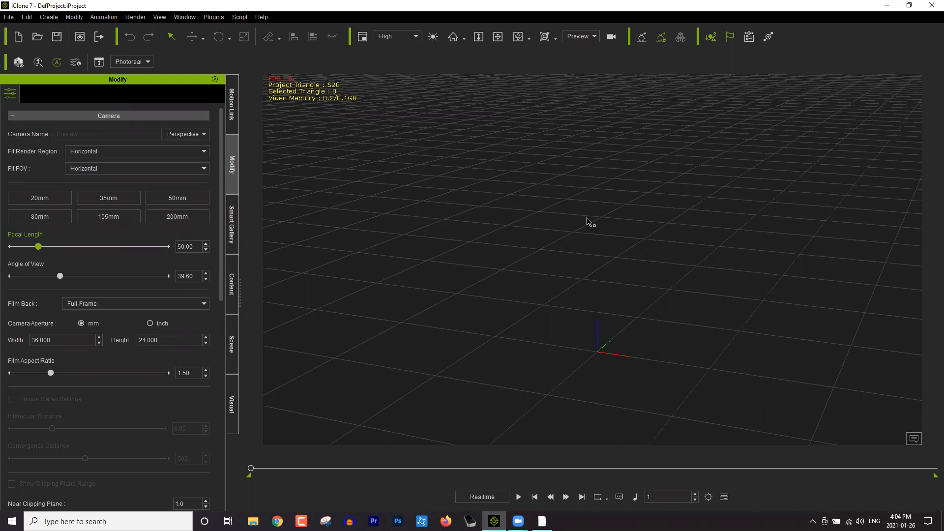
Search the Smart Gallery packs in iClone for "toon" and widen the gallery to fit more thumbnails
{"action": "left_click", "coordinate": [233, 224]}
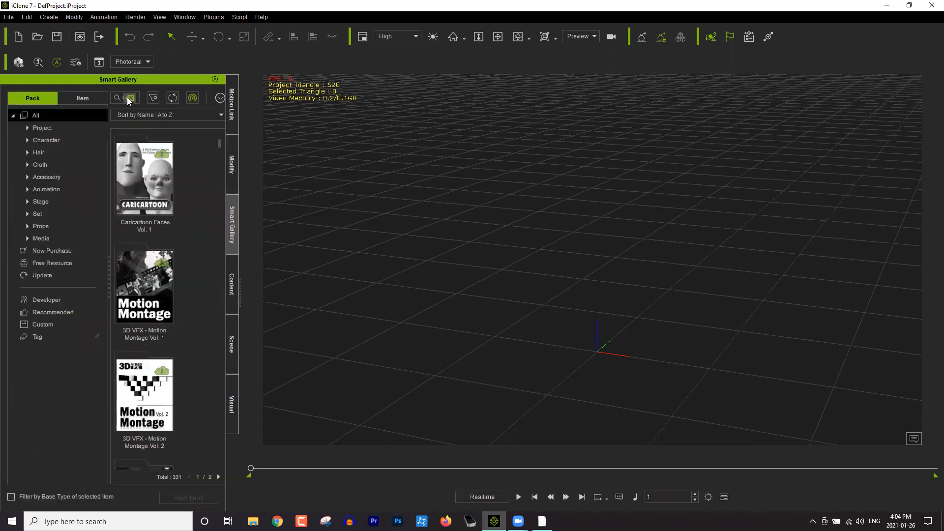
{"action": "left_click", "coordinate": [129, 98]}
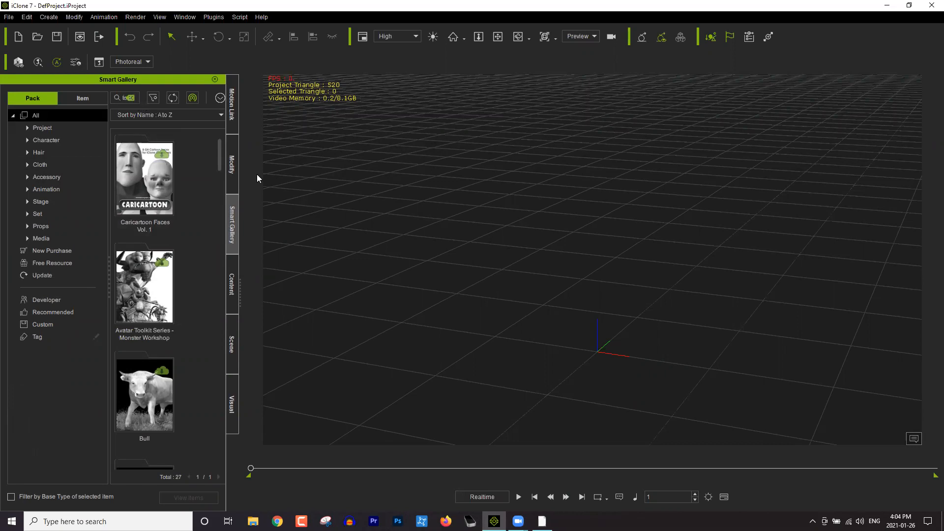
{"action": "left_click_drag", "start_coordinate": [239, 284], "coordinate": [316, 274]}
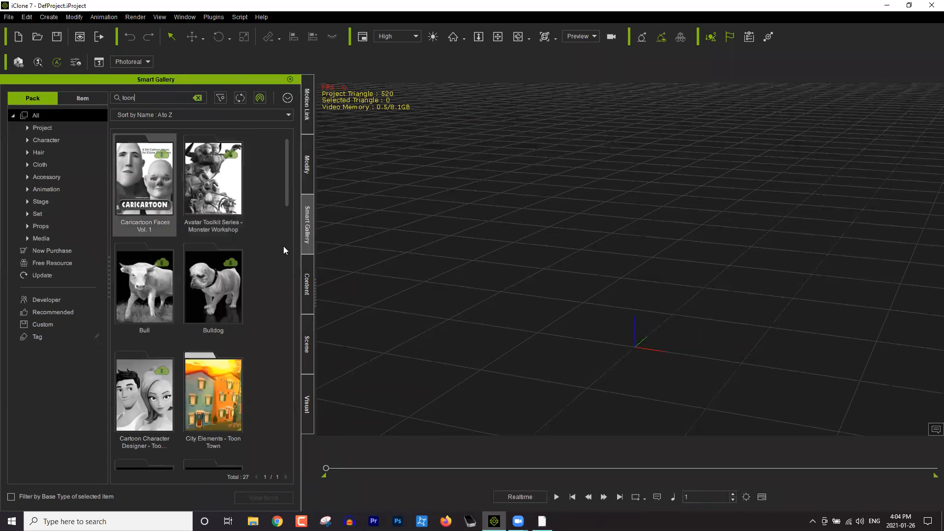
Find the City Elements - Toon Town pack and load its Toon Town terrain into the scene
{"action": "scroll", "coordinate": [283, 275], "scroll_direction": "down", "scroll_amount": 5}
{"action": "scroll", "coordinate": [288, 272], "scroll_direction": "down", "scroll_amount": 1}
{"action": "scroll", "coordinate": [214, 232], "scroll_direction": "up", "scroll_amount": 2}
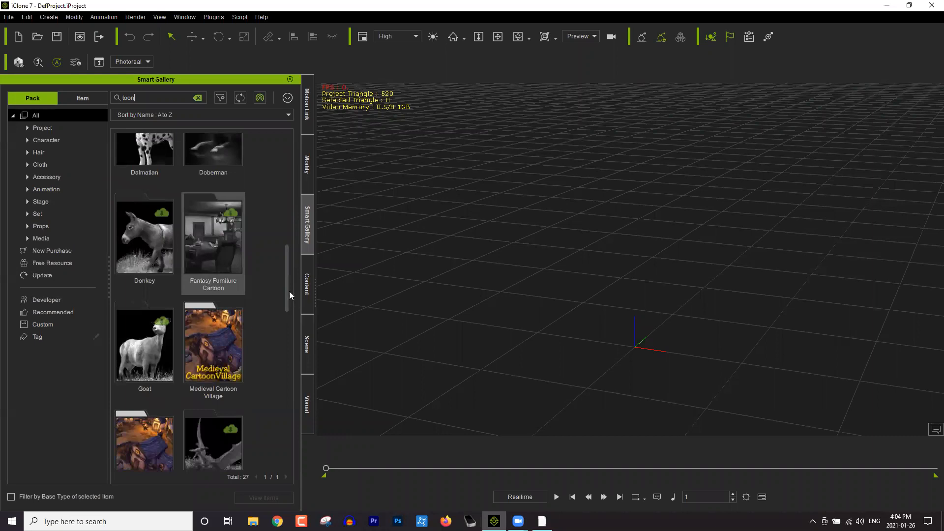
{"action": "scroll", "coordinate": [287, 317], "scroll_direction": "down", "scroll_amount": 3}
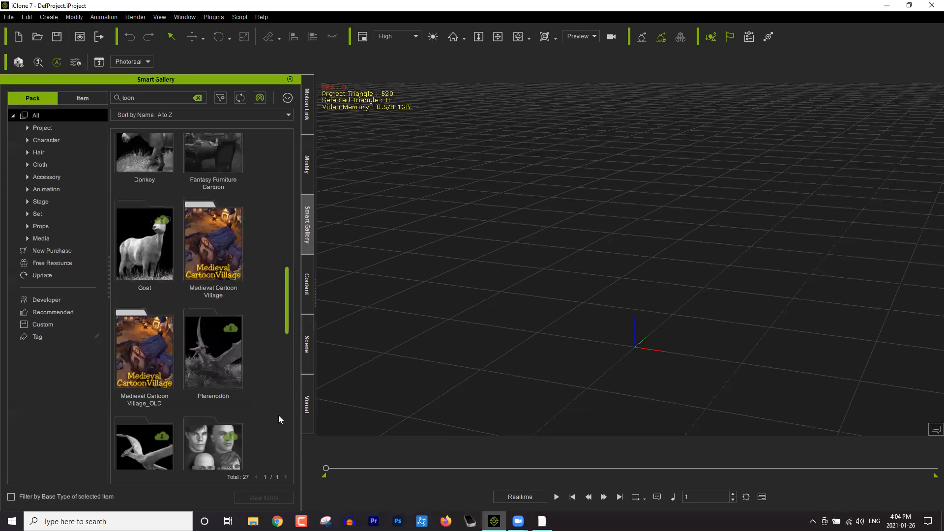
{"action": "scroll", "coordinate": [278, 432], "scroll_direction": "down", "scroll_amount": 12}
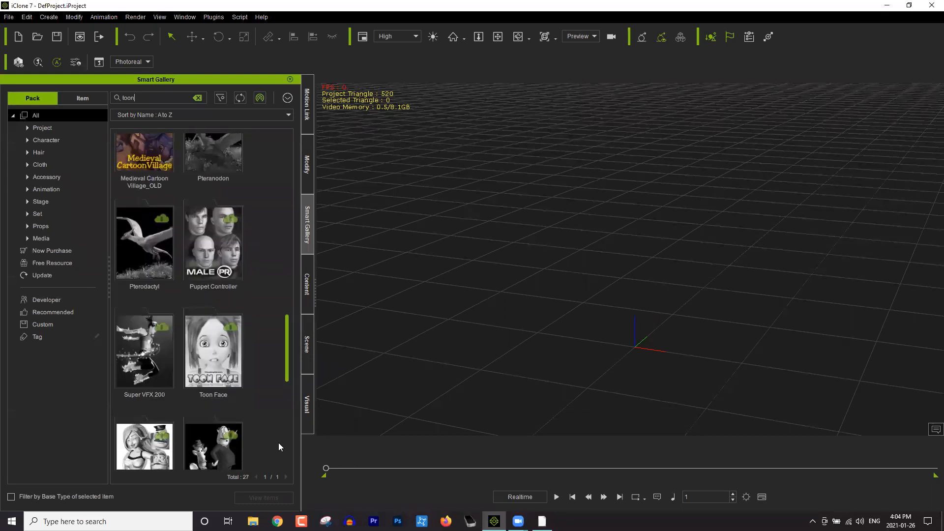
{"action": "scroll", "coordinate": [294, 332], "scroll_direction": "up", "scroll_amount": 3}
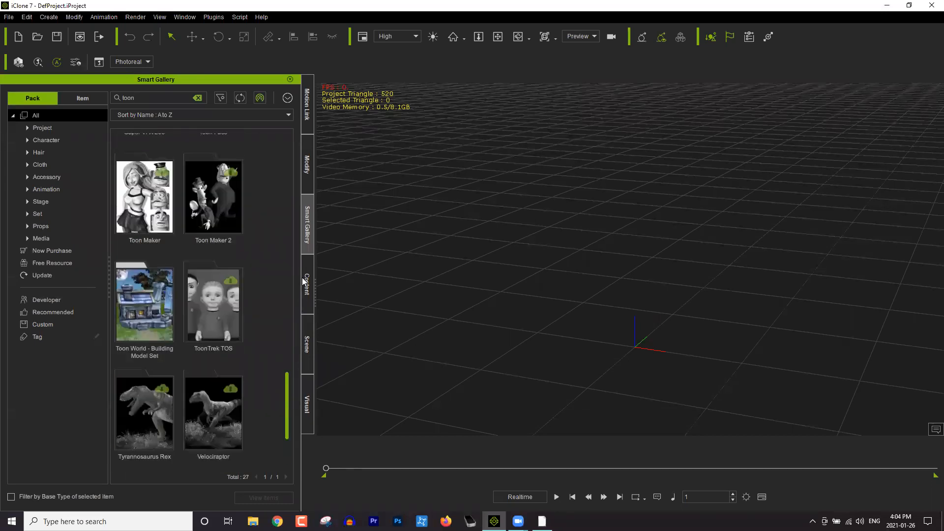
{"action": "scroll", "coordinate": [302, 277], "scroll_direction": "up", "scroll_amount": 15}
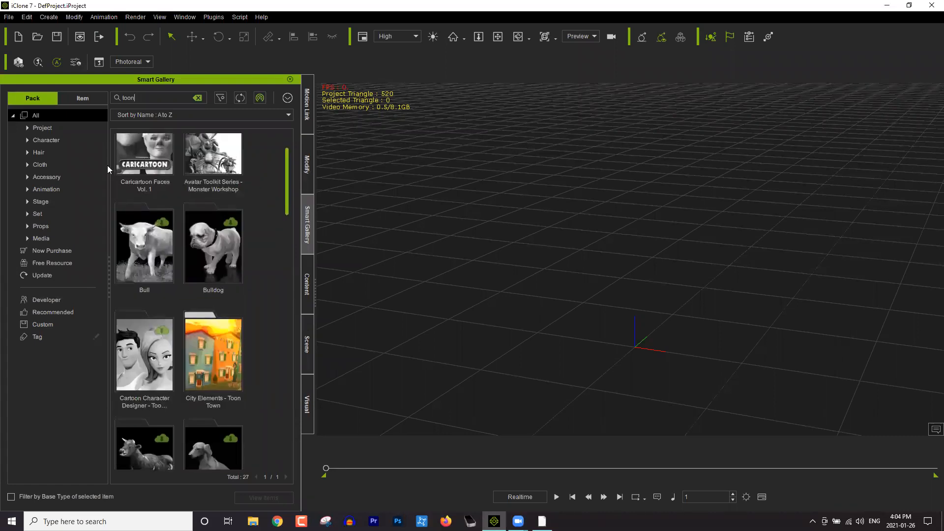
{"action": "double_click", "coordinate": [203, 390]}
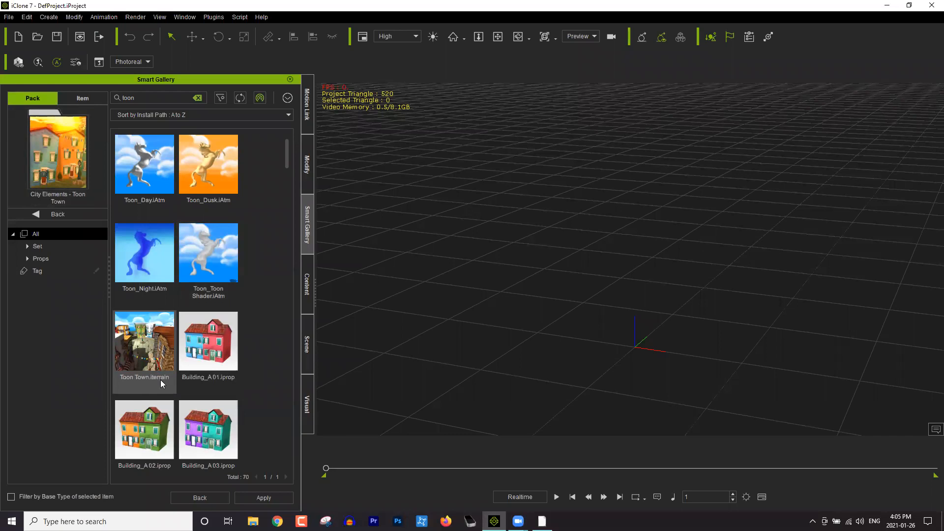
{"action": "double_click", "coordinate": [141, 351]}
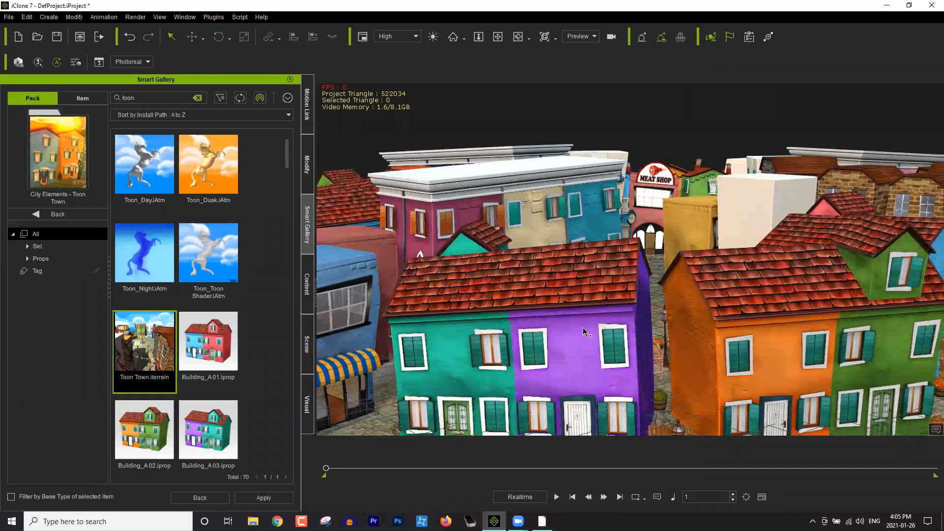
Frame the Toon Town scene at street level, looking across the cobbled square with the ice cream shop in view
{"action": "scroll", "coordinate": [589, 329], "scroll_direction": "up", "scroll_amount": 8}
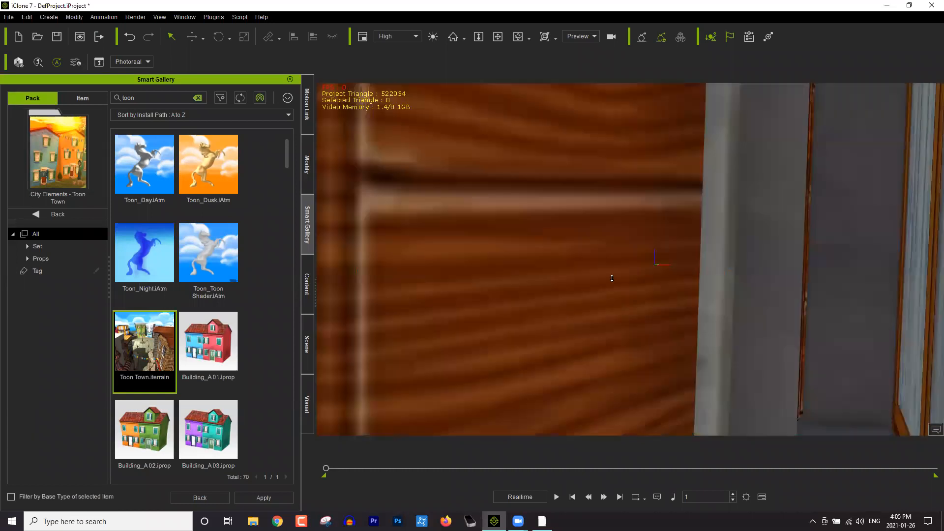
{"action": "scroll", "coordinate": [612, 278], "scroll_direction": "down", "scroll_amount": 5}
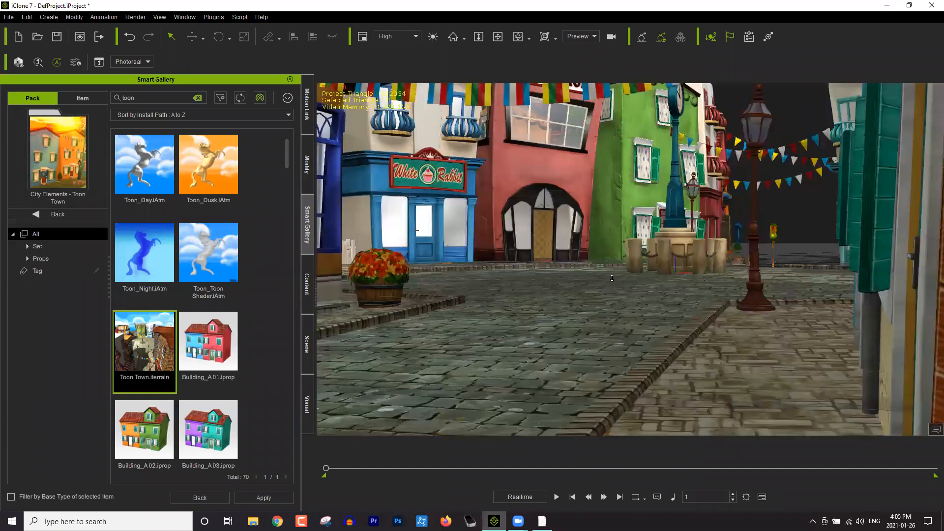
{"action": "scroll", "coordinate": [611, 278], "scroll_direction": "up", "scroll_amount": 2}
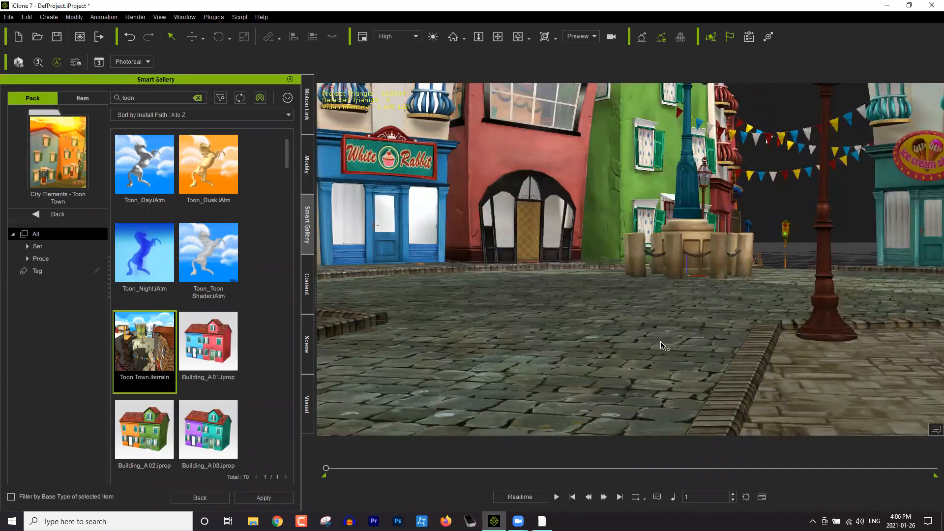
{"action": "scroll", "coordinate": [627, 272], "scroll_direction": "up", "scroll_amount": 3}
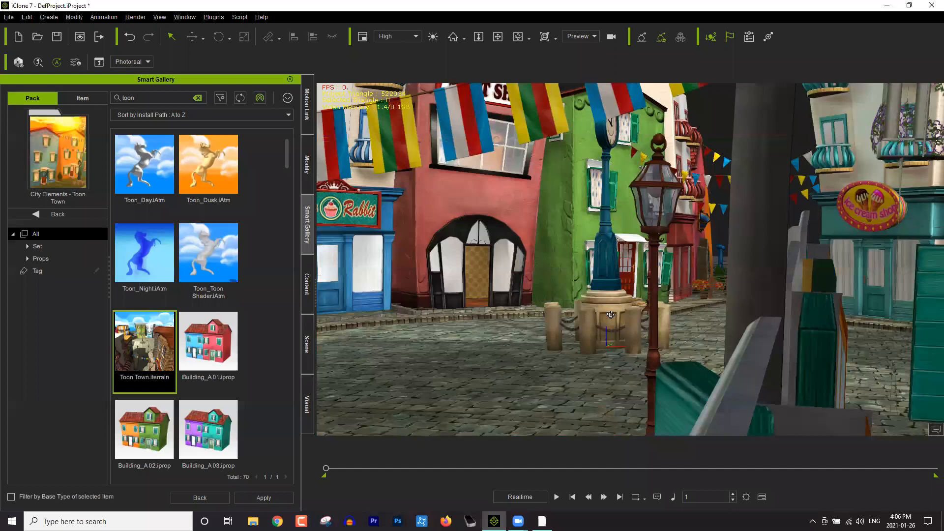
{"action": "left_click_drag", "start_coordinate": [671, 309], "coordinate": [606, 313]}
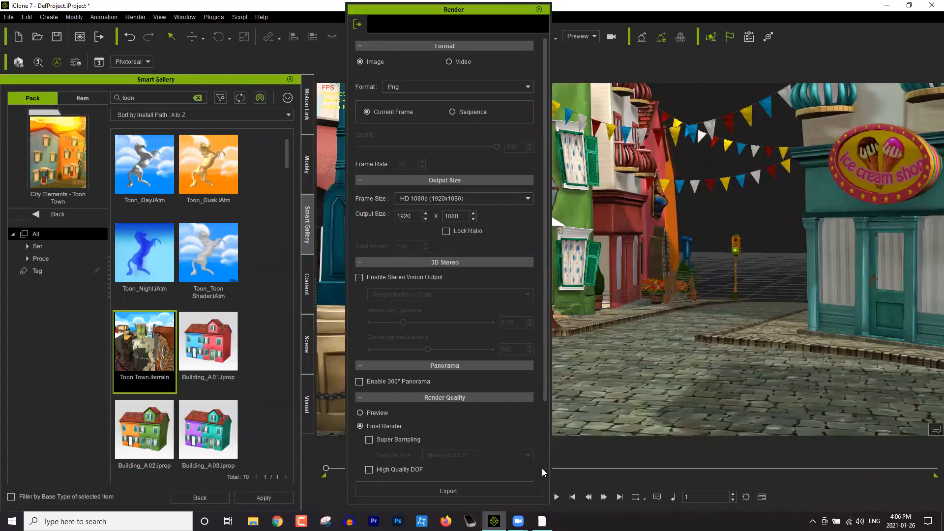
Export the current frame as a 1920x1080 PNG image and create a Desktop folder named "4.4 Webinar" for it
{"action": "scroll", "coordinate": [545, 325], "scroll_direction": "down", "scroll_amount": 3}
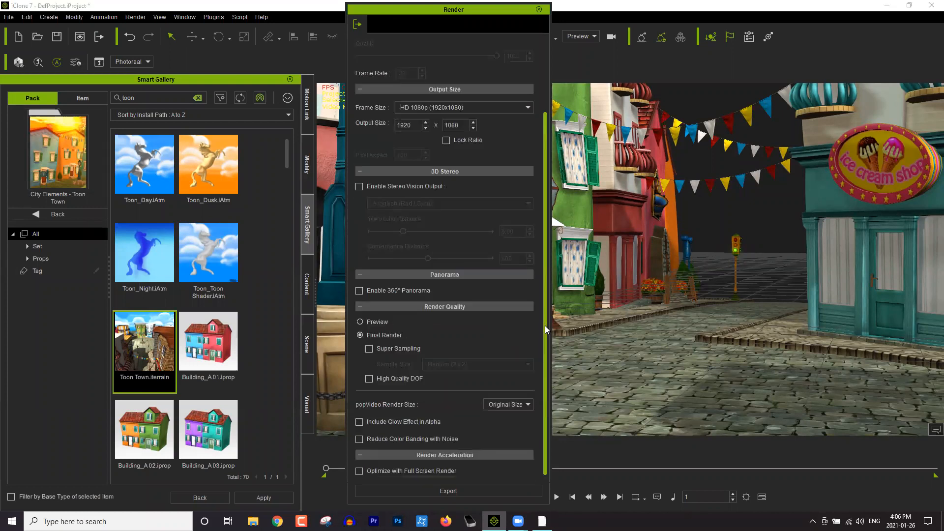
{"action": "scroll", "coordinate": [392, 109], "scroll_direction": "up", "scroll_amount": 3}
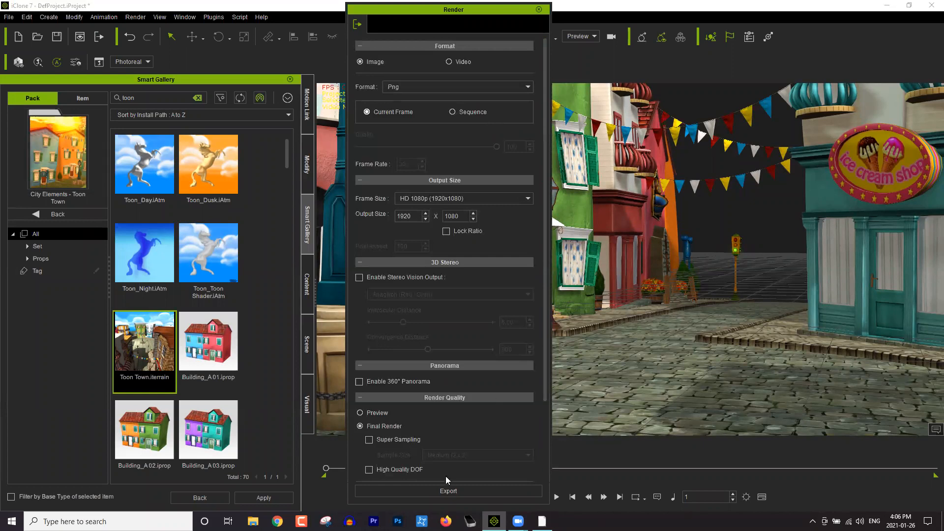
{"action": "scroll", "coordinate": [480, 431], "scroll_direction": "down", "scroll_amount": 1}
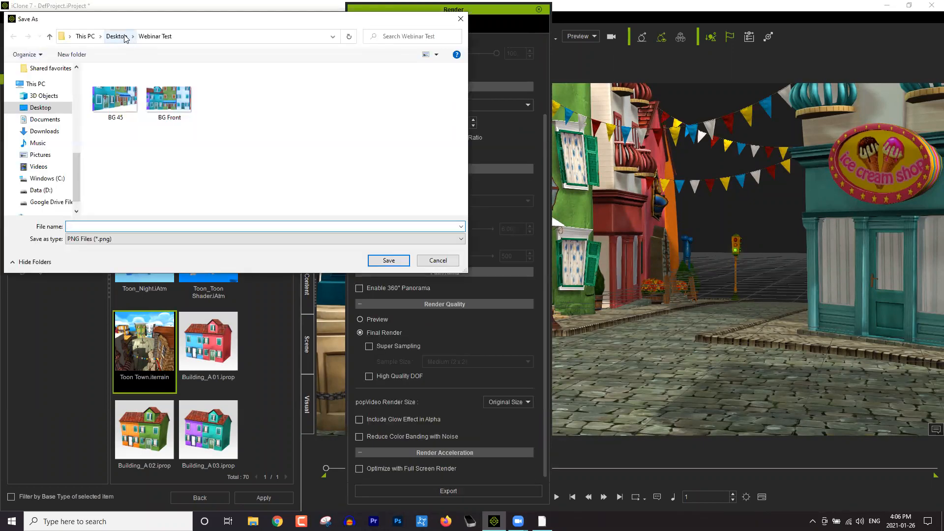
{"action": "left_click", "coordinate": [116, 36]}
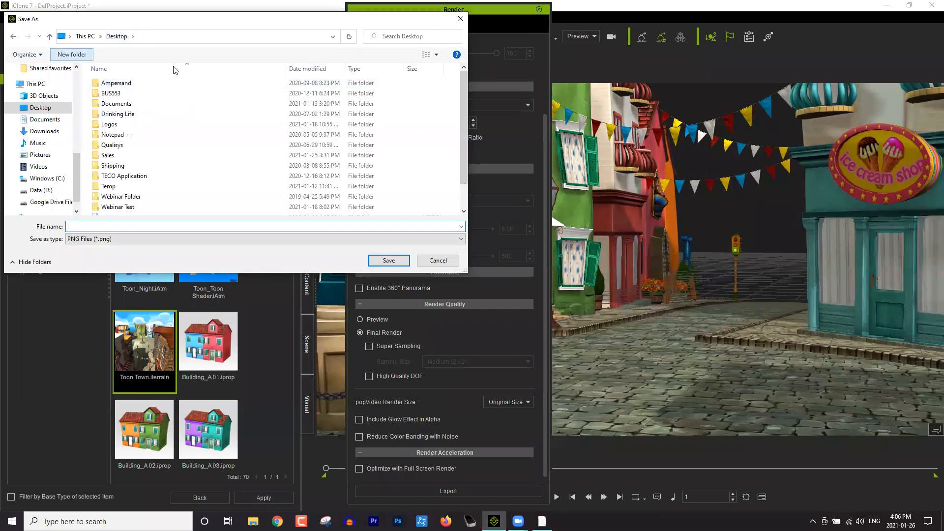
{"action": "type", "text": "4.4"}
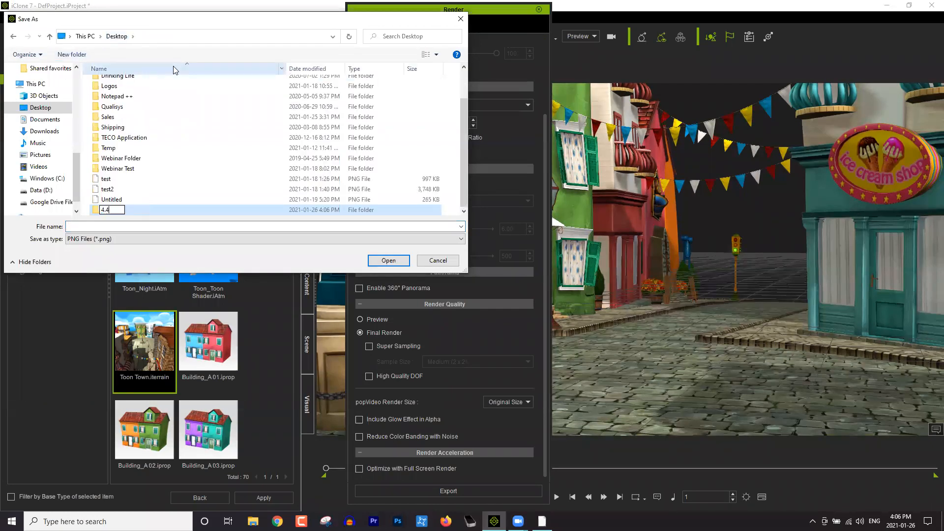
{"action": "type", "text": " Webinar"}
{"action": "key", "text": "Return"}
Save the rendered PNG as "Project BG" inside the 4.4 Webinar folder
{"action": "double_click", "coordinate": [127, 210]}
{"action": "left_click", "coordinate": [126, 224]}
{"action": "type", "text": "Project BG"}
{"action": "key", "text": "Return"}
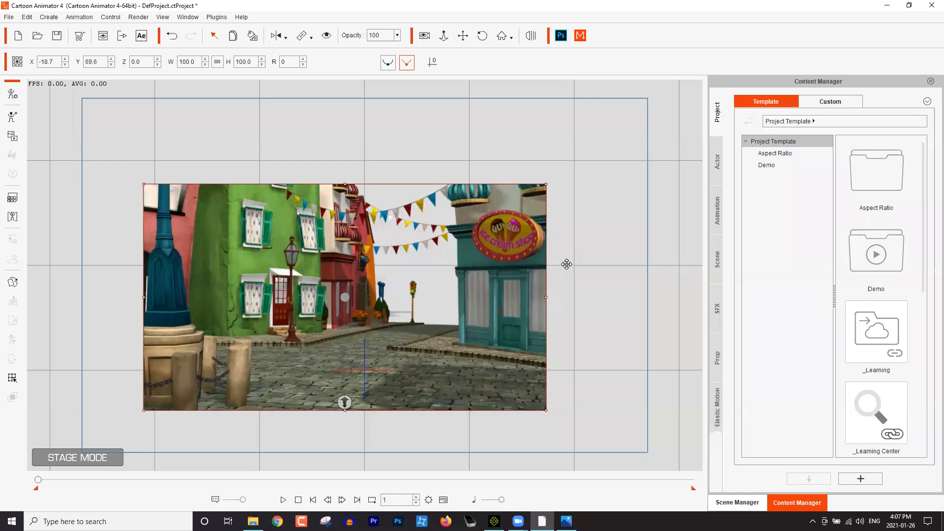
Enlarge the street image to about 170% so it covers the camera frame, and delete it from the stage
{"action": "scroll", "coordinate": [566, 265], "scroll_direction": "up", "scroll_amount": 6}
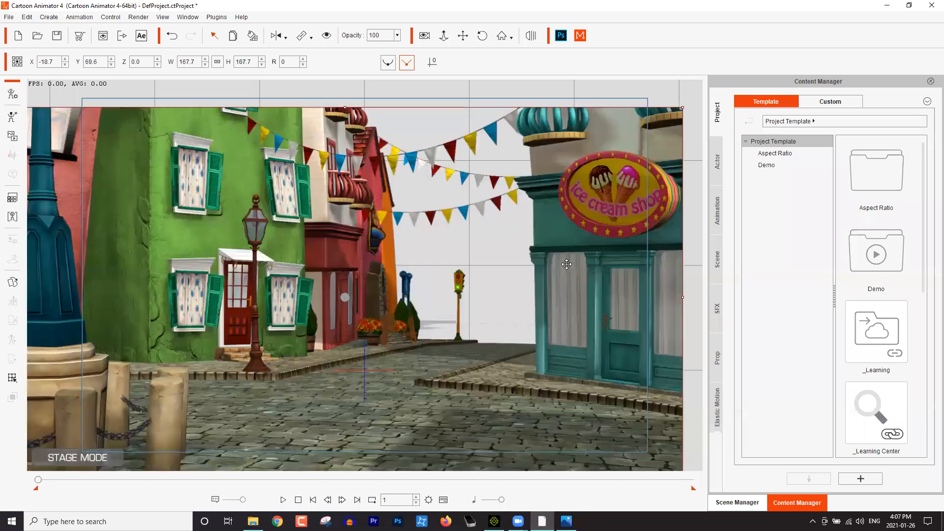
{"action": "scroll", "coordinate": [566, 264], "scroll_direction": "up", "scroll_amount": 2}
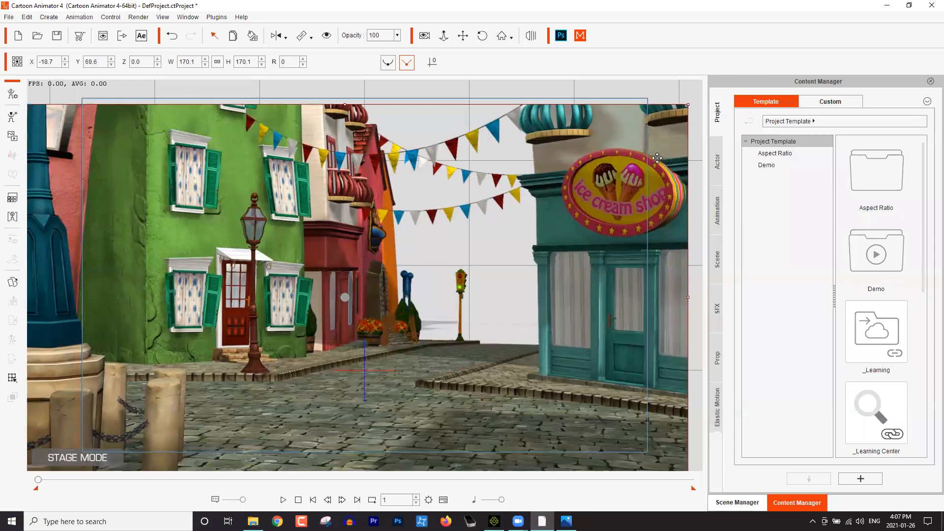
{"action": "scroll", "coordinate": [656, 158], "scroll_direction": "down", "scroll_amount": 2}
{"action": "key", "text": "Delete"}
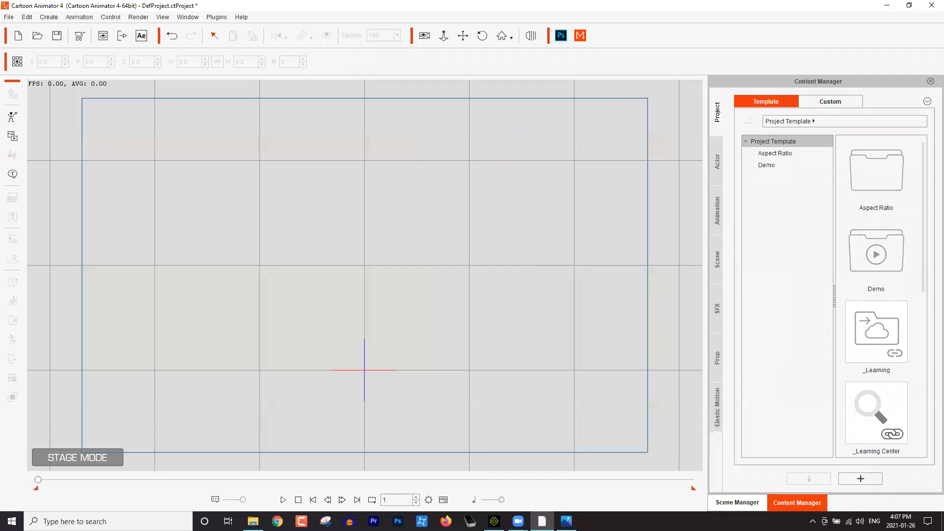
Switch to iClone and place Building_A 01 from the Toon Town pack in the empty scene
{"action": "left_click", "coordinate": [566, 521]}
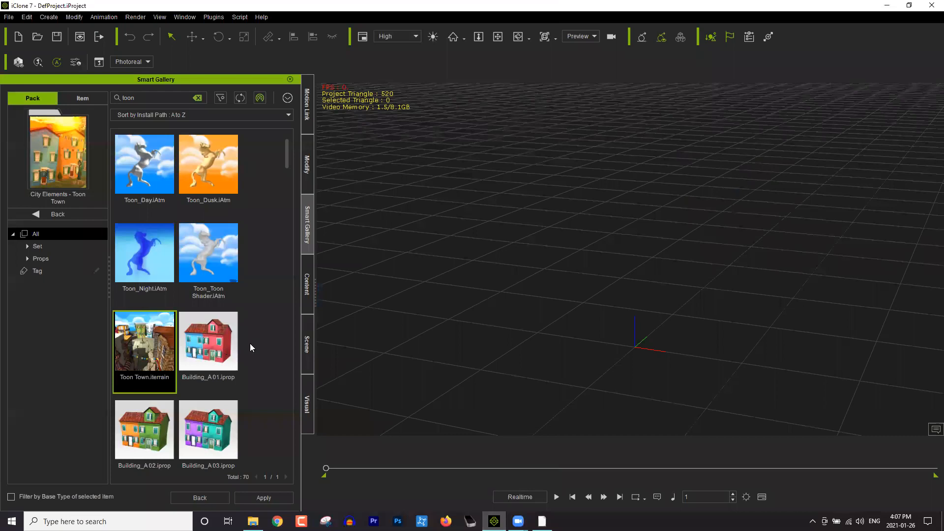
{"action": "left_click_drag", "start_coordinate": [250, 347], "coordinate": [620, 330]}
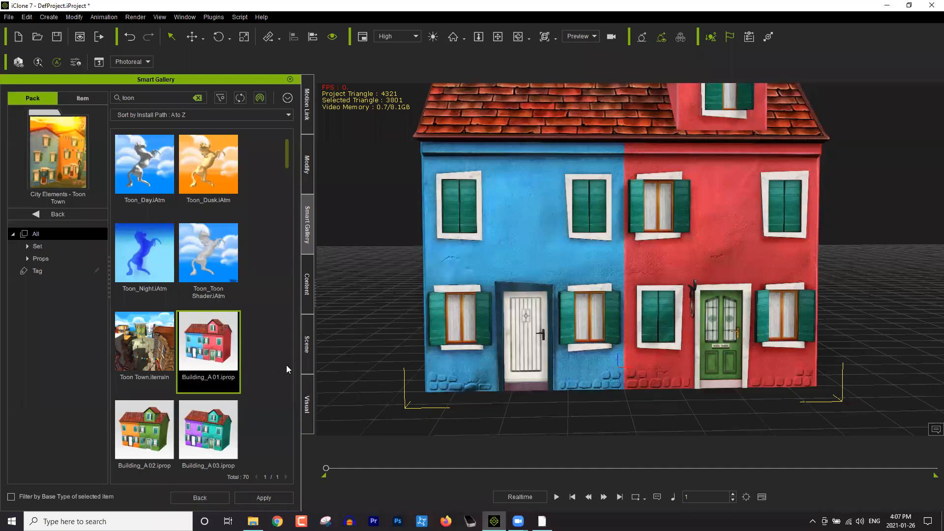
Find Building_B 01 in the Toon Town pack, add it to the scene and frame both buildings
{"action": "scroll", "coordinate": [286, 365], "scroll_direction": "down", "scroll_amount": 15}
{"action": "scroll", "coordinate": [289, 211], "scroll_direction": "up", "scroll_amount": 4}
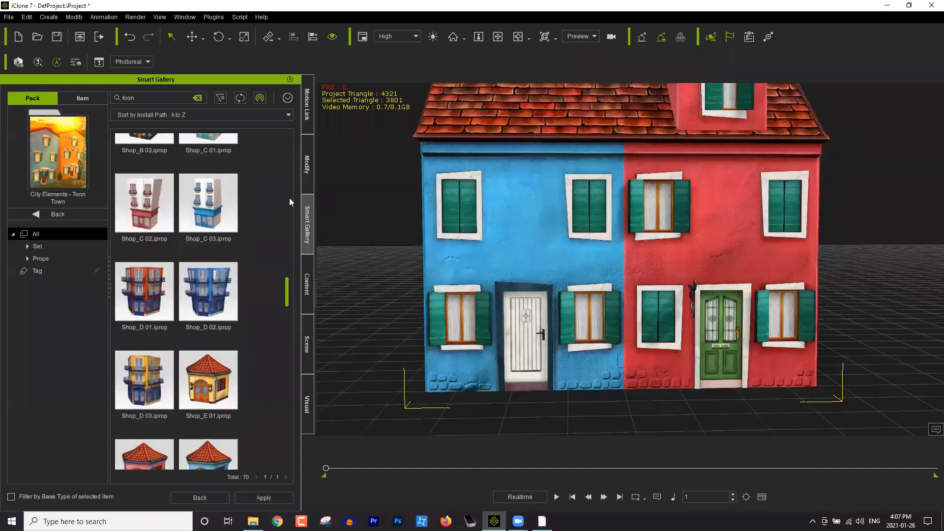
{"action": "scroll", "coordinate": [289, 186], "scroll_direction": "up", "scroll_amount": 5}
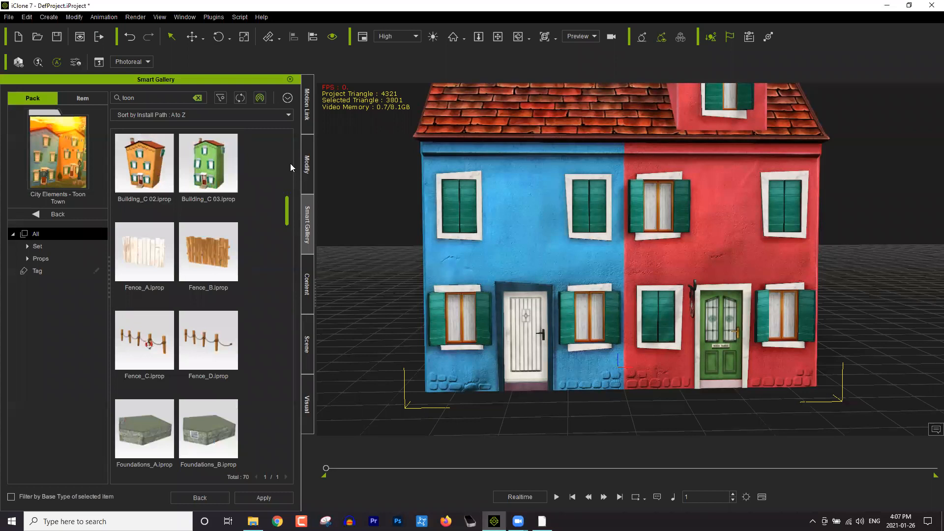
{"action": "scroll", "coordinate": [285, 377], "scroll_direction": "up", "scroll_amount": 2}
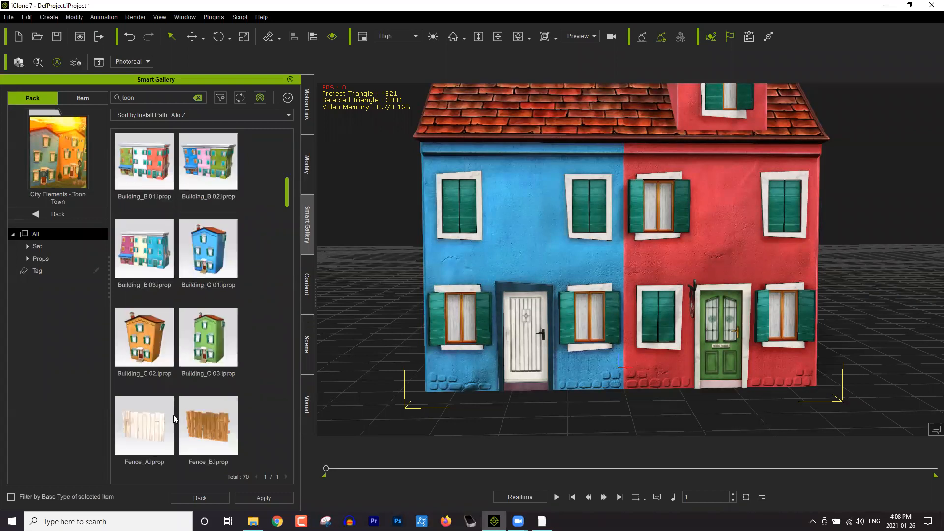
{"action": "scroll", "coordinate": [138, 416], "scroll_direction": "up", "scroll_amount": 3}
{"action": "left_click_drag", "start_coordinate": [138, 416], "coordinate": [382, 391]}
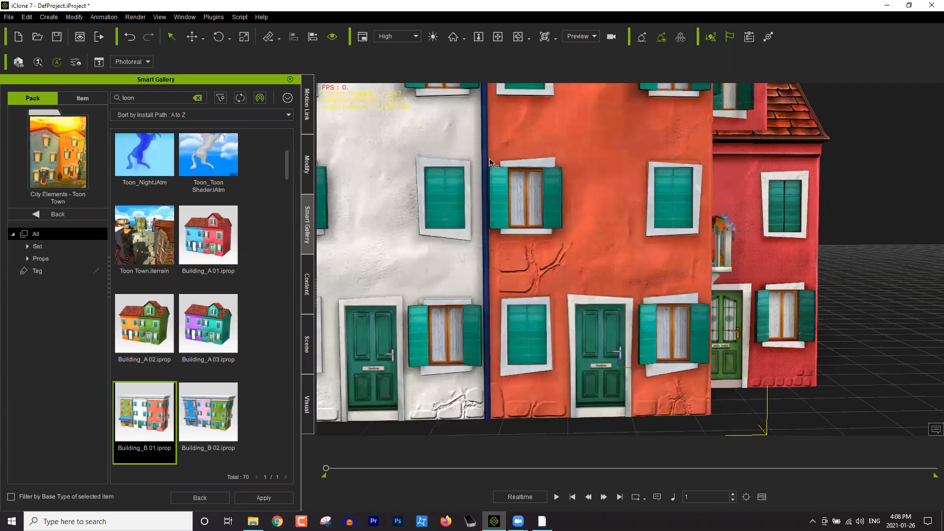
{"action": "key", "text": "z"}
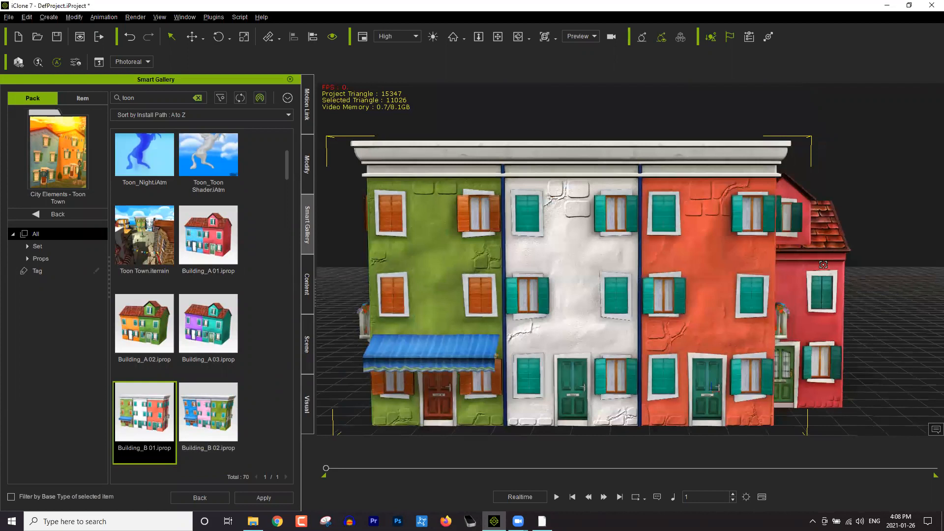
{"action": "left_click_drag", "start_coordinate": [819, 268], "coordinate": [491, 293]}
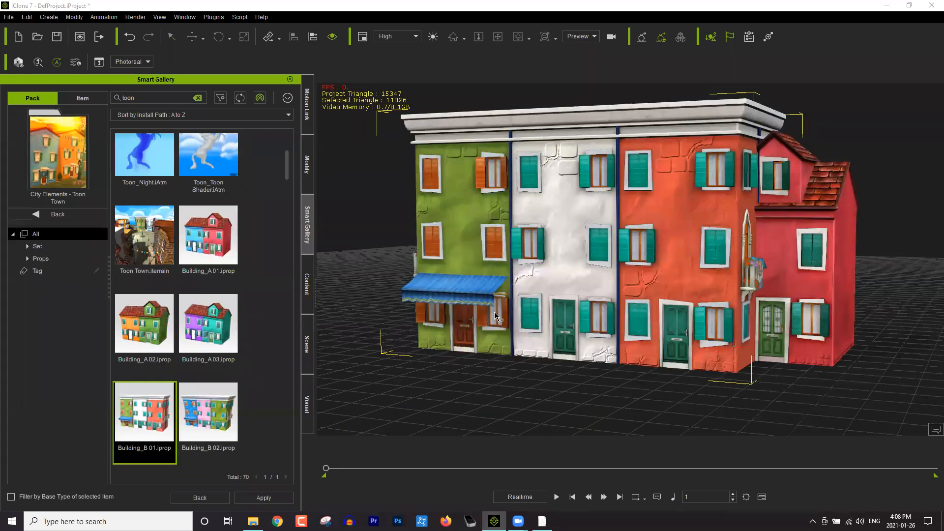
Align Building_B 01 to Building_A 01 by pivot on X and Y, and move it sideways to stand next to it
{"action": "left_click", "coordinate": [760, 328]}
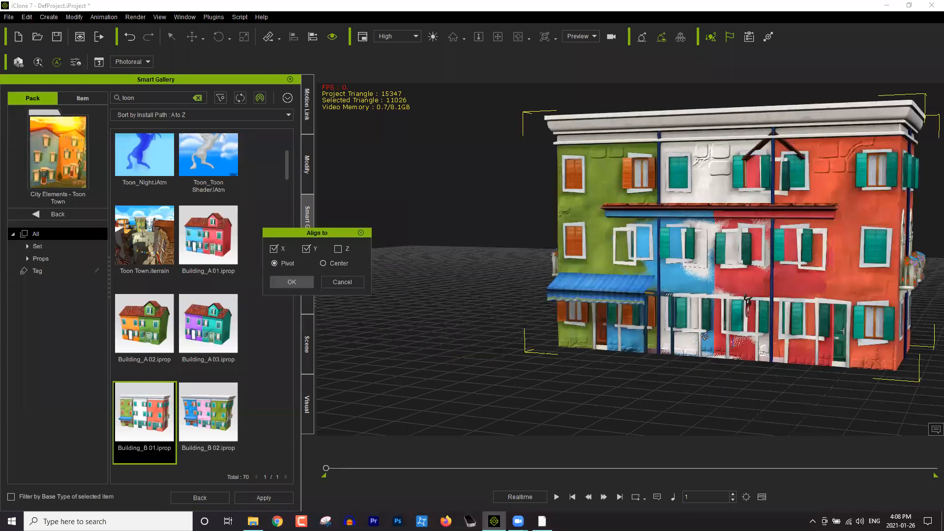
{"action": "key", "text": "Return"}
{"action": "left_click_drag", "start_coordinate": [513, 328], "coordinate": [613, 333]}
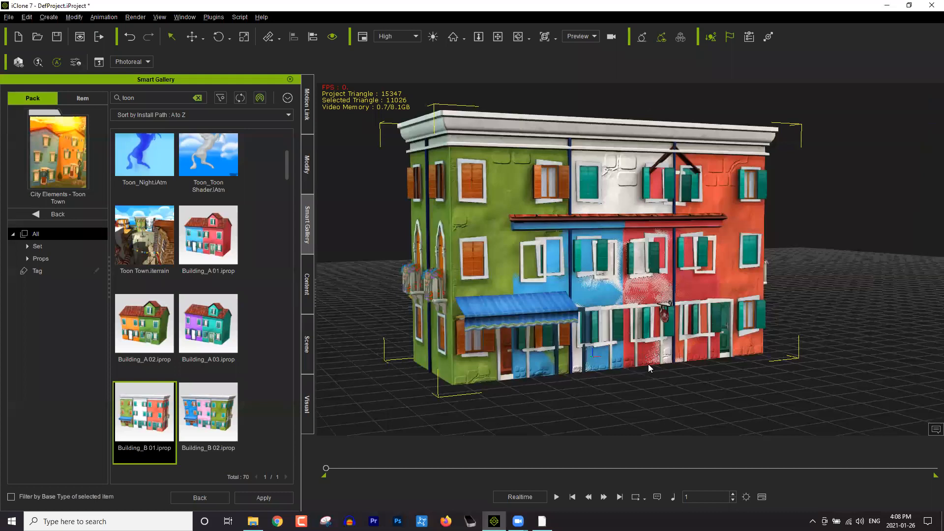
{"action": "left_click_drag", "start_coordinate": [650, 355], "coordinate": [654, 354]}
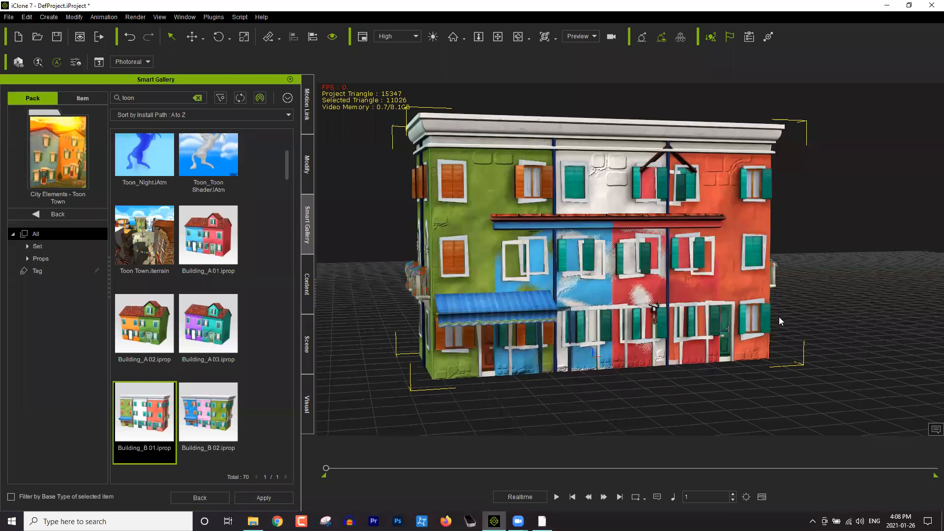
{"action": "key", "text": "w"}
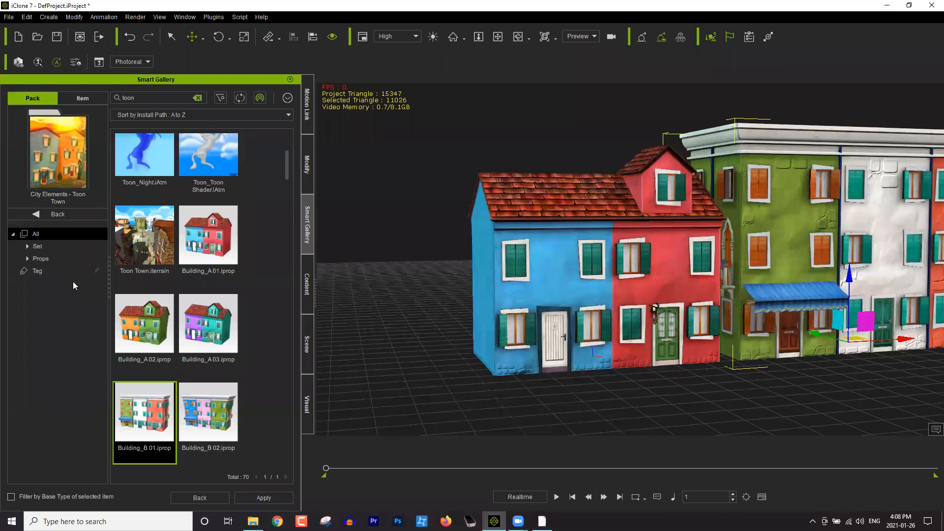
Check the viewport's Snap to Model option in the preferences, and view the row of buildings at an angle
{"action": "key", "text": "alt+e"}
{"action": "key", "text": "Return"}
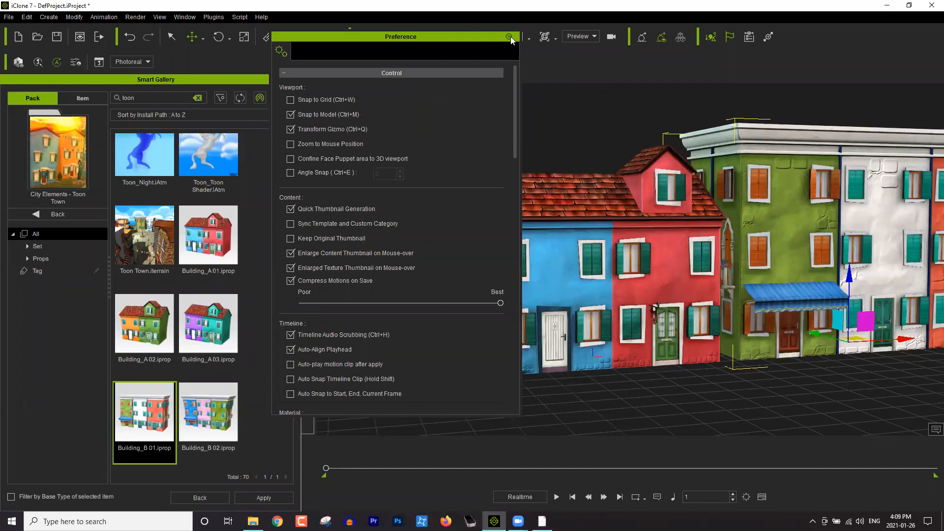
{"action": "key", "text": "Escape"}
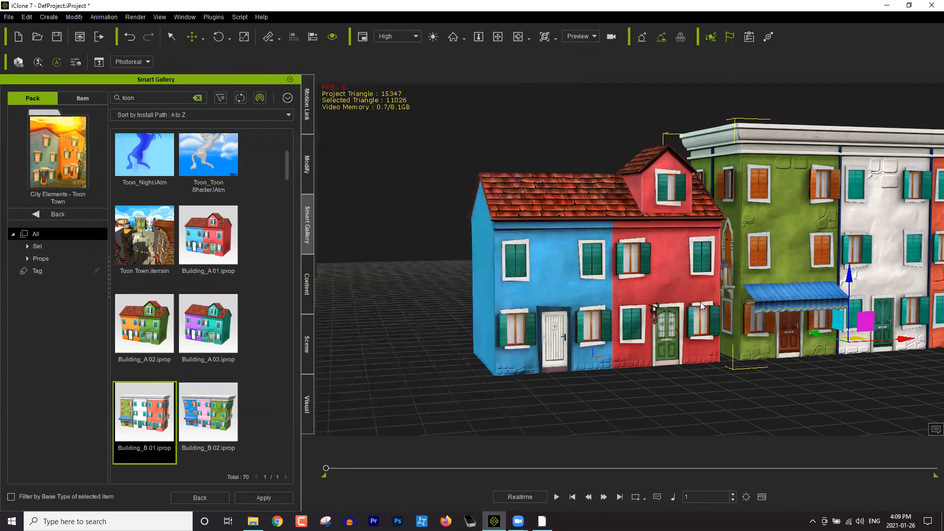
{"action": "left_click_drag", "start_coordinate": [767, 336], "coordinate": [767, 334]}
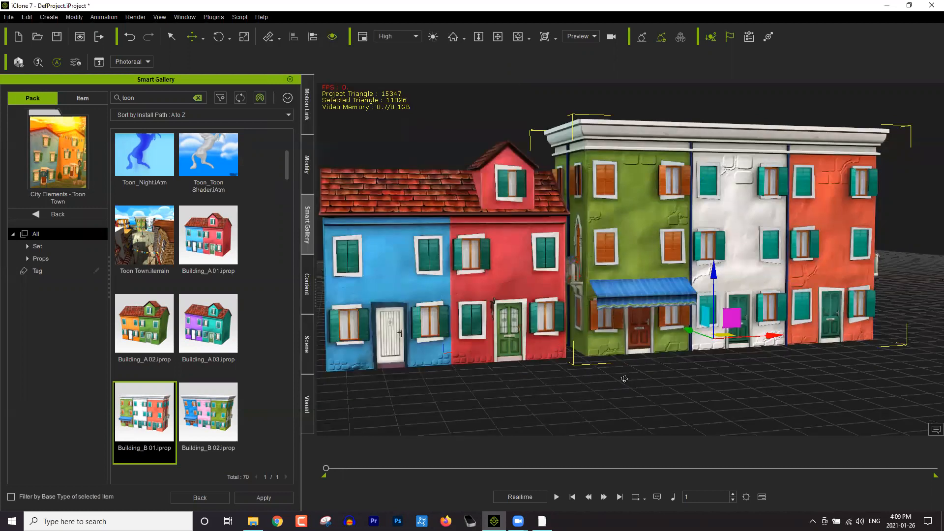
{"action": "left_click_drag", "start_coordinate": [611, 371], "coordinate": [747, 366]}
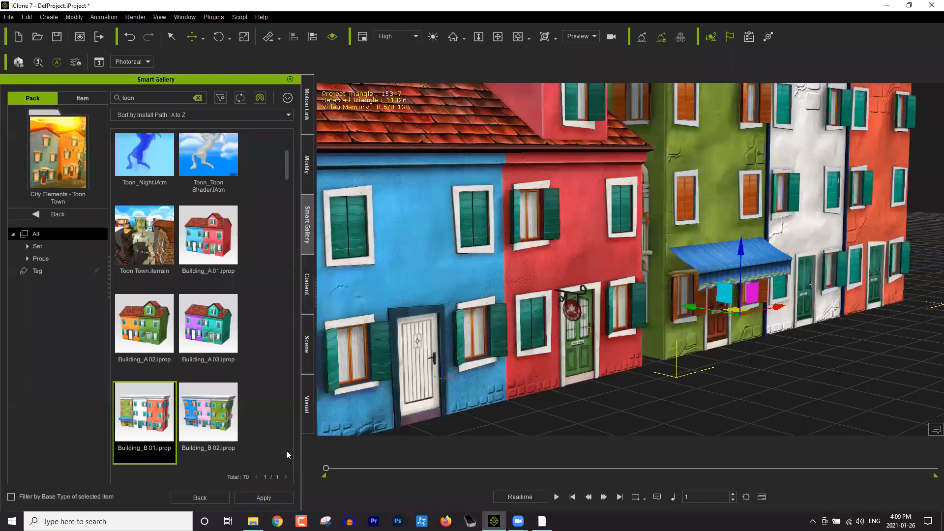
Look through the pack's signs, shops and fences, and try a Foundations_C block in front of the buildings
{"action": "scroll", "coordinate": [290, 396], "scroll_direction": "down", "scroll_amount": 15}
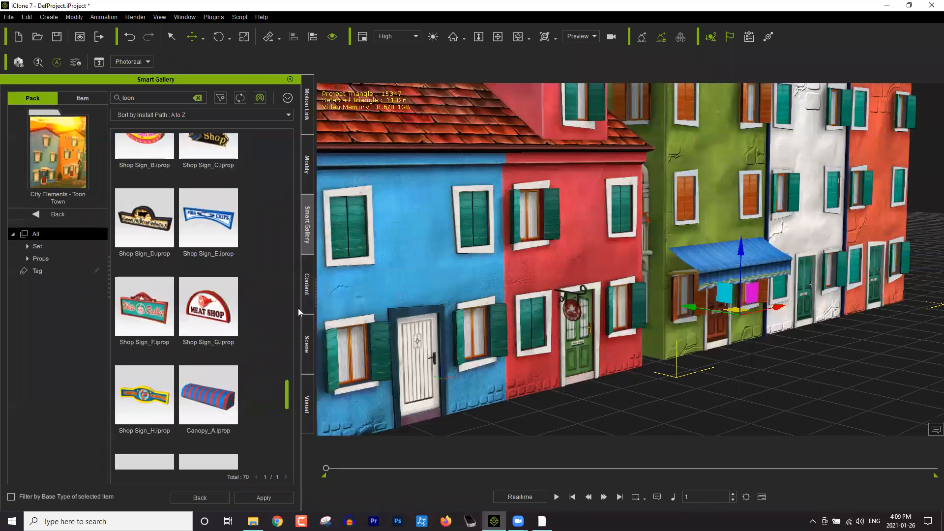
{"action": "scroll", "coordinate": [298, 307], "scroll_direction": "down", "scroll_amount": 3}
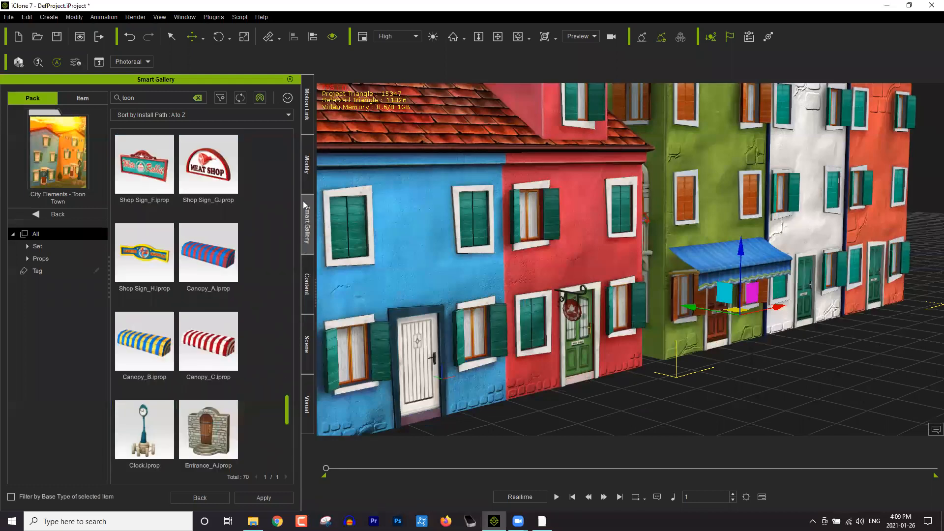
{"action": "scroll", "coordinate": [303, 200], "scroll_direction": "up", "scroll_amount": 5}
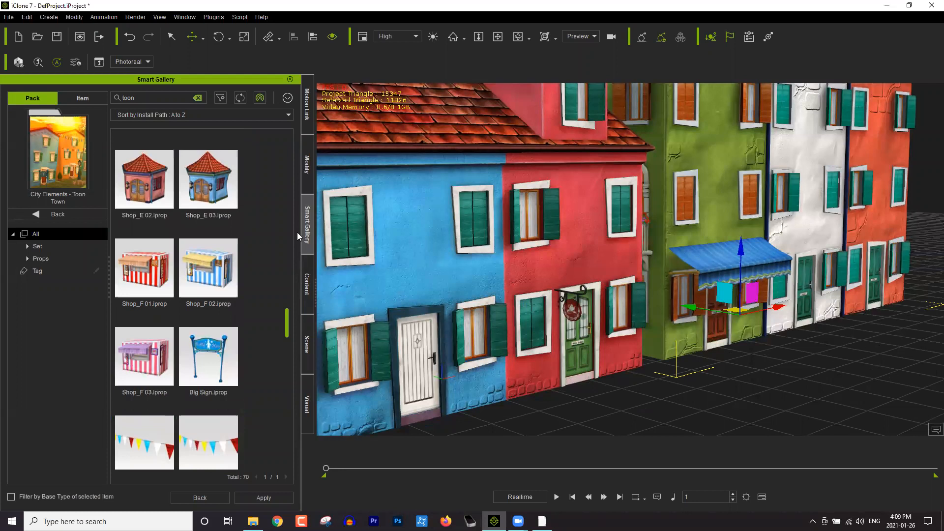
{"action": "scroll", "coordinate": [295, 239], "scroll_direction": "up", "scroll_amount": 5}
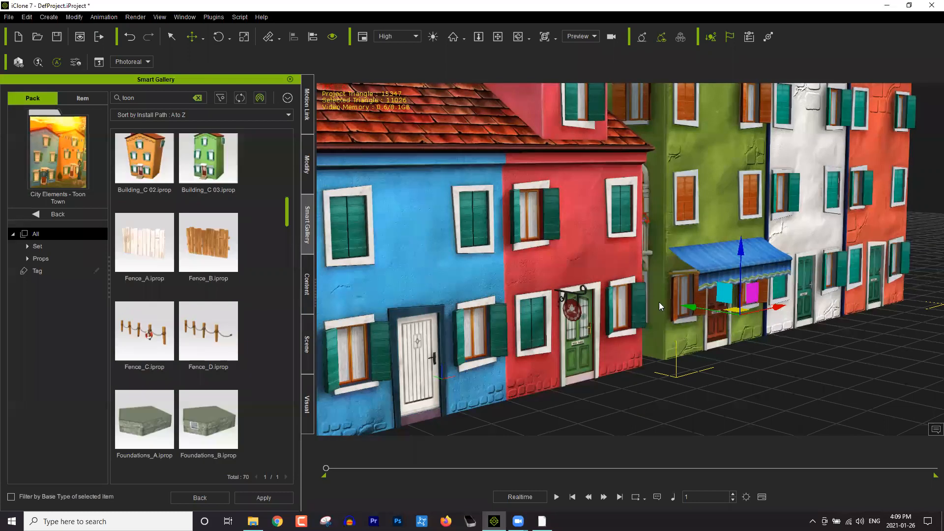
{"action": "scroll", "coordinate": [673, 299], "scroll_direction": "down", "scroll_amount": 5}
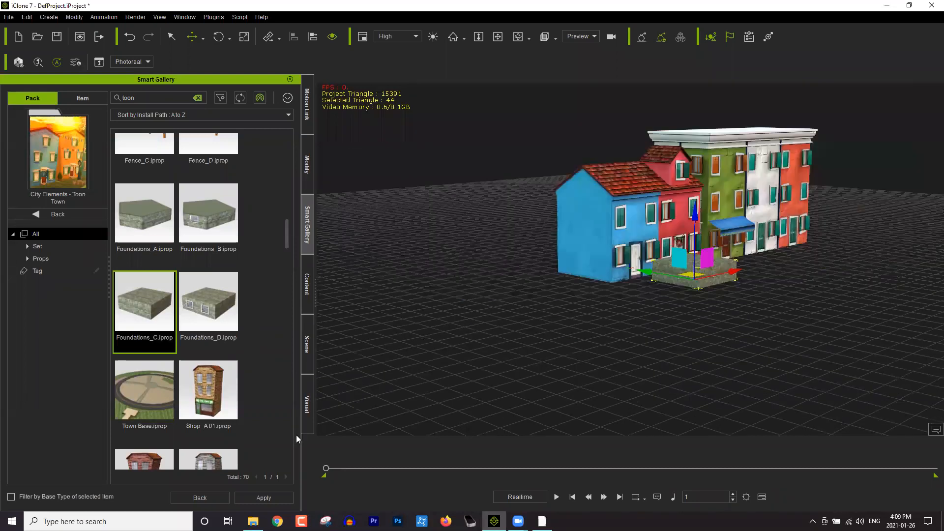
Place a Streetlamp near the gap between the red and green buildings and a Menu board beside it
{"action": "scroll", "coordinate": [297, 450], "scroll_direction": "down", "scroll_amount": 15}
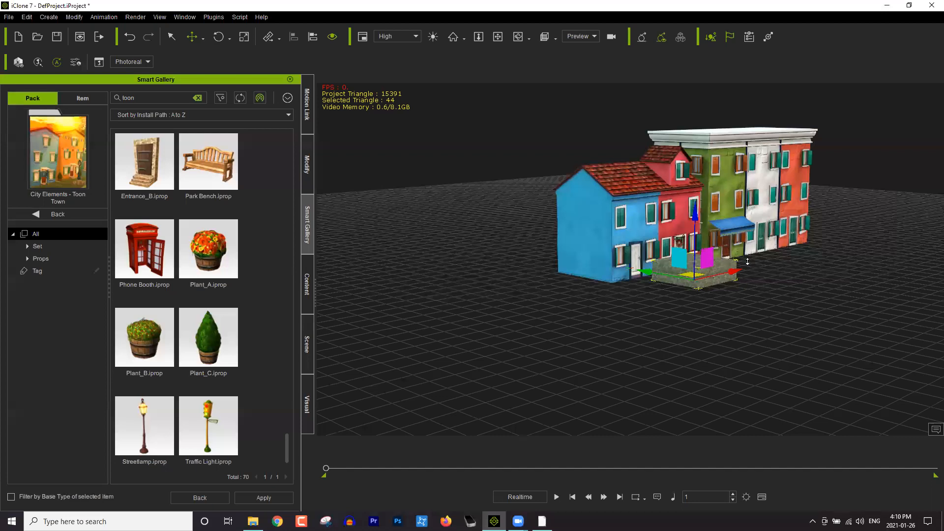
{"action": "scroll", "coordinate": [721, 199], "scroll_direction": "up", "scroll_amount": 5}
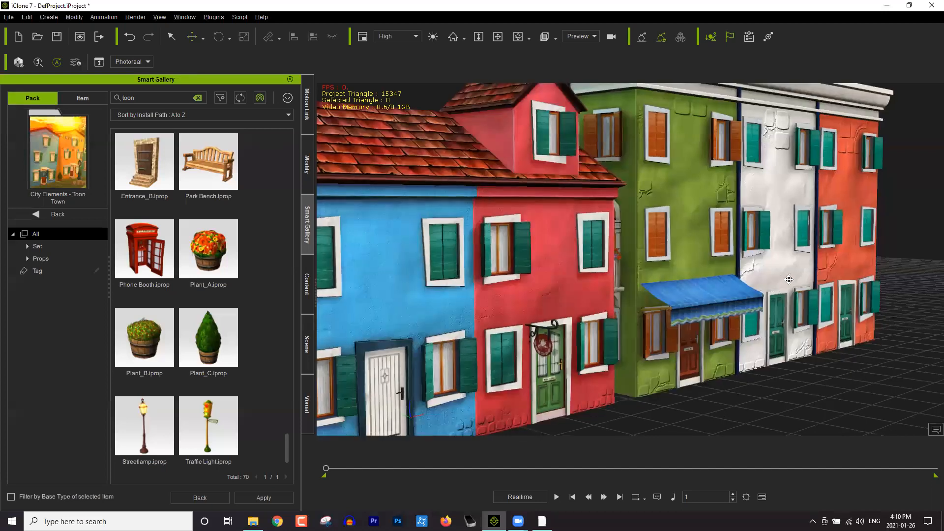
{"action": "scroll", "coordinate": [602, 400], "scroll_direction": "up", "scroll_amount": 3}
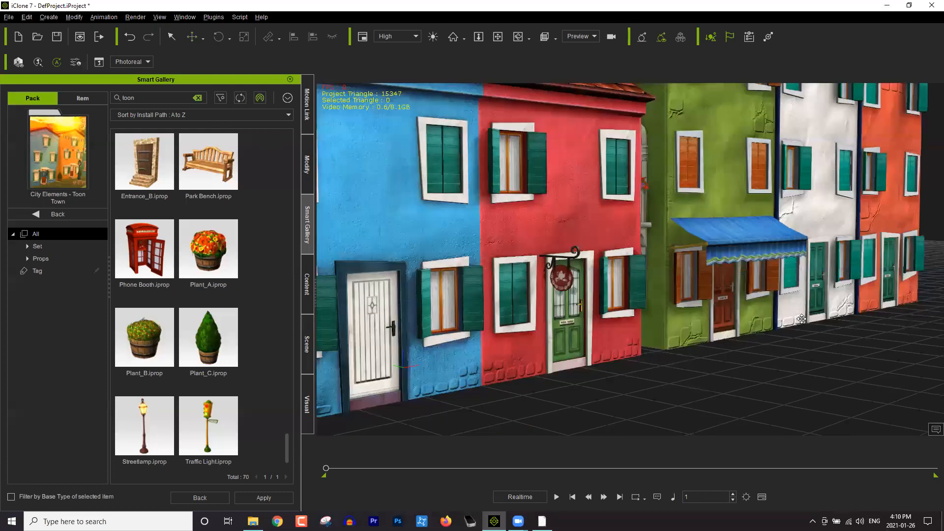
{"action": "scroll", "coordinate": [802, 320], "scroll_direction": "down", "scroll_amount": 1}
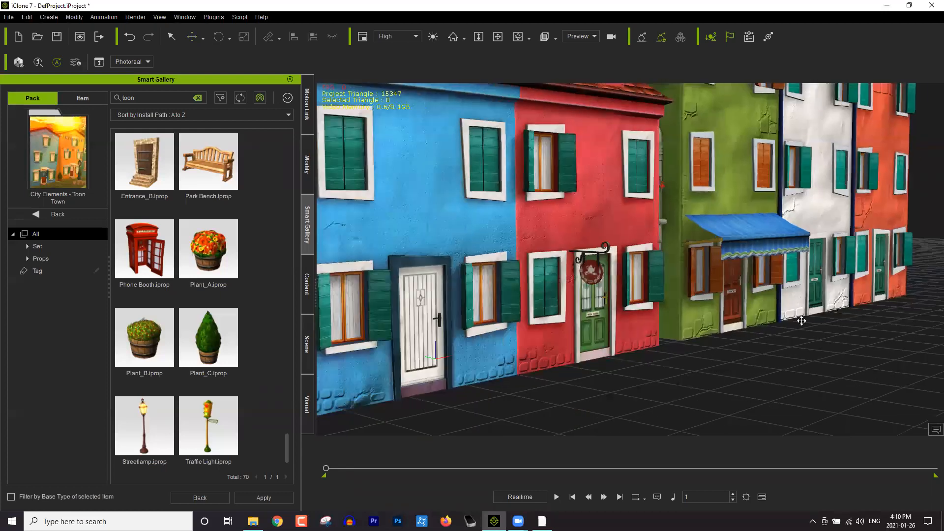
{"action": "left_click_drag", "start_coordinate": [300, 342], "coordinate": [302, 447]}
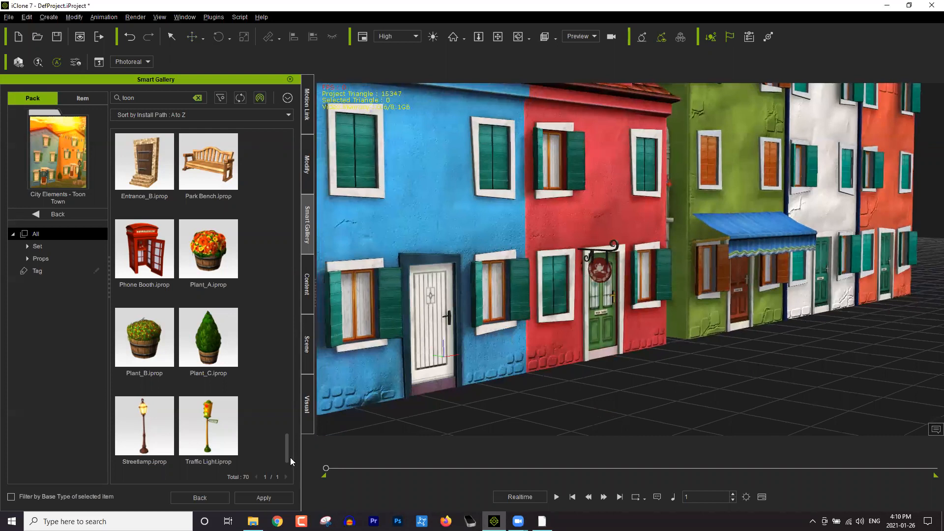
{"action": "left_click_drag", "start_coordinate": [156, 429], "coordinate": [671, 357]}
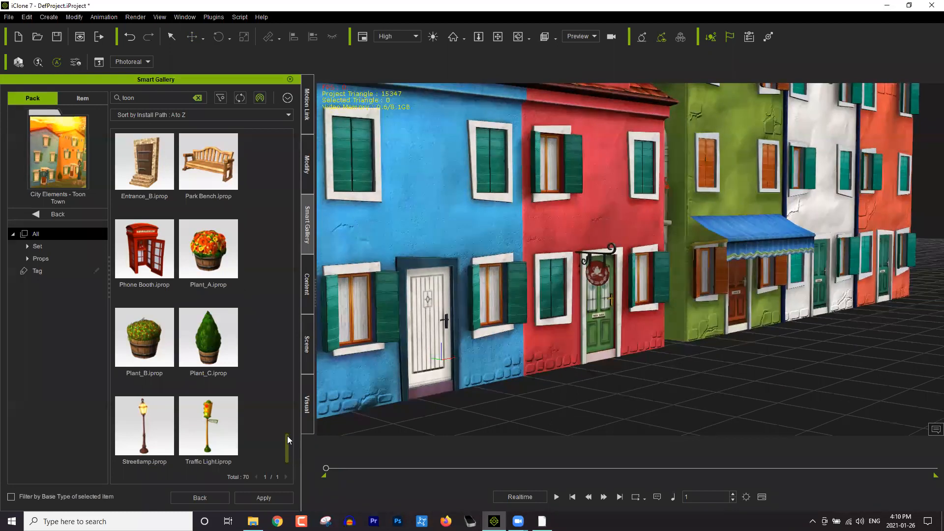
{"action": "scroll", "coordinate": [290, 393], "scroll_direction": "up", "scroll_amount": 3}
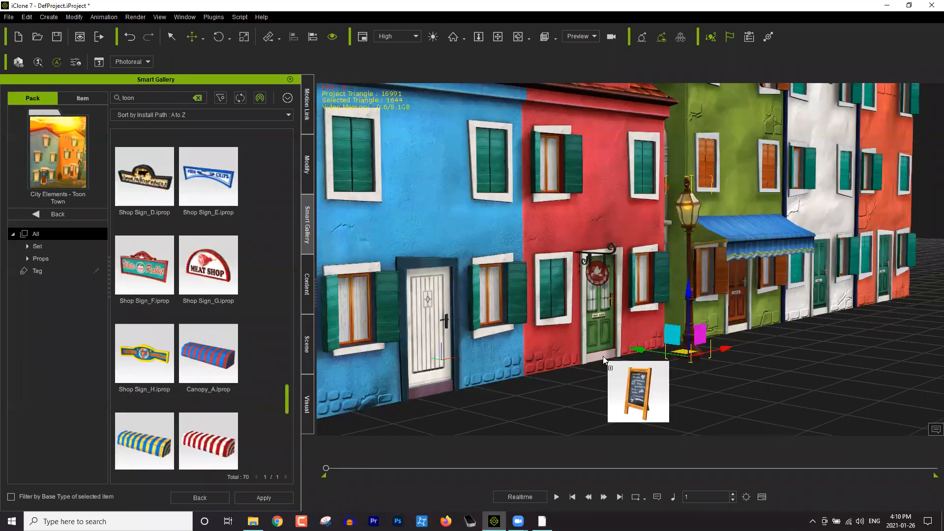
{"action": "left_click_drag", "start_coordinate": [603, 356], "coordinate": [656, 359]}
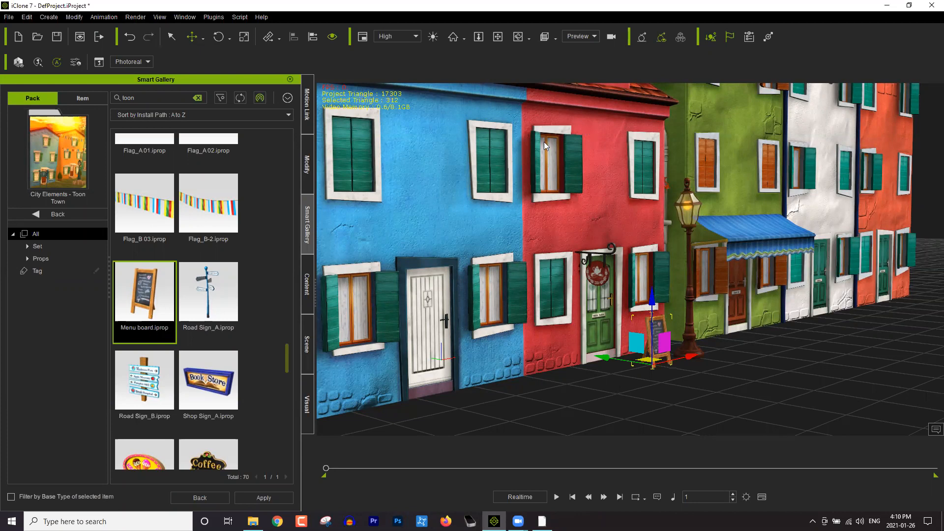
Render the street as a 1920x1080 PNG named "BG 2" in the 4.4 Webinar folder, and close the image preview
{"action": "left_click_drag", "start_coordinate": [544, 123], "coordinate": [558, 277]}
{"action": "scroll", "coordinate": [496, 433], "scroll_direction": "down", "scroll_amount": 2}
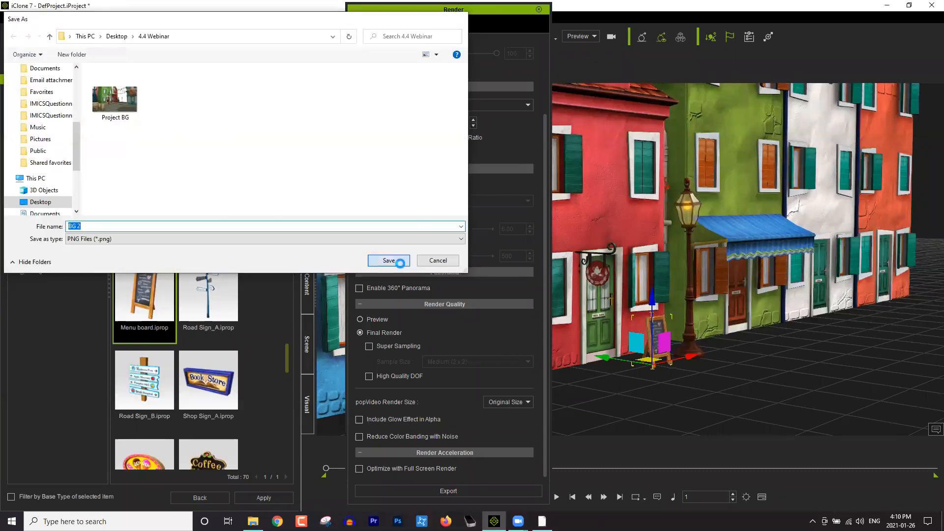
{"action": "left_click", "coordinate": [389, 261]}
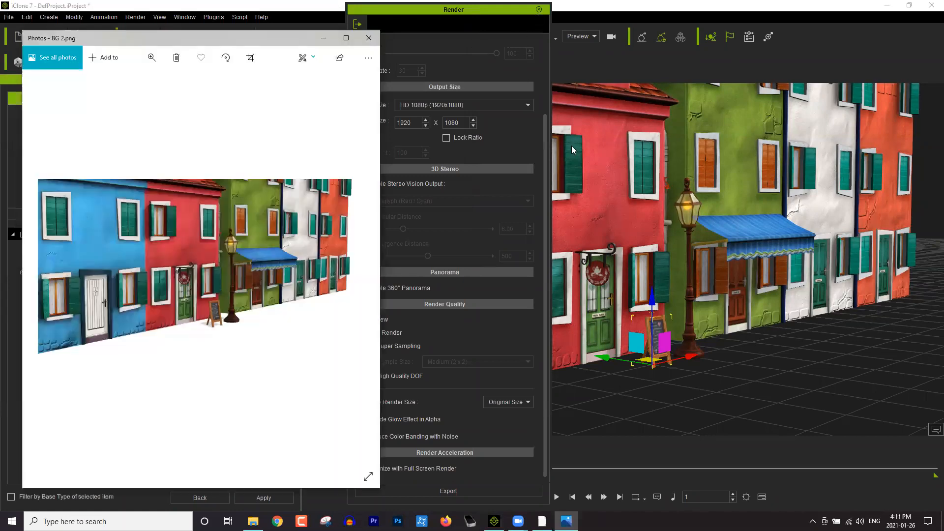
{"action": "key", "text": "alt+F4"}
Switch off all four lights in the scene, including the Key, Side and Back lights
{"action": "left_click", "coordinate": [310, 390]}
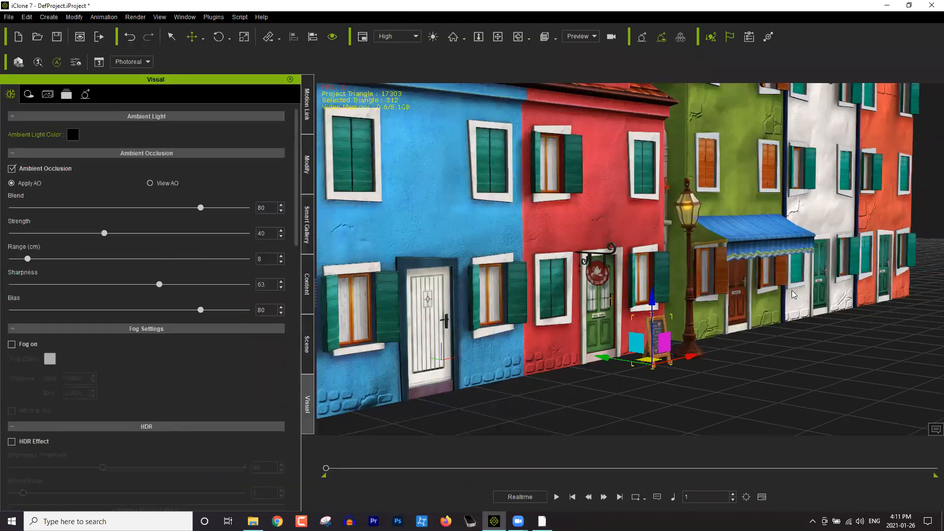
{"action": "left_click", "coordinate": [305, 343]}
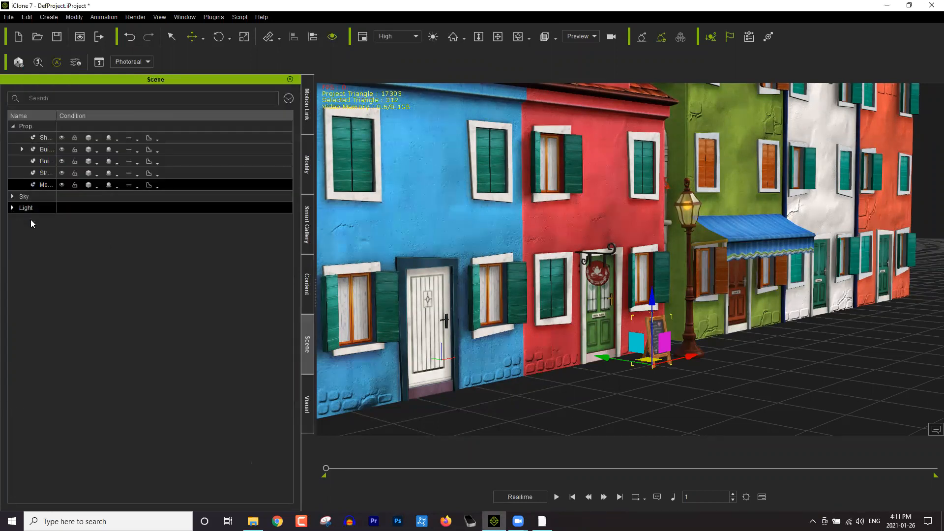
{"action": "double_click", "coordinate": [87, 212]}
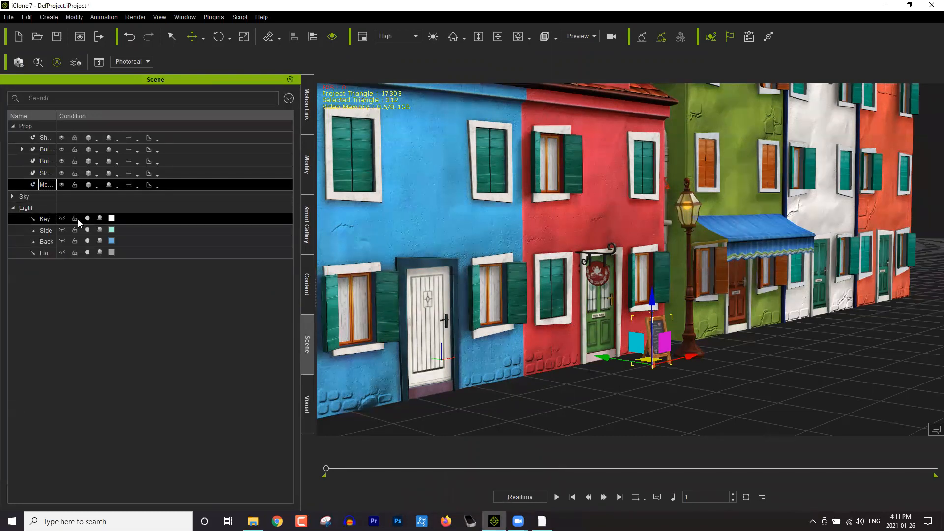
{"action": "left_click", "coordinate": [84, 219]}
{"action": "left_click", "coordinate": [66, 218]}
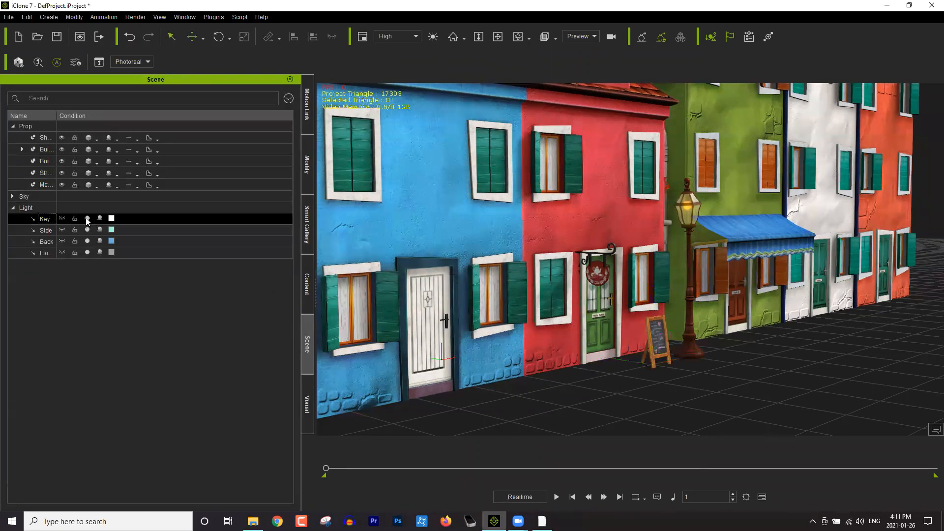
{"action": "left_click", "coordinate": [87, 218]}
{"action": "left_click", "coordinate": [88, 241]}
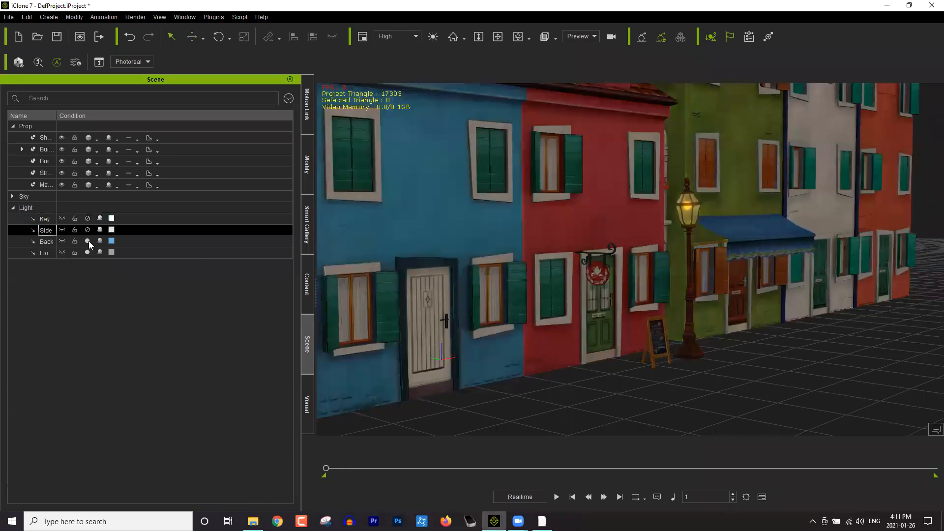
{"action": "left_click", "coordinate": [88, 250]}
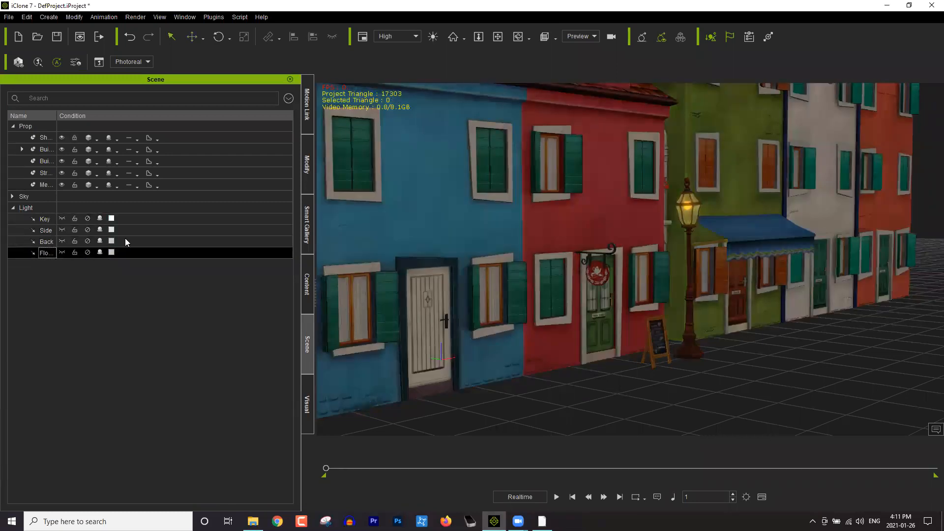
Apply the ScanRoom05 HDRI atmosphere from the stage content library to light the street
{"action": "left_click", "coordinate": [308, 400]}
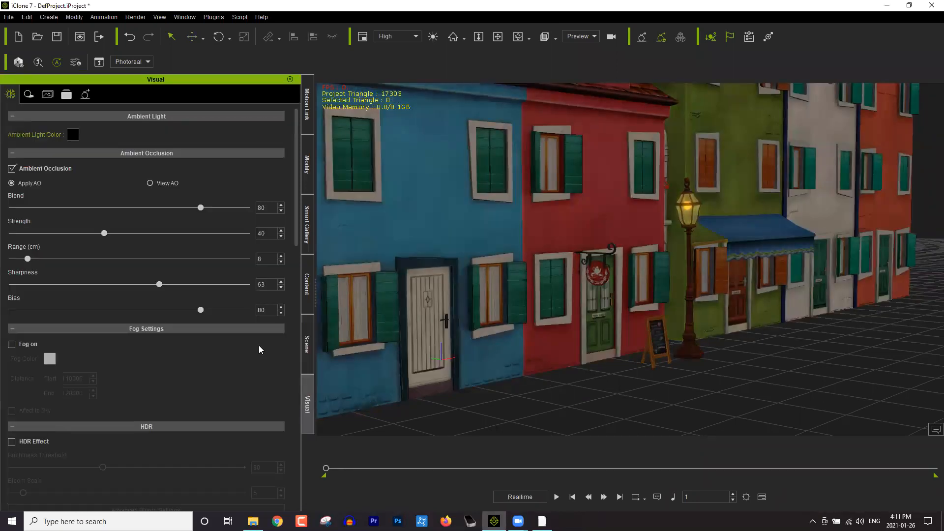
{"action": "scroll", "coordinate": [290, 236], "scroll_direction": "down", "scroll_amount": 10}
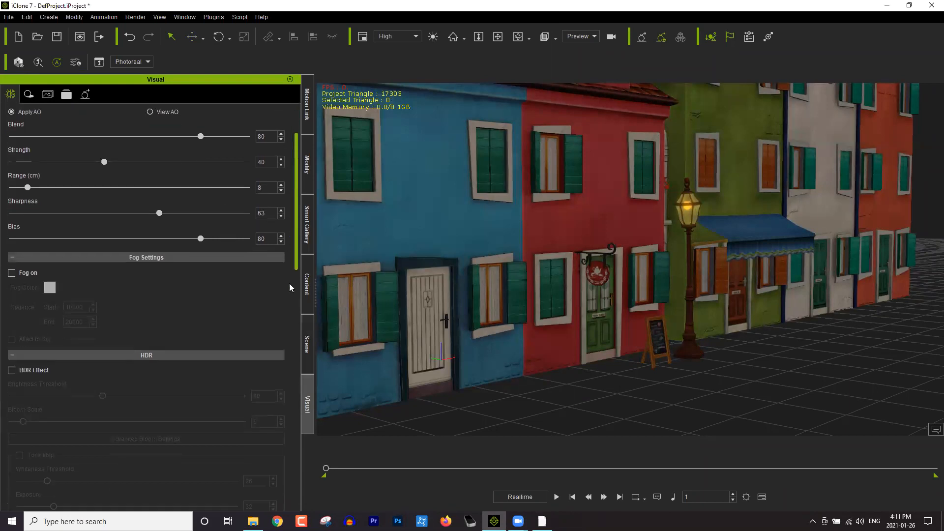
{"action": "scroll", "coordinate": [288, 373], "scroll_direction": "down", "scroll_amount": 5}
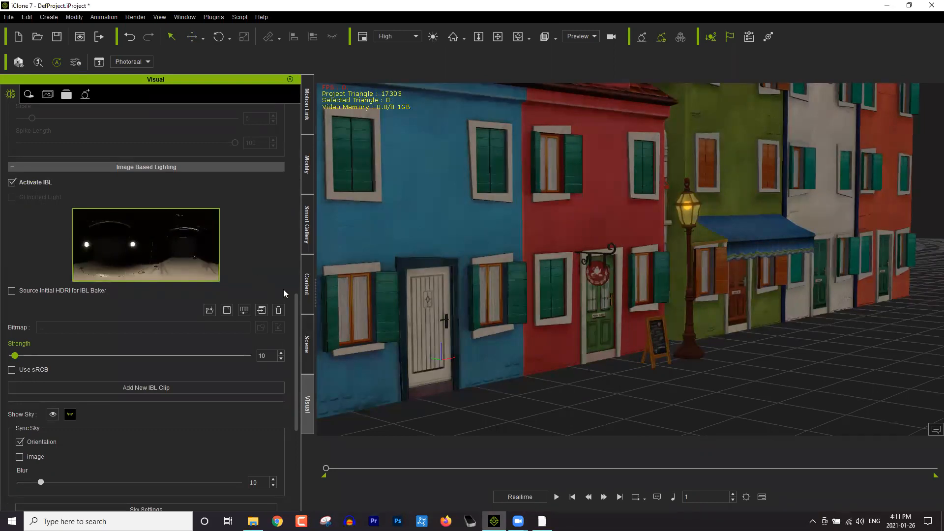
{"action": "left_click", "coordinate": [308, 294]}
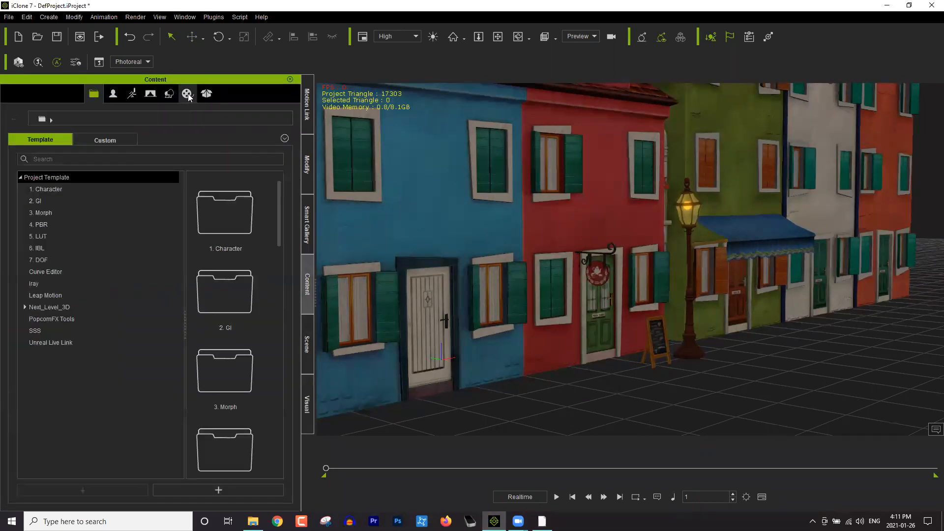
{"action": "left_click", "coordinate": [188, 94]}
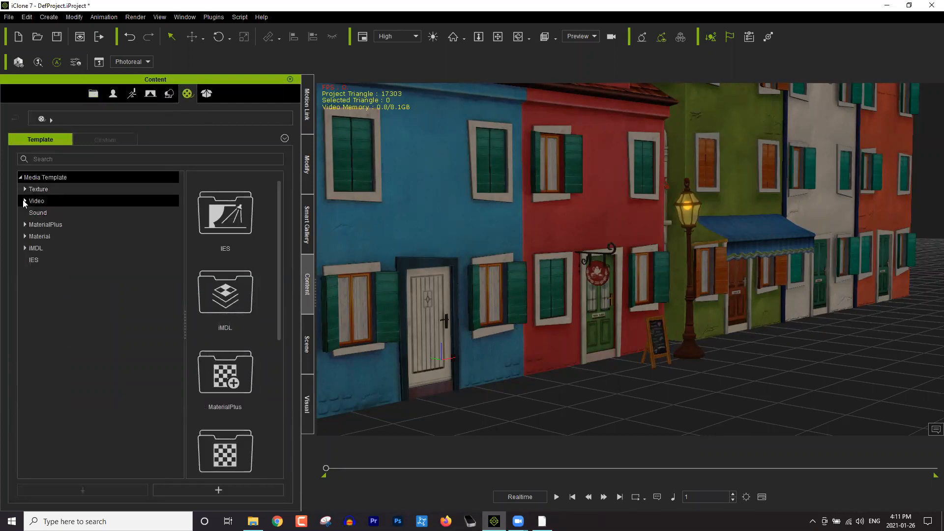
{"action": "left_click", "coordinate": [155, 95]}
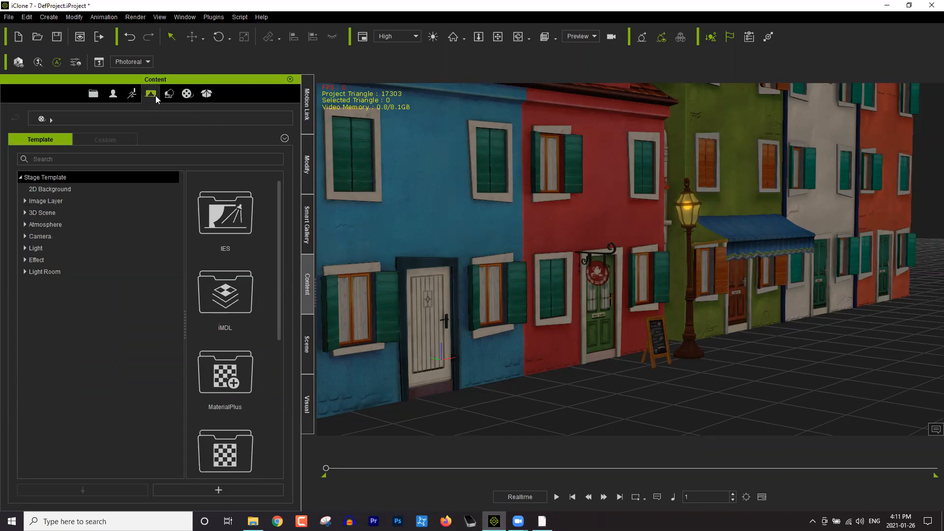
{"action": "left_click", "coordinate": [25, 224]}
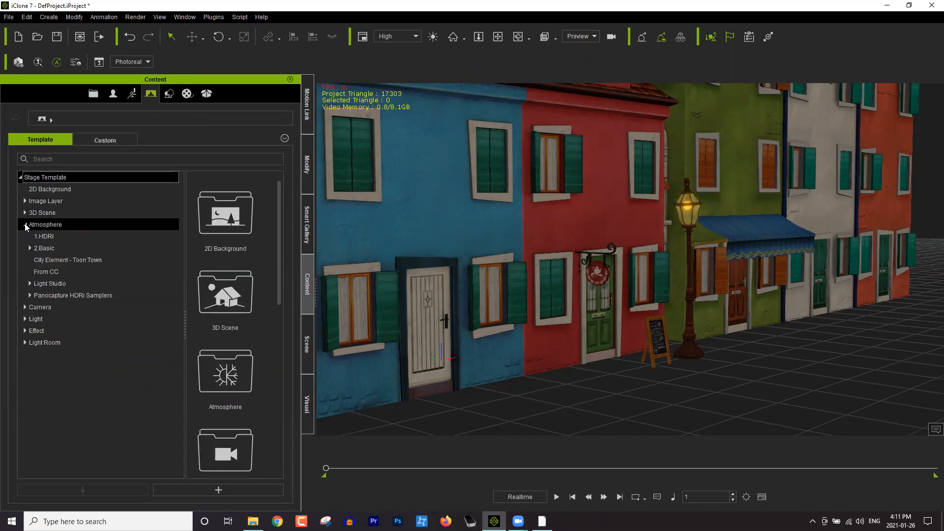
{"action": "left_click", "coordinate": [46, 235]}
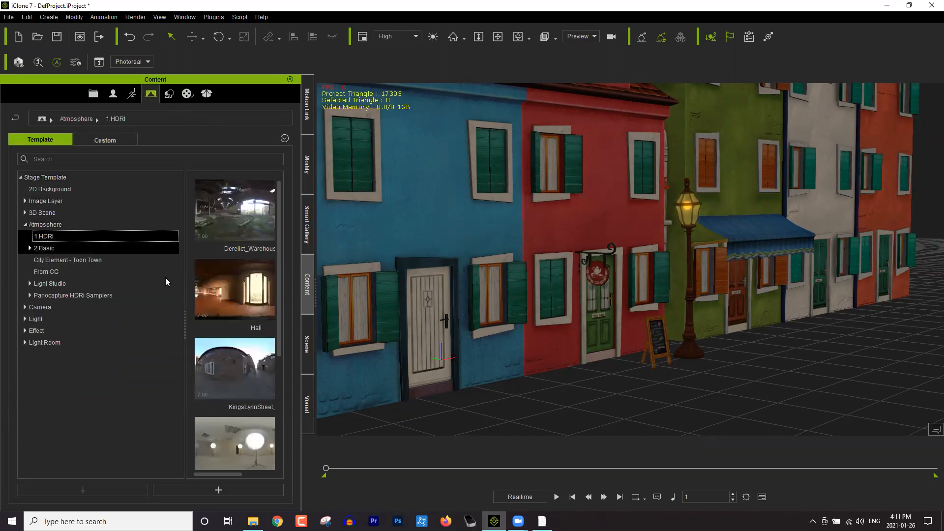
{"action": "scroll", "coordinate": [280, 277], "scroll_direction": "down", "scroll_amount": 2}
{"action": "left_click_drag", "start_coordinate": [281, 277], "coordinate": [292, 348]}
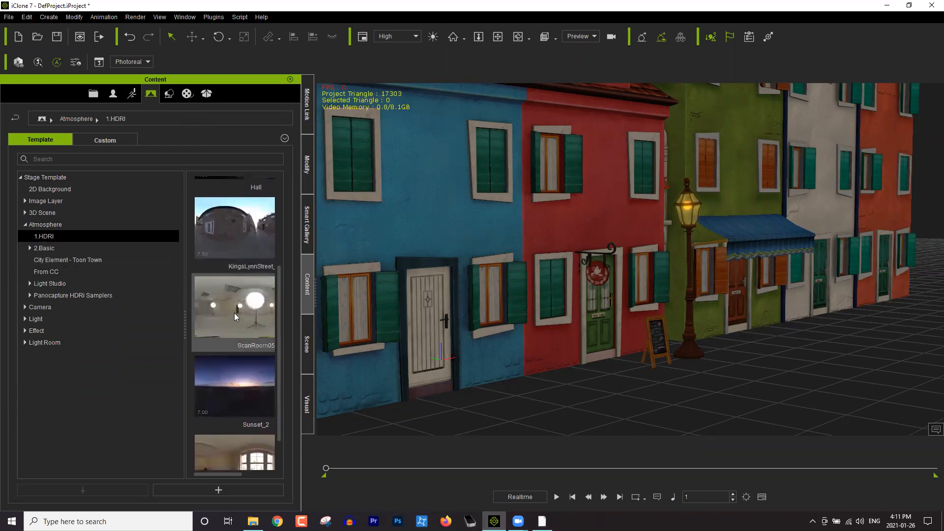
{"action": "double_click", "coordinate": [235, 315]}
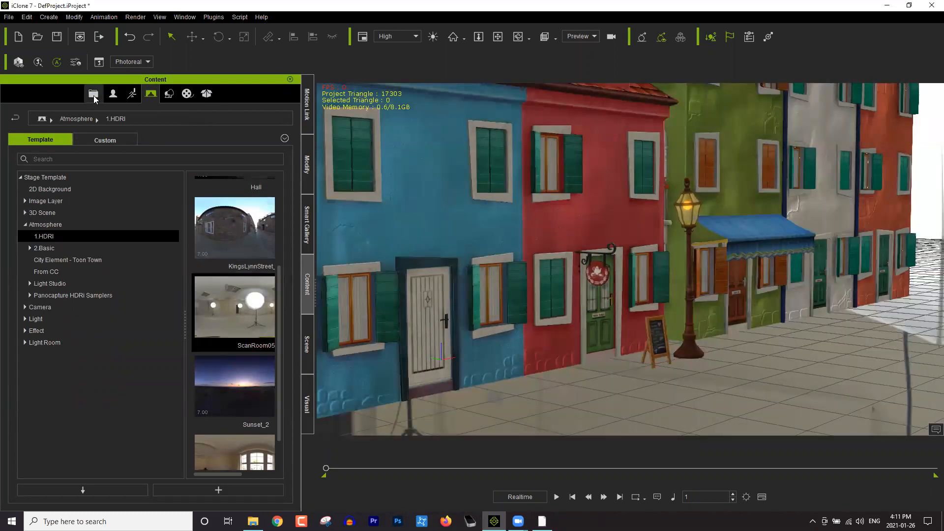
Turn off scene shadows and raise the image-based lighting strength to 603
{"action": "left_click", "coordinate": [307, 405]}
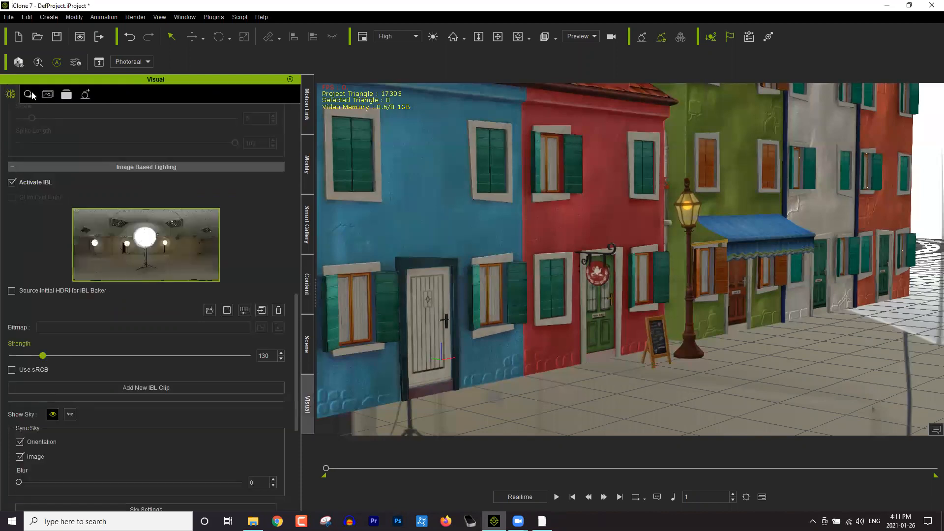
{"action": "left_click", "coordinate": [29, 94]}
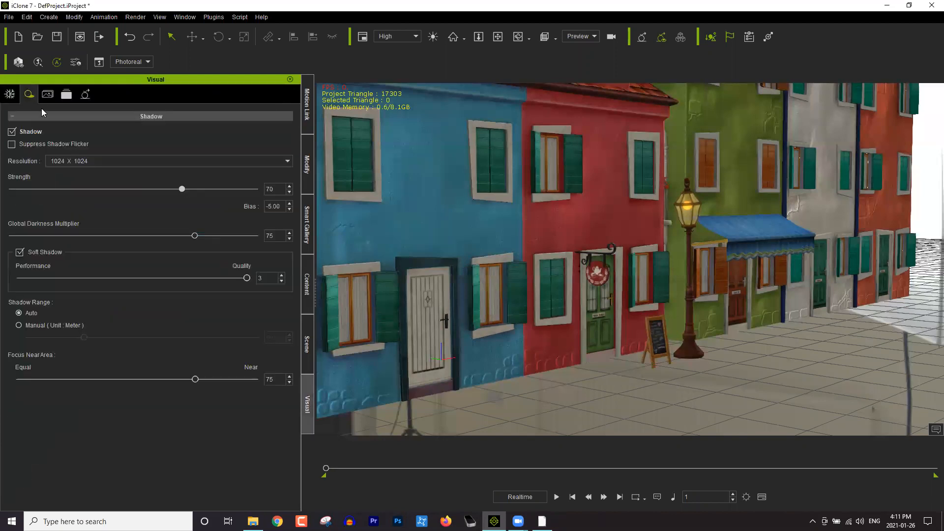
{"action": "left_click", "coordinate": [11, 132]}
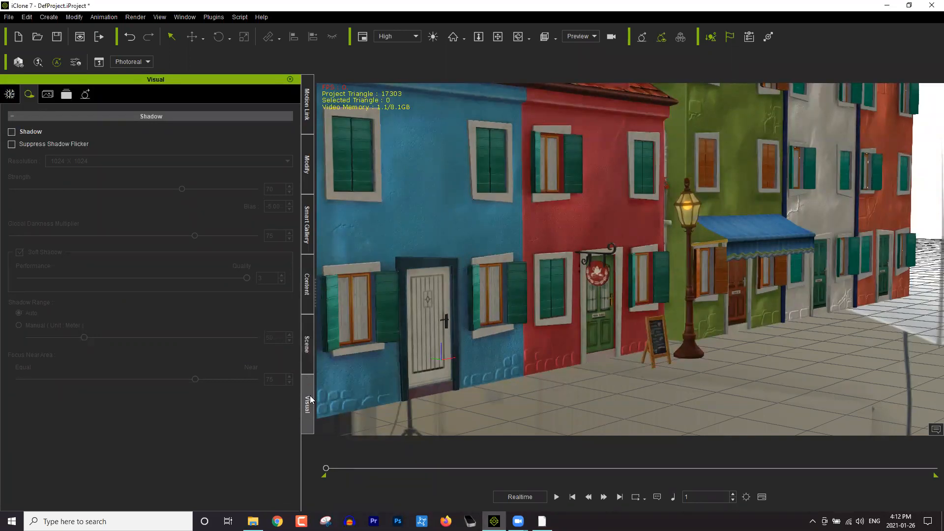
{"action": "left_click", "coordinate": [9, 94]}
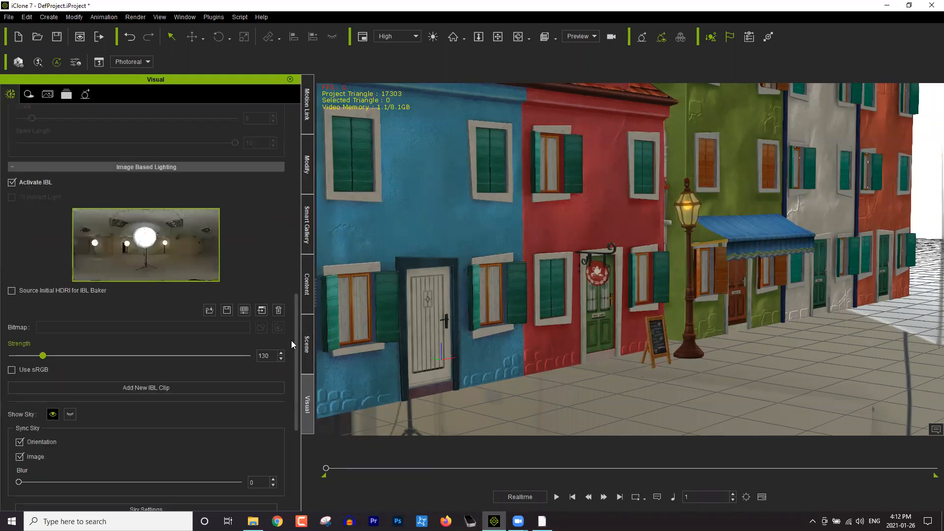
{"action": "scroll", "coordinate": [99, 356], "scroll_direction": "up", "scroll_amount": 5}
{"action": "left_click_drag", "start_coordinate": [133, 357], "coordinate": [160, 356]}
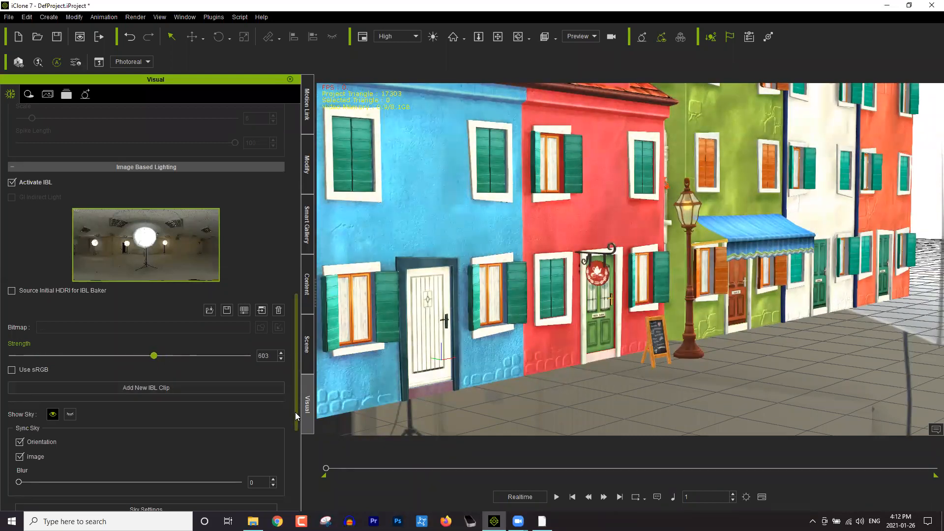
Rotate the image-based lighting to 249.4 on the Z axis and delete the Sky from the scene
{"action": "scroll", "coordinate": [295, 414], "scroll_direction": "down", "scroll_amount": 4}
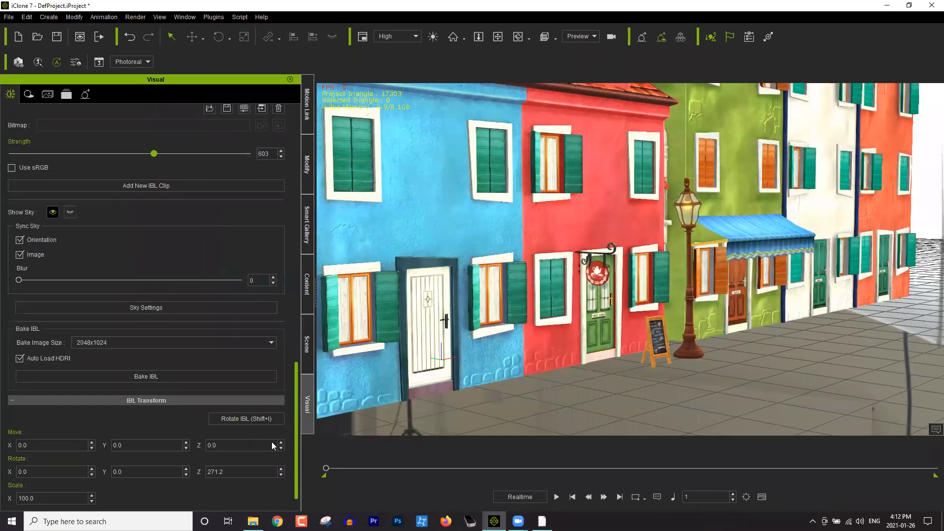
{"action": "scroll", "coordinate": [297, 425], "scroll_direction": "down", "scroll_amount": 1}
{"action": "left_click", "coordinate": [251, 408]}
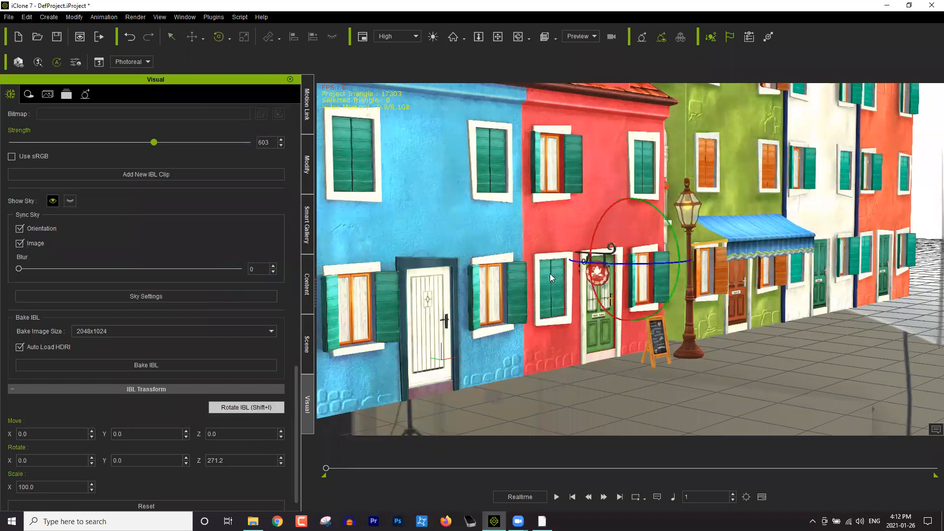
{"action": "left_click_drag", "start_coordinate": [572, 261], "coordinate": [614, 250]}
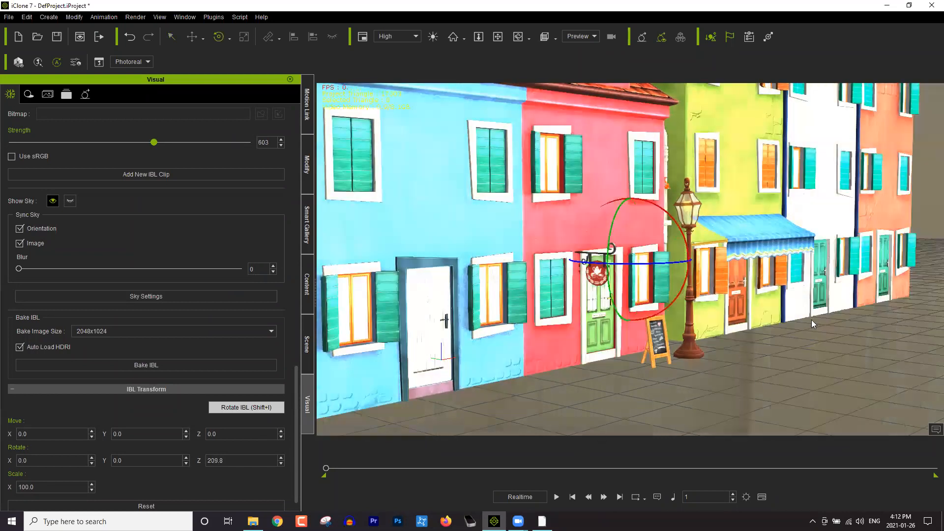
{"action": "left_click_drag", "start_coordinate": [811, 322], "coordinate": [785, 336]}
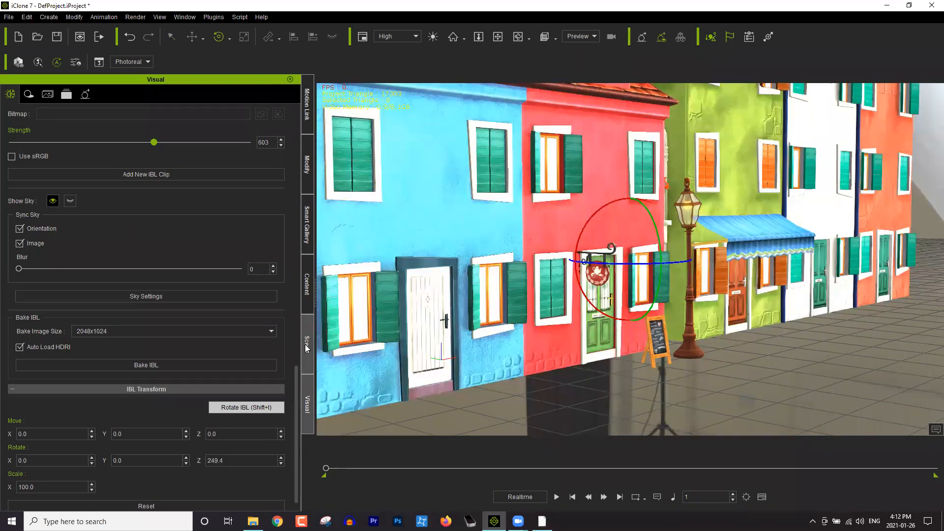
{"action": "left_click", "coordinate": [88, 208]}
{"action": "key", "text": "Delete"}
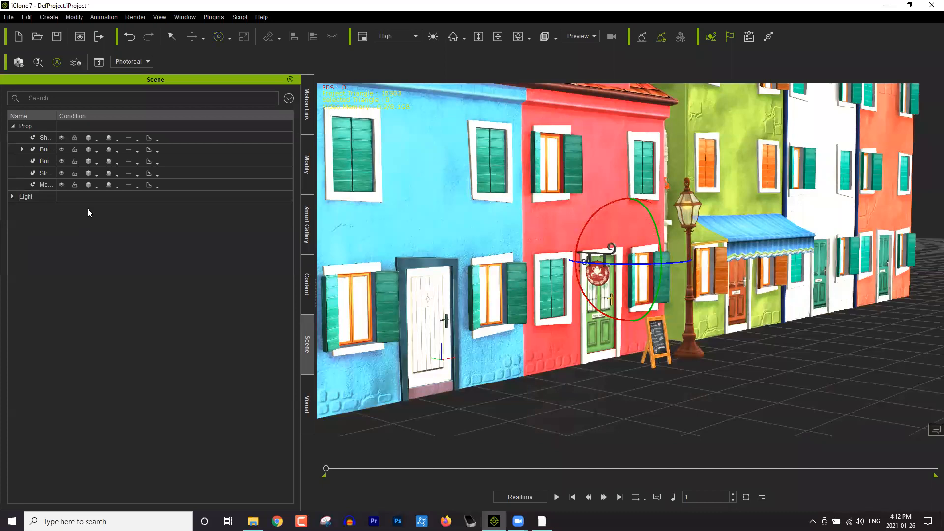
Render the current frame as a 1920x1080 PNG named "BG 1" in the 4.4 Webinar folder
{"action": "left_click", "coordinate": [139, 17]}
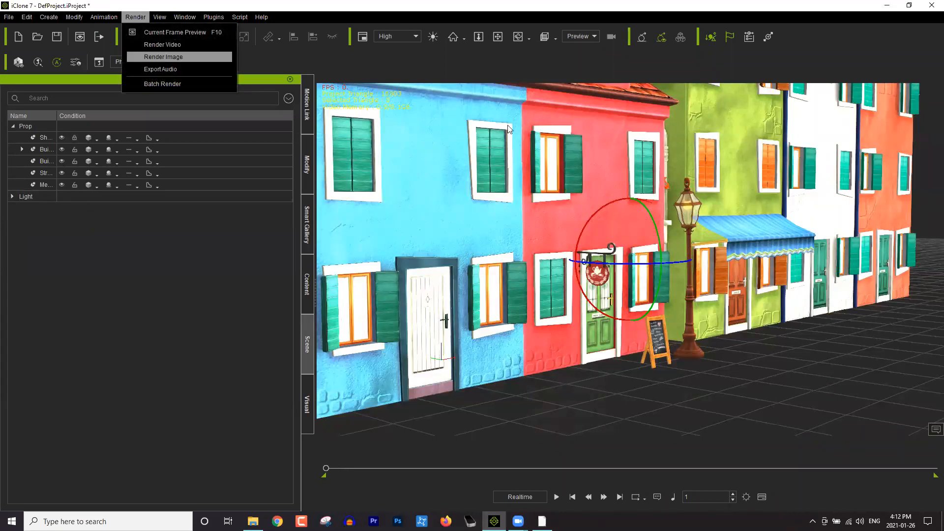
{"action": "scroll", "coordinate": [509, 290], "scroll_direction": "up", "scroll_amount": 3}
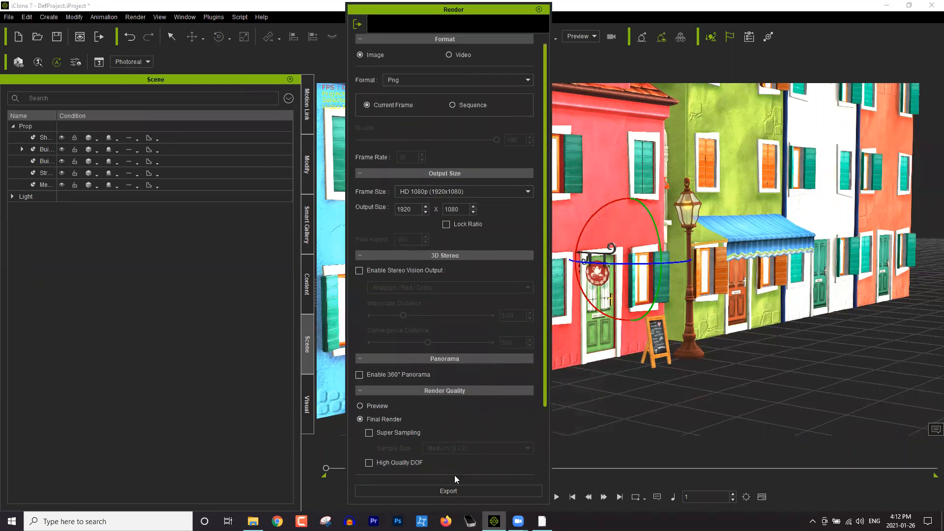
{"action": "left_click", "coordinate": [116, 109]}
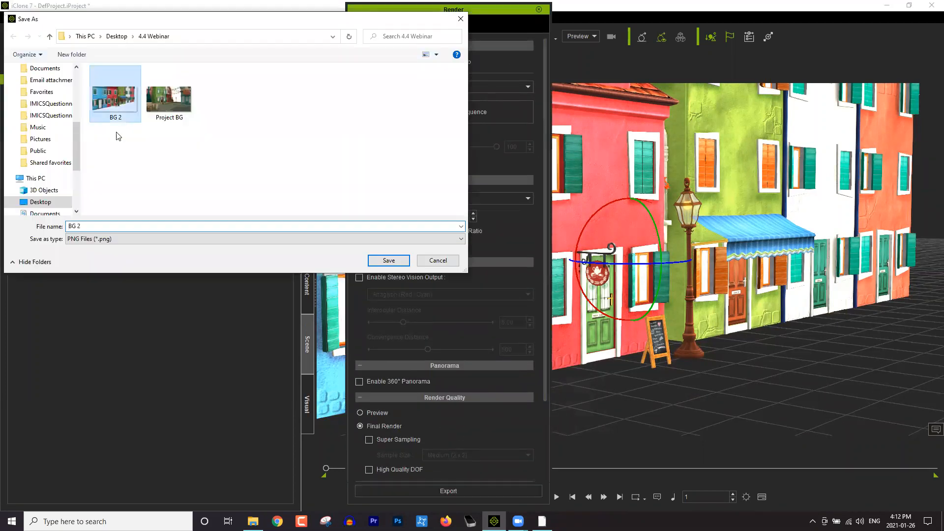
{"action": "left_click", "coordinate": [111, 226]}
{"action": "left_click", "coordinate": [112, 225]}
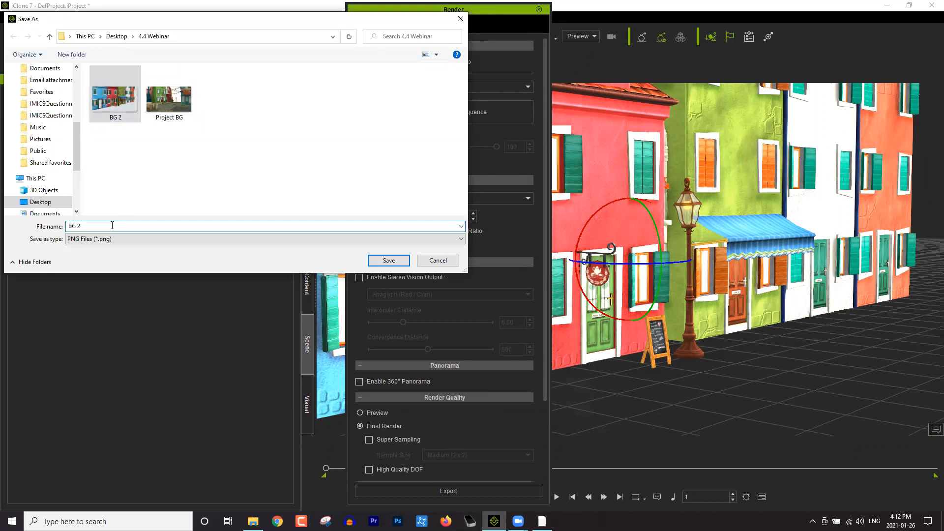
{"action": "key", "text": "BackSpace"}
{"action": "type", "text": "1"}
{"action": "left_click", "coordinate": [403, 260]}
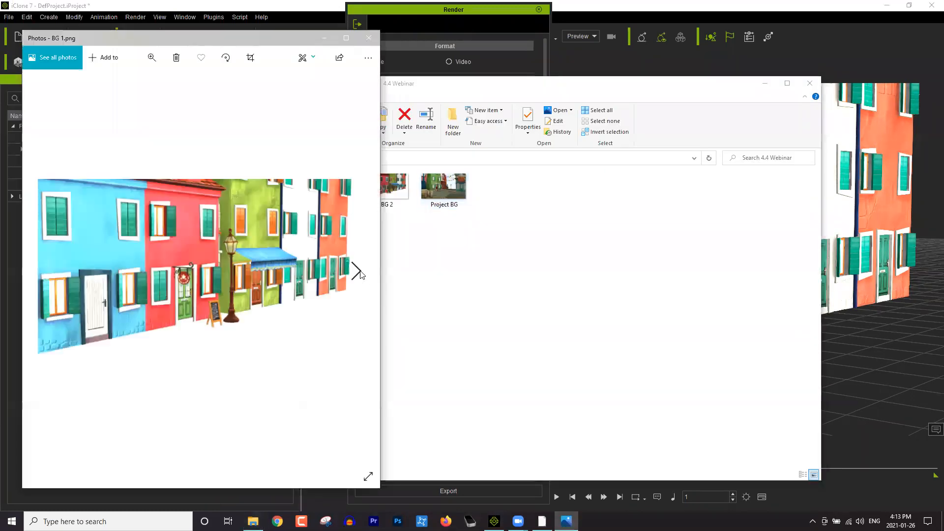
Compare the lighting of the BG 1 and BG 2 renders in the image viewer, and close it
{"action": "left_click", "coordinate": [357, 272]}
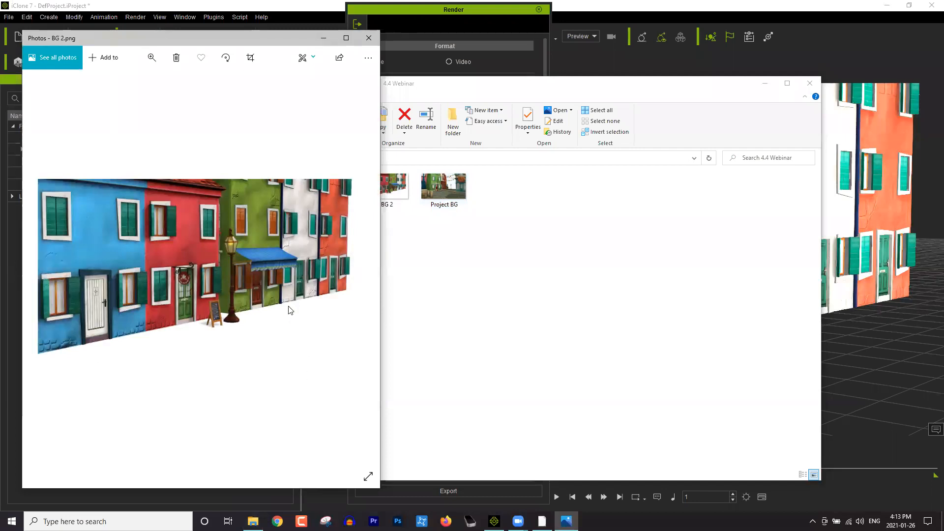
{"action": "left_click", "coordinate": [46, 267]}
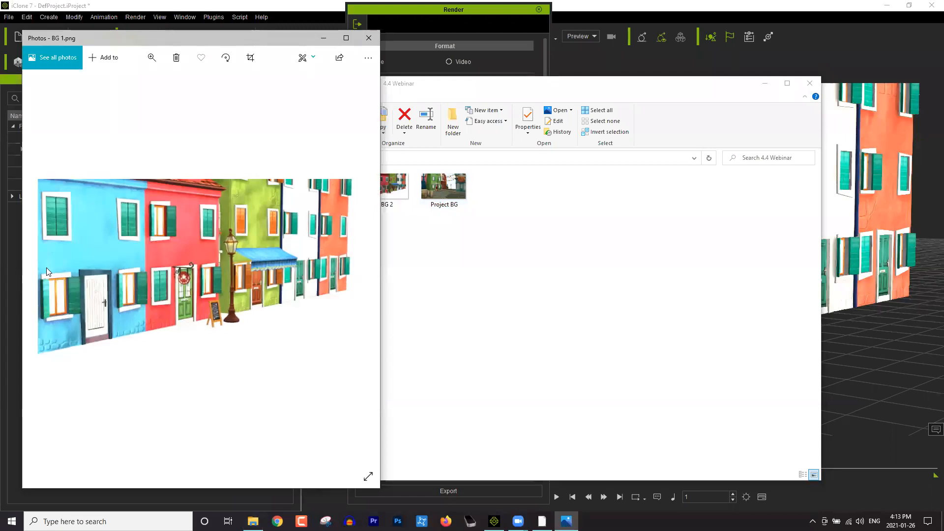
{"action": "left_click", "coordinate": [355, 270]}
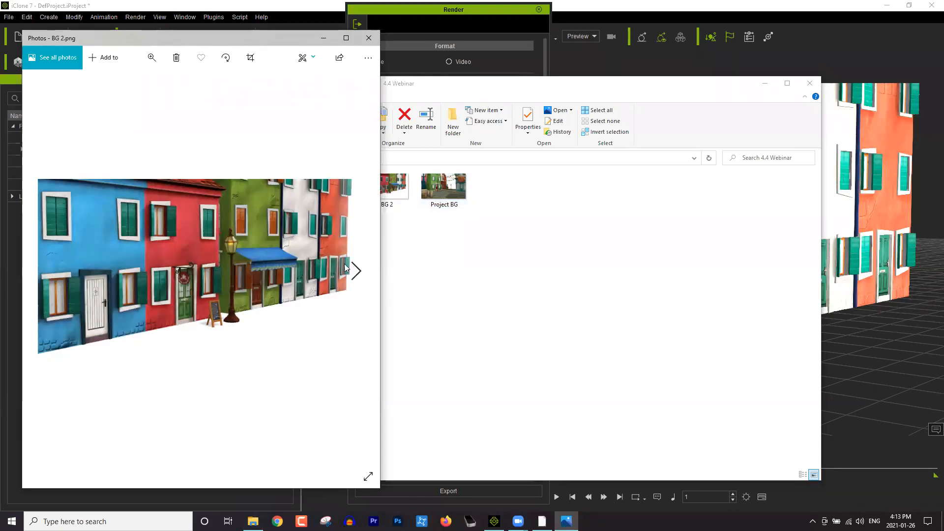
{"action": "left_click", "coordinate": [369, 38]}
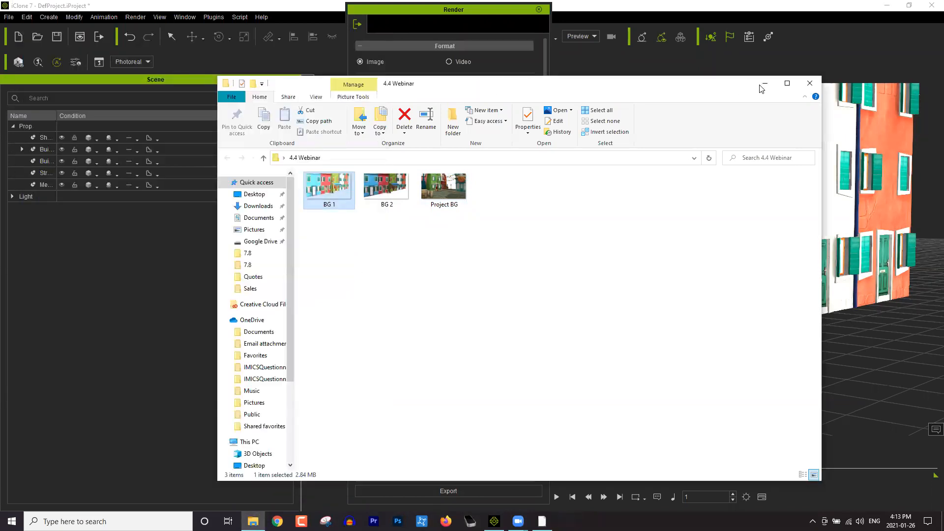
Switch to Cartoon Animator and import the rendered street image from the 4.4 Webinar folder onto the stage
{"action": "left_click", "coordinate": [542, 12]}
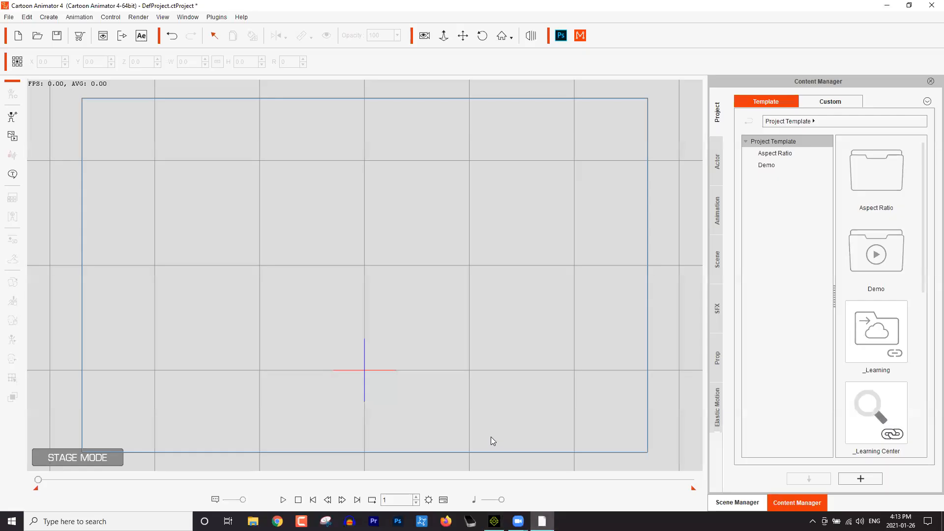
{"action": "key", "text": "alt+Tab"}
{"action": "key", "text": "Tab"}
{"action": "key", "text": "Tab"}
{"action": "key", "text": "Tab"}
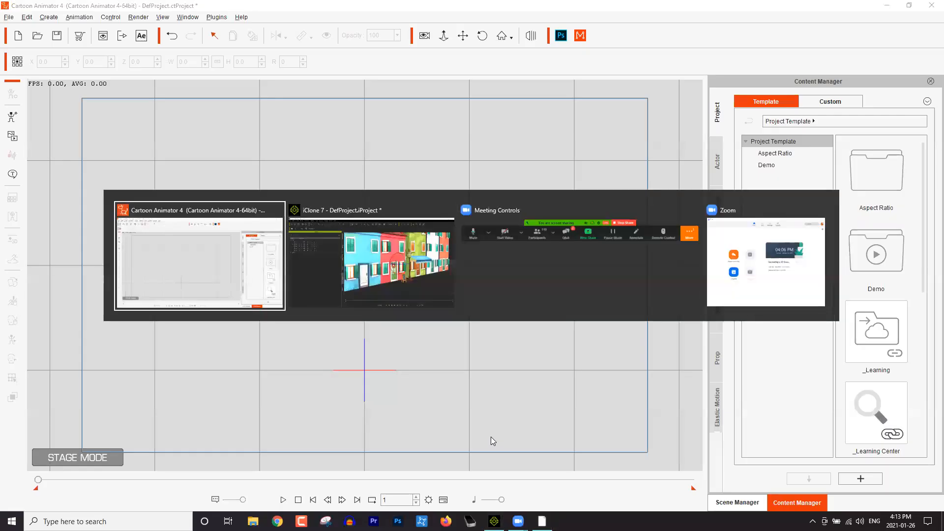
{"action": "key", "text": "shift+Tab"}
{"action": "key", "text": "Tab"}
{"action": "key", "text": "Tab"}
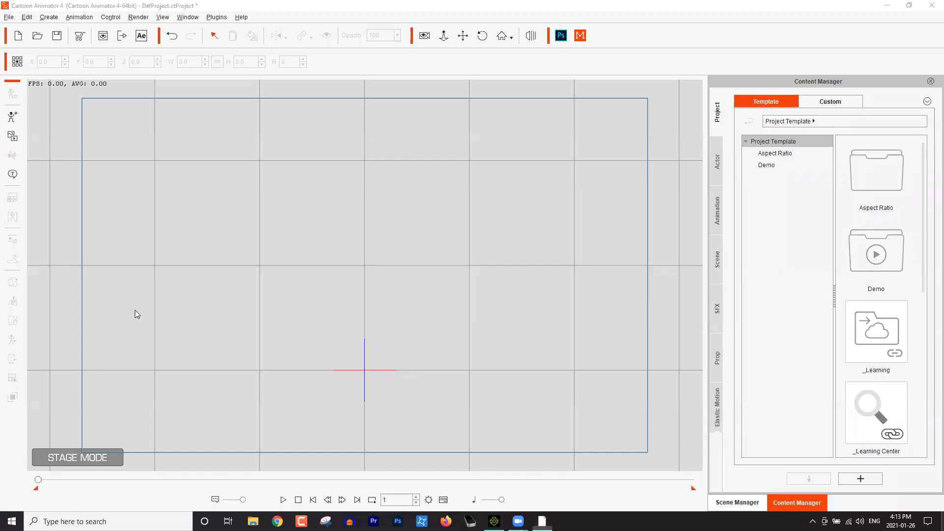
{"action": "key", "text": "super+d"}
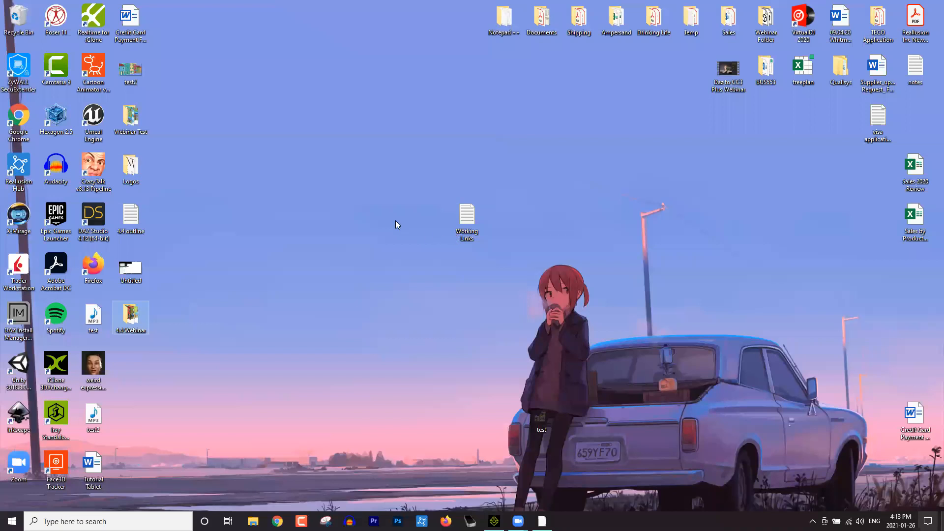
{"action": "mouse_move", "coordinate": [385, 205]}
{"action": "left_mouse_down"}
{"action": "mouse_move", "coordinate": [491, 352]}
{"action": "mouse_move", "coordinate": [542, 519]}
{"action": "mouse_move", "coordinate": [494, 520]}
{"action": "mouse_move", "coordinate": [396, 371]}
{"action": "mouse_move", "coordinate": [459, 224]}
{"action": "left_mouse_up"}
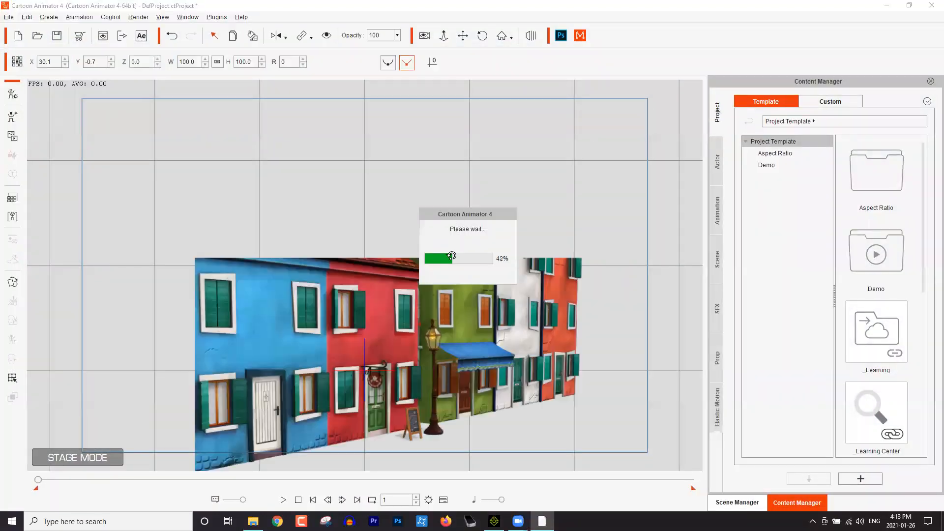
Scale the street image to about 160.6 and position it at about X 11.8, Y 96.3 to fill the camera frame
{"action": "left_click_drag", "start_coordinate": [390, 271], "coordinate": [357, 230]}
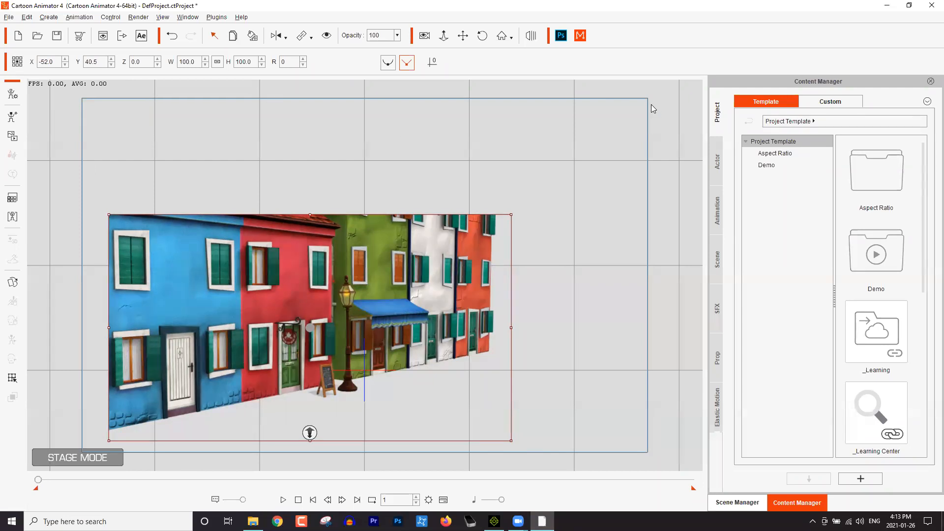
{"action": "left_click", "coordinate": [424, 39]}
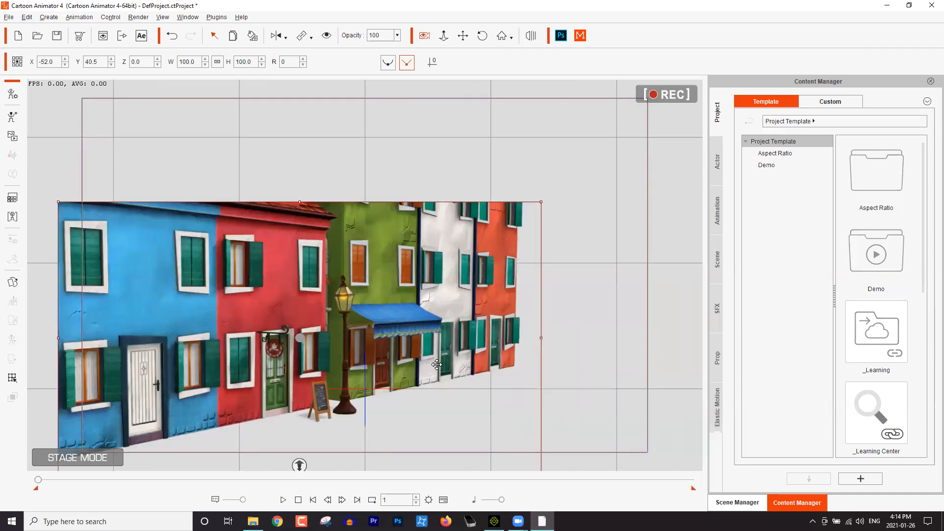
{"action": "left_click", "coordinate": [425, 38]}
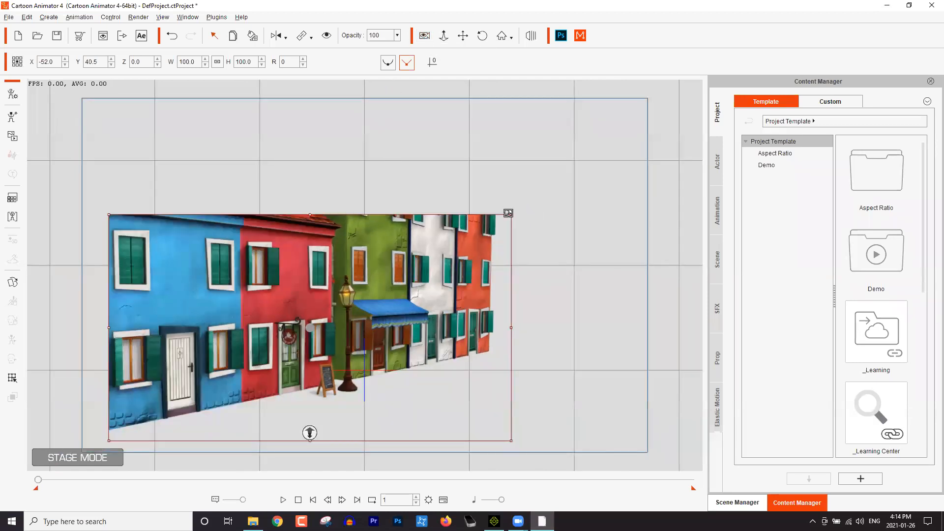
{"action": "left_click_drag", "start_coordinate": [511, 212], "coordinate": [620, 127]}
{"action": "left_click_drag", "start_coordinate": [571, 211], "coordinate": [671, 110]}
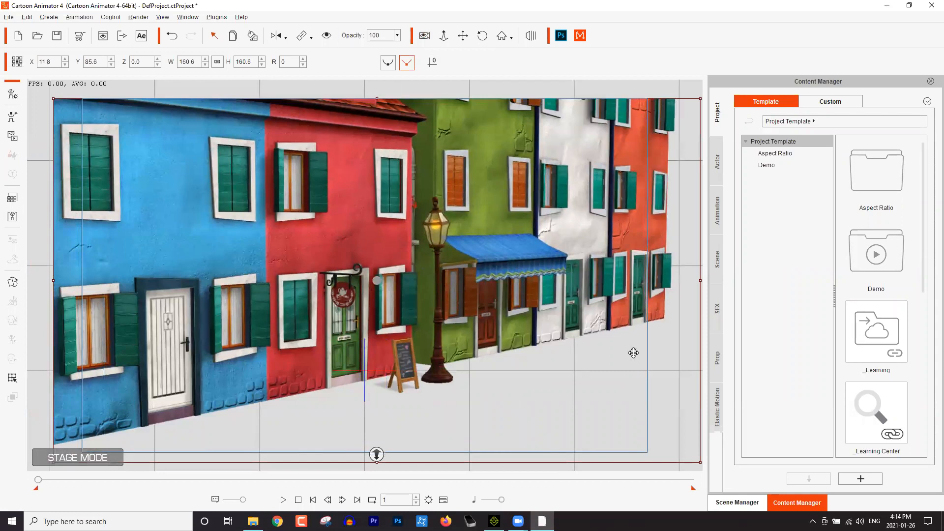
{"action": "left_click_drag", "start_coordinate": [489, 237], "coordinate": [490, 225]}
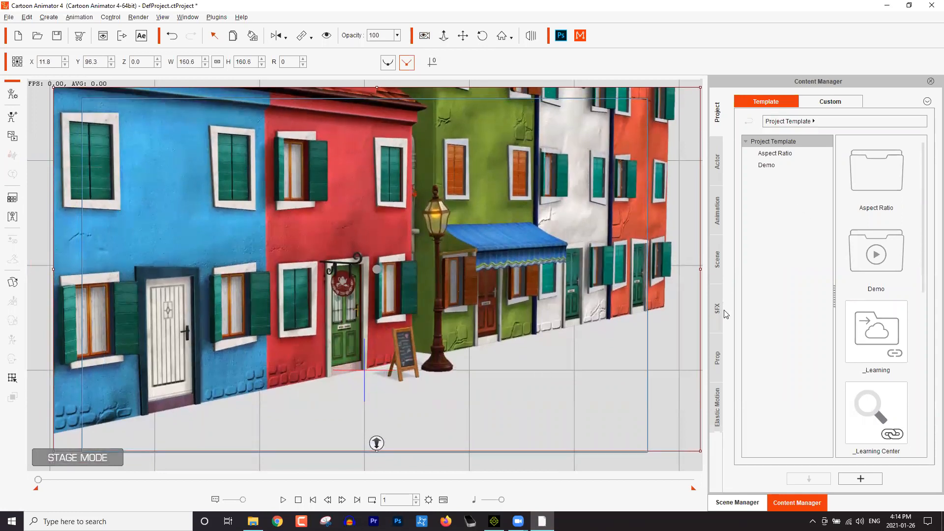
Widen the content library and look through the prop templates, including G3 Beach Scene, G3 Animated Props and G2 Animated Props
{"action": "left_click", "coordinate": [719, 356]}
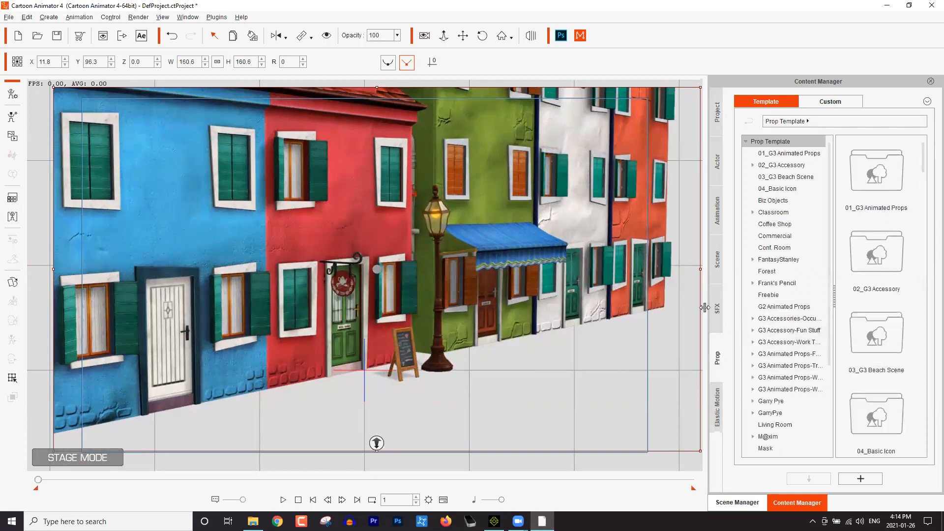
{"action": "left_click_drag", "start_coordinate": [706, 289], "coordinate": [635, 294]}
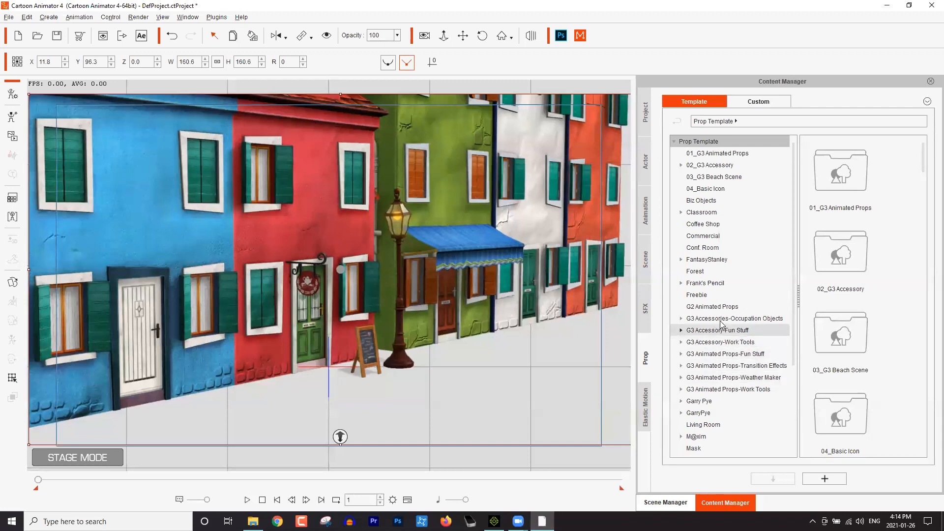
{"action": "left_click", "coordinate": [724, 176]}
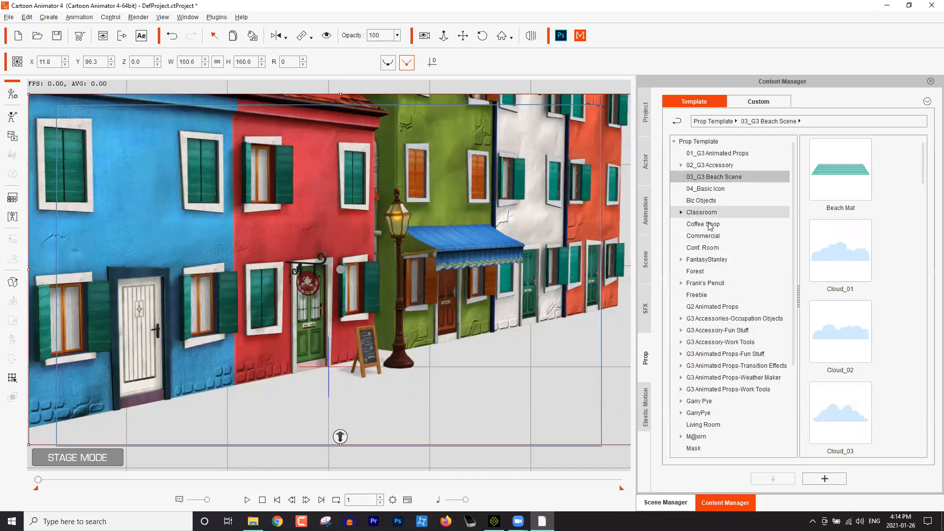
{"action": "left_click", "coordinate": [710, 224]}
{"action": "left_click", "coordinate": [722, 178]}
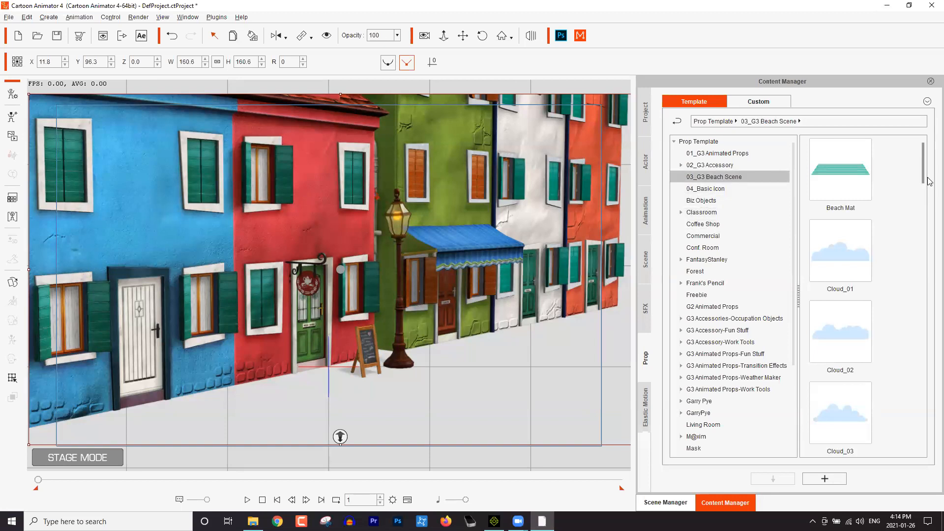
{"action": "scroll", "coordinate": [926, 183], "scroll_direction": "down", "scroll_amount": 1}
{"action": "scroll", "coordinate": [928, 276], "scroll_direction": "down", "scroll_amount": 3}
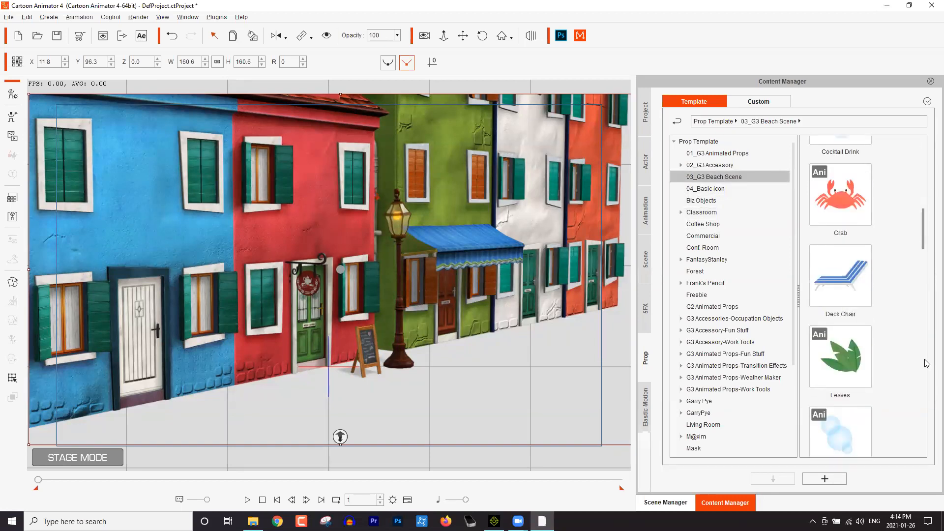
{"action": "scroll", "coordinate": [926, 363], "scroll_direction": "down", "scroll_amount": 3}
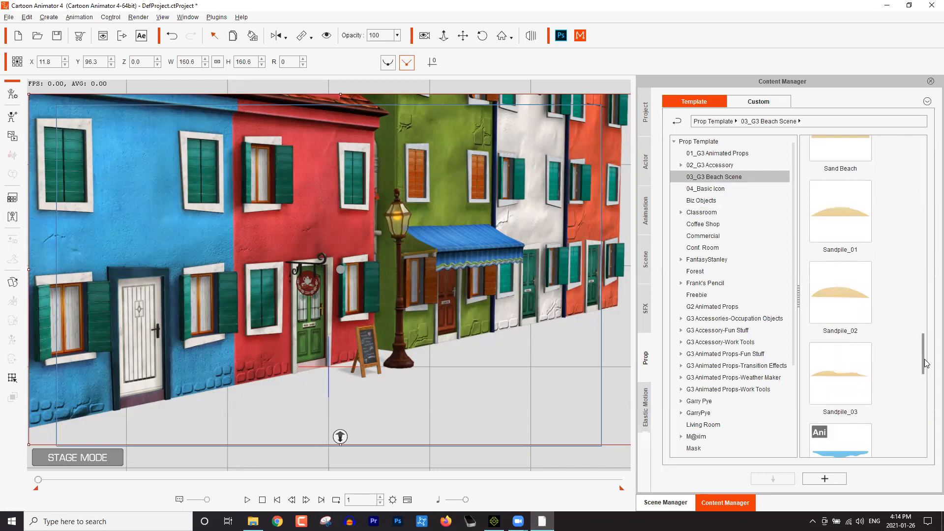
{"action": "left_click", "coordinate": [701, 154]}
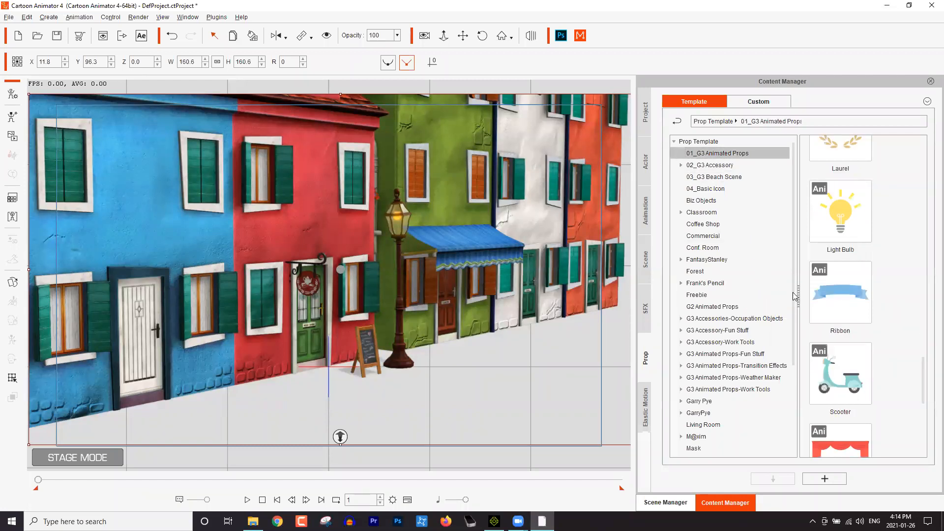
{"action": "left_click", "coordinate": [787, 306]}
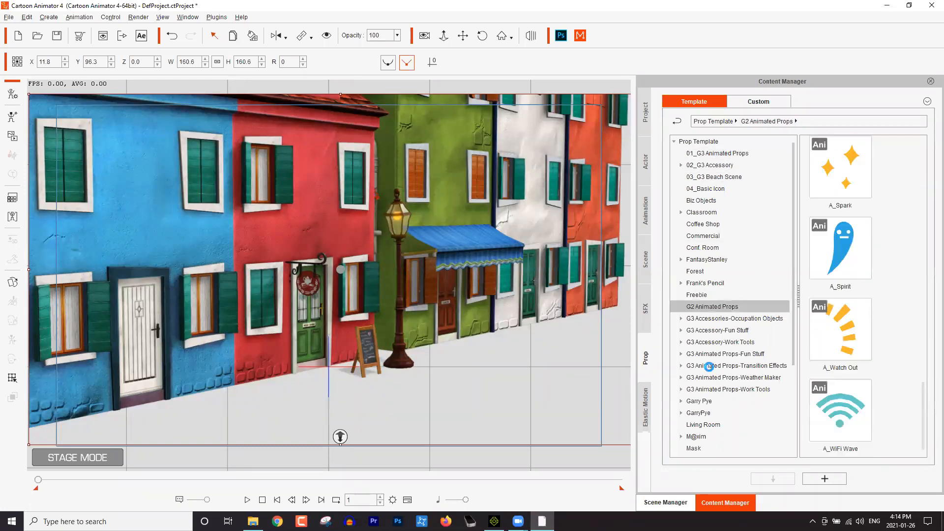
Add the Road_A prop from the Outdoor Scene templates and place it under the buildings at about X 229, Y 32
{"action": "scroll", "coordinate": [709, 366], "scroll_direction": "down", "scroll_amount": 4}
{"action": "left_click", "coordinate": [708, 366]}
{"action": "left_click_drag", "start_coordinate": [923, 368], "coordinate": [930, 163]}
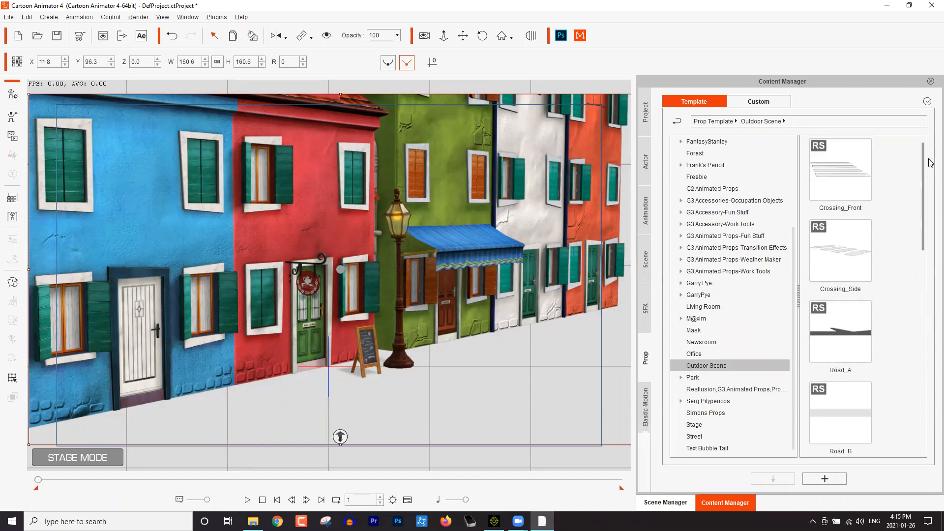
{"action": "left_click_drag", "start_coordinate": [844, 322], "coordinate": [458, 386]}
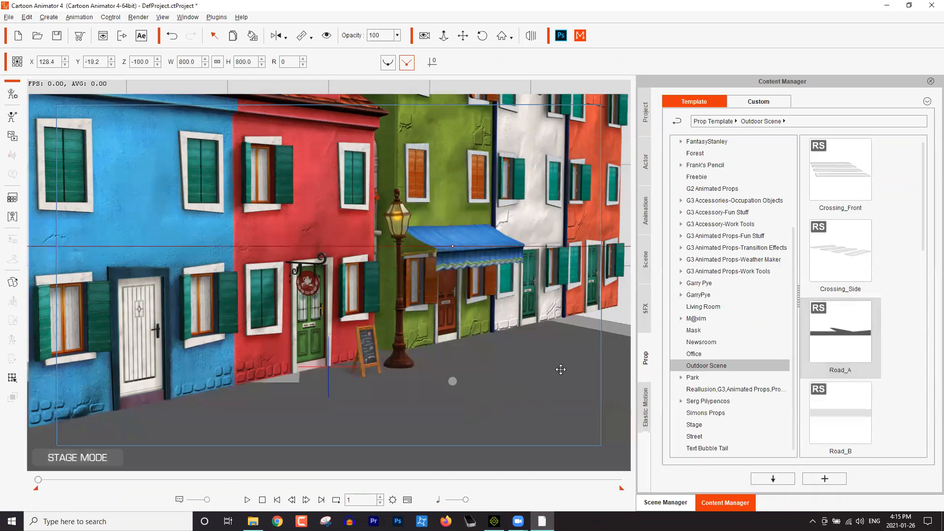
{"action": "left_click_drag", "start_coordinate": [563, 362], "coordinate": [566, 361]}
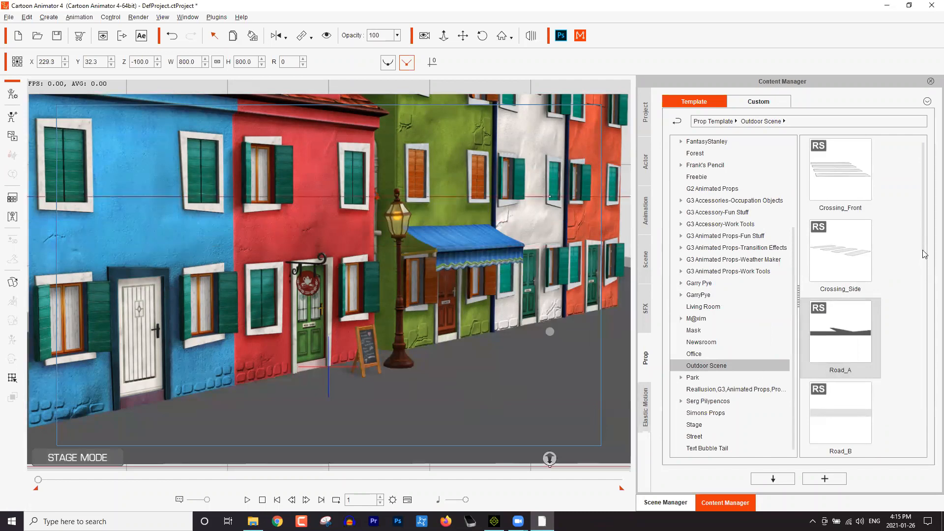
Add the Skyline_A prop beyond the end of the street and move it back to about Z -990
{"action": "left_click_drag", "start_coordinate": [923, 225], "coordinate": [921, 322]}
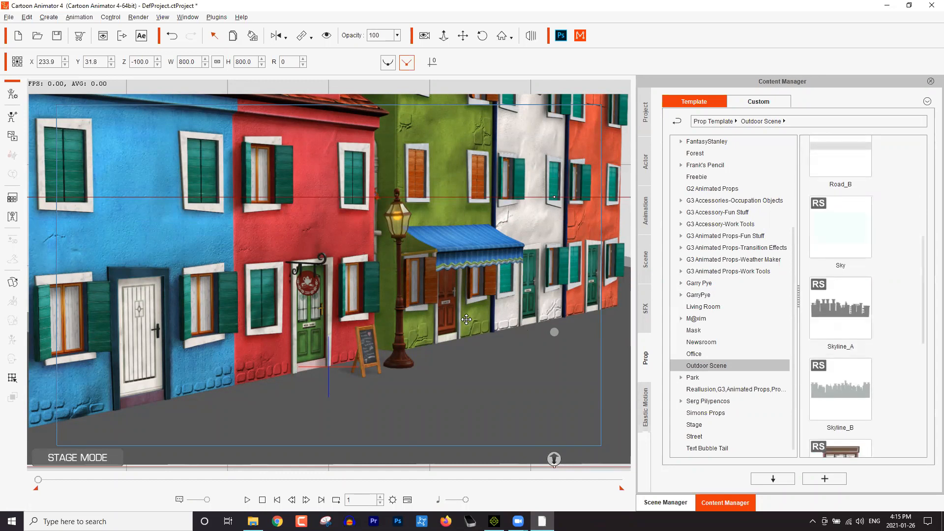
{"action": "left_click_drag", "start_coordinate": [398, 282], "coordinate": [386, 283]}
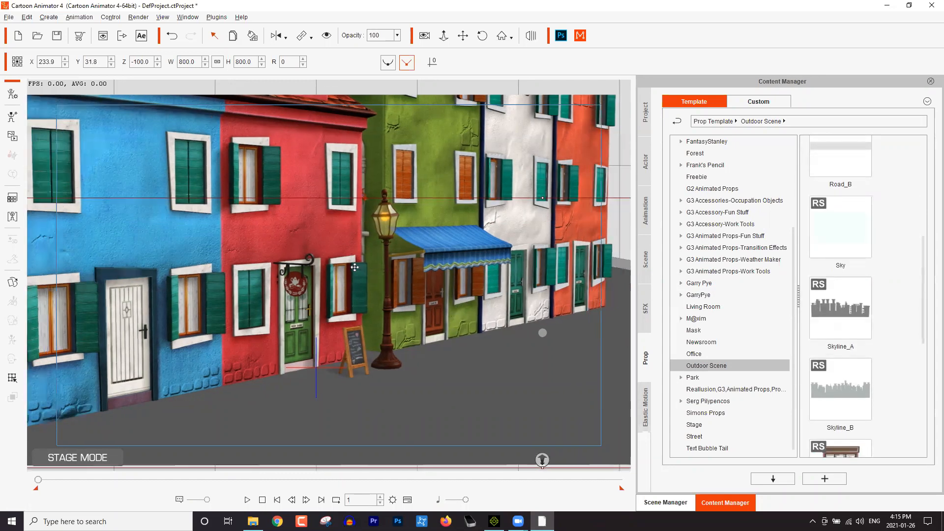
{"action": "left_click_drag", "start_coordinate": [837, 306], "coordinate": [526, 250]}
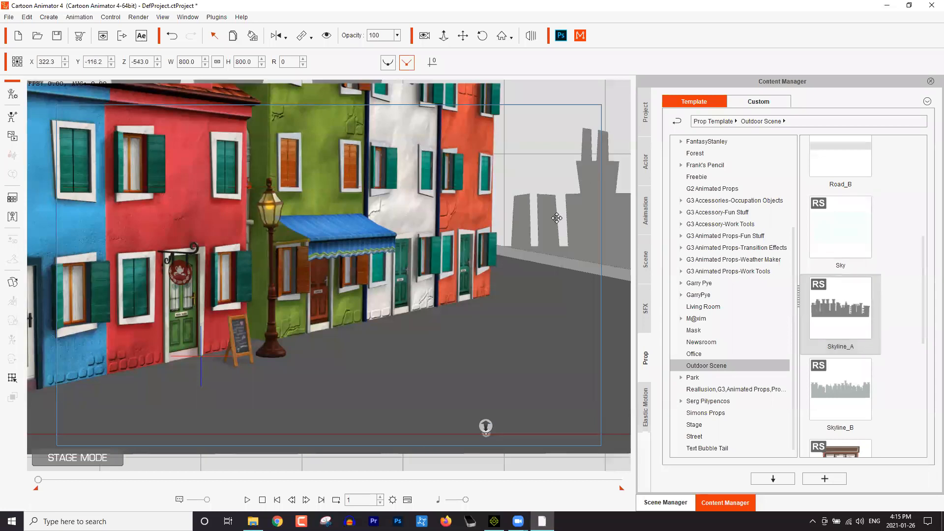
{"action": "left_click_drag", "start_coordinate": [333, 295], "coordinate": [427, 204]}
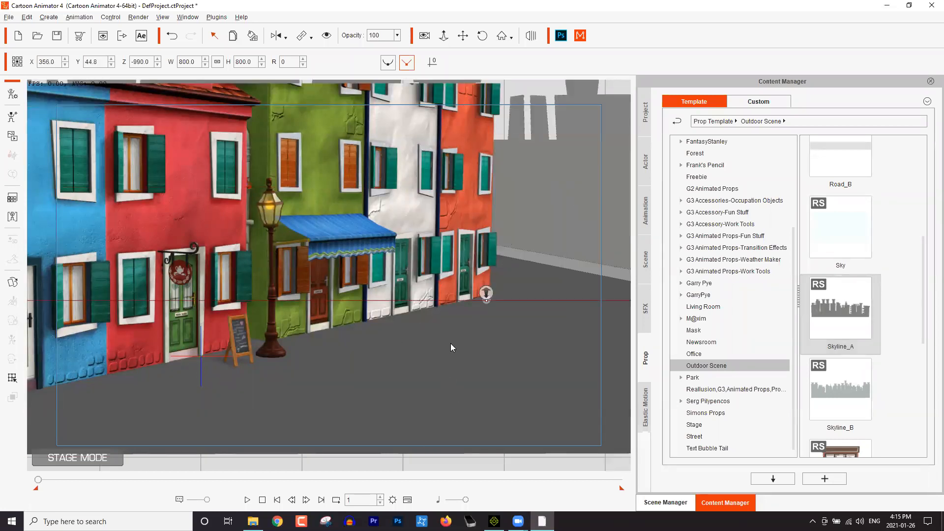
Shrink the skyline to about 643.8 and place it farther back at about X 477, Y 43.5, Z -2922
{"action": "scroll", "coordinate": [61, 293], "scroll_direction": "down", "scroll_amount": 2}
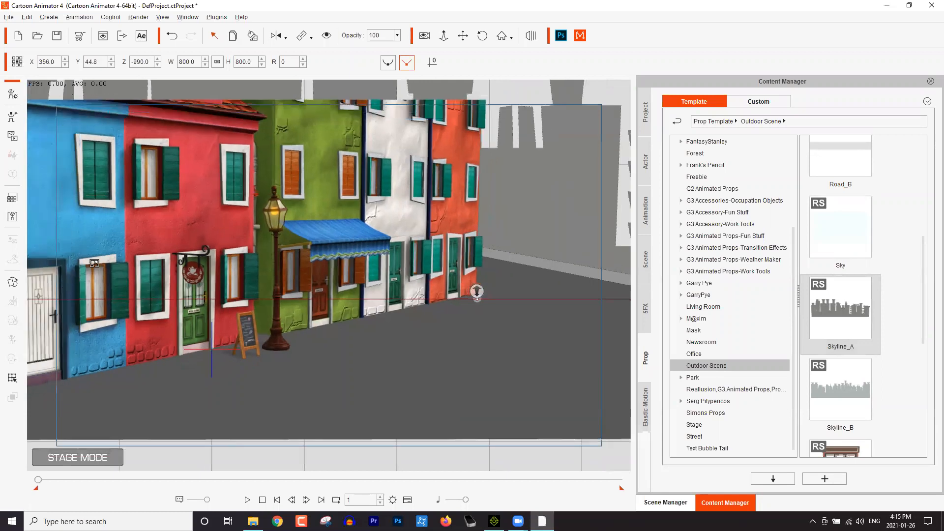
{"action": "scroll", "coordinate": [448, 362], "scroll_direction": "down", "scroll_amount": 1}
{"action": "left_click_drag", "start_coordinate": [448, 362], "coordinate": [461, 180]}
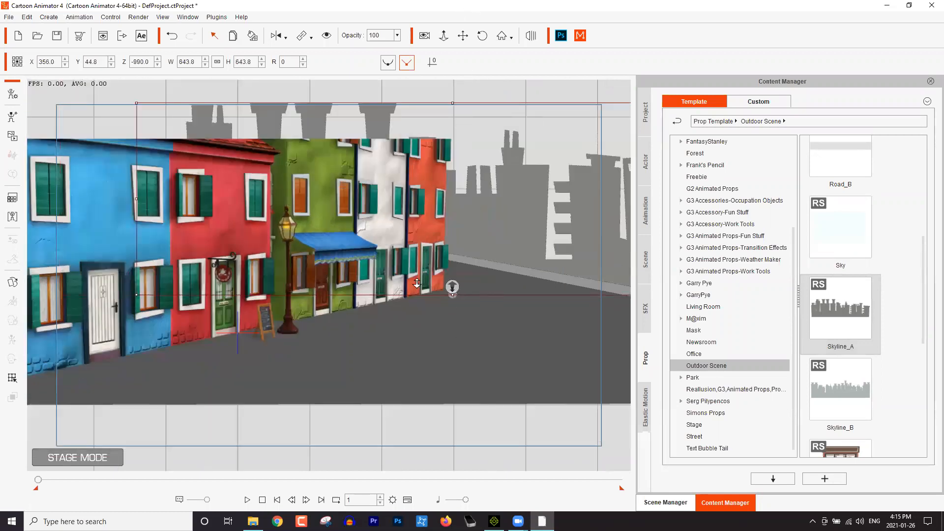
{"action": "left_click_drag", "start_coordinate": [526, 251], "coordinate": [586, 352]}
{"action": "left_click_drag", "start_coordinate": [527, 167], "coordinate": [548, 166]}
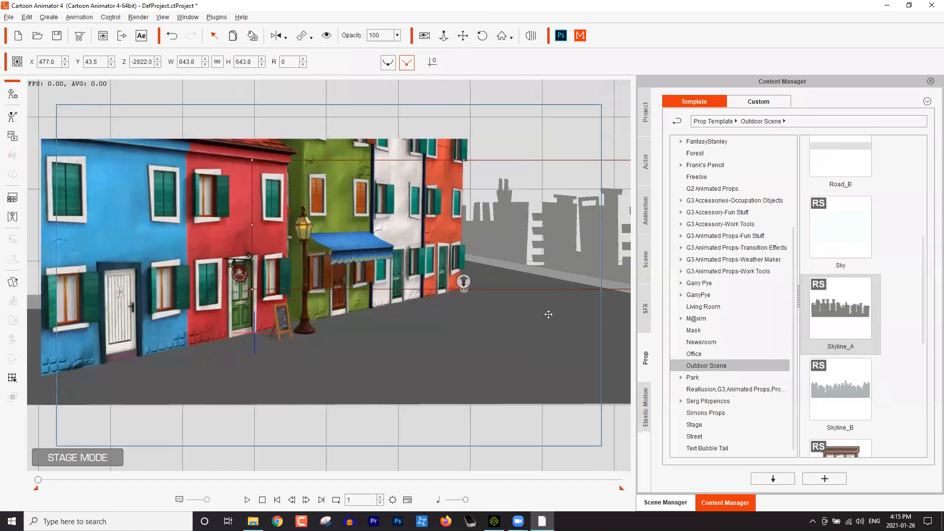
{"action": "scroll", "coordinate": [484, 229], "scroll_direction": "up", "scroll_amount": 2}
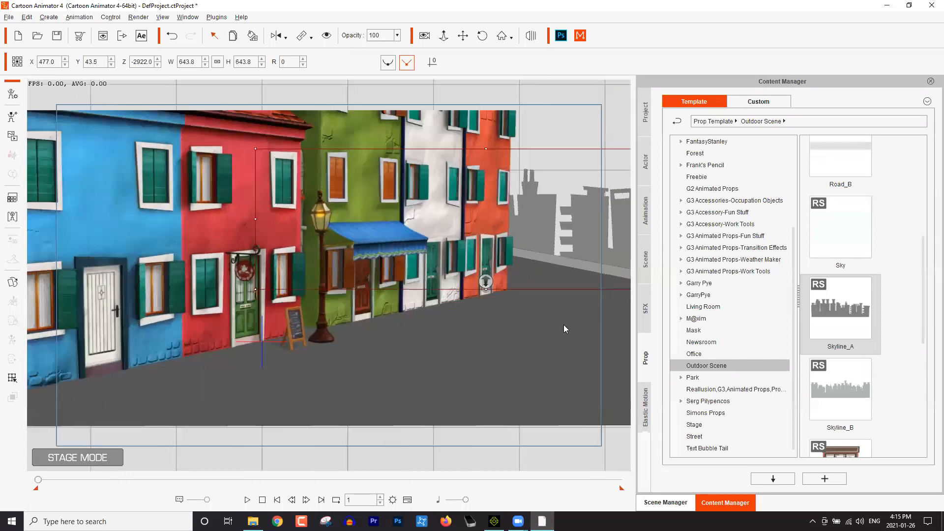
{"action": "left_click_drag", "start_coordinate": [622, 239], "coordinate": [534, 305]}
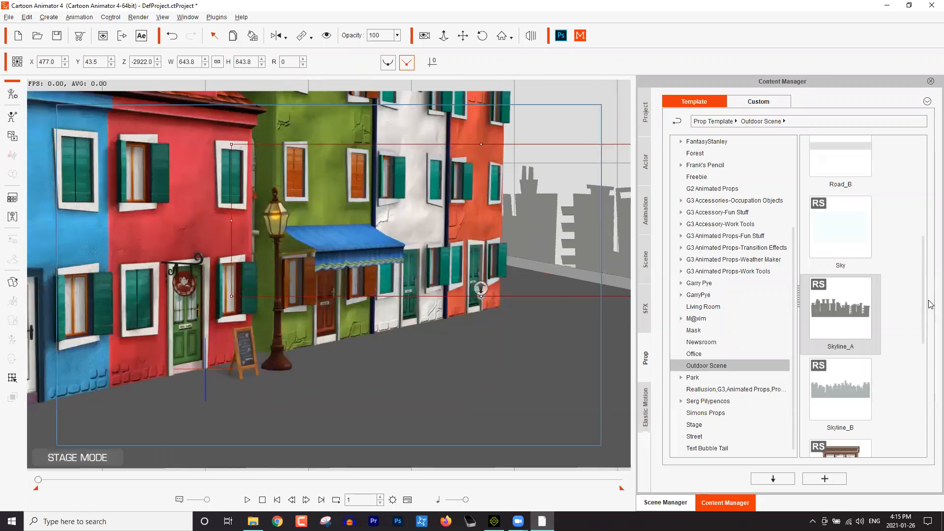
Add the Sky prop and place it behind the skyline at about X 270, Y 385, Z -4248
{"action": "left_click_drag", "start_coordinate": [858, 186], "coordinate": [553, 142]}
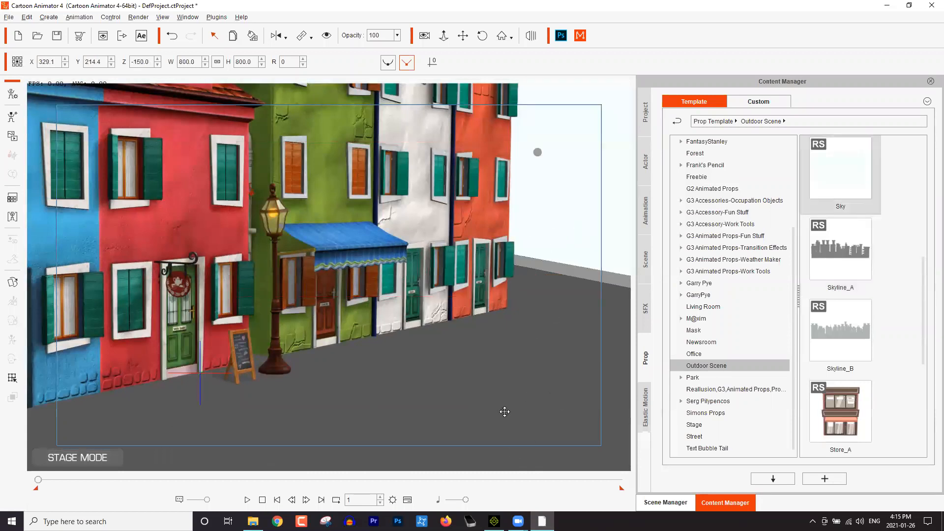
{"action": "left_click_drag", "start_coordinate": [424, 358], "coordinate": [407, 159]}
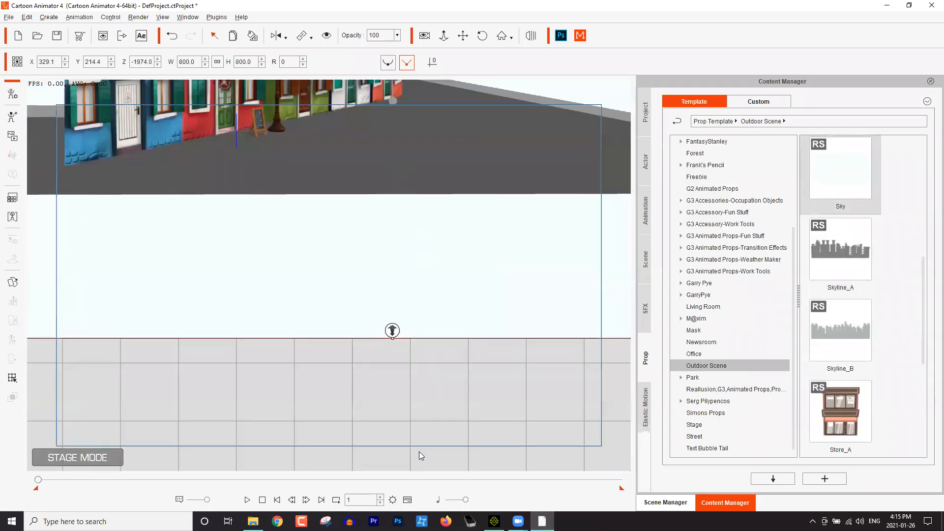
{"action": "left_click_drag", "start_coordinate": [397, 424], "coordinate": [372, 51]}
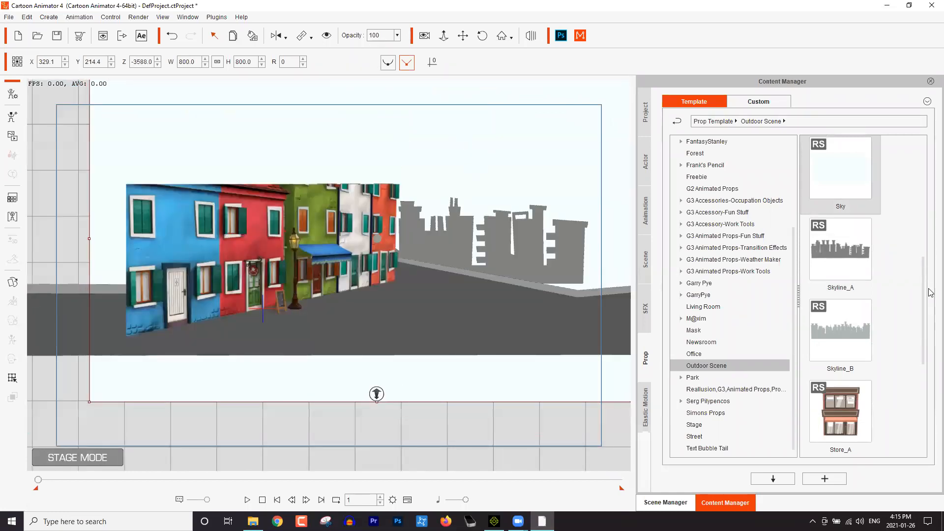
{"action": "left_click_drag", "start_coordinate": [925, 270], "coordinate": [928, 169]}
{"action": "scroll", "coordinate": [413, 249], "scroll_direction": "up", "scroll_amount": 3}
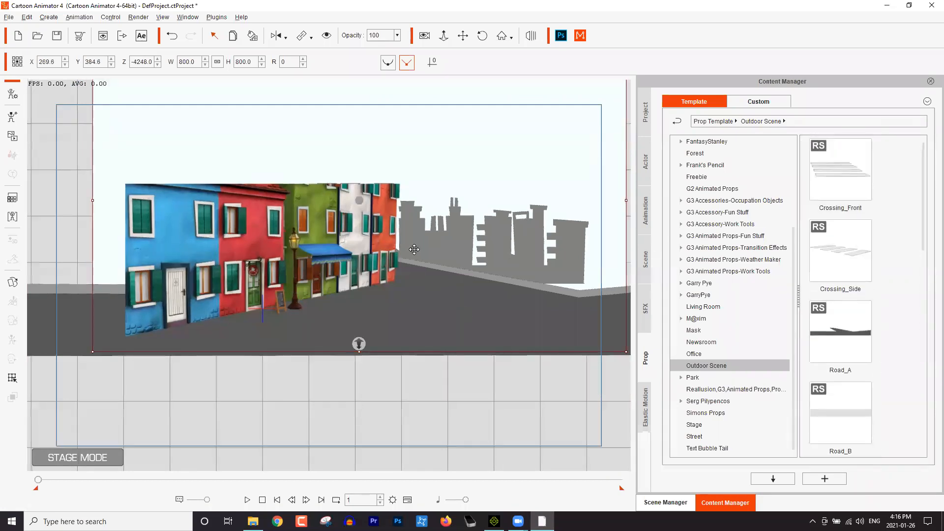
{"action": "scroll", "coordinate": [514, 295], "scroll_direction": "up", "scroll_amount": 2}
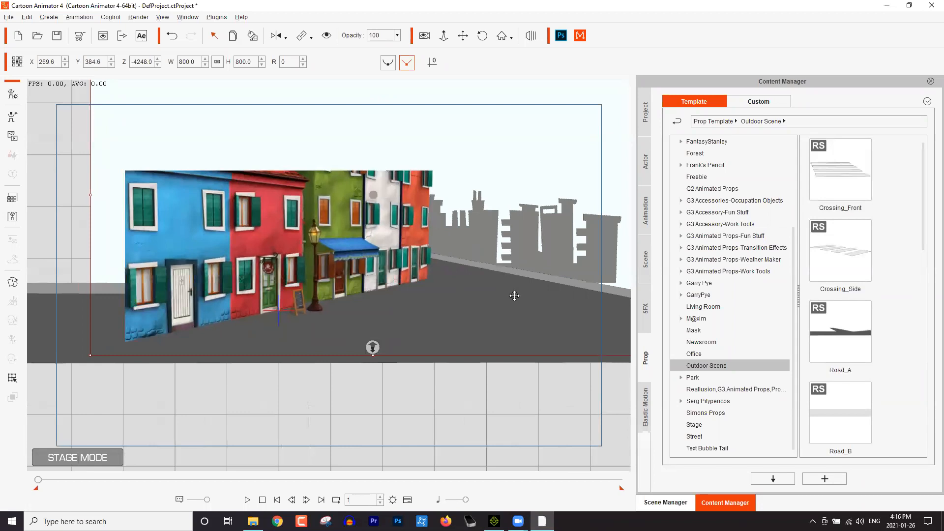
Add the Crossing_Front prop, shrink it to 64.5 and place it in front of the blue house at about X -126, Y -69
{"action": "scroll", "coordinate": [515, 212], "scroll_direction": "up", "scroll_amount": 2}
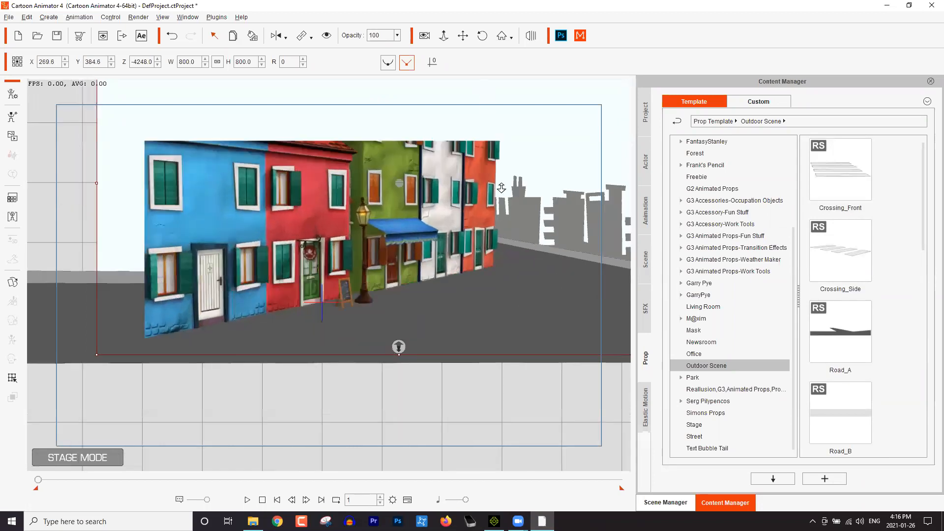
{"action": "scroll", "coordinate": [497, 156], "scroll_direction": "up", "scroll_amount": 1}
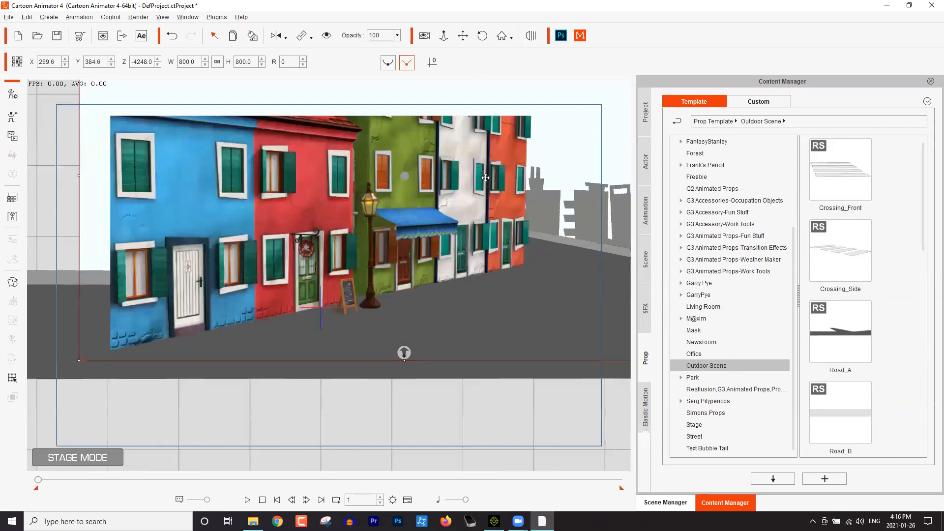
{"action": "scroll", "coordinate": [459, 184], "scroll_direction": "up", "scroll_amount": 1}
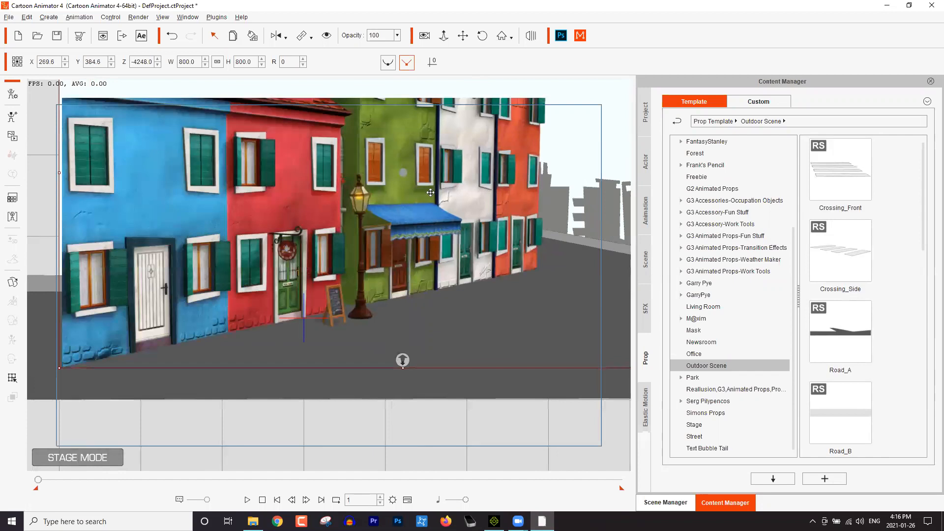
{"action": "scroll", "coordinate": [430, 191], "scroll_direction": "up", "scroll_amount": 1}
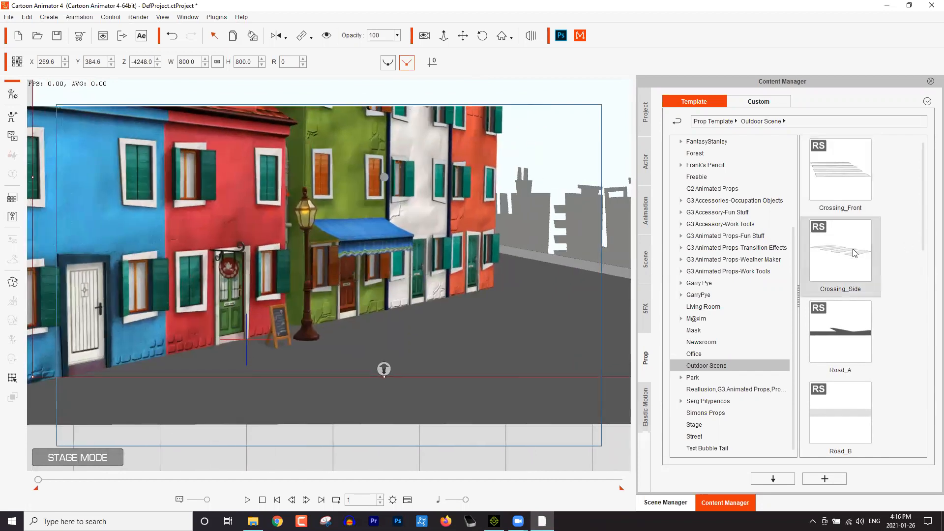
{"action": "left_click_drag", "start_coordinate": [838, 190], "coordinate": [552, 315]}
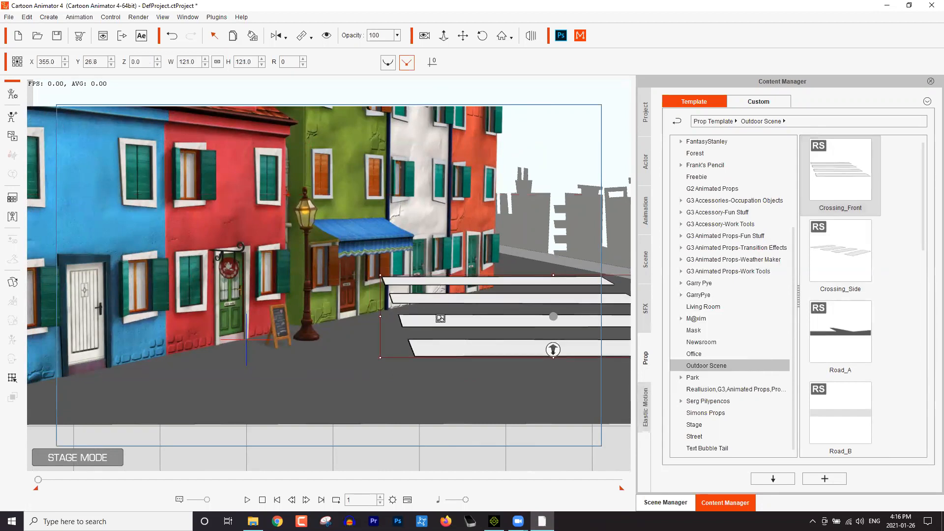
{"action": "left_click_drag", "start_coordinate": [456, 313], "coordinate": [461, 315]}
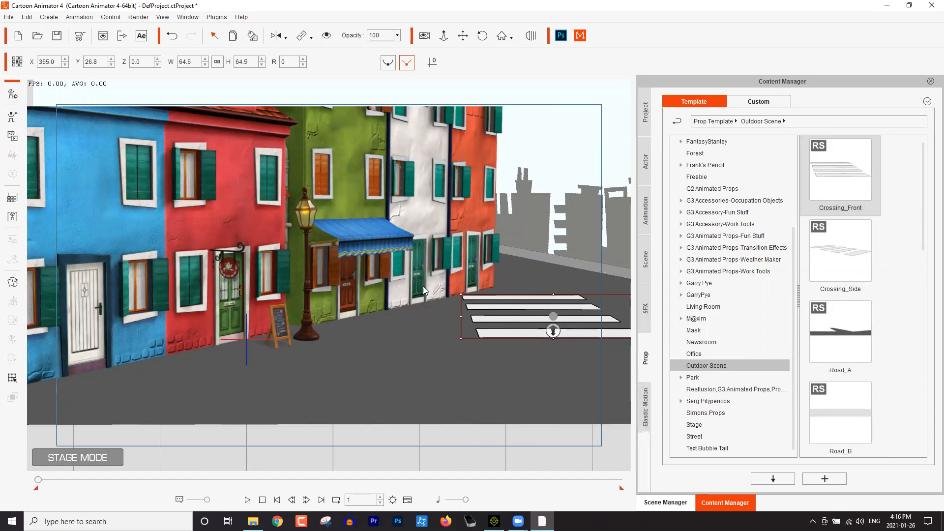
{"action": "left_click_drag", "start_coordinate": [474, 297], "coordinate": [58, 379]}
{"action": "scroll", "coordinate": [472, 278], "scroll_direction": "up", "scroll_amount": 1}
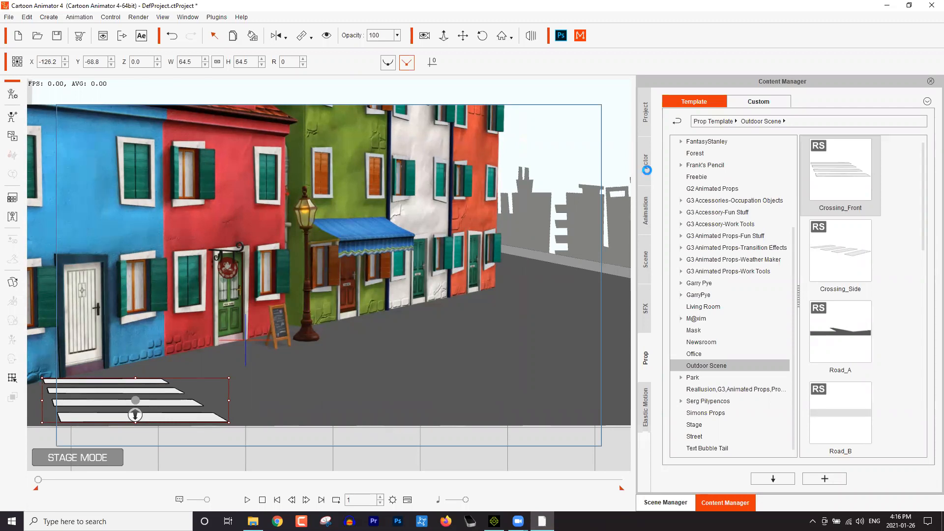
Add the 109 Anchorman character from the GarryPye AllStars templates to the far end of the street at about X 313, Y 24, Z 74.5
{"action": "left_click", "coordinate": [687, 155]}
{"action": "left_click", "coordinate": [705, 331]}
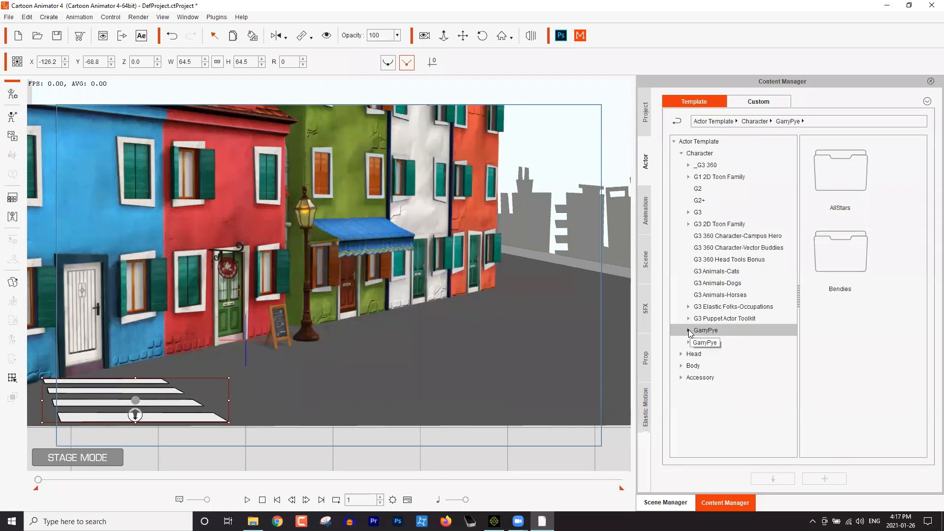
{"action": "left_click", "coordinate": [688, 329]}
{"action": "left_click", "coordinate": [717, 342]}
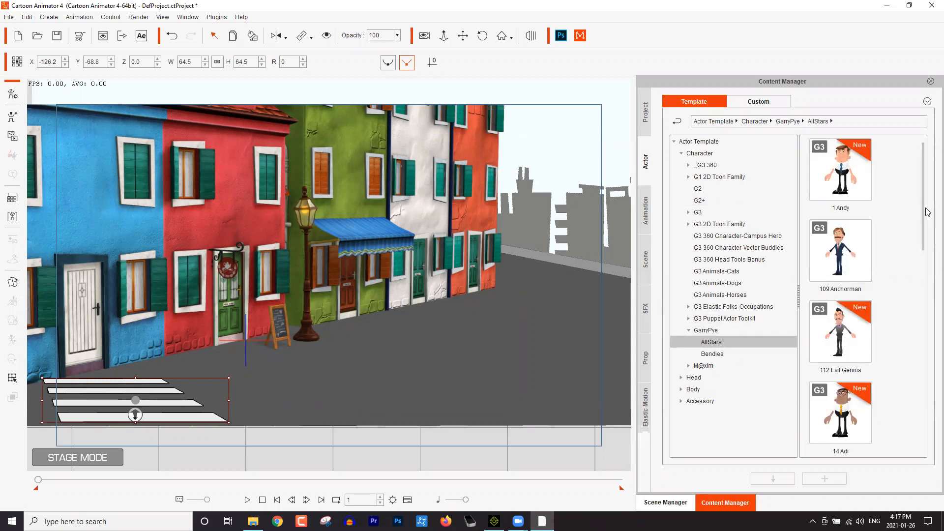
{"action": "left_click_drag", "start_coordinate": [840, 251], "coordinate": [464, 335]}
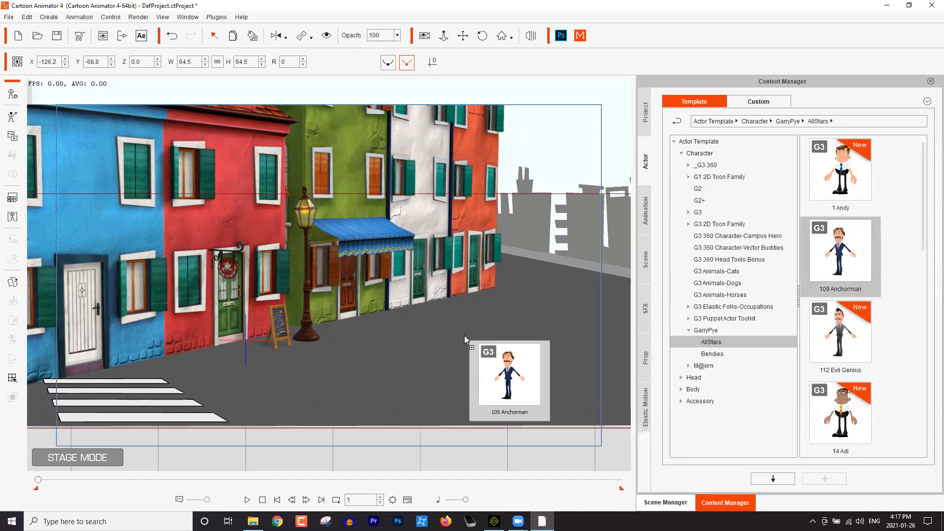
{"action": "left_click_drag", "start_coordinate": [464, 336], "coordinate": [464, 335]}
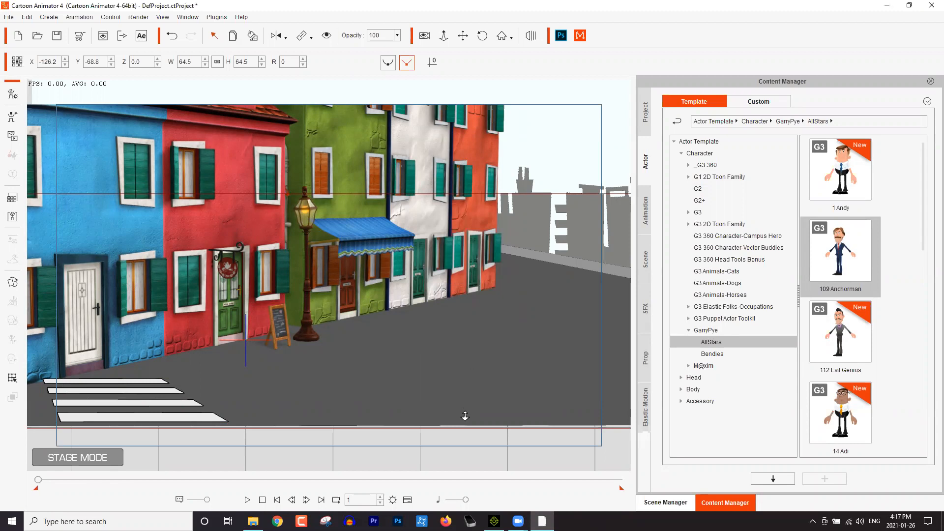
{"action": "left_click_drag", "start_coordinate": [479, 279], "coordinate": [523, 261]}
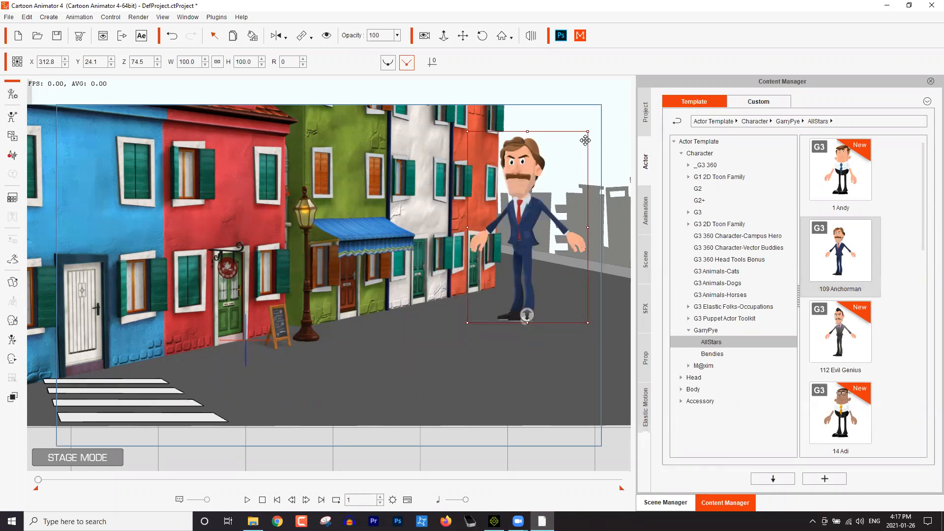
Shrink the anchorman to about 46.7 and place him beside the orange house at about X 266, Y 25.5, Z 248.5
{"action": "left_click_drag", "start_coordinate": [587, 133], "coordinate": [556, 227]}
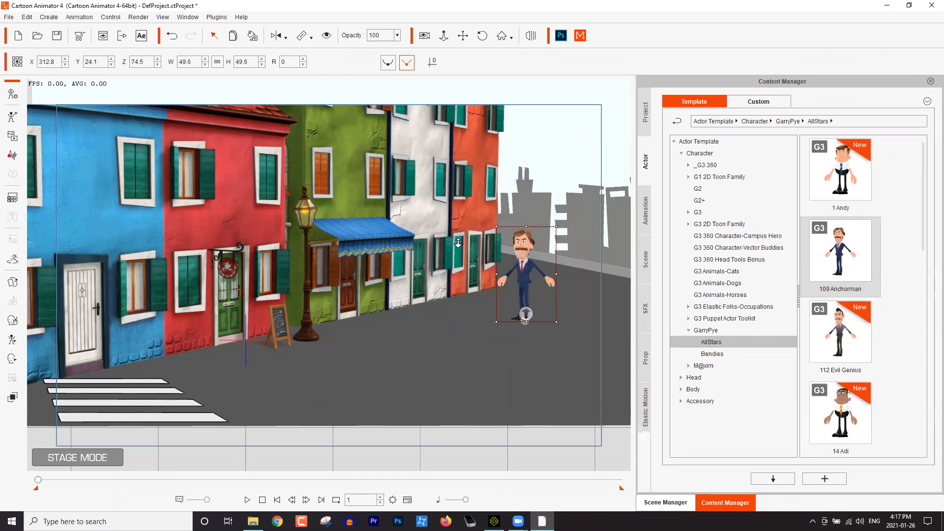
{"action": "scroll", "coordinate": [453, 246], "scroll_direction": "up", "scroll_amount": 1}
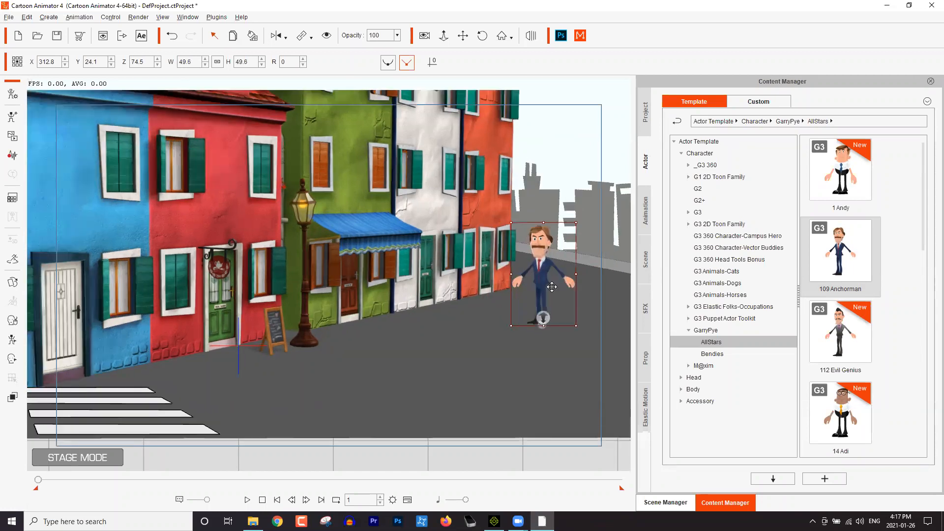
{"action": "scroll", "coordinate": [557, 208], "scroll_direction": "up", "scroll_amount": 1}
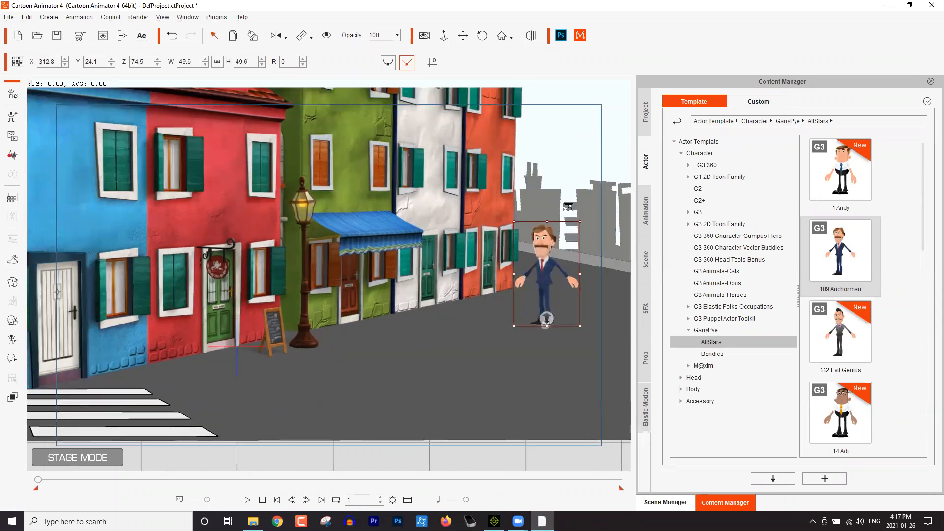
{"action": "scroll", "coordinate": [564, 217], "scroll_direction": "up", "scroll_amount": 1}
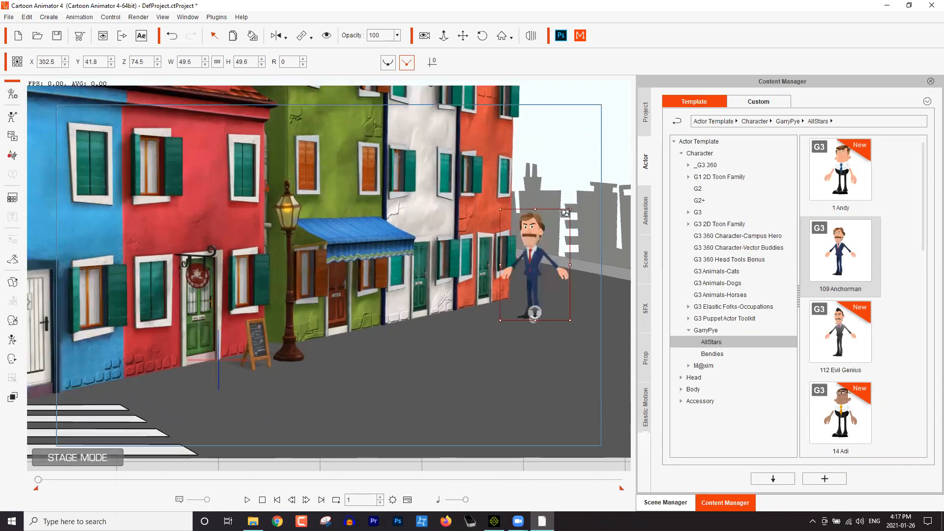
{"action": "left_click_drag", "start_coordinate": [531, 282], "coordinate": [512, 306]}
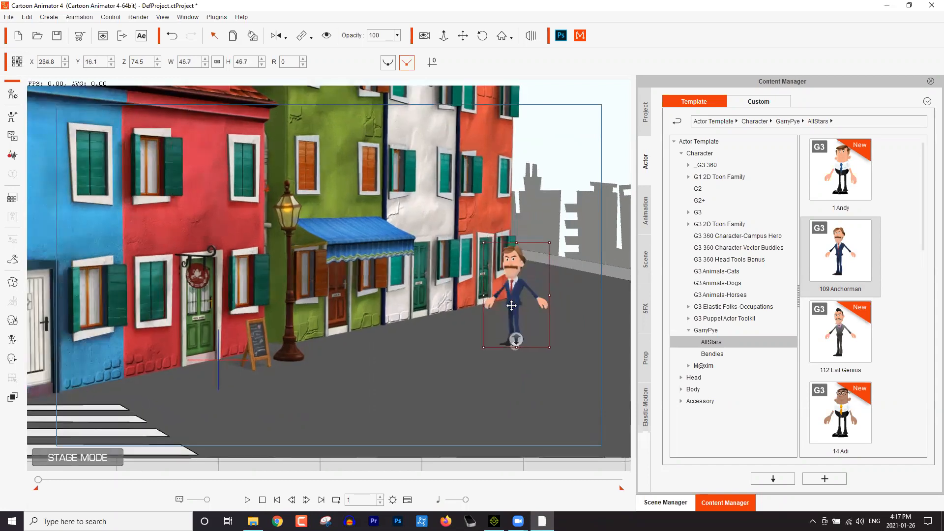
{"action": "mouse_move", "coordinate": [512, 337]}
{"action": "left_mouse_down"}
{"action": "mouse_move", "coordinate": [517, 353]}
{"action": "mouse_move", "coordinate": [528, 337]}
{"action": "left_mouse_up"}
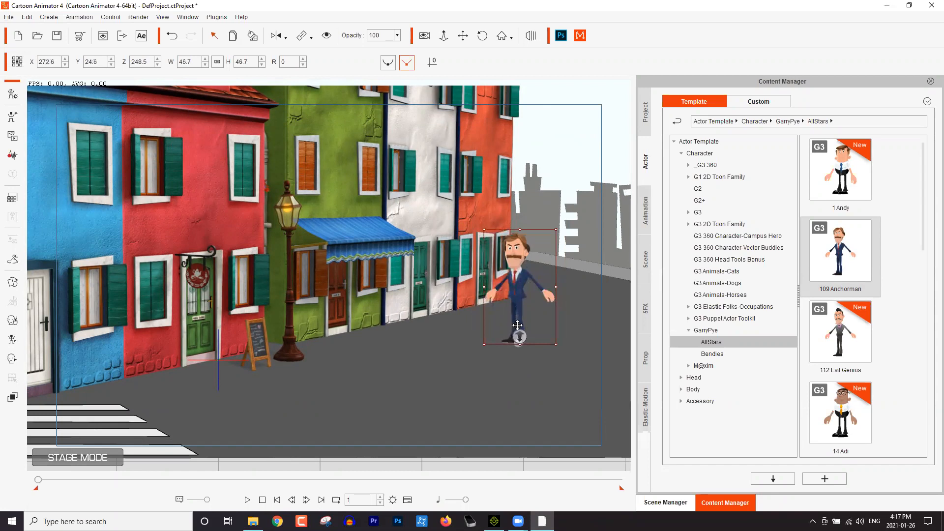
{"action": "left_click_drag", "start_coordinate": [515, 337], "coordinate": [513, 336]}
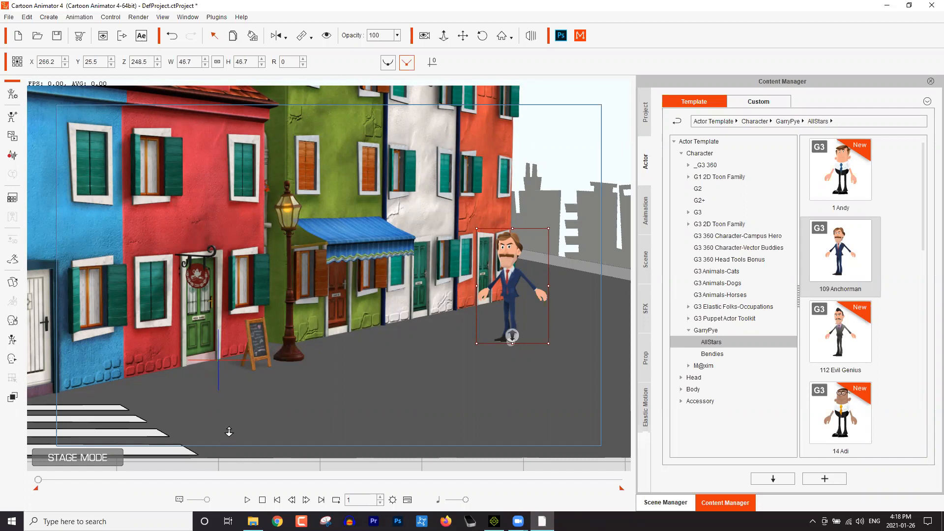
Check the anchorman's depth against the buildings in the 3D view and set his Z position to about 257.5
{"action": "left_click", "coordinate": [547, 314]}
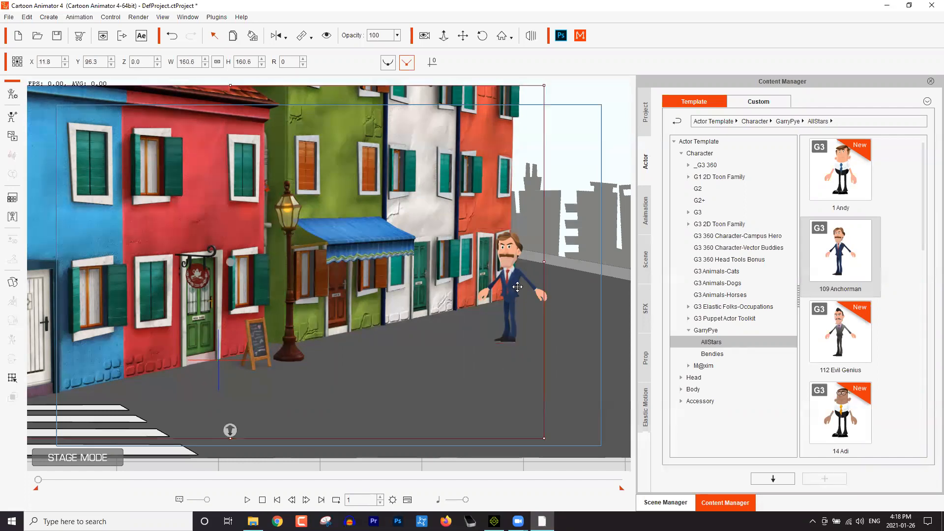
{"action": "left_click", "coordinate": [514, 287]}
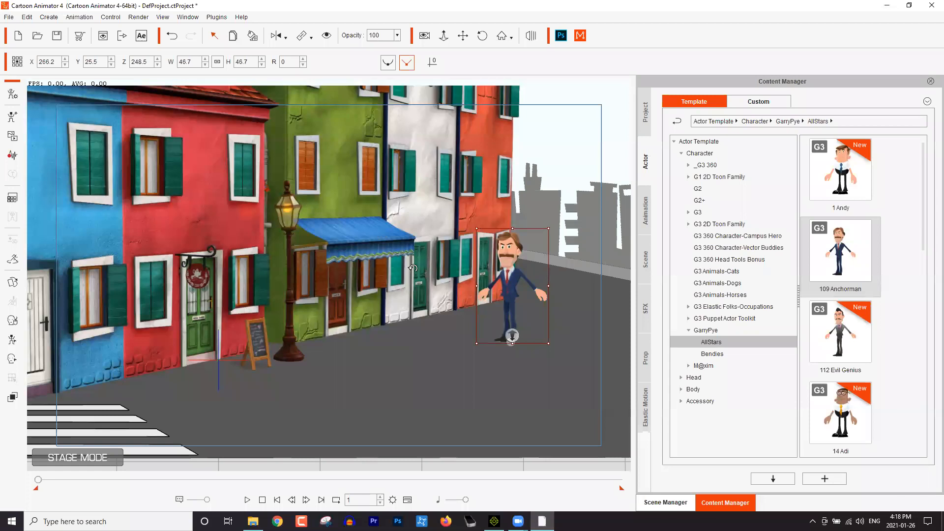
{"action": "key", "text": "F3"}
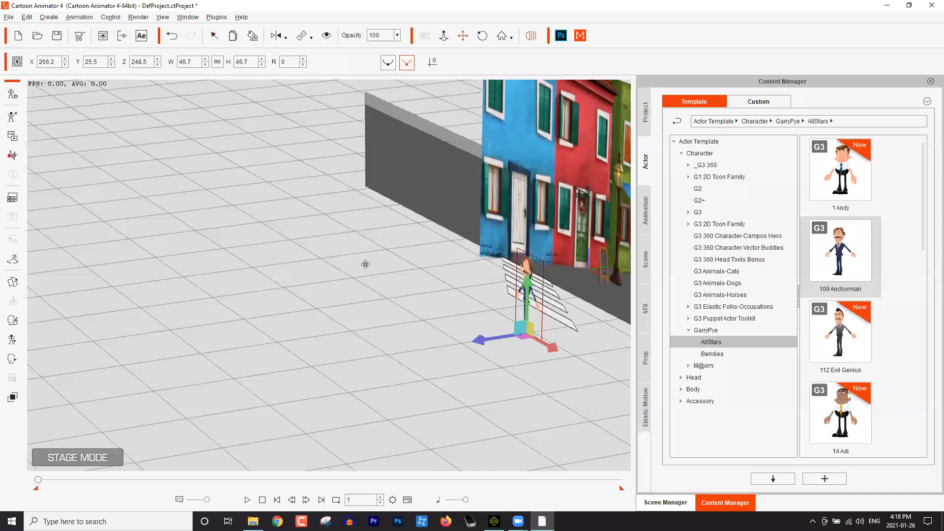
{"action": "left_click_drag", "start_coordinate": [365, 264], "coordinate": [592, 238]}
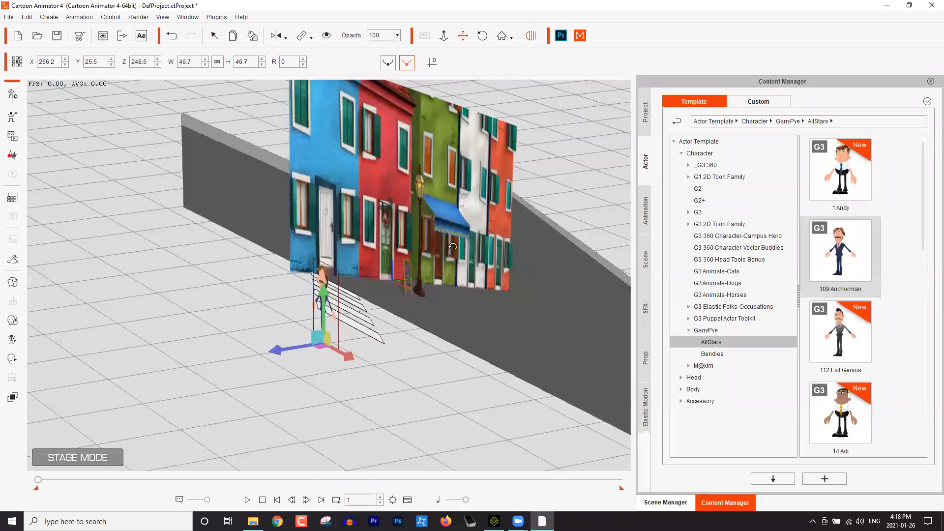
{"action": "left_click_drag", "start_coordinate": [537, 278], "coordinate": [388, 320]}
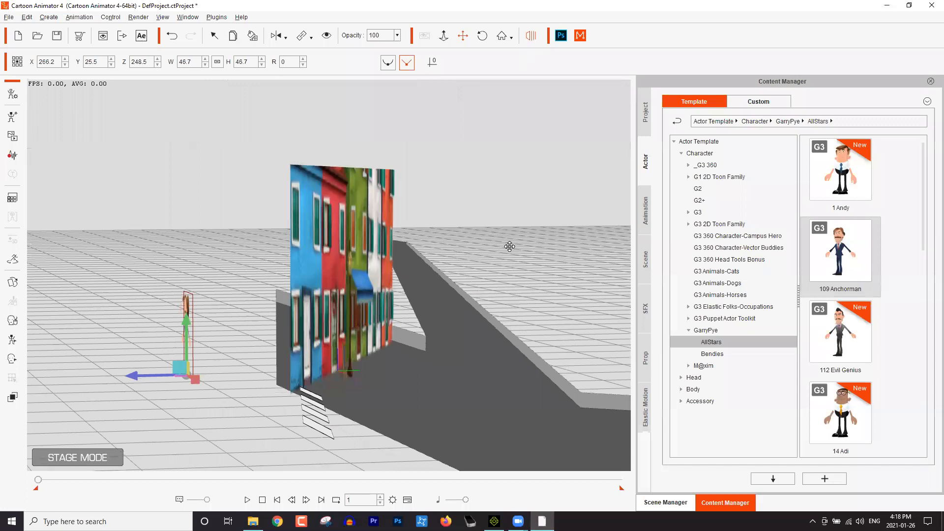
{"action": "left_click_drag", "start_coordinate": [509, 251], "coordinate": [509, 251]}
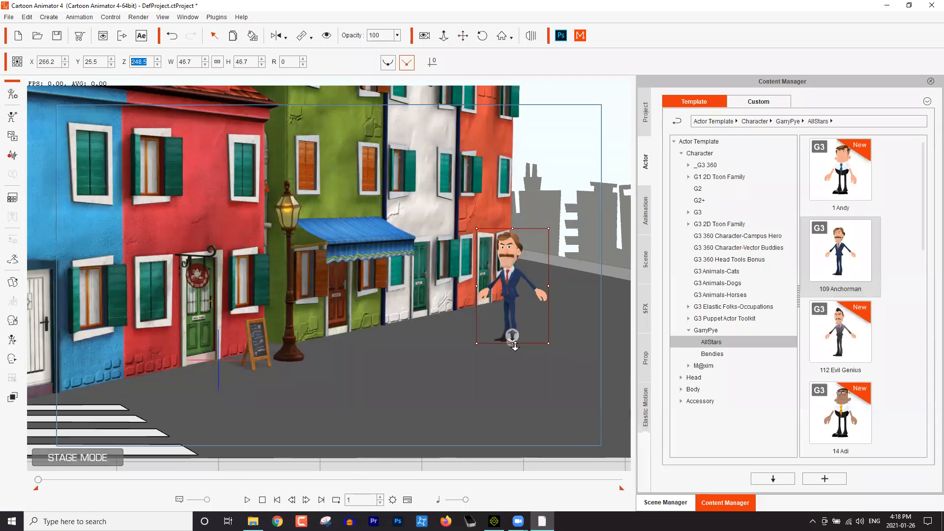
{"action": "scroll", "coordinate": [147, 61], "scroll_direction": "up", "scroll_amount": 7}
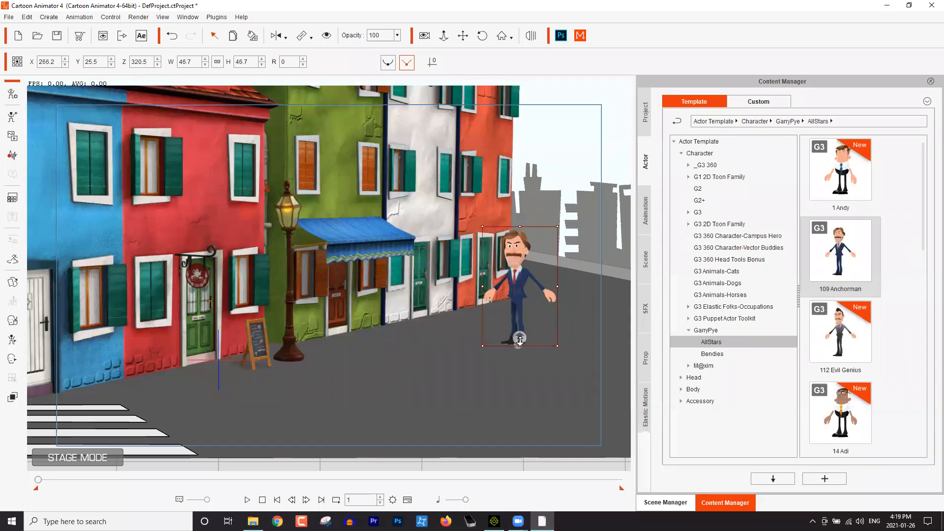
{"action": "left_click_drag", "start_coordinate": [521, 340], "coordinate": [520, 329]}
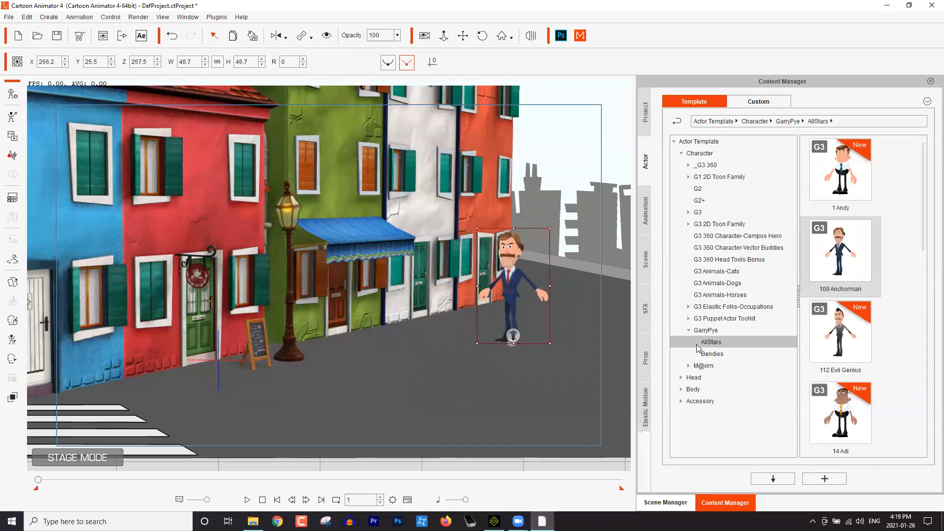
Add the 34 Adventure character from the GarryPye Bendies templates to the road near the lamp post
{"action": "left_click", "coordinate": [725, 352]}
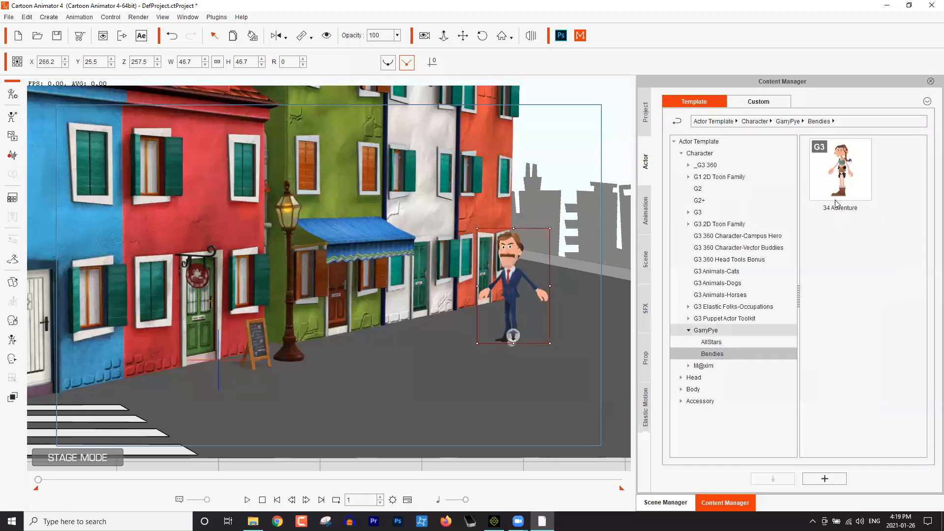
{"action": "left_click_drag", "start_coordinate": [846, 174], "coordinate": [338, 366]}
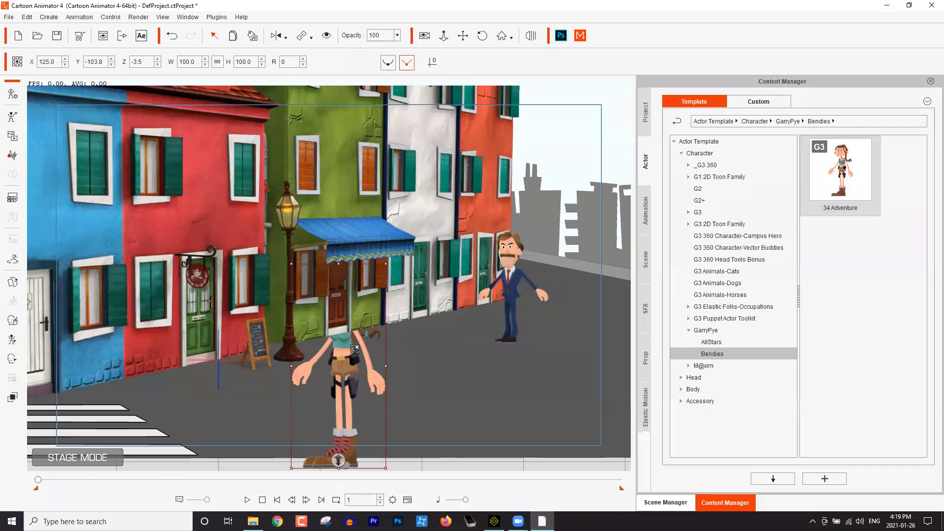
{"action": "left_click_drag", "start_coordinate": [351, 357], "coordinate": [348, 373]}
Shrink the Adventure character to about 61, mirror her and place her by the red house at about X 29, Y -20, Z 341.5
{"action": "left_click_drag", "start_coordinate": [396, 262], "coordinate": [386, 311]}
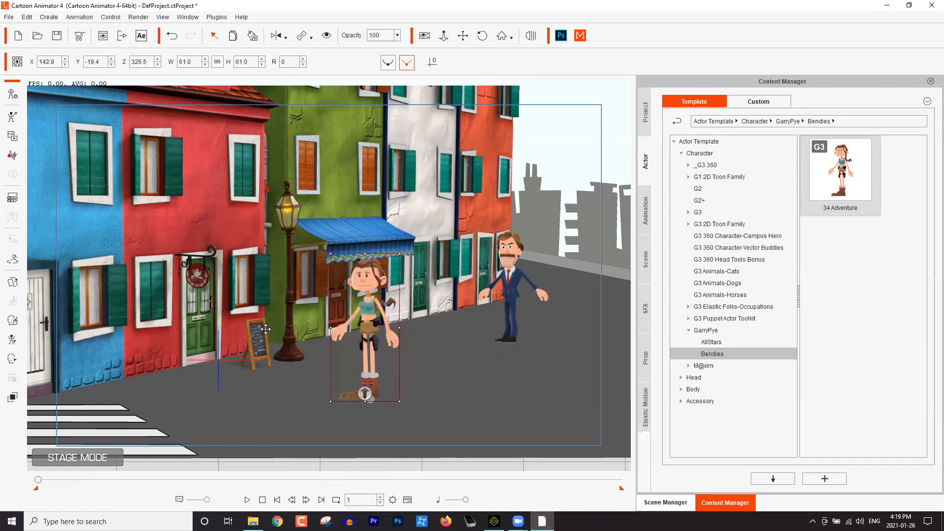
{"action": "left_click_drag", "start_coordinate": [251, 330], "coordinate": [230, 333]}
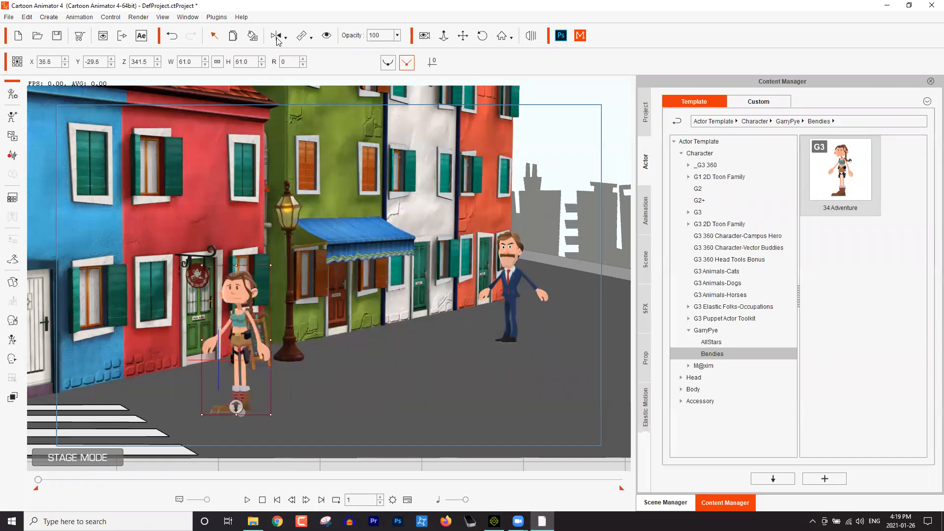
{"action": "left_click_drag", "start_coordinate": [238, 328], "coordinate": [238, 315]}
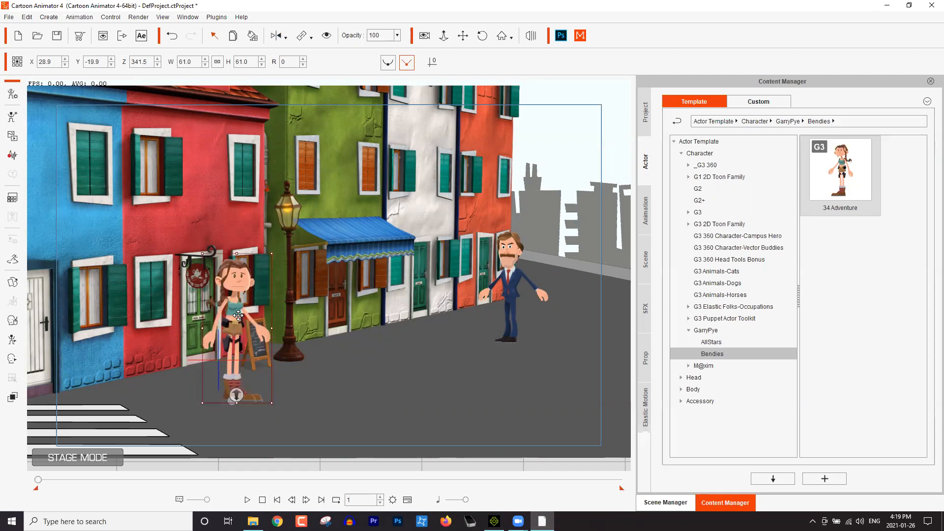
Load the Male_Walk clip from the 3D Motion templates for the anchorman to import it
{"action": "left_click", "coordinate": [510, 282]}
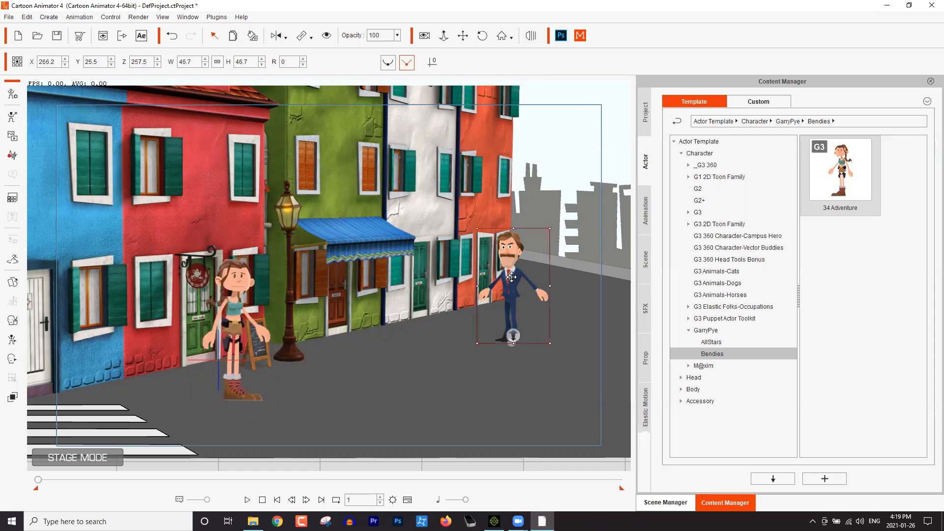
{"action": "left_click", "coordinate": [644, 203]}
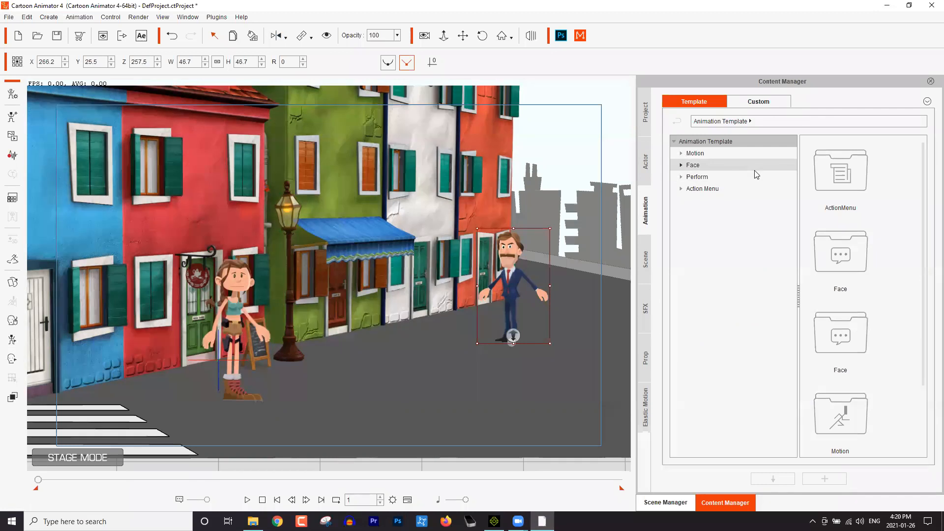
{"action": "left_click", "coordinate": [706, 158]}
{"action": "left_click", "coordinate": [690, 168]}
{"action": "left_click", "coordinate": [689, 166]}
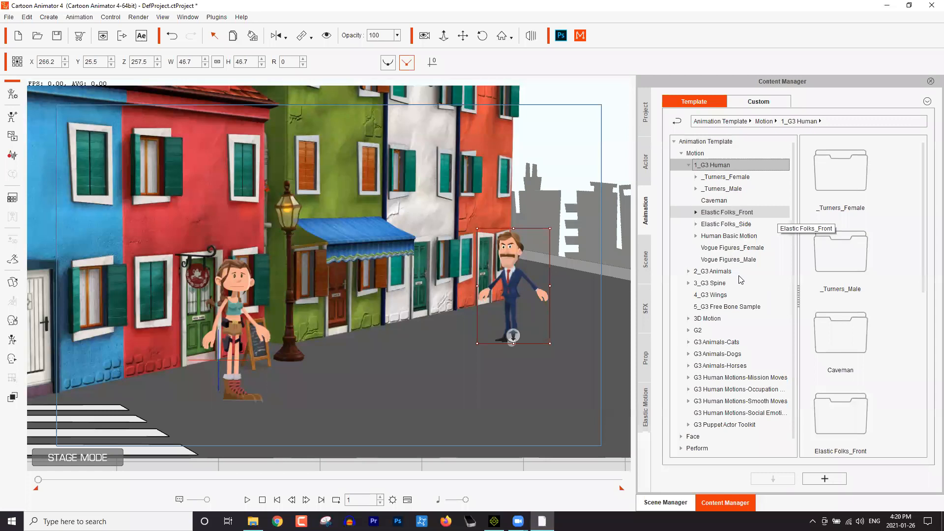
{"action": "left_click", "coordinate": [689, 166]}
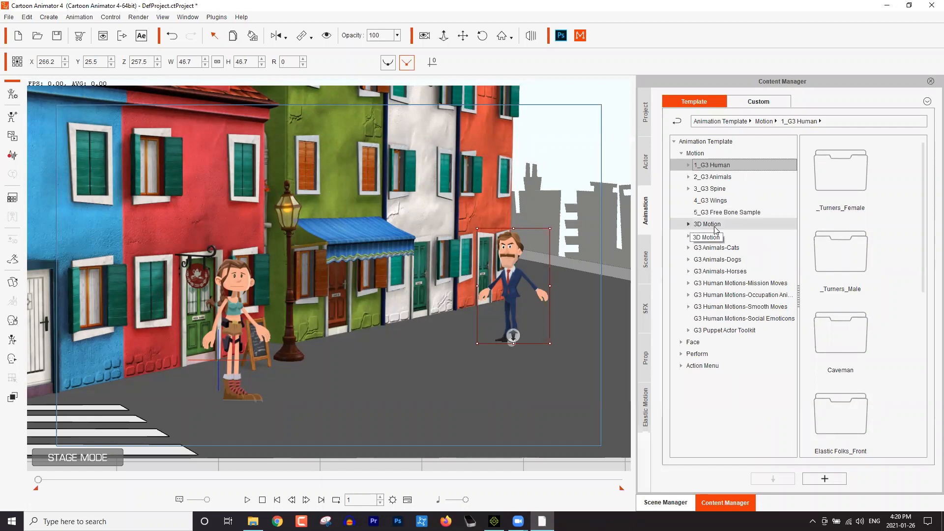
{"action": "double_click", "coordinate": [714, 224]}
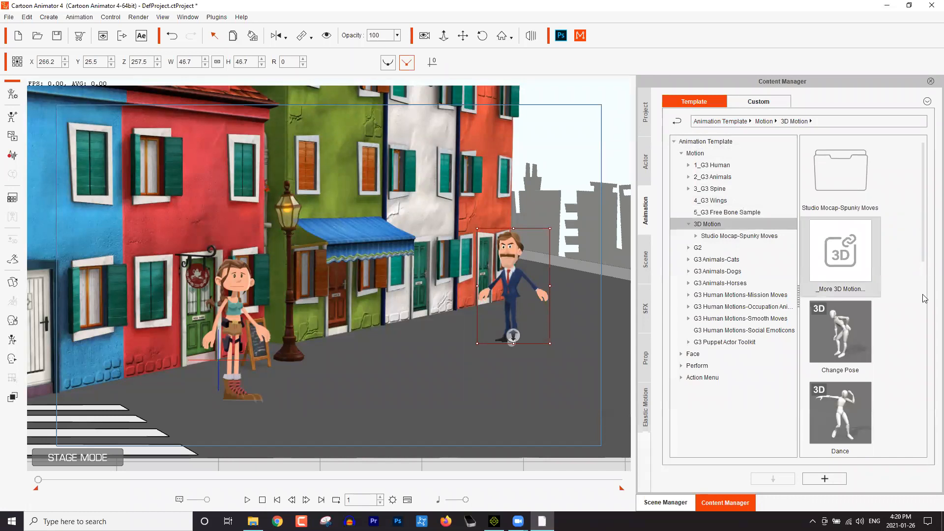
{"action": "scroll", "coordinate": [923, 389], "scroll_direction": "down", "scroll_amount": 10}
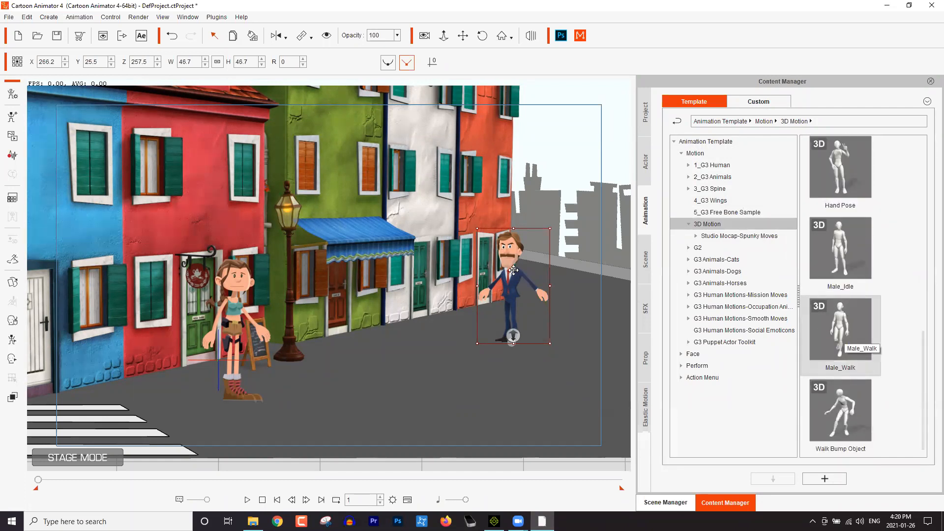
{"action": "left_click", "coordinate": [852, 341]}
{"action": "double_click", "coordinate": [852, 341]}
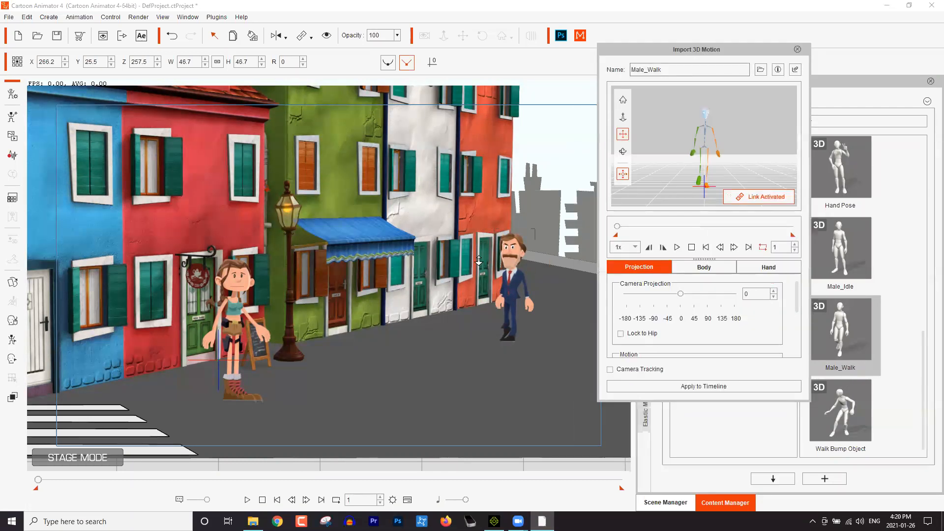
Scrub through the Male_Walk motion to preview the anchorman's walk, and return to frame 1
{"action": "scroll", "coordinate": [444, 263], "scroll_direction": "up", "scroll_amount": 1}
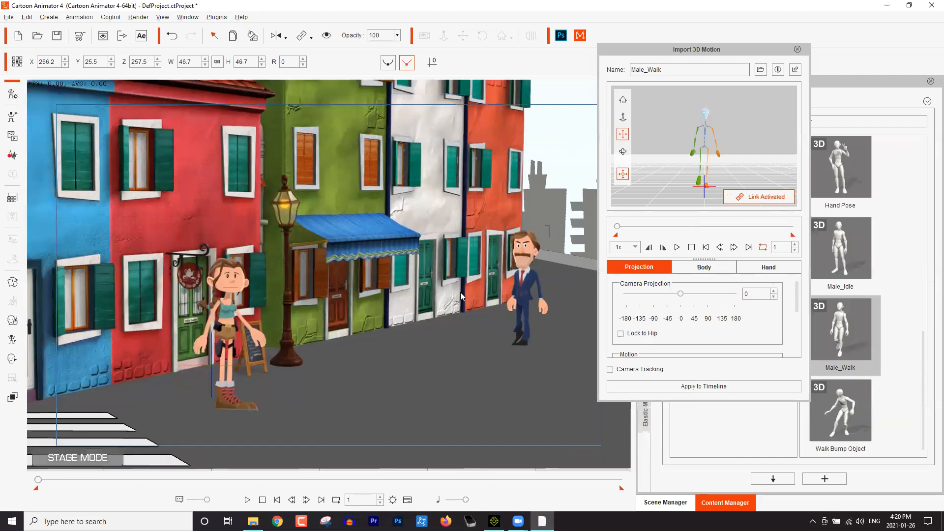
{"action": "scroll", "coordinate": [421, 259], "scroll_direction": "up", "scroll_amount": 1}
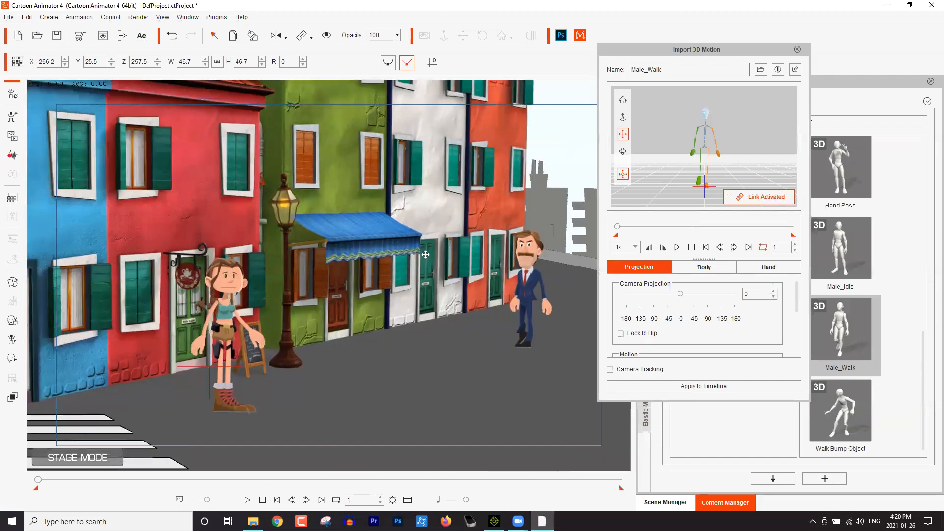
{"action": "scroll", "coordinate": [519, 240], "scroll_direction": "up", "scroll_amount": 3}
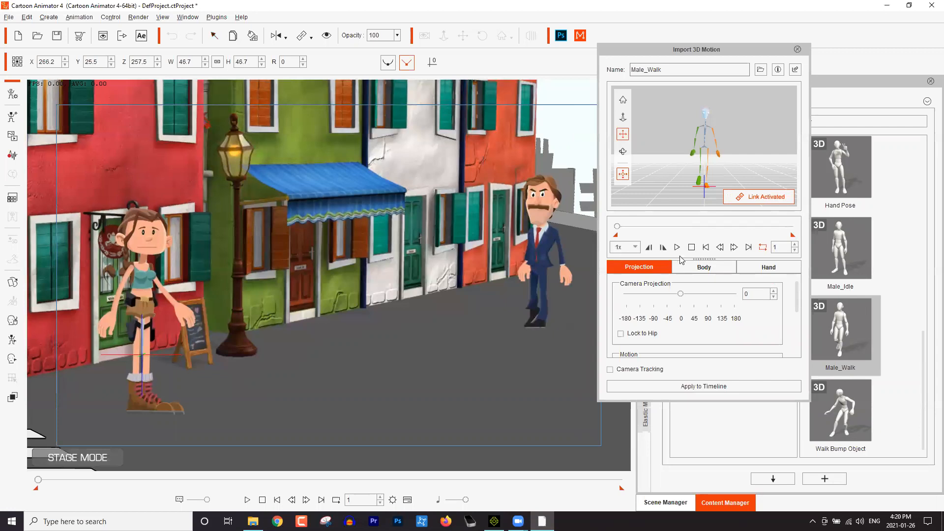
{"action": "left_click", "coordinate": [630, 226]}
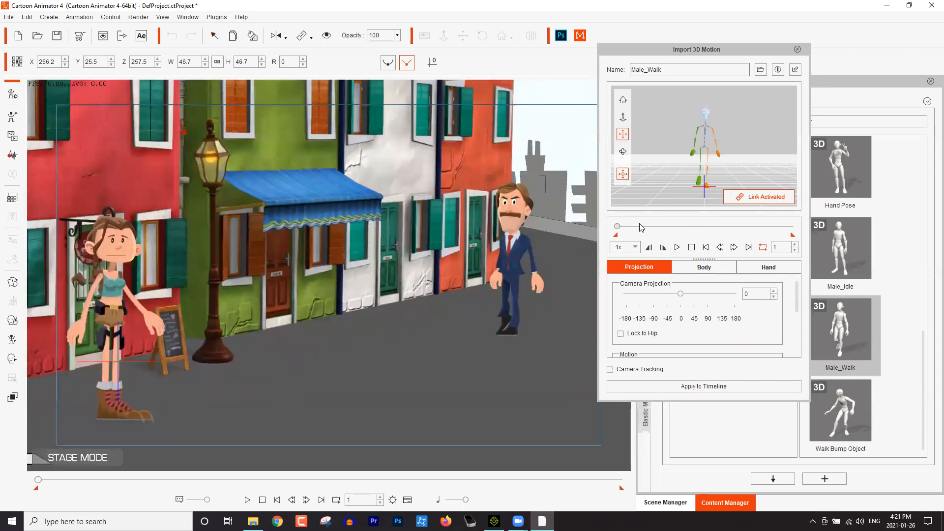
{"action": "left_click", "coordinate": [678, 226]}
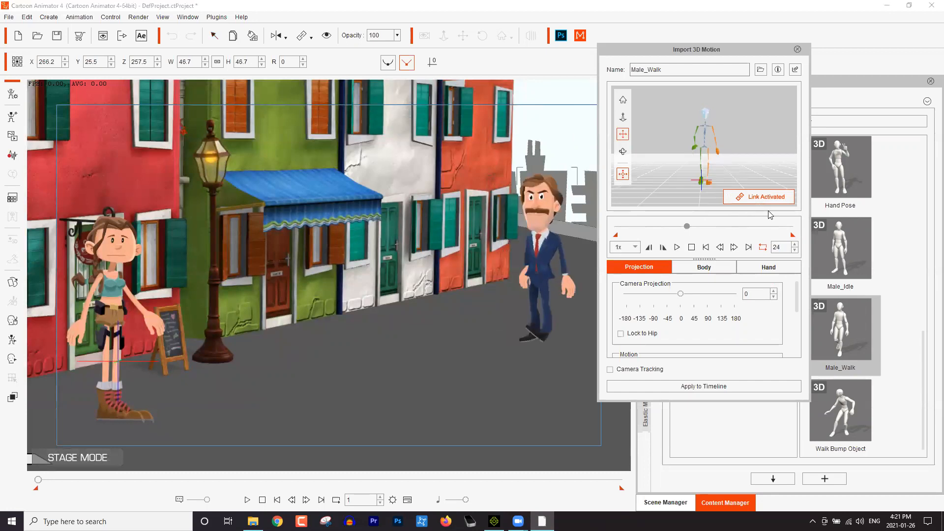
{"action": "left_click", "coordinate": [718, 219]}
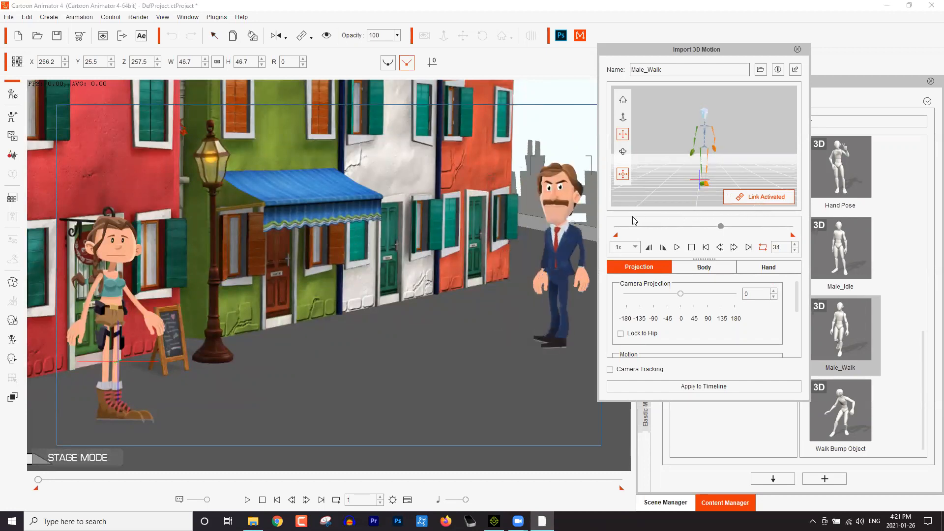
{"action": "left_click", "coordinate": [706, 219]}
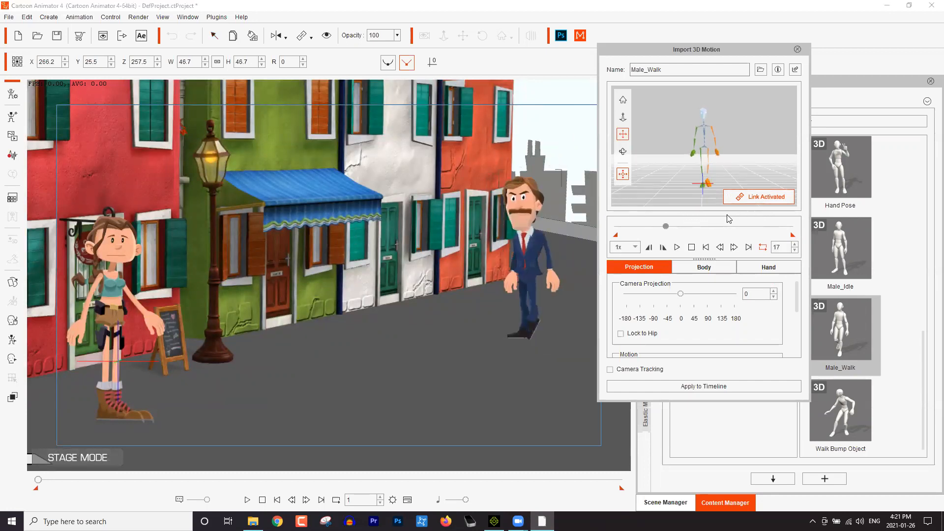
{"action": "left_click_drag", "start_coordinate": [757, 216], "coordinate": [610, 224]}
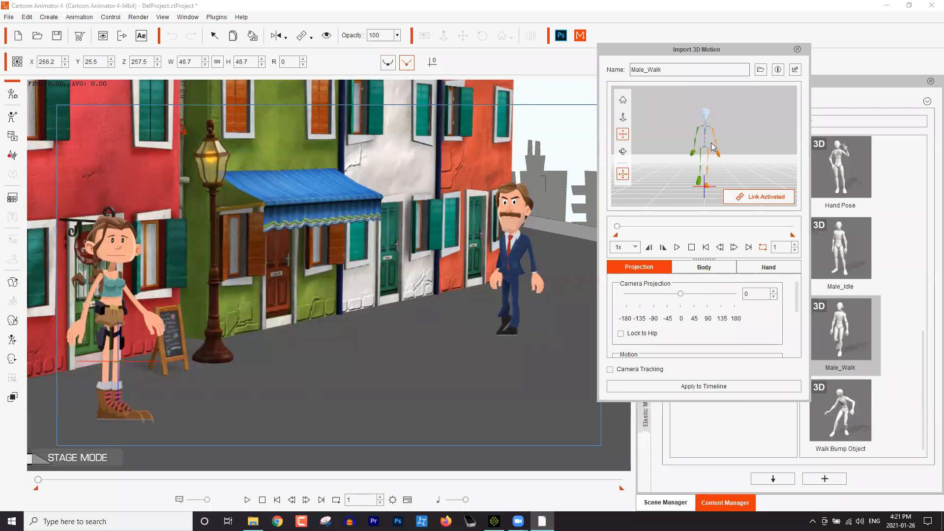
Try different camera projection angles by orbiting the motion skeleton freely, ending at about -42
{"action": "mouse_move", "coordinate": [702, 142]}
{"action": "left_mouse_down"}
{"action": "mouse_move", "coordinate": [701, 157]}
{"action": "mouse_move", "coordinate": [701, 137]}
{"action": "mouse_move", "coordinate": [709, 143]}
{"action": "mouse_move", "coordinate": [692, 146]}
{"action": "left_mouse_up"}
{"action": "left_click_drag", "start_coordinate": [666, 294], "coordinate": [646, 294]}
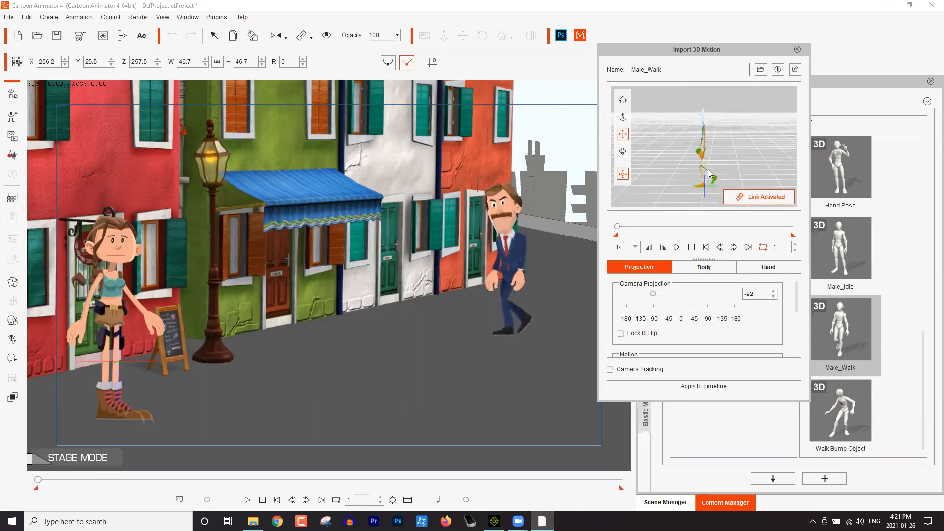
{"action": "mouse_move", "coordinate": [718, 157]}
{"action": "left_mouse_down"}
{"action": "mouse_move", "coordinate": [671, 157]}
{"action": "mouse_move", "coordinate": [704, 152]}
{"action": "left_mouse_up"}
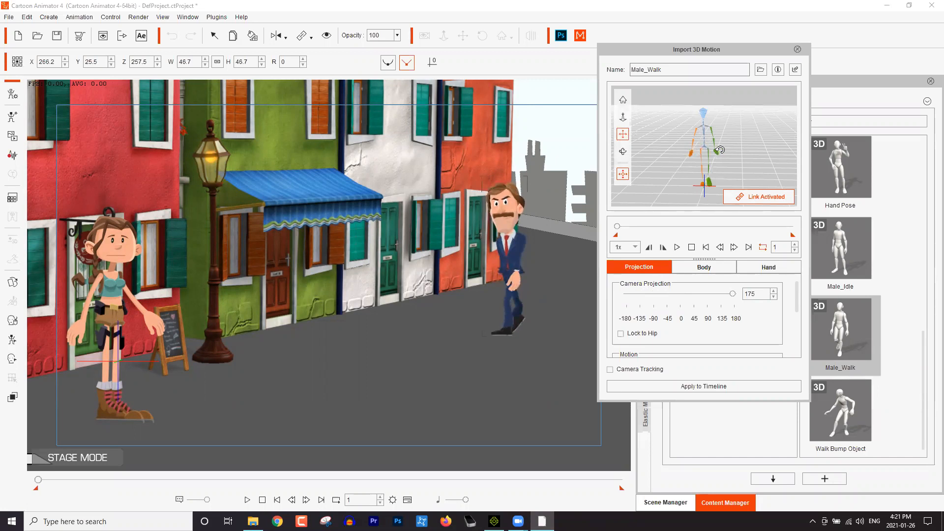
{"action": "left_click_drag", "start_coordinate": [747, 155], "coordinate": [743, 157]}
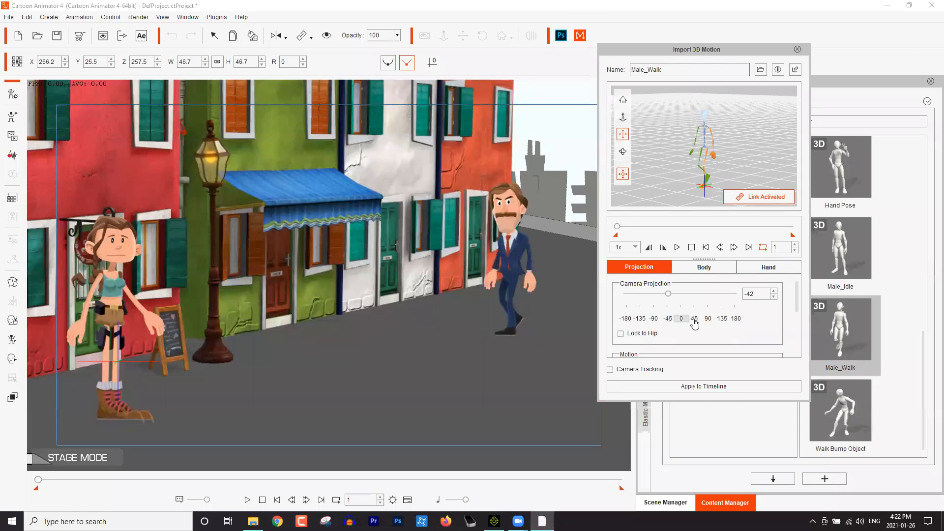
Compare the preset camera projection angles on the anchorman and set Camera Projection to -45
{"action": "left_click", "coordinate": [681, 319]}
{"action": "left_click", "coordinate": [708, 319]}
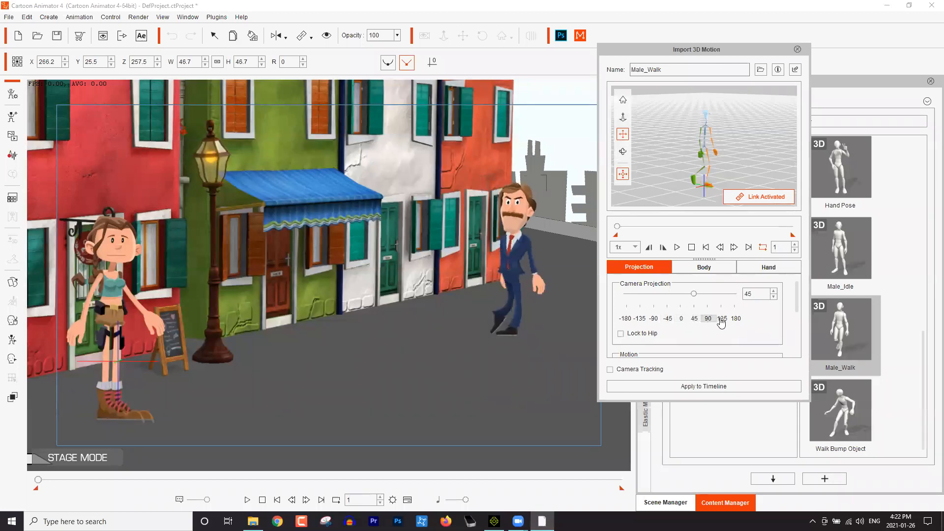
{"action": "left_click", "coordinate": [721, 320]}
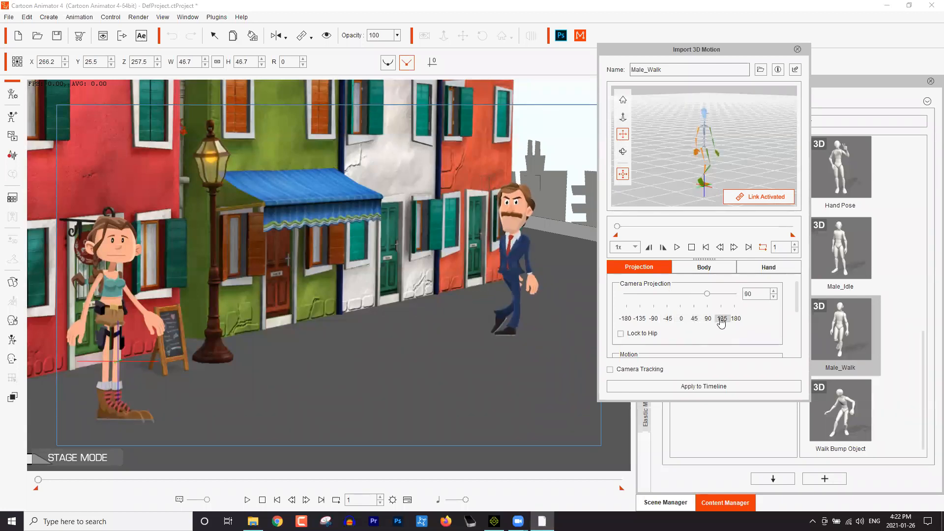
{"action": "left_click", "coordinate": [668, 320]}
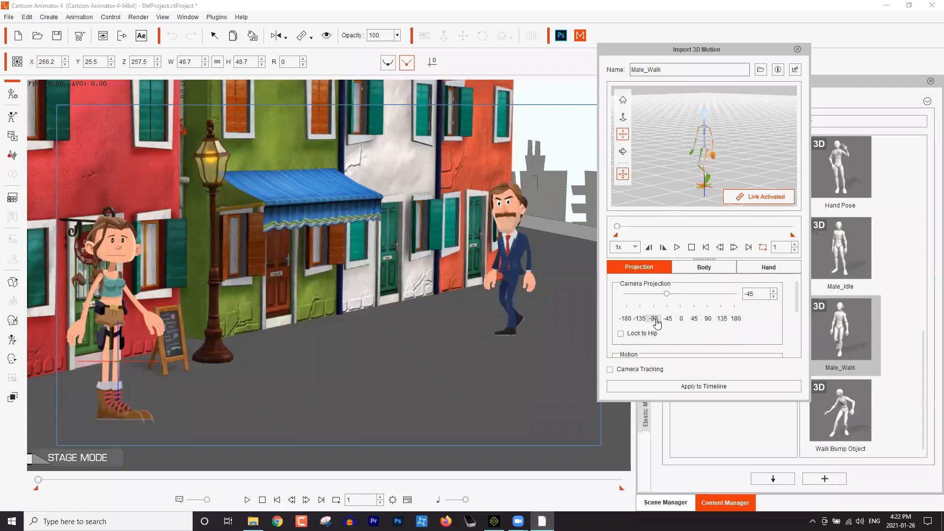
{"action": "left_click", "coordinate": [656, 320]}
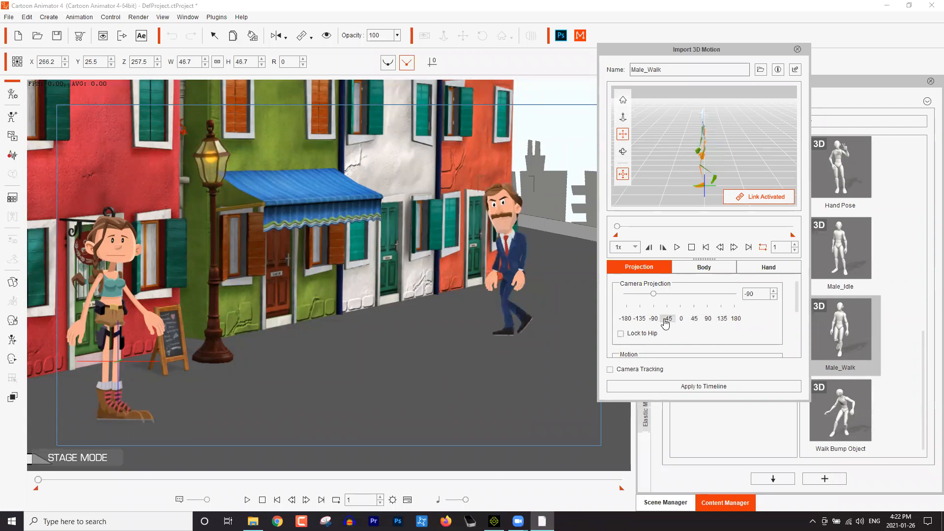
{"action": "left_click", "coordinate": [667, 319]}
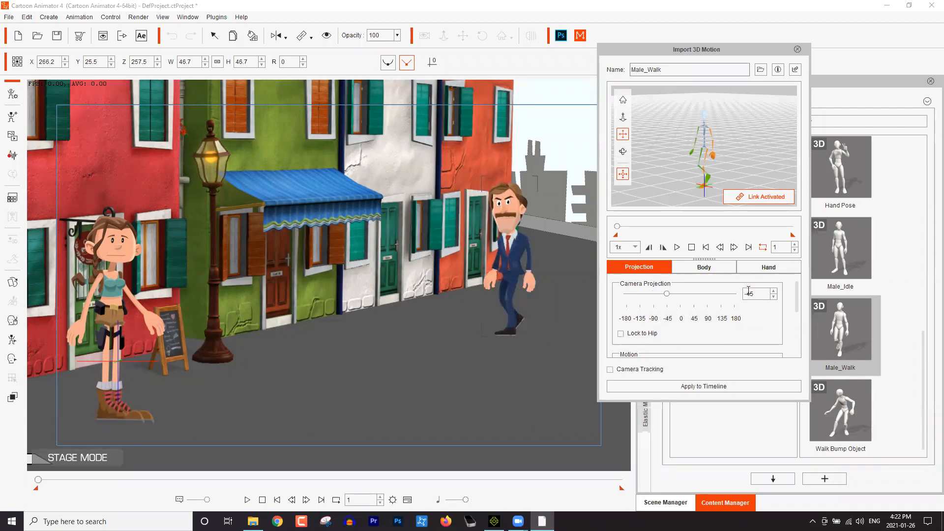
Scrub the angled walk to frame 58 to check the anchorman's path along the street
{"action": "left_click_drag", "start_coordinate": [625, 230], "coordinate": [644, 228]}
{"action": "left_click_drag", "start_coordinate": [706, 224], "coordinate": [779, 217]}
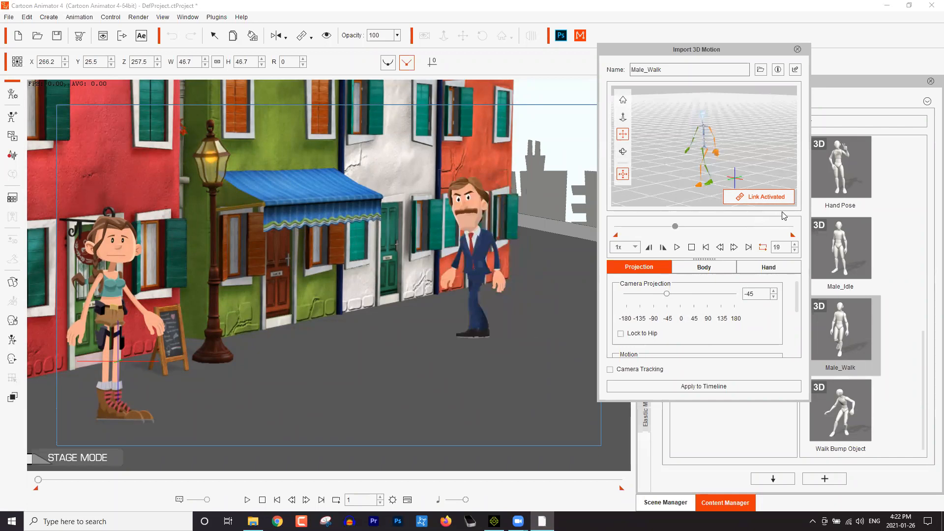
{"action": "left_click", "coordinate": [732, 225]}
{"action": "left_click", "coordinate": [638, 226]}
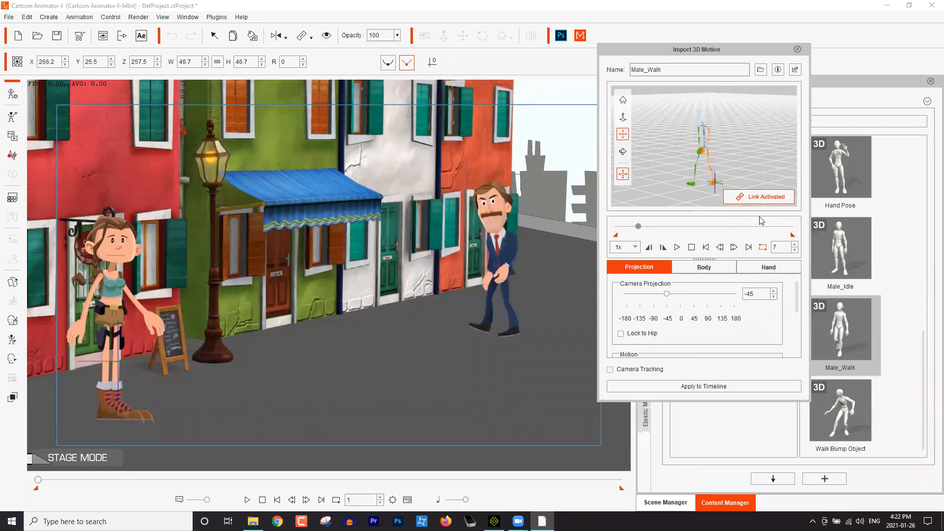
{"action": "left_click", "coordinate": [705, 226]}
{"action": "left_click", "coordinate": [770, 226]}
{"action": "left_click_drag", "start_coordinate": [610, 239], "coordinate": [695, 277]}
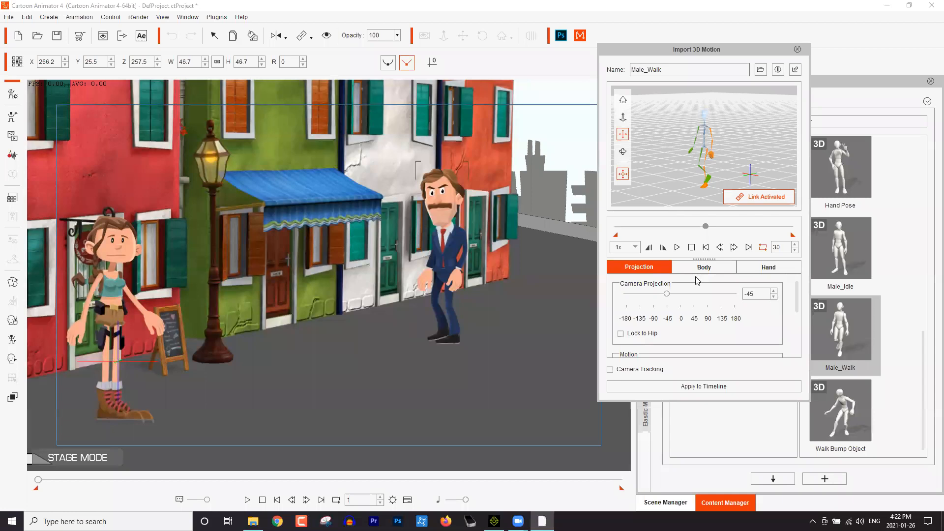
{"action": "left_click", "coordinate": [649, 227]}
{"action": "left_click_drag", "start_coordinate": [647, 224], "coordinate": [788, 226]}
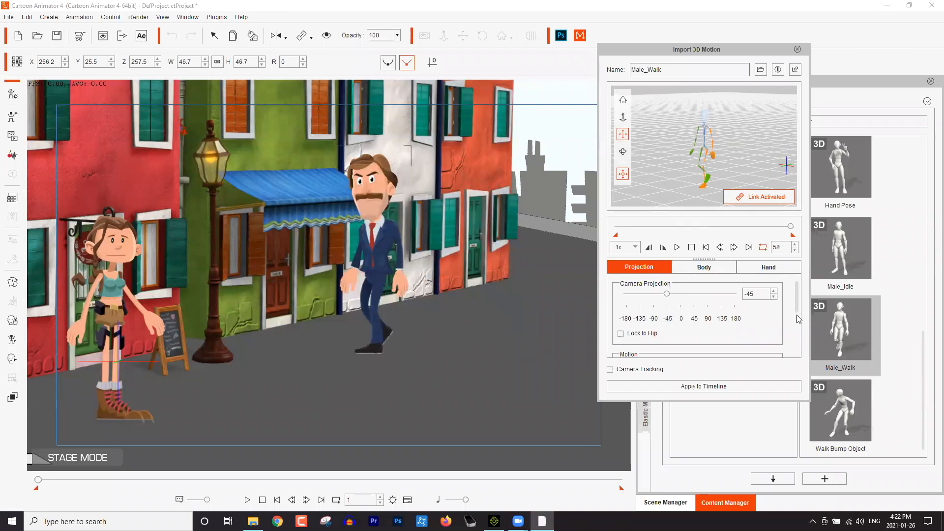
Turn off Enable Z Axis in the motion's body settings and scrub the walk to compare the character's size
{"action": "scroll", "coordinate": [805, 334], "scroll_direction": "down", "scroll_amount": 3}
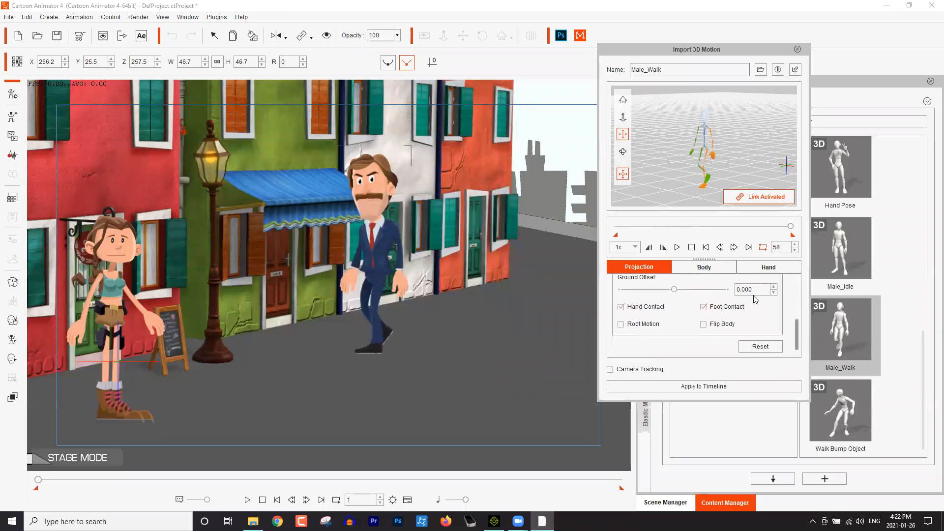
{"action": "left_click", "coordinate": [704, 267]}
{"action": "scroll", "coordinate": [804, 332], "scroll_direction": "down", "scroll_amount": 3}
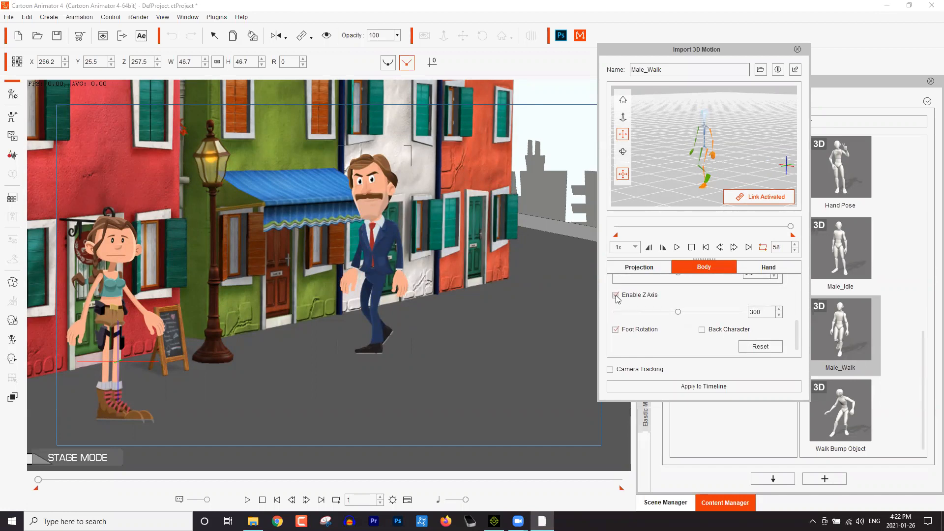
{"action": "left_click", "coordinate": [615, 296]}
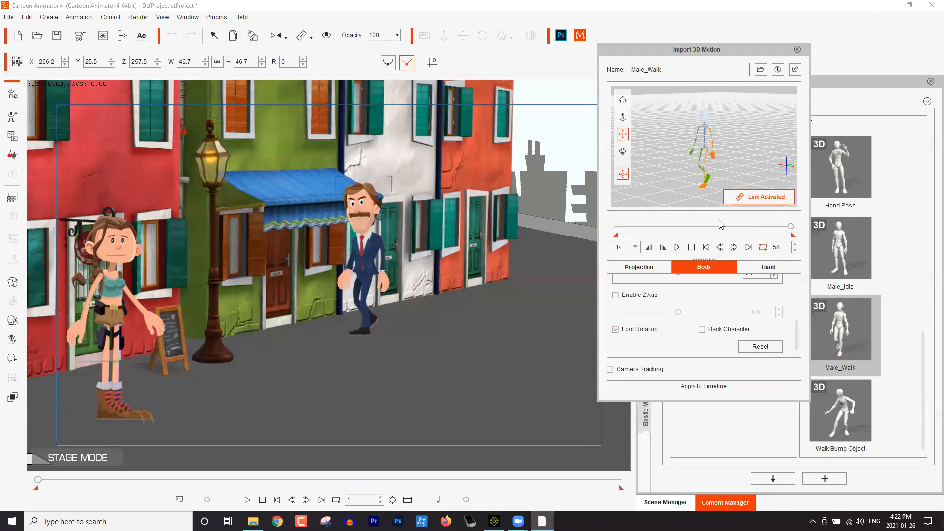
{"action": "left_click_drag", "start_coordinate": [790, 226], "coordinate": [759, 222]}
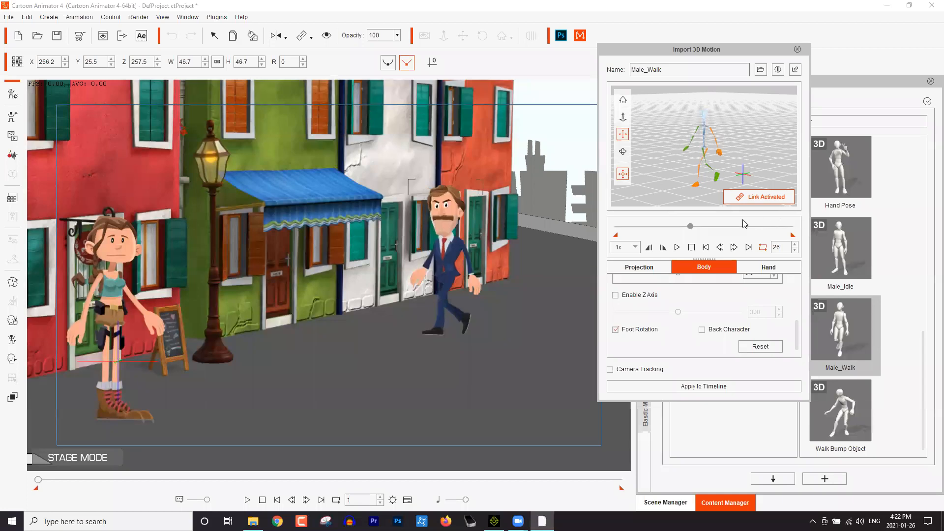
{"action": "left_click", "coordinate": [750, 226]}
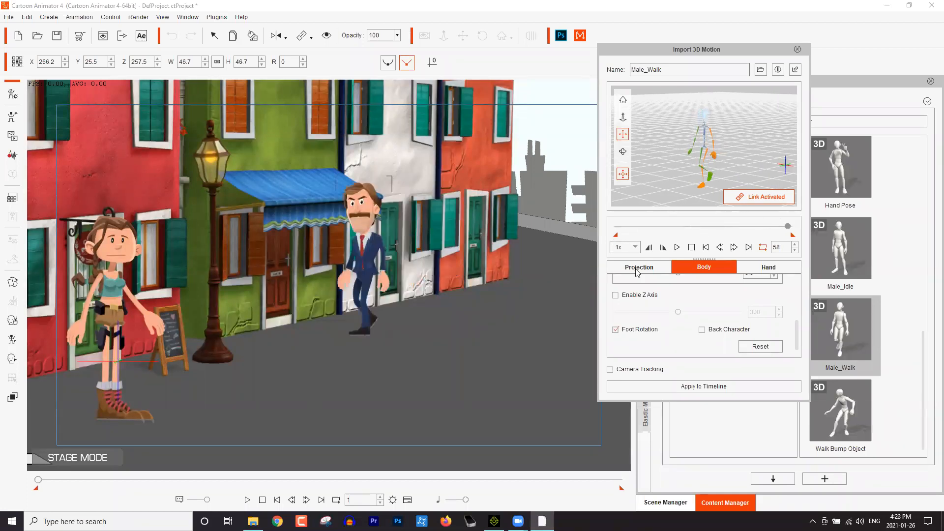
Enable the Z axis for the body motion and raise its strength to about 501
{"action": "left_click", "coordinate": [615, 296]}
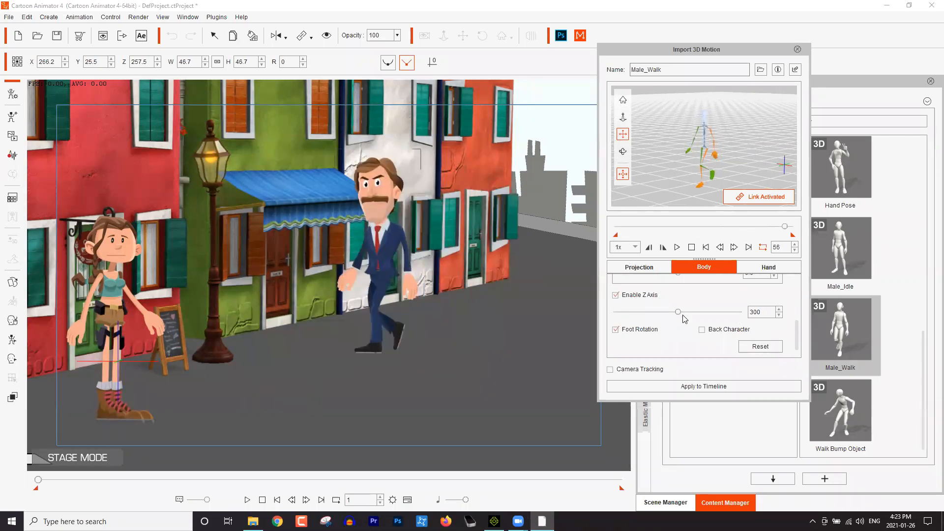
{"action": "left_click_drag", "start_coordinate": [679, 313], "coordinate": [694, 313]}
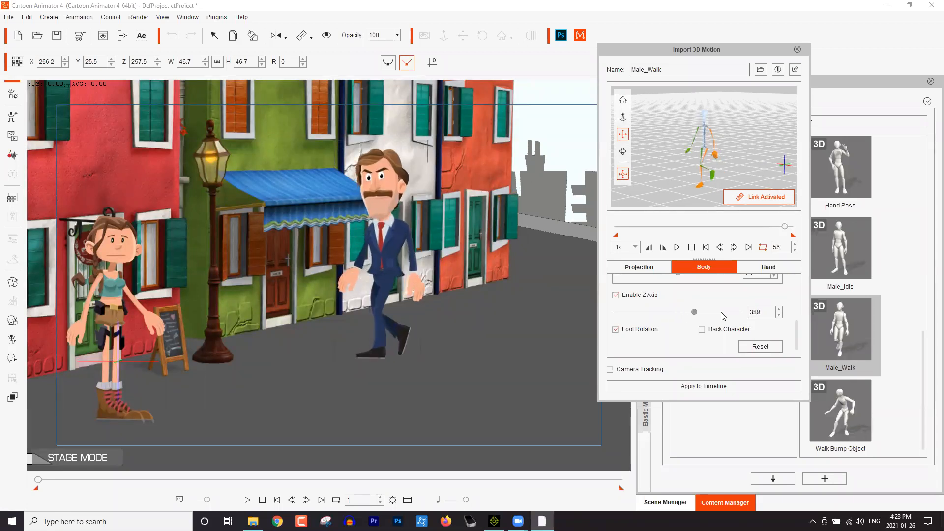
{"action": "left_click", "coordinate": [722, 312]}
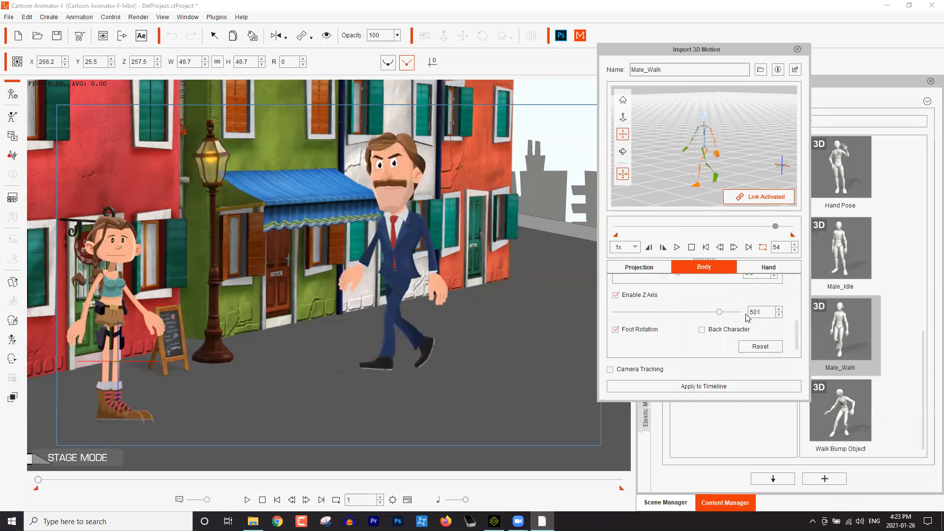
Set the Z axis strength of the body motion to 250 and scrub the walk to check the anchorman's scale
{"action": "type", "text": "250"}
{"action": "key", "text": "Return"}
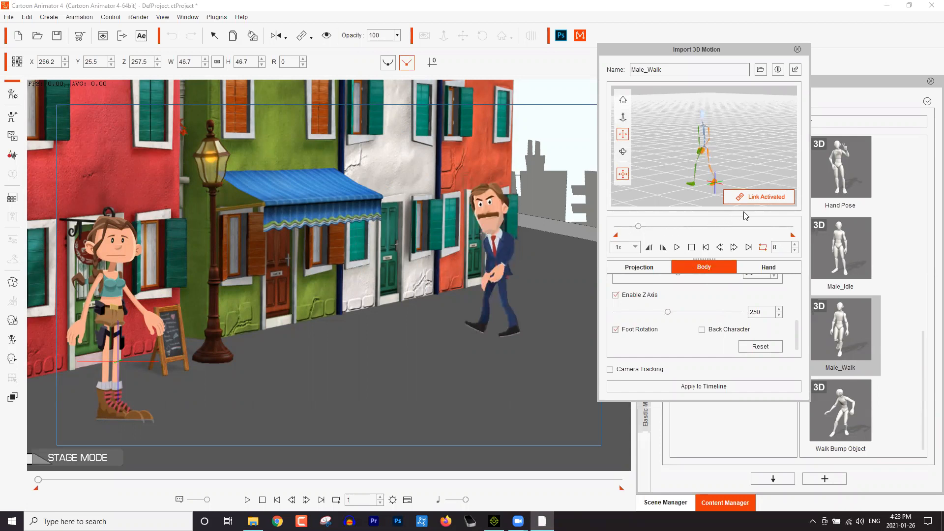
{"action": "mouse_move", "coordinate": [784, 206]}
{"action": "left_mouse_down"}
{"action": "mouse_move", "coordinate": [629, 222]}
{"action": "mouse_move", "coordinate": [781, 203]}
{"action": "left_mouse_up"}
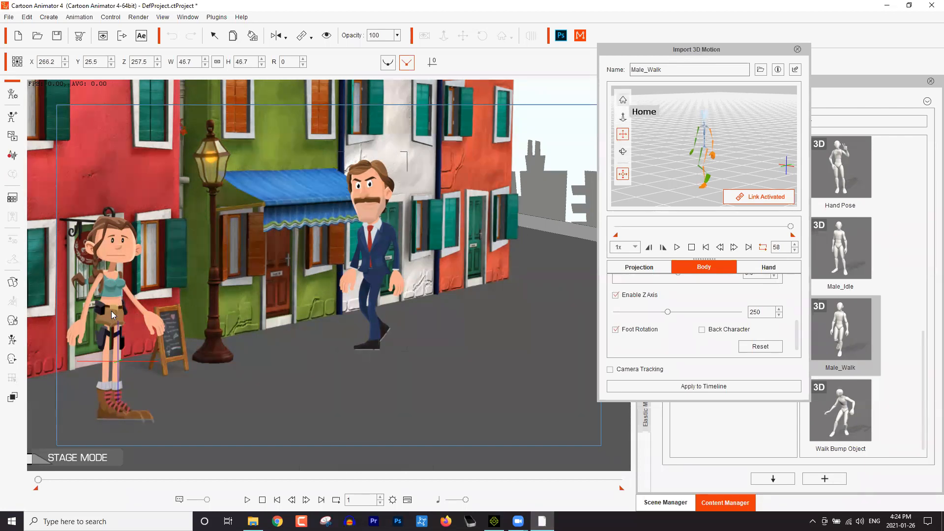
{"action": "left_click", "coordinate": [791, 226]}
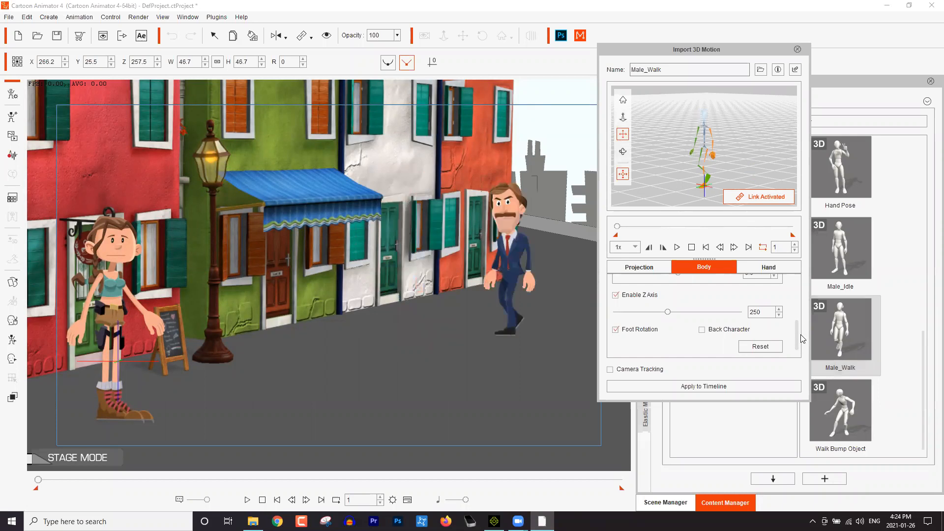
Try Neck motion offsets of -39 and 26 on the anchorman, scrubbing the walk between them, and return the Neck to 0
{"action": "scroll", "coordinate": [801, 344], "scroll_direction": "up", "scroll_amount": 5}
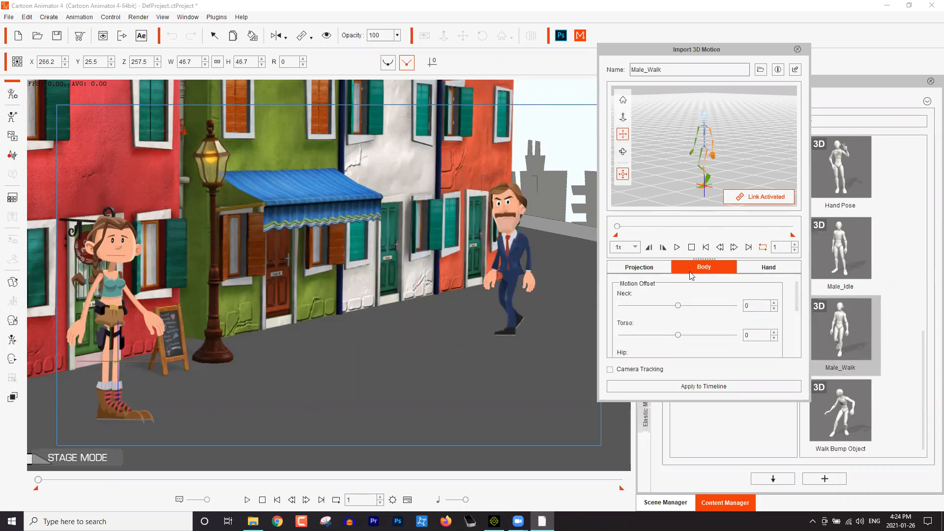
{"action": "left_click_drag", "start_coordinate": [679, 308], "coordinate": [653, 306]}
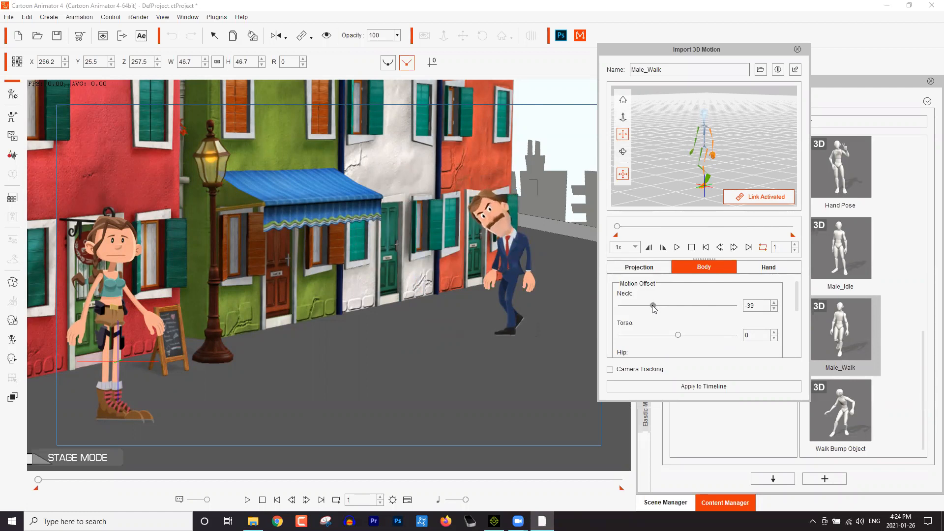
{"action": "left_click", "coordinate": [618, 227]}
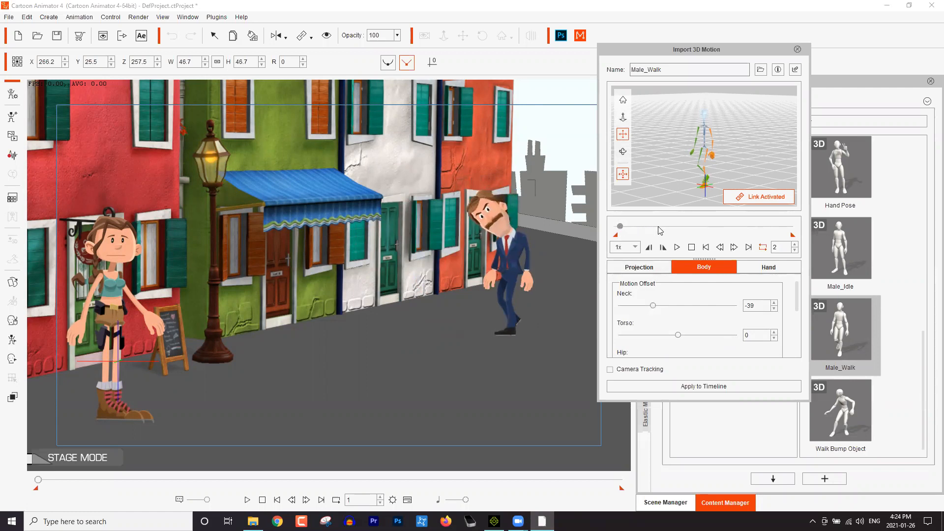
{"action": "left_click", "coordinate": [688, 226]}
{"action": "left_click", "coordinate": [709, 226]}
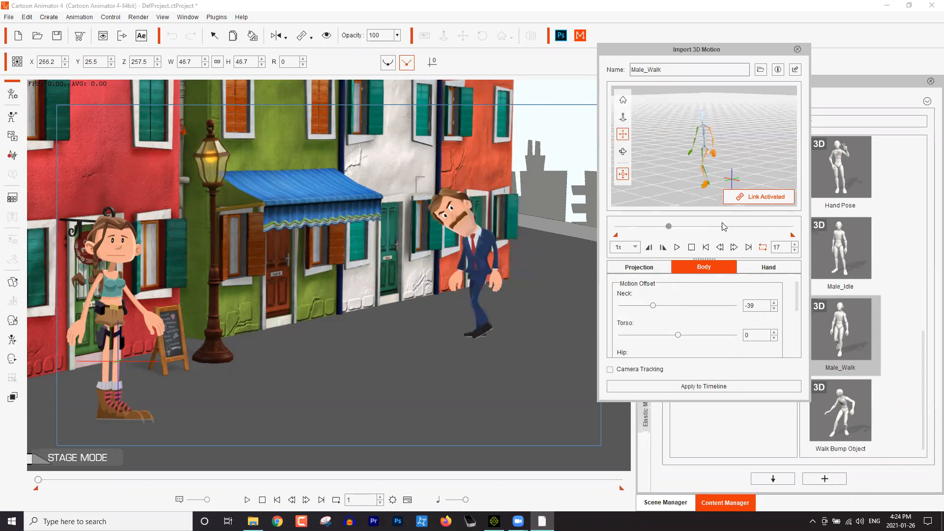
{"action": "left_click", "coordinate": [736, 226]}
{"action": "left_click", "coordinate": [773, 227]}
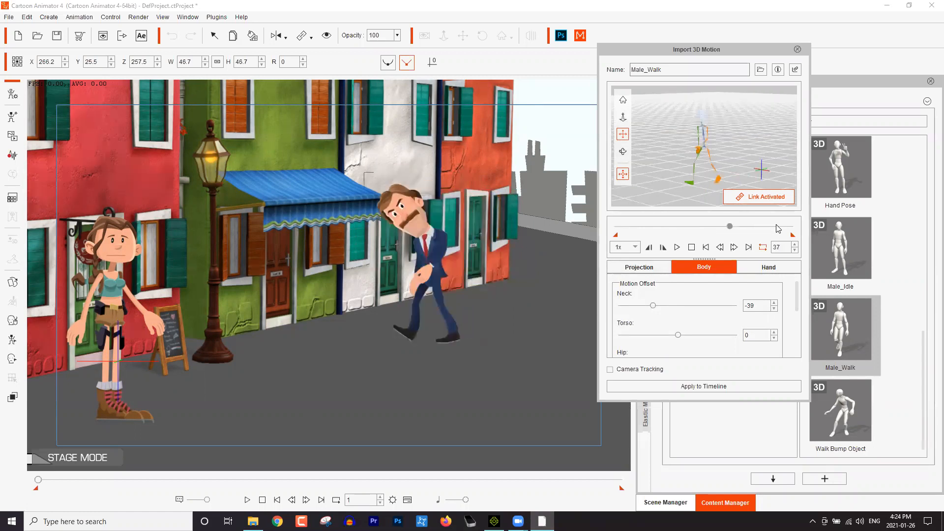
{"action": "left_click", "coordinate": [729, 229]}
{"action": "left_click", "coordinate": [678, 231]}
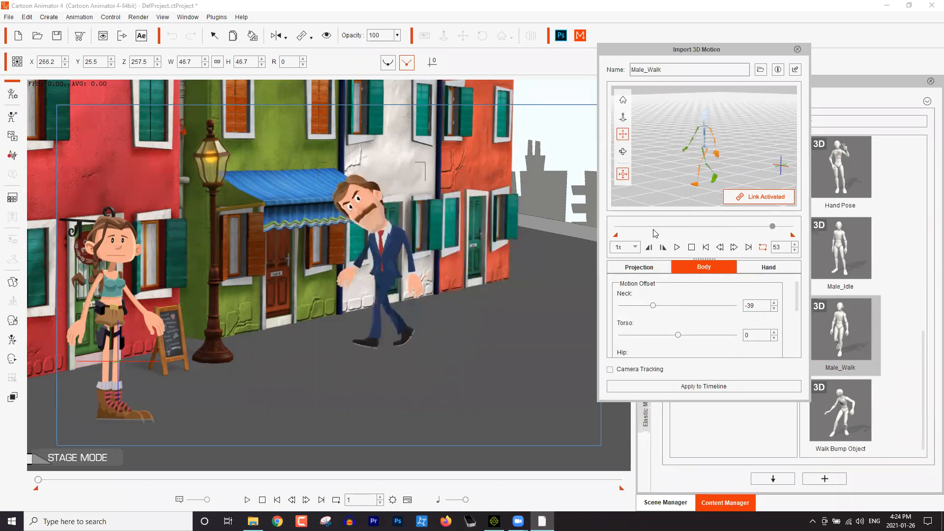
{"action": "left_click", "coordinate": [680, 305]}
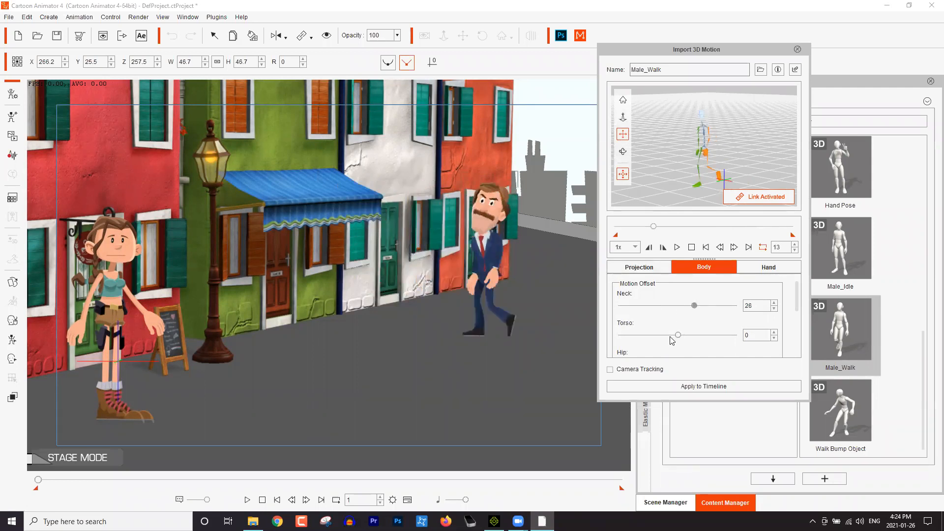
{"action": "left_click", "coordinate": [675, 305]}
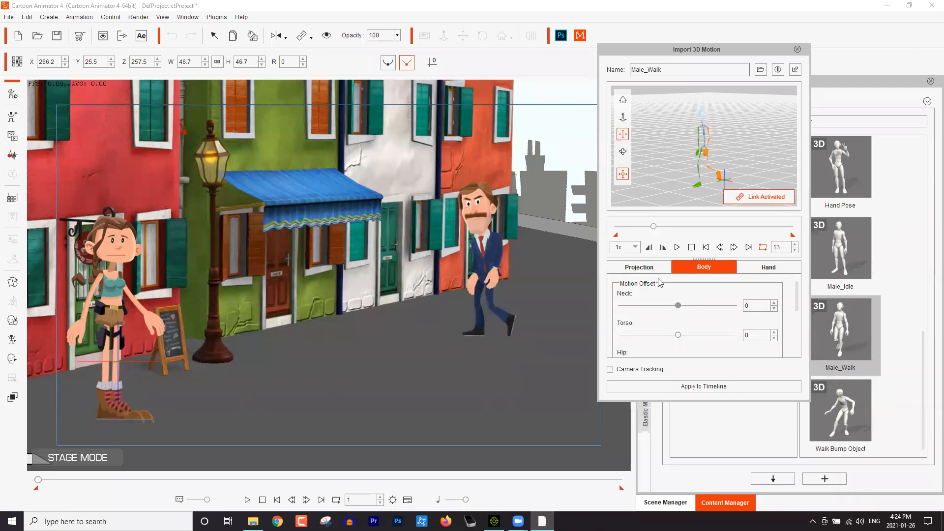
Scrub the walk with Neck at -33 and Torso at -25, and reset both motion offsets to 0
{"action": "left_click", "coordinate": [653, 227]}
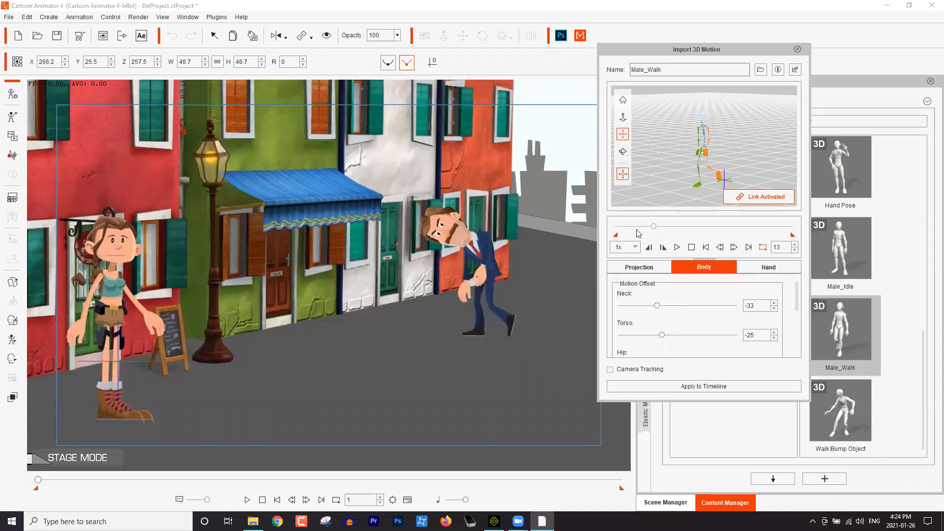
{"action": "left_click_drag", "start_coordinate": [663, 227], "coordinate": [721, 226]}
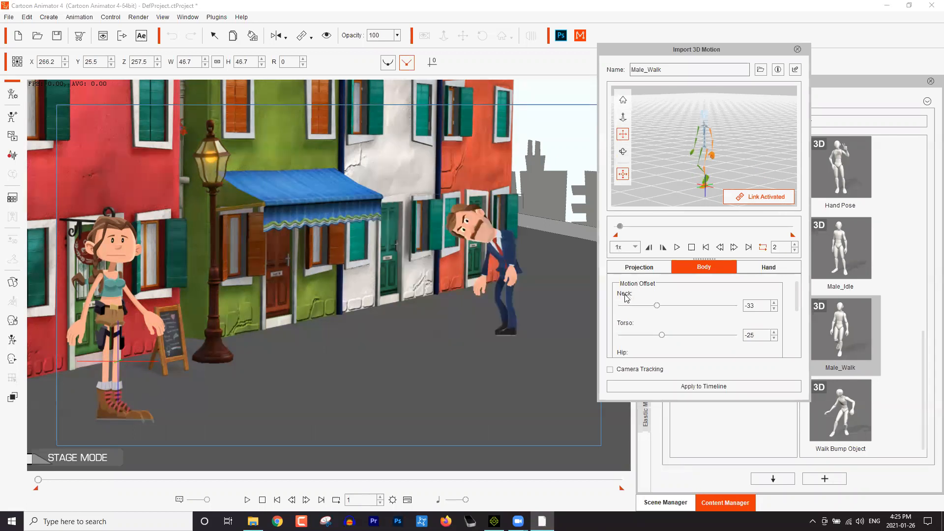
{"action": "double_click", "coordinate": [626, 296]}
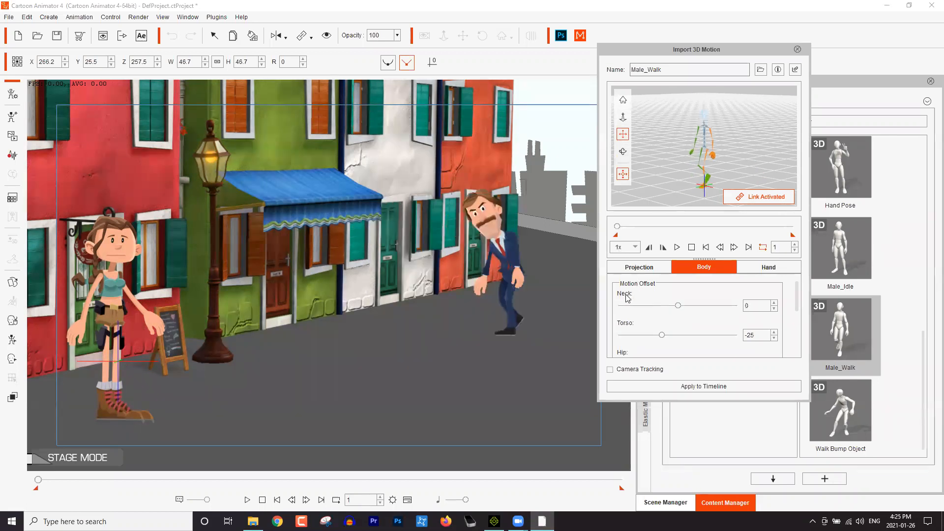
{"action": "double_click", "coordinate": [626, 326]}
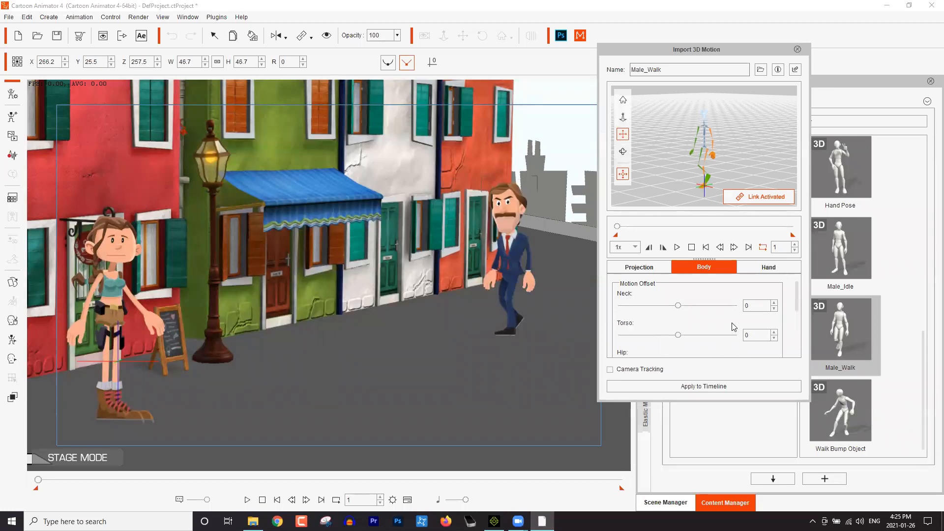
Try shifting the Hip motion offset to 7.9, reset it to 0.0, and open the motion's hand settings
{"action": "scroll", "coordinate": [731, 323], "scroll_direction": "down", "scroll_amount": 1}
{"action": "left_click_drag", "start_coordinate": [677, 324], "coordinate": [651, 326]}
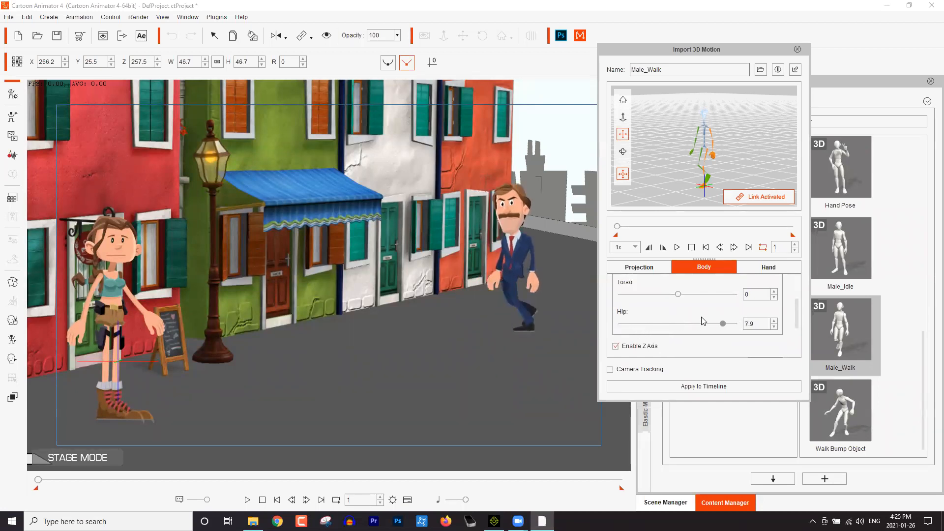
{"action": "double_click", "coordinate": [623, 316]}
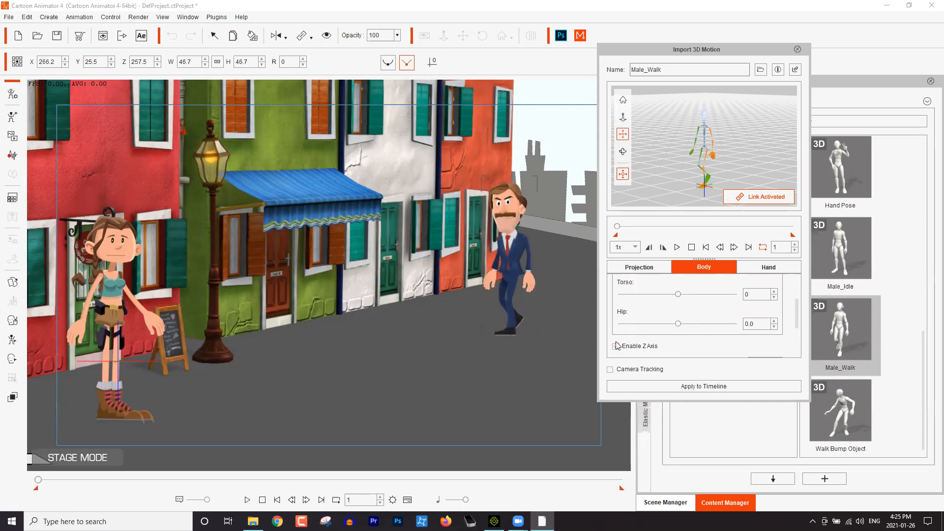
{"action": "left_click", "coordinate": [780, 268]}
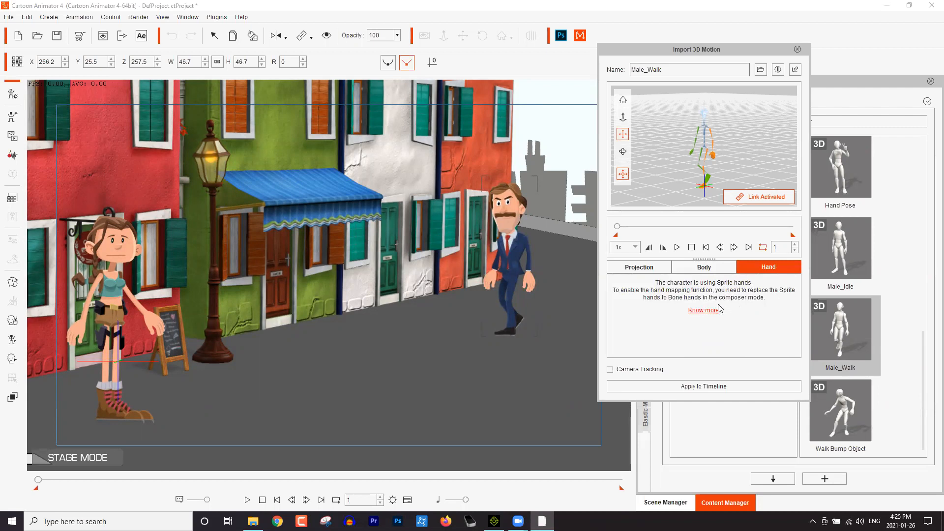
Try positive and negative Ground Offset values in the projection settings, such as 15.922 and -8.155, and reset the offset to 0
{"action": "left_click", "coordinate": [653, 271]}
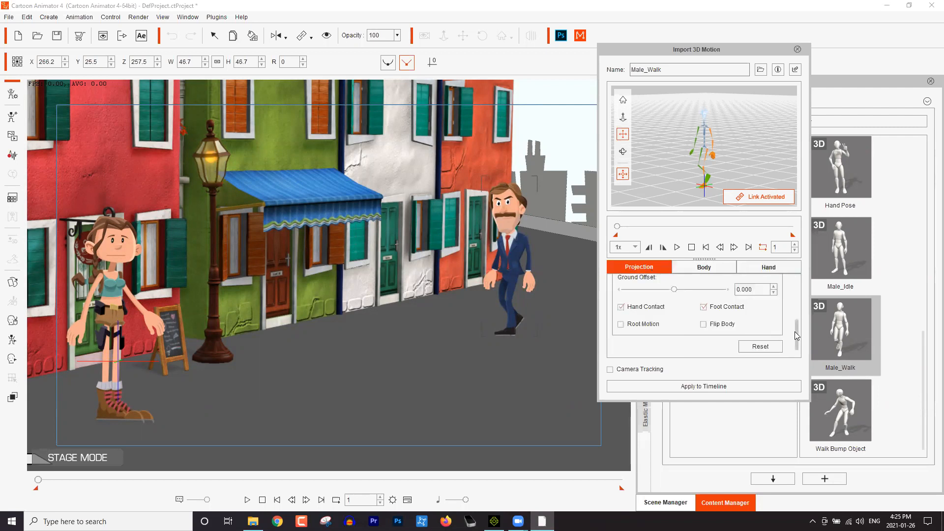
{"action": "scroll", "coordinate": [797, 333], "scroll_direction": "up", "scroll_amount": 2}
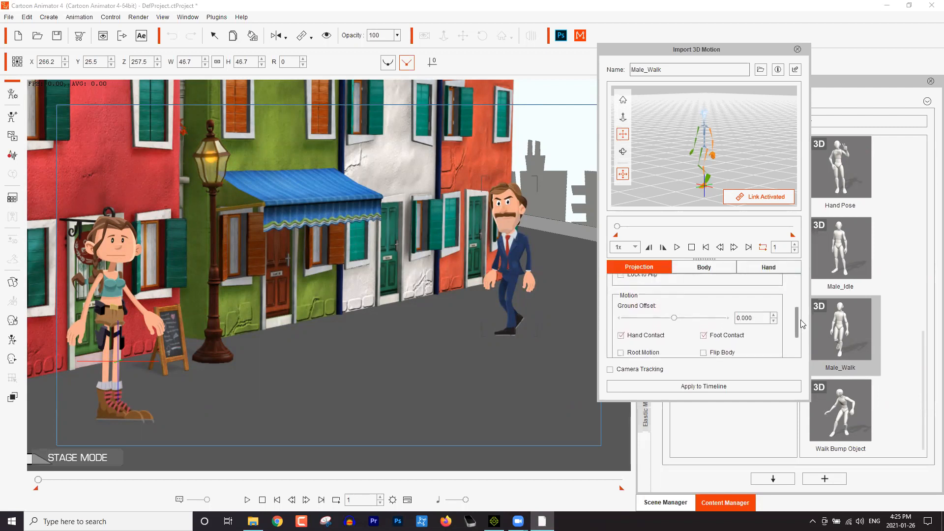
{"action": "left_click_drag", "start_coordinate": [674, 320], "coordinate": [653, 327]}
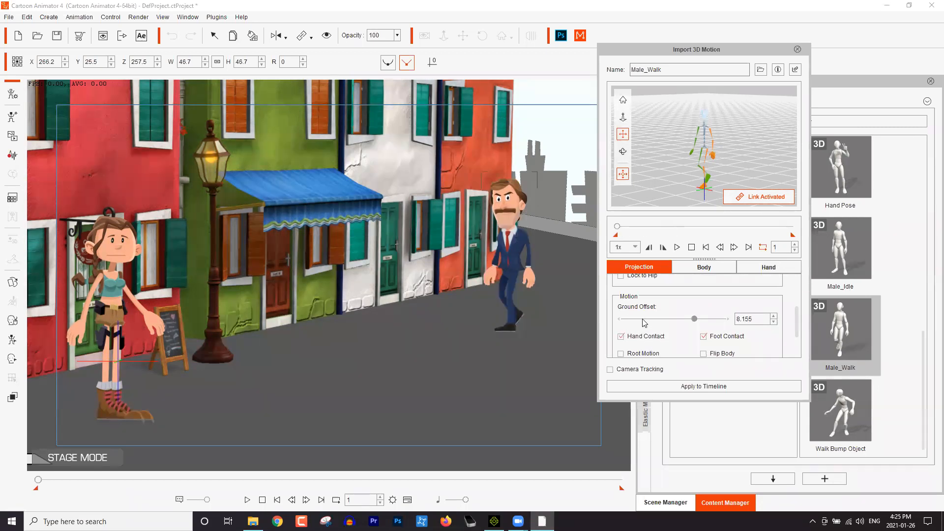
{"action": "left_click", "coordinate": [677, 227]}
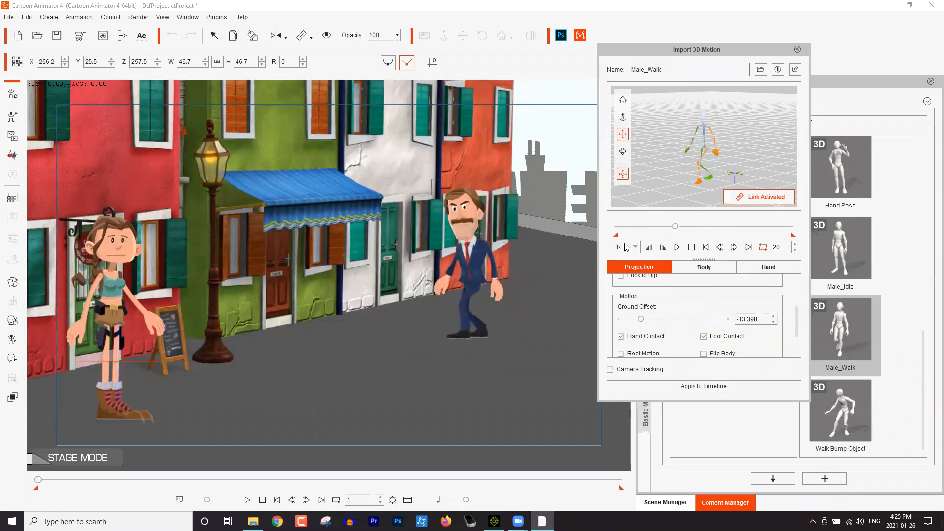
{"action": "left_click", "coordinate": [713, 319]}
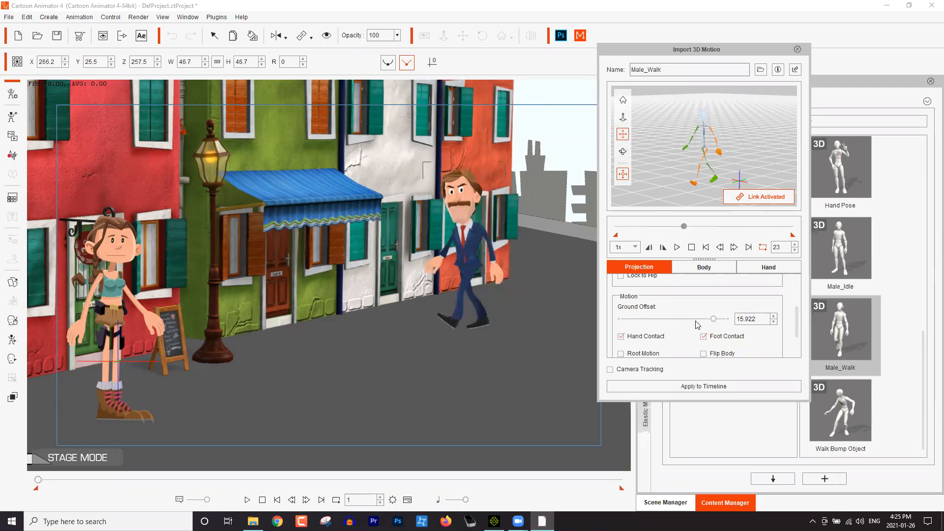
{"action": "left_click", "coordinate": [659, 320]}
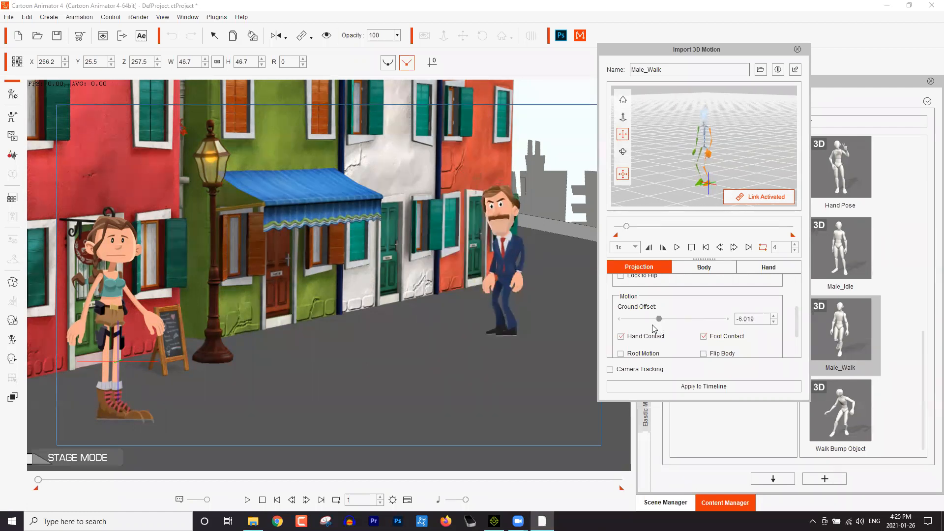
{"action": "mouse_move", "coordinate": [659, 319]}
{"action": "left_mouse_down"}
{"action": "mouse_move", "coordinate": [639, 321]}
{"action": "mouse_move", "coordinate": [677, 323]}
{"action": "mouse_move", "coordinate": [648, 310]}
{"action": "left_mouse_up"}
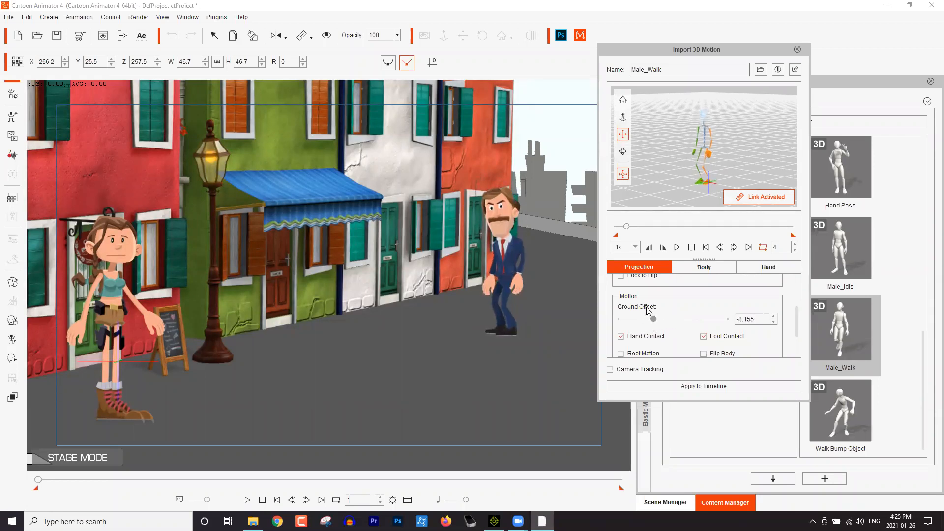
{"action": "double_click", "coordinate": [646, 307]}
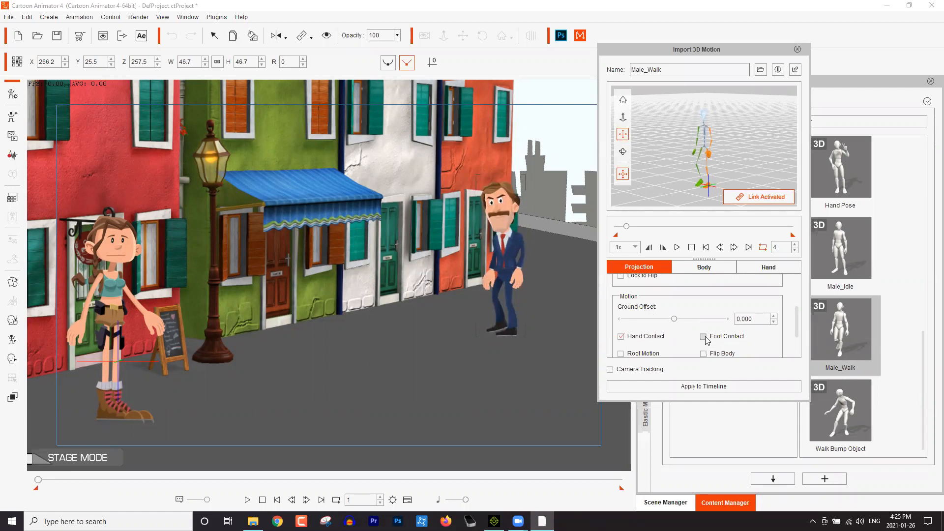
Try a Ground Offset of -5.631 with Foot Contact off, turn Foot Contact back on, and reset the offset to 0
{"action": "mouse_move", "coordinate": [674, 319]}
{"action": "left_mouse_down"}
{"action": "mouse_move", "coordinate": [692, 325]}
{"action": "mouse_move", "coordinate": [659, 327]}
{"action": "left_mouse_up"}
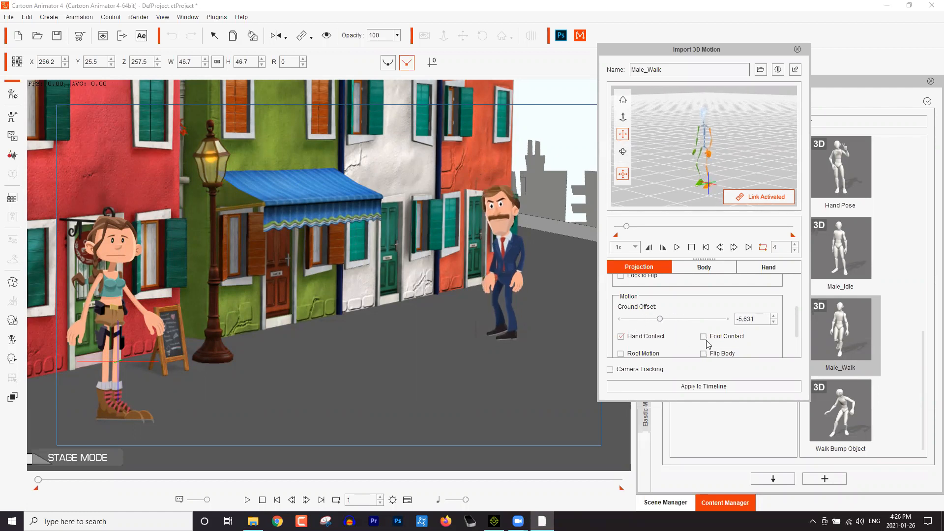
{"action": "left_click", "coordinate": [705, 339]}
{"action": "double_click", "coordinate": [650, 316]}
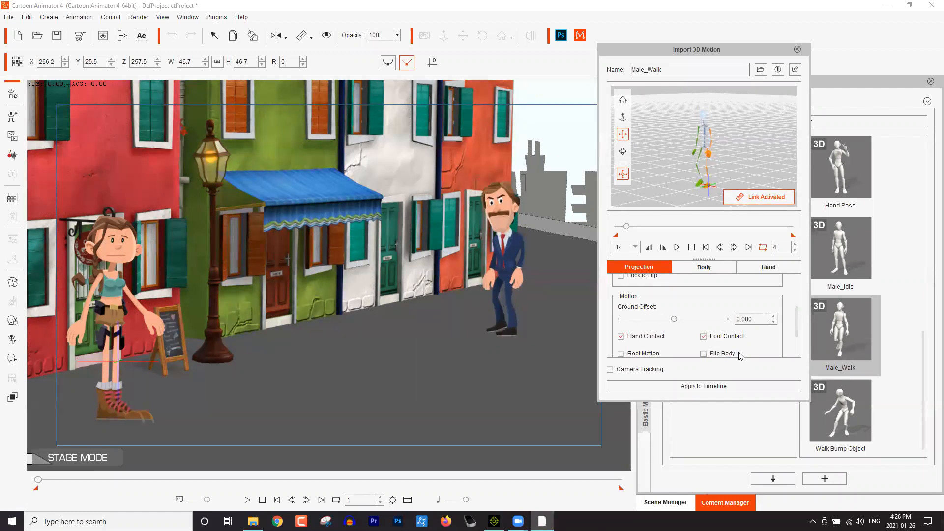
Review the projection settings with Camera Projection at -45, scrub the walk, and apply the Male_Walk motion to the timeline
{"action": "scroll", "coordinate": [693, 336], "scroll_direction": "down", "scroll_amount": 2}
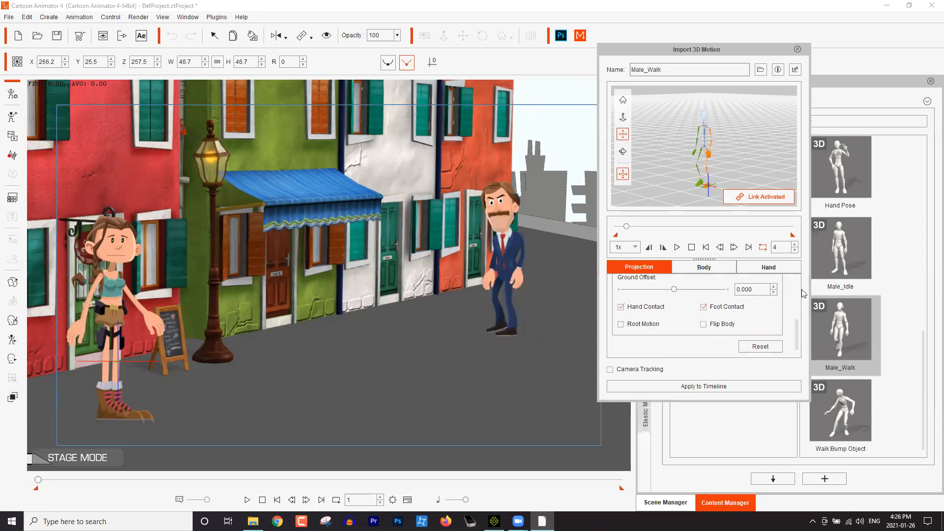
{"action": "scroll", "coordinate": [734, 327], "scroll_direction": "up", "scroll_amount": 3}
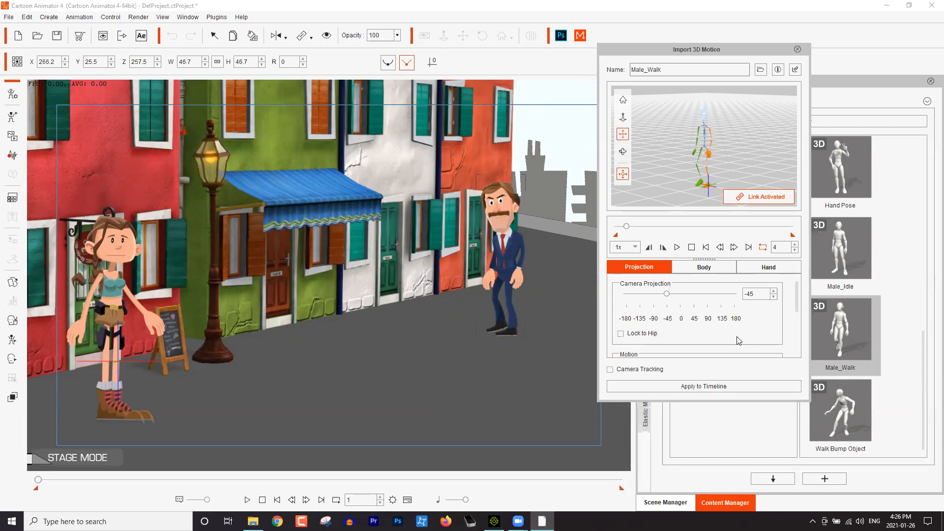
{"action": "mouse_move", "coordinate": [626, 227]}
{"action": "left_mouse_down"}
{"action": "mouse_move", "coordinate": [742, 227]}
{"action": "mouse_move", "coordinate": [617, 236]}
{"action": "left_mouse_up"}
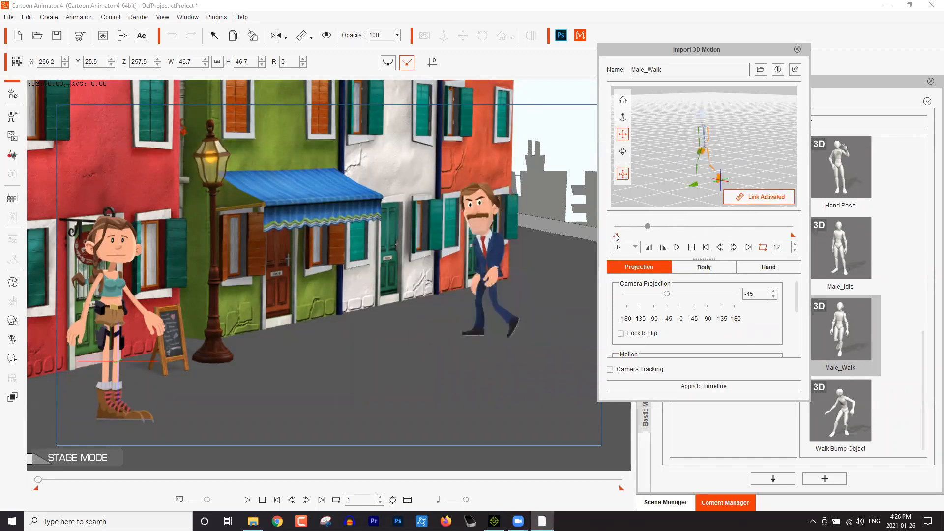
{"action": "left_click", "coordinate": [704, 387]}
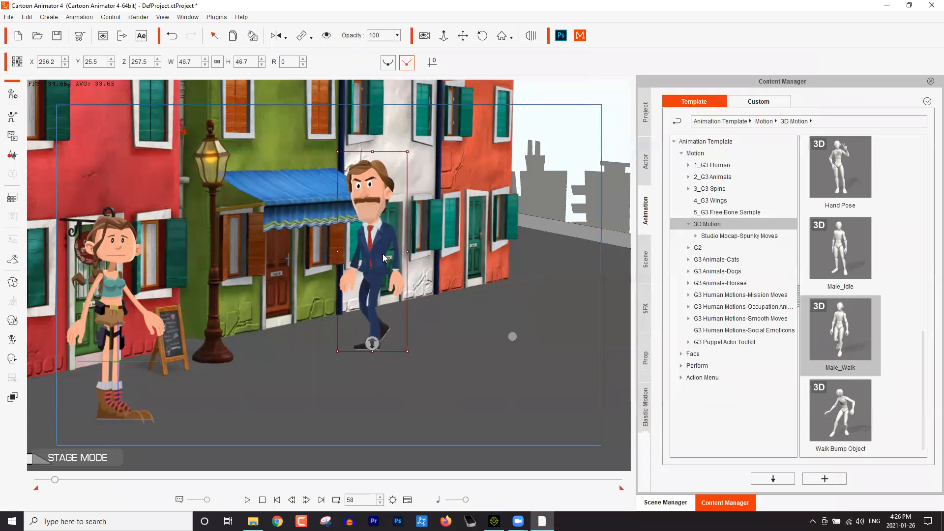
Open the timeline with the anchorman's Motion track shown and scrub the applied Male_Walk clip to frame 19
{"action": "key", "text": "F3"}
{"action": "left_click", "coordinate": [53, 421]}
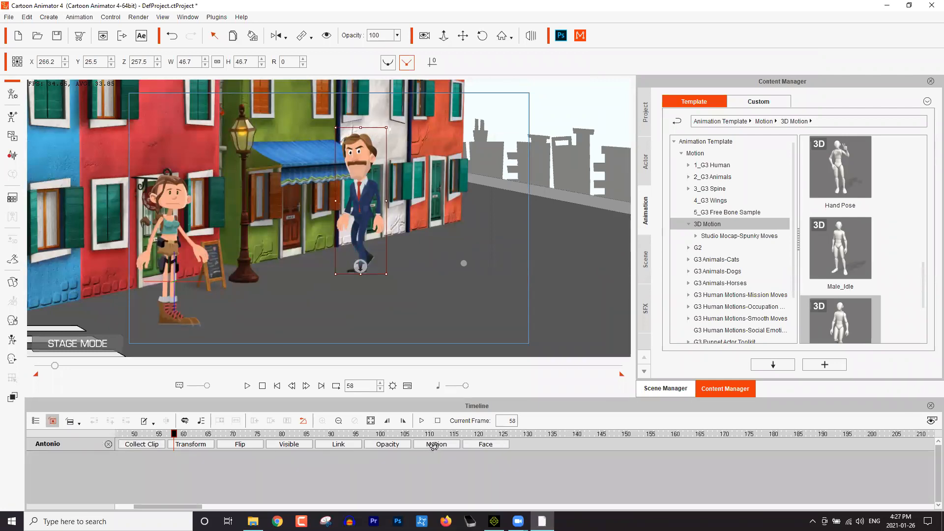
{"action": "left_click", "coordinate": [434, 444]}
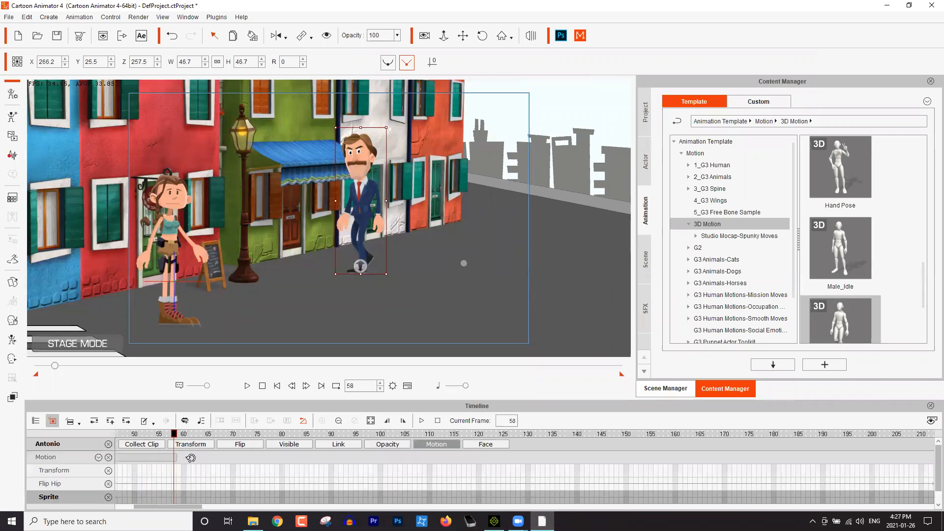
{"action": "left_click_drag", "start_coordinate": [148, 434], "coordinate": [197, 434]}
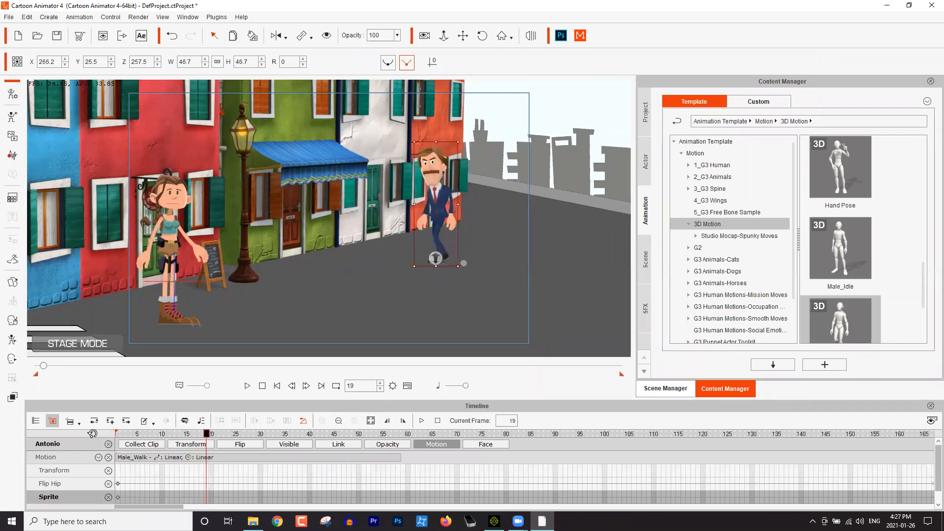
Reposition the anchorman at frame 1 with a Z depth of 149.5 and play the walk through to frame 58
{"action": "left_click", "coordinate": [92, 433]}
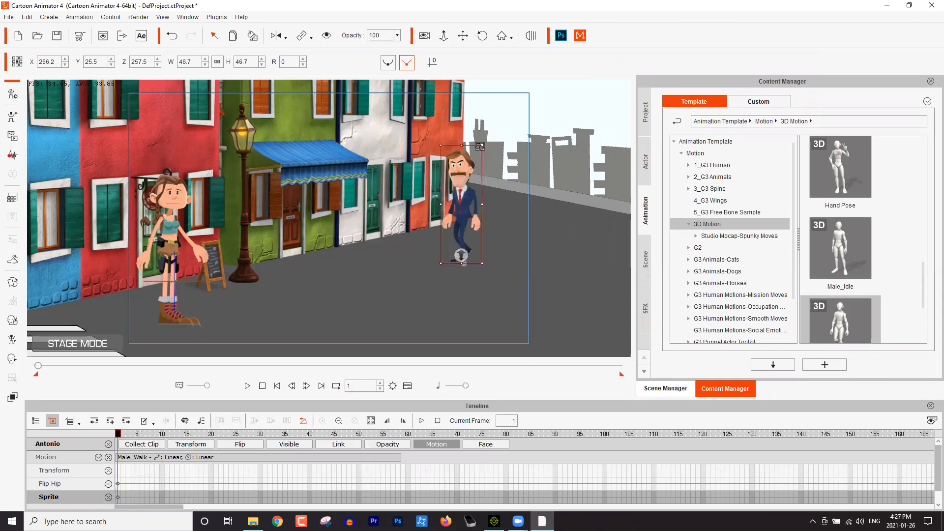
{"action": "left_click_drag", "start_coordinate": [462, 256], "coordinate": [458, 242]}
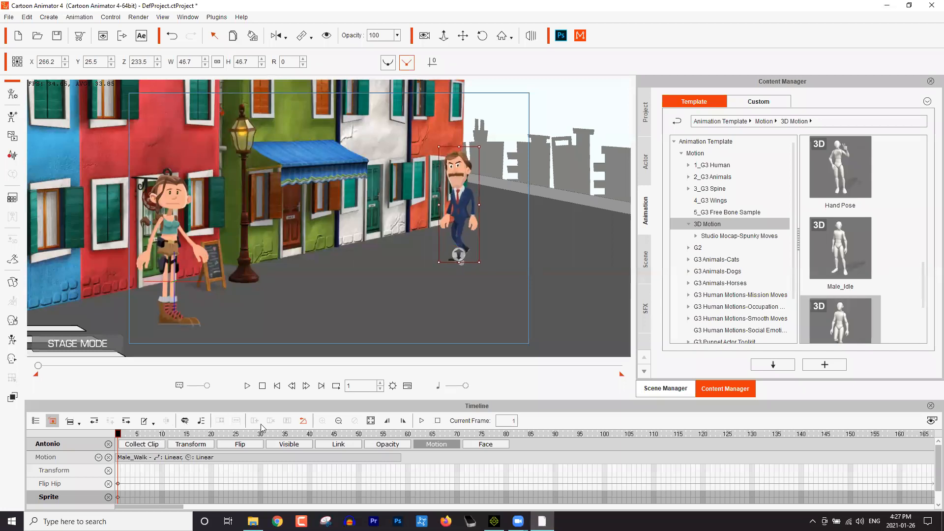
{"action": "key", "text": "space"}
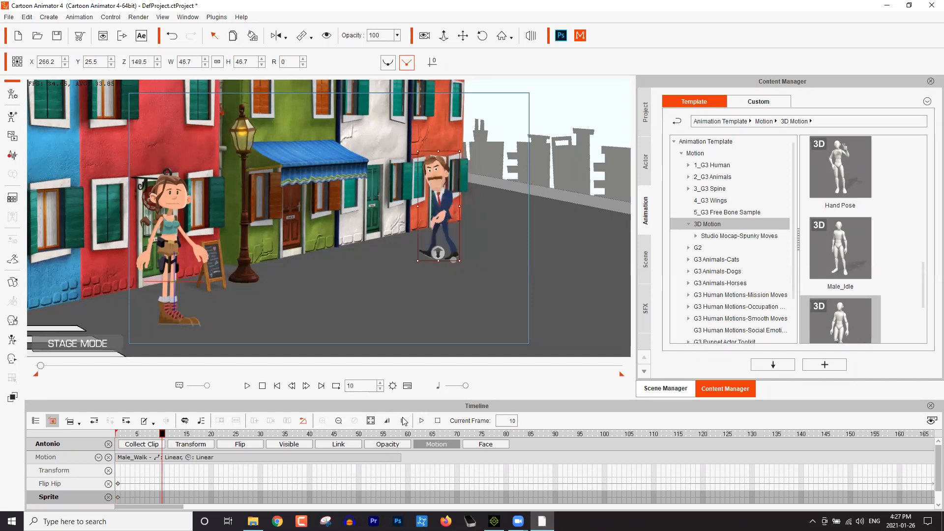
{"action": "left_click", "coordinate": [401, 421]}
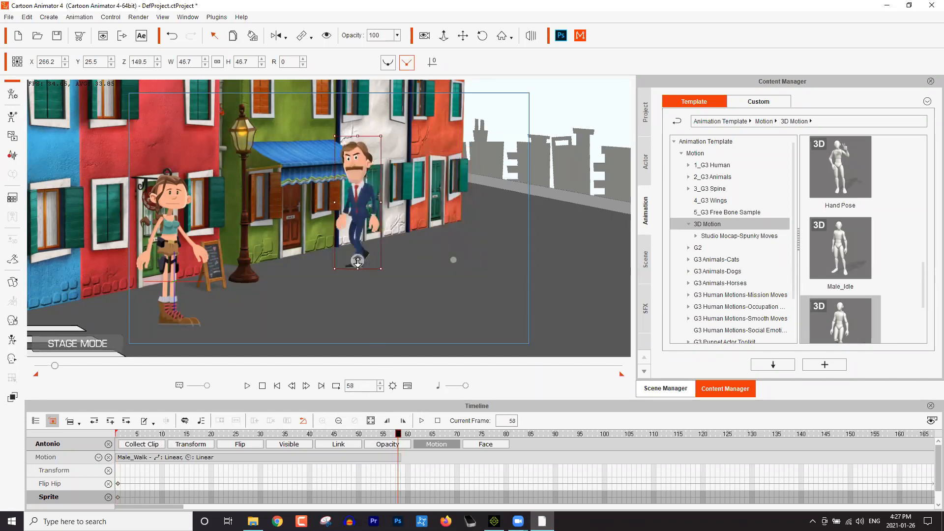
Show the anchorman's Transform track, try a Z depth of 347.5 at frame 58, and undo the change
{"action": "left_click", "coordinate": [201, 445]}
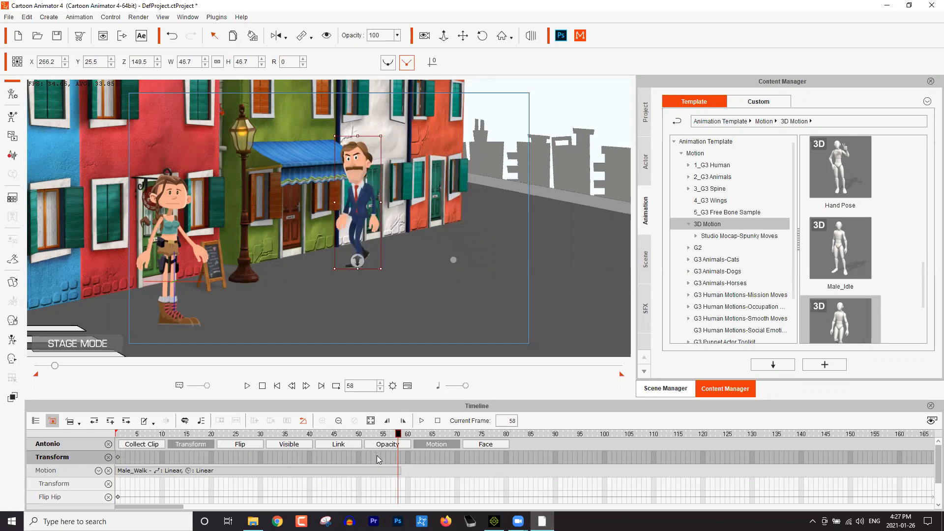
{"action": "left_click_drag", "start_coordinate": [357, 259], "coordinate": [363, 272]}
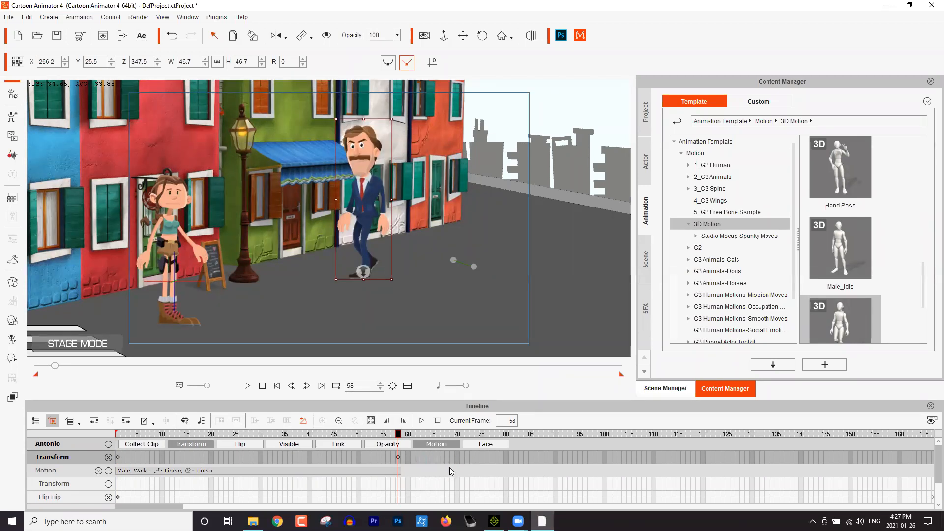
{"action": "key", "text": "ctrl+z"}
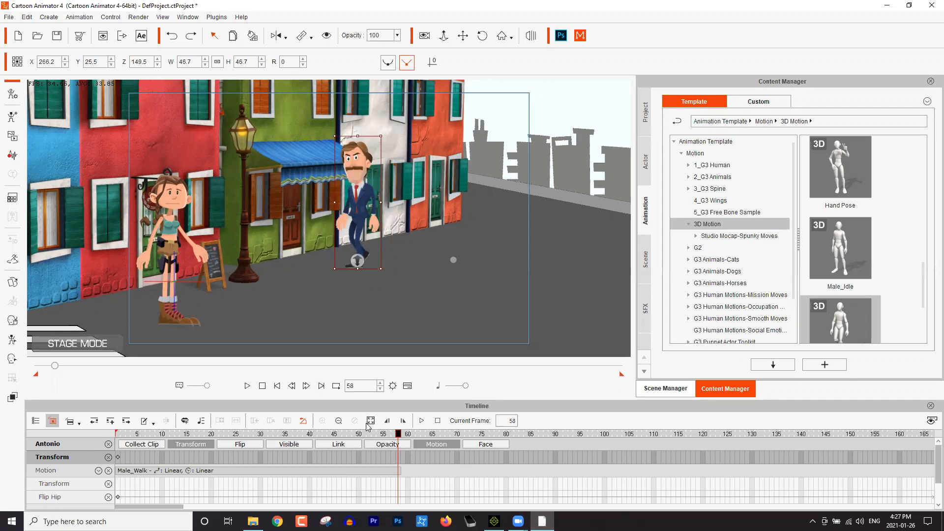
Move the Adventure girl under the blue awning beside the anchorman at X 124.0, Y 21.4, and scale her to 51.2
{"action": "left_click", "coordinate": [172, 243]}
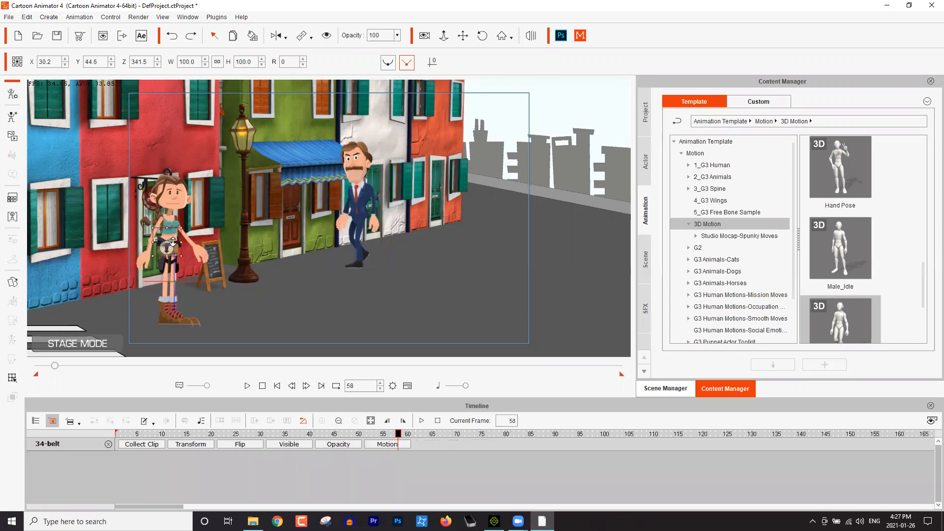
{"action": "left_click", "coordinate": [168, 206]}
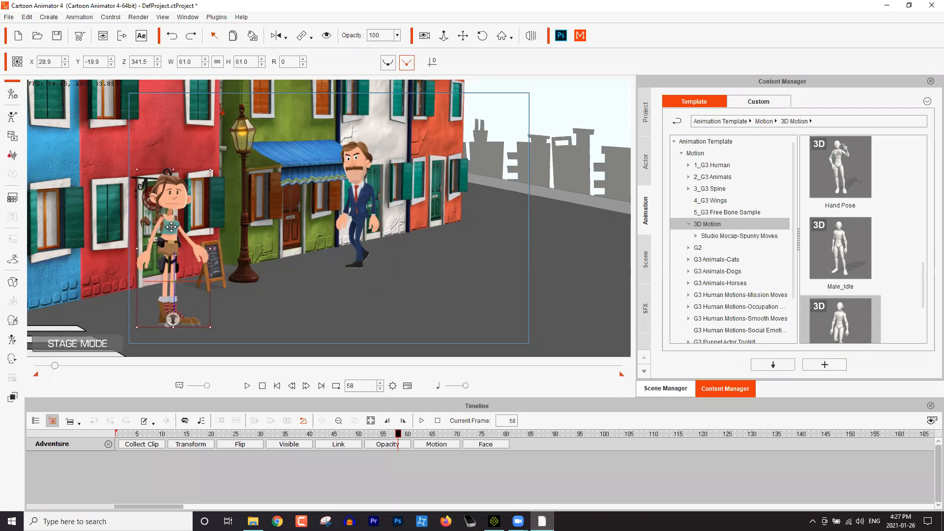
{"action": "left_click_drag", "start_coordinate": [185, 220], "coordinate": [292, 183]}
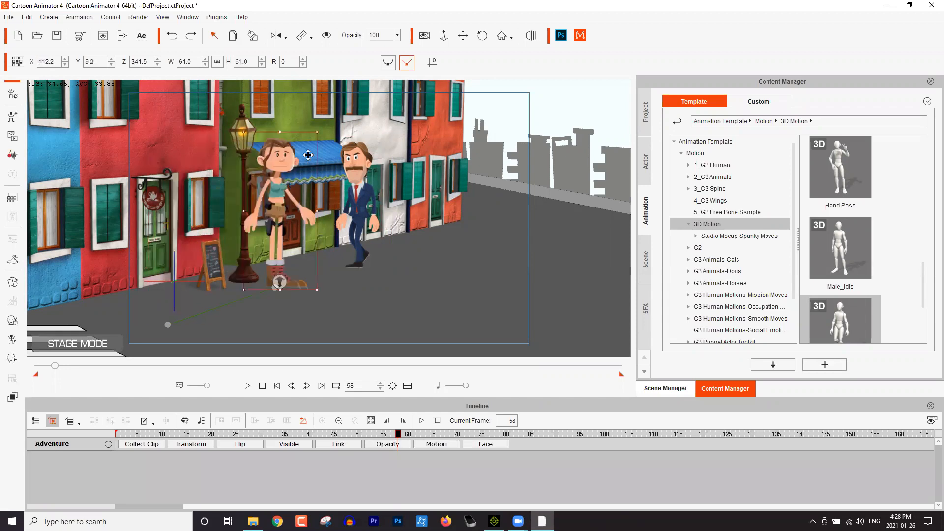
{"action": "left_click_drag", "start_coordinate": [318, 133], "coordinate": [313, 150]}
{"action": "mouse_move", "coordinate": [292, 216]}
{"action": "left_mouse_down"}
{"action": "mouse_move", "coordinate": [309, 213]}
{"action": "mouse_move", "coordinate": [294, 202]}
{"action": "left_mouse_up"}
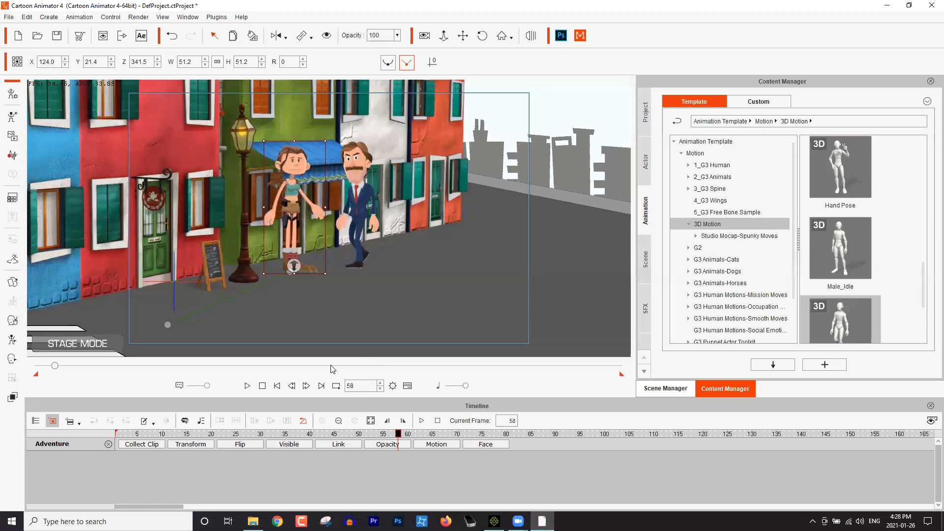
Show the Adventure girl's Transform track, remove her object animation, and scrub back to frame 18
{"action": "left_click", "coordinate": [195, 447]}
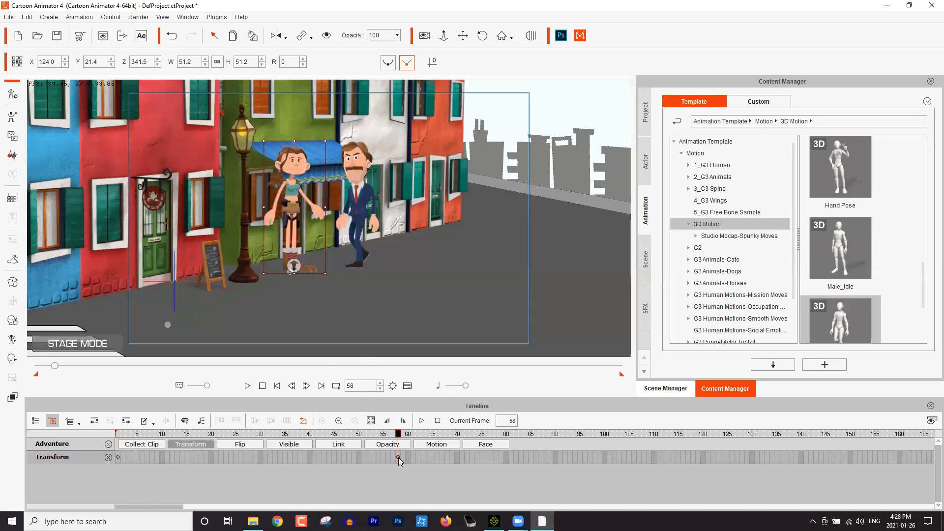
{"action": "right_click", "coordinate": [290, 197]}
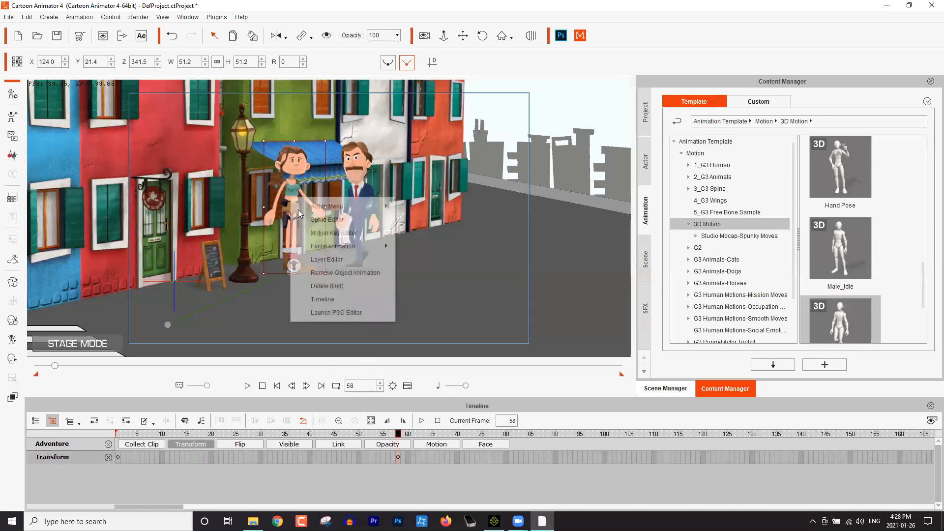
{"action": "left_click", "coordinate": [350, 272]}
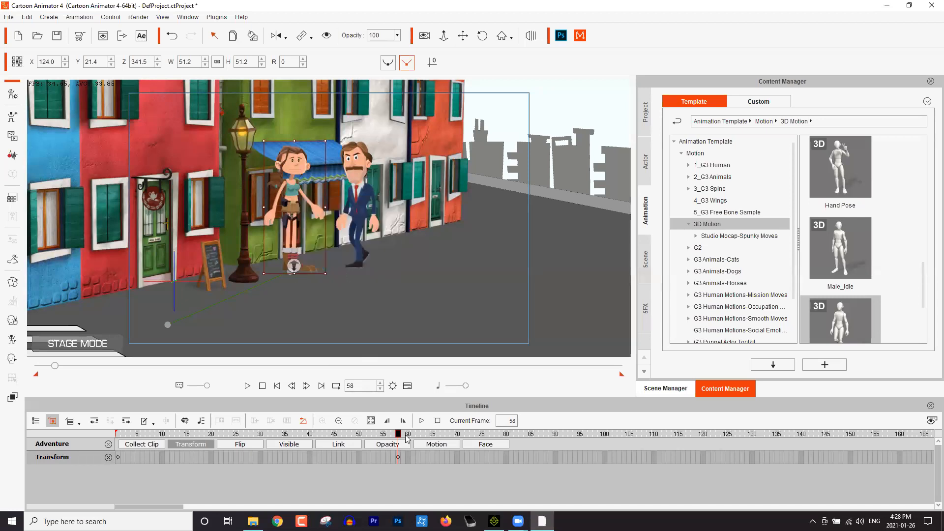
{"action": "mouse_move", "coordinate": [157, 434]}
{"action": "left_mouse_down"}
{"action": "mouse_move", "coordinate": [128, 435]}
{"action": "mouse_move", "coordinate": [437, 432]}
{"action": "mouse_move", "coordinate": [167, 434]}
{"action": "left_mouse_up"}
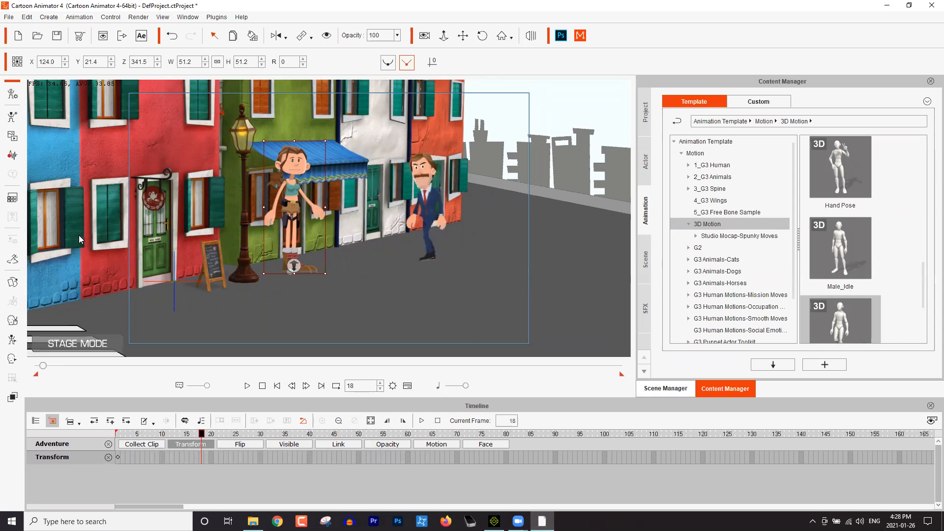
Scale the BG 2 building backdrop to 180, set its Y position to 101.2, and remove its object animation
{"action": "left_click", "coordinate": [162, 270]}
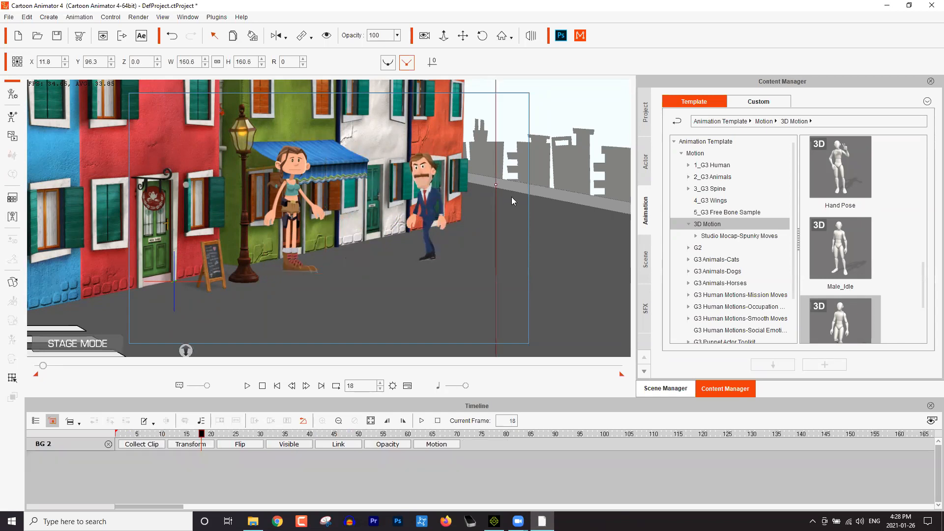
{"action": "left_click_drag", "start_coordinate": [530, 182], "coordinate": [498, 225]}
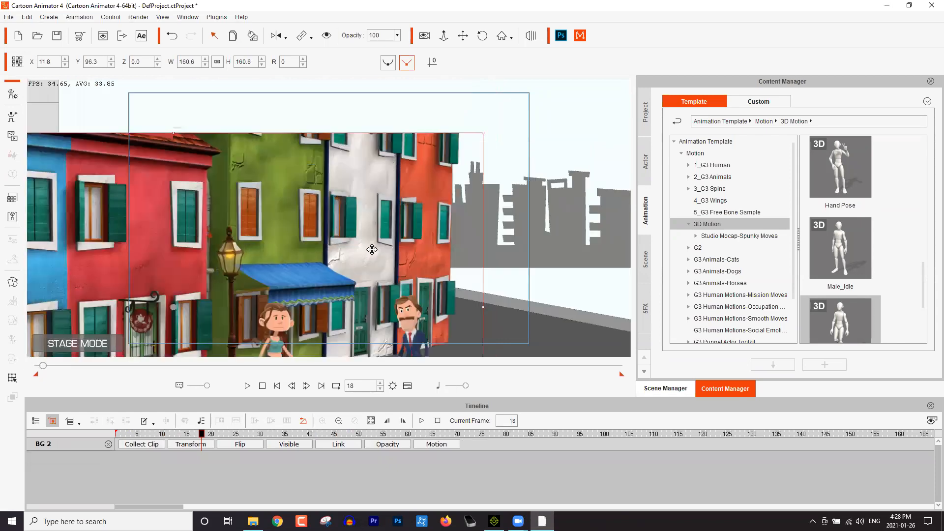
{"action": "scroll", "coordinate": [371, 246], "scroll_direction": "up", "scroll_amount": 3}
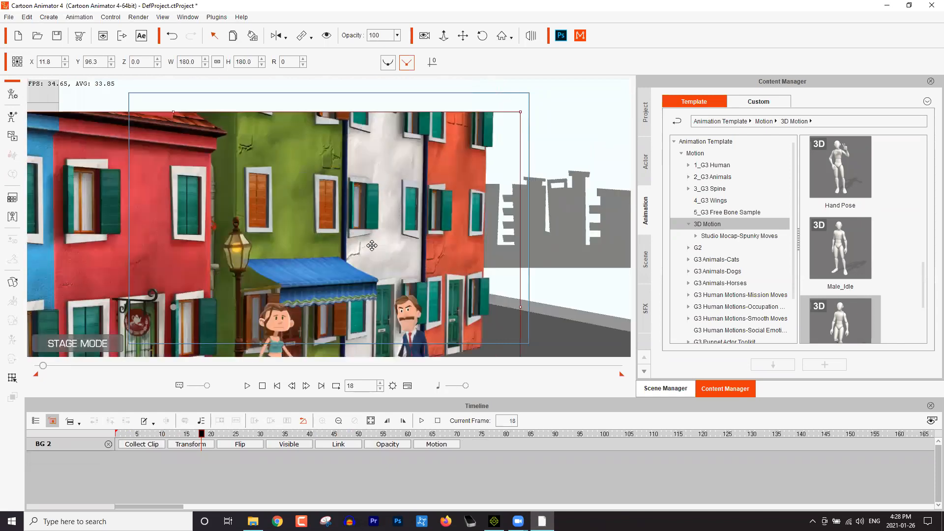
{"action": "left_click_drag", "start_coordinate": [371, 240], "coordinate": [370, 233]}
{"action": "right_click", "coordinate": [370, 232]}
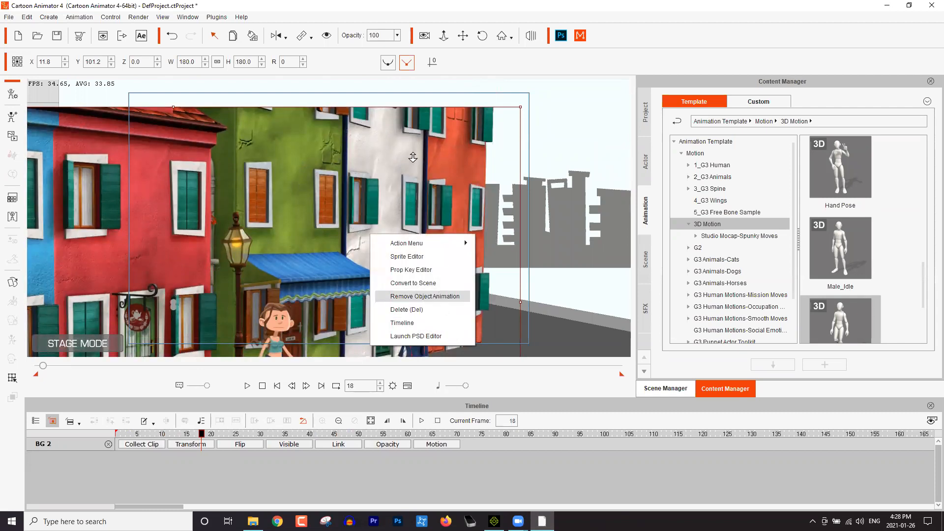
{"action": "left_click", "coordinate": [415, 253]}
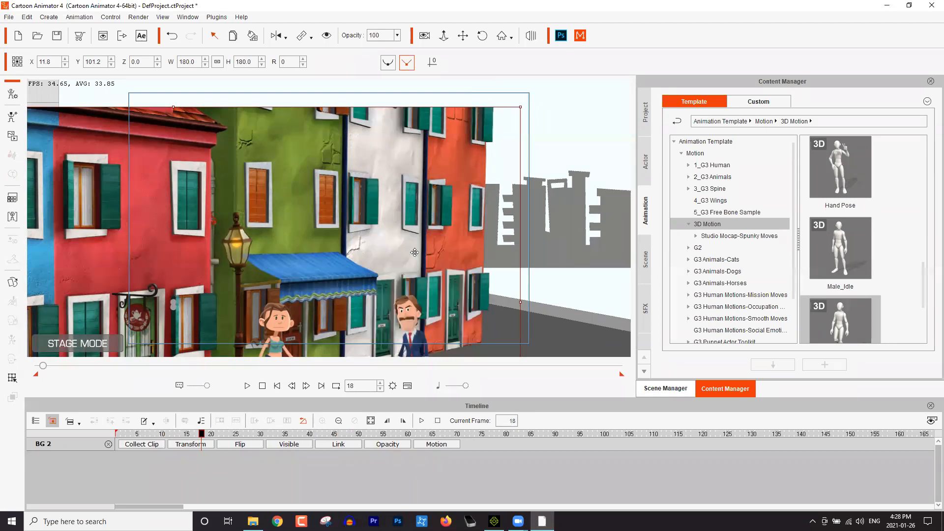
Scrub the walk to frame 68, show BG 2's Motion track, and select the anchorman to review his Male_Walk clip
{"action": "mouse_move", "coordinate": [45, 365]}
{"action": "left_mouse_down"}
{"action": "mouse_move", "coordinate": [73, 366]}
{"action": "mouse_move", "coordinate": [36, 375]}
{"action": "mouse_move", "coordinate": [57, 373]}
{"action": "left_mouse_up"}
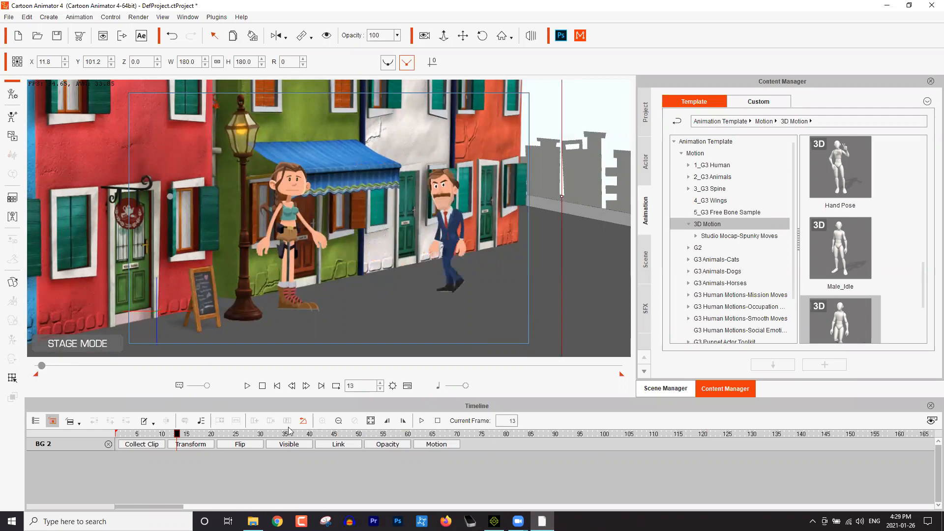
{"action": "left_click", "coordinate": [420, 444]}
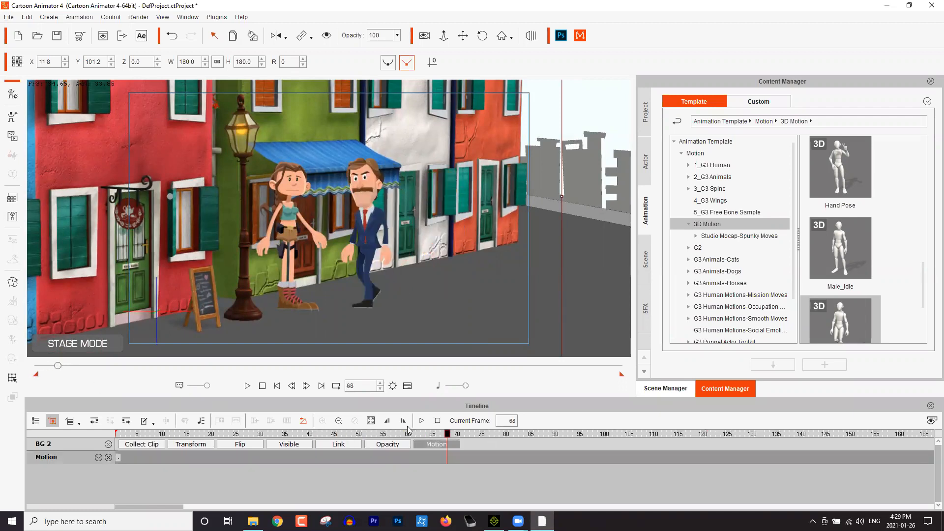
{"action": "scroll", "coordinate": [195, 480], "scroll_direction": "down", "scroll_amount": 3}
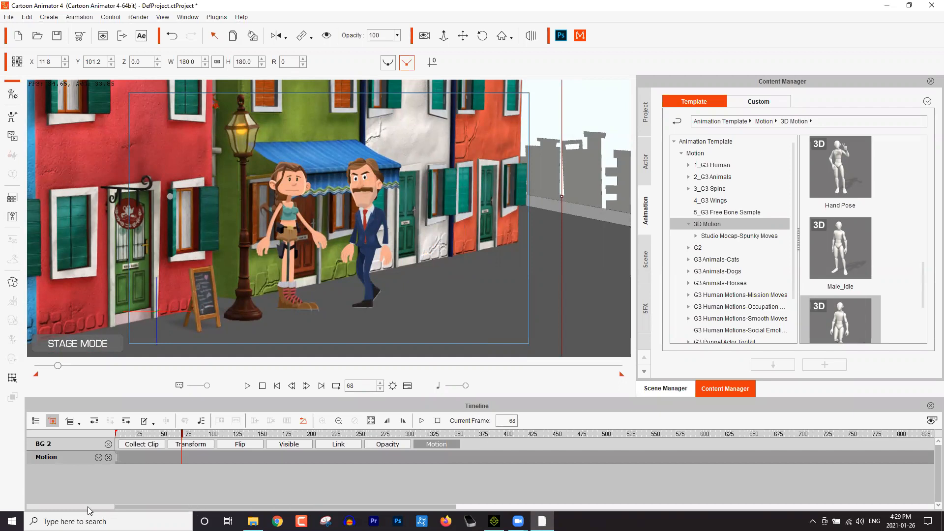
{"action": "left_click", "coordinate": [364, 199]}
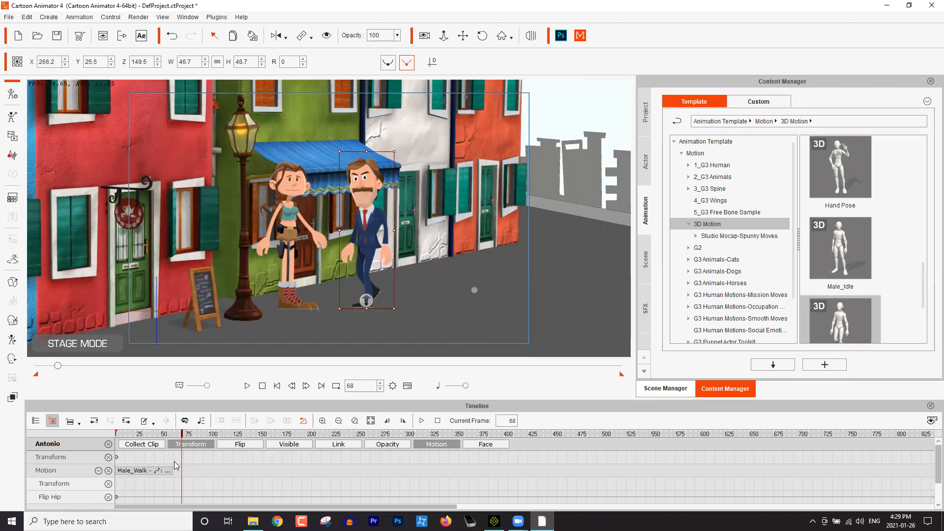
Load the Male_Idle 3D motion for the anchorman at frame 59 and preview it in a closer view of both characters
{"action": "left_click", "coordinate": [401, 434]}
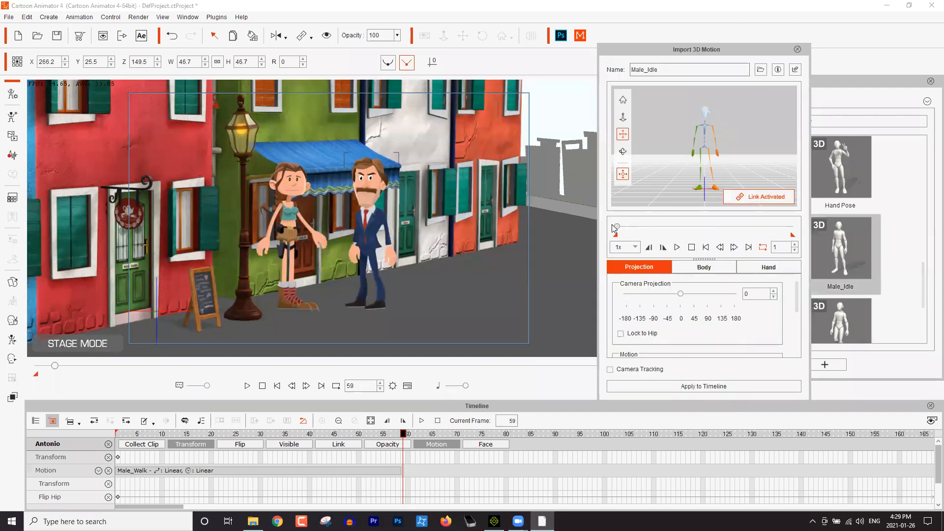
{"action": "left_click", "coordinate": [678, 249]}
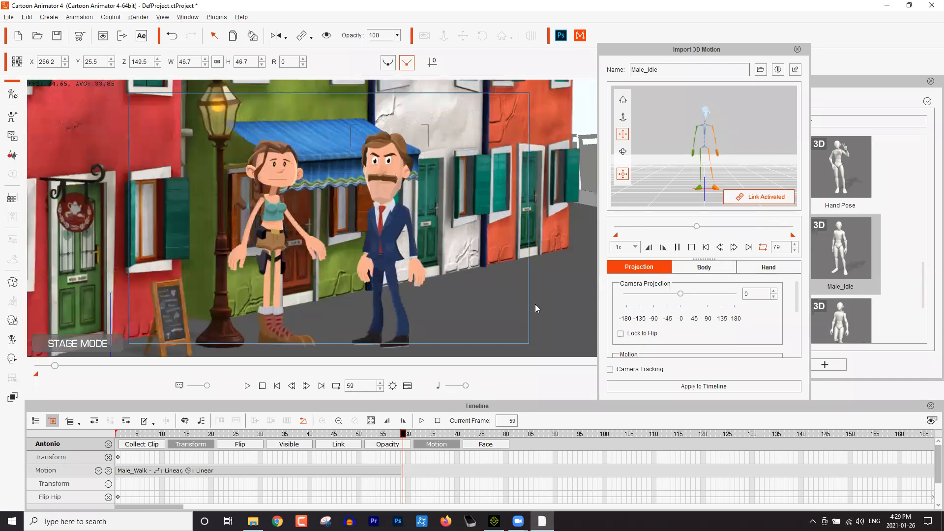
{"action": "scroll", "coordinate": [530, 302], "scroll_direction": "up", "scroll_amount": 2}
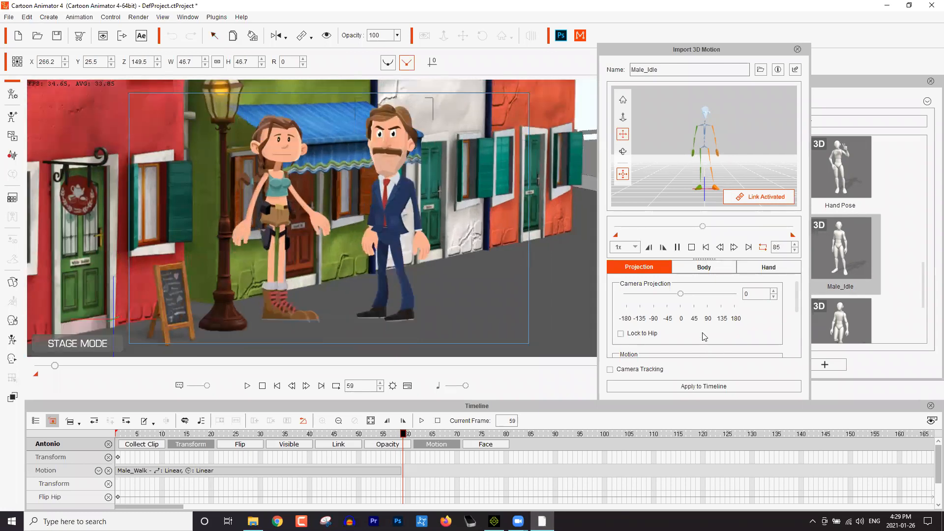
Try Camera Projection angles such as -41 and -151, set it to -45, and apply Male_Idle to the timeline
{"action": "left_click", "coordinate": [668, 295]}
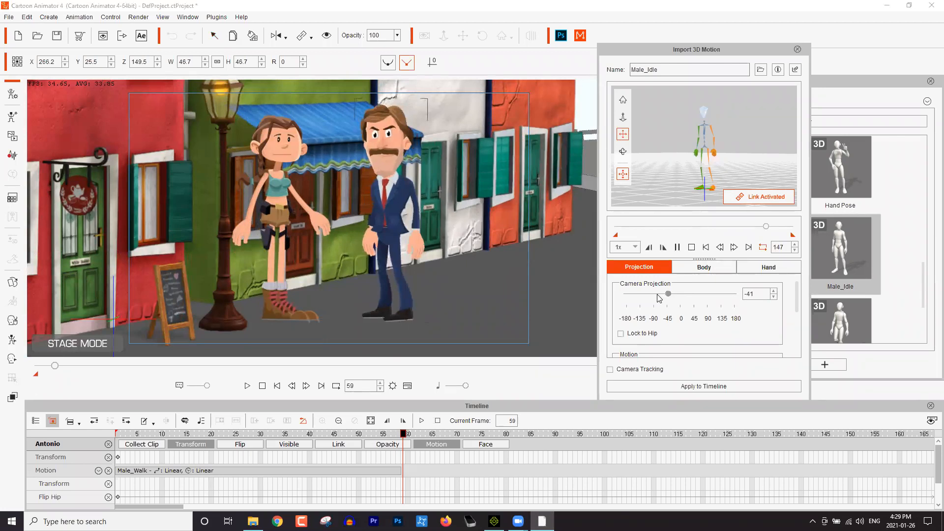
{"action": "left_click", "coordinate": [667, 295]}
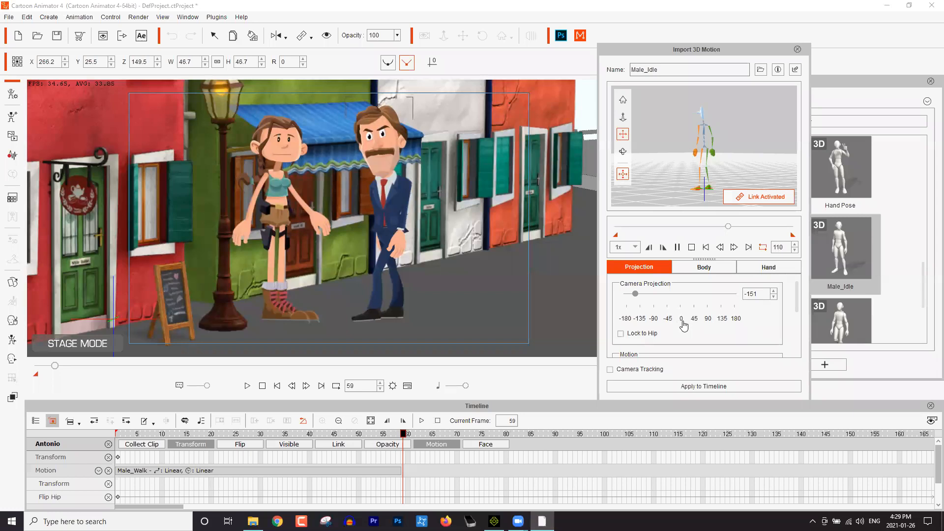
{"action": "left_click", "coordinate": [714, 387]}
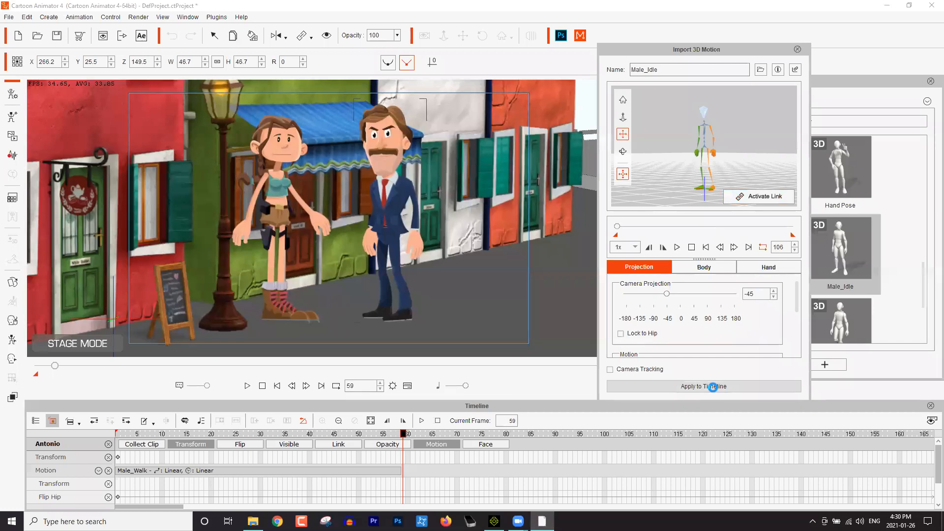
Play the Male_Idle motion to the clip's end at frame 229
{"action": "key", "text": "space"}
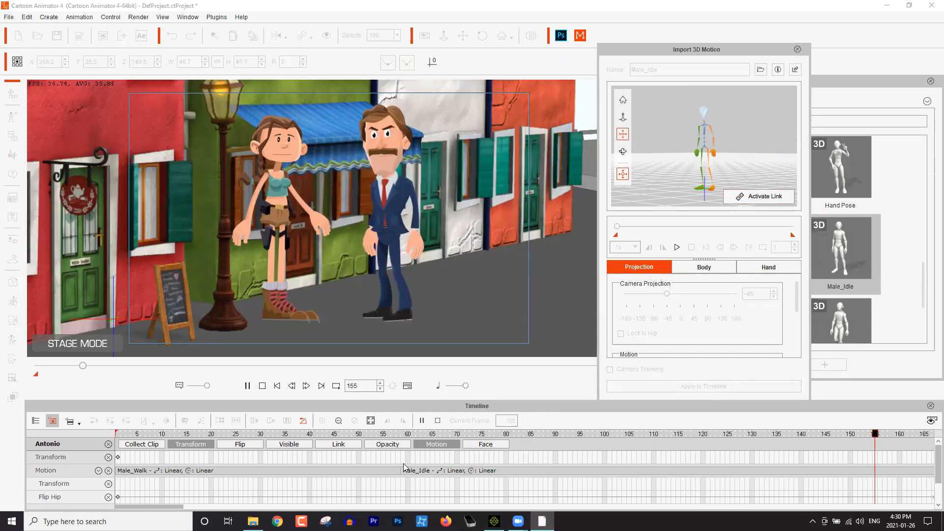
{"action": "left_click", "coordinate": [214, 506]}
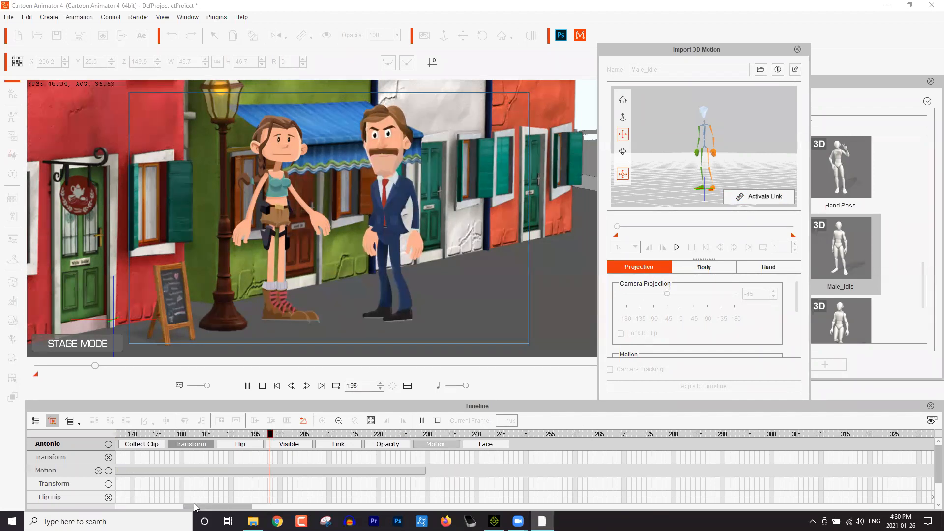
{"action": "key", "text": "space"}
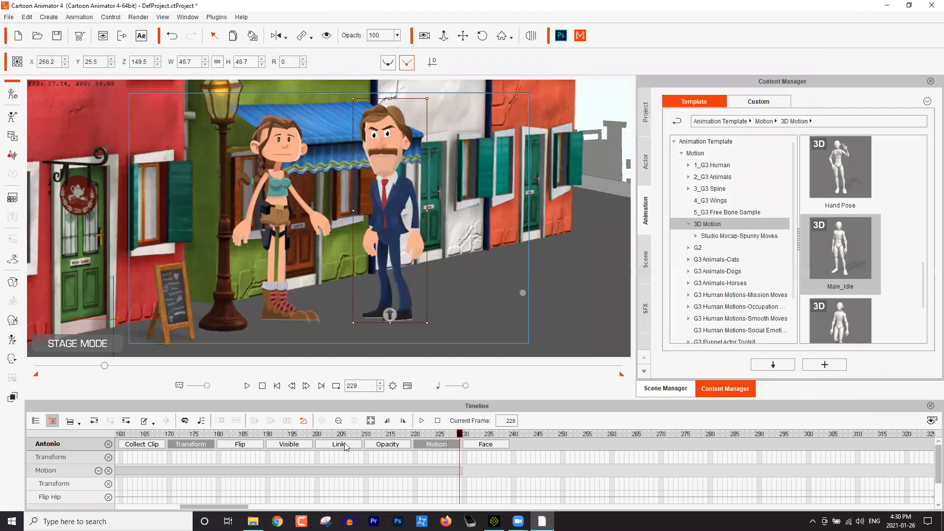
Select the anchorman's motion clips near frame 58 and play the transition from Male_Walk into Male_Idle
{"action": "scroll", "coordinate": [344, 443], "scroll_direction": "left", "scroll_amount": 5}
{"action": "mouse_move", "coordinate": [398, 434]}
{"action": "left_mouse_down"}
{"action": "mouse_move", "coordinate": [386, 434]}
{"action": "mouse_move", "coordinate": [395, 433]}
{"action": "left_mouse_up"}
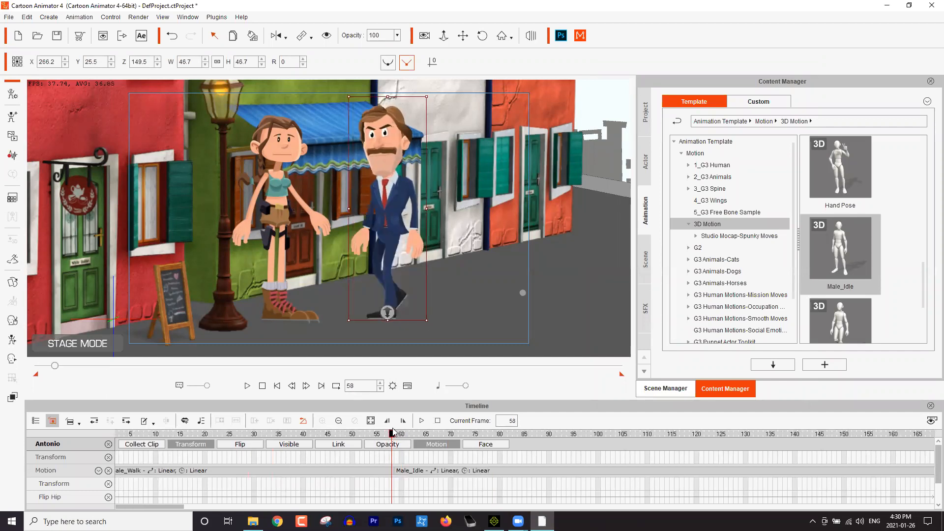
{"action": "left_click", "coordinate": [388, 472]}
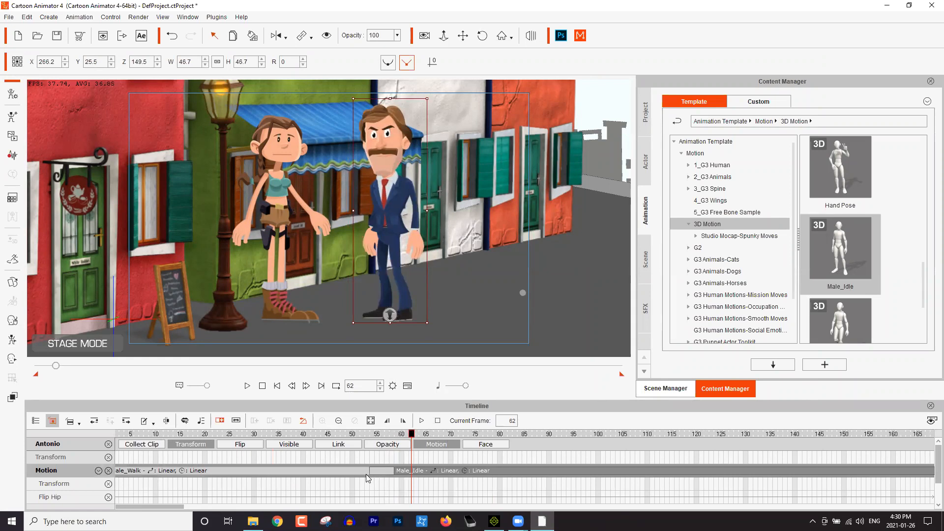
{"action": "left_click", "coordinate": [370, 435]}
{"action": "left_click_drag", "start_coordinate": [371, 436], "coordinate": [318, 440]}
{"action": "key", "text": "space"}
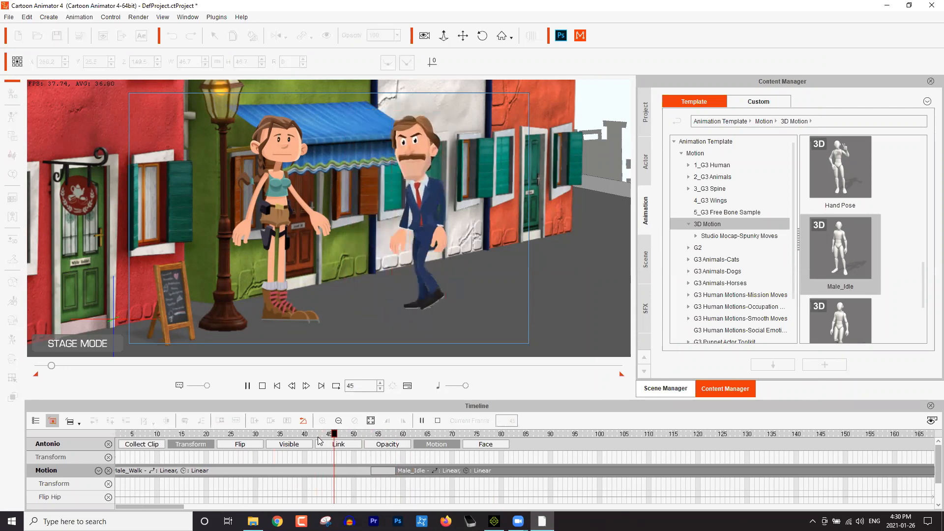
{"action": "key", "text": "space"}
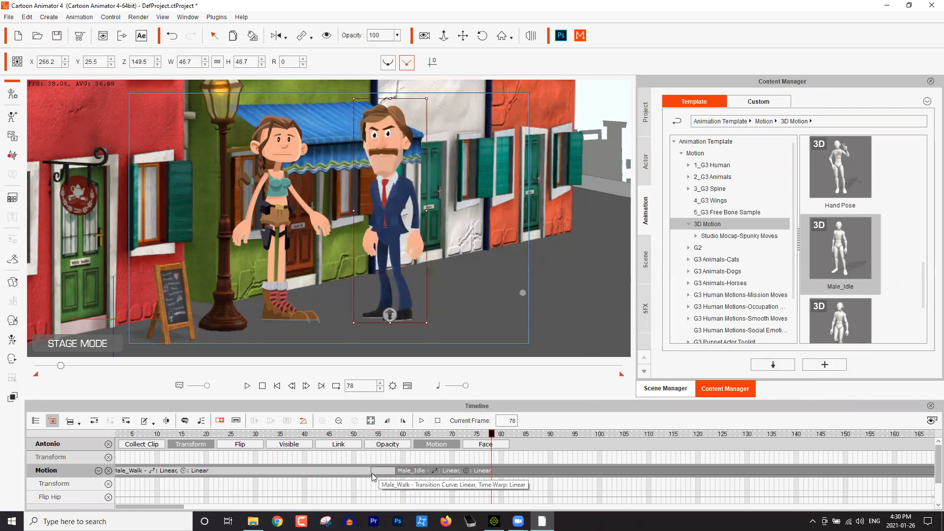
Adjust the blend between Male_Walk and Male_Idle to start at about frame 53, and replay the transition up to the idle's start
{"action": "left_click_drag", "start_coordinate": [371, 471], "coordinate": [384, 471]}
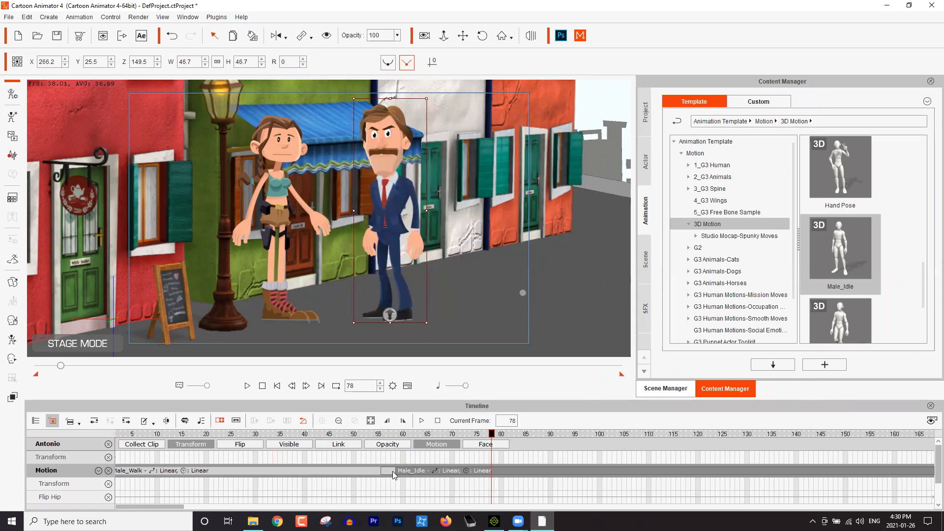
{"action": "left_click_drag", "start_coordinate": [381, 471], "coordinate": [364, 472]}
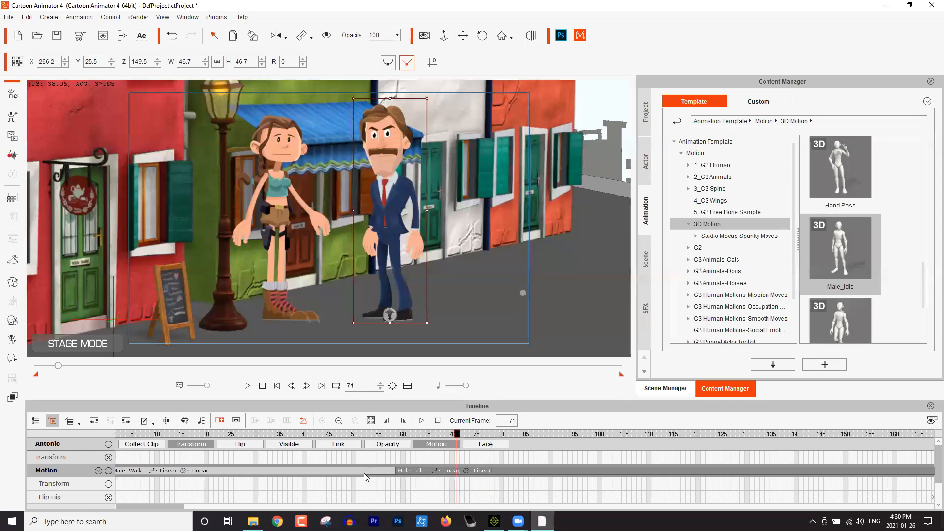
{"action": "left_click", "coordinate": [373, 434]}
{"action": "key", "text": "space"}
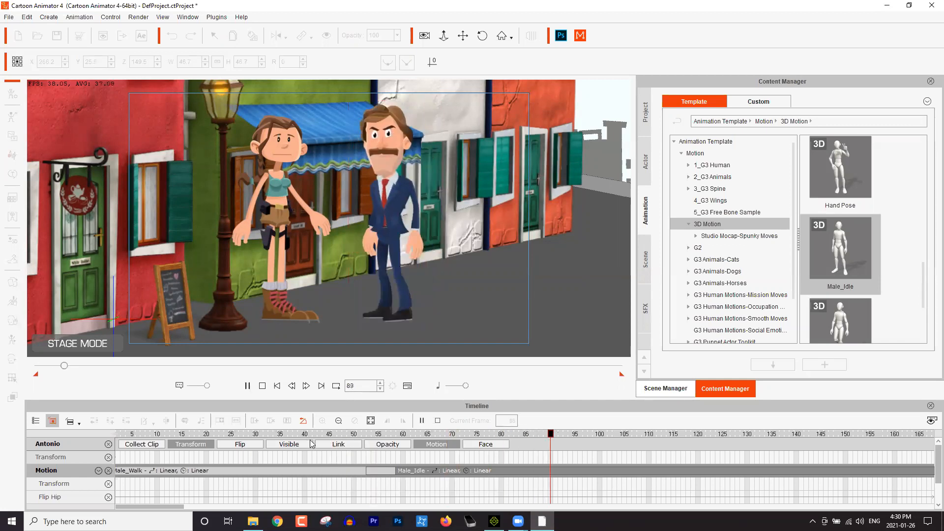
{"action": "key", "text": "space"}
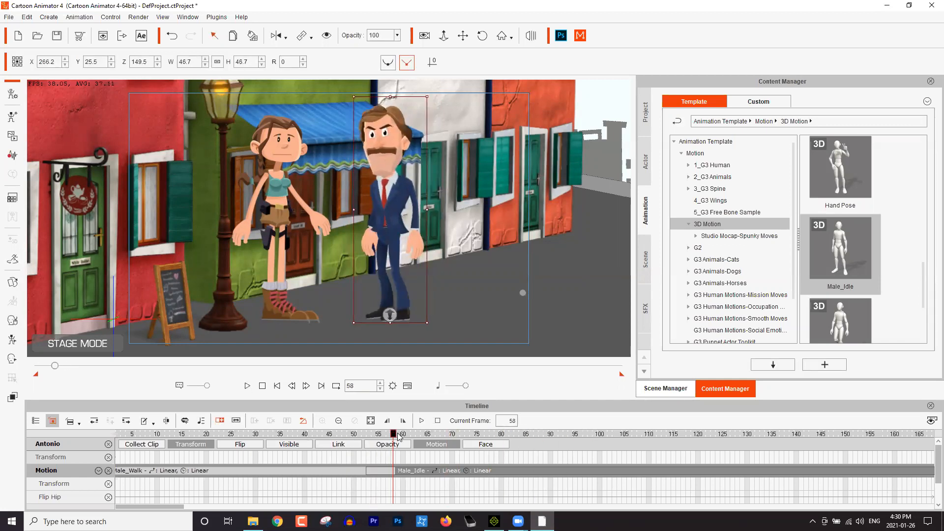
{"action": "left_click", "coordinate": [398, 435]}
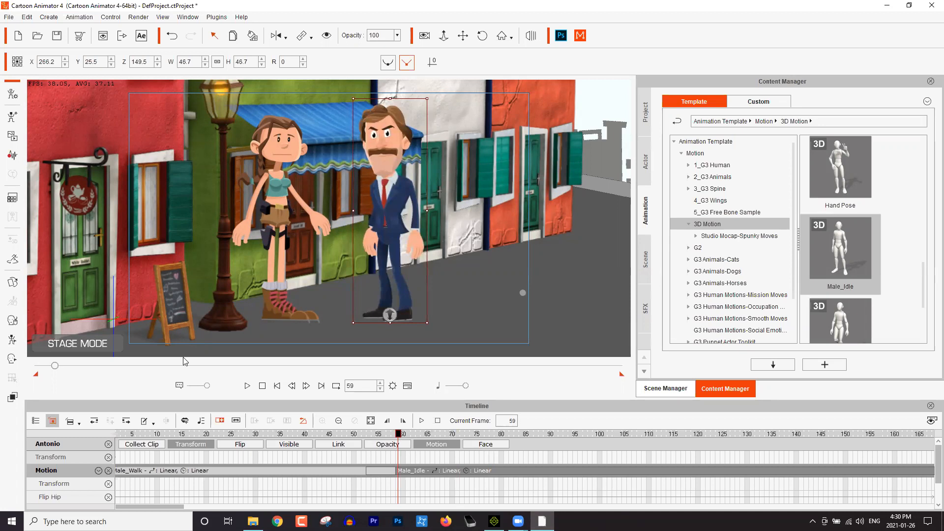
At frame 1, swap the anchorman's RHand sprite for the microphone-holding hand 109-mic-4 in the Sprite Editor
{"action": "left_click_drag", "start_coordinate": [56, 365], "coordinate": [36, 368]}
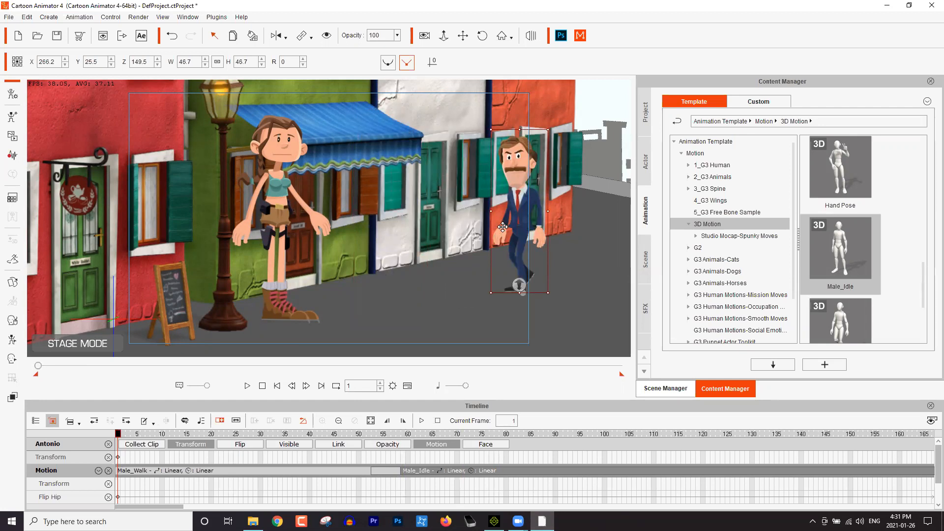
{"action": "left_click", "coordinate": [9, 285]}
{"action": "double_click", "coordinate": [499, 233]}
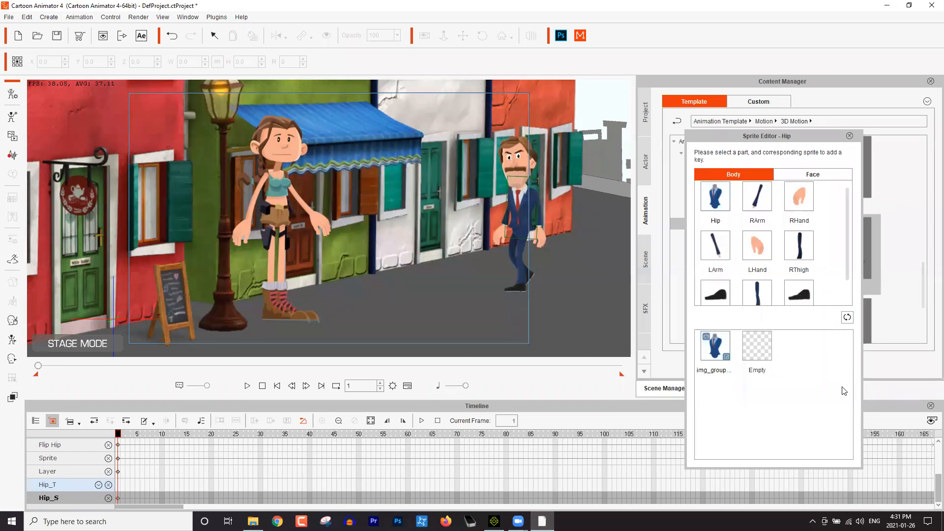
{"action": "left_click", "coordinate": [764, 370]}
{"action": "scroll", "coordinate": [763, 369], "scroll_direction": "down", "scroll_amount": 6}
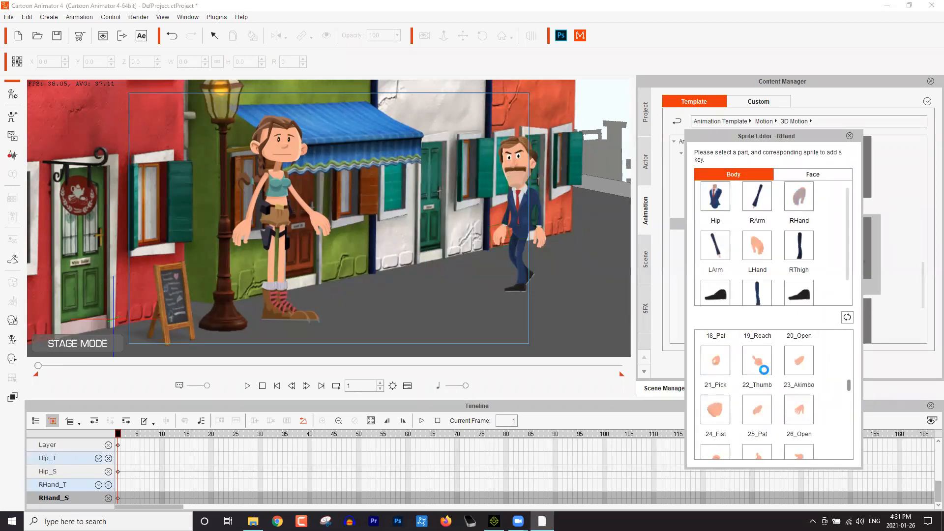
{"action": "scroll", "coordinate": [763, 370], "scroll_direction": "down", "scroll_amount": 3}
{"action": "left_click", "coordinate": [750, 361]}
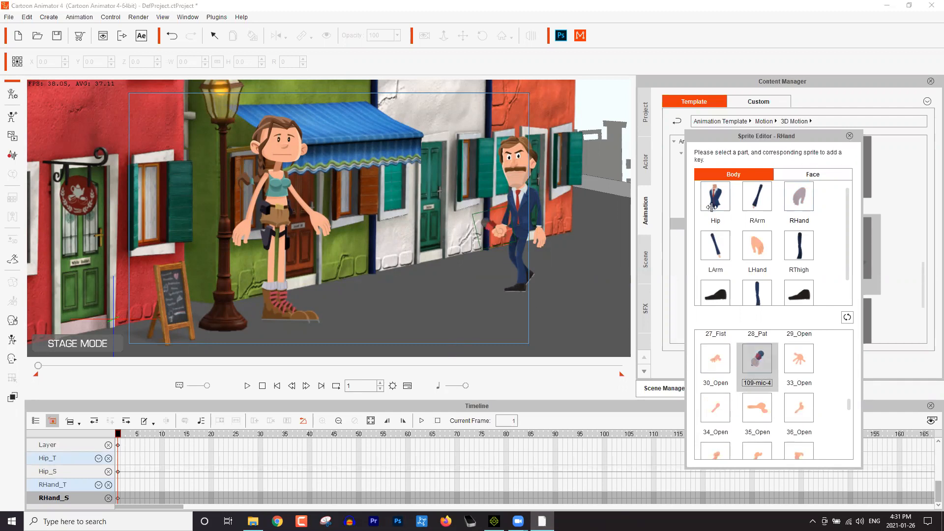
{"action": "key", "text": "Escape"}
Play the walk to frame 69 to check the microphone hand, and bring the Motion track back into view
{"action": "left_click", "coordinate": [247, 386]}
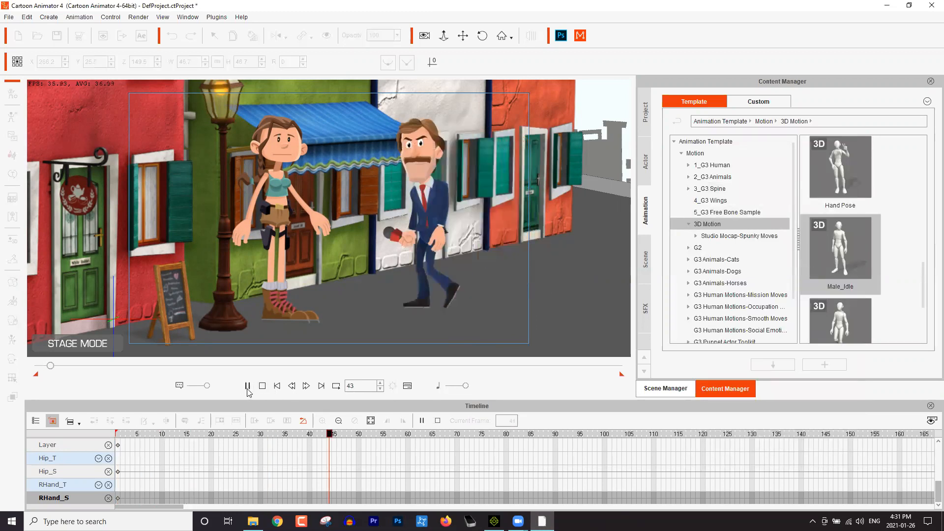
{"action": "left_click", "coordinate": [453, 466]}
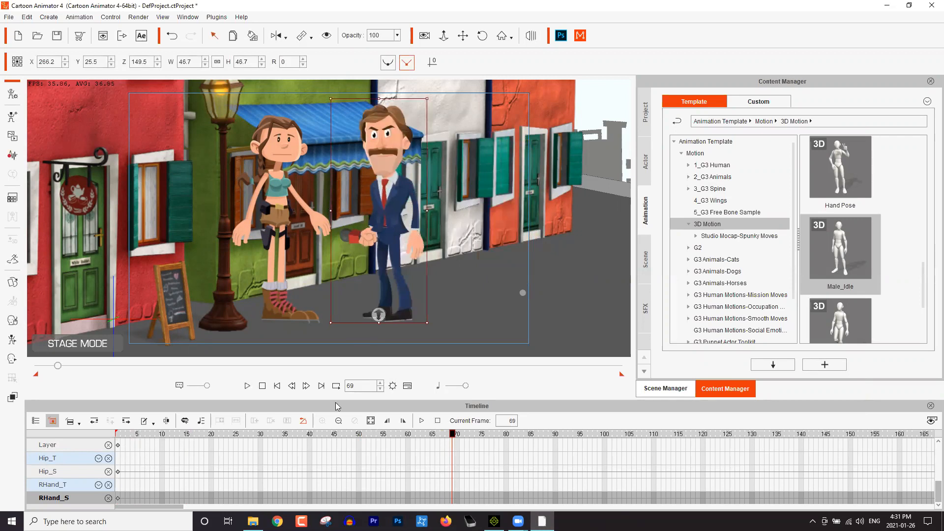
{"action": "scroll", "coordinate": [325, 462], "scroll_direction": "up", "scroll_amount": 5}
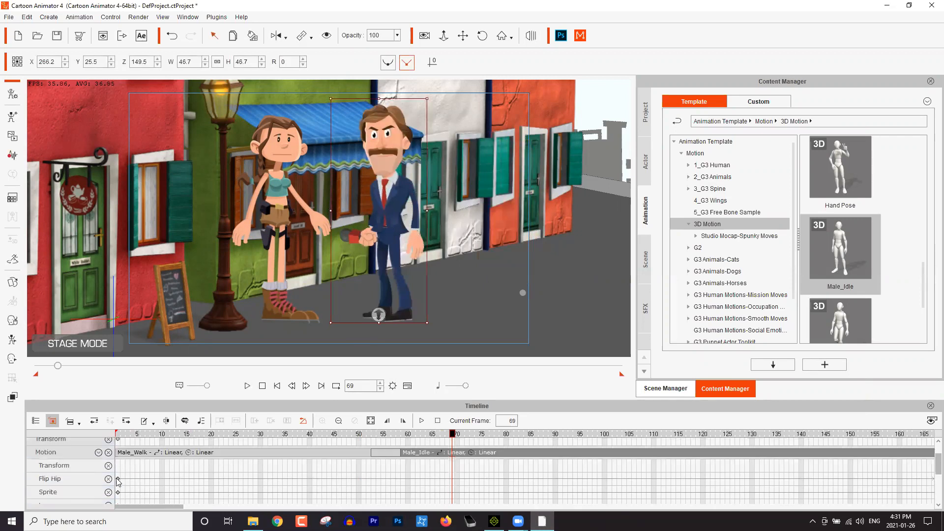
At frame 59, give the anchorman the text-to-speech line "Hi there, I'm interviewing street dancers. Can I see your moves?"
{"action": "left_click_drag", "start_coordinate": [414, 435], "coordinate": [403, 439]}
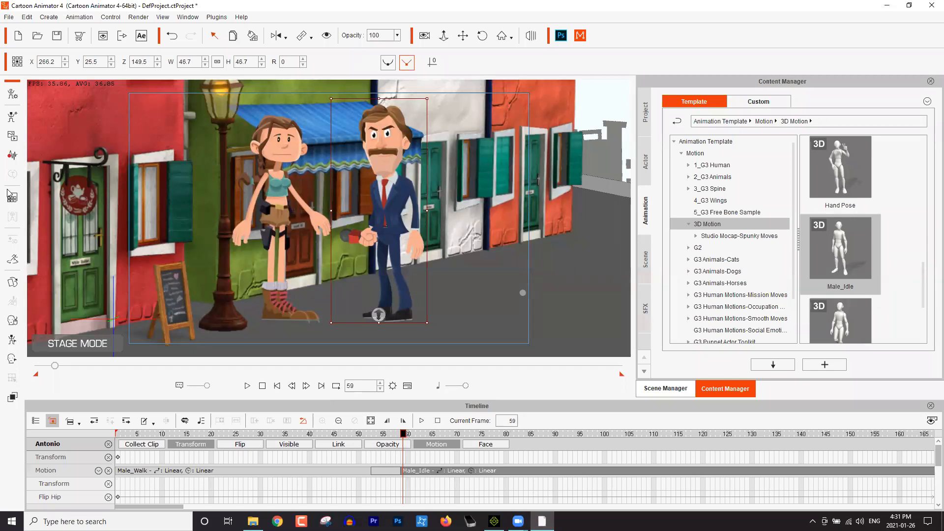
{"action": "left_click", "coordinate": [12, 156]}
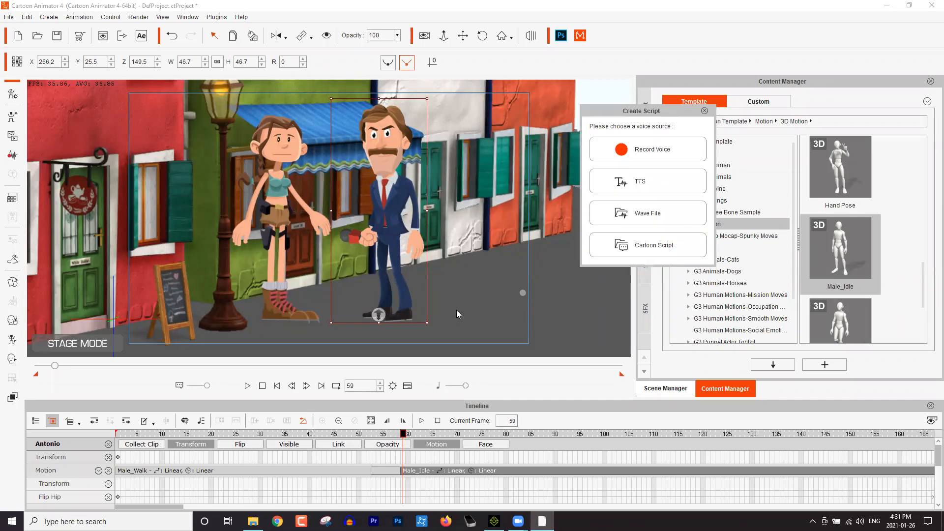
{"action": "left_click", "coordinate": [653, 184]}
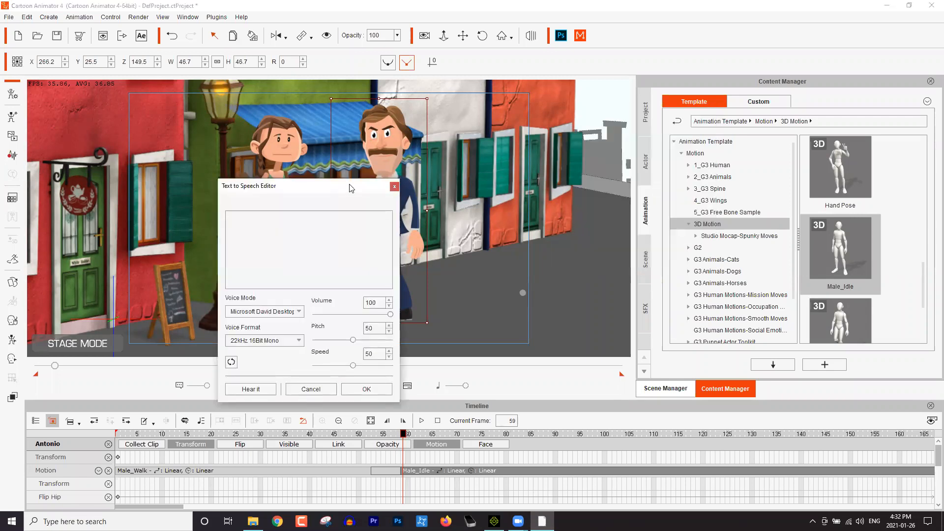
{"action": "type", "text": "Hi there, "}
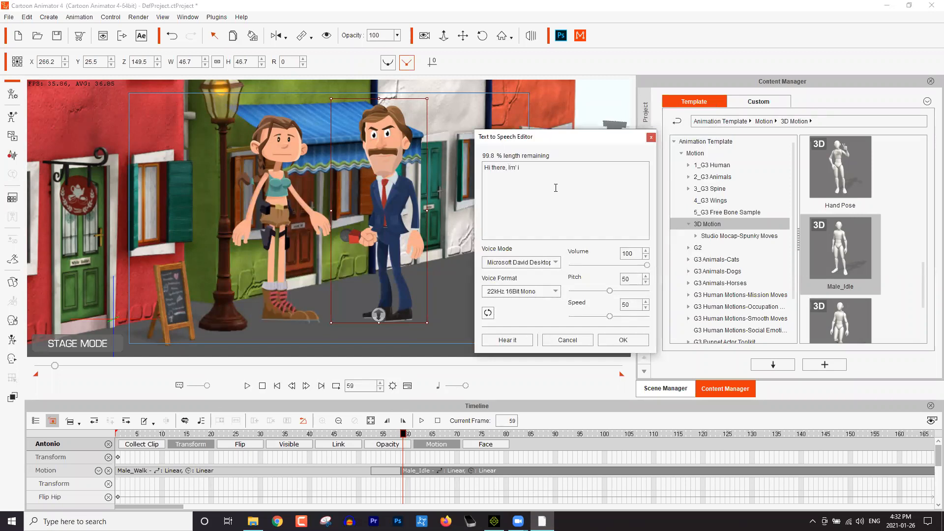
{"action": "type", "text": "I'm interviewing street dancers.  Can I see your moves?"}
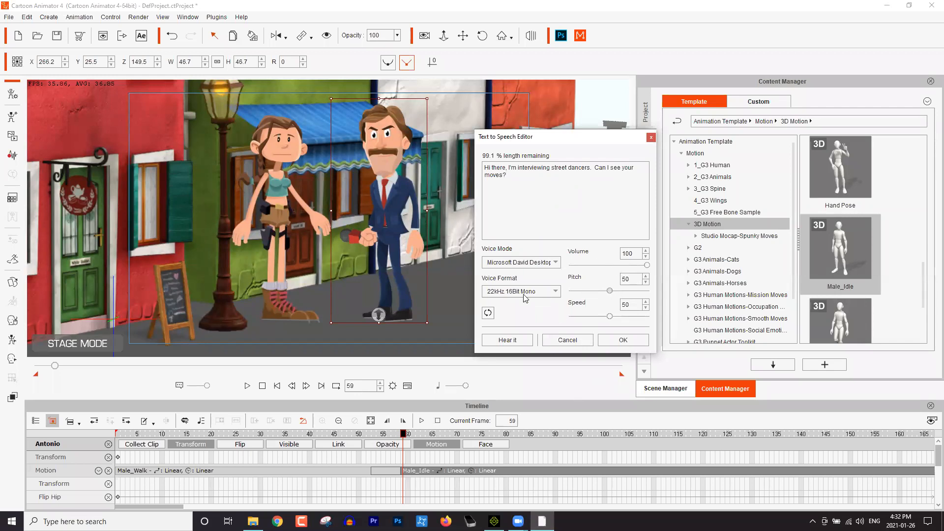
{"action": "left_click", "coordinate": [623, 340]}
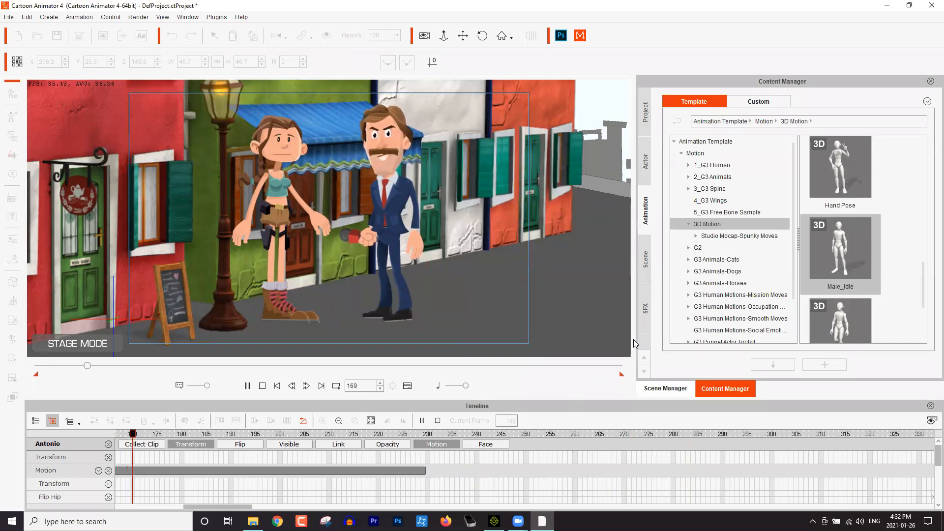
{"action": "key", "text": "space"}
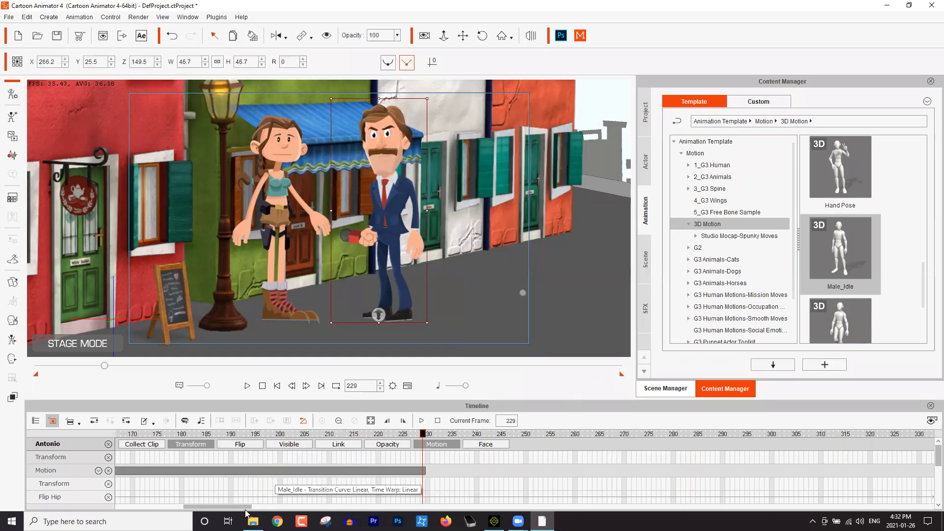
Show the anchorman's Face tracks, examine the voice clip around frames 56 to 65, and expand the Facial Clip track at frame 59
{"action": "left_click_drag", "start_coordinate": [241, 507], "coordinate": [184, 507]}
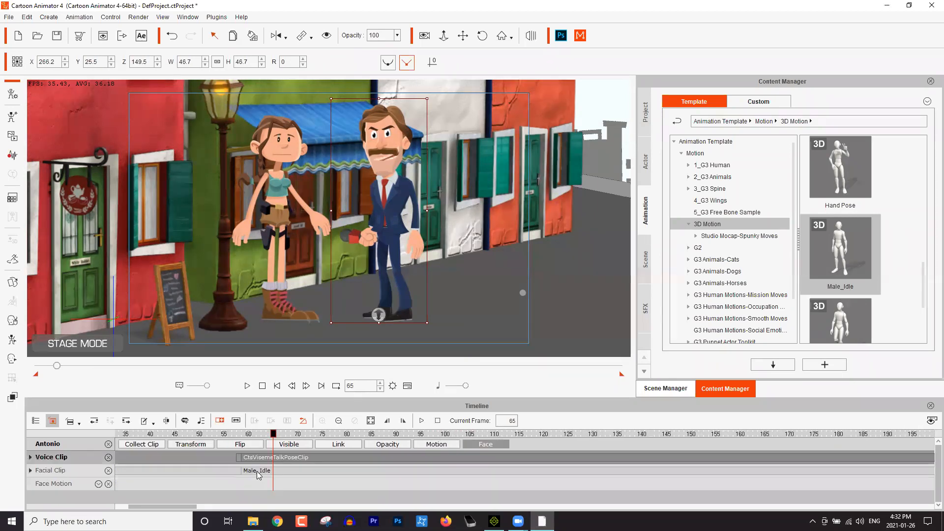
{"action": "left_click", "coordinate": [244, 434]}
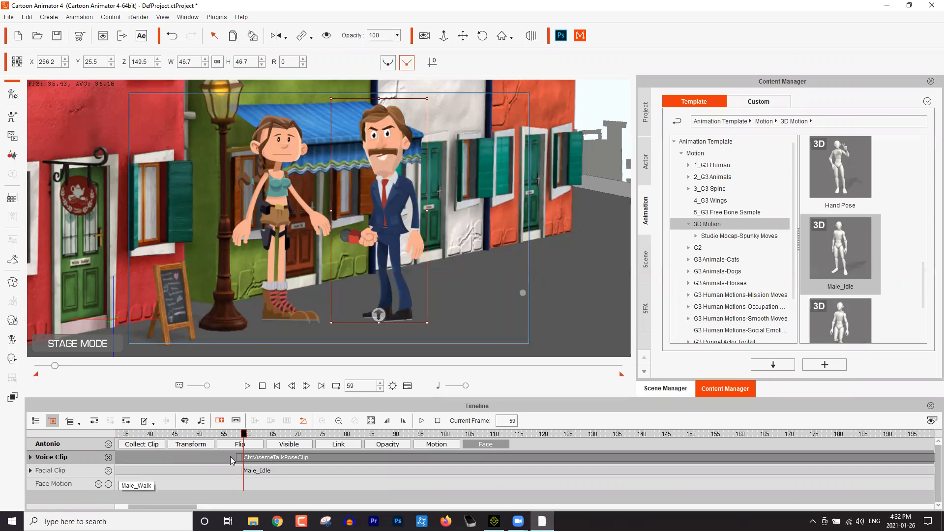
{"action": "left_click_drag", "start_coordinate": [244, 435], "coordinate": [229, 435]}
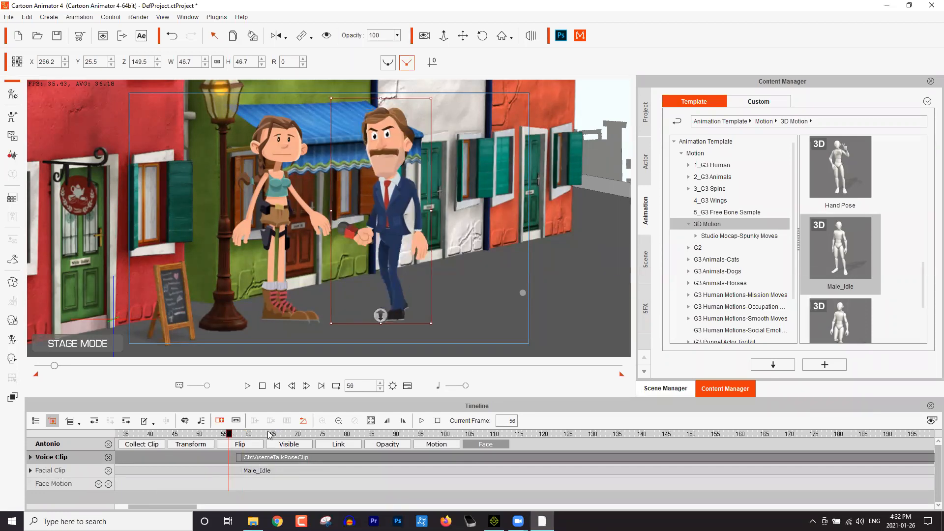
{"action": "left_click", "coordinate": [244, 434]}
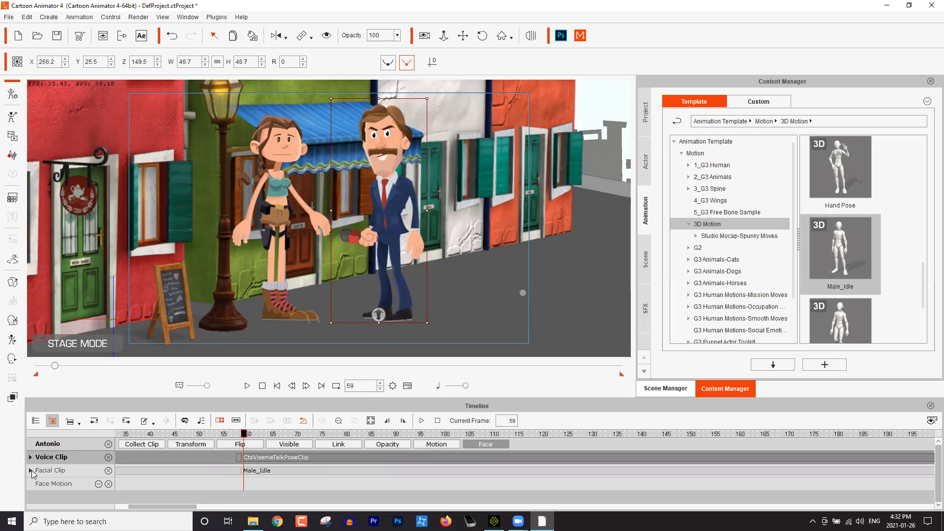
{"action": "left_click", "coordinate": [31, 470]}
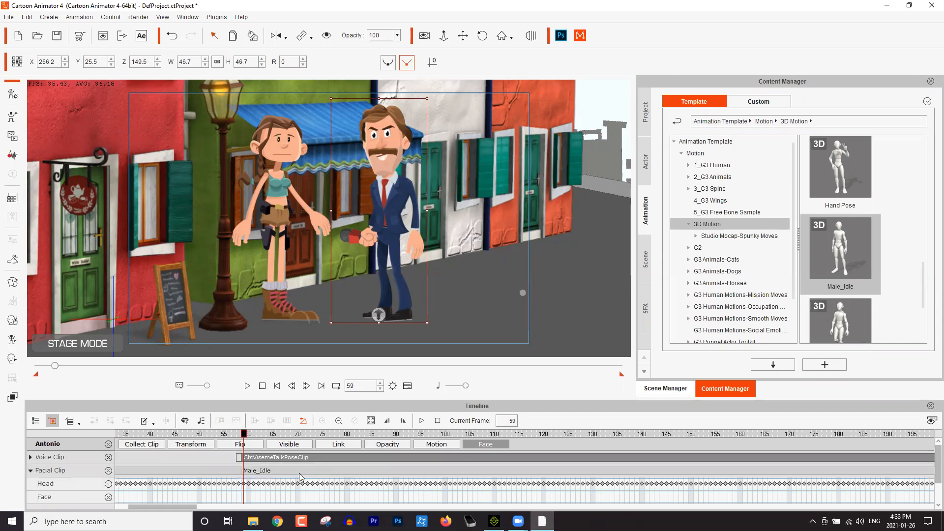
{"action": "scroll", "coordinate": [299, 477], "scroll_direction": "down", "scroll_amount": 1}
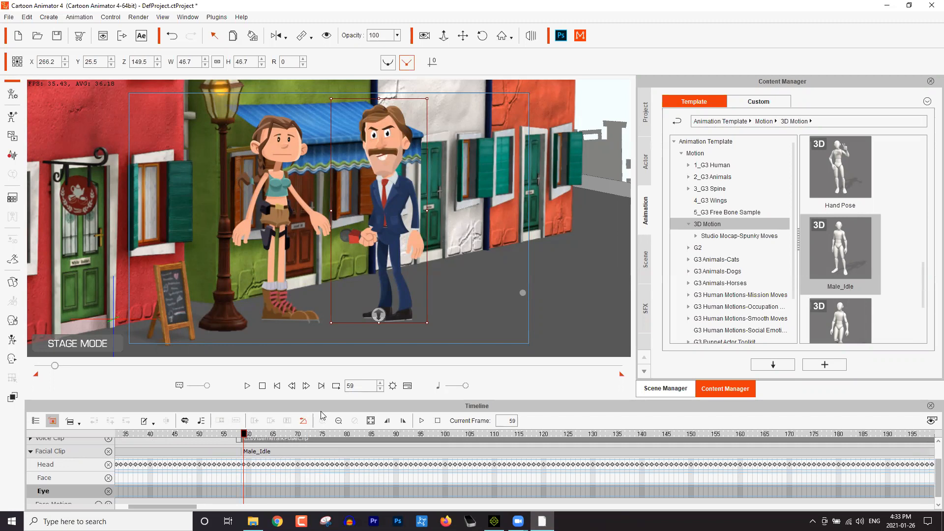
Open Face Puppet for the anchorman at frame 59 and preview the first full-face control with head movement
{"action": "left_click", "coordinate": [12, 320]}
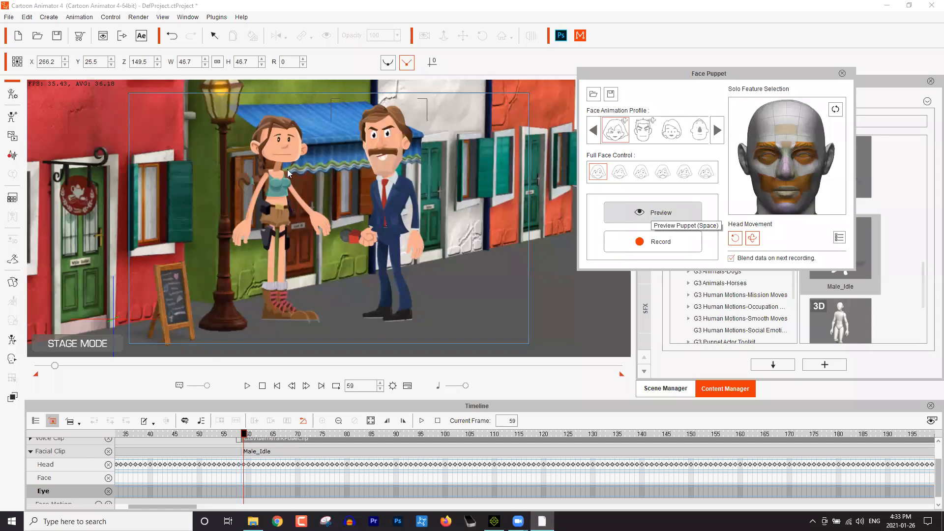
{"action": "left_click", "coordinate": [634, 213]}
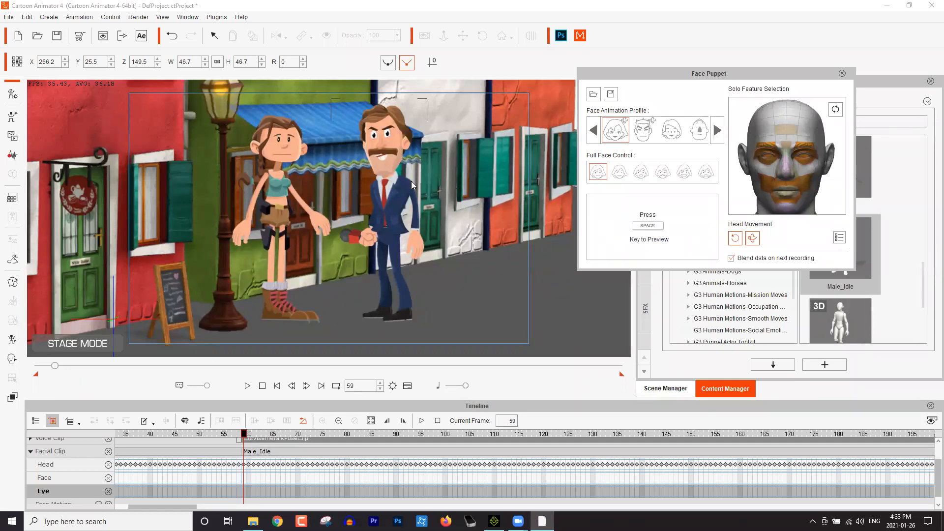
{"action": "key", "text": "space"}
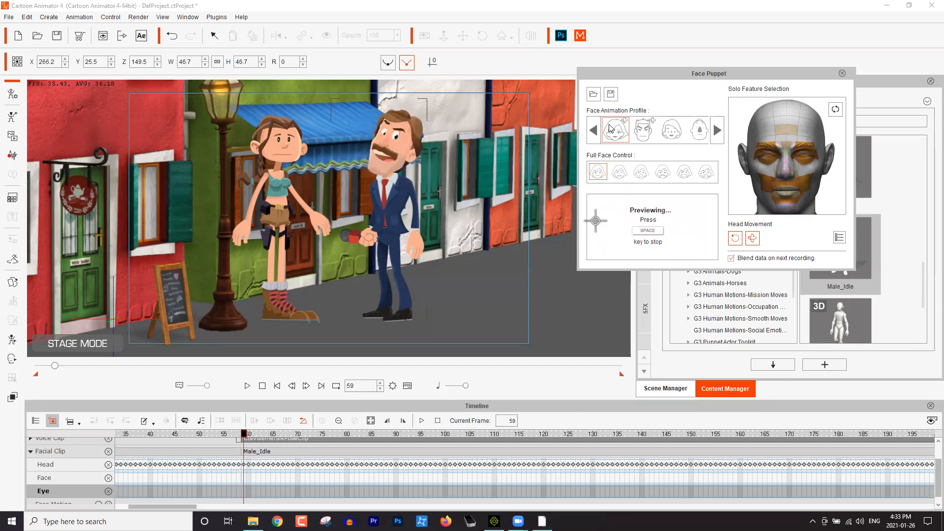
{"action": "key", "text": "space"}
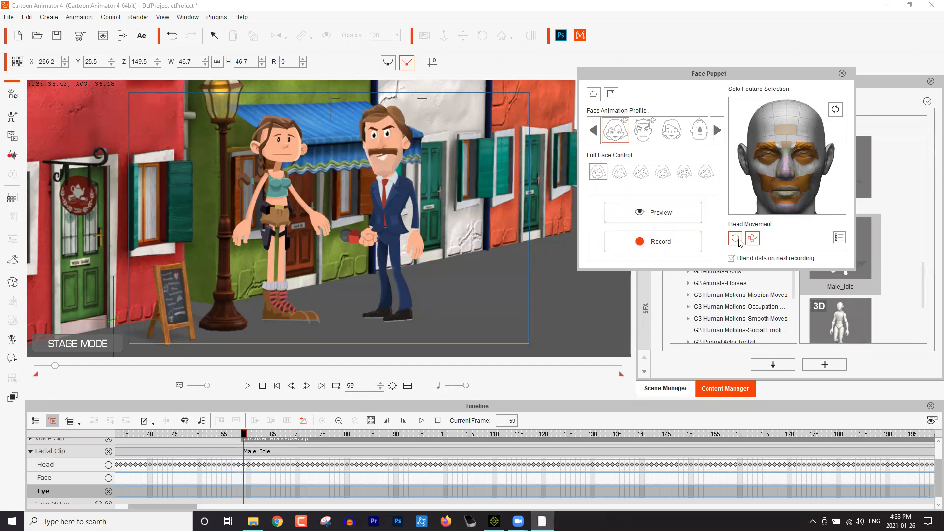
Turn off head rotation in Face Puppet and preview the anchorman's face animation without it
{"action": "left_click", "coordinate": [737, 240]}
{"action": "left_click", "coordinate": [609, 210]}
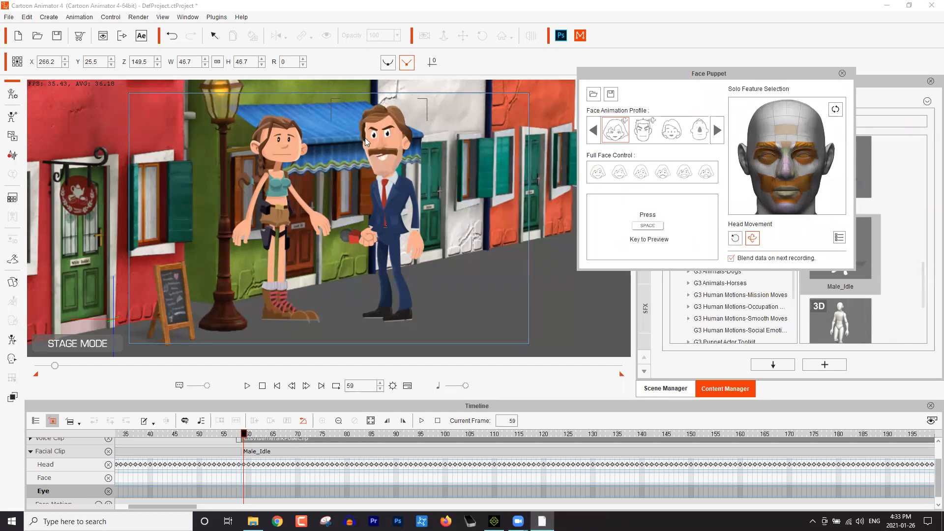
{"action": "key", "text": "space"}
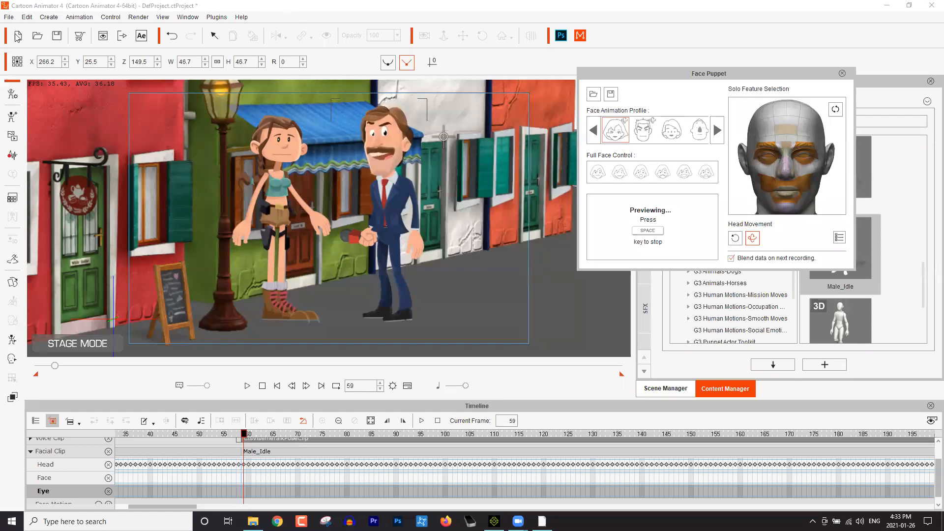
Stop the Face Puppet preview, show the feature weight list, and set the head's Horizontal Rotation weight to 100
{"action": "key", "text": "space"}
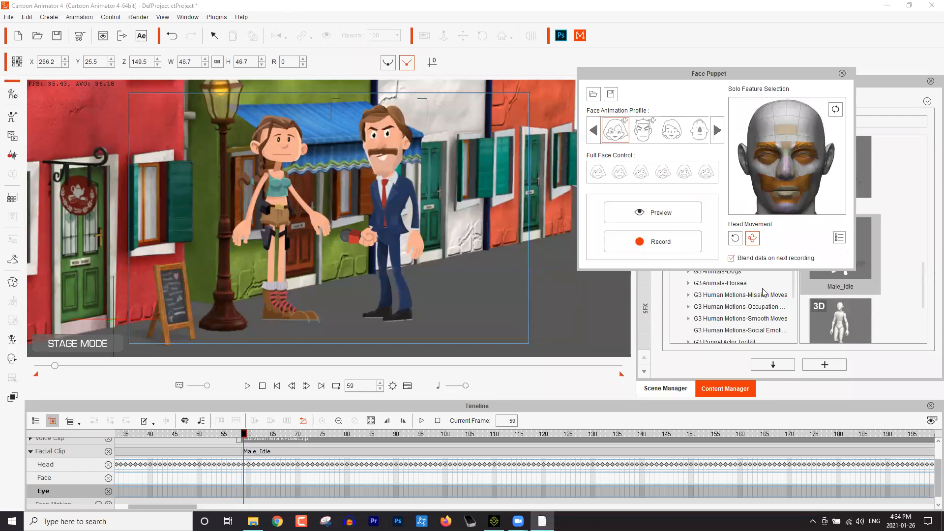
{"action": "left_click", "coordinate": [838, 238]}
{"action": "left_click_drag", "start_coordinate": [740, 74], "coordinate": [643, 68]}
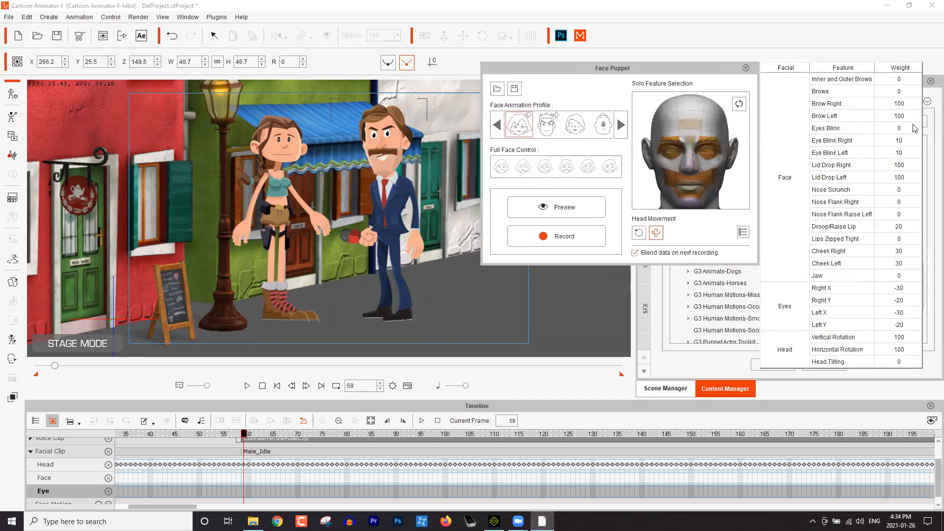
{"action": "double_click", "coordinate": [905, 348]}
{"action": "type", "text": "100"}
{"action": "key", "text": "Return"}
{"action": "double_click", "coordinate": [907, 349]}
Record a Face Puppet performance for the anchorman from frame 59 to frame 229, with head movement
{"action": "left_click", "coordinate": [698, 214]}
{"action": "left_click", "coordinate": [574, 206]}
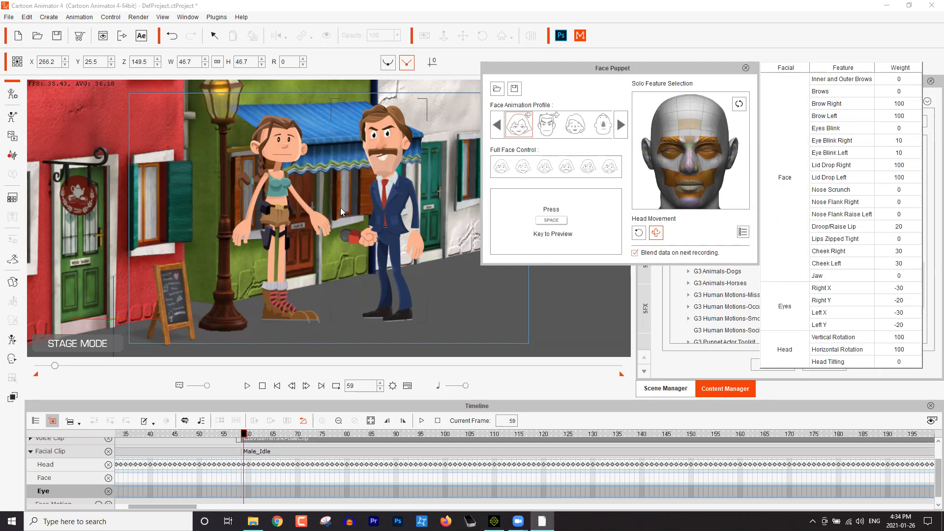
{"action": "key", "text": "space"}
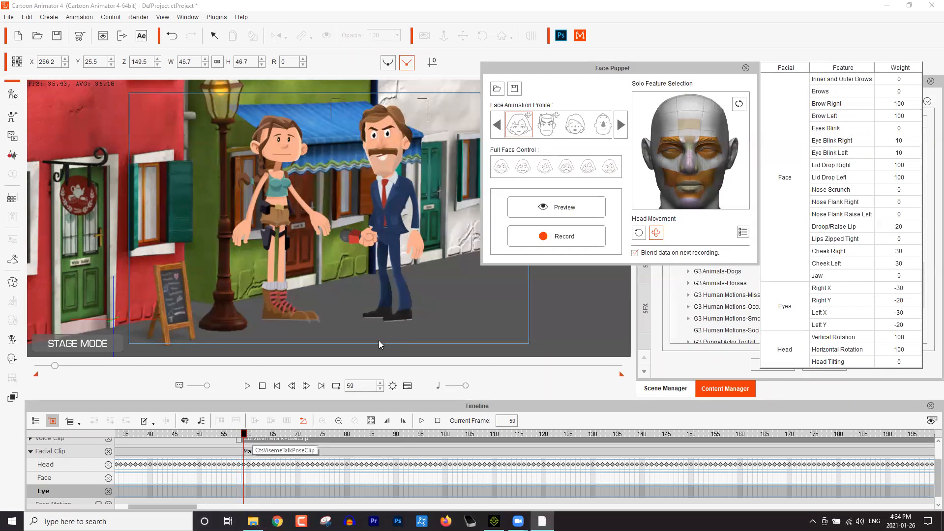
{"action": "left_click", "coordinate": [570, 239]}
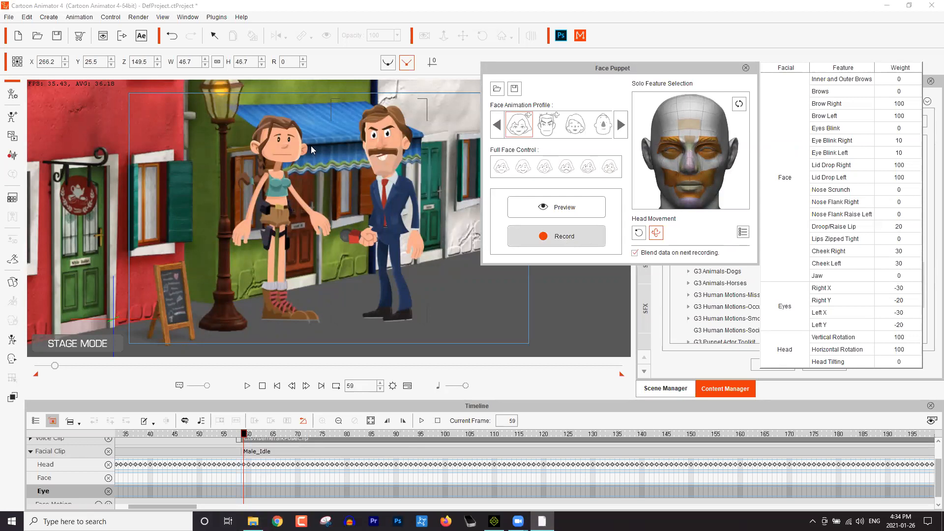
{"action": "key", "text": "space"}
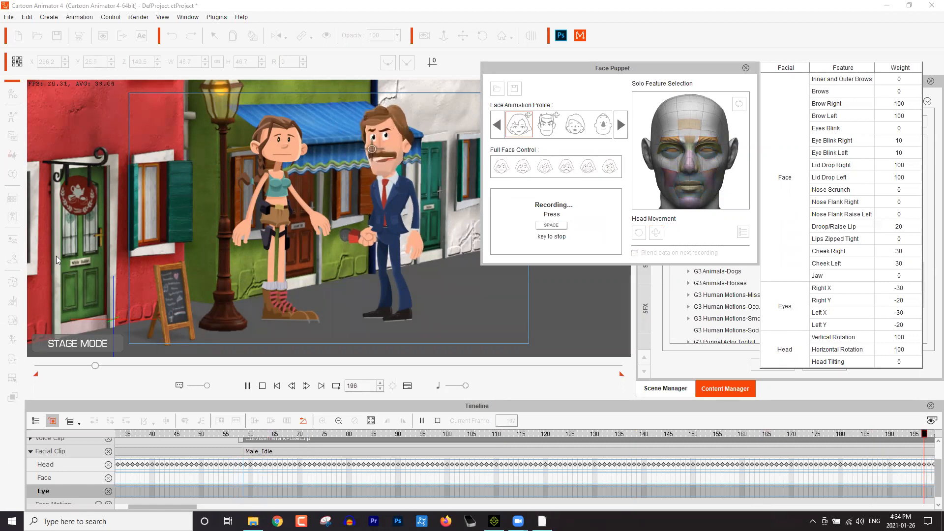
{"action": "key", "text": "space"}
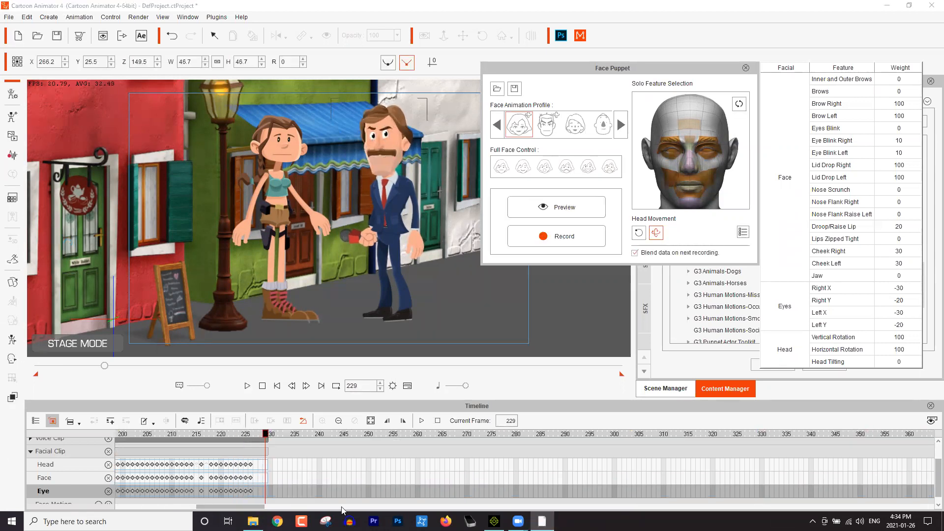
Play back the anchorman's recorded face animation from frame 54, examine the start of the Puppet Clip, and close Face Puppet
{"action": "left_click_drag", "start_coordinate": [255, 506], "coordinate": [221, 506]}
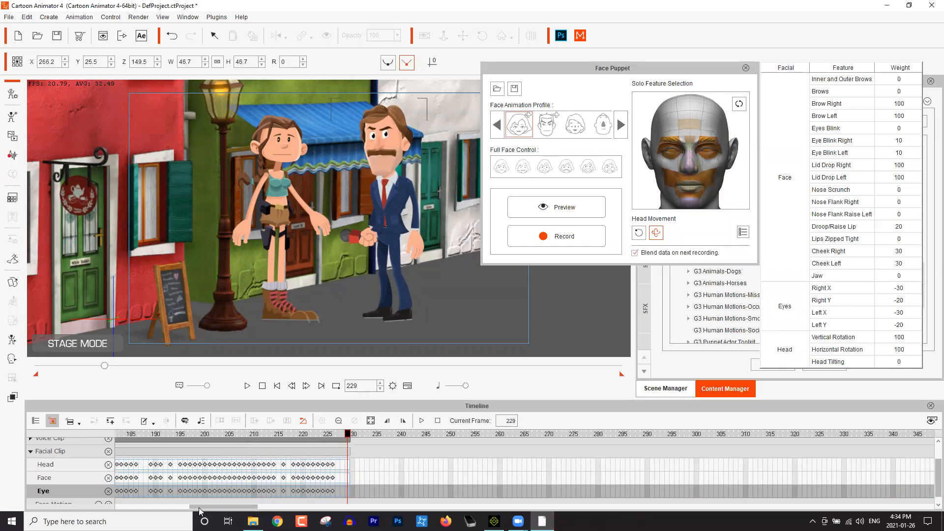
{"action": "scroll", "coordinate": [204, 432], "scroll_direction": "up", "scroll_amount": 5}
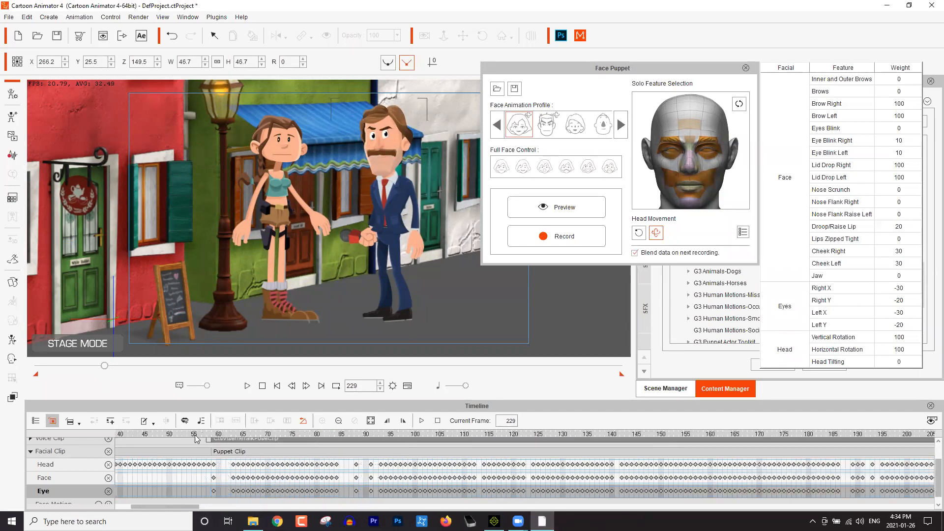
{"action": "left_click", "coordinate": [187, 435]}
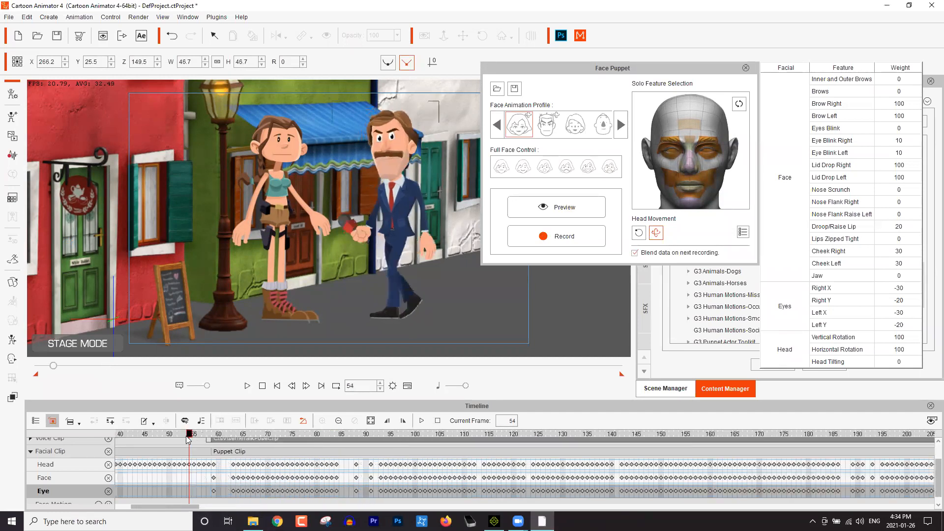
{"action": "key", "text": "space"}
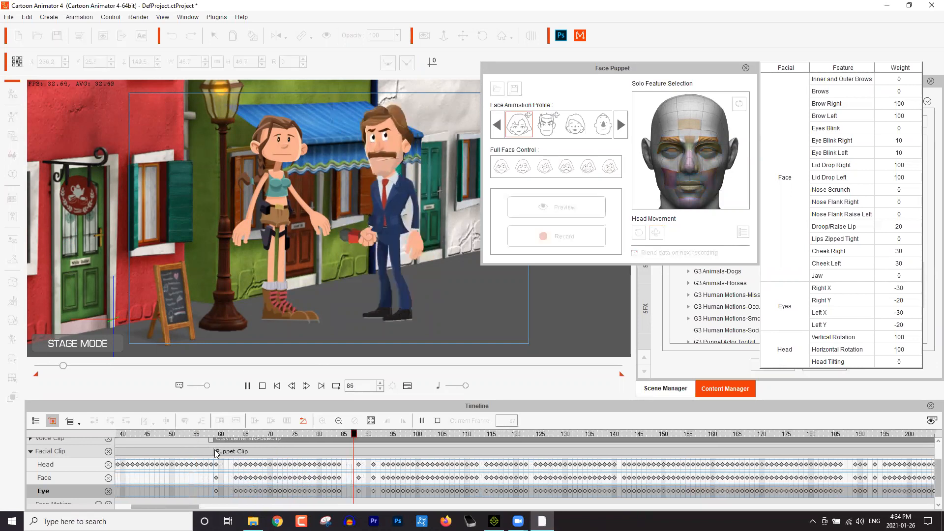
{"action": "key", "text": "space"}
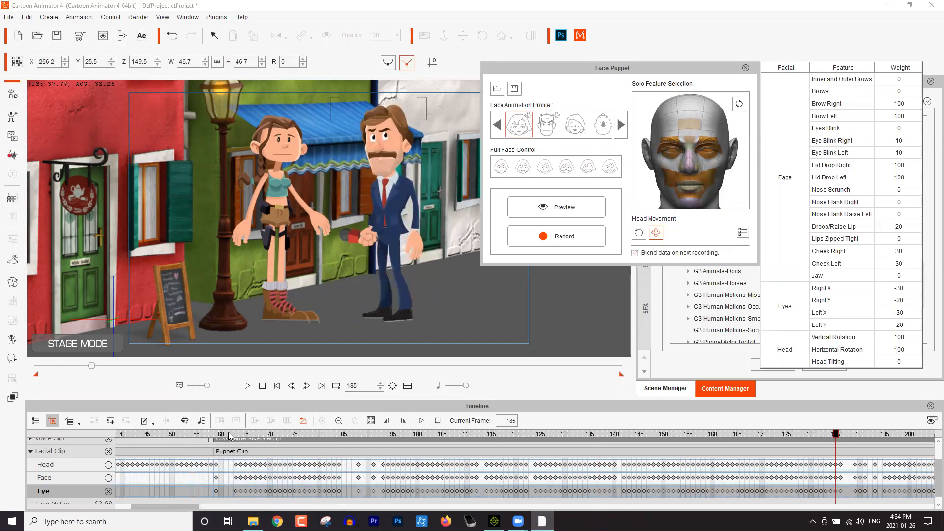
{"action": "left_click", "coordinate": [235, 434]}
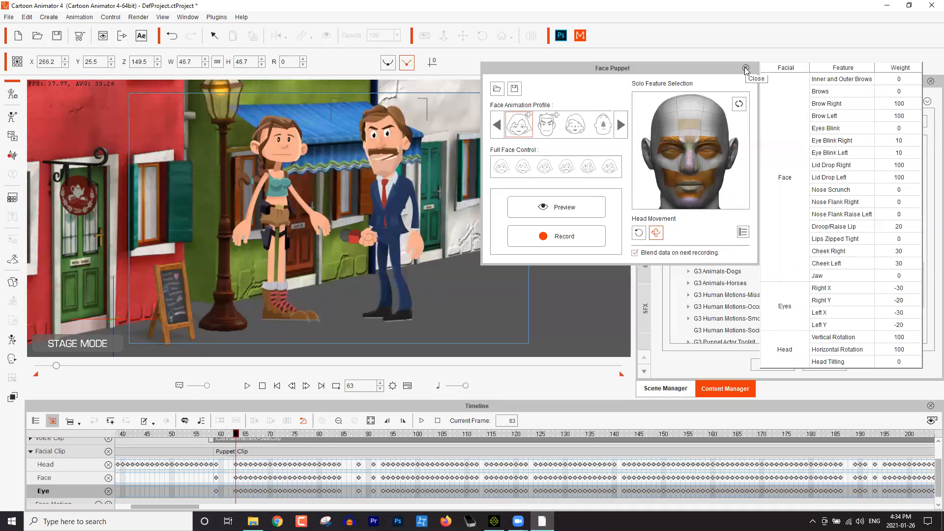
{"action": "left_click", "coordinate": [223, 435]}
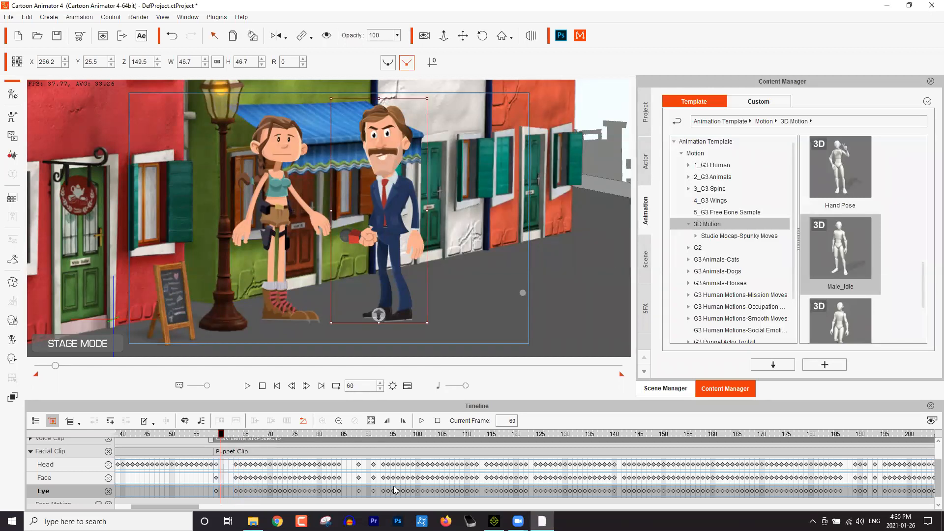
Delete the recorded keys on the Puppet Clip's Eye track, keeping only the one at frame 59
{"action": "scroll", "coordinate": [393, 486], "scroll_direction": "down", "scroll_amount": 3}
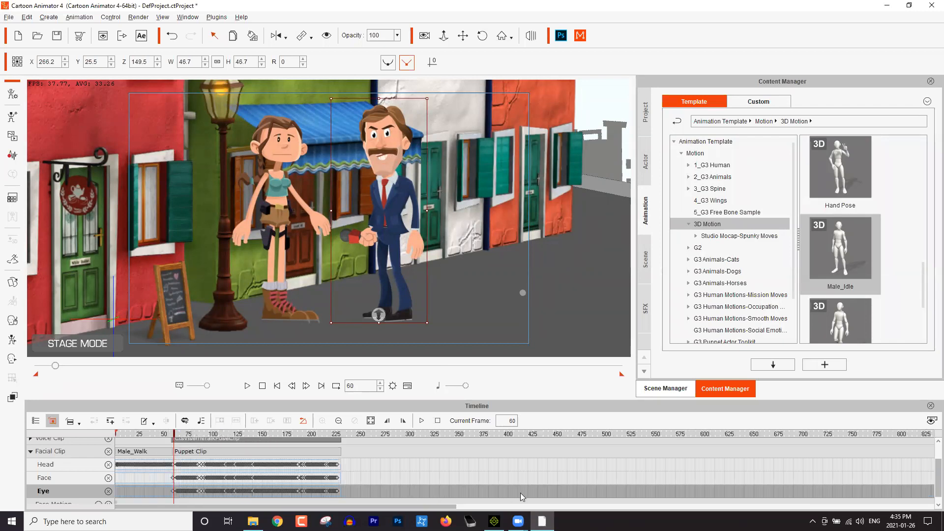
{"action": "scroll", "coordinate": [564, 494], "scroll_direction": "up", "scroll_amount": 2}
{"action": "left_click", "coordinate": [564, 493]}
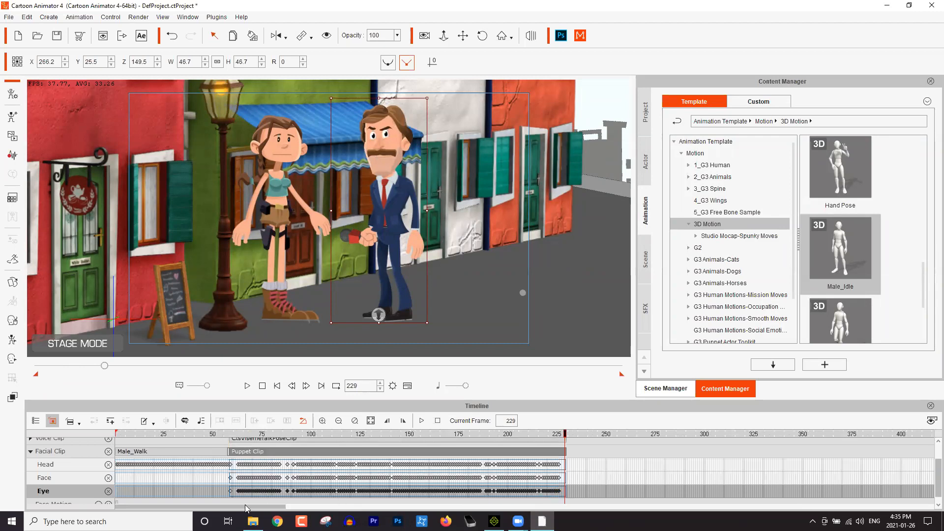
{"action": "key", "text": "Delete"}
{"action": "scroll", "coordinate": [234, 489], "scroll_direction": "up", "scroll_amount": 3}
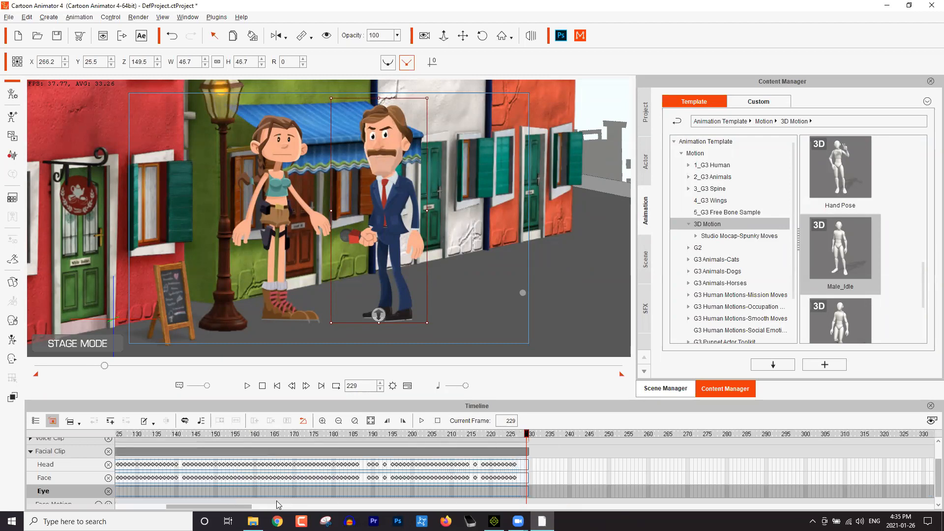
Open the Face Key Editor on the Eye key at frame 59, check the gaze up to frame 76, and close the editor
{"action": "scroll", "coordinate": [256, 489], "scroll_direction": "up", "scroll_amount": 4}
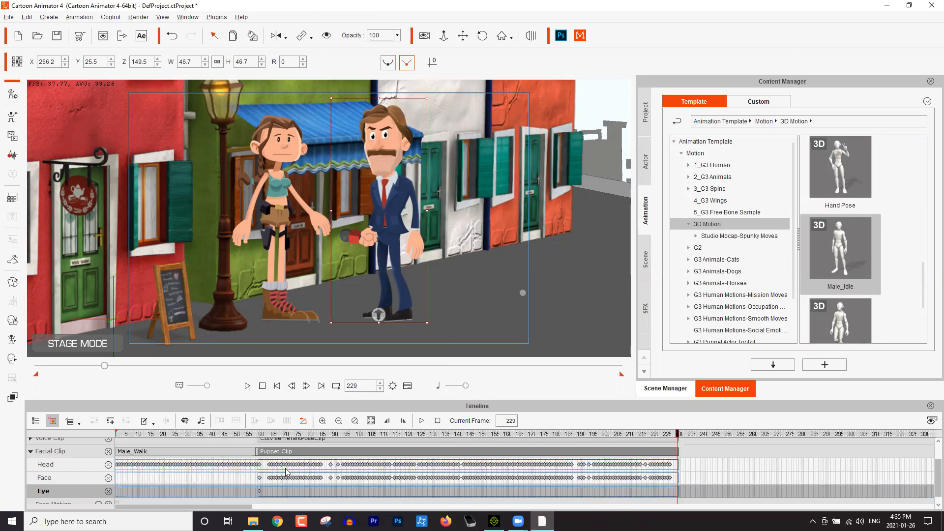
{"action": "left_click_drag", "start_coordinate": [186, 510], "coordinate": [137, 510]}
{"action": "left_click", "coordinate": [302, 434]}
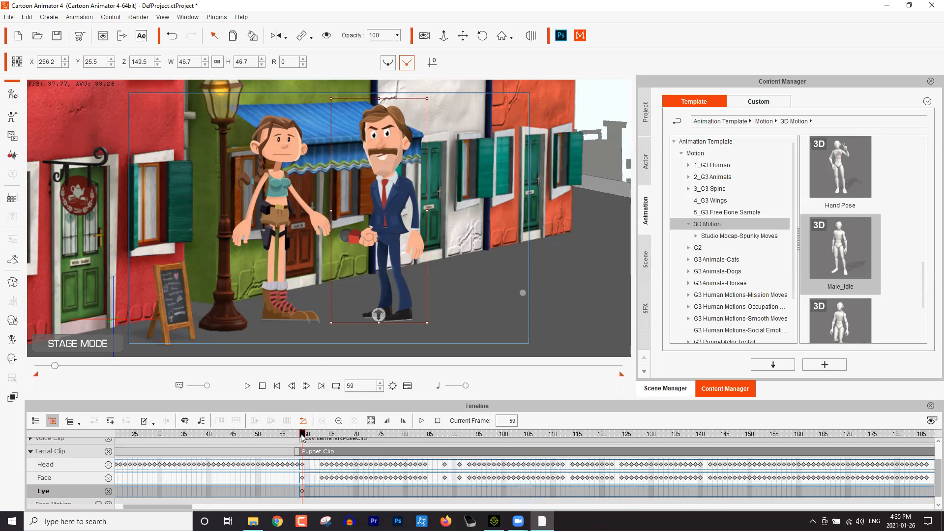
{"action": "left_click", "coordinate": [302, 491]}
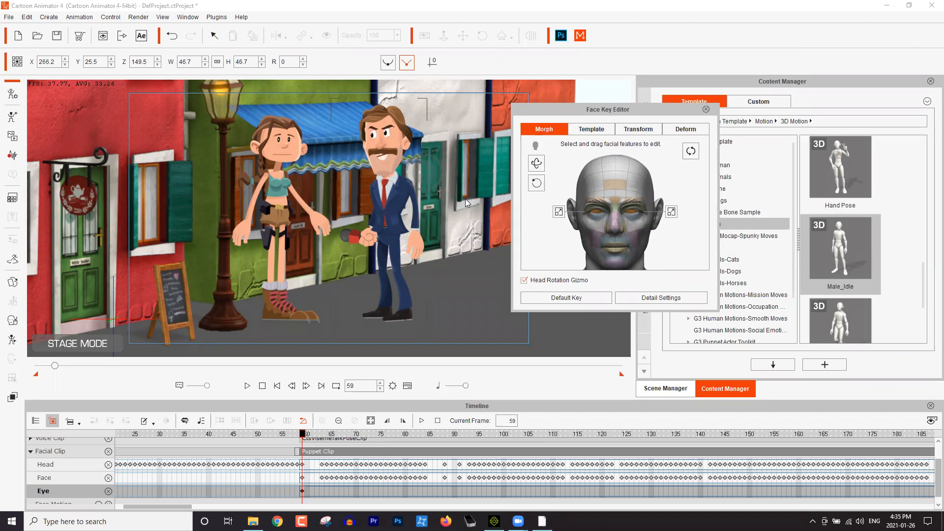
{"action": "left_click_drag", "start_coordinate": [303, 434], "coordinate": [328, 435]}
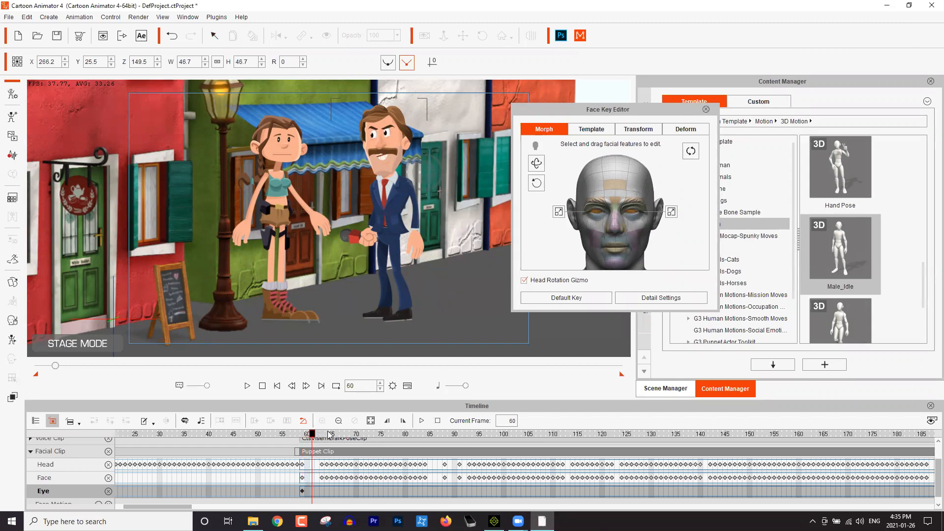
{"action": "left_click", "coordinate": [385, 433]}
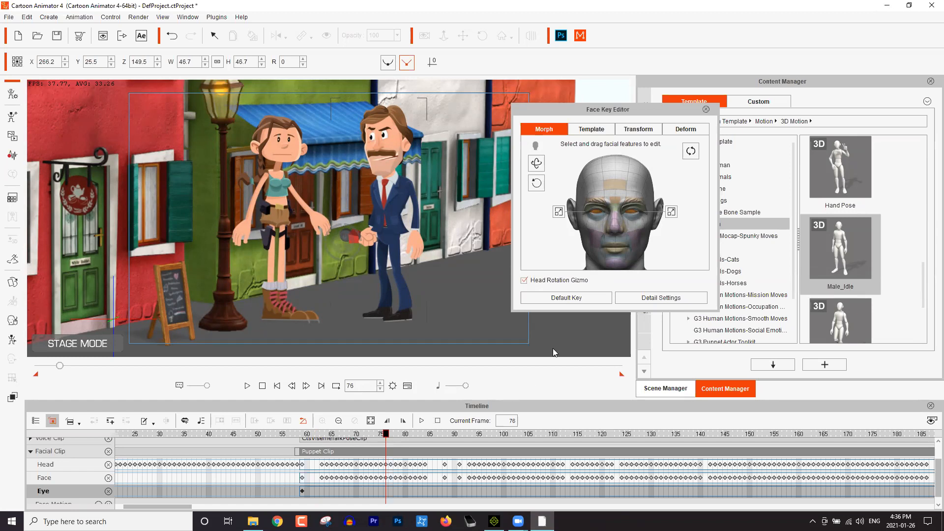
{"action": "left_click", "coordinate": [314, 433]}
{"action": "left_click_drag", "start_coordinate": [312, 433], "coordinate": [302, 433]}
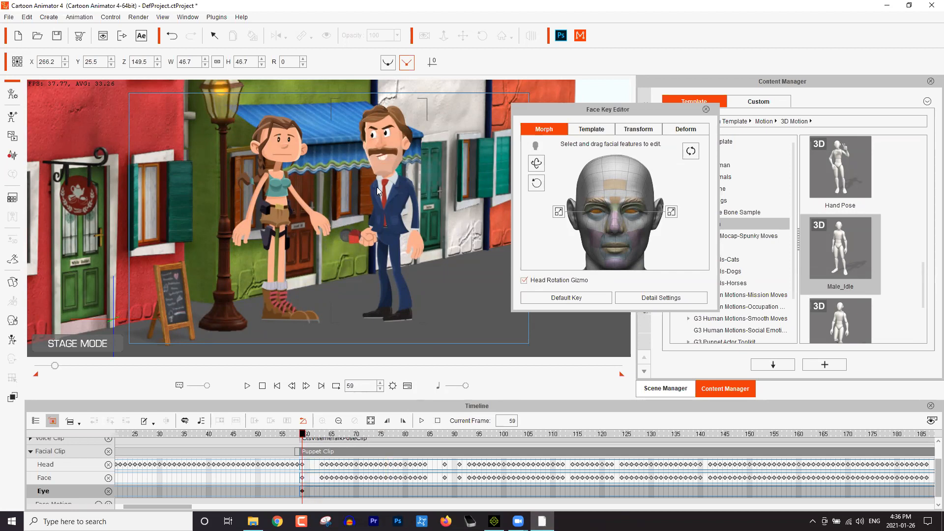
{"action": "left_click", "coordinate": [706, 107]}
Open the 2D Motion Key Editor for the anchorman, and show his Motion tracks in place of the Face tracks
{"action": "left_click", "coordinate": [13, 340]}
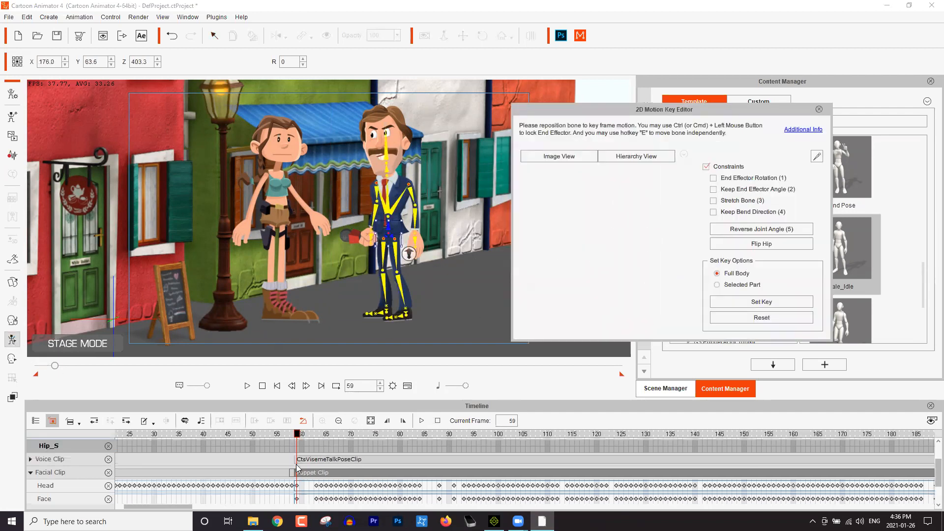
{"action": "left_click", "coordinate": [108, 473]}
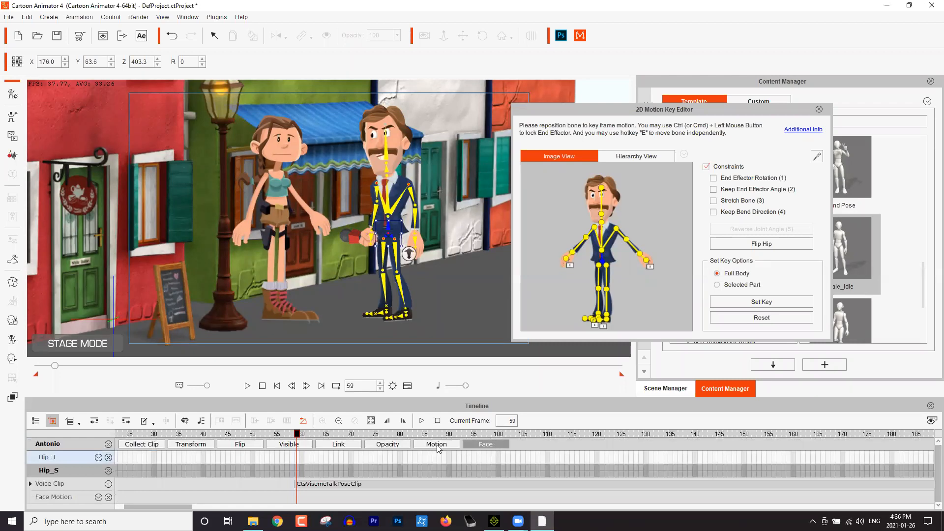
{"action": "left_click", "coordinate": [486, 445]}
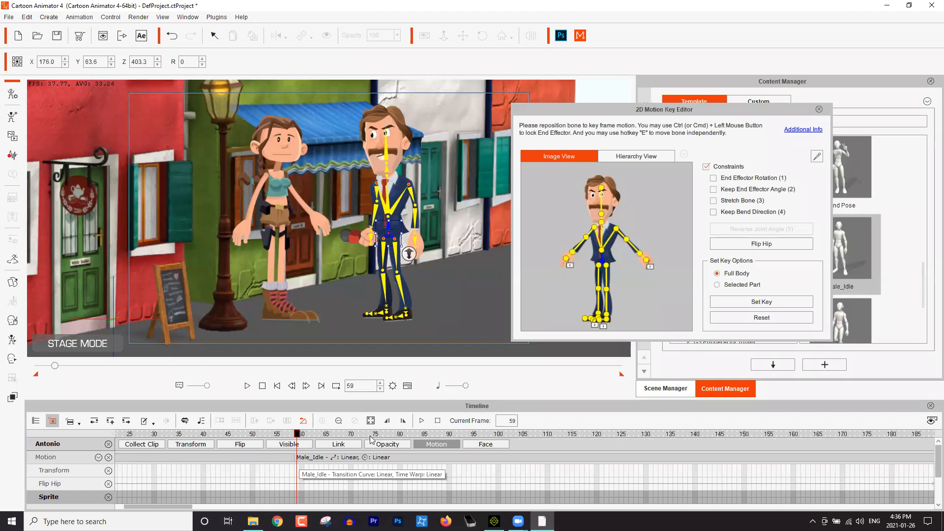
Set a Full Body motion key for the anchorman at frame 59 and check it on the bone tracks
{"action": "left_click", "coordinate": [760, 303]}
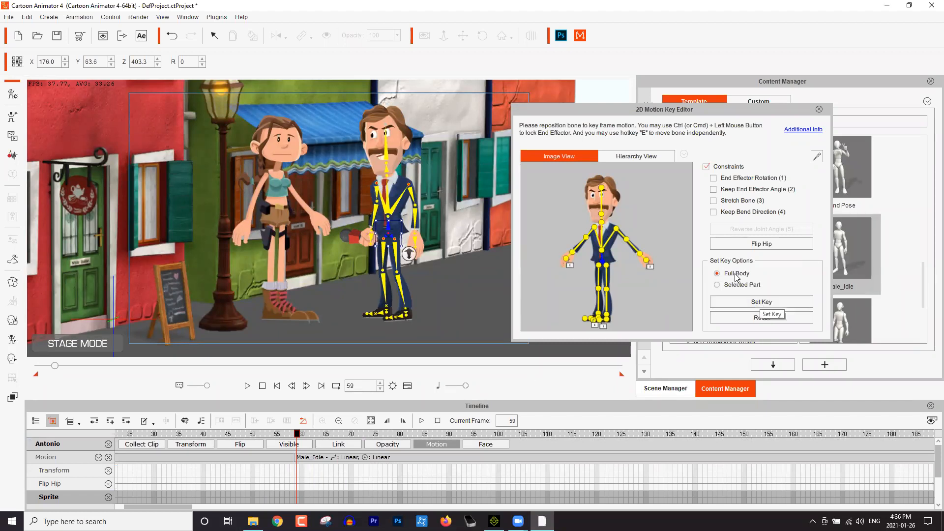
{"action": "left_click", "coordinate": [763, 304]}
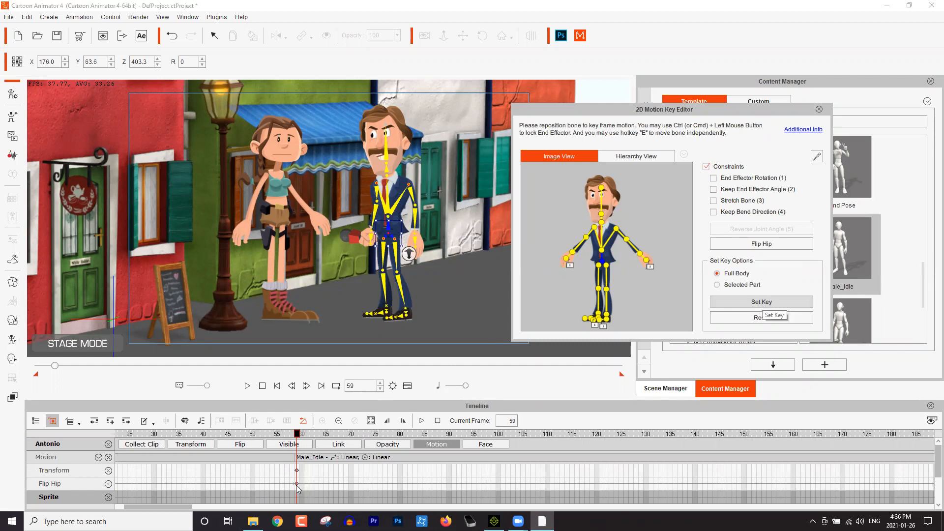
{"action": "scroll", "coordinate": [298, 481], "scroll_direction": "down", "scroll_amount": 1}
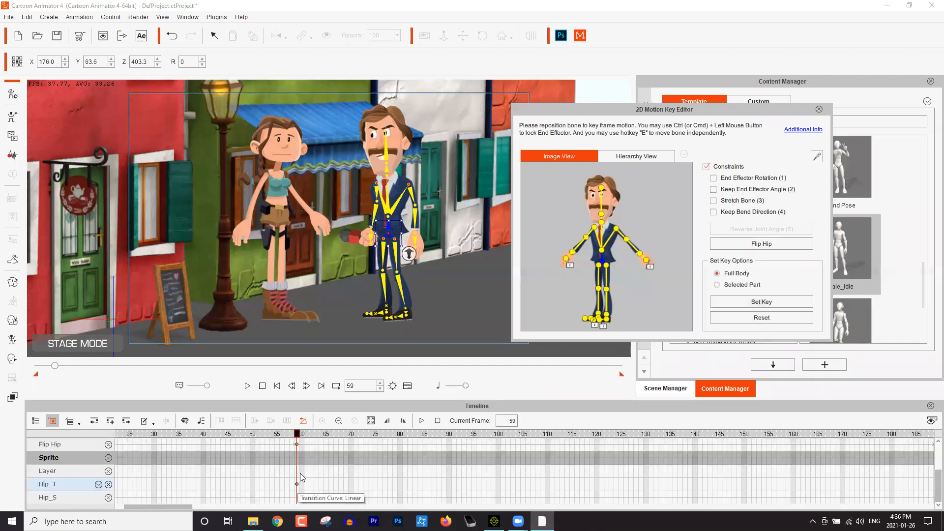
{"action": "scroll", "coordinate": [301, 477], "scroll_direction": "up", "scroll_amount": 1}
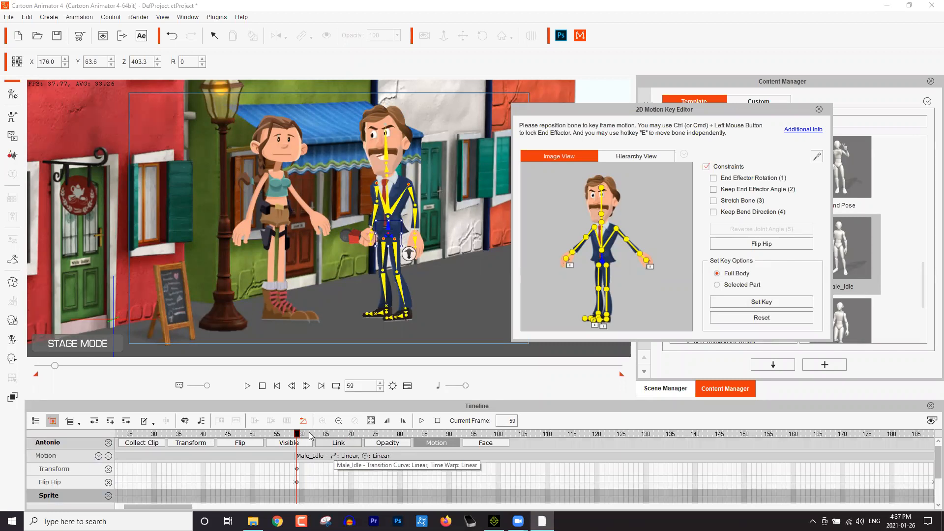
At frame 67, raise the anchorman's right hand with the microphone towards the woman
{"action": "left_click", "coordinate": [336, 434]}
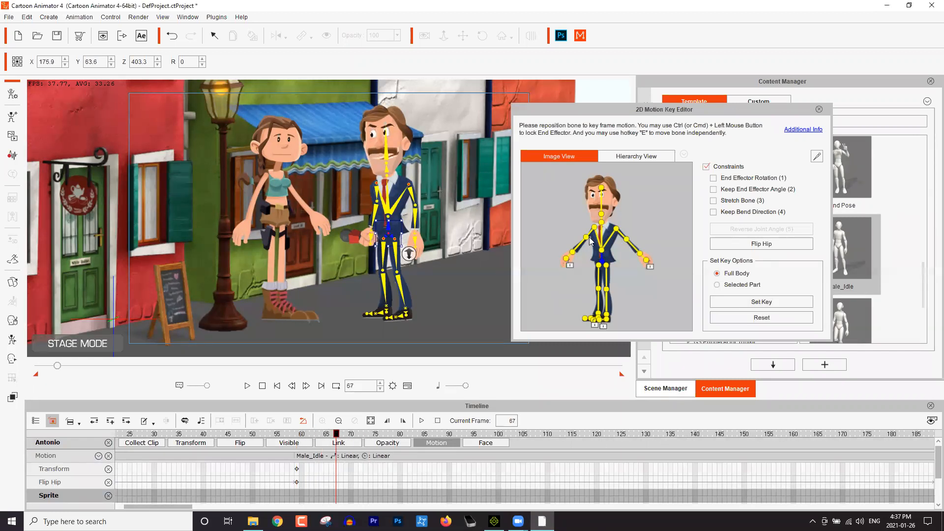
{"action": "left_click", "coordinate": [586, 237]}
{"action": "left_click", "coordinate": [566, 259]}
{"action": "left_click_drag", "start_coordinate": [371, 238], "coordinate": [336, 175]}
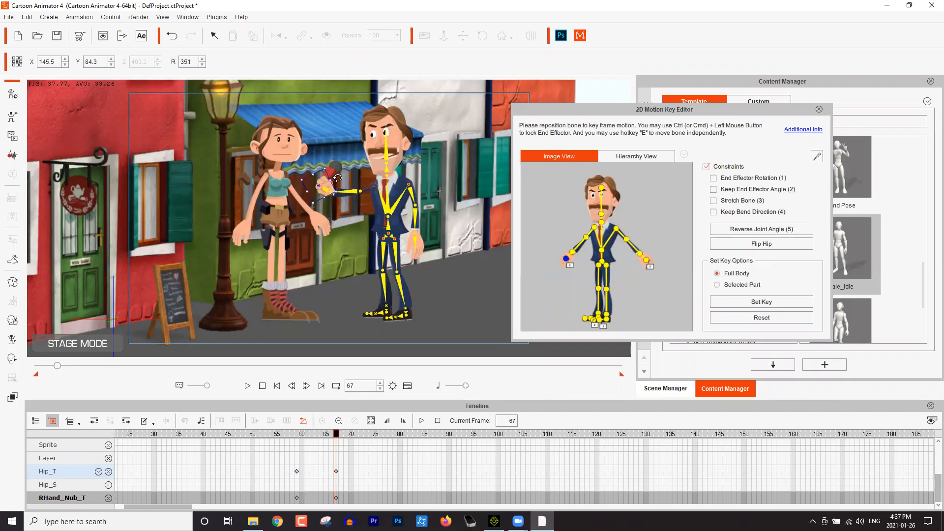
Refine the anchorman's right forearm and hand angles at frame 67 so the microphone points up towards the woman
{"action": "left_click", "coordinate": [573, 247]}
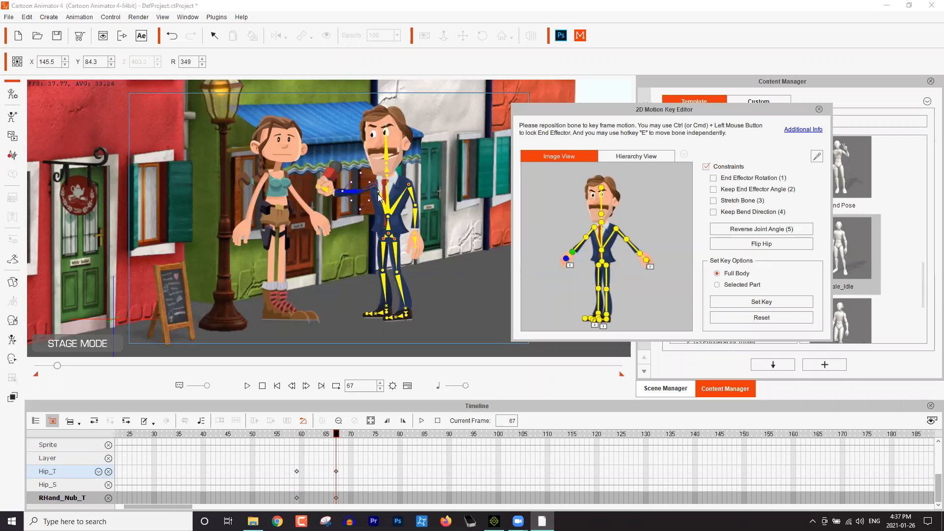
{"action": "left_click_drag", "start_coordinate": [352, 169], "coordinate": [350, 170]}
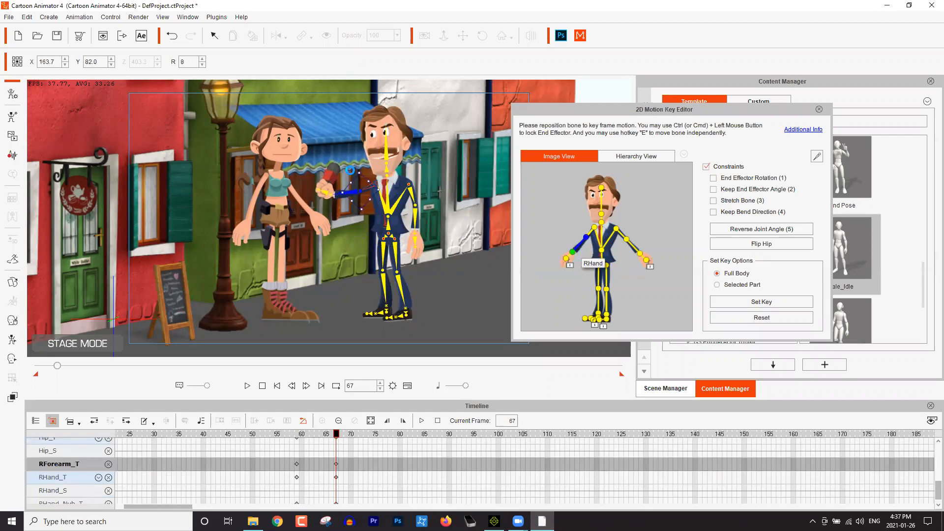
{"action": "left_click", "coordinate": [327, 193]}
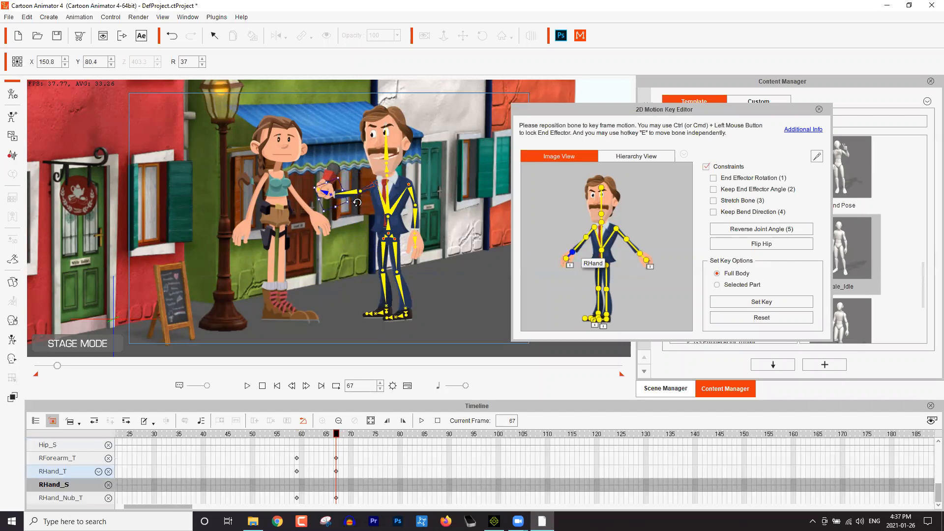
{"action": "left_click_drag", "start_coordinate": [357, 203], "coordinate": [356, 187]}
Play back the microphone raise from before frame 59, and step through the in-between frames up to frame 67
{"action": "left_click_drag", "start_coordinate": [336, 434], "coordinate": [277, 437]}
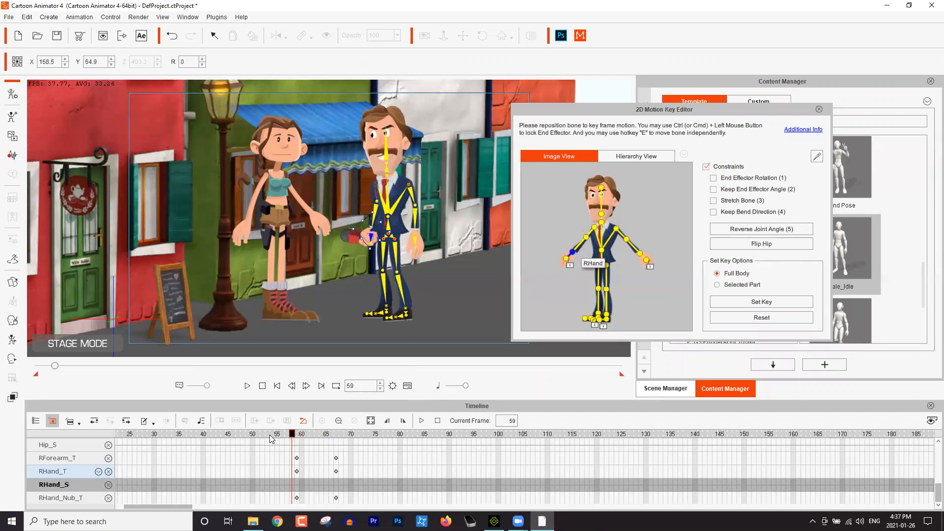
{"action": "left_click", "coordinate": [272, 436]}
{"action": "key", "text": "space"}
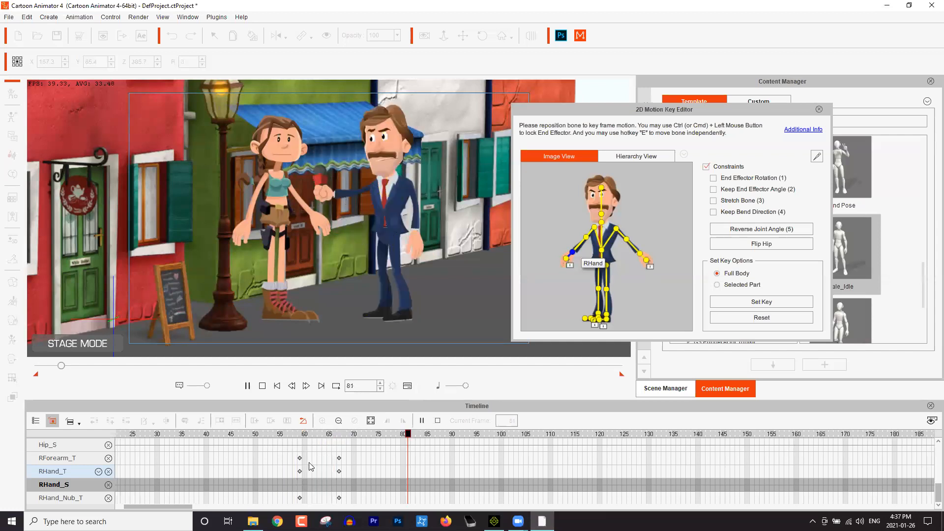
{"action": "left_click", "coordinate": [304, 434]}
{"action": "left_click", "coordinate": [333, 434]}
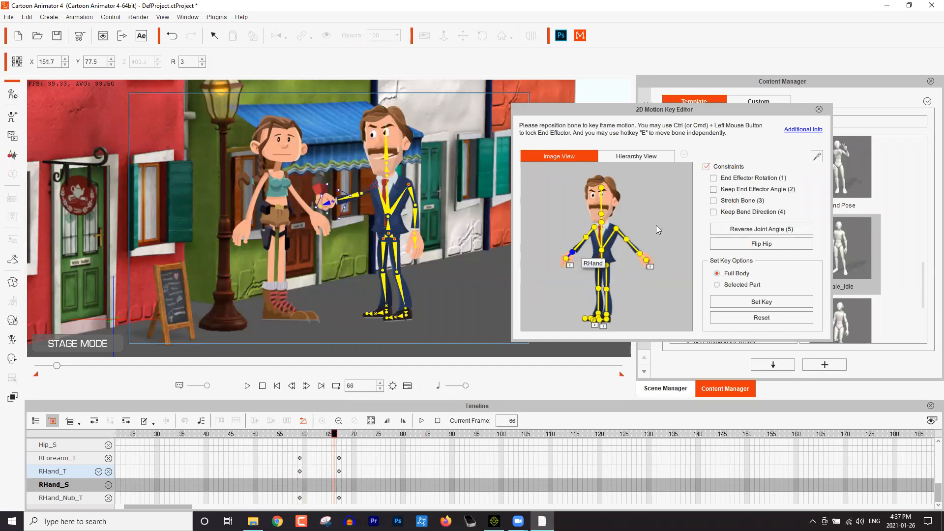
{"action": "left_click", "coordinate": [315, 460]}
{"action": "key", "text": "Right"}
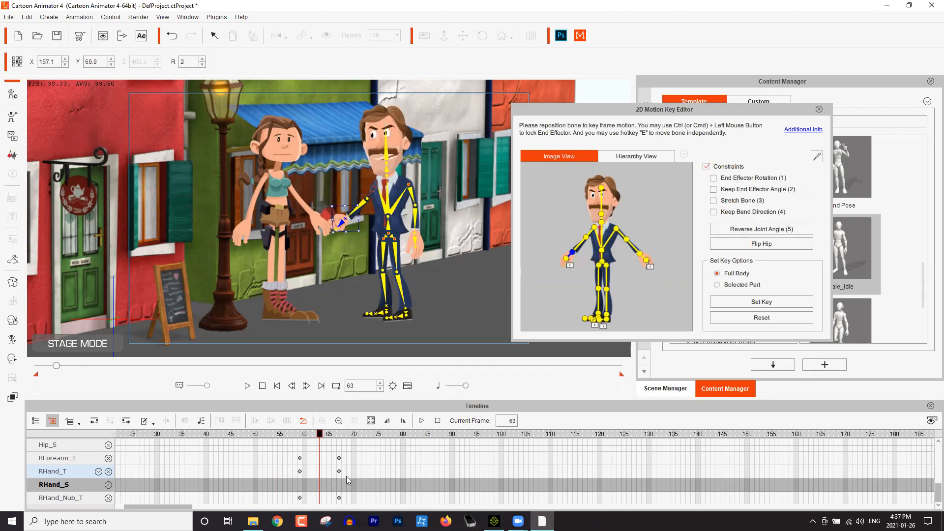
{"action": "key", "text": "Right"}
{"action": "key", "text": "Right"}
{"action": "key", "text": "Right"}
{"action": "key", "text": "Right"}
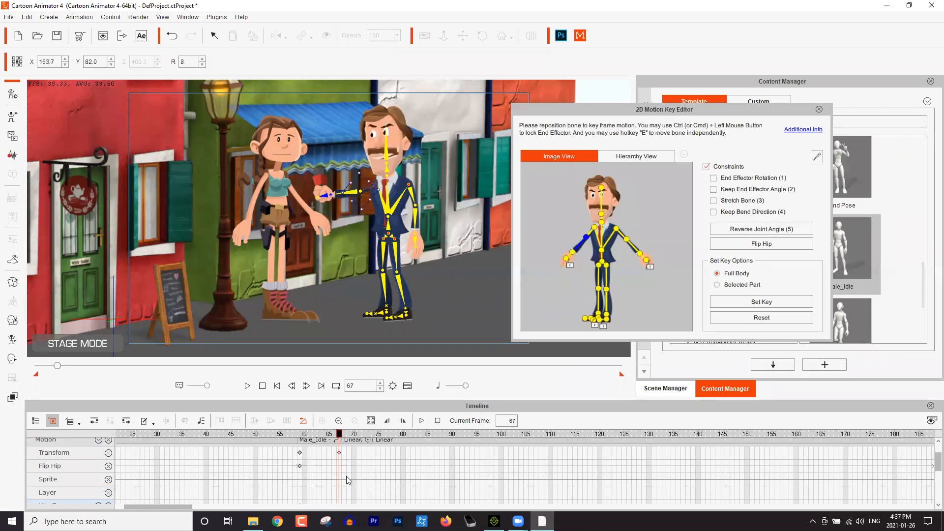
Set the transition curve of the RForearm_T key at frame 67 to Smooth
{"action": "scroll", "coordinate": [346, 476], "scroll_direction": "down", "scroll_amount": 1}
{"action": "scroll", "coordinate": [346, 475], "scroll_direction": "down", "scroll_amount": 2}
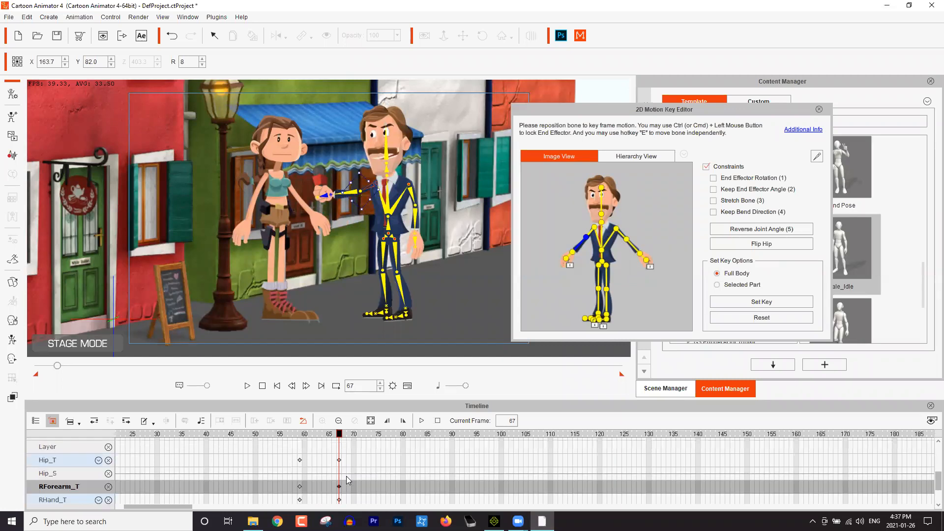
{"action": "scroll", "coordinate": [347, 476], "scroll_direction": "down", "scroll_amount": 1}
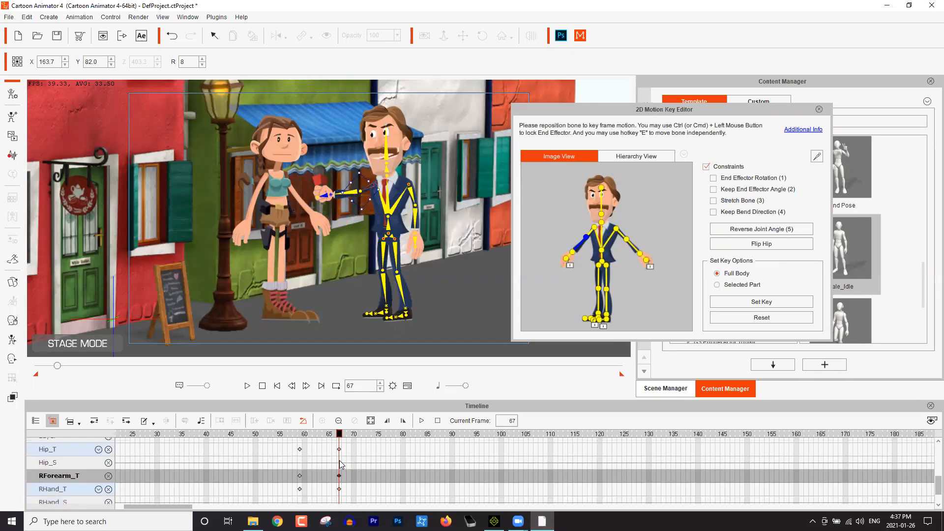
{"action": "scroll", "coordinate": [340, 464], "scroll_direction": "down", "scroll_amount": 1}
{"action": "right_click", "coordinate": [339, 463]}
{"action": "left_click", "coordinate": [384, 448]}
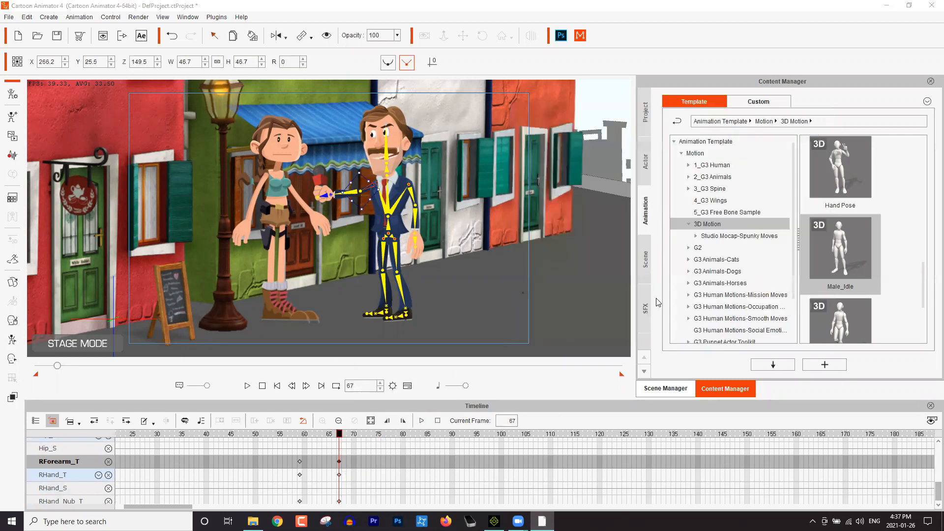
{"action": "left_click", "coordinate": [647, 152]}
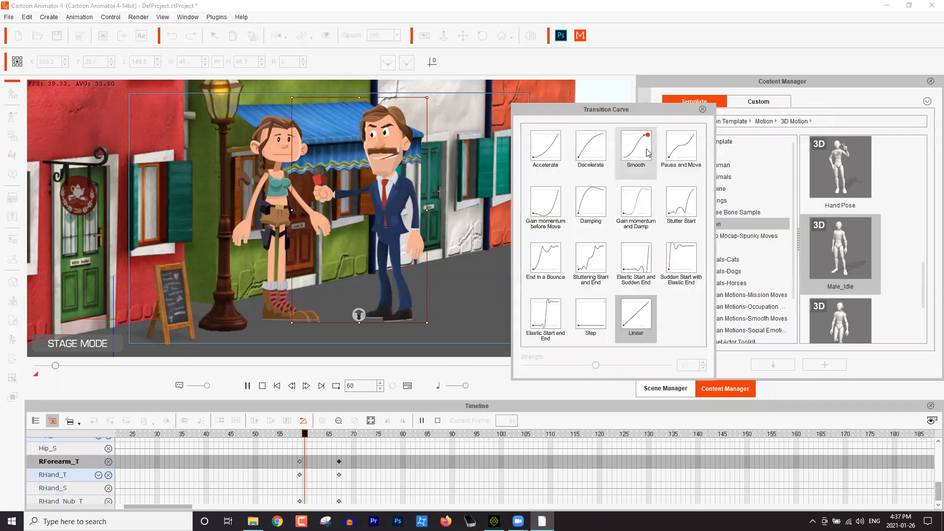
{"action": "left_click", "coordinate": [598, 265]}
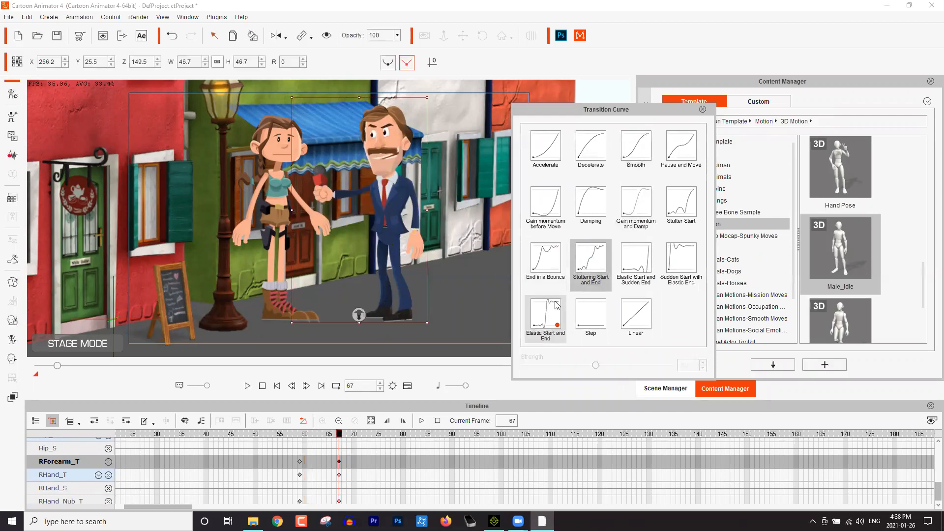
{"action": "left_click", "coordinate": [645, 152]}
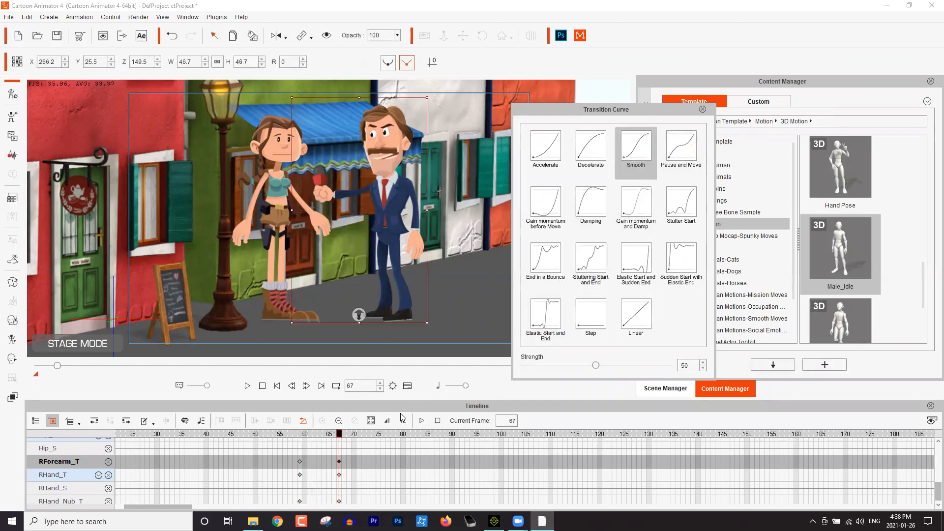
Apply the Smooth transition curve to the RHand_T key at frame 67, and select the Hip_T key at that frame
{"action": "right_click", "coordinate": [339, 475]}
{"action": "left_click", "coordinate": [379, 458]}
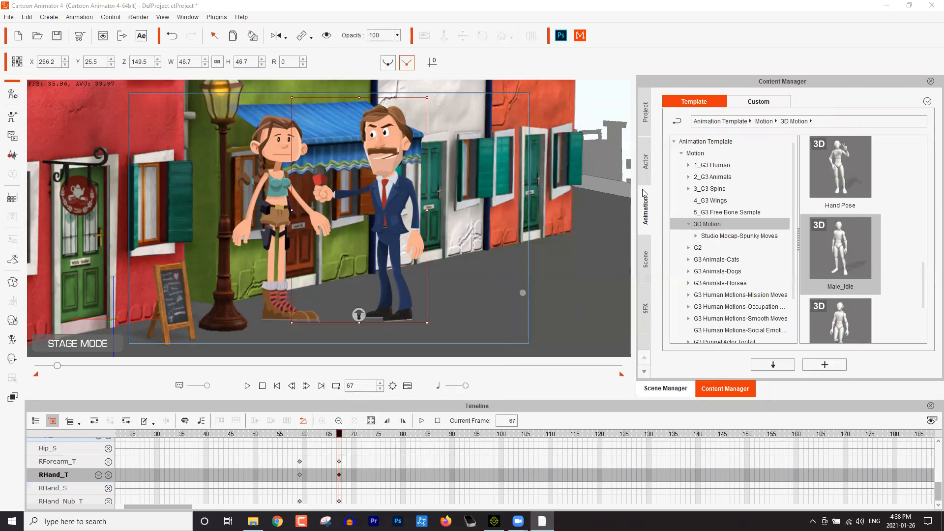
{"action": "left_click", "coordinate": [645, 151]}
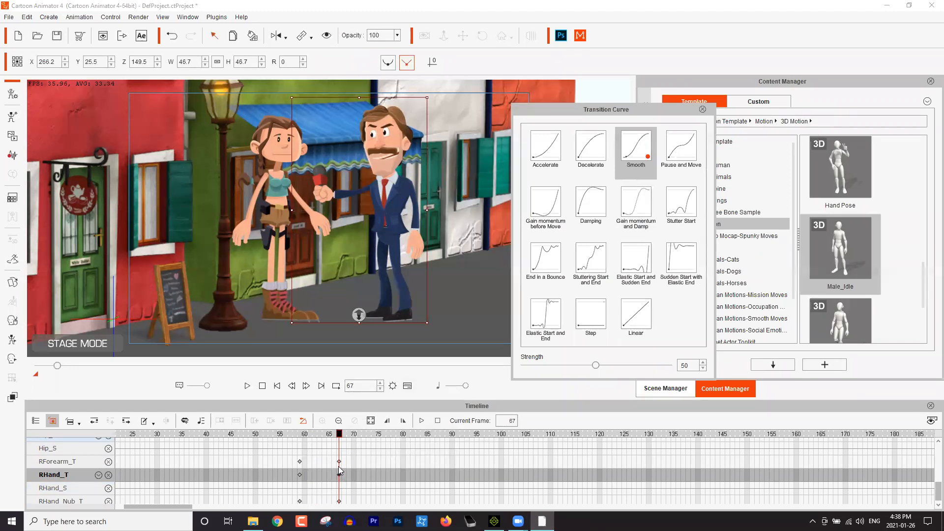
{"action": "left_click", "coordinate": [339, 467]}
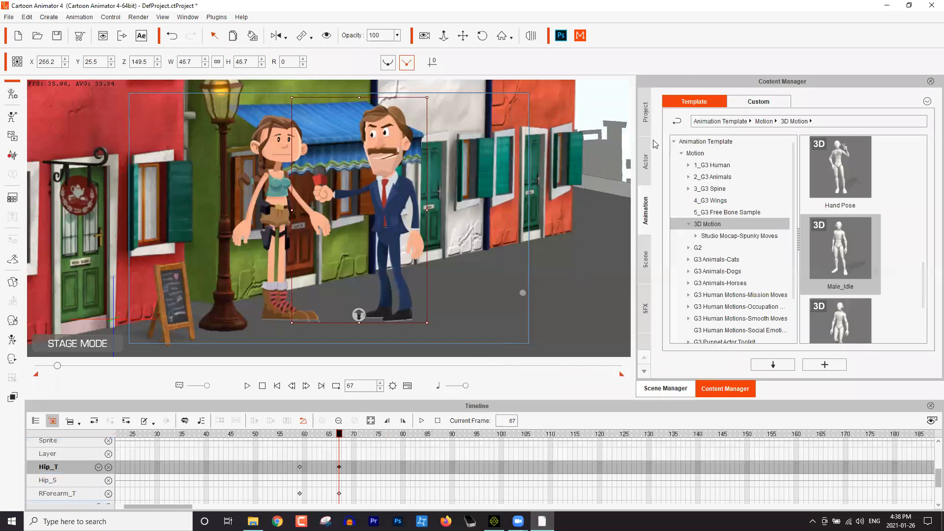
Play the scene from frame 50 to check the anchorman's arrival and smoothed microphone gesture
{"action": "left_click_drag", "start_coordinate": [302, 432], "coordinate": [259, 442]}
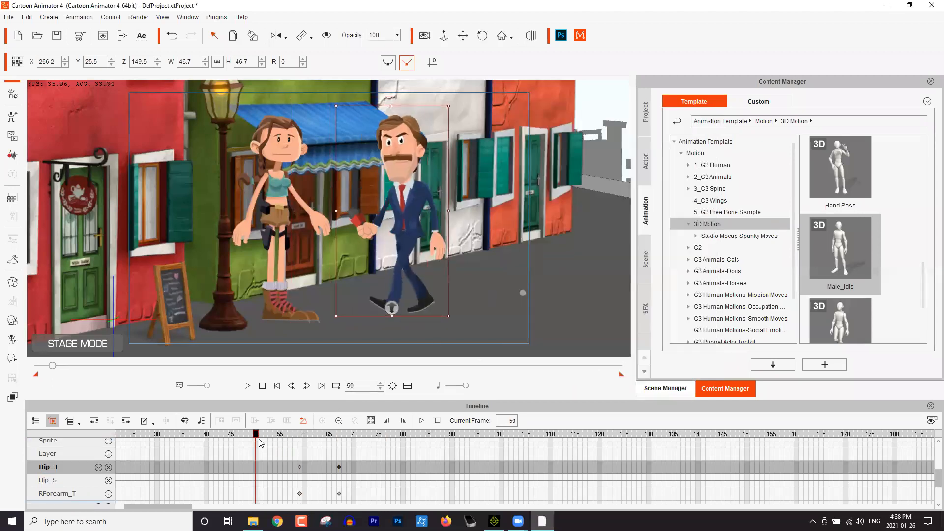
{"action": "key", "text": "space"}
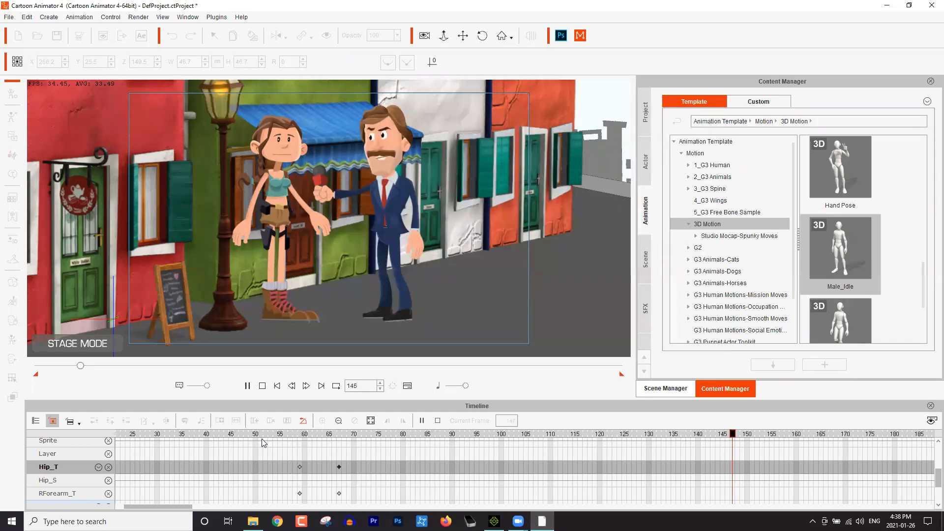
{"action": "key", "text": "space"}
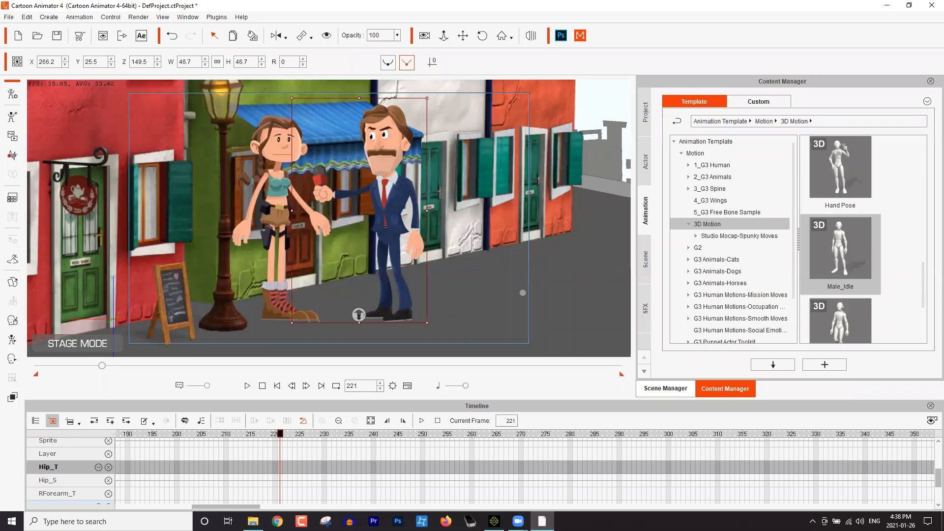
Select the whole woman character and open her in Composer mode
{"action": "left_click", "coordinate": [277, 193]}
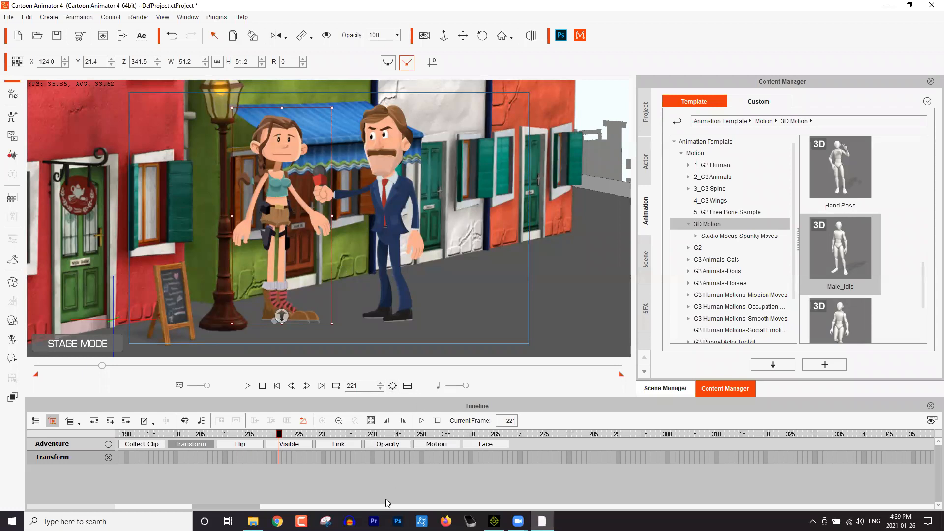
{"action": "left_click", "coordinate": [398, 521]}
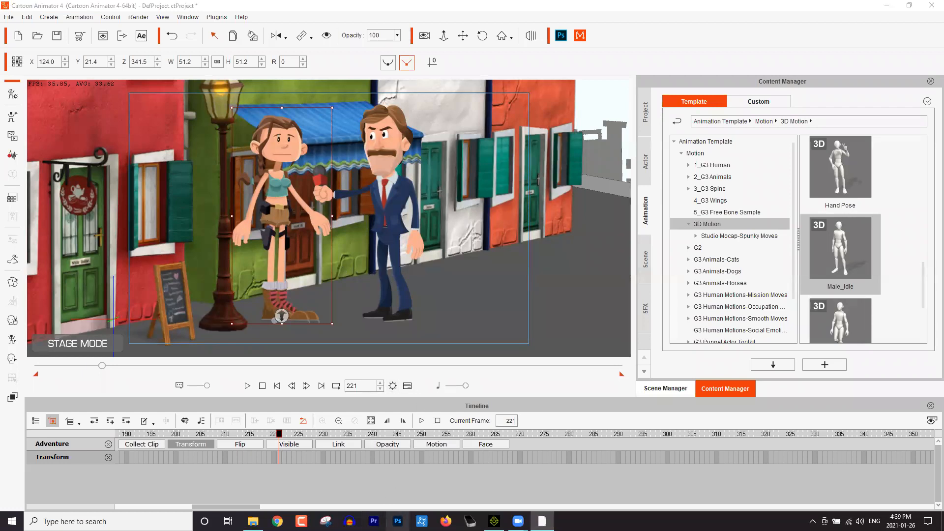
{"action": "left_click", "coordinate": [271, 202]}
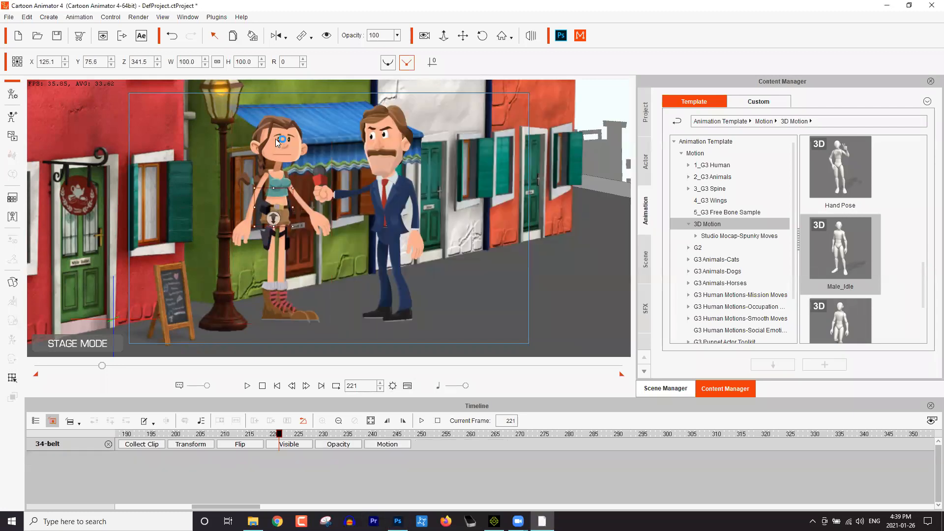
{"action": "left_click", "coordinate": [275, 139]}
{"action": "left_click", "coordinate": [12, 94]}
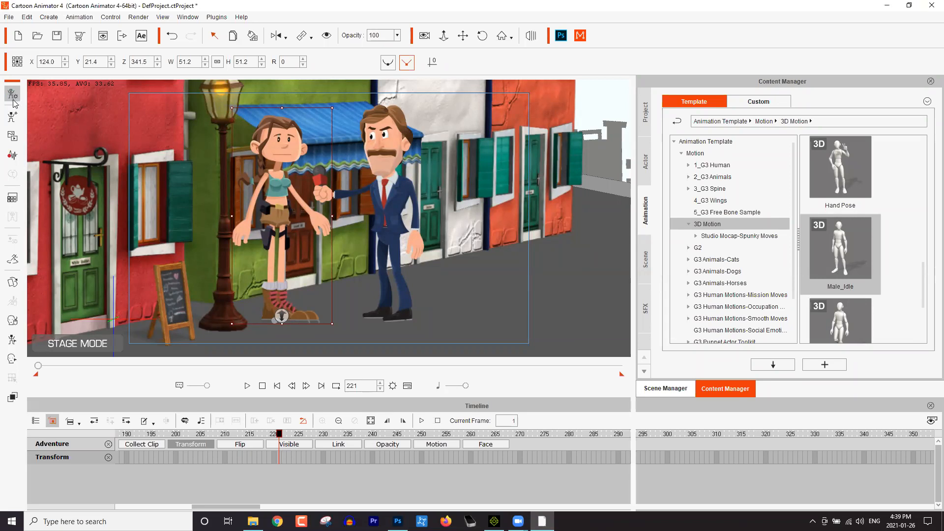
{"action": "left_click", "coordinate": [13, 102]}
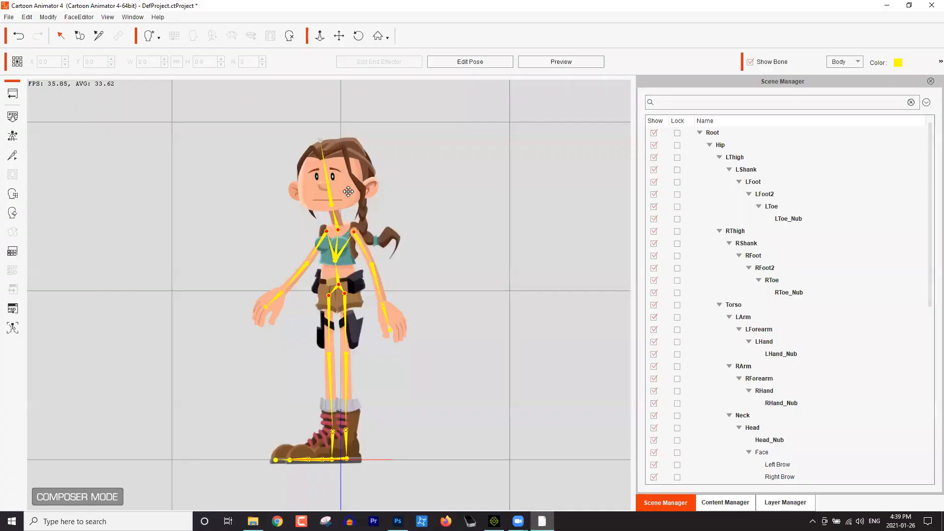
Browse the Body templates to the G3 360 Human bone hands
{"action": "left_click", "coordinate": [731, 499]}
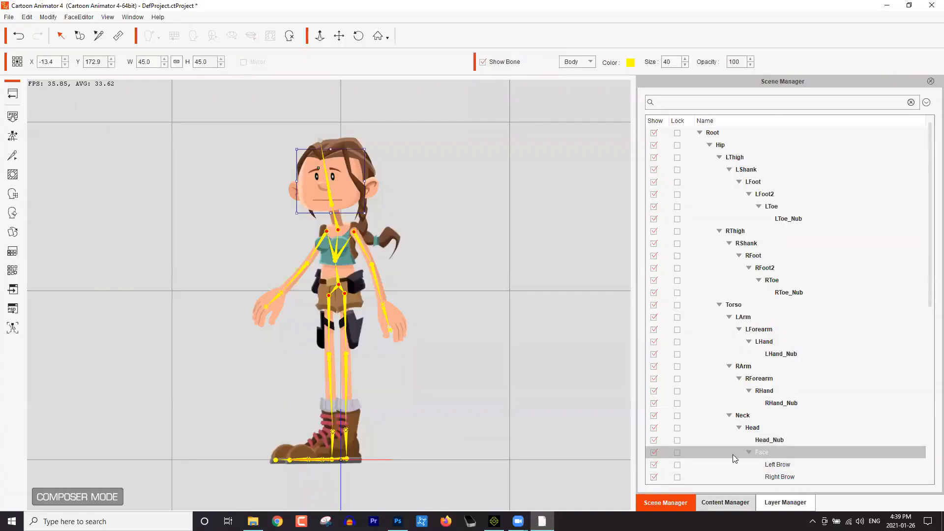
{"action": "left_click", "coordinate": [646, 209]}
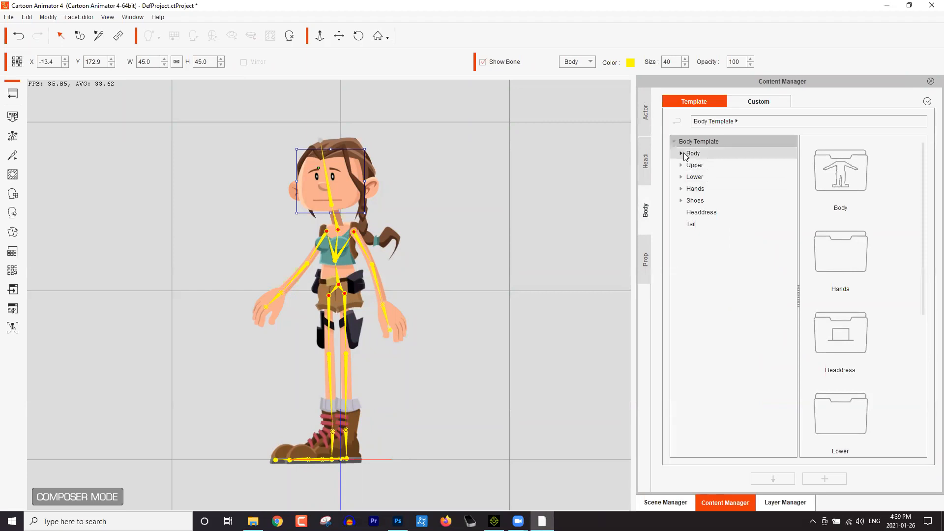
{"action": "left_click", "coordinate": [682, 190]}
{"action": "left_click", "coordinate": [707, 211]}
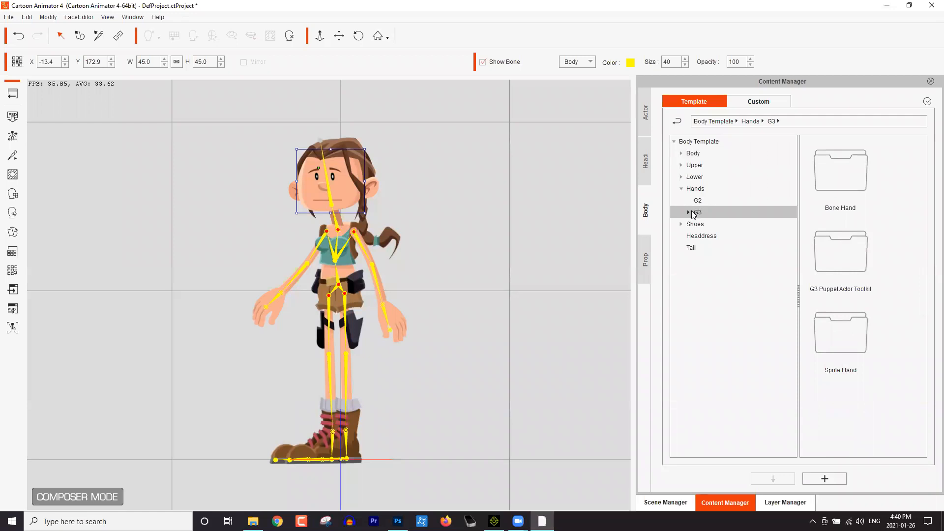
{"action": "left_click", "coordinate": [688, 213]}
{"action": "left_click", "coordinate": [705, 224]}
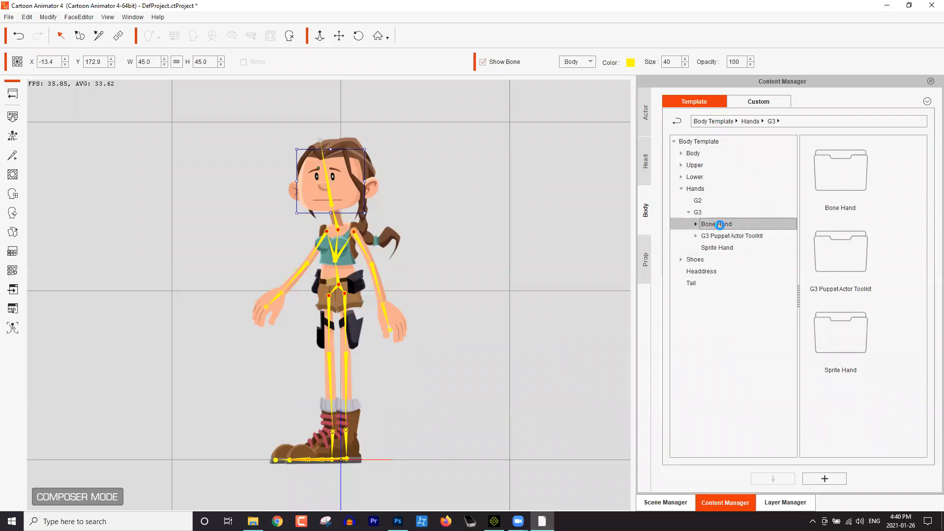
{"action": "left_click", "coordinate": [697, 223]}
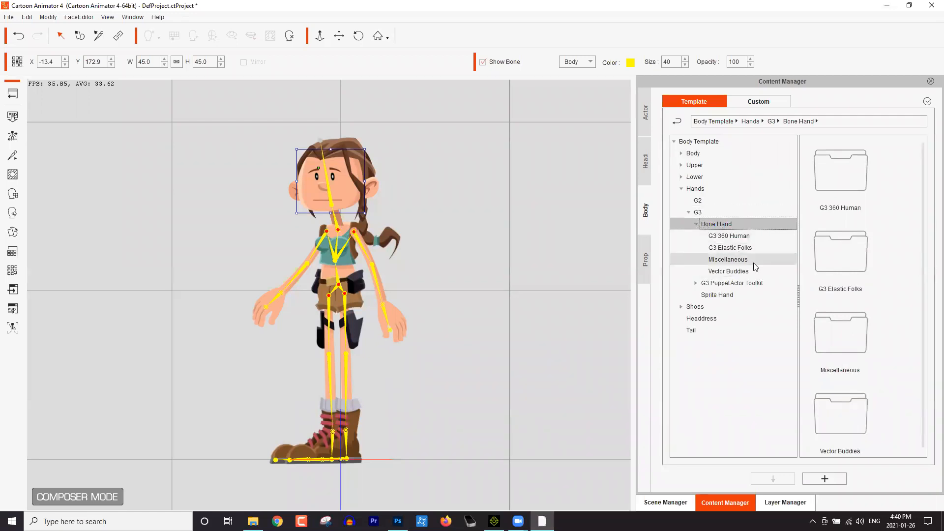
{"action": "left_click", "coordinate": [736, 240]}
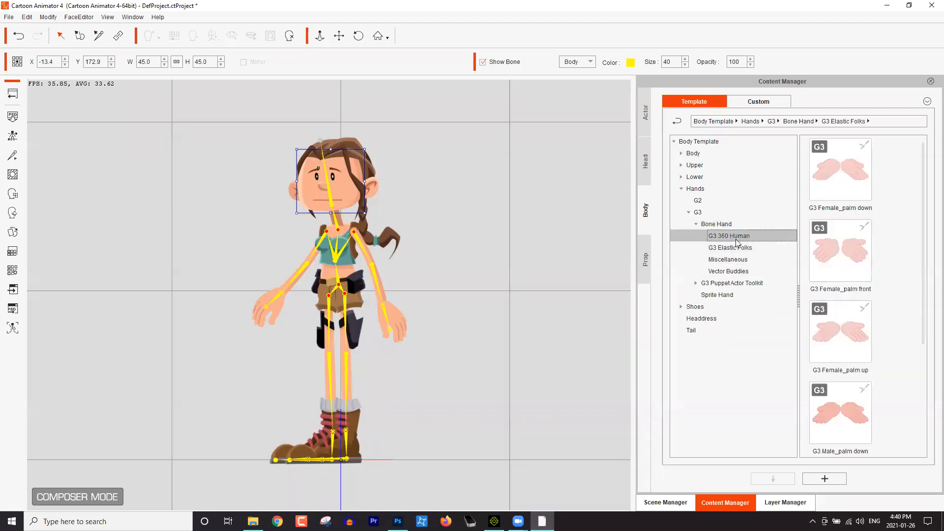
Replace the woman's hands with the Martha_palm up bone hands
{"action": "left_click_drag", "start_coordinate": [924, 201], "coordinate": [927, 322]}
{"action": "scroll", "coordinate": [928, 326], "scroll_direction": "down", "scroll_amount": 10}
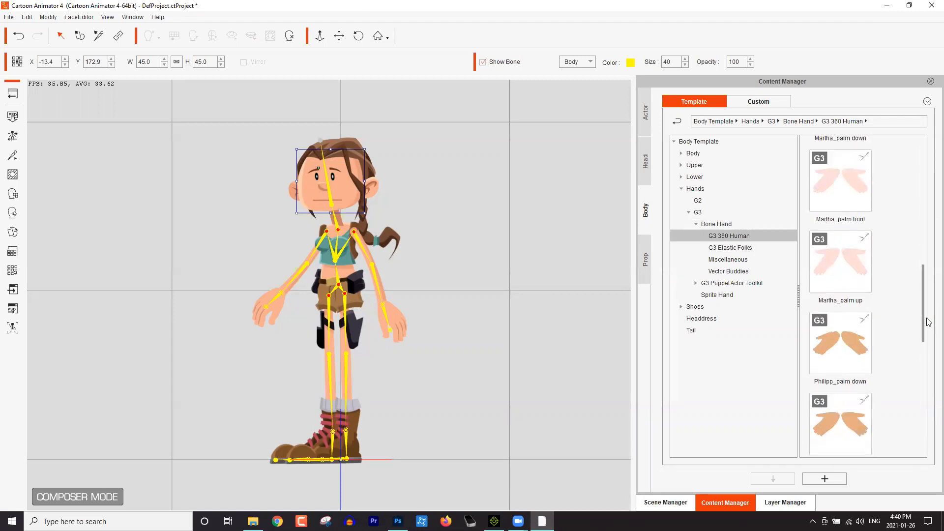
{"action": "scroll", "coordinate": [928, 322], "scroll_direction": "up", "scroll_amount": 1}
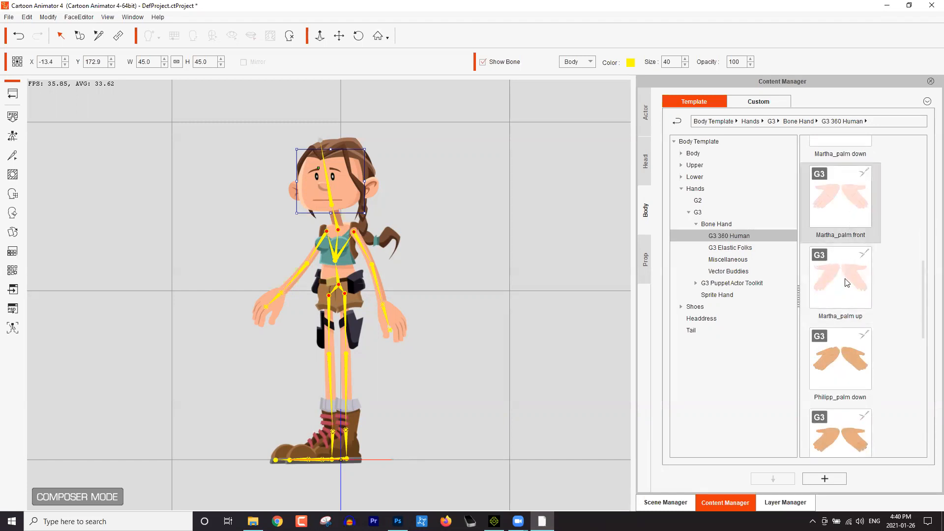
{"action": "double_click", "coordinate": [844, 292]}
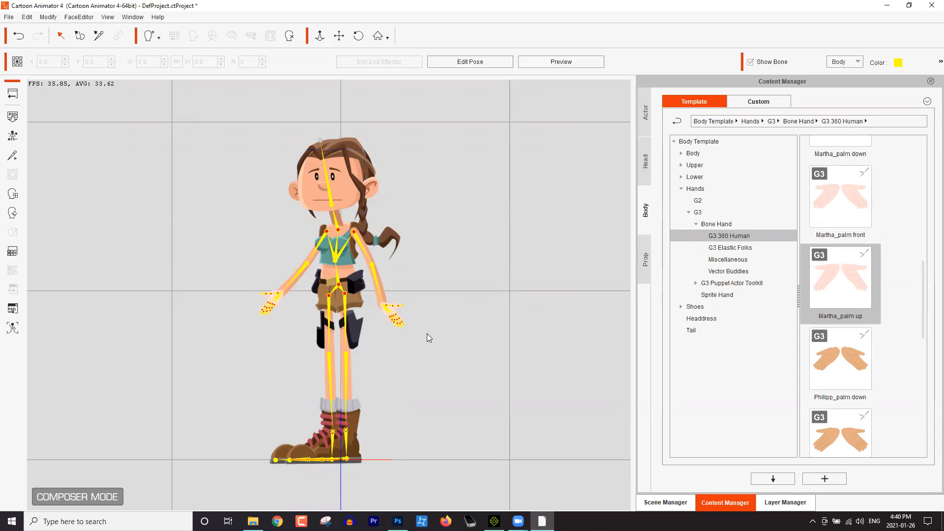
{"action": "scroll", "coordinate": [416, 383], "scroll_direction": "up", "scroll_amount": 1}
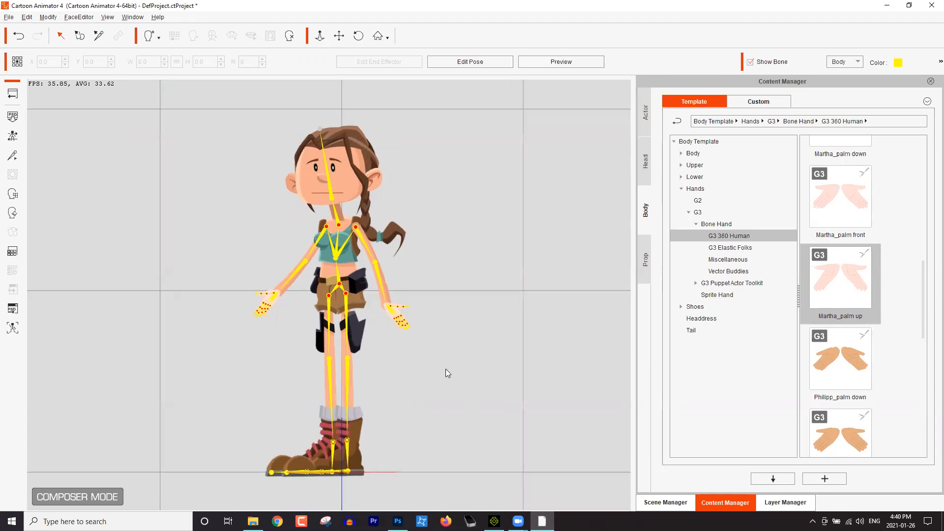
In pose editing, enlarge the woman's left hand to a scale of about 44.7, rotate it to 67, and nudge it onto the wrist
{"action": "scroll", "coordinate": [447, 373], "scroll_direction": "up", "scroll_amount": 3}
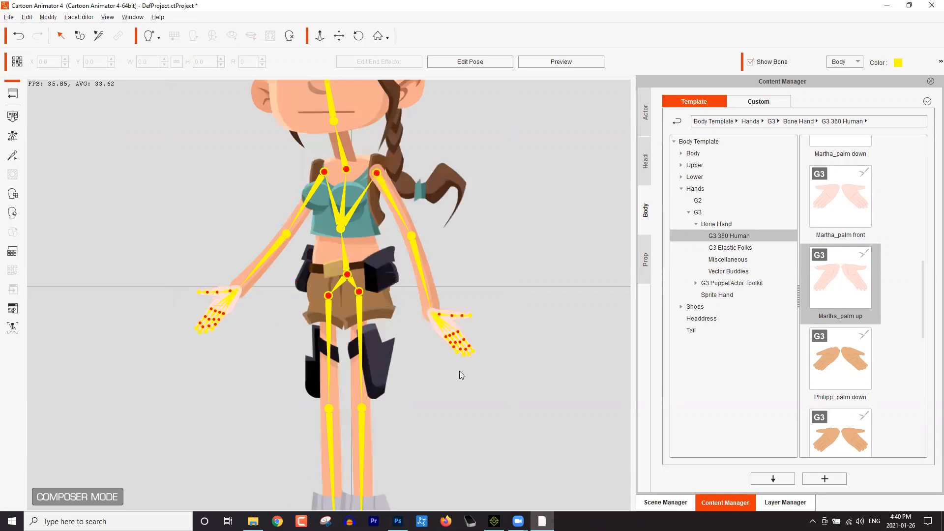
{"action": "scroll", "coordinate": [459, 370], "scroll_direction": "up", "scroll_amount": 2}
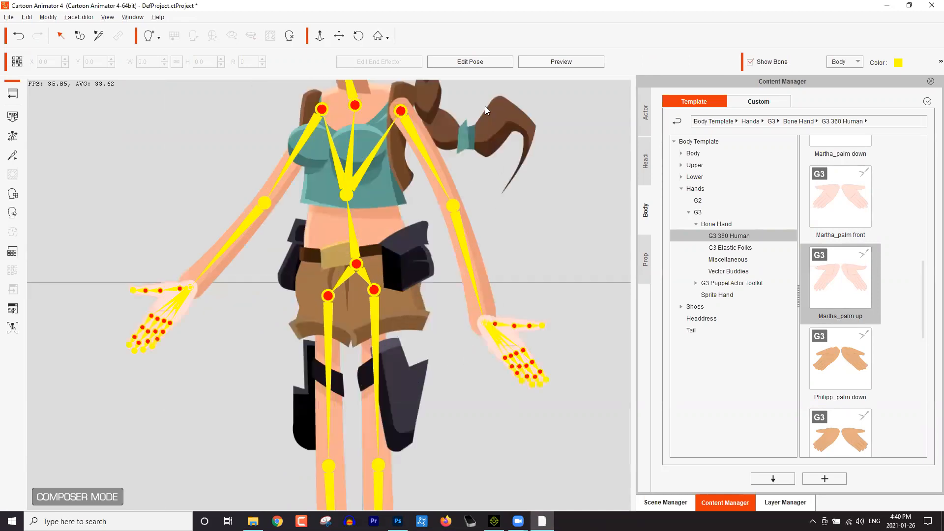
{"action": "left_click", "coordinate": [481, 61]}
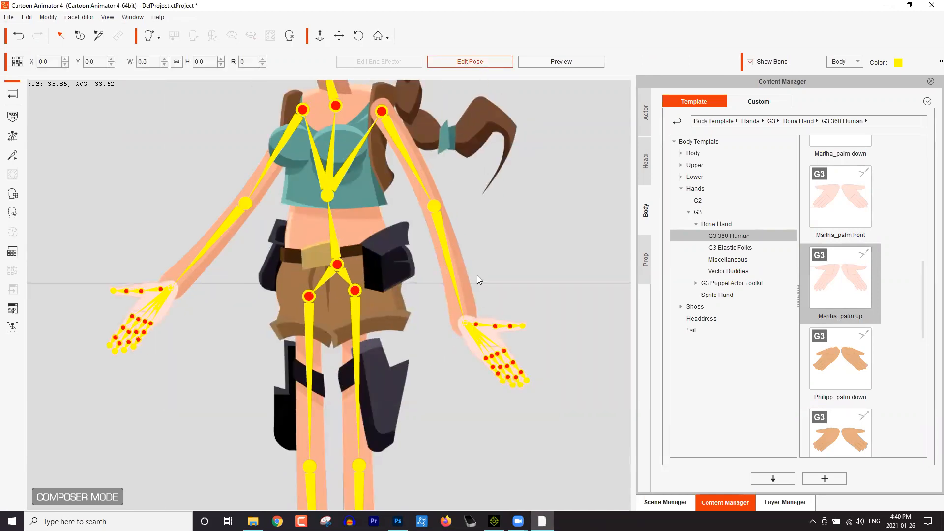
{"action": "left_click", "coordinate": [493, 338]}
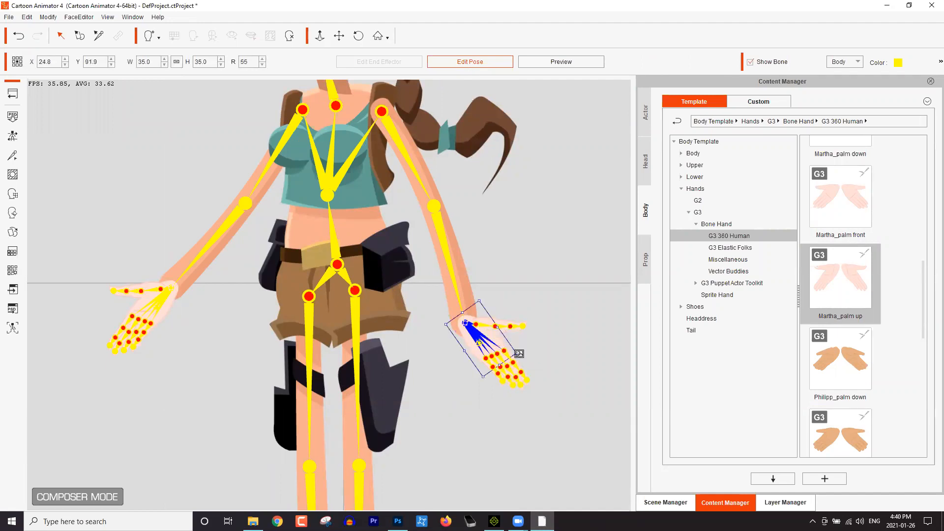
{"action": "left_click_drag", "start_coordinate": [527, 351], "coordinate": [558, 340]}
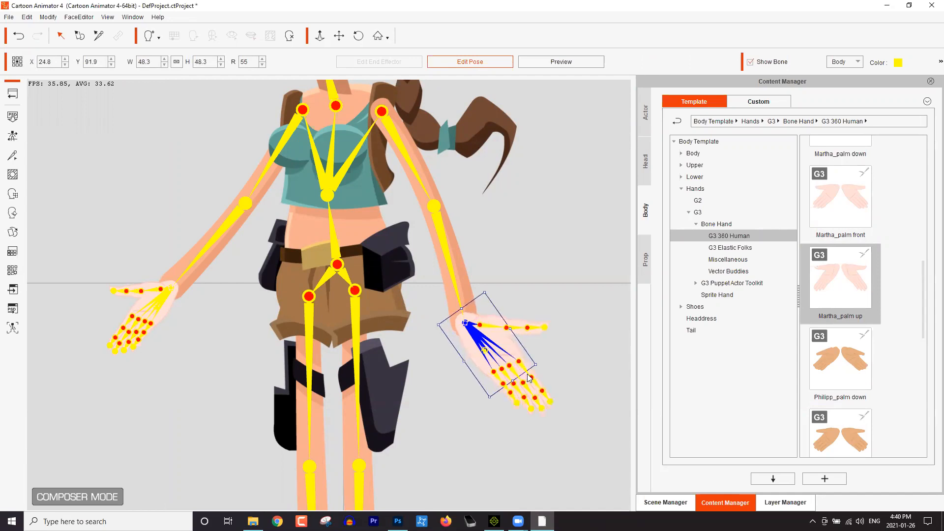
{"action": "left_click_drag", "start_coordinate": [535, 365], "coordinate": [524, 377]}
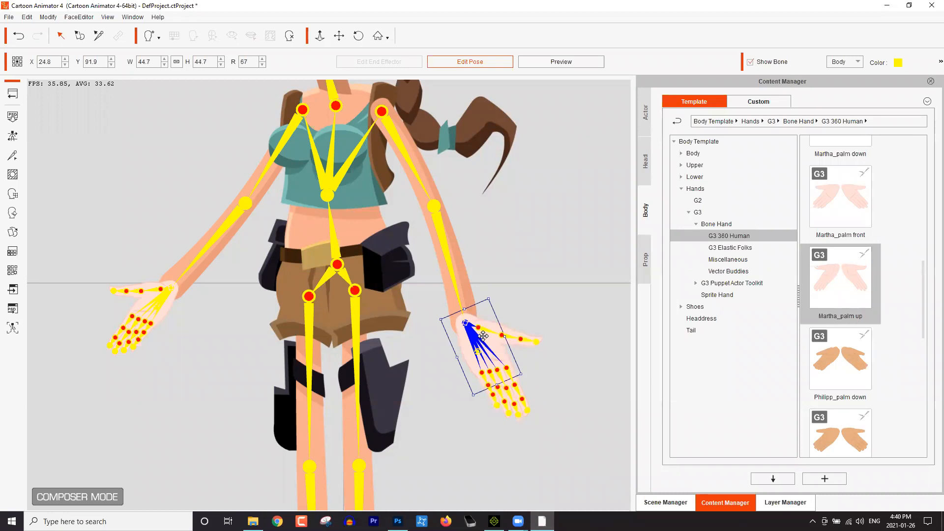
{"action": "left_click_drag", "start_coordinate": [496, 346], "coordinate": [494, 347]}
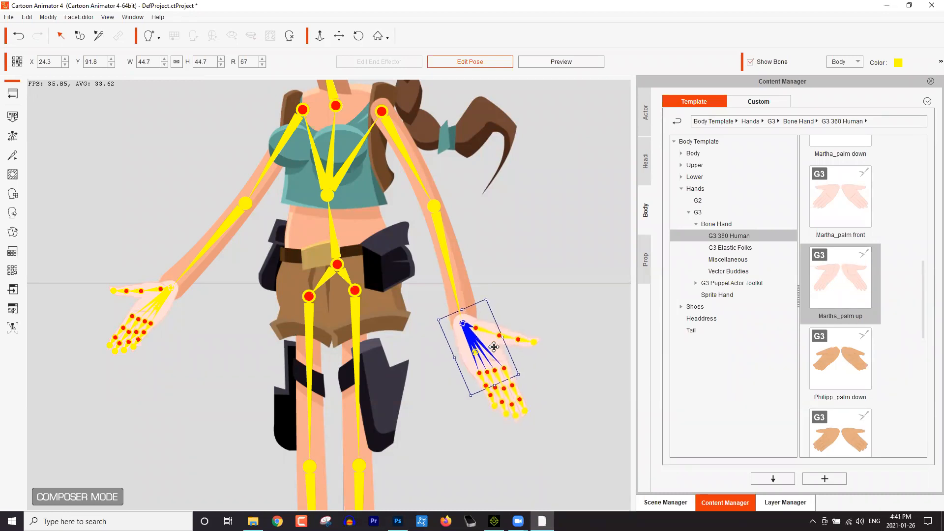
Enlarge the woman's right hand to a scale of about 45.6 to match the other hand, and finish editing the pose
{"action": "left_click", "coordinate": [161, 301]}
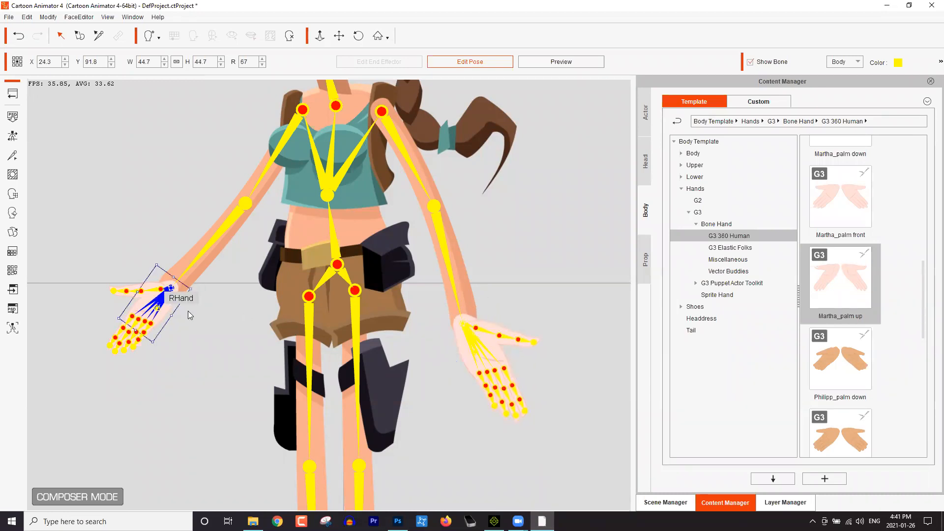
{"action": "mouse_move", "coordinate": [192, 291]}
{"action": "left_mouse_down"}
{"action": "mouse_move", "coordinate": [204, 290]}
{"action": "mouse_move", "coordinate": [200, 298]}
{"action": "left_mouse_up"}
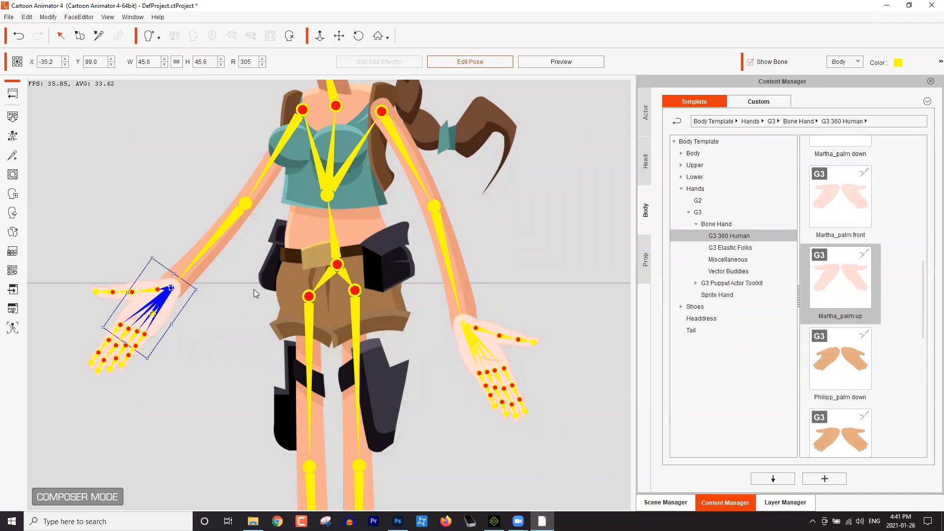
{"action": "scroll", "coordinate": [436, 279], "scroll_direction": "down", "scroll_amount": 1}
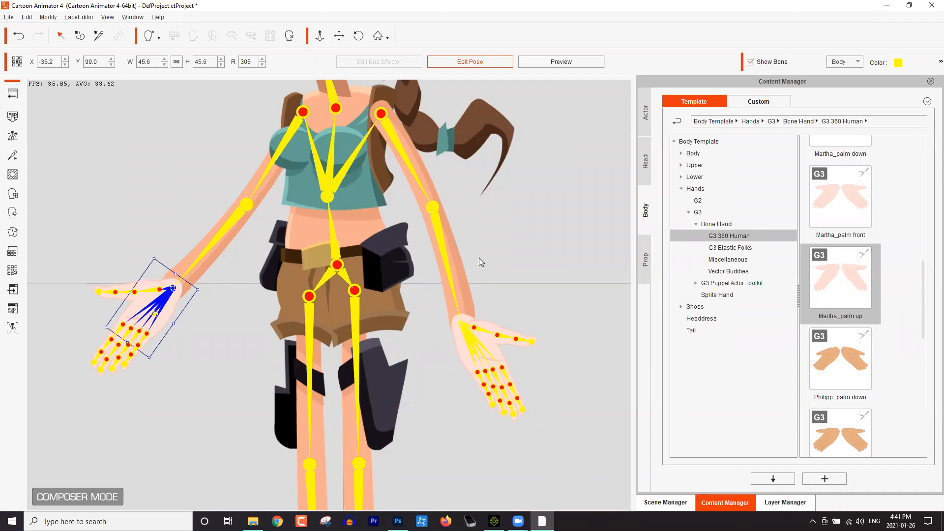
{"action": "scroll", "coordinate": [494, 269], "scroll_direction": "down", "scroll_amount": 1}
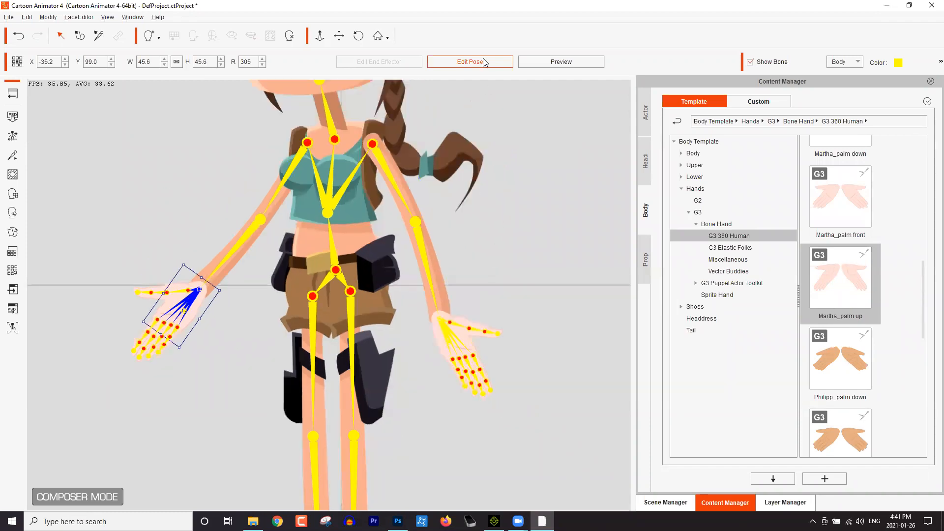
{"action": "scroll", "coordinate": [485, 62], "scroll_direction": "down", "scroll_amount": 1}
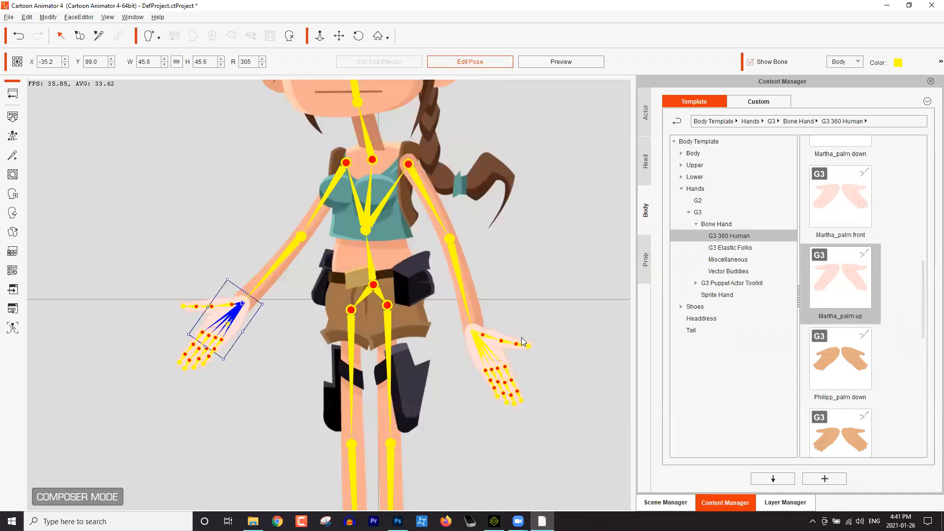
Send the character to Photoshop with head and body in one file at image scale 1.0, and hide the RL_TalkingHead group
{"action": "left_click", "coordinate": [13, 314]}
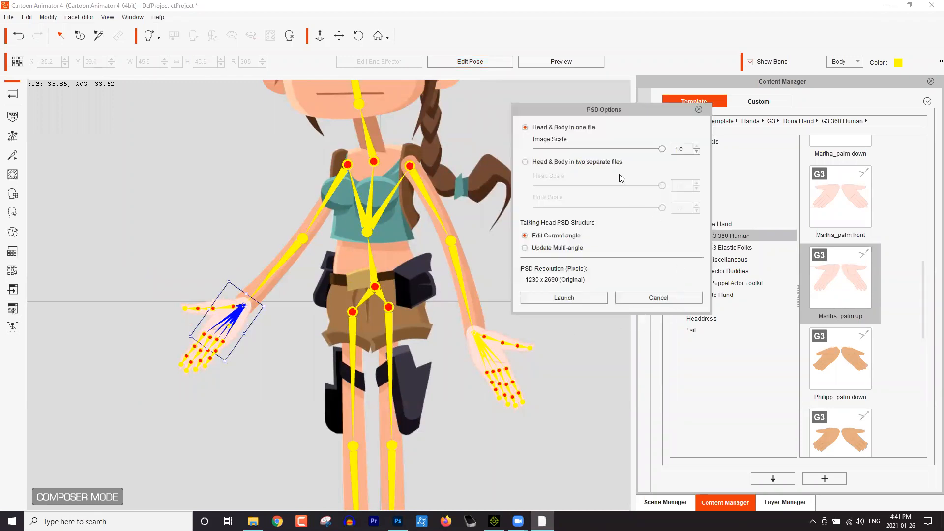
{"action": "left_click", "coordinate": [580, 299]}
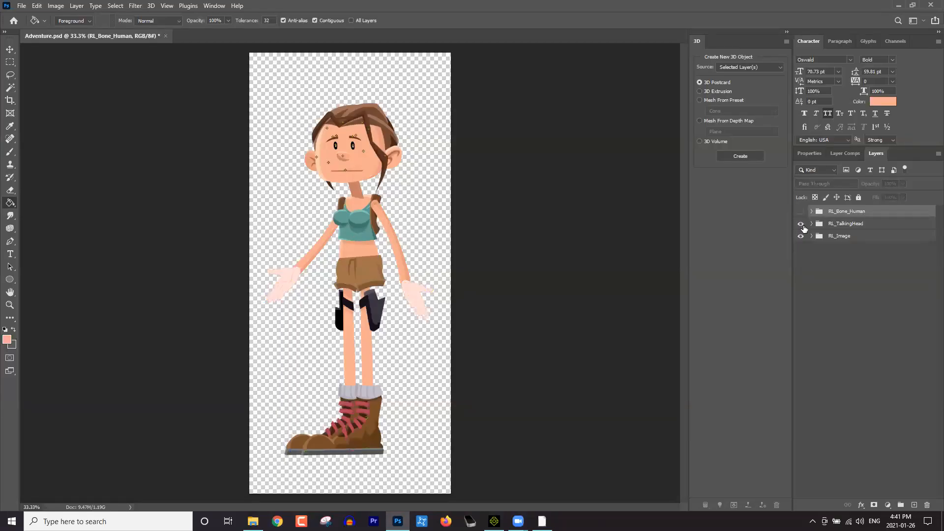
{"action": "left_click", "coordinate": [800, 224]}
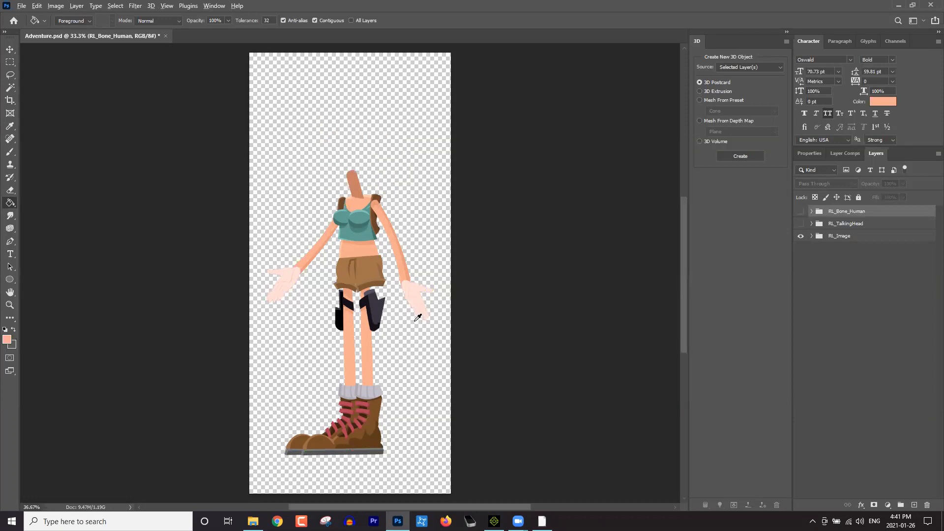
{"action": "scroll", "coordinate": [417, 317], "scroll_direction": "up", "scroll_amount": 3}
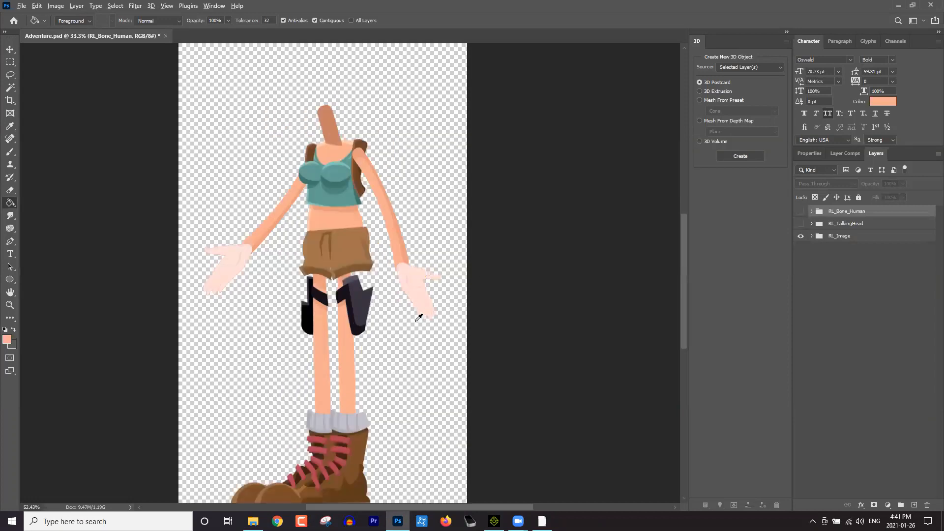
{"action": "scroll", "coordinate": [467, 272], "scroll_direction": "up", "scroll_amount": 5}
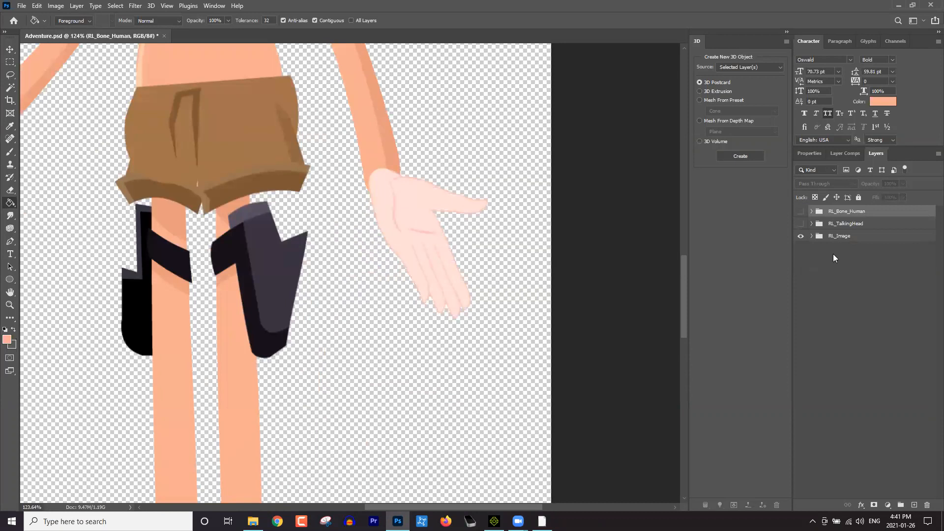
Expand LHand_Bone inside RL_Image, toggle the Thumb, Little and Ring groups off and on to identify them, and expand Thumb
{"action": "left_click", "coordinate": [811, 236]}
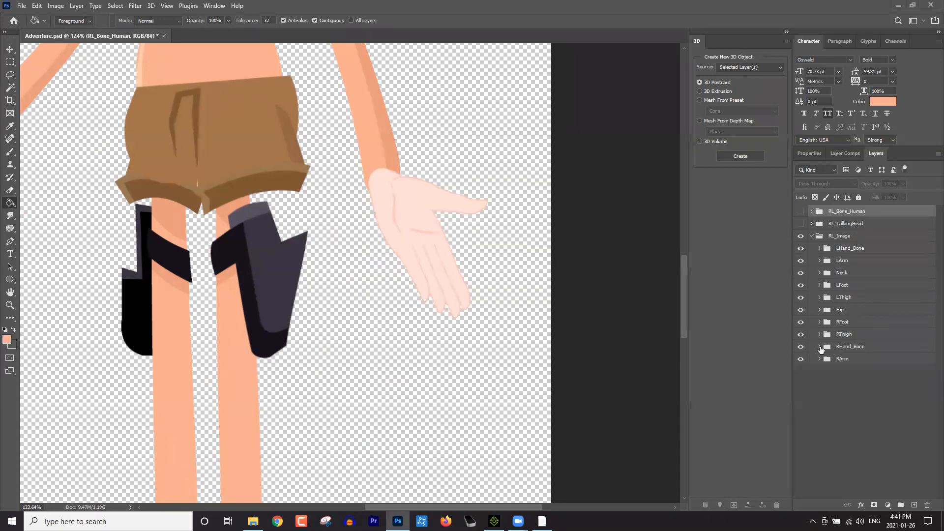
{"action": "left_click", "coordinate": [819, 248]}
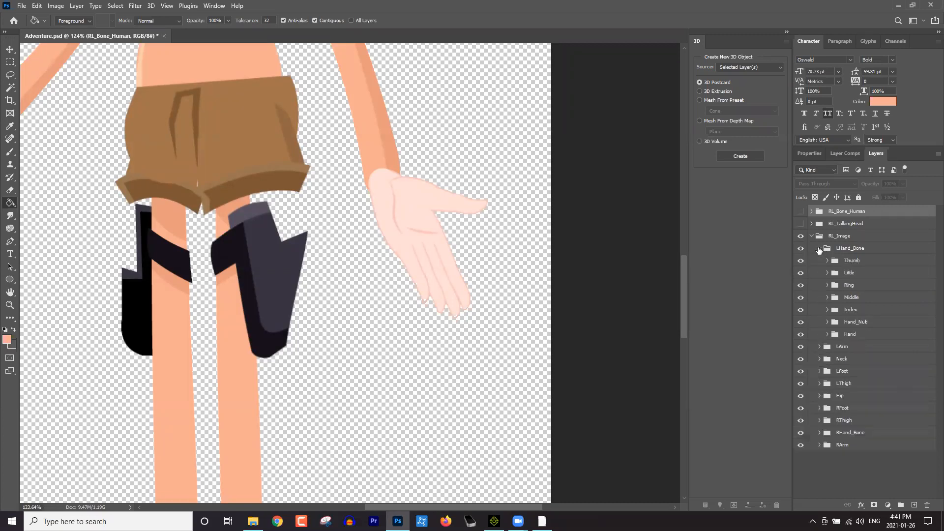
{"action": "left_click", "coordinate": [800, 261]}
{"action": "left_click", "coordinate": [801, 262]}
{"action": "left_click", "coordinate": [802, 273]}
{"action": "left_click", "coordinate": [802, 274]}
{"action": "left_click", "coordinate": [802, 286]}
{"action": "left_click", "coordinate": [801, 285]}
{"action": "left_click", "coordinate": [828, 261]}
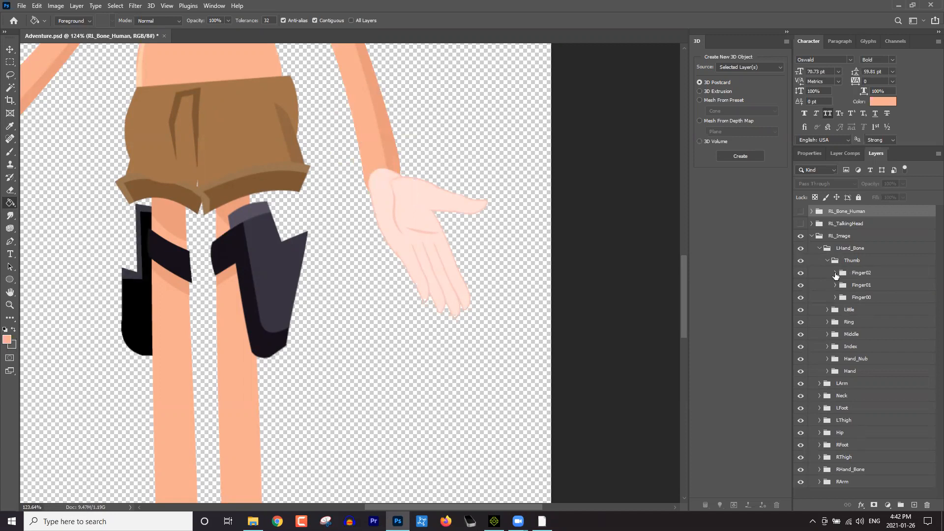
Fill the left hand's three thumb layers, Finger02, Finger01 and Finger00, with the peach foreground skin colour
{"action": "left_click", "coordinate": [835, 273]}
{"action": "left_click", "coordinate": [835, 306]}
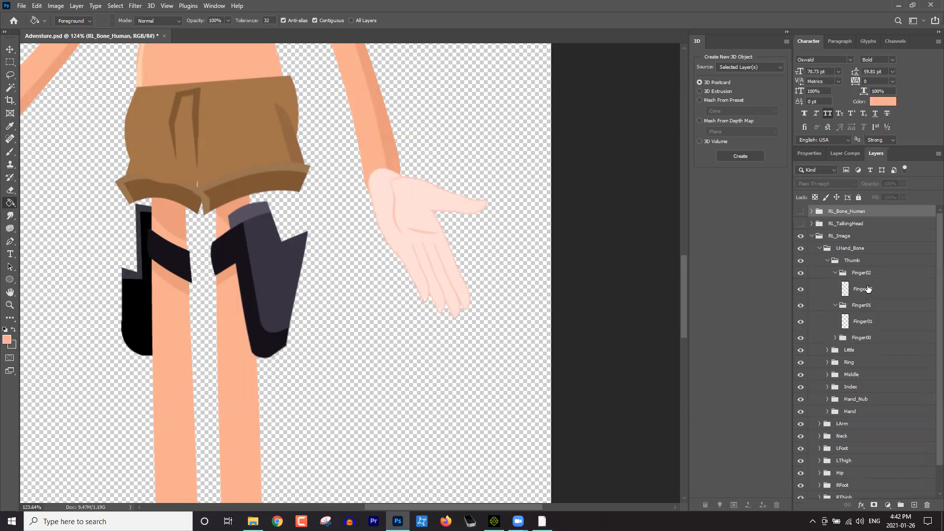
{"action": "left_click", "coordinate": [431, 201]}
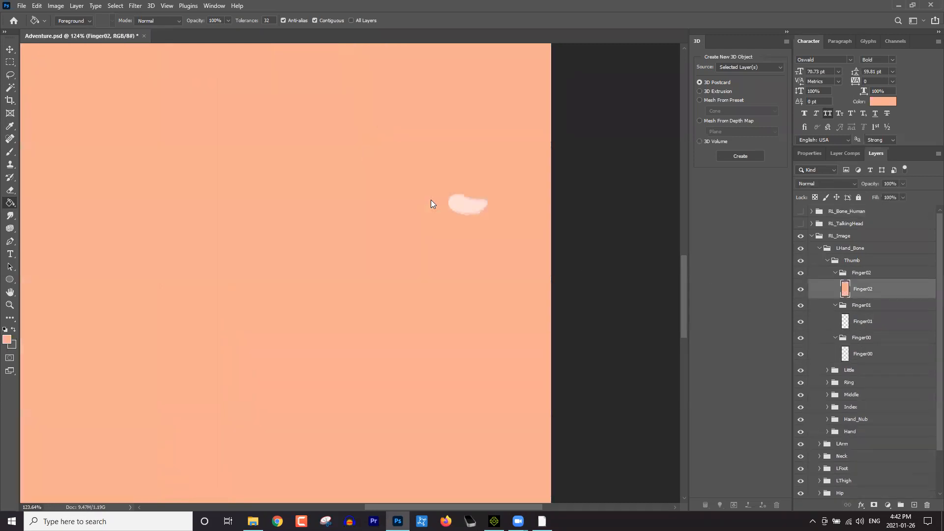
{"action": "key", "text": "ctrl+z"}
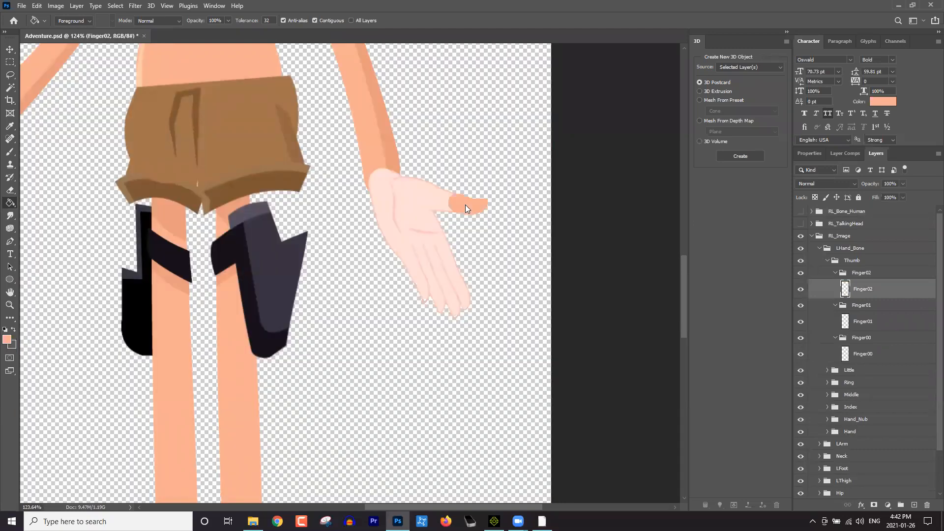
{"action": "left_click", "coordinate": [877, 322]}
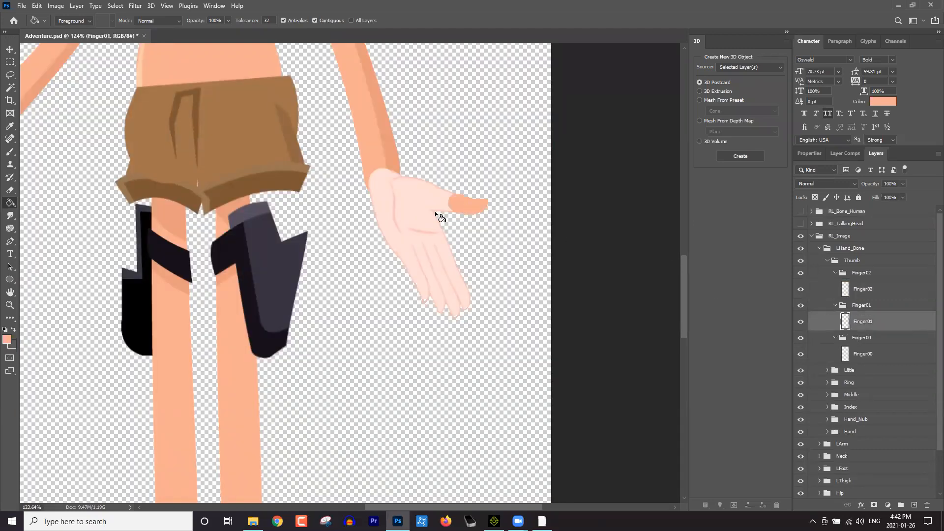
{"action": "left_click", "coordinate": [870, 355]}
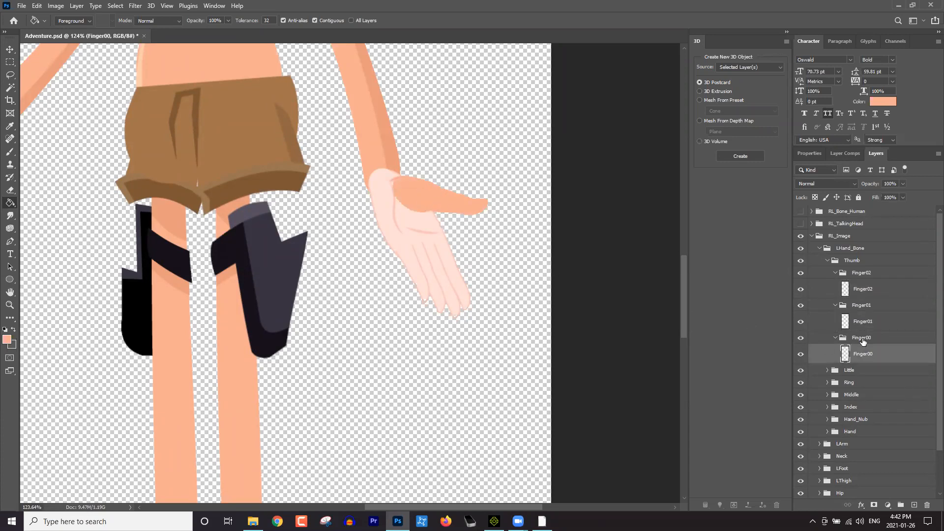
Fill the left hand's little finger layers, Finger42, Finger41 and Layer 503, with the peach skin colour
{"action": "left_click", "coordinate": [826, 370]}
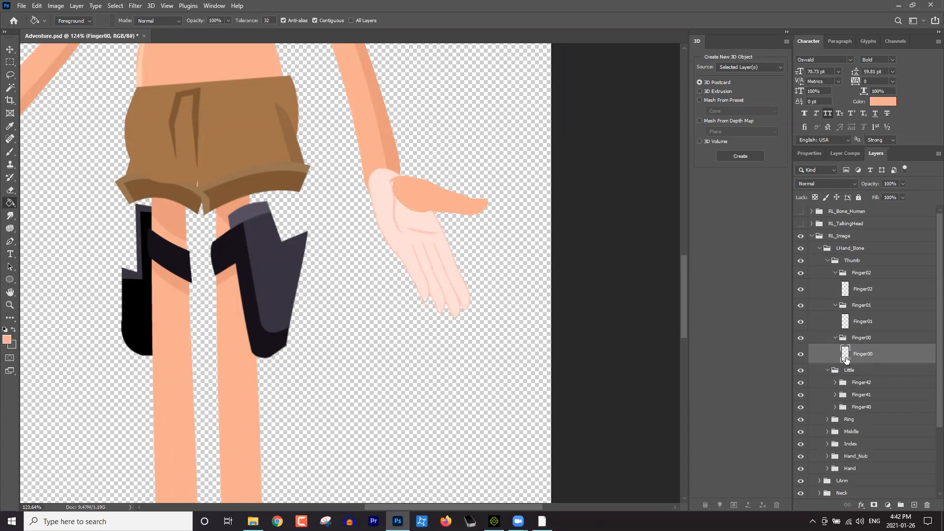
{"action": "scroll", "coordinate": [845, 359], "scroll_direction": "down", "scroll_amount": 2}
{"action": "left_click", "coordinate": [836, 333]}
{"action": "left_click", "coordinate": [835, 366]}
{"action": "left_click", "coordinate": [835, 397]}
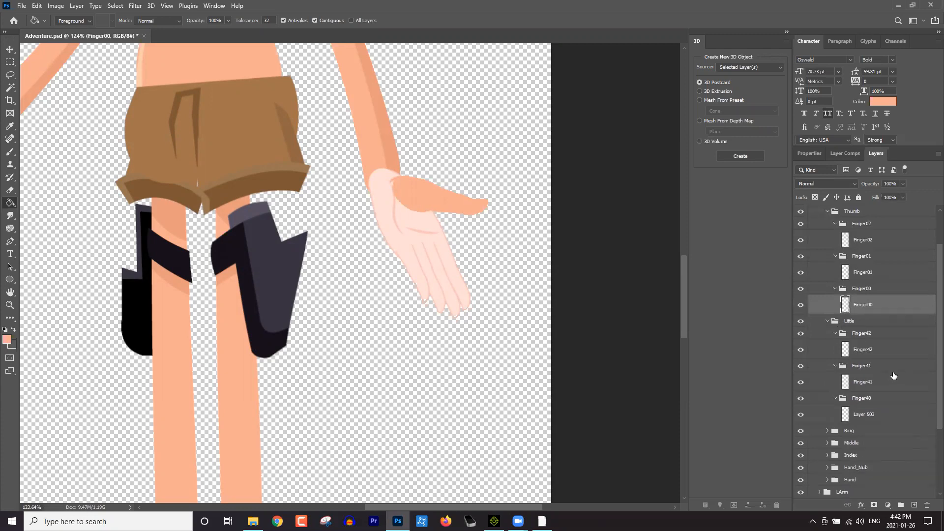
{"action": "scroll", "coordinate": [851, 393], "scroll_direction": "down", "scroll_amount": 1}
{"action": "left_click", "coordinate": [869, 326]}
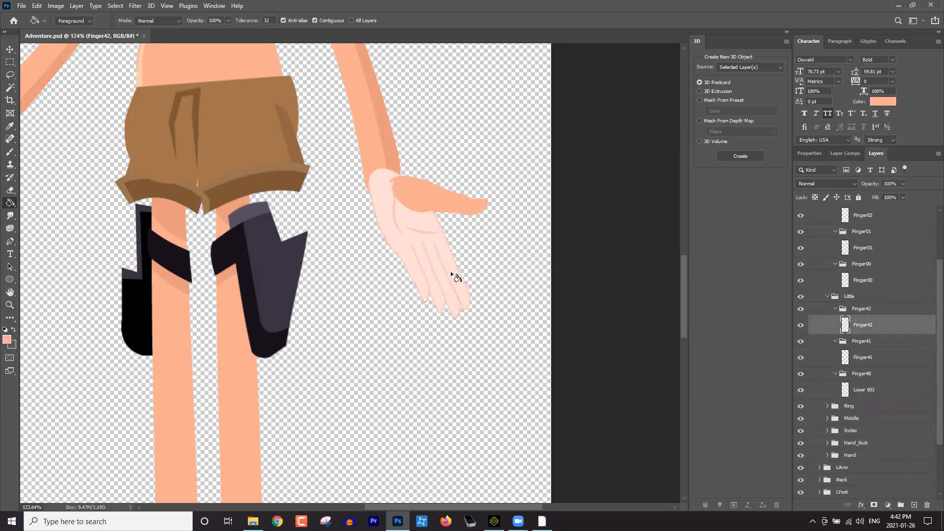
{"action": "left_click", "coordinate": [459, 290]}
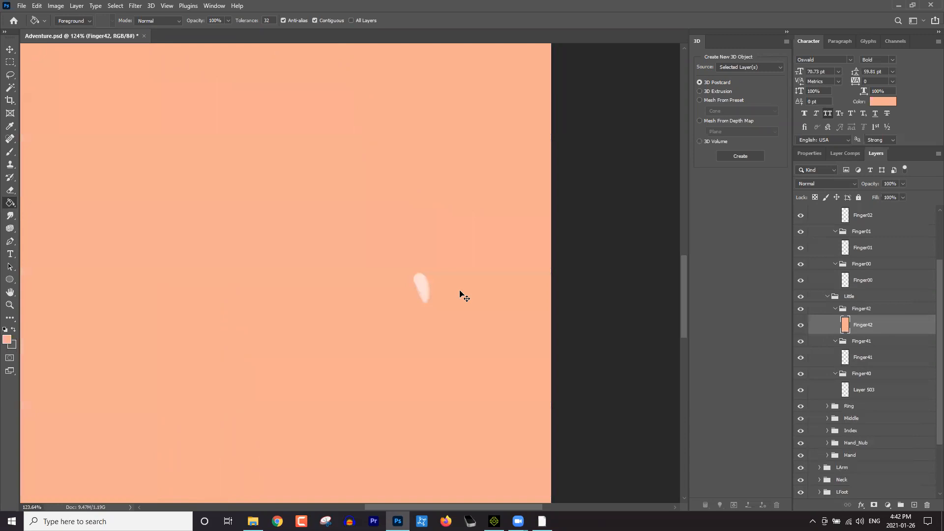
{"action": "key", "text": "ctrl+z"}
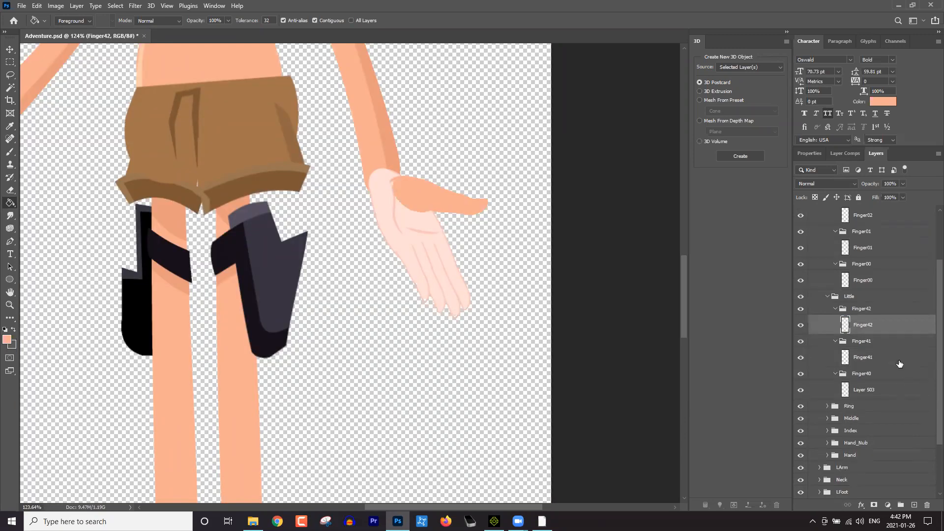
{"action": "left_click", "coordinate": [414, 270]}
{"action": "left_click", "coordinate": [874, 394]}
{"action": "left_click", "coordinate": [406, 256]}
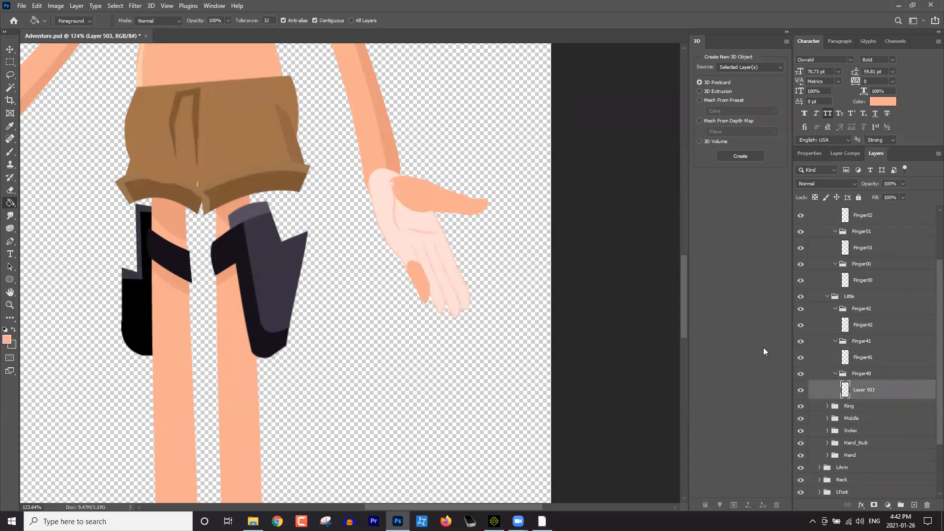
Collapse the finished Little and Thumb groups and fill the ring finger layers Finger32, Finger31 and Finger30 with the skin colour
{"action": "left_click", "coordinate": [828, 297]}
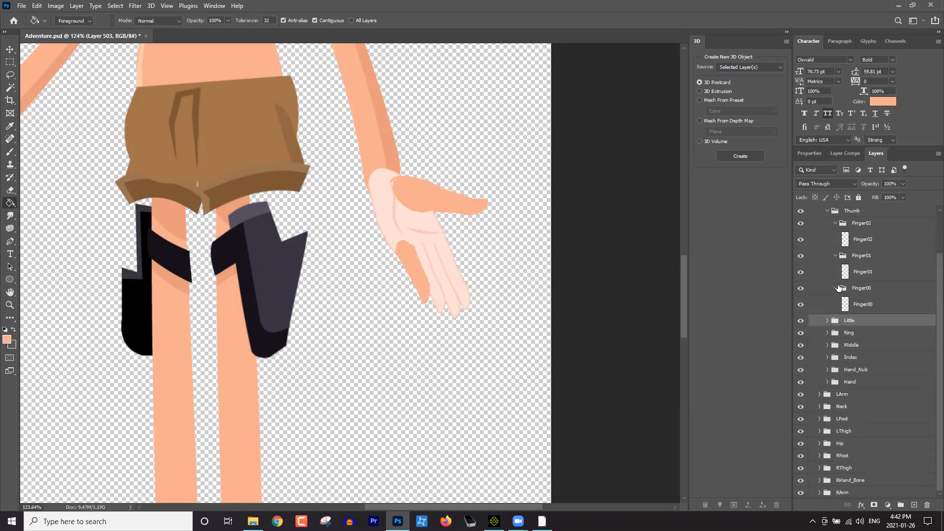
{"action": "left_click", "coordinate": [827, 211]}
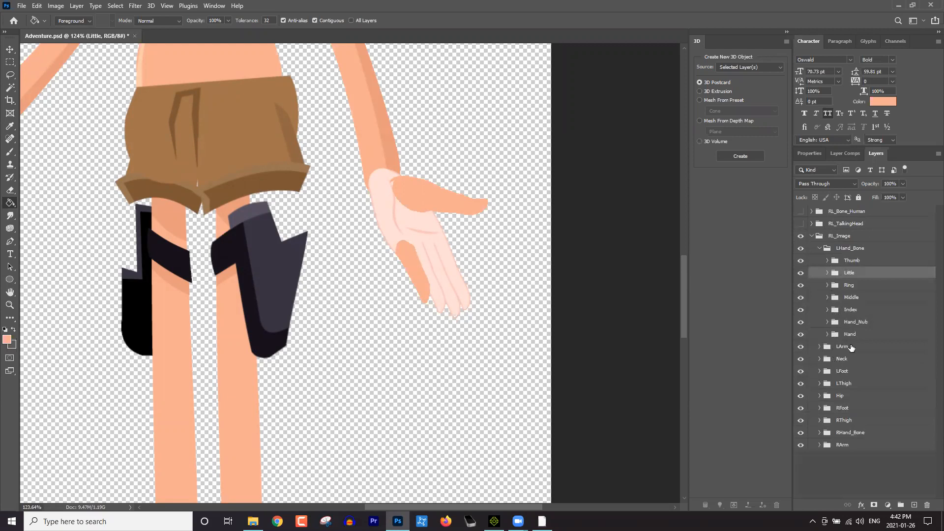
{"action": "left_click", "coordinate": [827, 286]}
{"action": "left_click", "coordinate": [860, 316]}
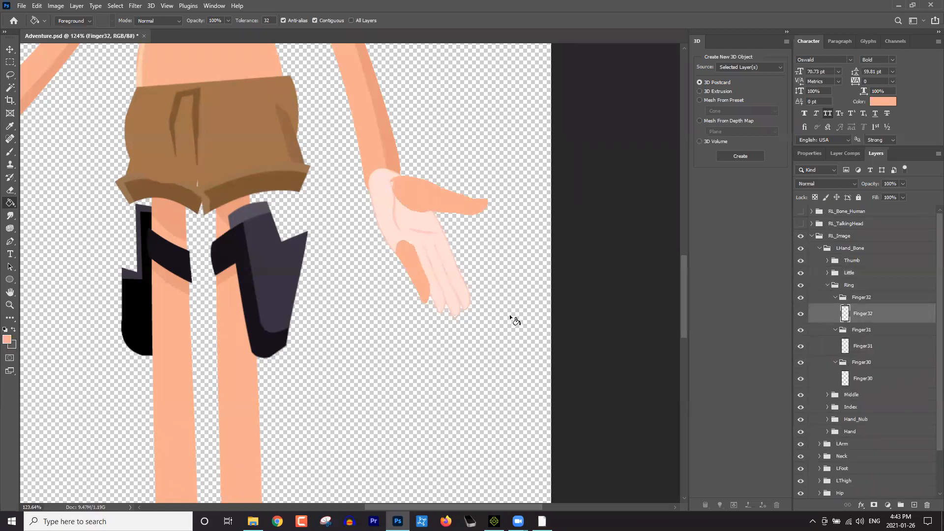
{"action": "left_click", "coordinate": [425, 264]}
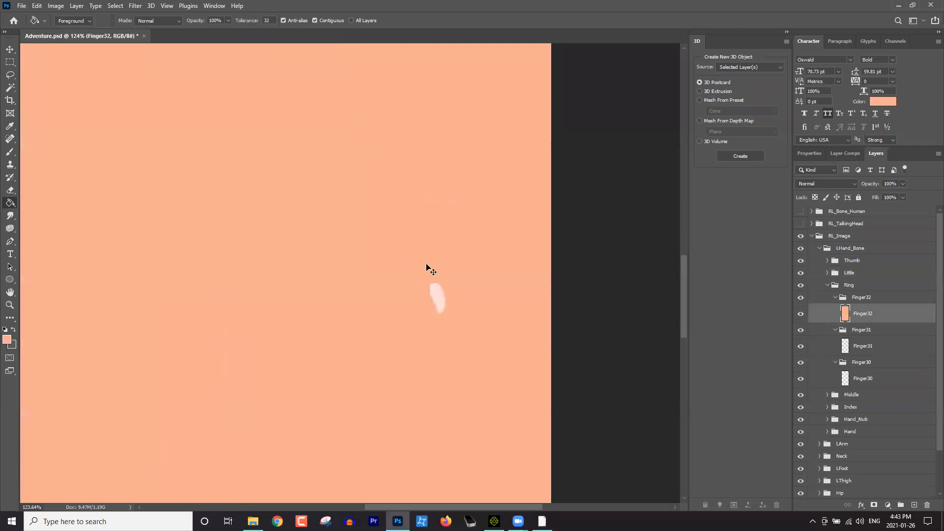
{"action": "key", "text": "ctrl+z"}
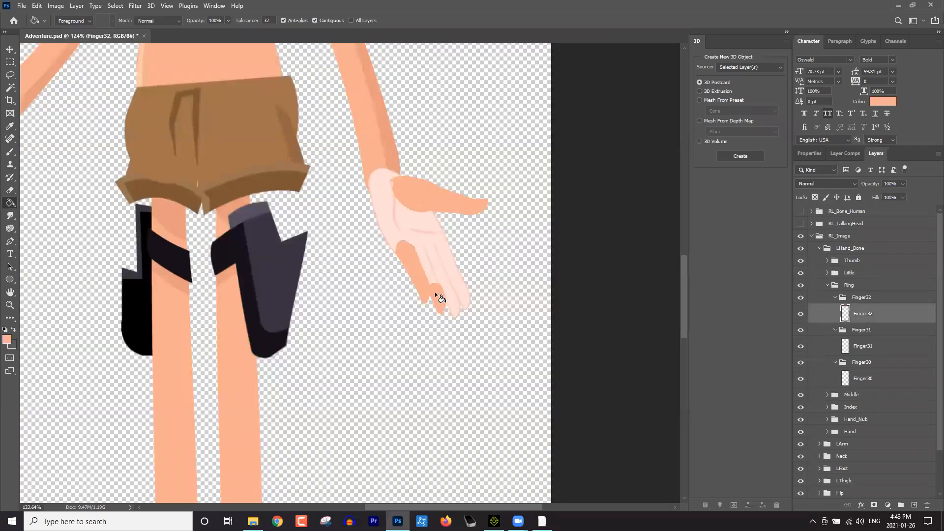
{"action": "left_click", "coordinate": [862, 346]}
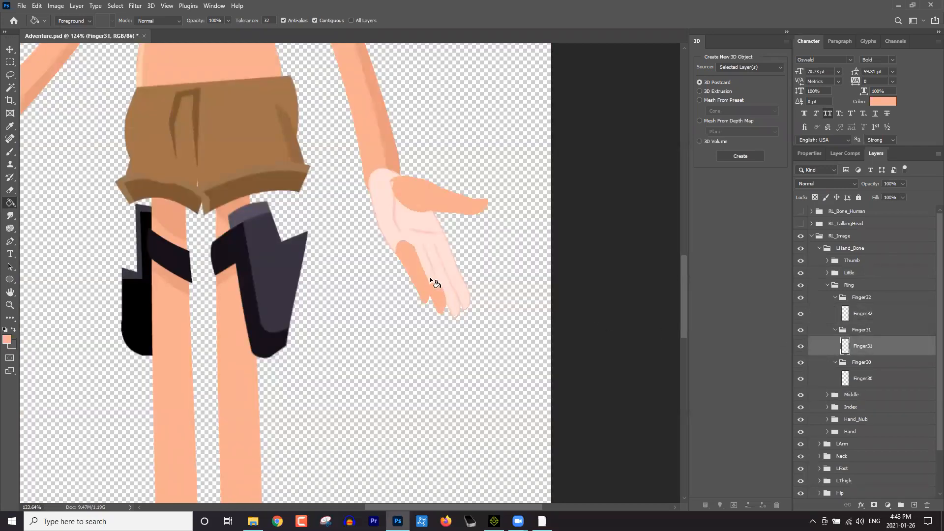
{"action": "left_click", "coordinate": [878, 378]}
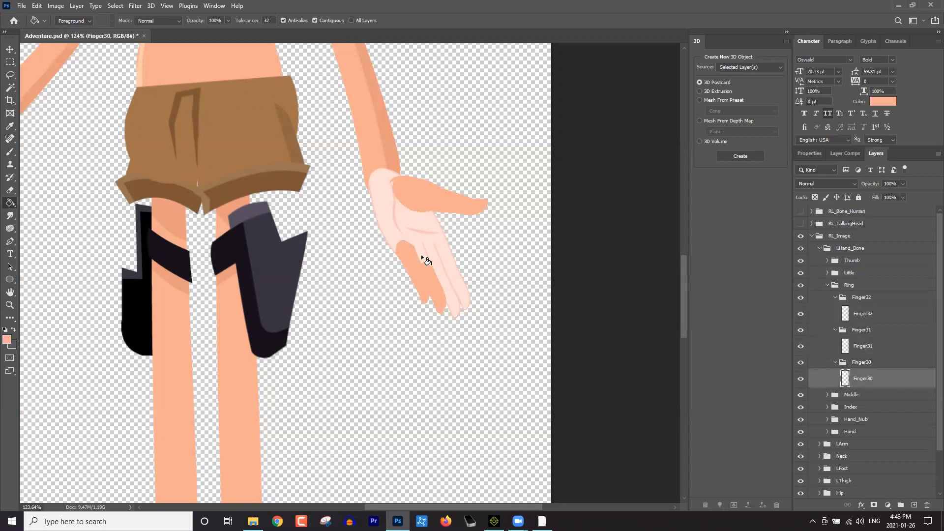
Close Adventure.psd without saving and, in Cartoon Animator, replace the character's hands with the G3 Female_palm front template
{"action": "left_click", "coordinate": [142, 36]}
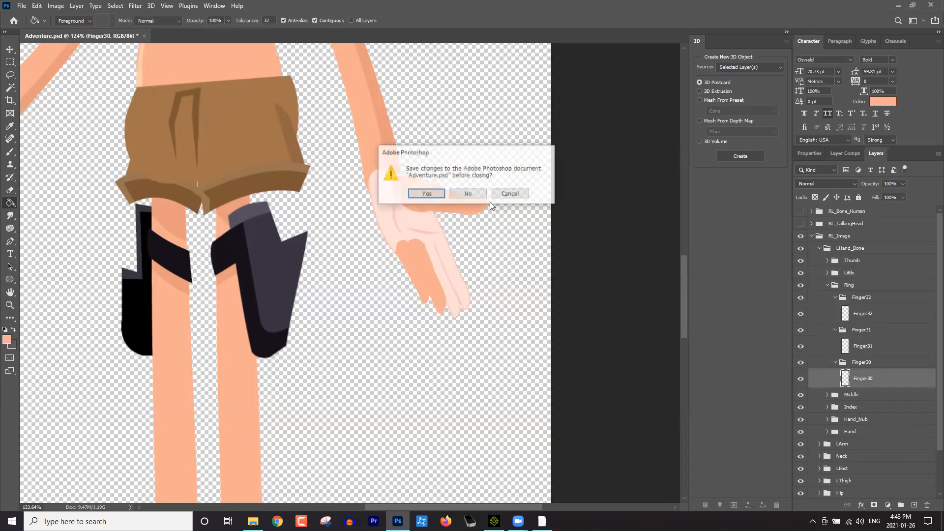
{"action": "left_click", "coordinate": [468, 194]}
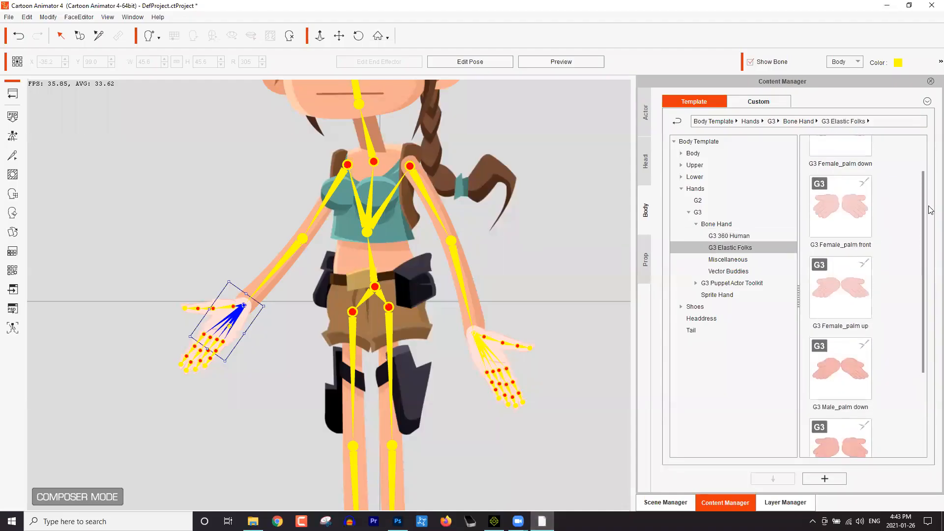
{"action": "scroll", "coordinate": [930, 210], "scroll_direction": "up", "scroll_amount": 1}
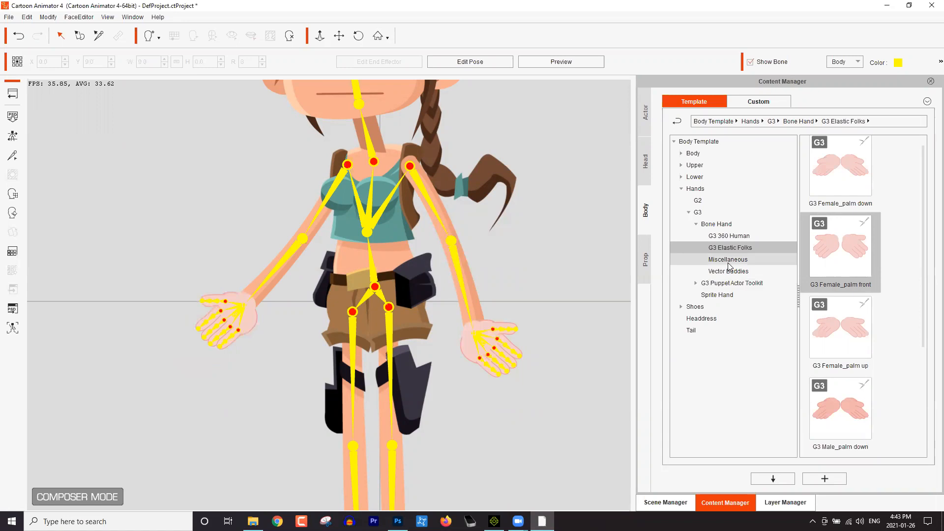
Browse the G3 360 Human hands, then launch the character as a PSD in Photoshop with head and body in one file
{"action": "left_click", "coordinate": [729, 236]}
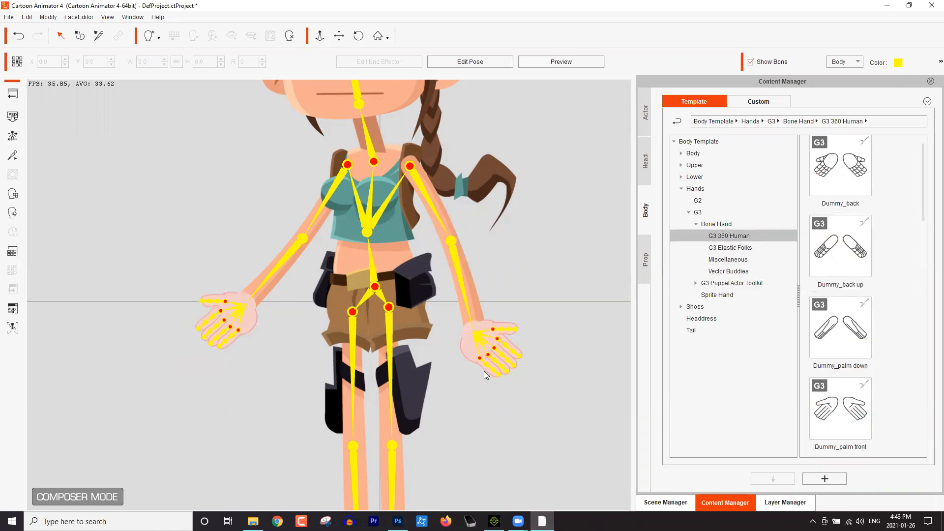
{"action": "left_click", "coordinate": [16, 308]}
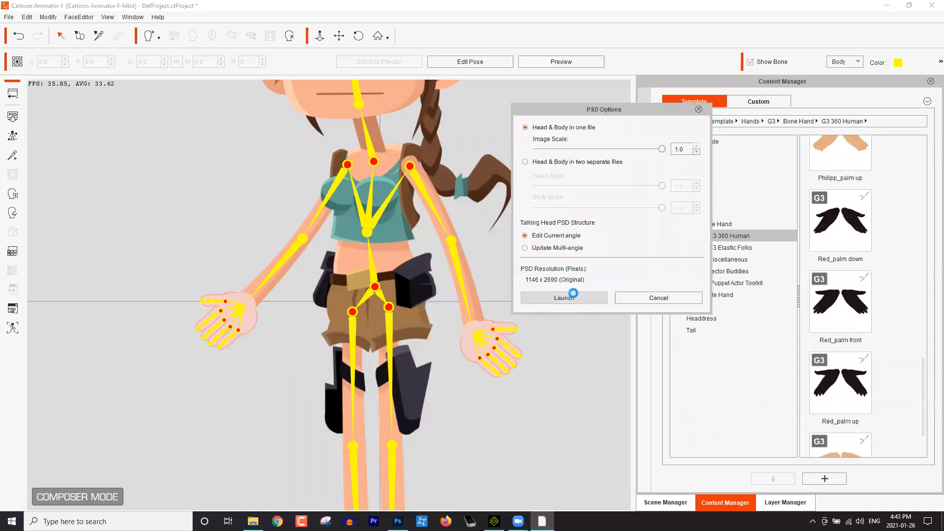
{"action": "left_click", "coordinate": [570, 296]}
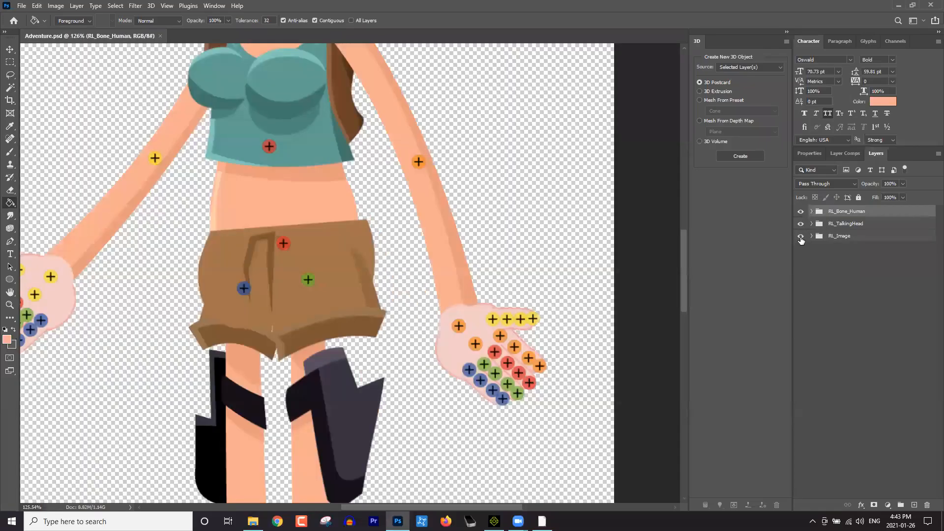
Hide the RL_Bone_Human and RL_TalkingHead groups and expand the RL_Image group
{"action": "left_click", "coordinate": [801, 237]}
{"action": "left_click", "coordinate": [801, 237]}
{"action": "left_click", "coordinate": [800, 237]}
{"action": "left_click", "coordinate": [812, 236]}
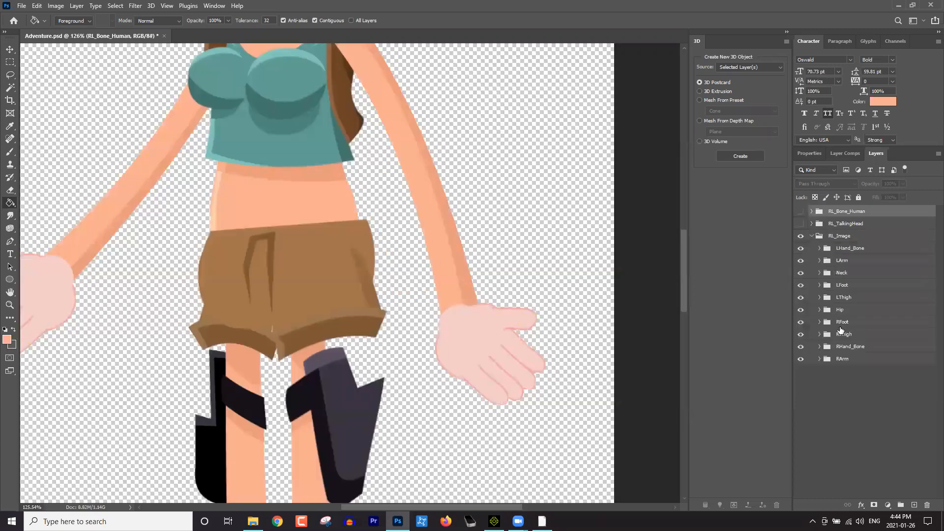
Fill the Finger00 layer in LHand_Bone's Thumb group with the peach foreground skin colour
{"action": "left_click", "coordinate": [819, 248]}
{"action": "left_click", "coordinate": [827, 260]}
{"action": "left_click", "coordinate": [835, 274]}
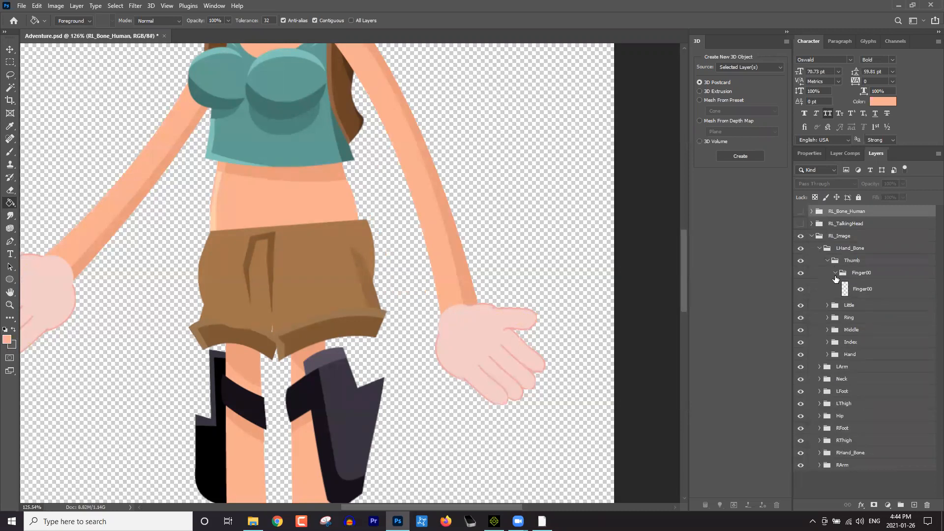
{"action": "left_click", "coordinate": [870, 293]}
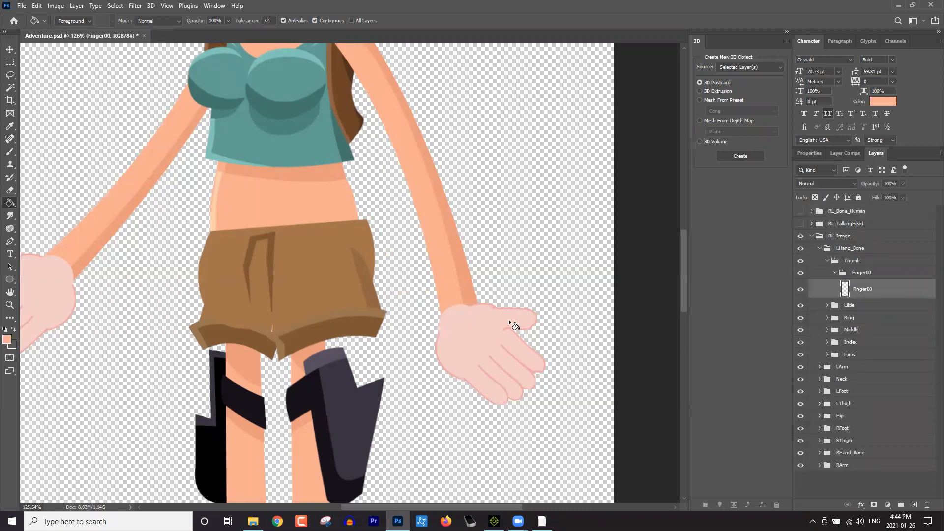
Fill the left hand's little and ring finger layers, Finger40 and Finger30, with the peach skin colour
{"action": "left_click", "coordinate": [828, 305]}
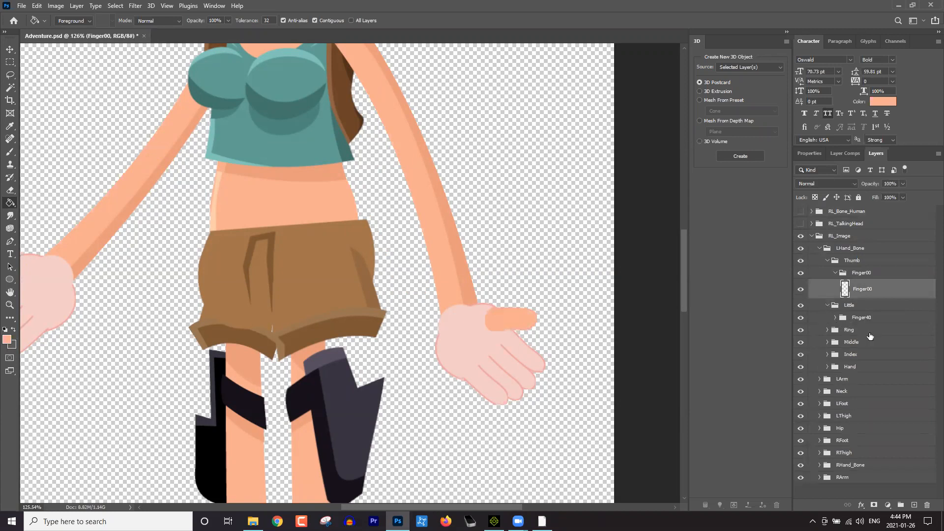
{"action": "left_click", "coordinate": [486, 388]}
{"action": "left_click", "coordinate": [827, 350]}
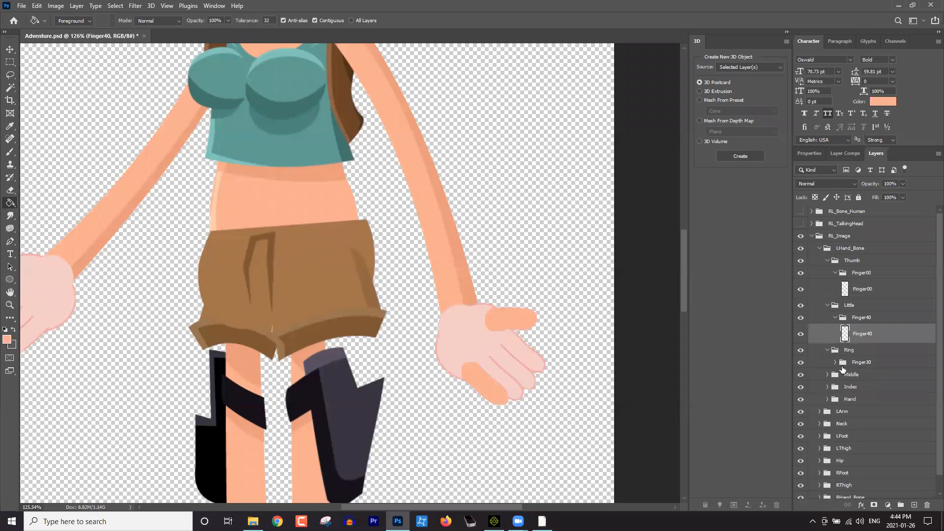
{"action": "left_click", "coordinate": [834, 363]}
{"action": "left_click", "coordinate": [866, 379]}
{"action": "left_click", "coordinate": [508, 390]}
{"action": "left_click", "coordinate": [502, 378]}
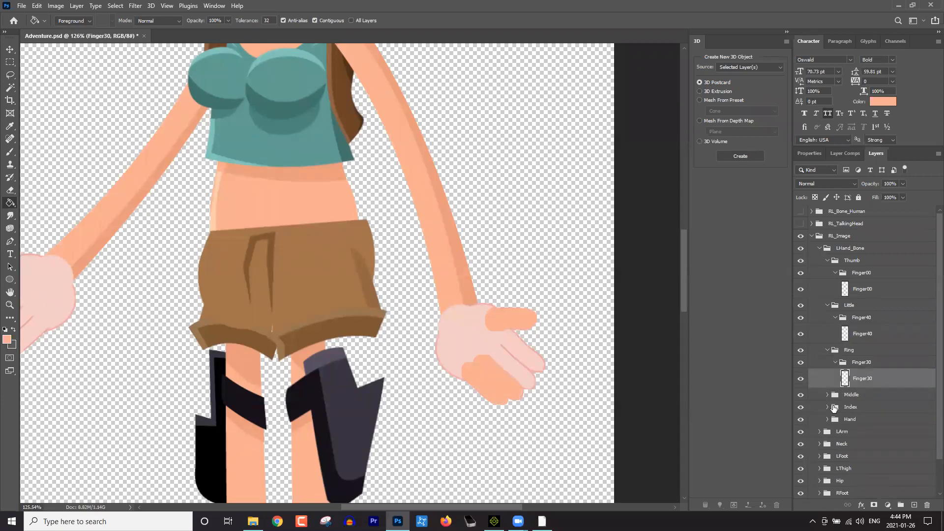
Fill the left hand's middle finger layer, Finger20, with the peach skin colour
{"action": "left_click", "coordinate": [828, 395]}
{"action": "left_click", "coordinate": [835, 407]}
{"action": "left_click", "coordinate": [861, 424]}
{"action": "left_click", "coordinate": [519, 367]}
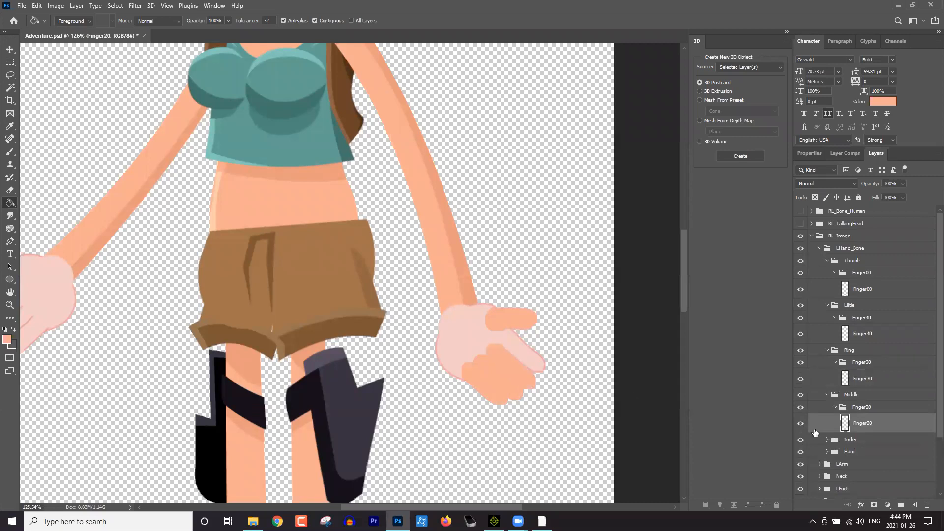
Fill the left hand's index finger layer, Finger10, with the peach skin colour
{"action": "left_click", "coordinate": [827, 439]}
{"action": "scroll", "coordinate": [875, 411], "scroll_direction": "down", "scroll_amount": 1}
{"action": "scroll", "coordinate": [875, 410], "scroll_direction": "down", "scroll_amount": 1}
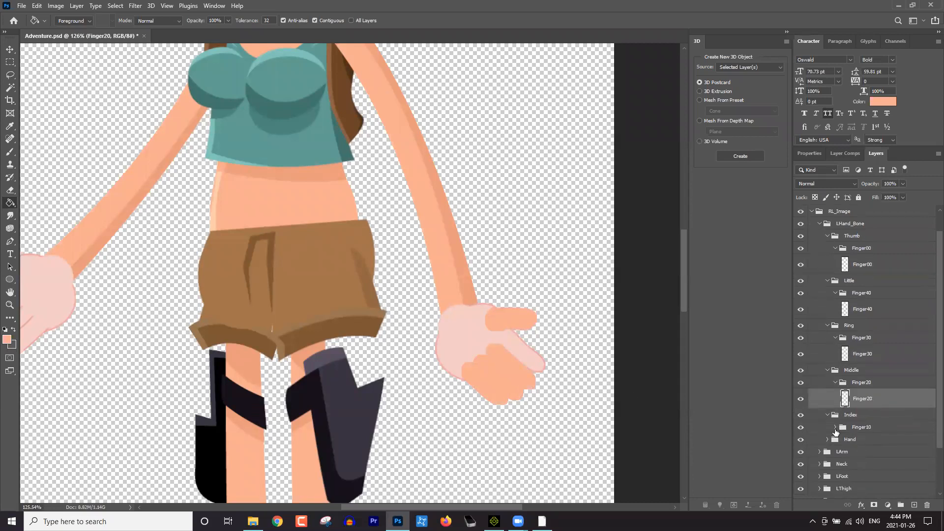
{"action": "left_click", "coordinate": [835, 426]}
{"action": "left_click", "coordinate": [861, 443]}
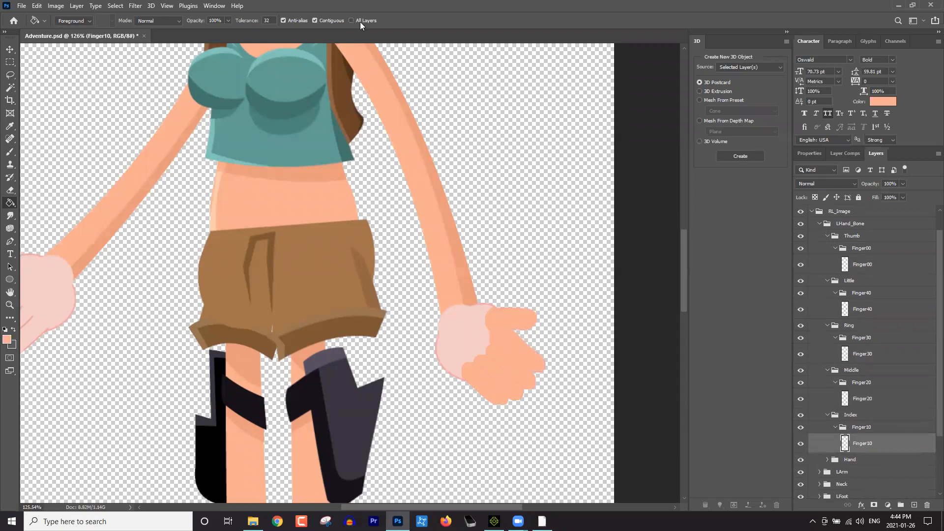
Fill the Hand layer in LHand_Bone's Hand group with the peach skin colour
{"action": "scroll", "coordinate": [903, 434], "scroll_direction": "down", "scroll_amount": 4}
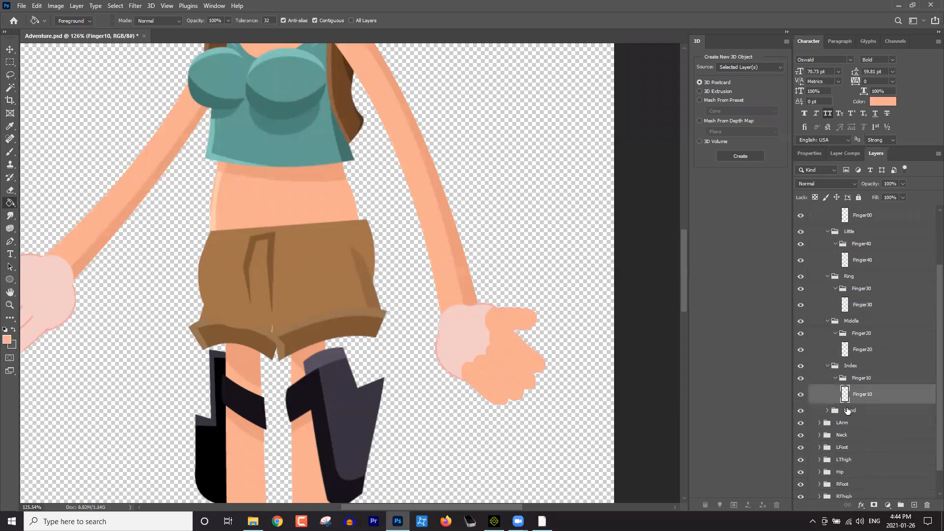
{"action": "left_click", "coordinate": [827, 410]}
{"action": "left_click", "coordinate": [850, 426]}
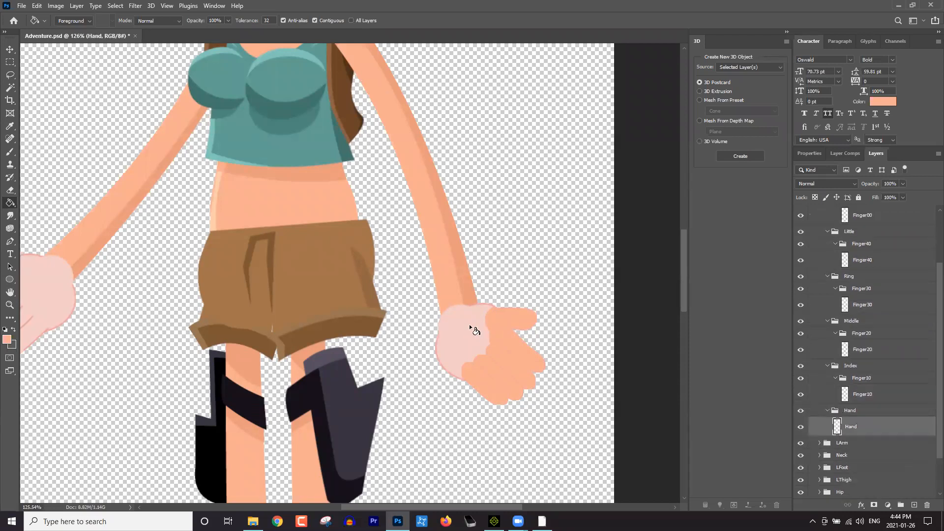
{"action": "left_click", "coordinate": [471, 336]}
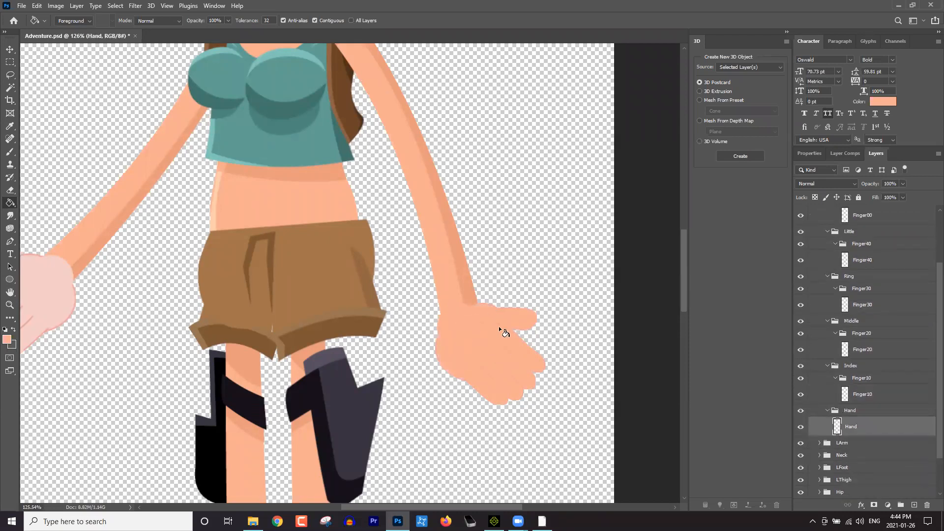
Fill the right hand's thumb and little finger layers, Finger00 and Finger40 in RHand_Bone, with the peach skin colour
{"action": "left_click_drag", "start_coordinate": [486, 276], "coordinate": [717, 296]}
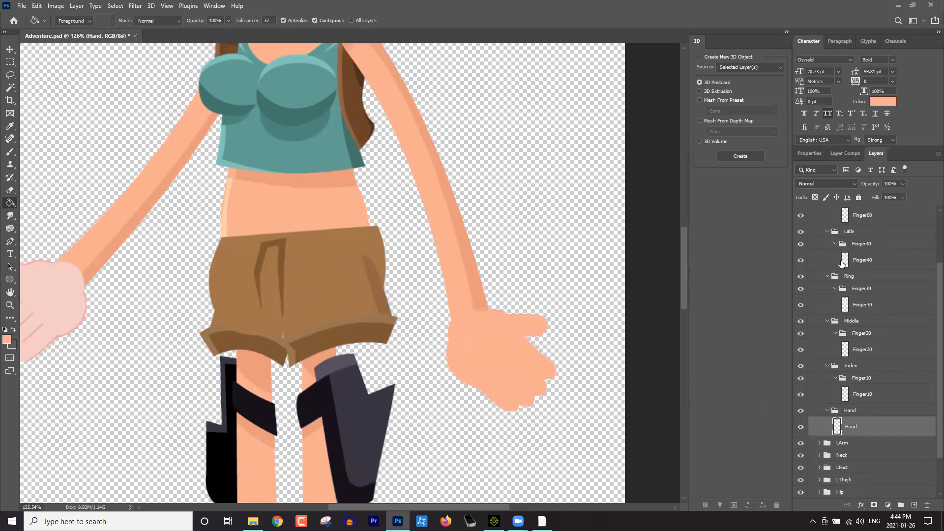
{"action": "scroll", "coordinate": [828, 382], "scroll_direction": "up", "scroll_amount": 3}
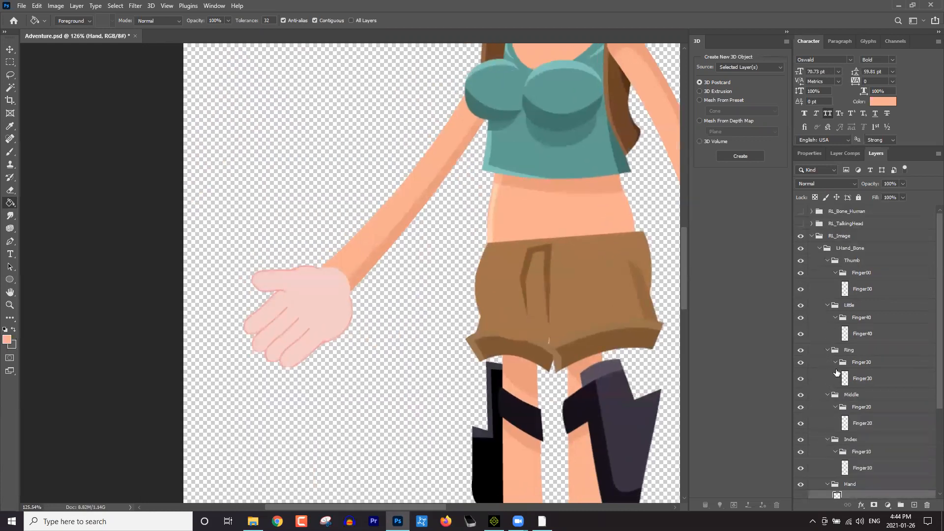
{"action": "left_click", "coordinate": [311, 301], "text": "ctrl"}
{"action": "left_click", "coordinate": [279, 280], "text": "ctrl"}
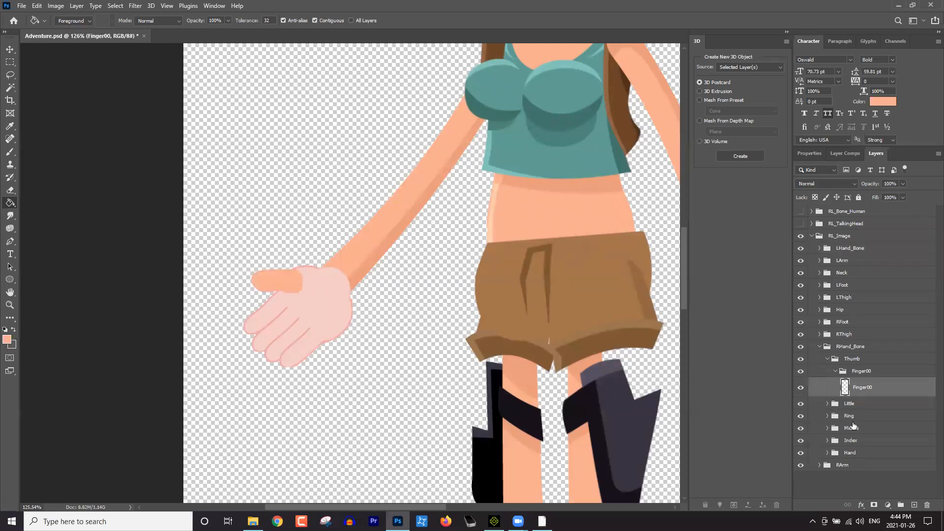
{"action": "left_click", "coordinate": [321, 344], "text": "ctrl"}
{"action": "left_click", "coordinate": [306, 341]}
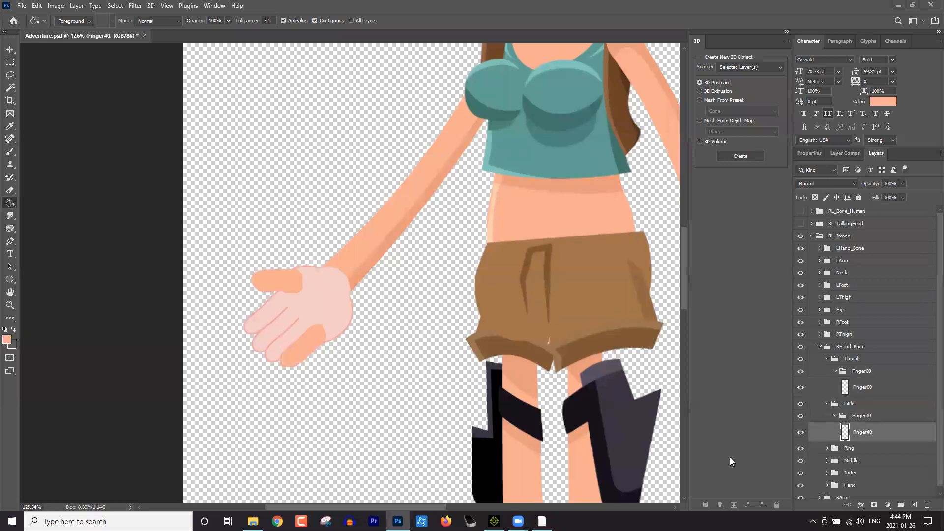
Fill the right hand's ring and middle finger layers, Finger30 and Finger20, with the peach skin colour
{"action": "left_click", "coordinate": [828, 448]}
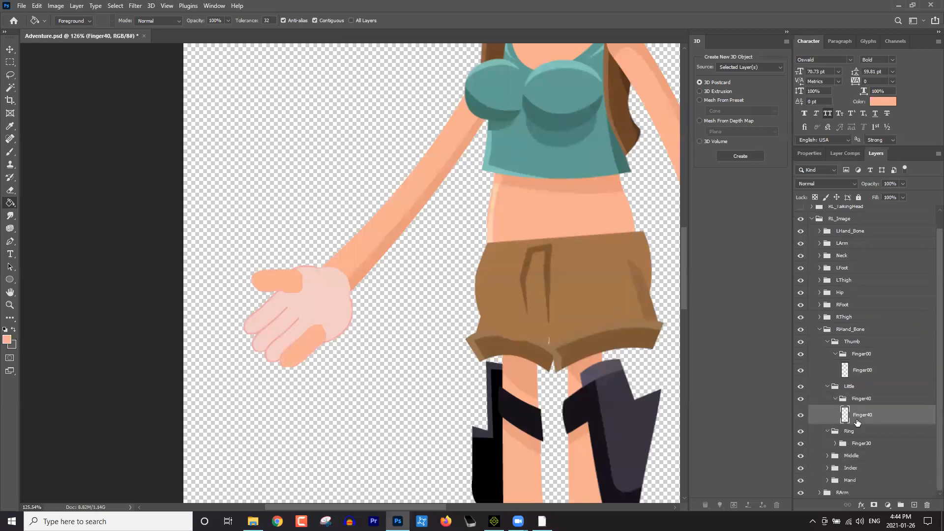
{"action": "left_click", "coordinate": [835, 445]}
{"action": "left_click", "coordinate": [862, 459]}
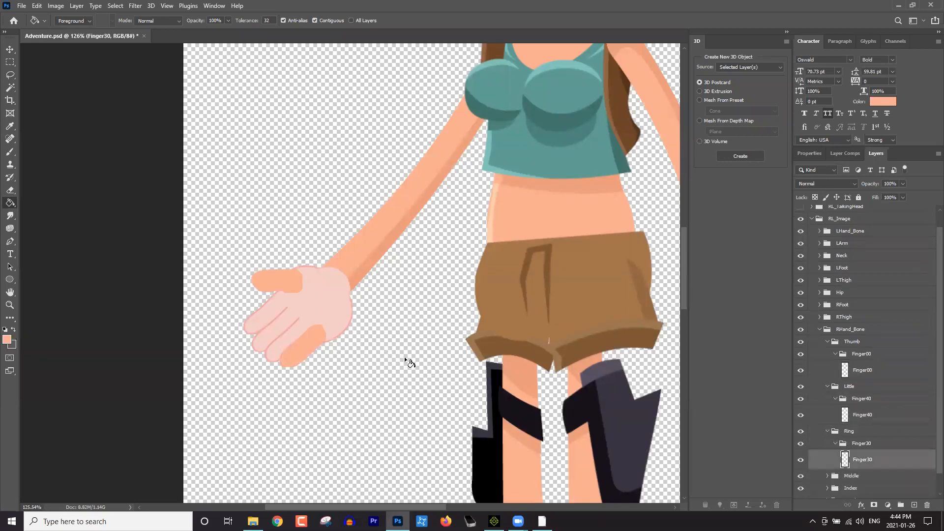
{"action": "left_click", "coordinate": [295, 335]}
{"action": "left_click", "coordinate": [827, 475]}
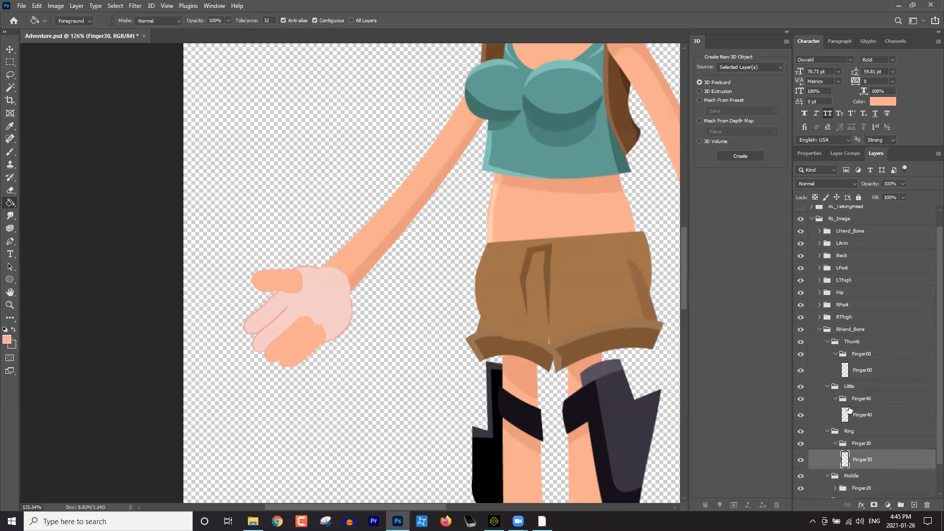
{"action": "scroll", "coordinate": [829, 469], "scroll_direction": "down", "scroll_amount": 1}
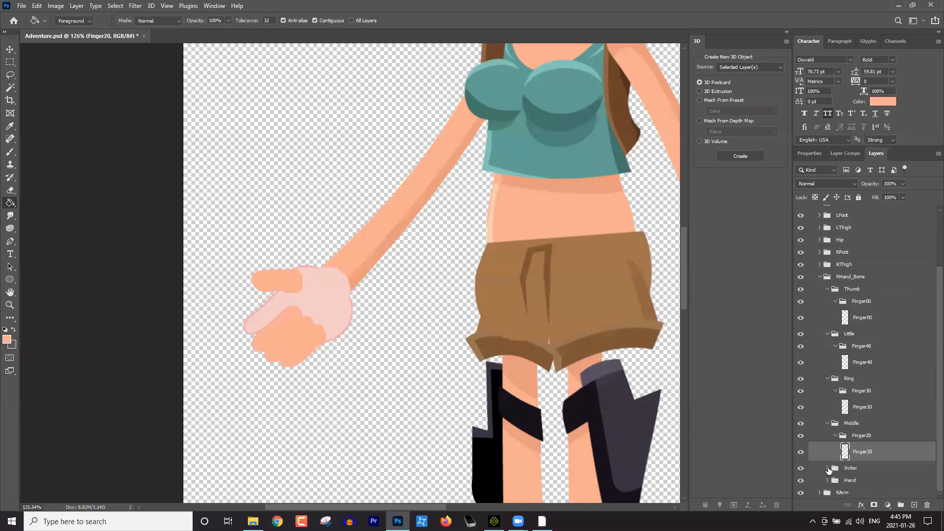
Fill the right hand's index finger layer, Finger10, with the peach skin colour
{"action": "left_click", "coordinate": [827, 468]}
{"action": "scroll", "coordinate": [854, 455], "scroll_direction": "down", "scroll_amount": 1}
{"action": "left_click", "coordinate": [835, 468]}
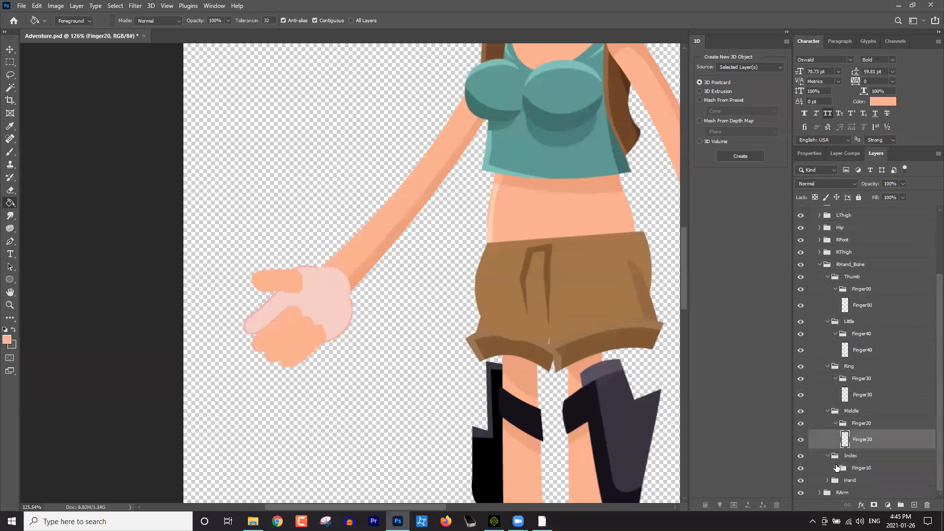
{"action": "scroll", "coordinate": [868, 442], "scroll_direction": "down", "scroll_amount": 1}
{"action": "left_click", "coordinate": [863, 463]}
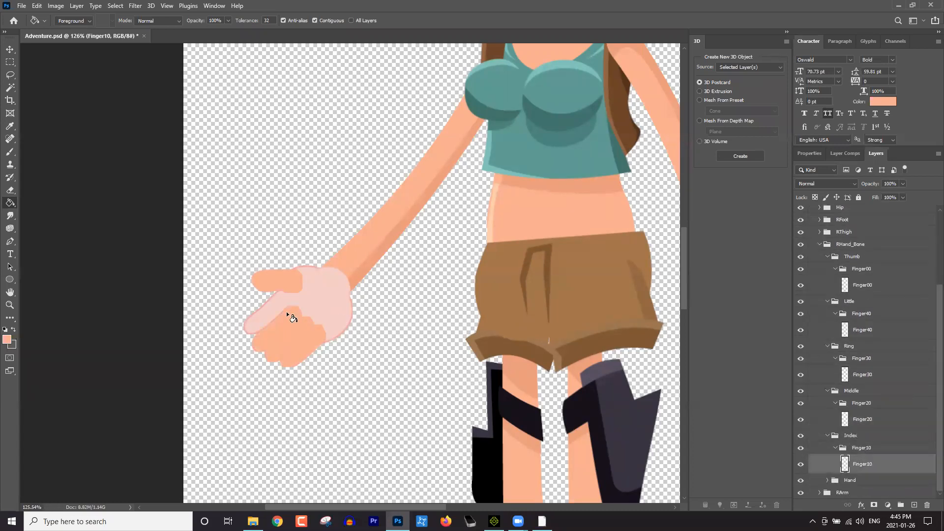
{"action": "left_click", "coordinate": [270, 313]}
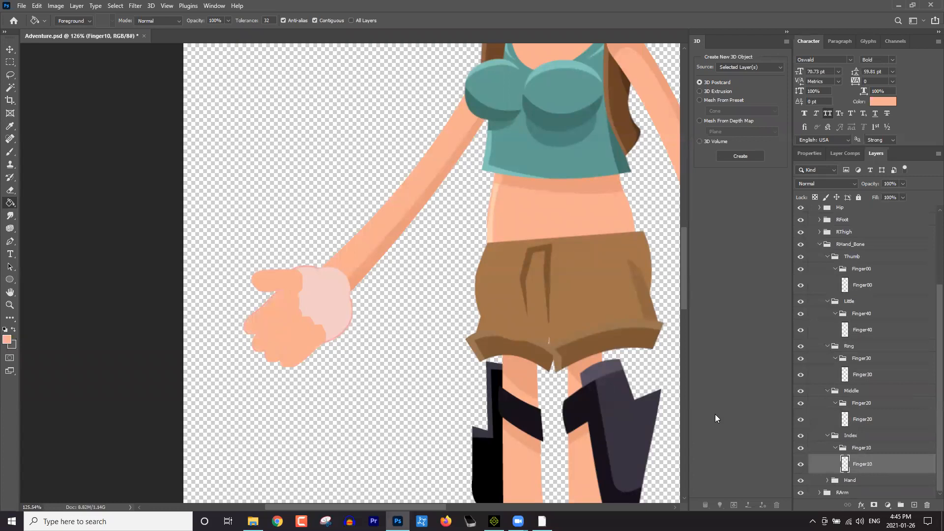
Fill the Hand layer in RHand_Bone's Hand group with the peach skin colour and save Adventure.psd
{"action": "left_click", "coordinate": [827, 480]}
{"action": "scroll", "coordinate": [836, 472], "scroll_direction": "down", "scroll_amount": 1}
{"action": "left_click", "coordinate": [854, 476]}
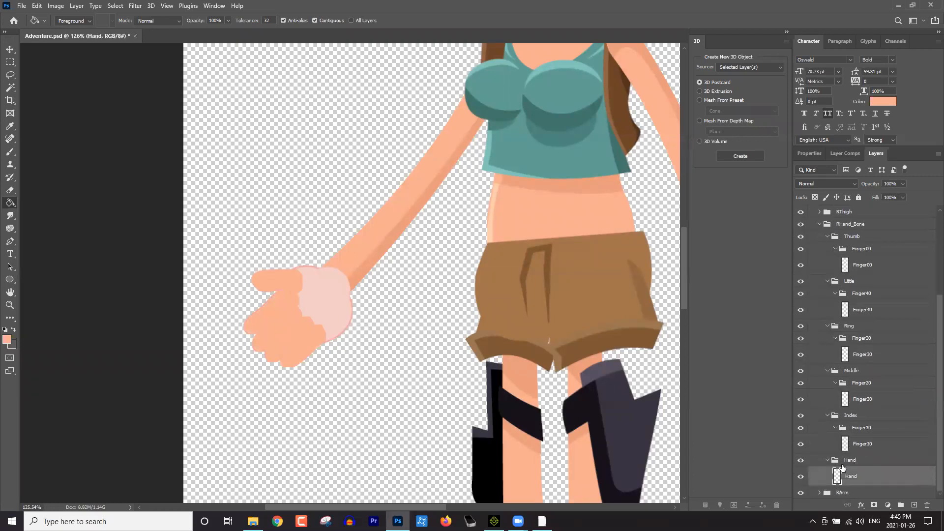
{"action": "left_click", "coordinate": [321, 294]}
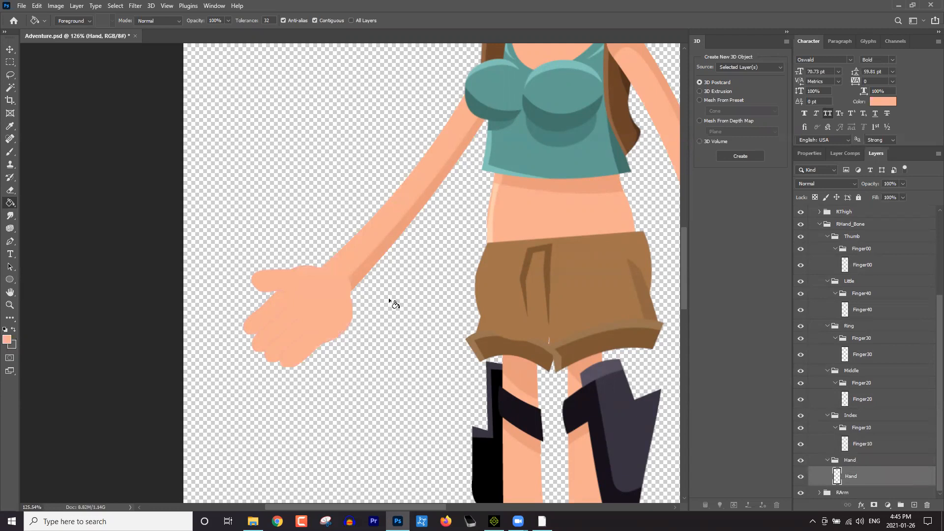
{"action": "left_click", "coordinate": [22, 7]}
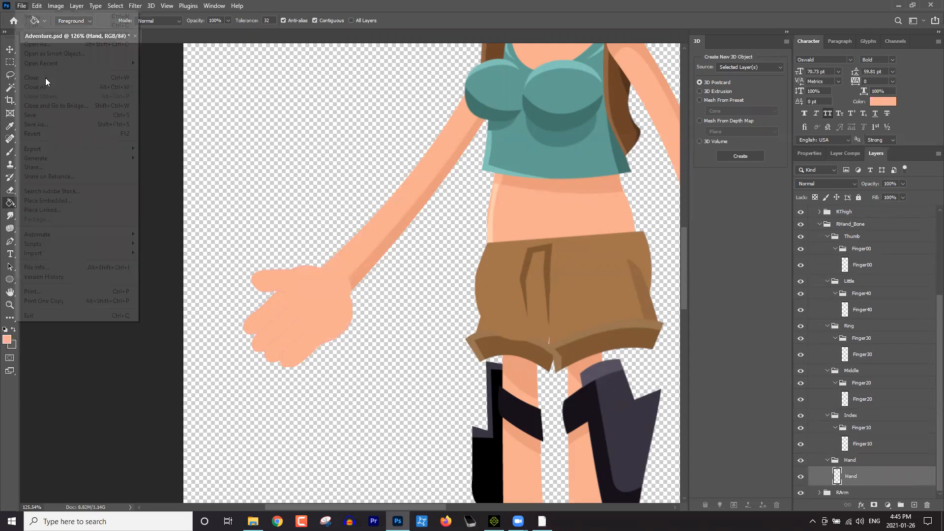
{"action": "left_click", "coordinate": [46, 115]}
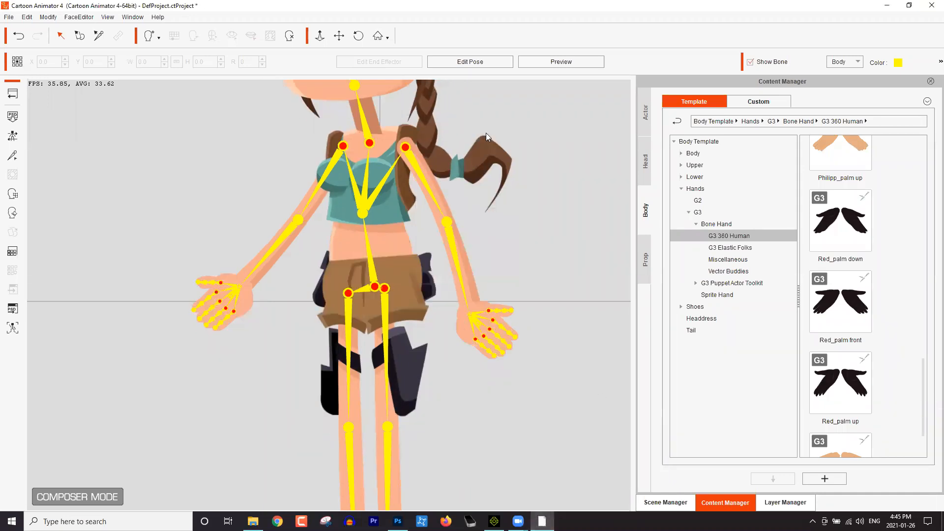
In Cartoon Animator's pose editing mode, rotate the character's left hand to about 64 and adjust its fit at the wrist
{"action": "left_click", "coordinate": [488, 66]}
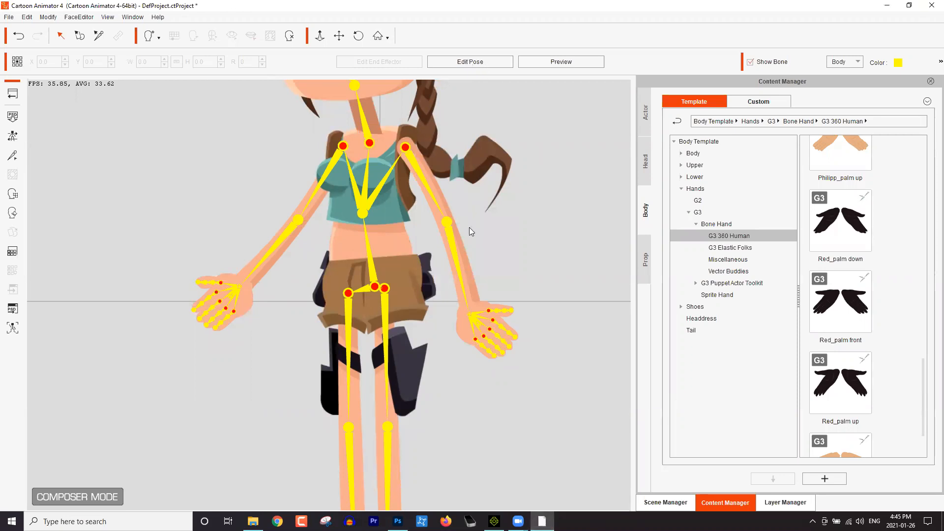
{"action": "left_click", "coordinate": [482, 325]}
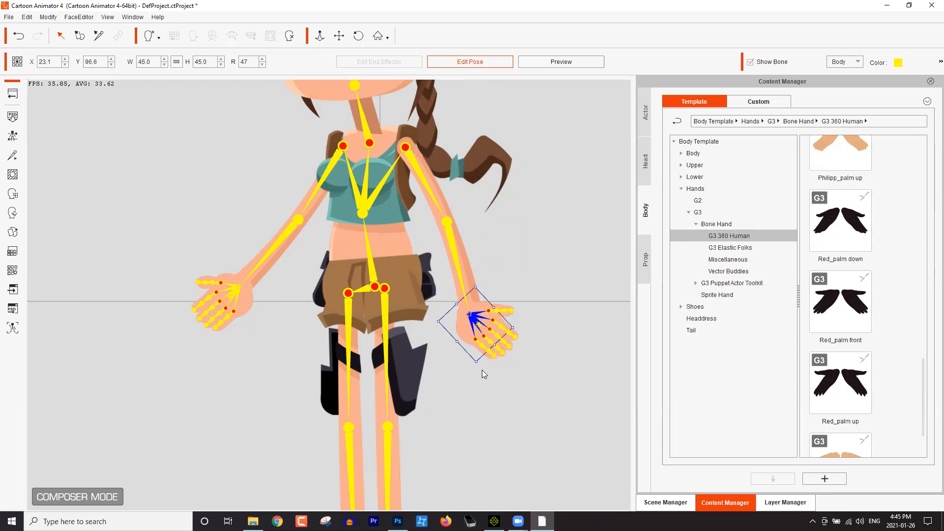
{"action": "left_click_drag", "start_coordinate": [481, 366], "coordinate": [463, 373]}
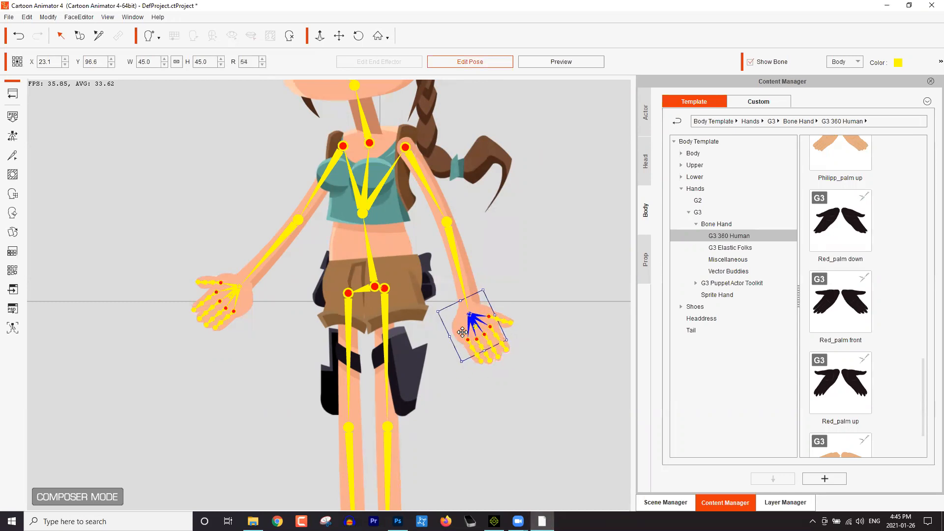
{"action": "left_click_drag", "start_coordinate": [462, 332], "coordinate": [522, 346]}
Adjust the right hand to a size of 49.7 and a rotation of 312, and return to the stage
{"action": "left_click", "coordinate": [233, 294]}
{"action": "left_click_drag", "start_coordinate": [228, 253], "coordinate": [227, 253]}
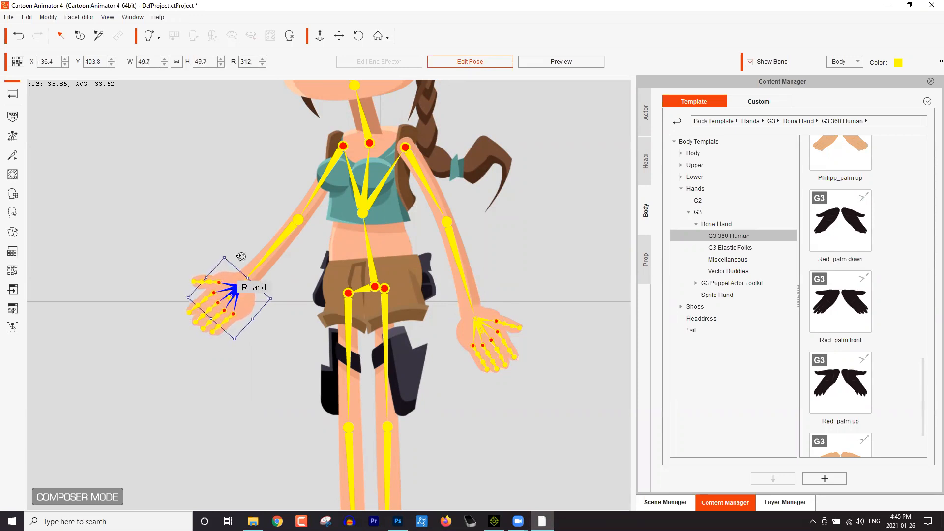
{"action": "left_click", "coordinate": [9, 91]}
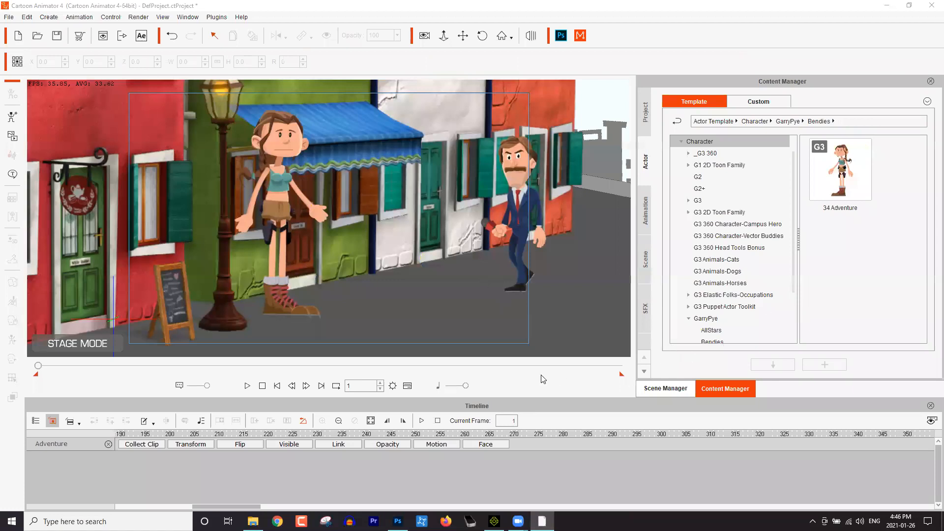
Switch to iClone 7 and start a new empty project
{"action": "key", "text": "alt+Tab"}
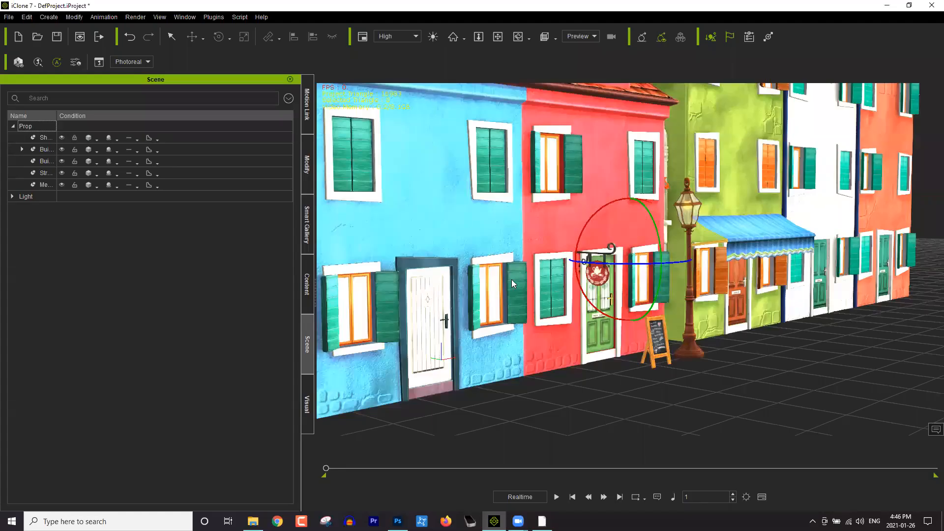
{"action": "key", "text": "ctrl+n"}
{"action": "left_click", "coordinate": [473, 283]}
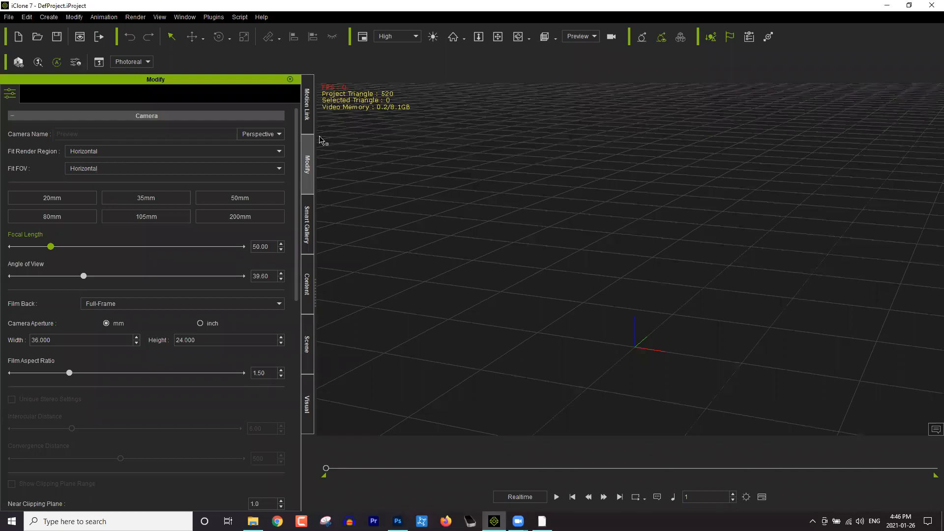
Bring up the Motion Link plugin for Cartoon Animator and narrow its panel slightly to enlarge the viewport
{"action": "left_click", "coordinate": [309, 118]}
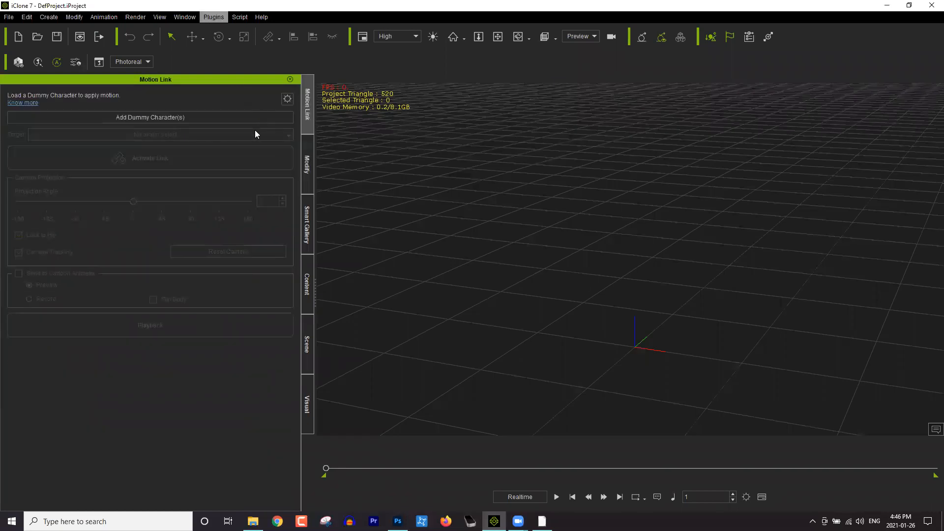
{"action": "mouse_move", "coordinate": [397, 133]}
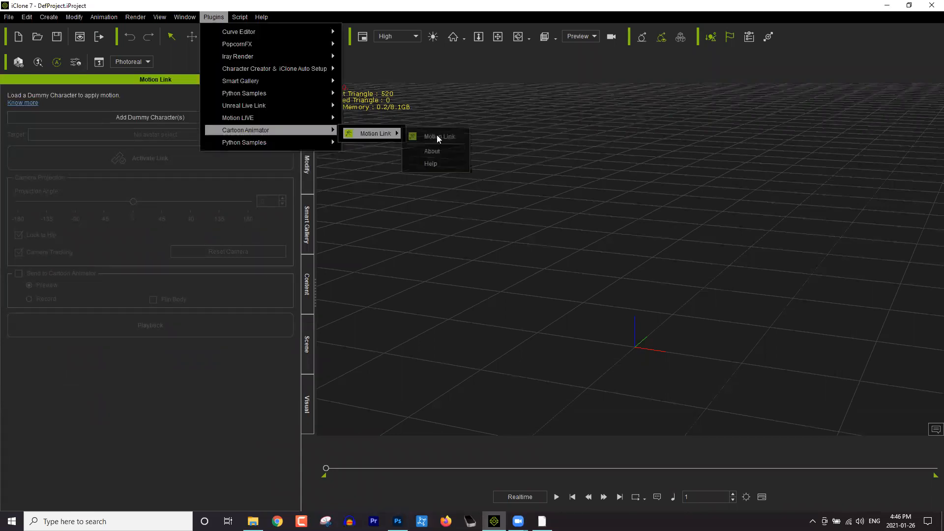
{"action": "left_click", "coordinate": [439, 137]}
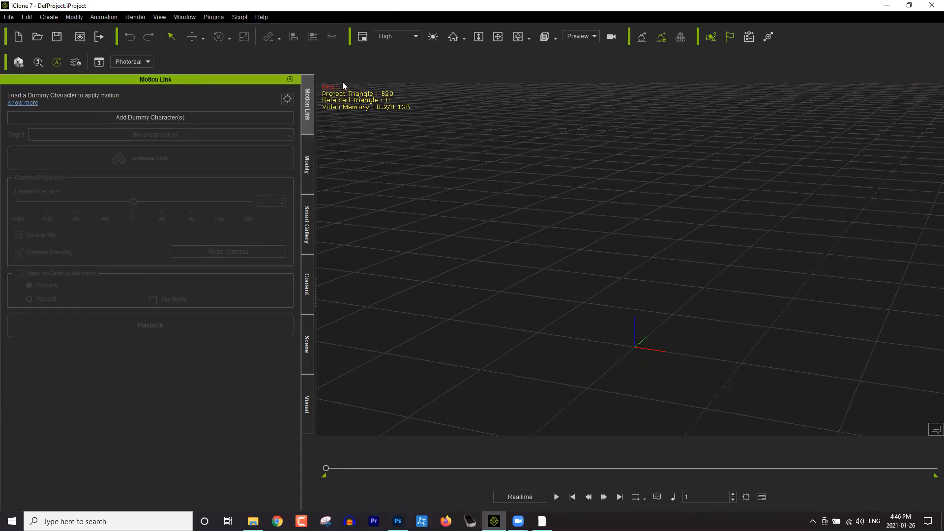
{"action": "left_click", "coordinate": [307, 152]}
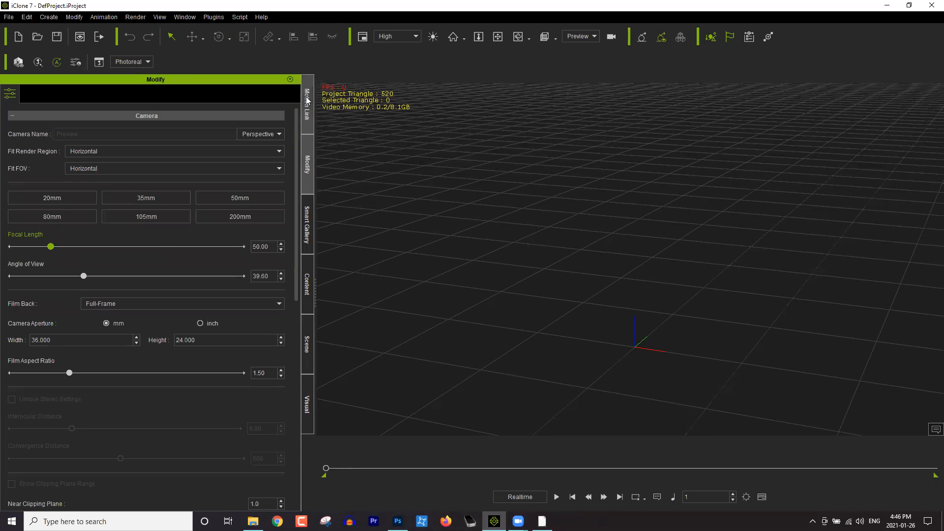
{"action": "left_click", "coordinate": [306, 100]}
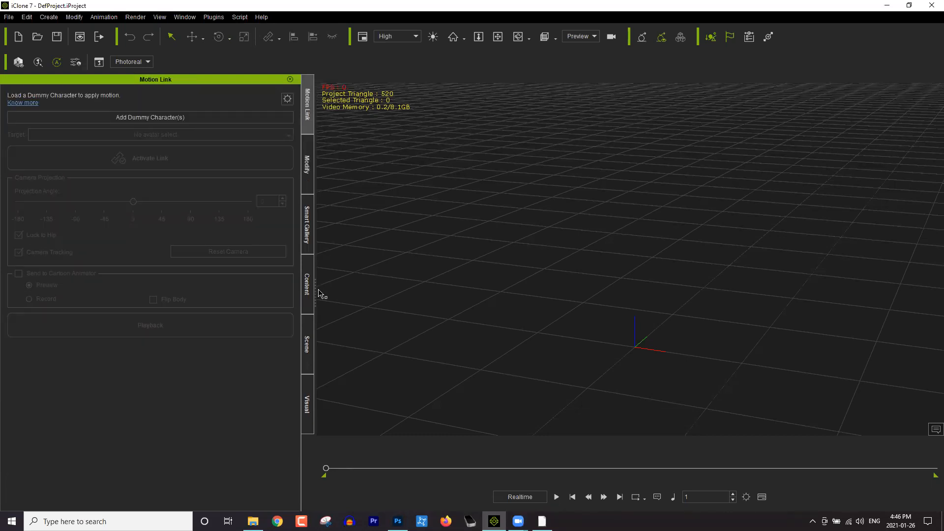
{"action": "left_click_drag", "start_coordinate": [315, 294], "coordinate": [290, 297]}
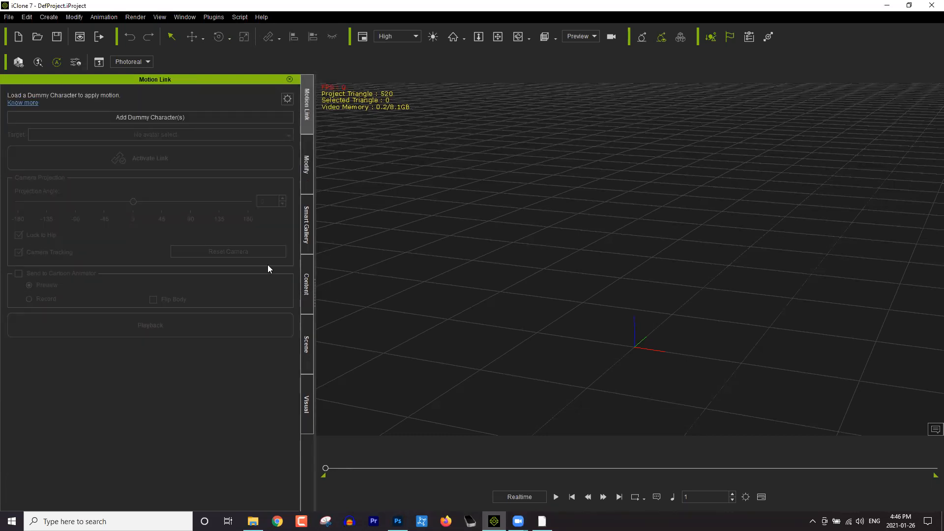
Add a Motion Link dummy character to the scene and activate the link with CTA_Dummy as the target
{"action": "left_click", "coordinate": [168, 119]}
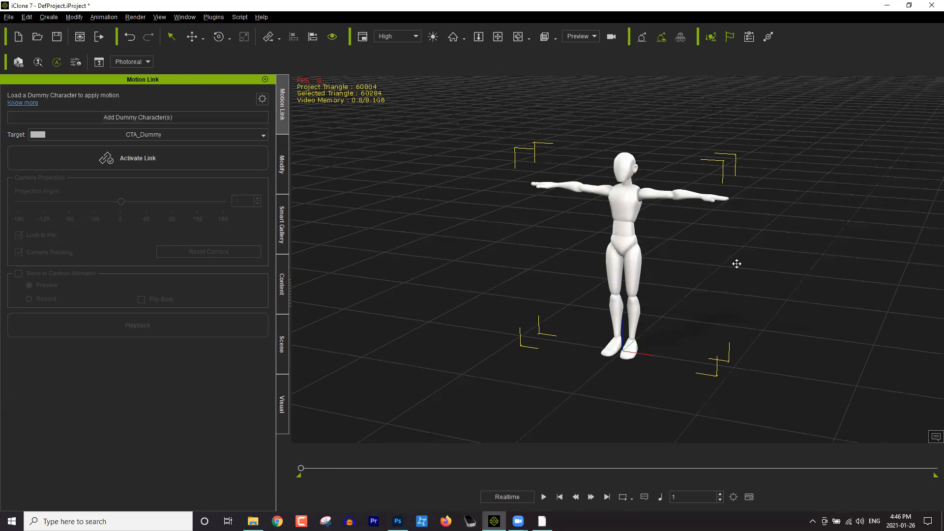
{"action": "scroll", "coordinate": [736, 263], "scroll_direction": "up", "scroll_amount": 1}
{"action": "scroll", "coordinate": [734, 270], "scroll_direction": "up", "scroll_amount": 1}
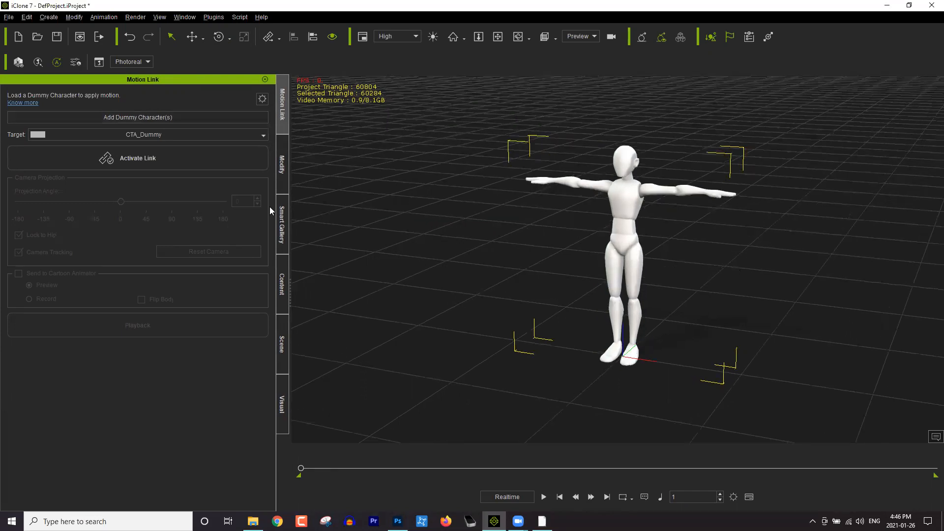
{"action": "left_click", "coordinate": [137, 162]}
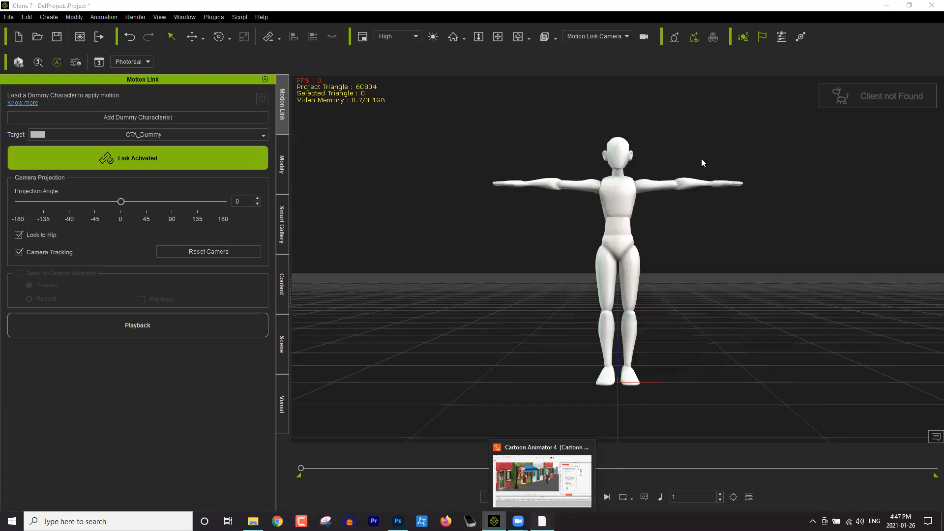
Switch to Cartoon Animator and add the Dummy_2 Front Side character from the G3 360 Human Dummy for 3D Motion templates to the stage
{"action": "key", "text": "alt+Tab"}
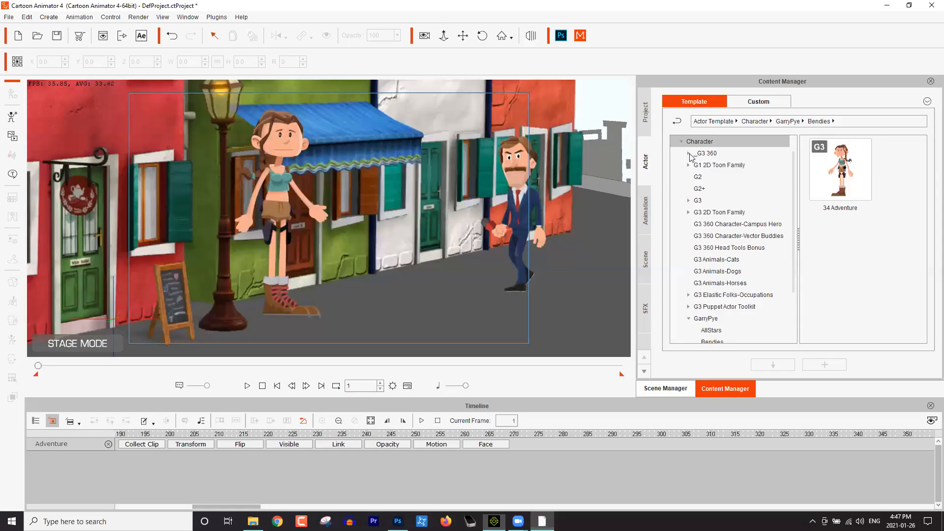
{"action": "left_click", "coordinate": [698, 170]}
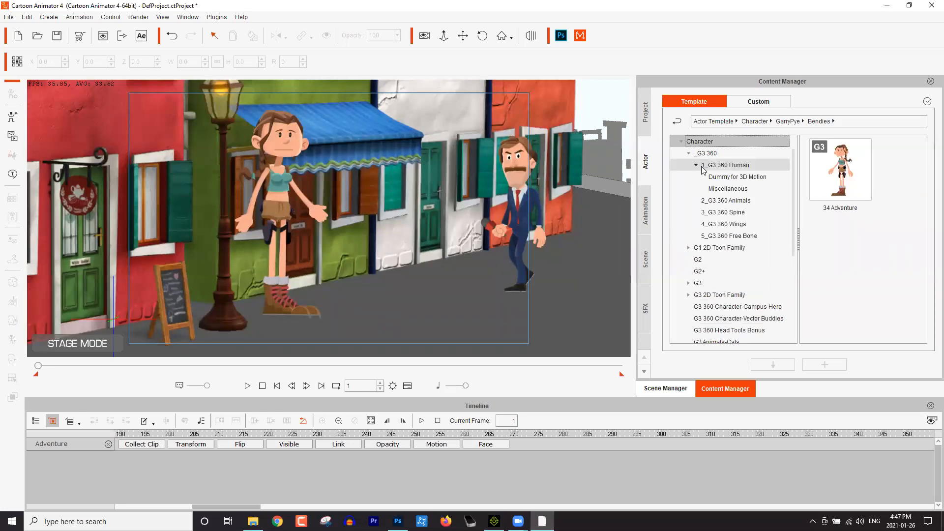
{"action": "left_click", "coordinate": [741, 179]}
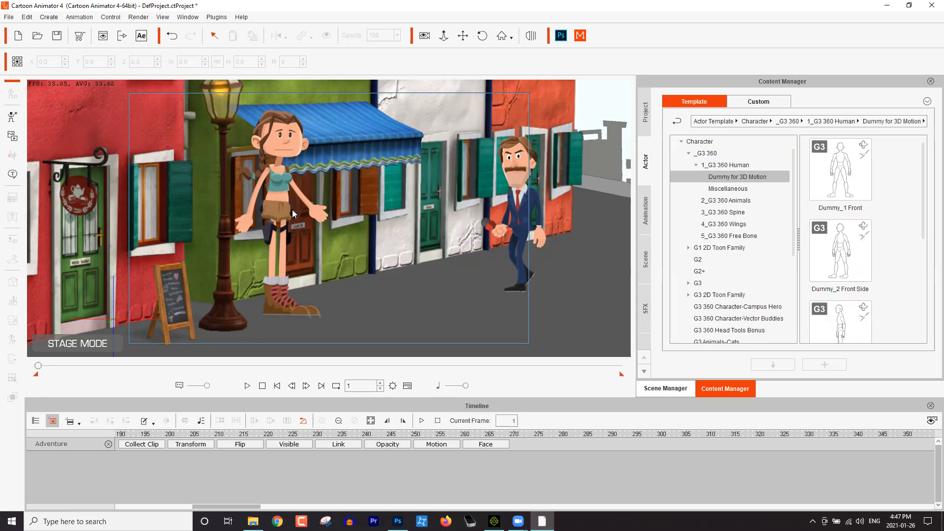
{"action": "left_click_drag", "start_coordinate": [923, 225], "coordinate": [924, 240]}
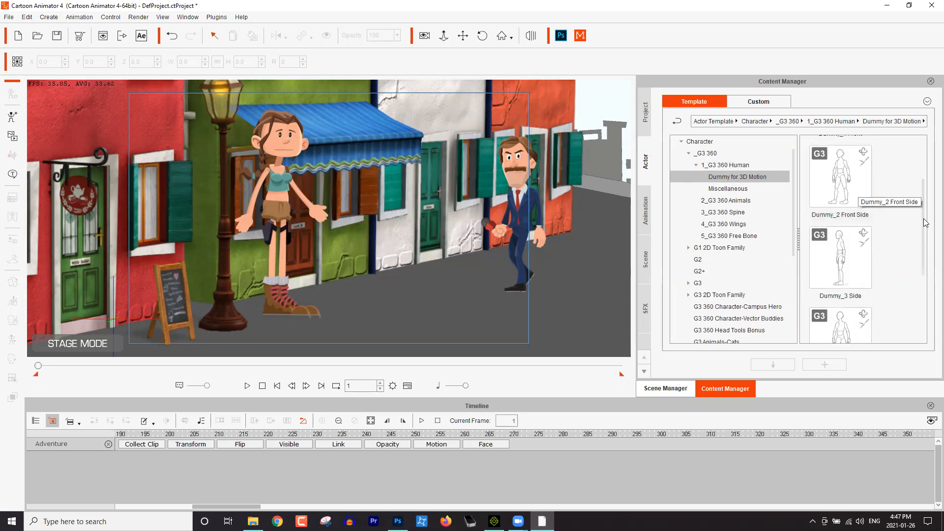
{"action": "scroll", "coordinate": [922, 261], "scroll_direction": "down", "scroll_amount": 3}
{"action": "scroll", "coordinate": [928, 276], "scroll_direction": "down", "scroll_amount": 1}
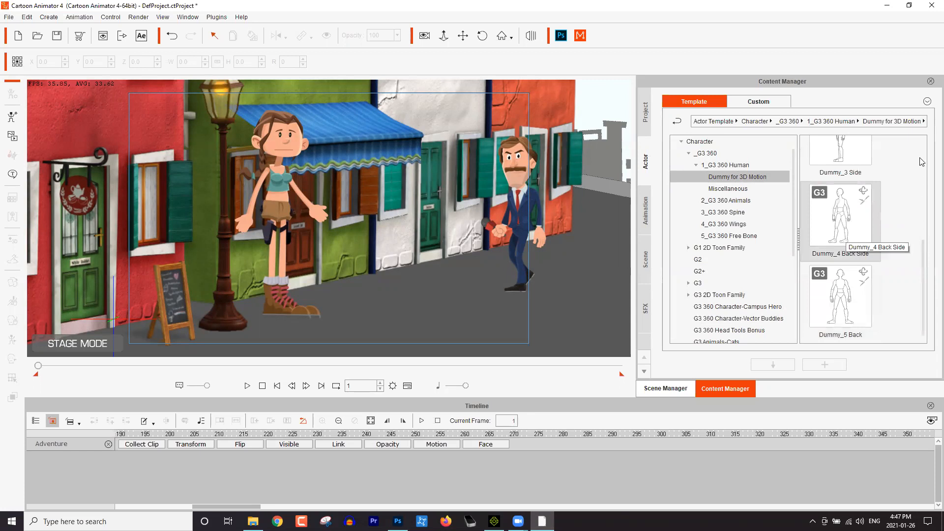
{"action": "scroll", "coordinate": [858, 185], "scroll_direction": "up", "scroll_amount": 3}
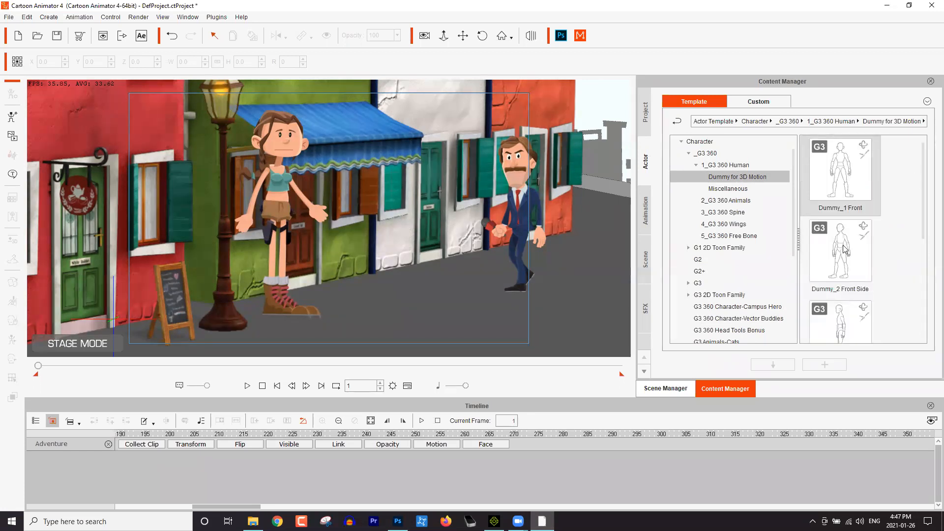
{"action": "left_click_drag", "start_coordinate": [856, 263], "coordinate": [430, 290]}
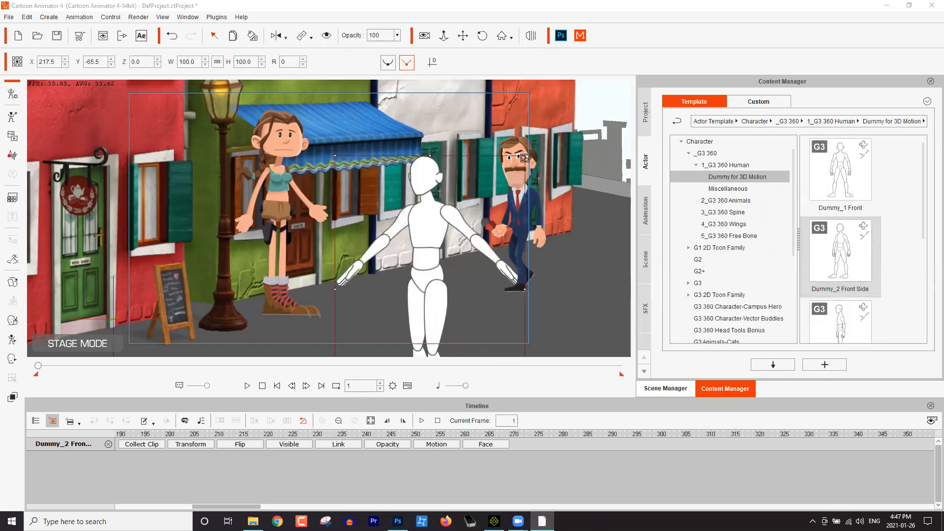
Scale the dummy to 79.4 and place it between the two characters at X 214.5, Y 4.6
{"action": "left_click_drag", "start_coordinate": [514, 169], "coordinate": [498, 226]}
{"action": "left_click_drag", "start_coordinate": [431, 235], "coordinate": [446, 146]}
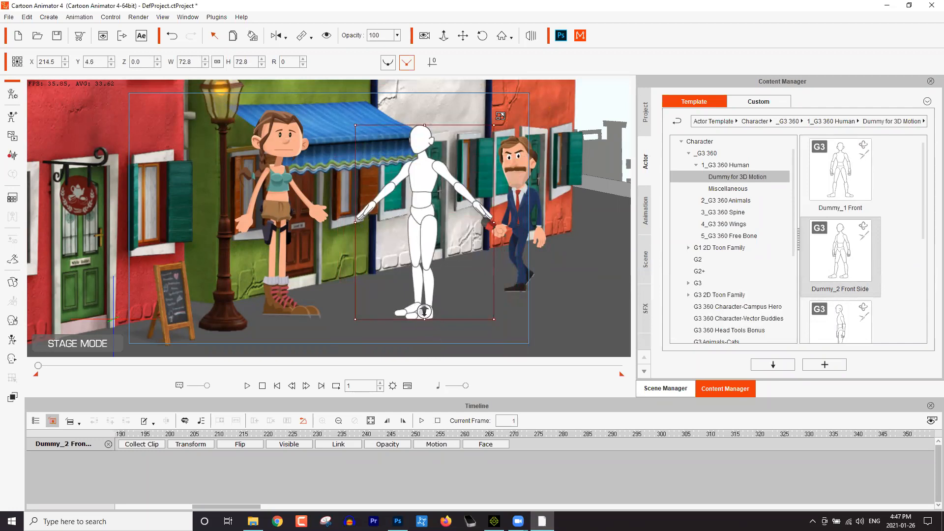
{"action": "left_click_drag", "start_coordinate": [504, 112], "coordinate": [510, 106]}
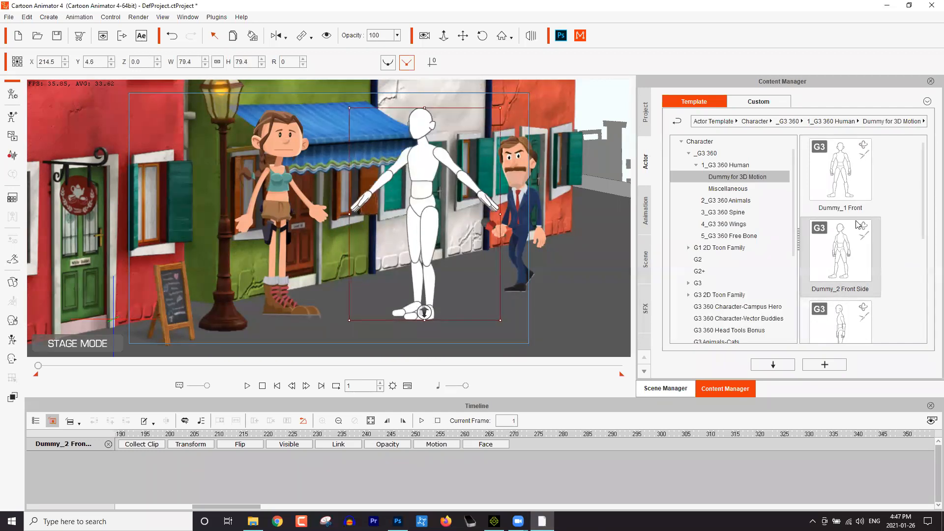
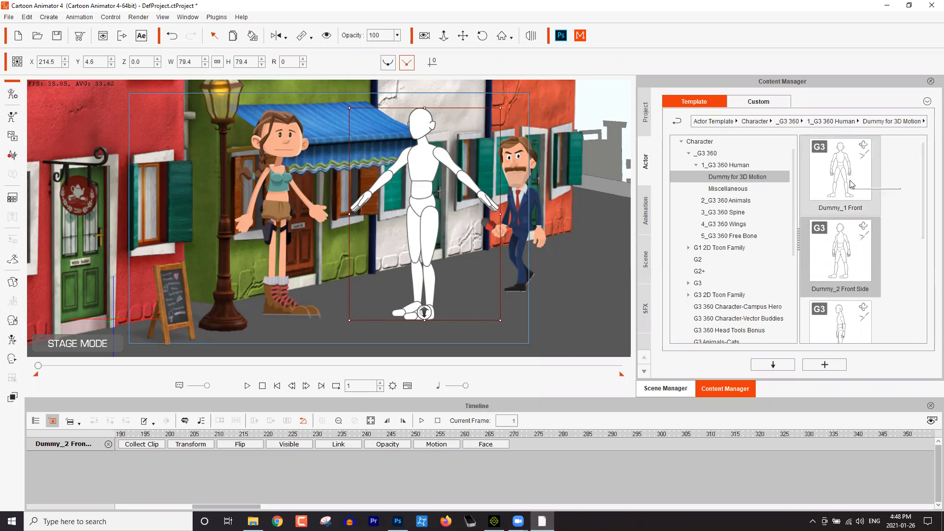
Bring up Motion LIVE 2D and assign iClone Motion Link to the dummy's body and hands
{"action": "left_click", "coordinate": [581, 40]}
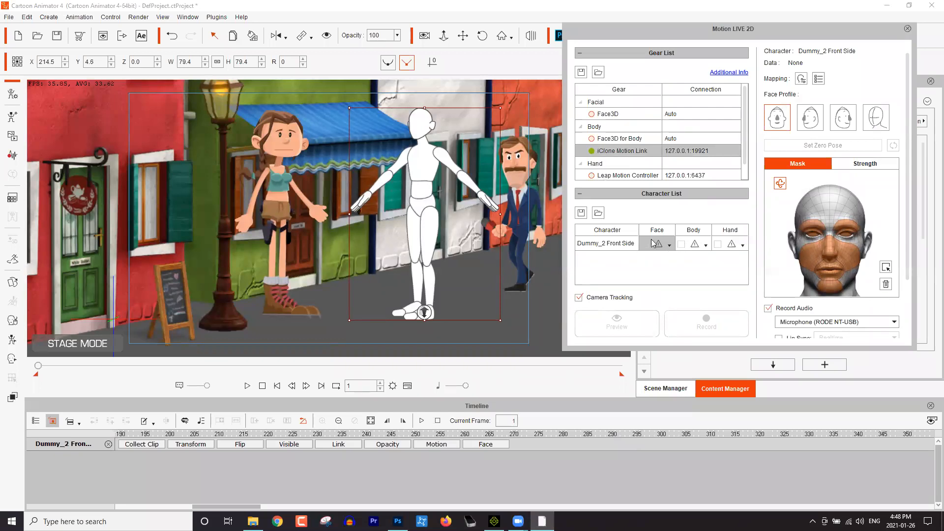
{"action": "left_click", "coordinate": [707, 246]}
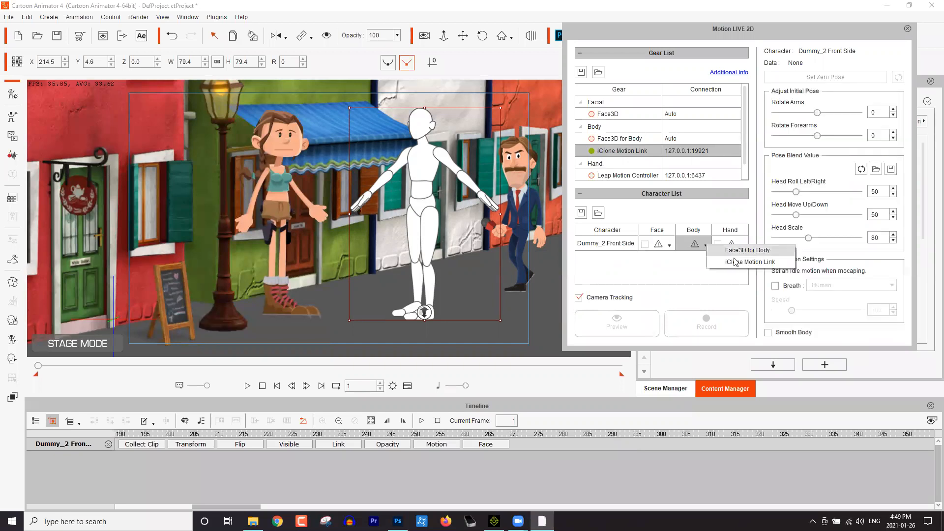
{"action": "left_click", "coordinate": [736, 263]}
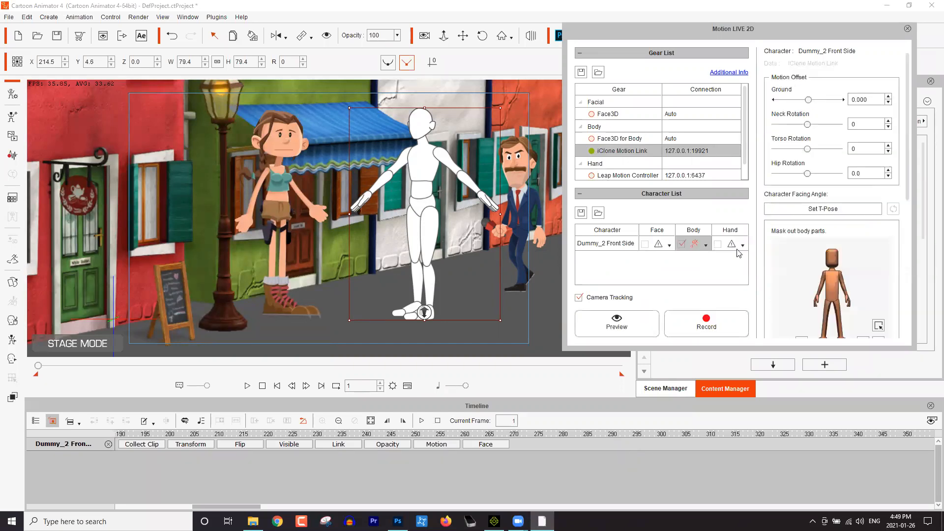
{"action": "left_click", "coordinate": [742, 245]}
{"action": "left_click", "coordinate": [768, 264]}
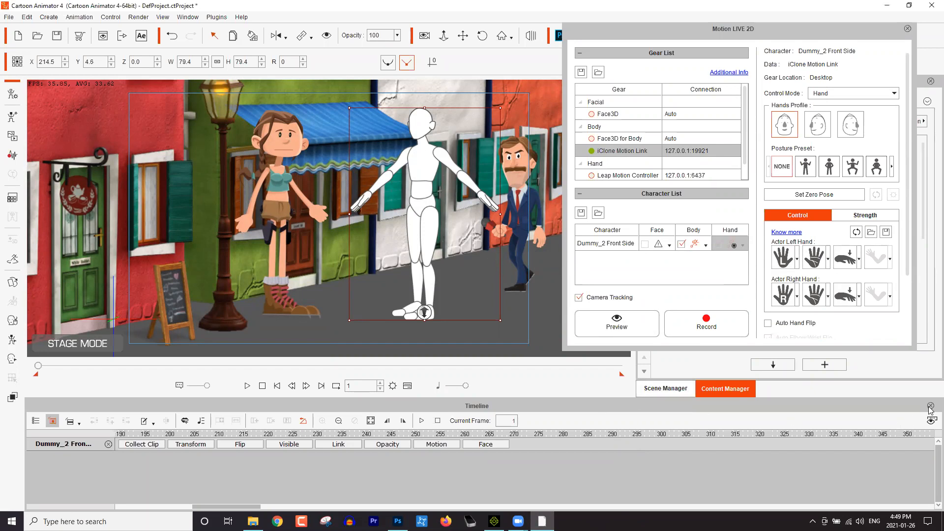
Close the Timeline, pan the stage to the dummy, and bring up a smaller iClone window beside it
{"action": "left_click", "coordinate": [930, 407]}
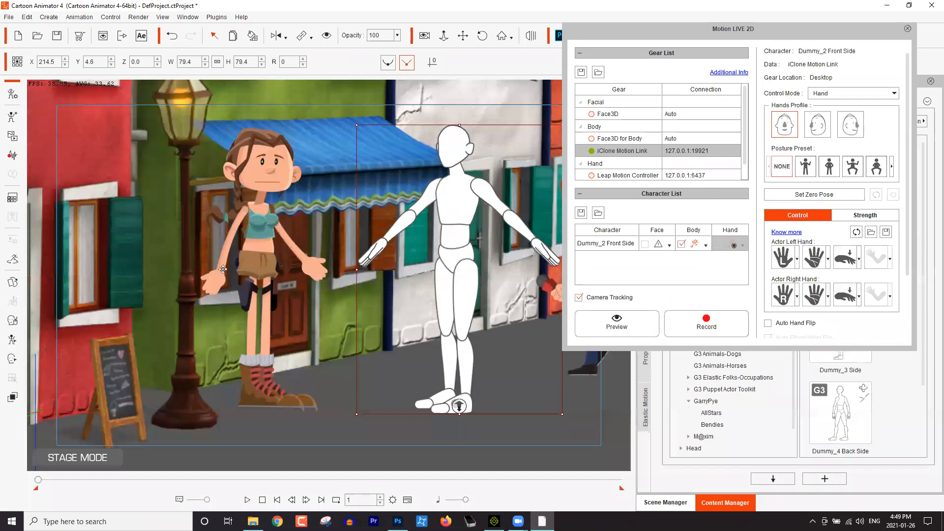
{"action": "left_click_drag", "start_coordinate": [386, 294], "coordinate": [178, 279]}
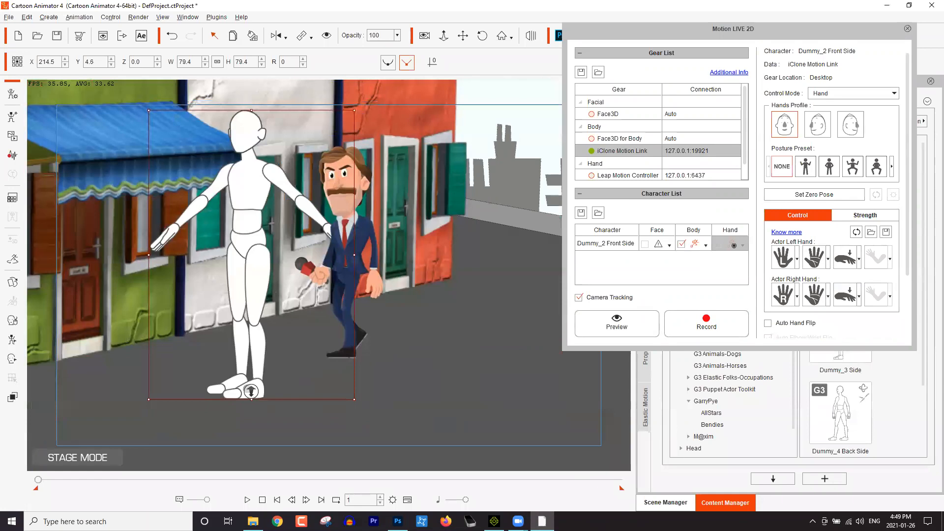
{"action": "left_click", "coordinate": [888, 6]}
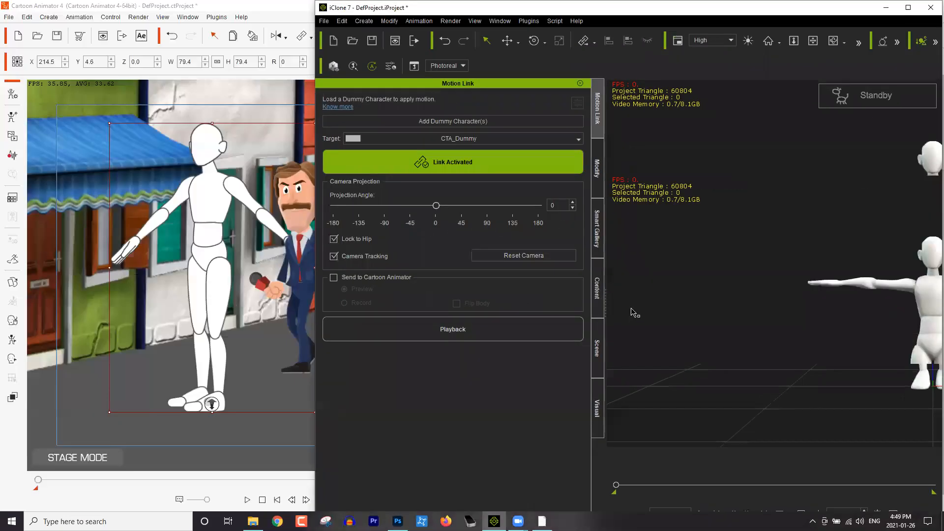
Enlarge the iClone viewport around the 3D dummy and enable Send to Cartoon Animator in Motion Link
{"action": "left_click_drag", "start_coordinate": [723, 278], "coordinate": [778, 280]}
{"action": "scroll", "coordinate": [777, 279], "scroll_direction": "up", "scroll_amount": 2}
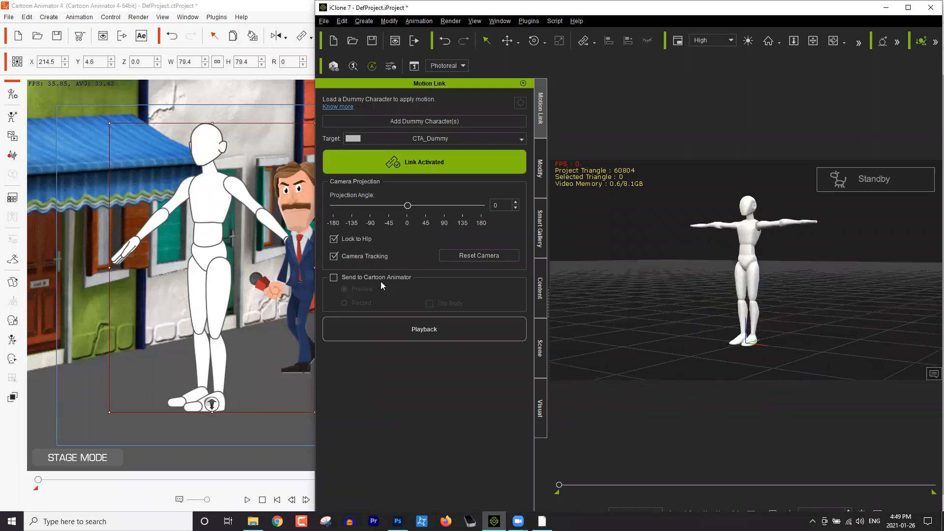
{"action": "left_click", "coordinate": [373, 275]}
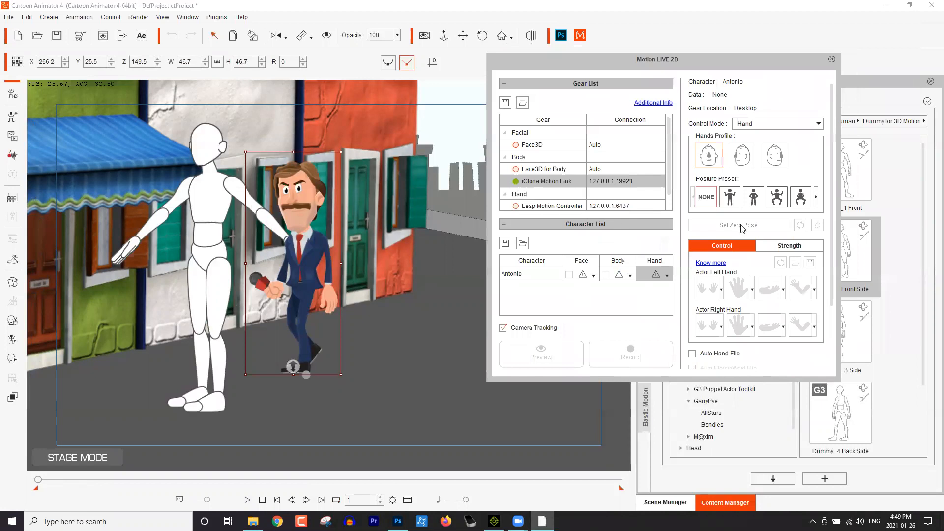
In Cartoon Animator, hide the Adventure character and the suited man with the microphone
{"action": "left_click_drag", "start_coordinate": [737, 60], "coordinate": [457, 55]}
{"action": "left_click", "coordinate": [648, 245]}
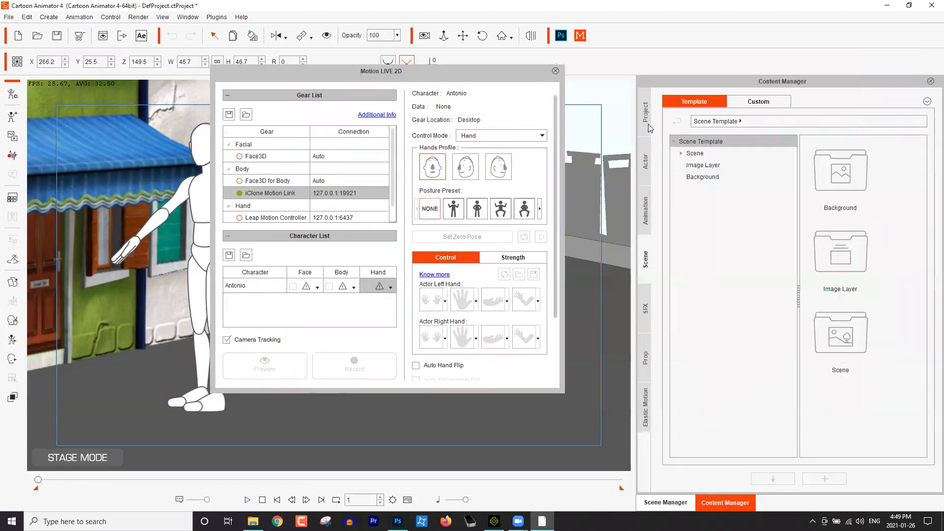
{"action": "left_click", "coordinate": [647, 119]}
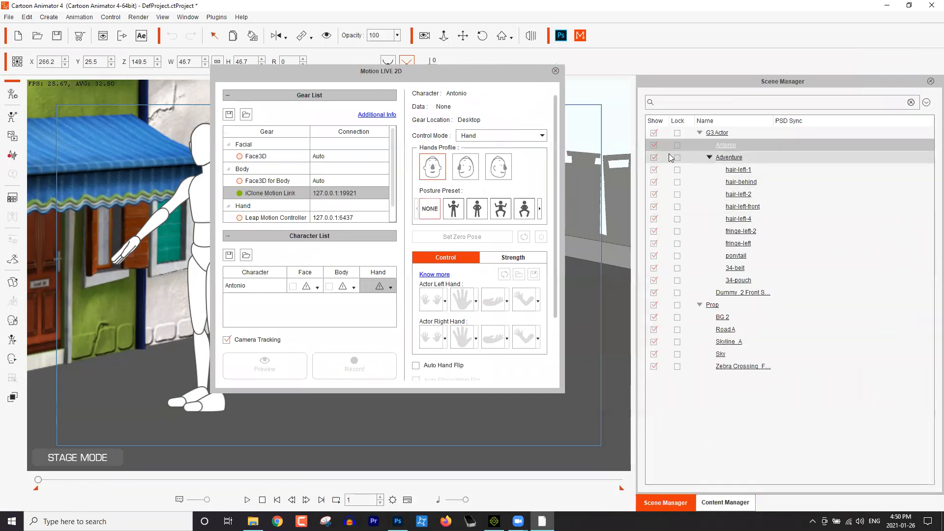
{"action": "left_click", "coordinate": [654, 157]}
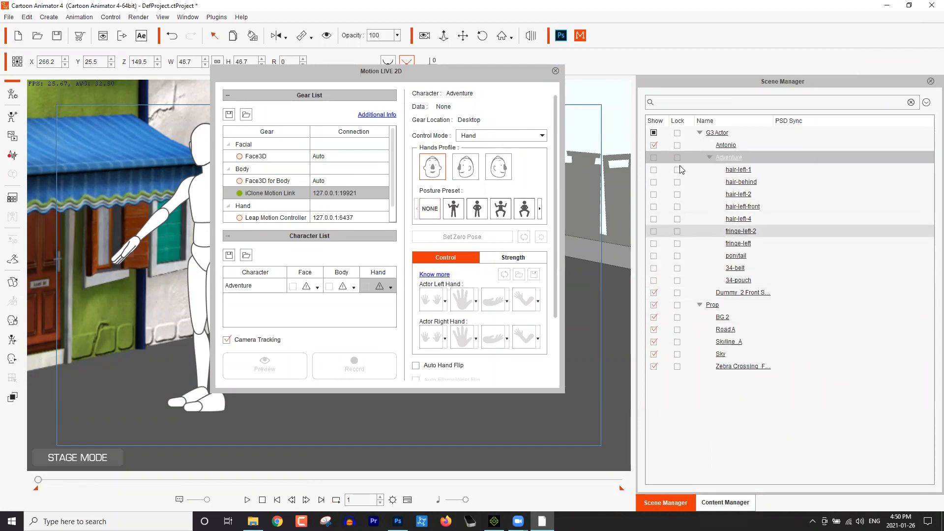
{"action": "left_click", "coordinate": [654, 145]}
Select the Dummy_2 Front Side character and move the Motion LIVE 2D window clear of it
{"action": "left_click_drag", "start_coordinate": [448, 72], "coordinate": [793, 84]}
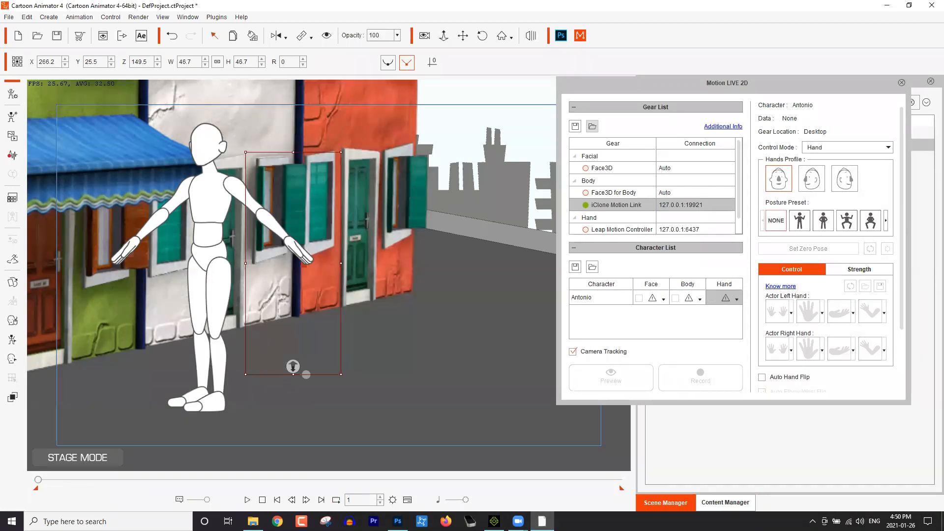
{"action": "left_click", "coordinate": [306, 375]}
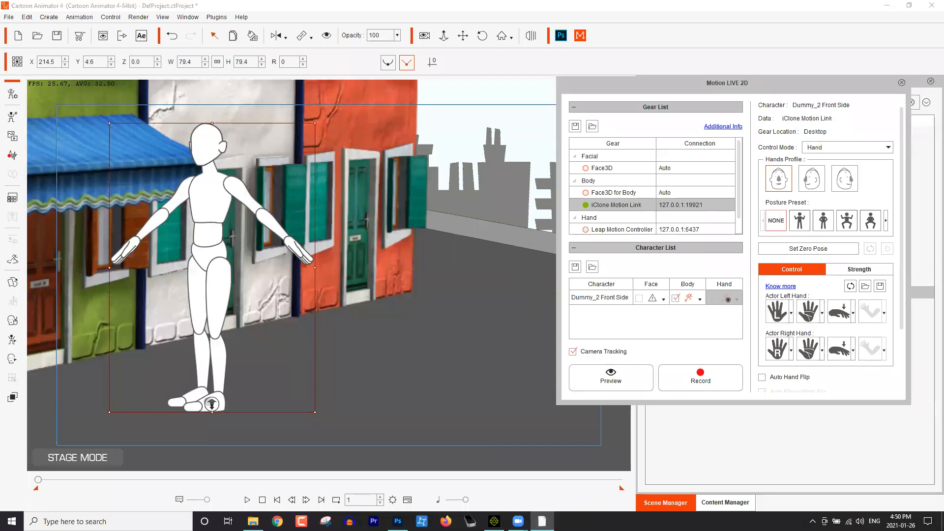
{"action": "left_click_drag", "start_coordinate": [688, 83], "coordinate": [448, 215]}
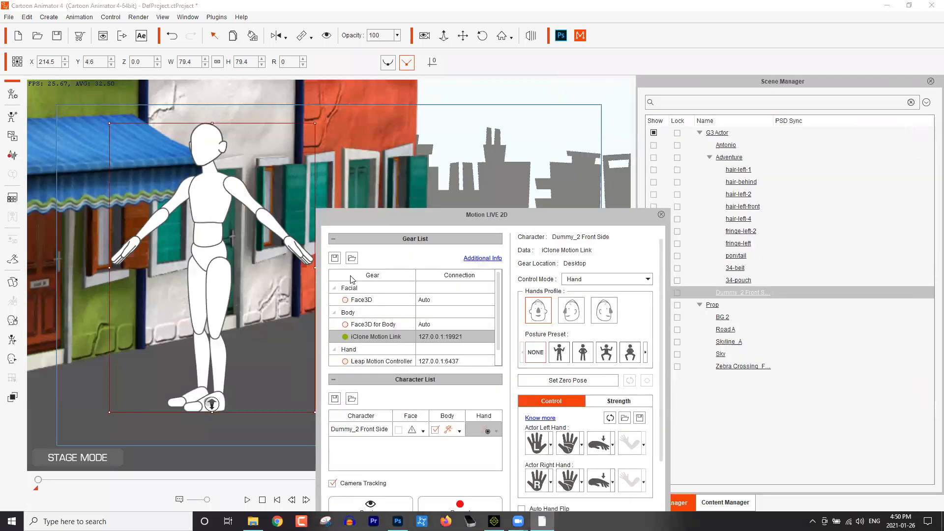
{"action": "left_click_drag", "start_coordinate": [318, 210], "coordinate": [332, 279]}
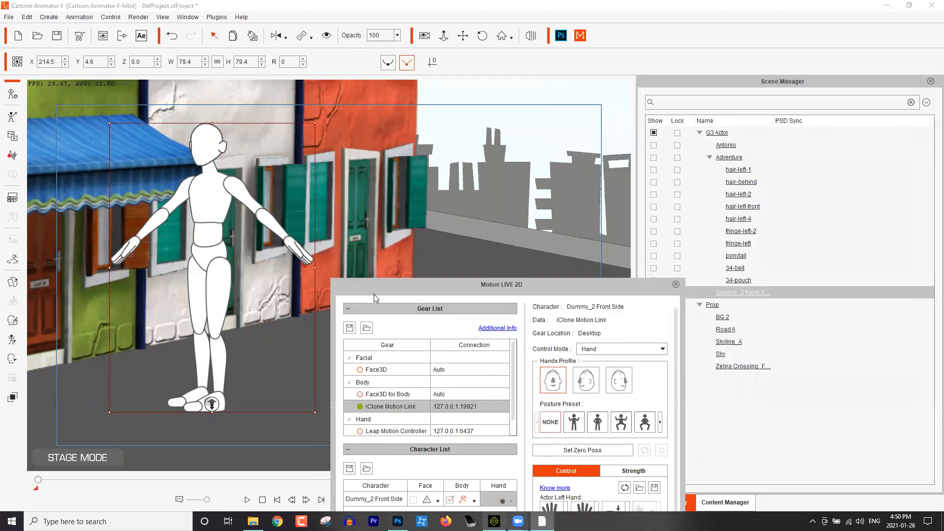
Switch to iClone, start the live preview in Cartoon Animator, and set the camera projection angle to -45
{"action": "key", "text": "alt+Tab"}
{"action": "key", "text": "space"}
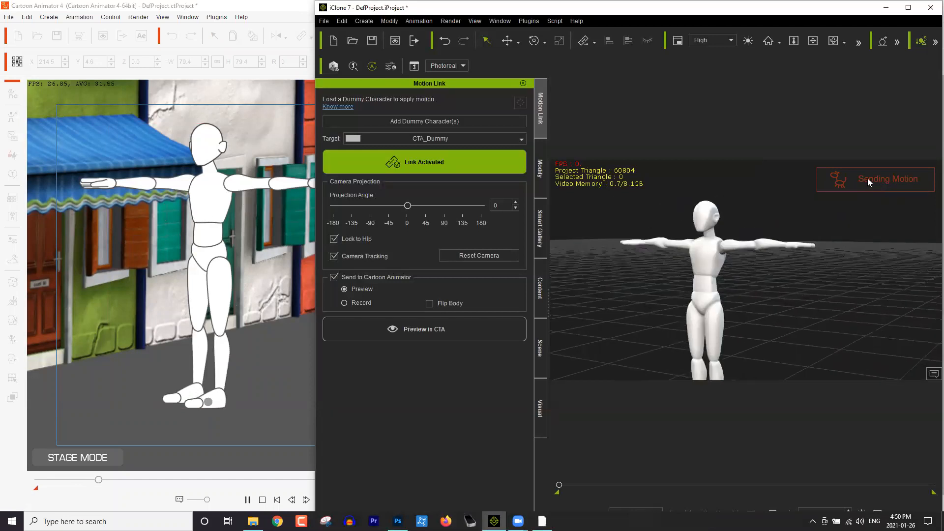
{"action": "left_click", "coordinate": [408, 206]}
{"action": "left_click_drag", "start_coordinate": [371, 217], "coordinate": [395, 216]}
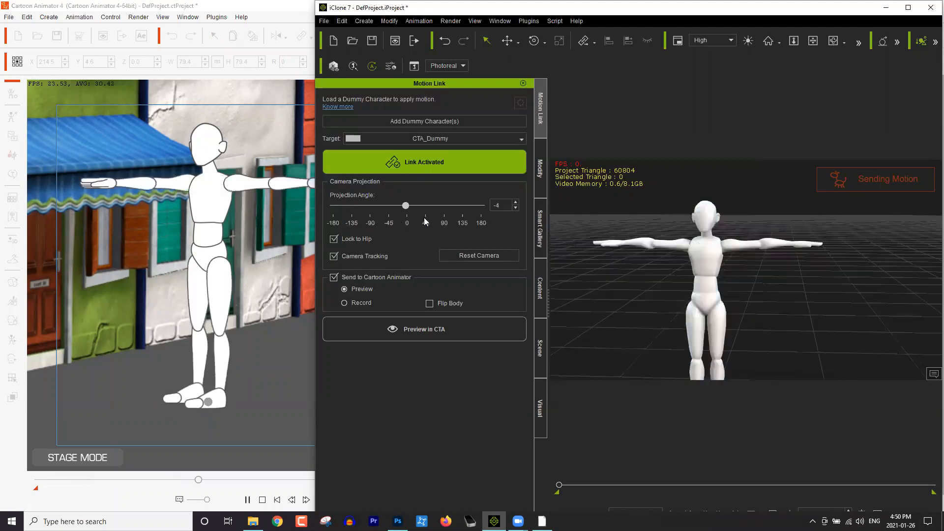
{"action": "left_click_drag", "start_coordinate": [387, 224], "coordinate": [392, 225]}
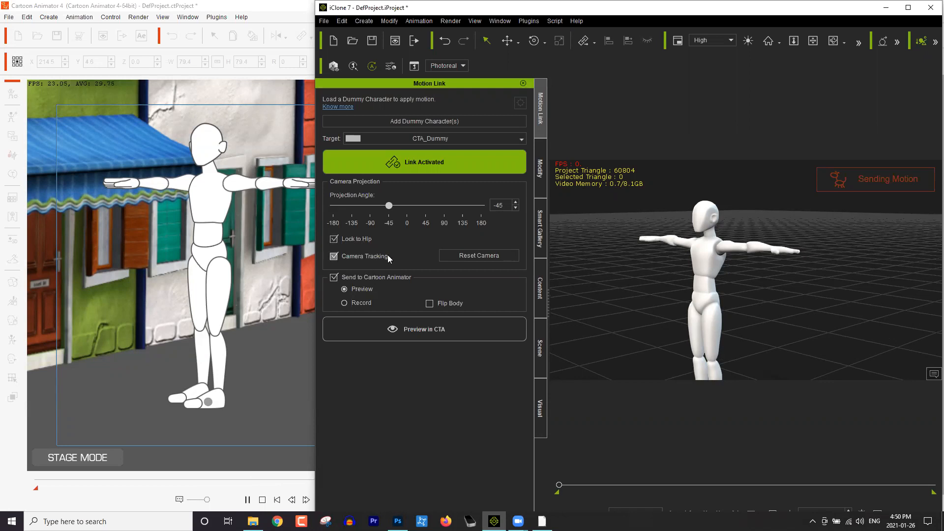
{"action": "left_click", "coordinate": [267, 226]}
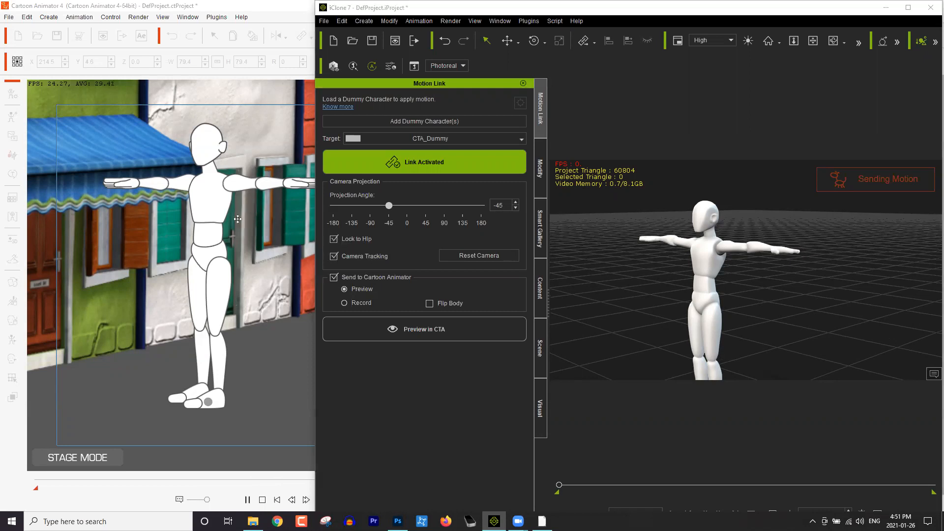
{"action": "left_click", "coordinate": [542, 521]}
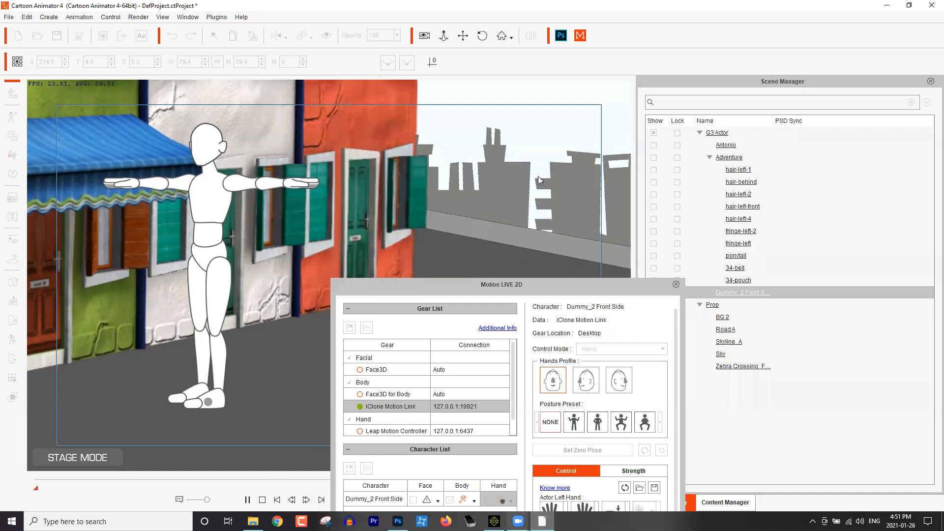
{"action": "key", "text": "alt+Tab"}
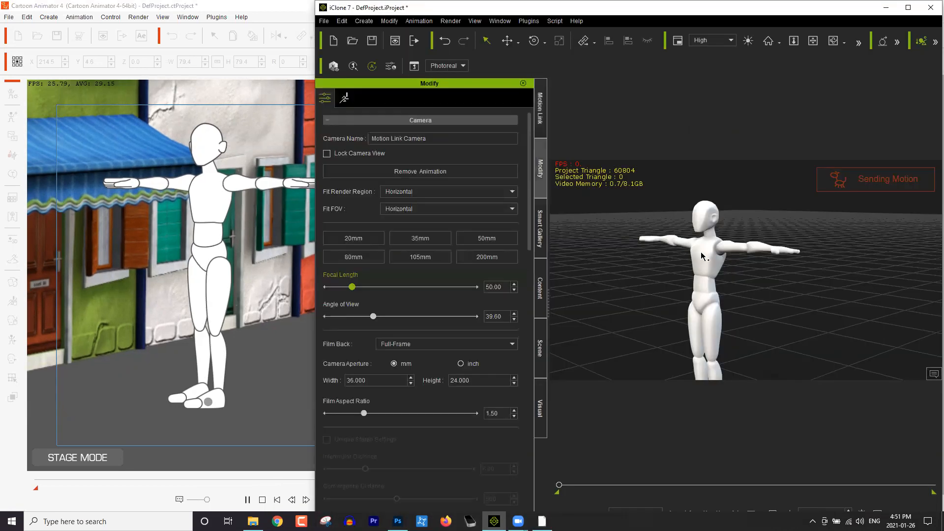
Select the CTA_Dummy avatar in iClone and open MixMoves from its motion settings
{"action": "left_click", "coordinate": [710, 251]}
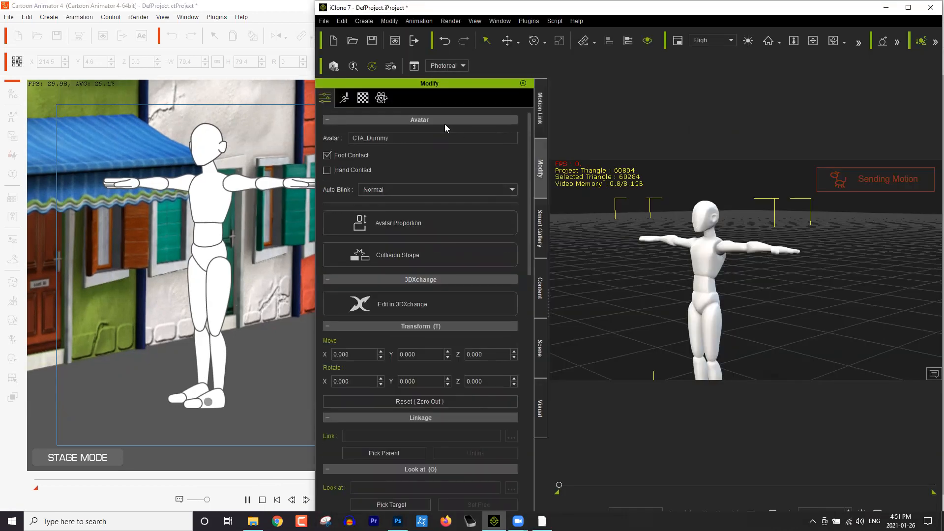
{"action": "left_click", "coordinate": [345, 98]}
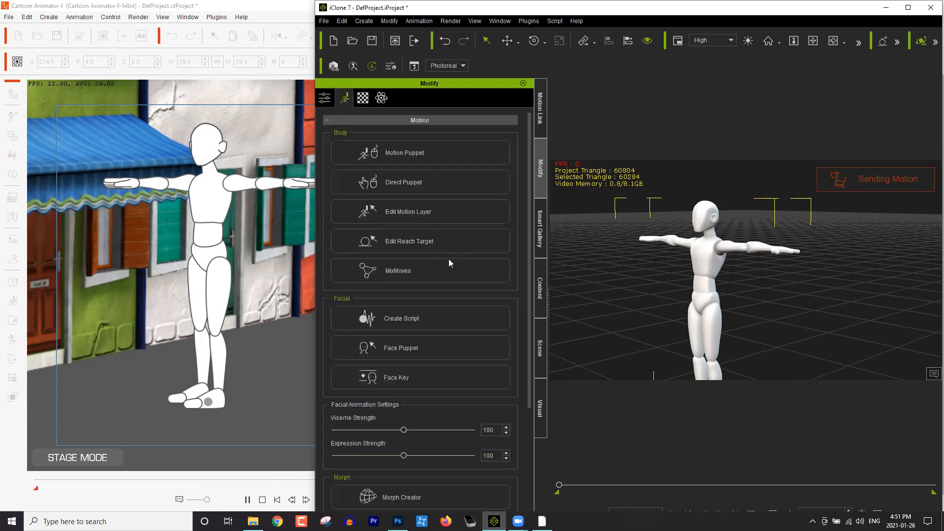
{"action": "left_click", "coordinate": [449, 260]}
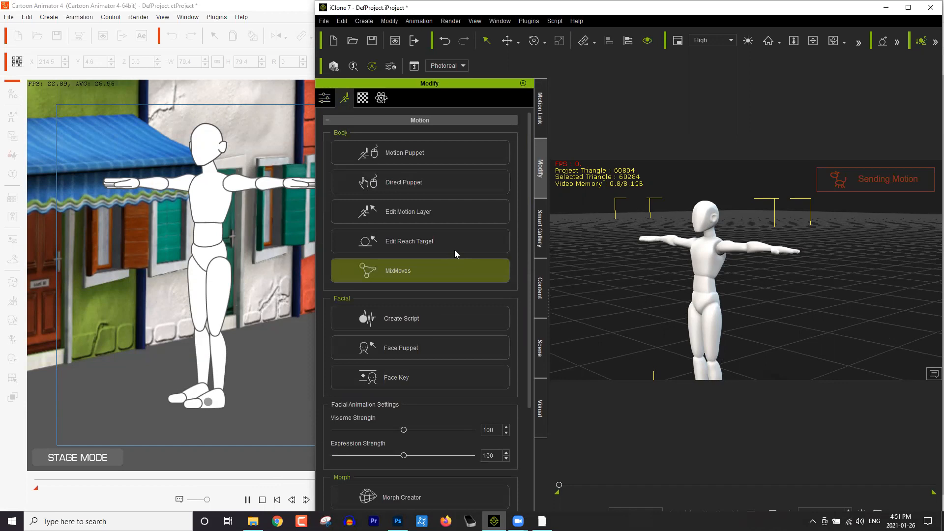
Try a curled pose on the dummy's right hand in Edit Motion Layer and reset it
{"action": "left_click", "coordinate": [455, 251]}
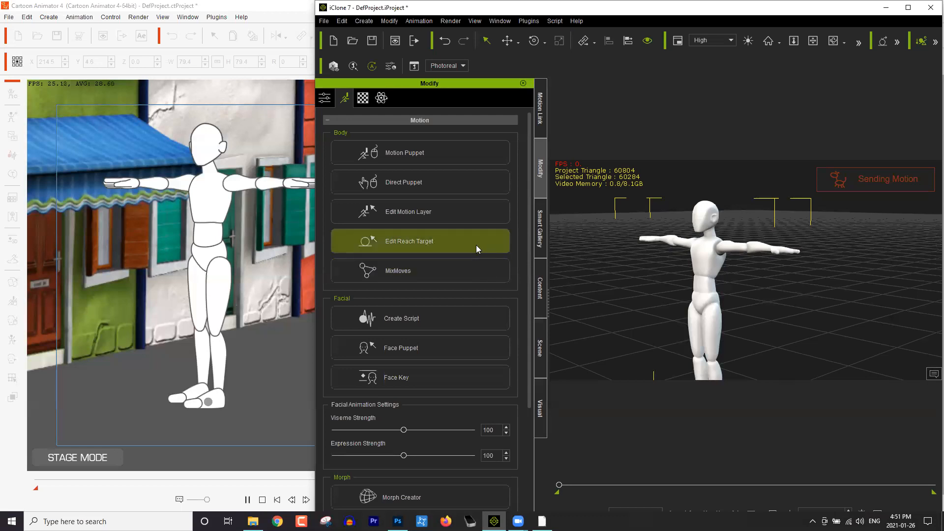
{"action": "left_click", "coordinate": [432, 213]}
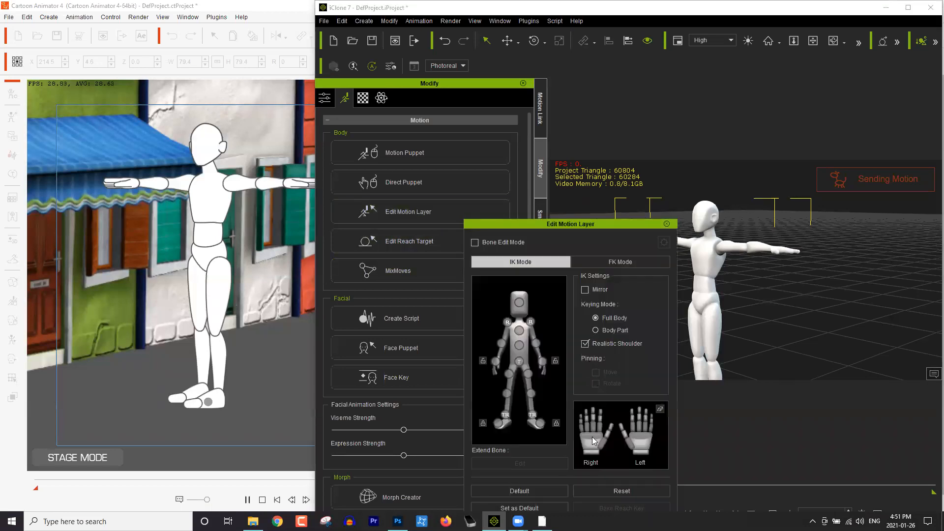
{"action": "left_click", "coordinate": [592, 434]}
{"action": "left_click_drag", "start_coordinate": [597, 223], "coordinate": [515, 212]}
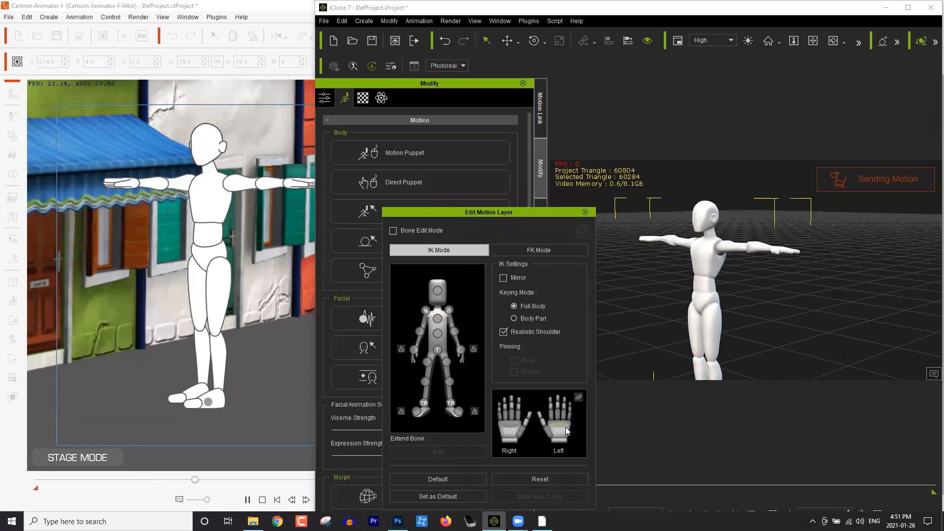
{"action": "left_click", "coordinate": [509, 426]}
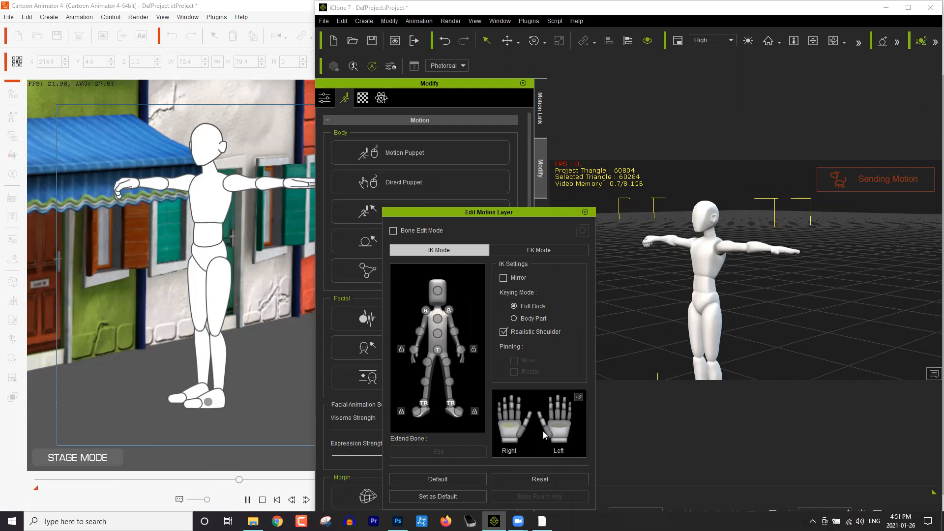
{"action": "left_click", "coordinate": [530, 479]}
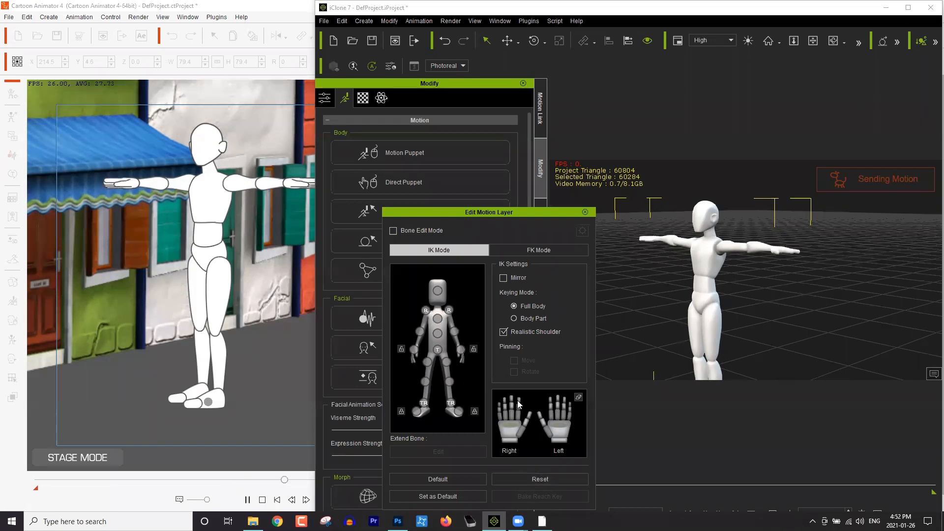
Try adjusting a finger of the dummy's right hand, reset the pose, and close Edit Motion Layer
{"action": "left_click", "coordinate": [520, 416]}
{"action": "left_click_drag", "start_coordinate": [519, 426], "coordinate": [538, 300]}
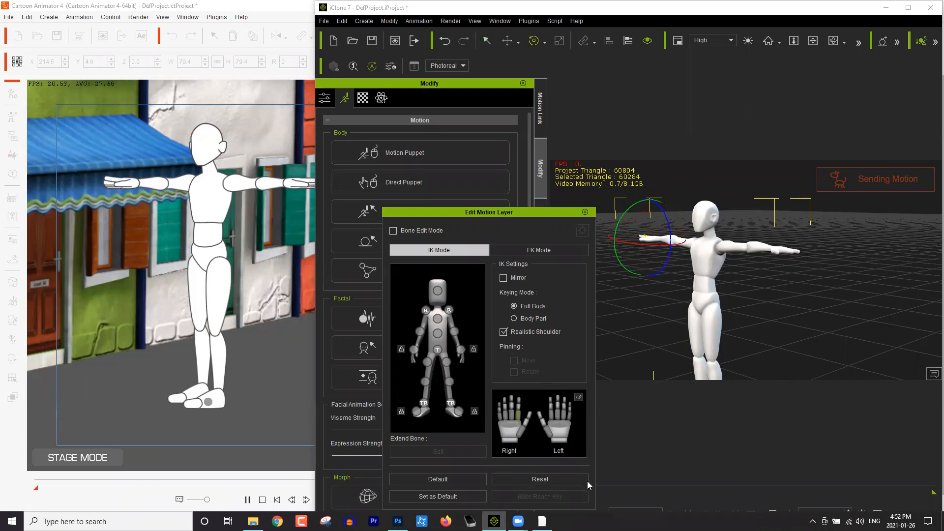
{"action": "left_click", "coordinate": [552, 480]}
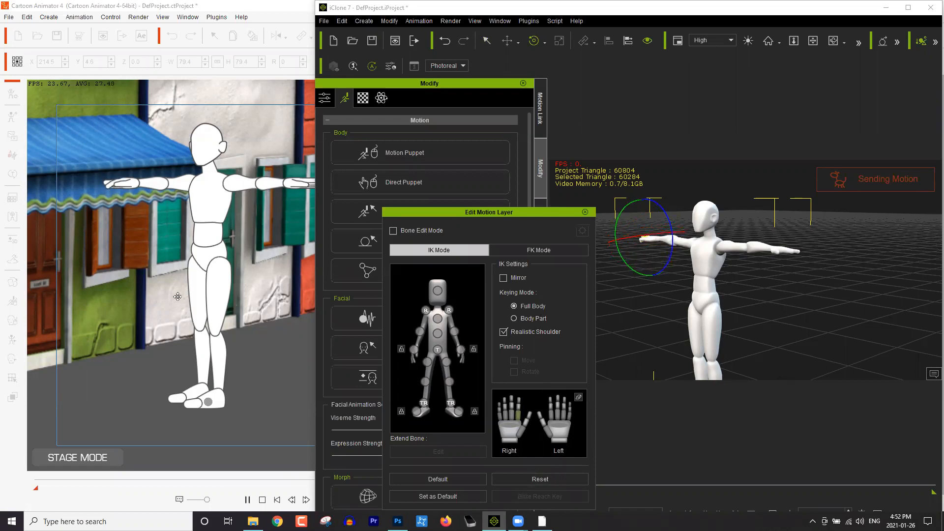
{"action": "left_click", "coordinate": [586, 213]}
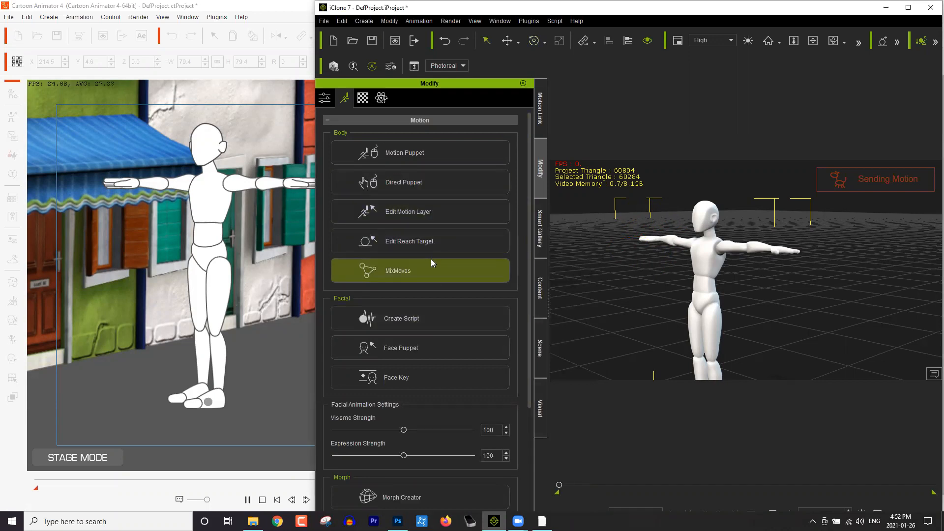
Open Motion Puppet for the dummy and preview the 01_Boxing idle motion
{"action": "left_click", "coordinate": [400, 154]}
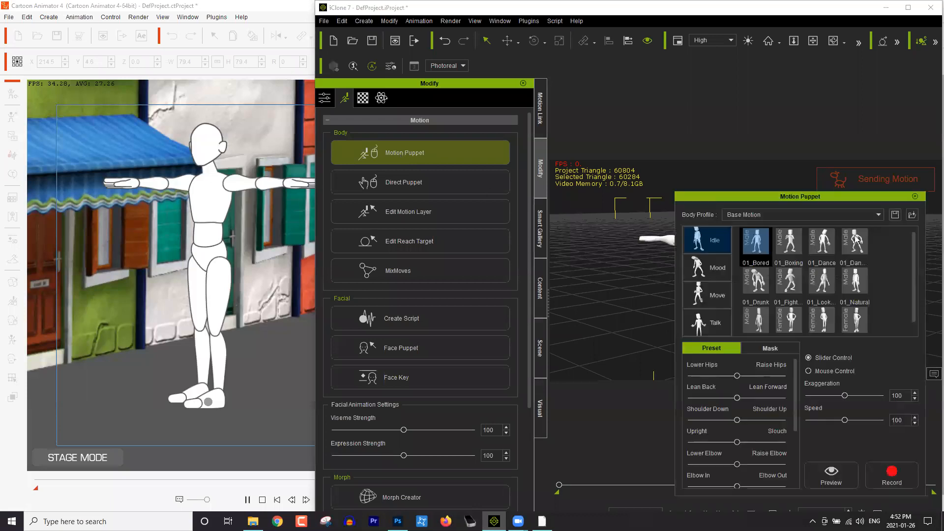
{"action": "left_click_drag", "start_coordinate": [857, 199], "coordinate": [536, 152]}
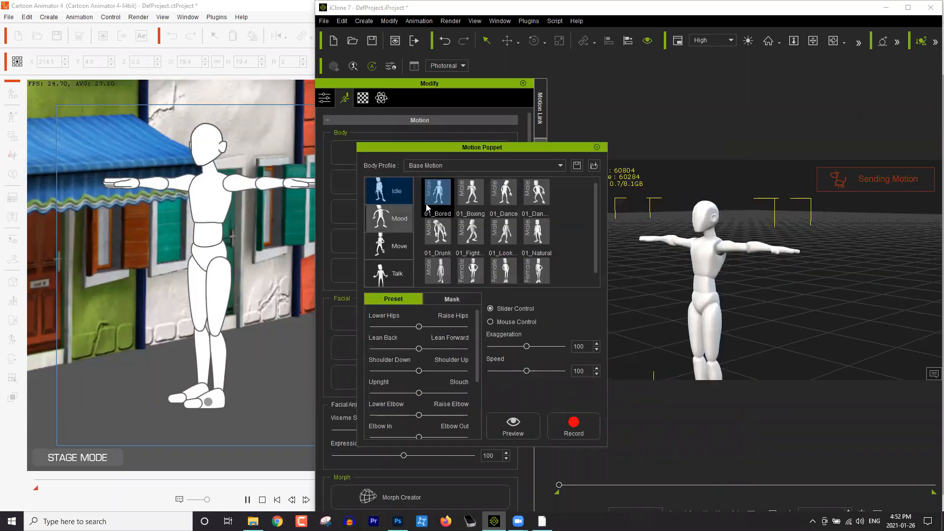
{"action": "left_click", "coordinate": [472, 195]}
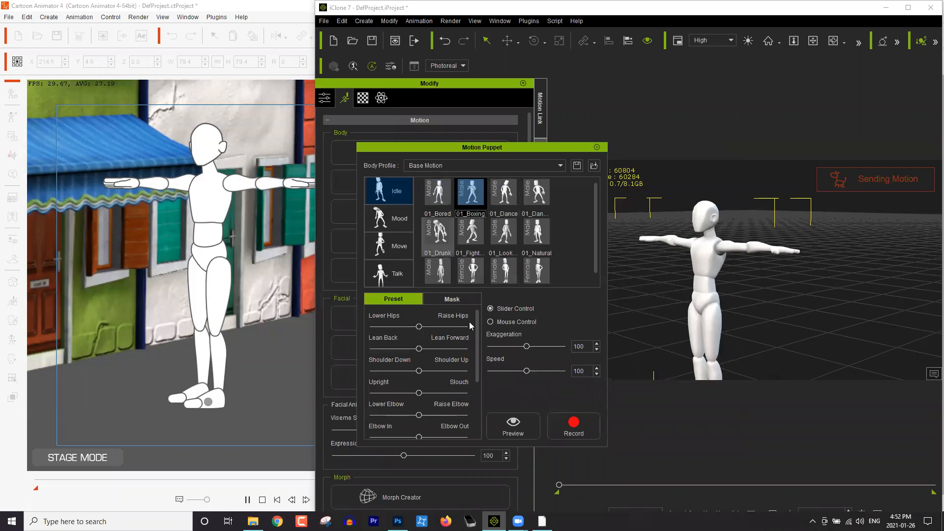
{"action": "left_click", "coordinate": [526, 433]}
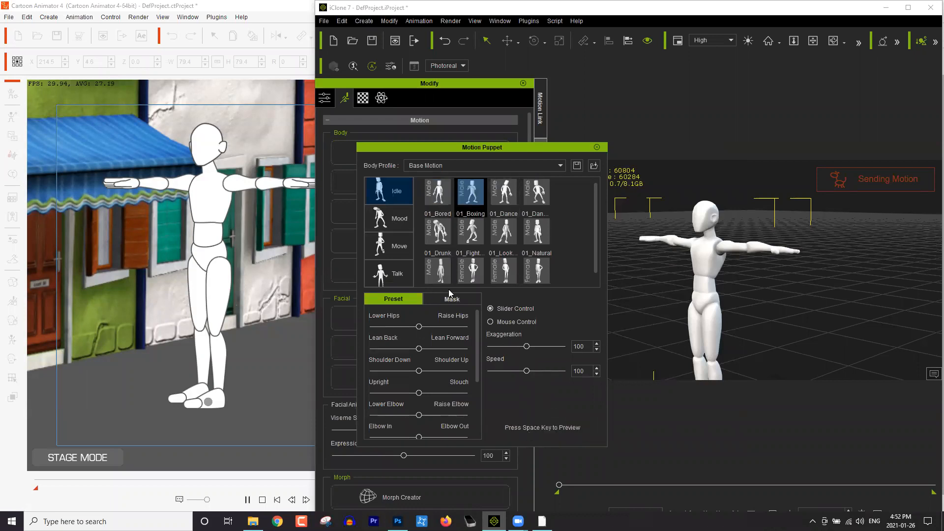
{"action": "key", "text": "space"}
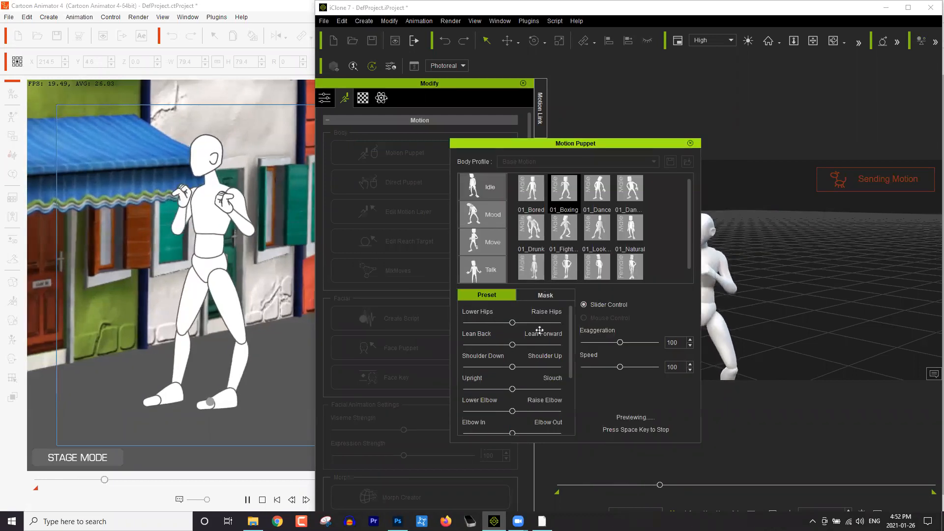
Try the boxing preview with exaggeration 200 and speeds of 181 and 17, and close Motion Puppet without recording
{"action": "left_click_drag", "start_coordinate": [529, 350], "coordinate": [582, 351]}
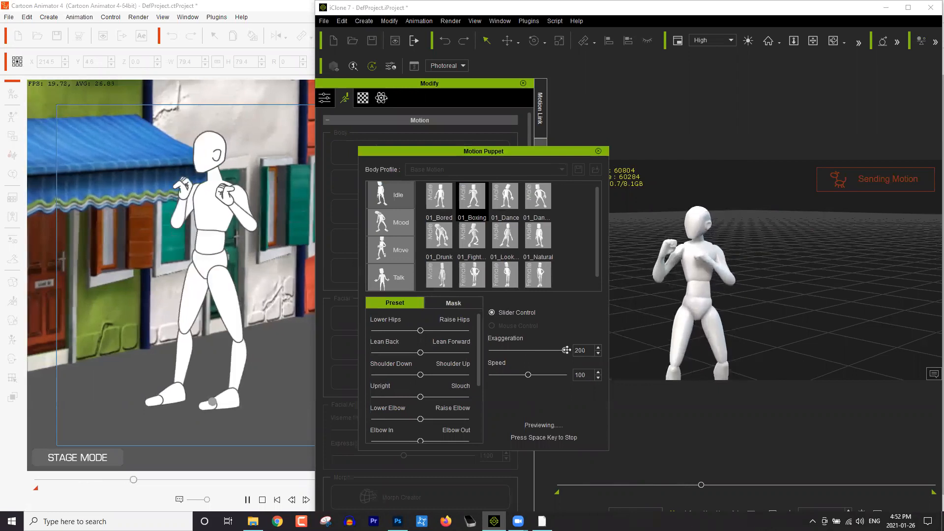
{"action": "left_click_drag", "start_coordinate": [530, 374], "coordinate": [557, 376]}
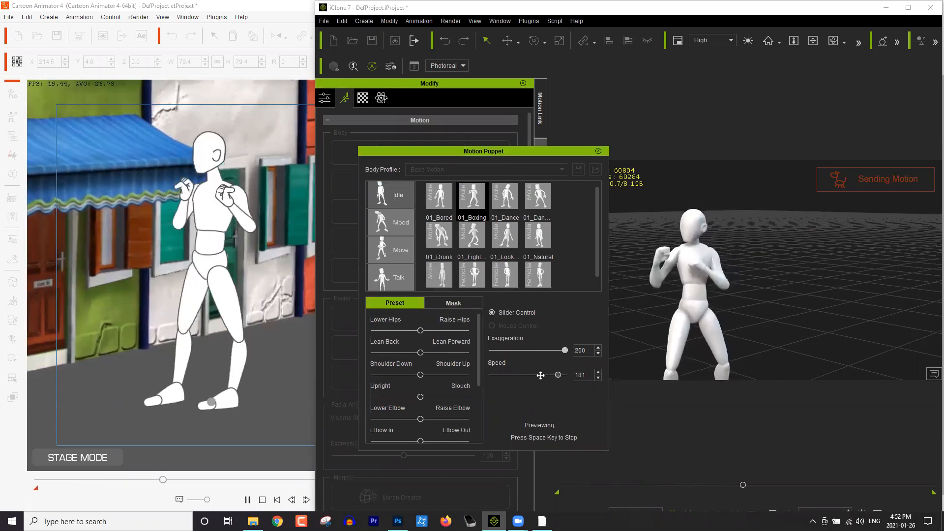
{"action": "left_click", "coordinate": [498, 375]}
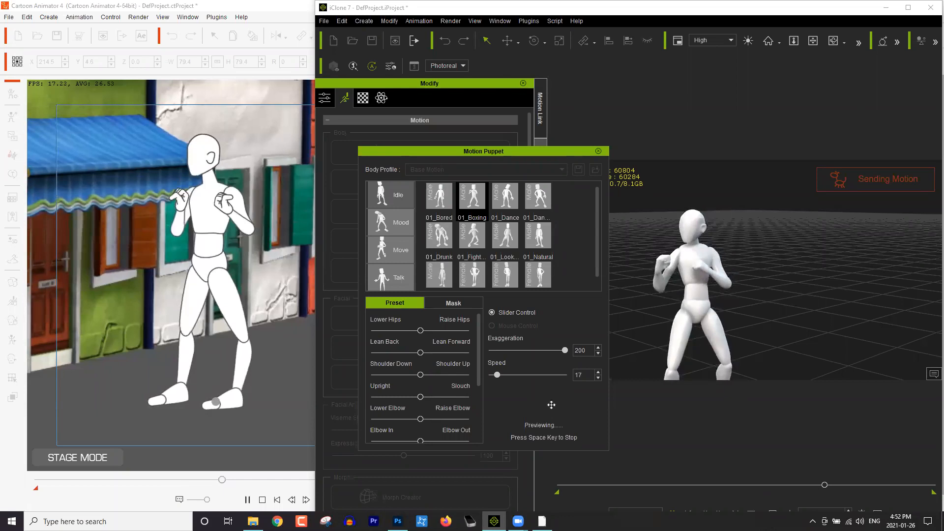
{"action": "left_click", "coordinate": [598, 151]}
Search all Smart Gallery packs for "glam" and open the Glamorous Moves Female pack
{"action": "left_click", "coordinate": [542, 236]}
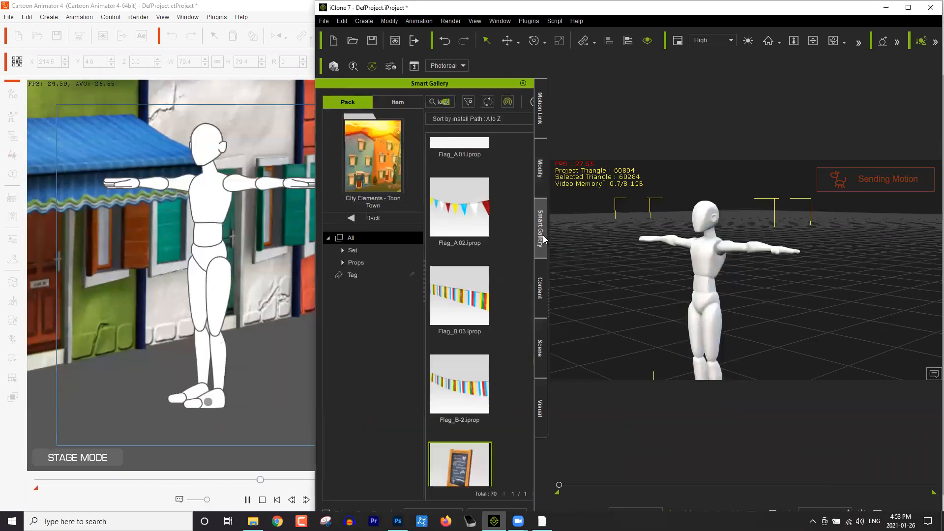
{"action": "left_click", "coordinate": [441, 101]}
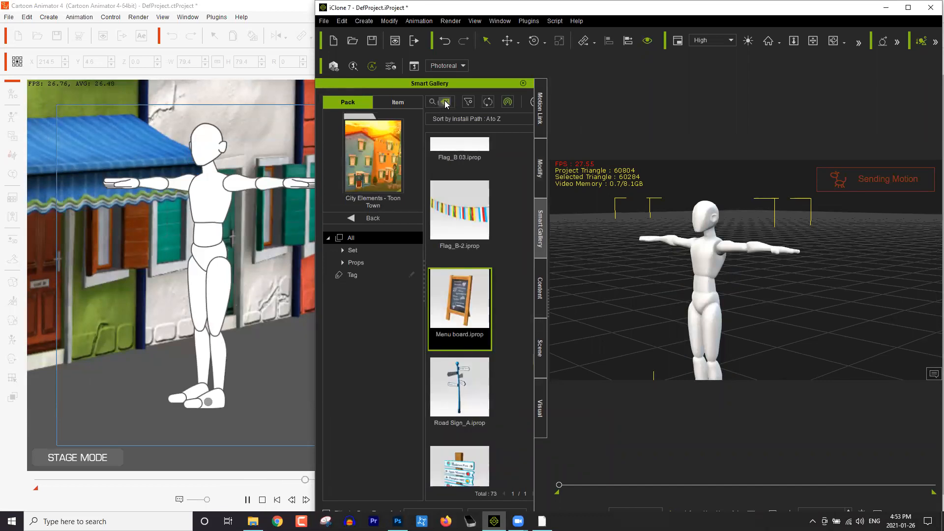
{"action": "type", "text": "glam"}
{"action": "key", "text": "Return"}
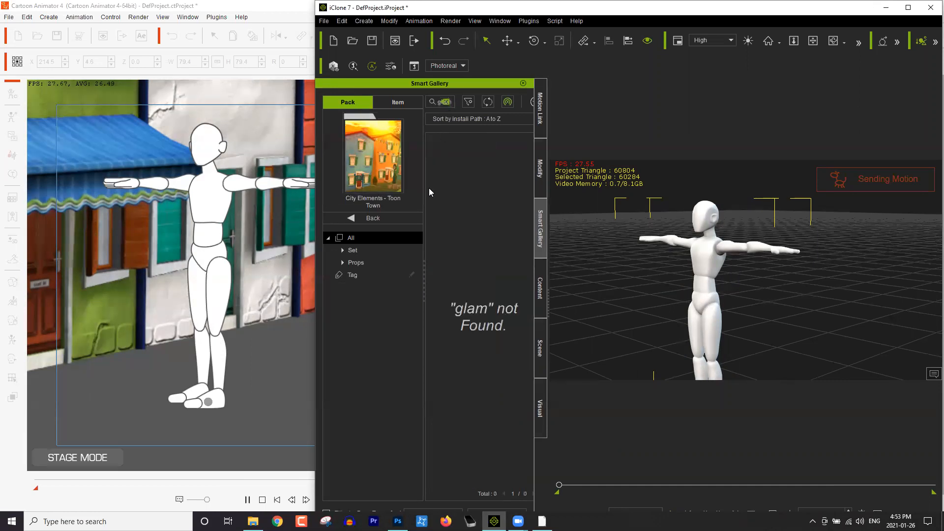
{"action": "left_click", "coordinate": [372, 217]}
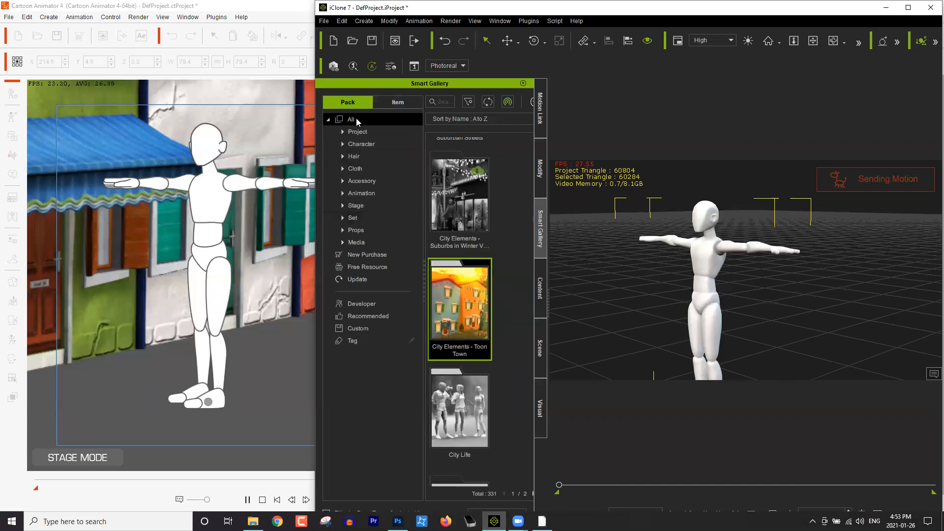
{"action": "left_click", "coordinate": [444, 103]}
{"action": "key", "text": "Return"}
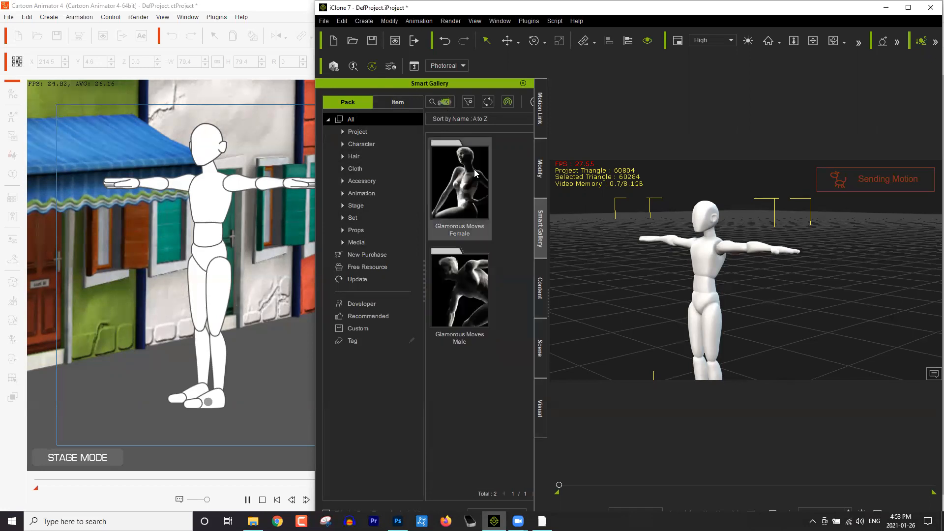
{"action": "double_click", "coordinate": [474, 170]}
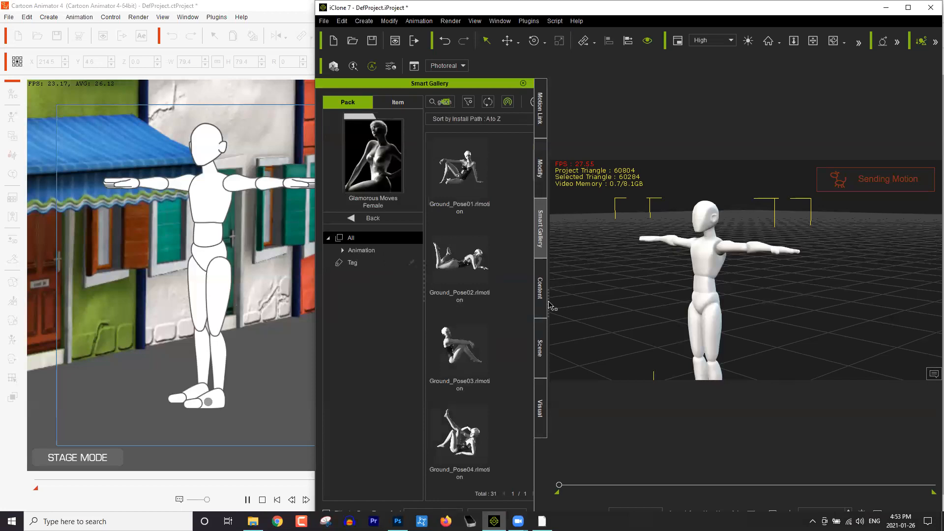
Widen the Smart Gallery and apply the Stand_Curve01 motion from the Glamorous Moves Female pack to the dummy
{"action": "left_click_drag", "start_coordinate": [549, 303], "coordinate": [553, 302]}
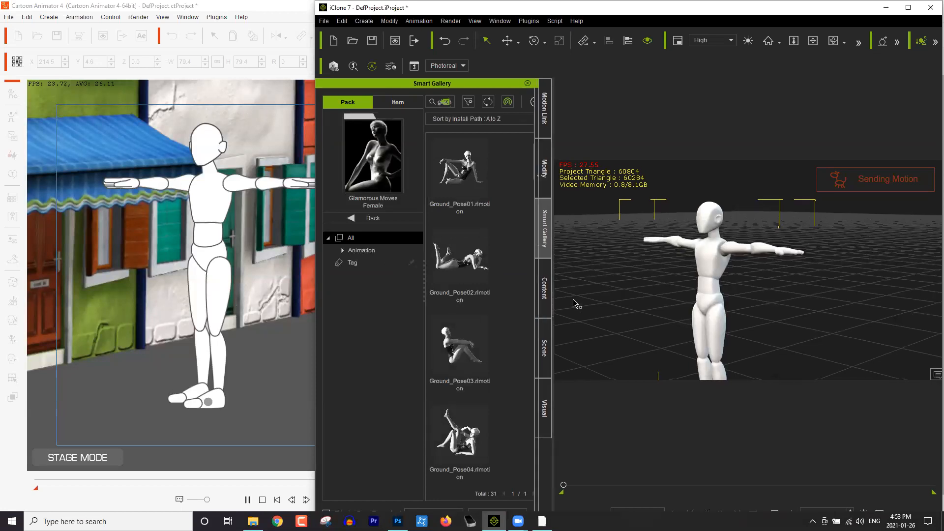
{"action": "left_click_drag", "start_coordinate": [529, 156], "coordinate": [544, 157]}
{"action": "scroll", "coordinate": [545, 172], "scroll_direction": "down", "scroll_amount": 1}
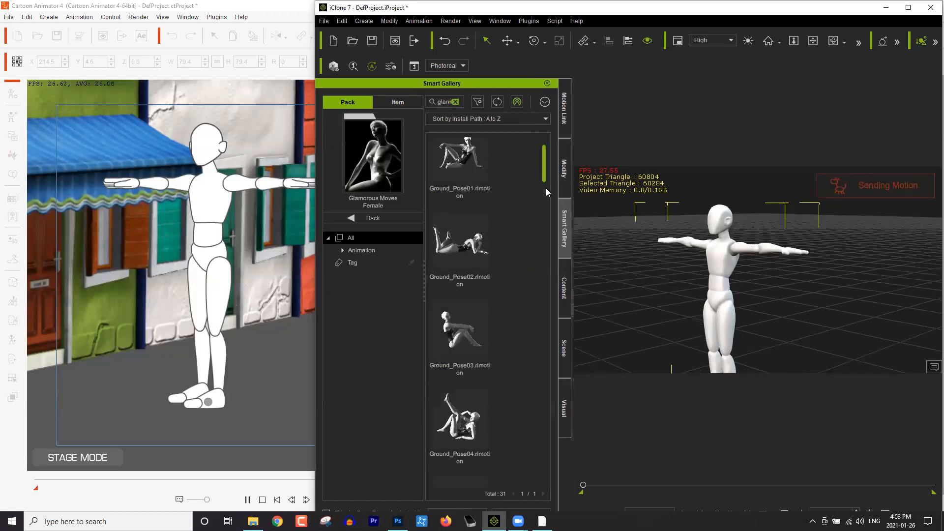
{"action": "scroll", "coordinate": [545, 244], "scroll_direction": "down", "scroll_amount": 5}
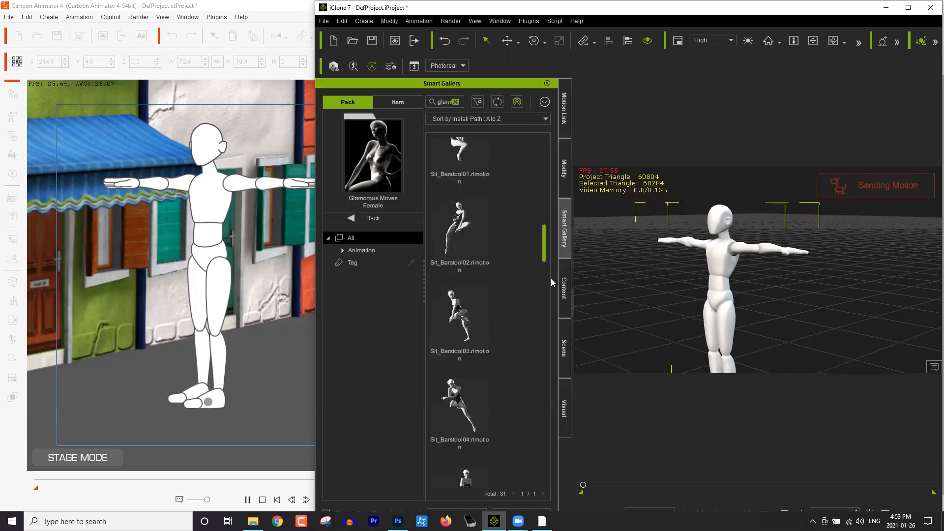
{"action": "scroll", "coordinate": [550, 278], "scroll_direction": "down", "scroll_amount": 1}
{"action": "scroll", "coordinate": [557, 329], "scroll_direction": "down", "scroll_amount": 8}
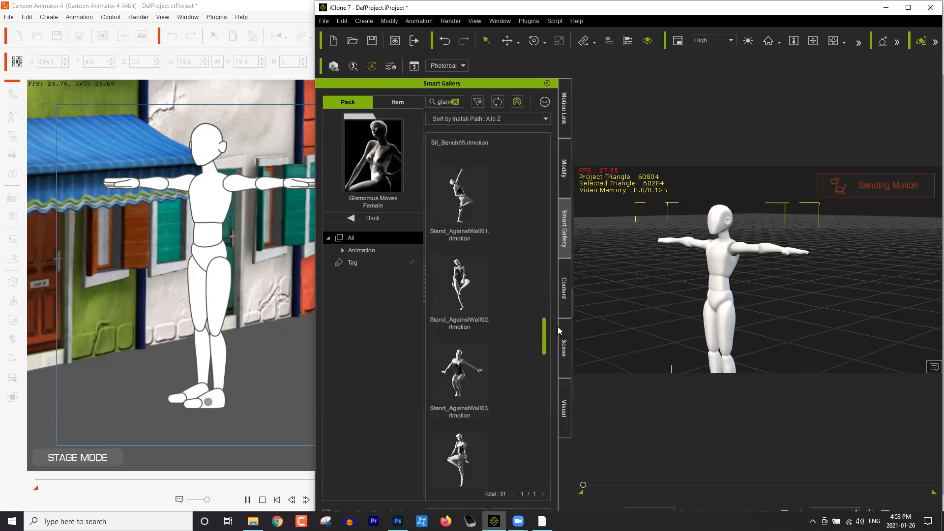
{"action": "scroll", "coordinate": [561, 338], "scroll_direction": "down", "scroll_amount": 6}
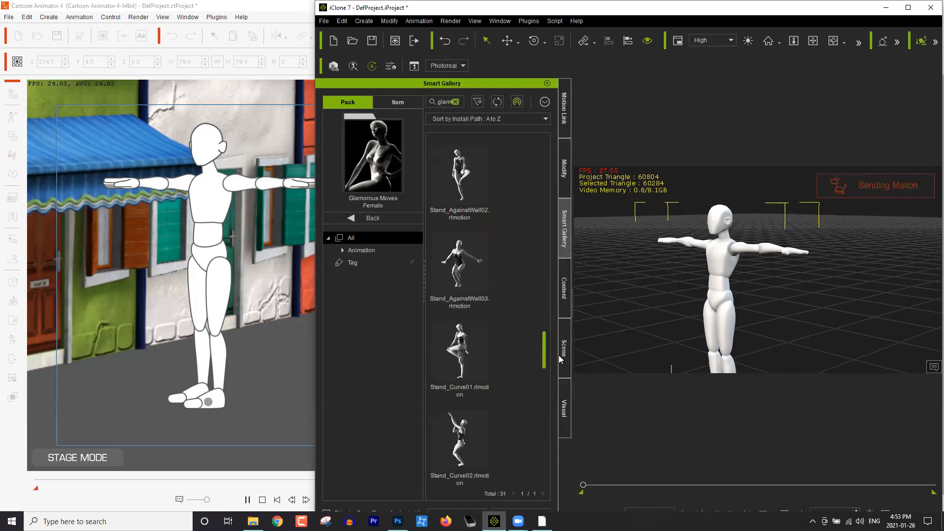
{"action": "scroll", "coordinate": [555, 349], "scroll_direction": "down", "scroll_amount": 1}
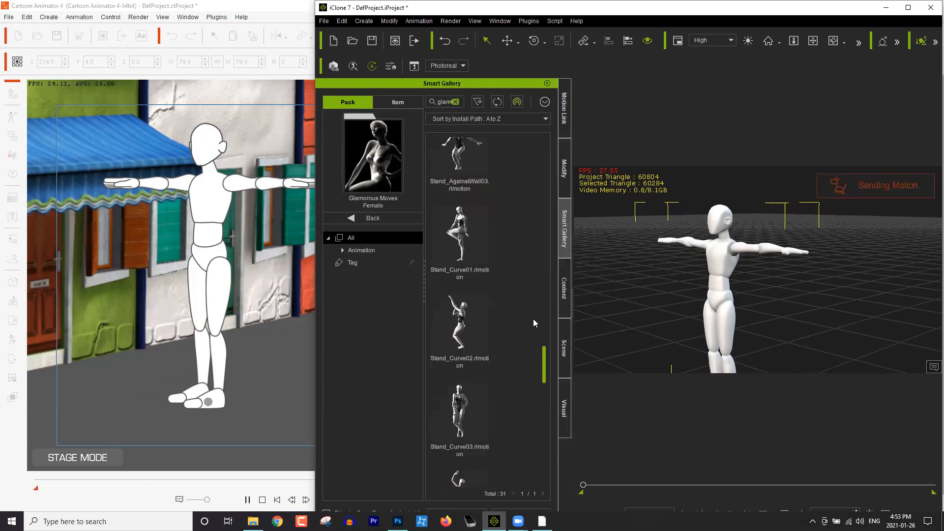
{"action": "left_click", "coordinate": [467, 254]}
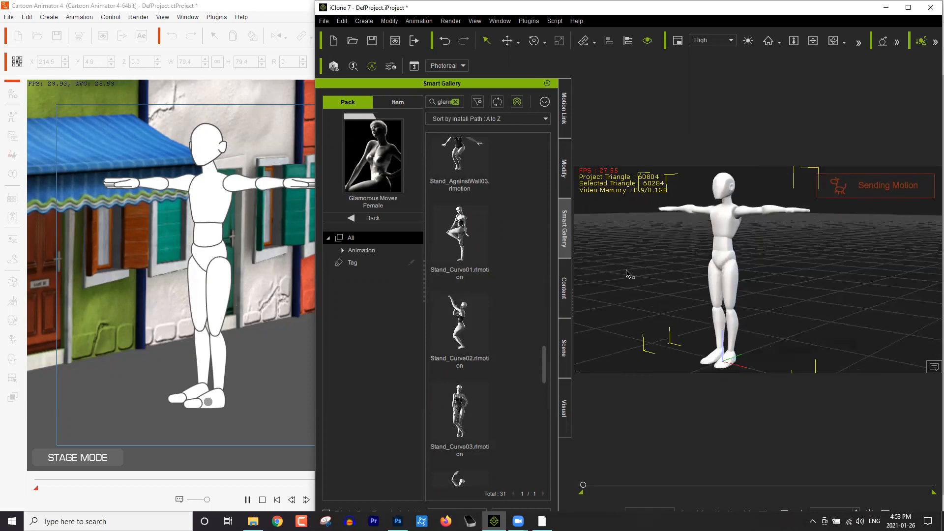
{"action": "double_click", "coordinate": [470, 215]}
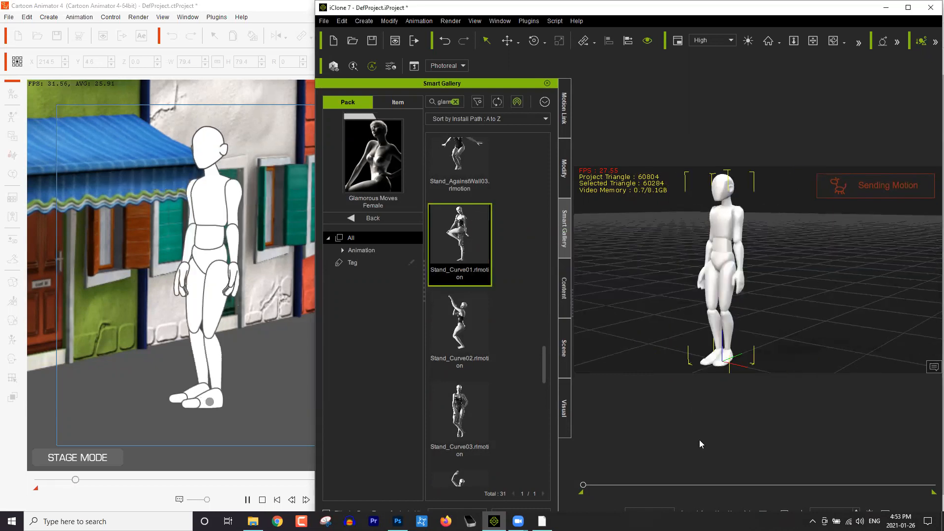
Play the Stand_Curve01 motion and limit the playback range to end where the motion stops
{"action": "key", "text": "space"}
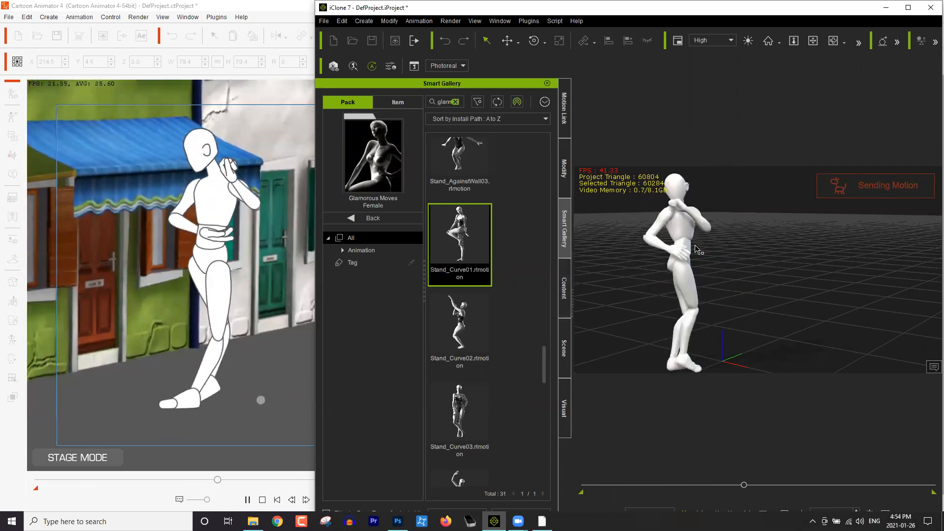
{"action": "key", "text": "space"}
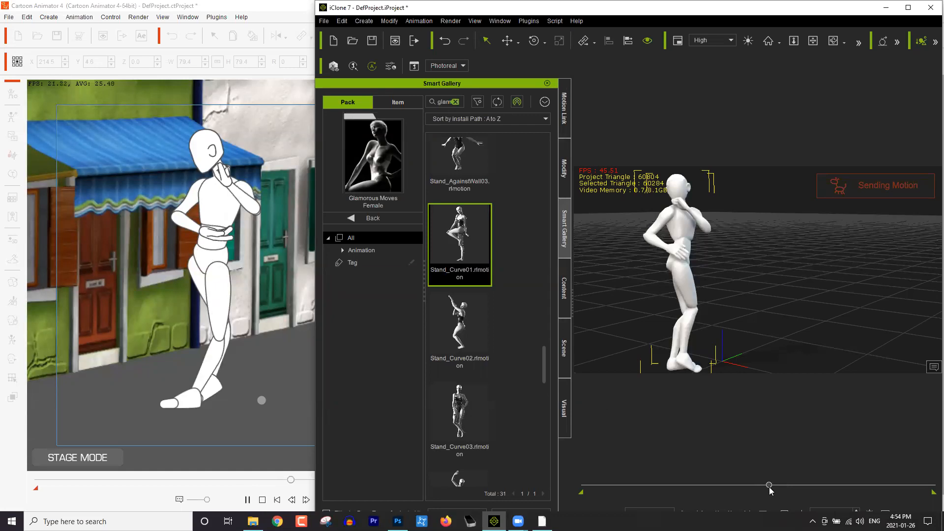
{"action": "left_click", "coordinate": [741, 489]}
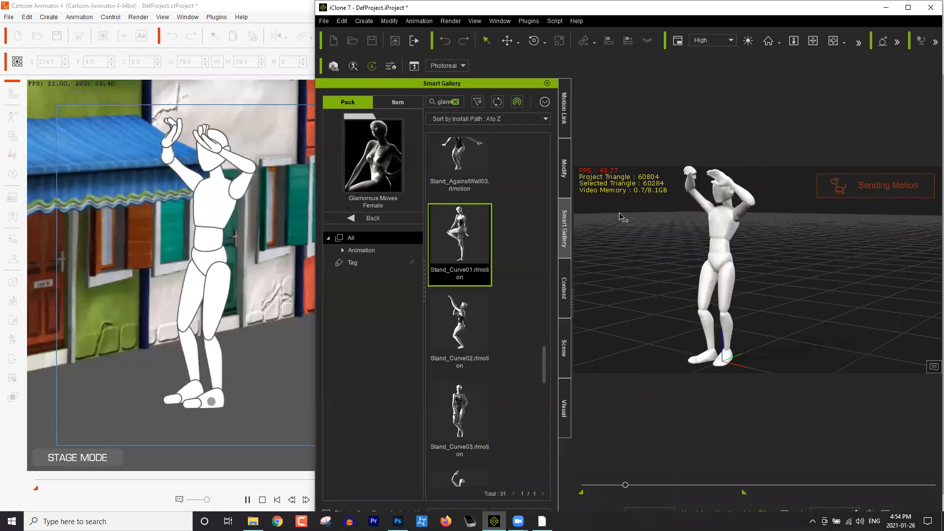
Turn off Lock to Hip in the Motion Link camera projection settings
{"action": "left_click", "coordinate": [566, 113]}
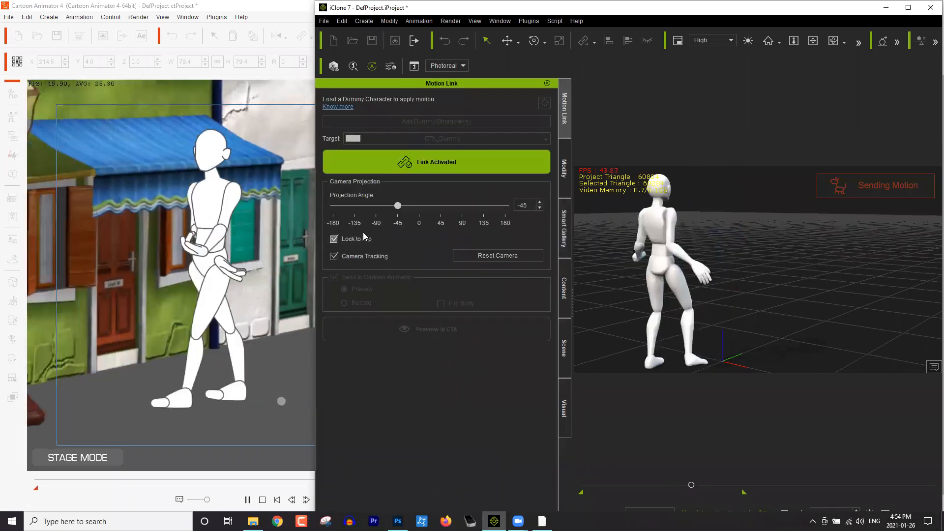
{"action": "left_click", "coordinate": [366, 240]}
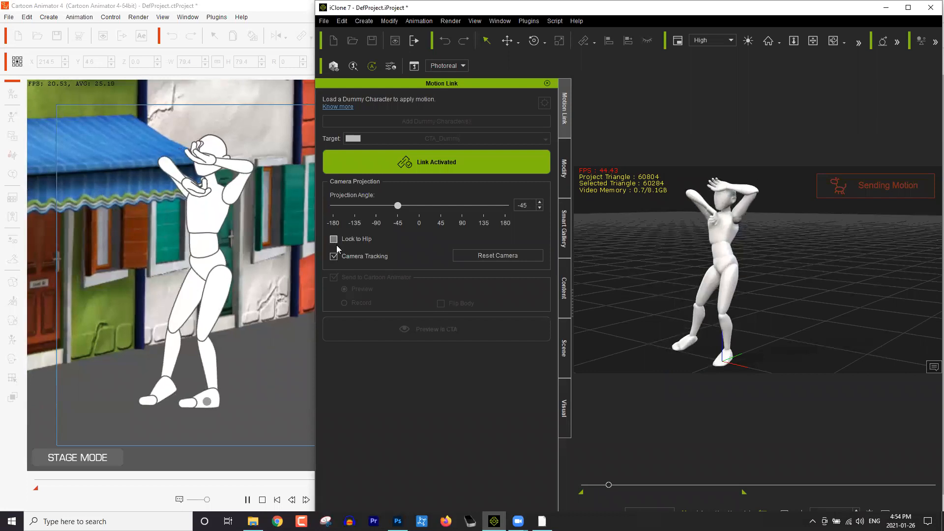
Set the Motion Link camera projection angle to 44 and turn Lock to Hip back on
{"action": "left_click_drag", "start_coordinate": [423, 205], "coordinate": [440, 205]}
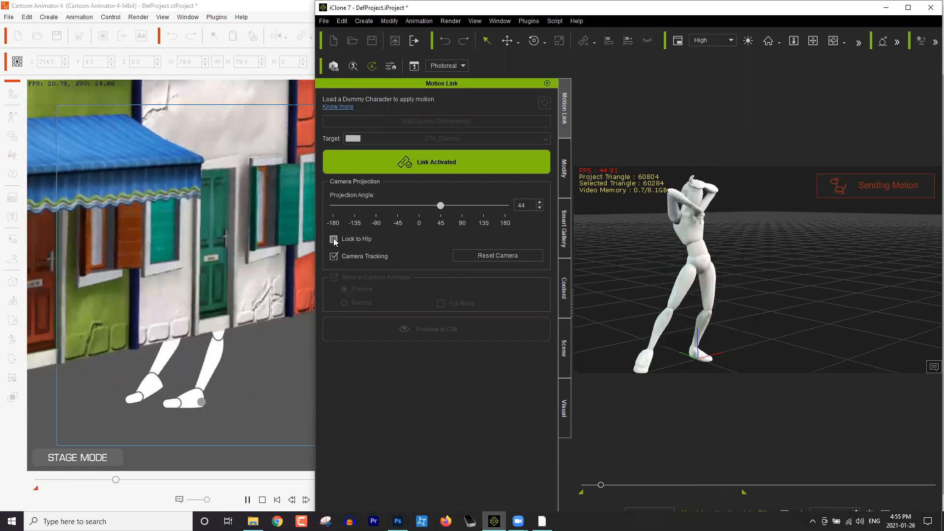
{"action": "left_click", "coordinate": [356, 239]}
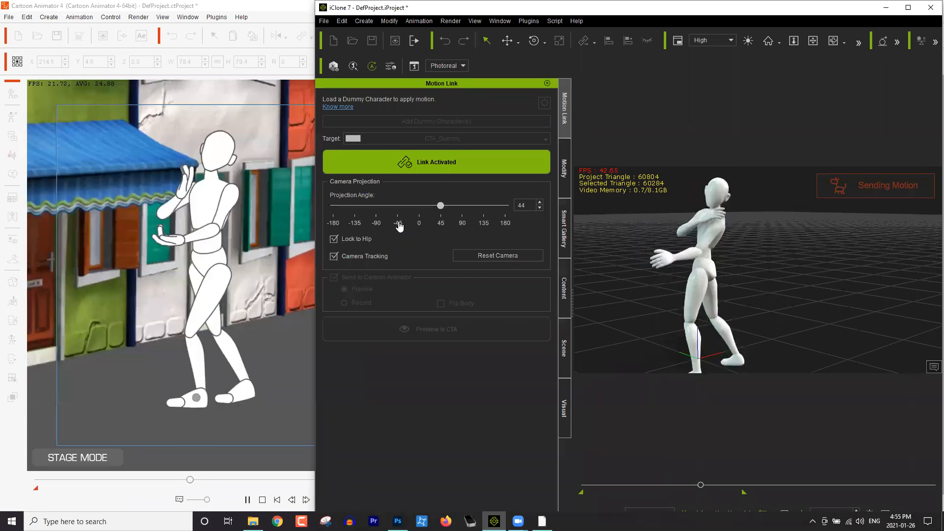
Compare projection angles such as 42, 32, 50 and 45 during playback, resetting the camera and returning the angle to -45
{"action": "left_click", "coordinate": [420, 225]}
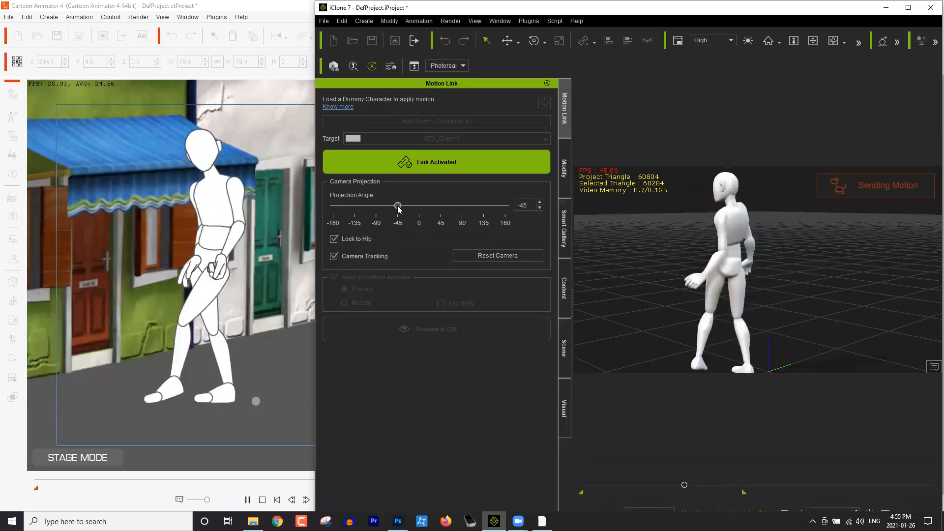
{"action": "left_click_drag", "start_coordinate": [403, 208], "coordinate": [440, 208]}
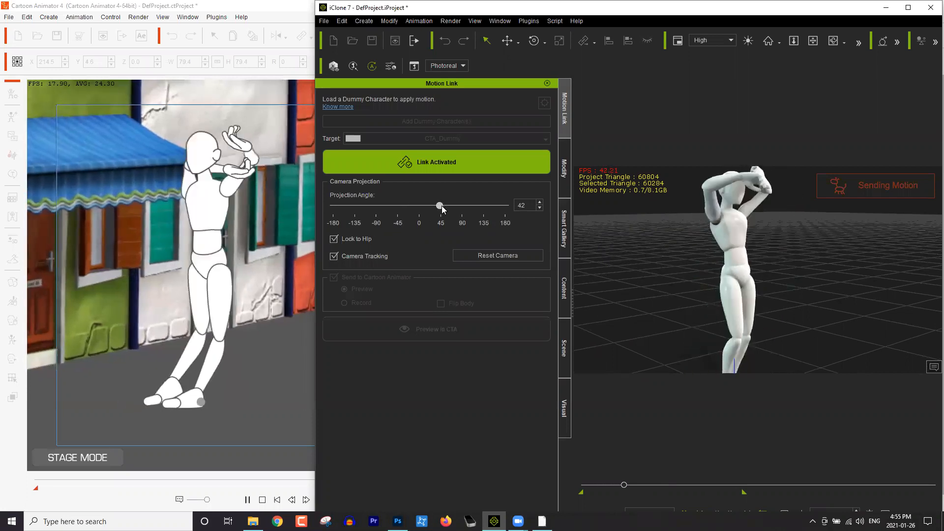
{"action": "left_click", "coordinate": [433, 208]}
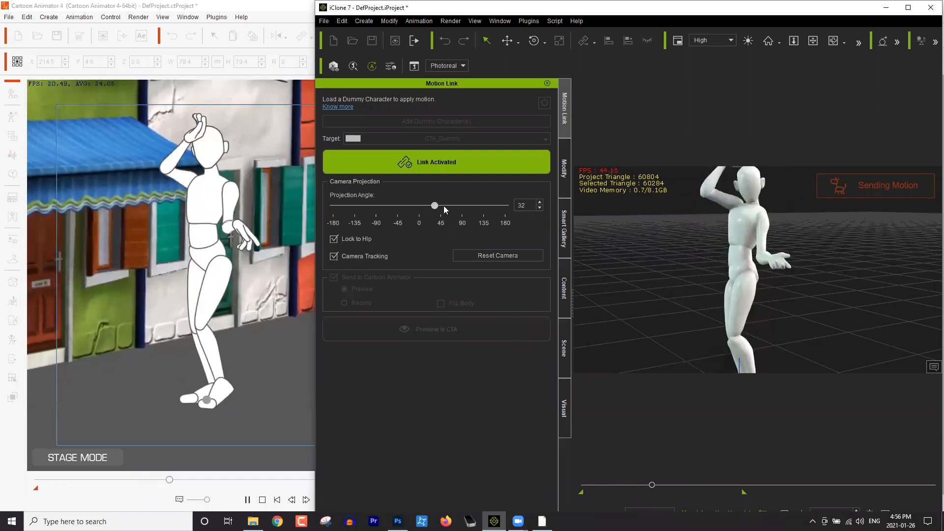
{"action": "left_click_drag", "start_coordinate": [441, 206], "coordinate": [449, 207]}
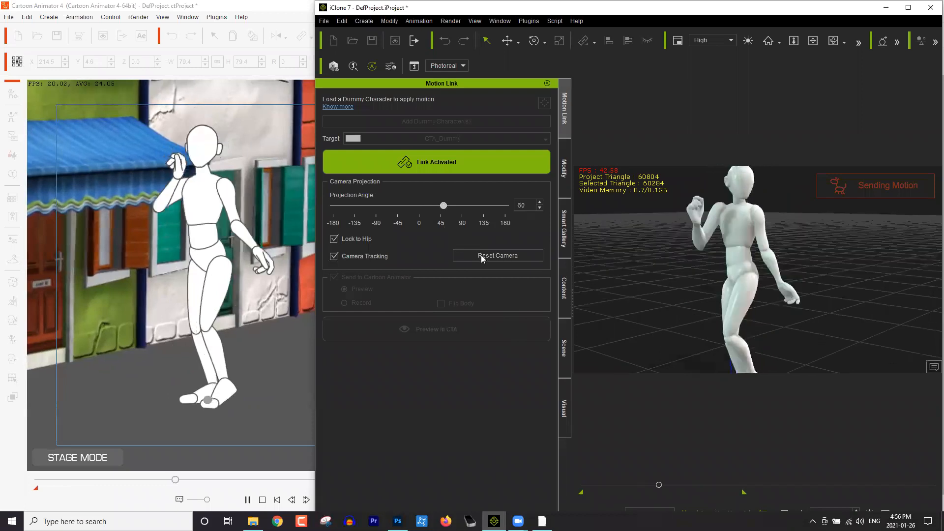
{"action": "left_click", "coordinate": [441, 223]}
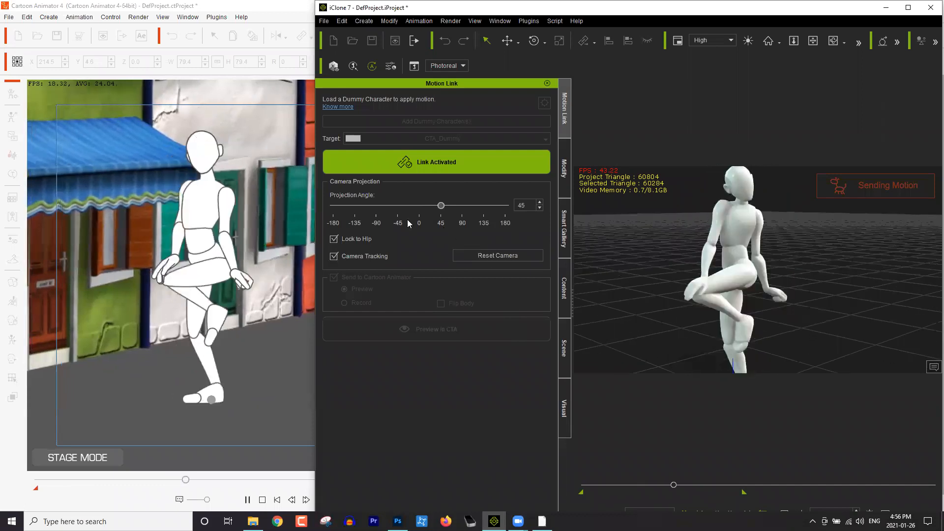
{"action": "left_click", "coordinate": [493, 257]}
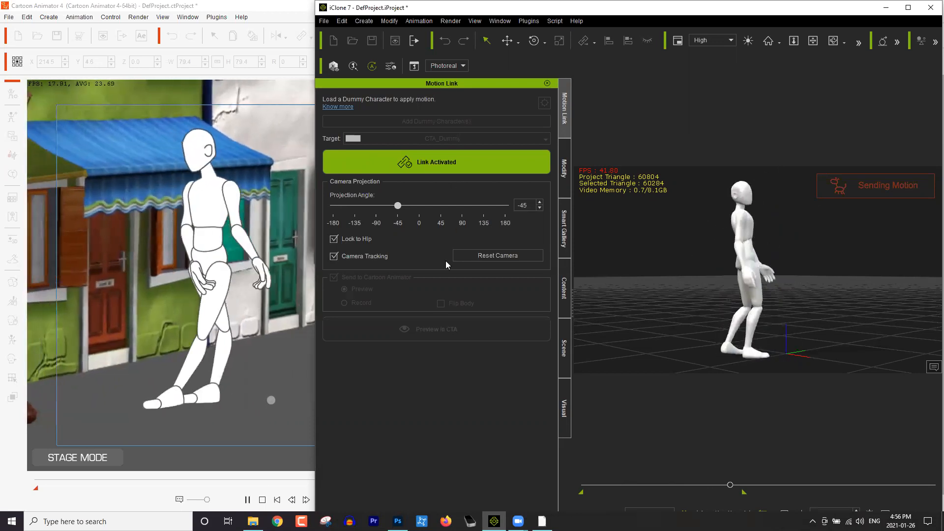
Stop the iClone playback and briefly preview the motion in Cartoon Animator, ending the preview after a moment
{"action": "left_click", "coordinate": [698, 510]}
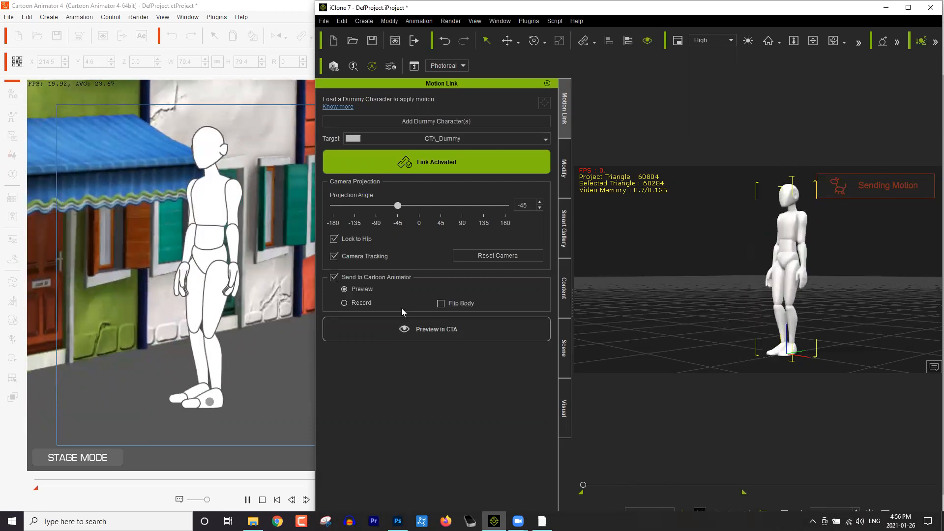
{"action": "left_click", "coordinate": [432, 330]}
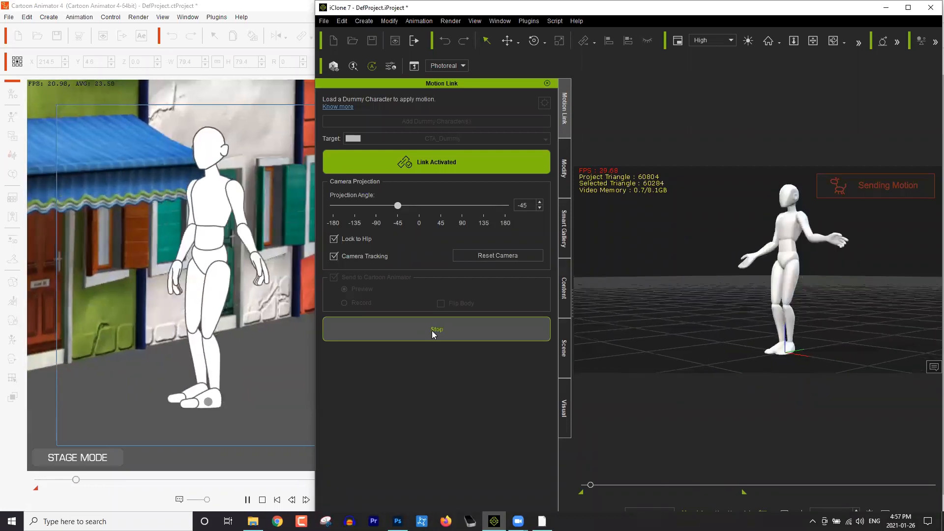
{"action": "left_click", "coordinate": [454, 329]}
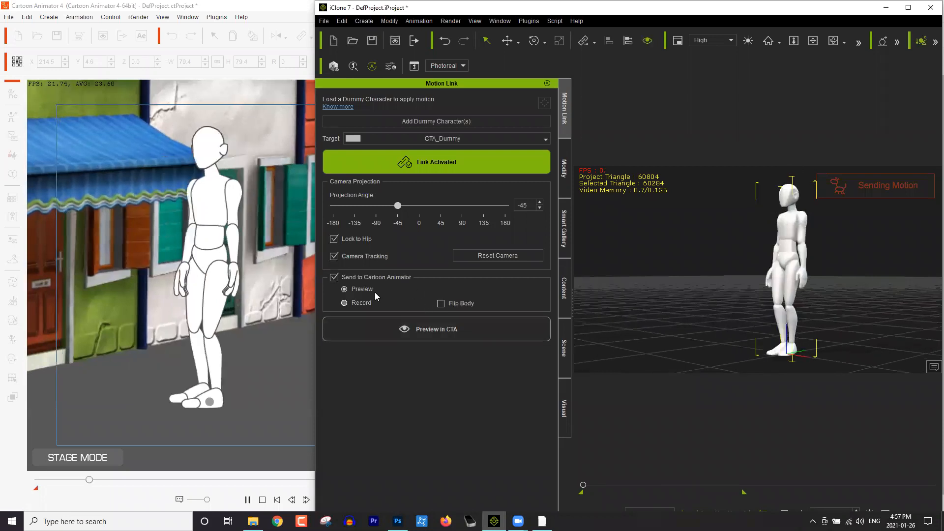
Switch Send to Cartoon Animator to Record mode and record the dummy's motion in CTA, stopping the recording when done
{"action": "left_click", "coordinate": [360, 303]}
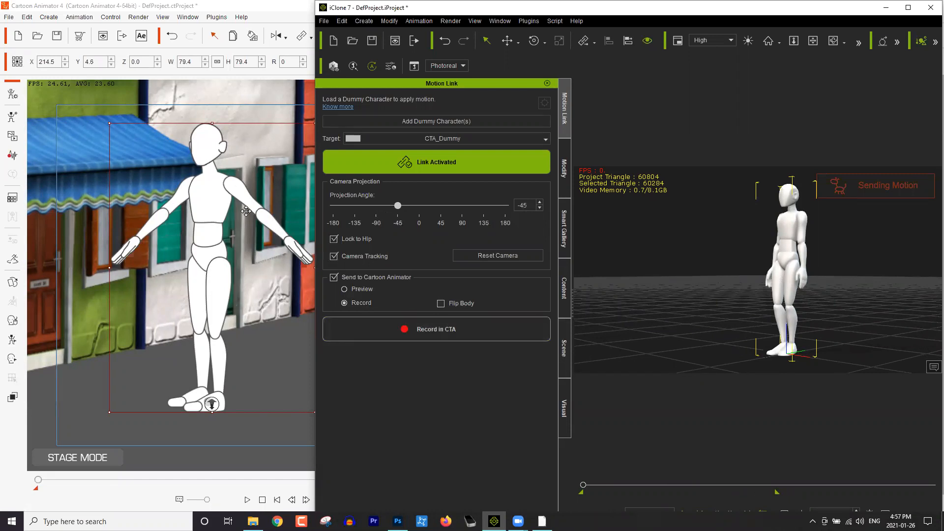
{"action": "left_click", "coordinate": [435, 330]}
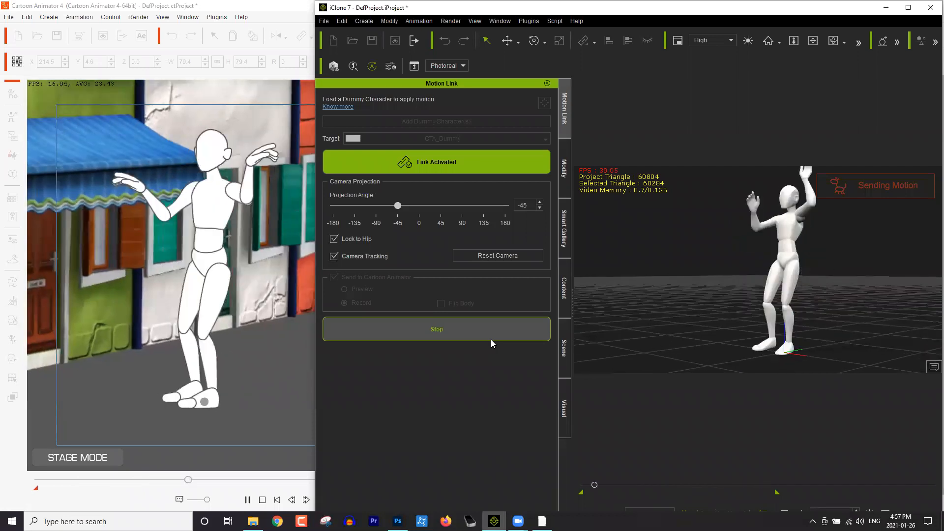
{"action": "left_click", "coordinate": [490, 339]}
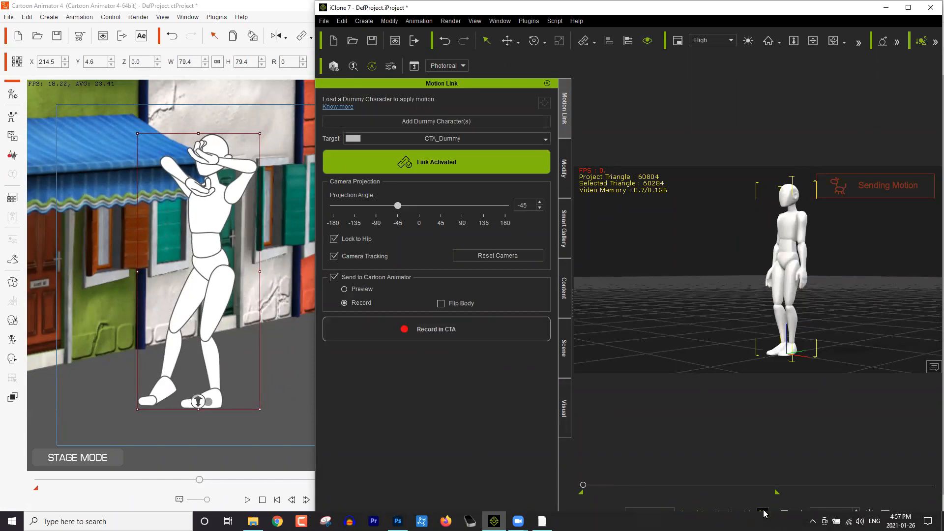
Switch to Cartoon Animator and close Motion LIVE 2D, agreeing to disconnect all servers
{"action": "left_click", "coordinate": [242, 8]}
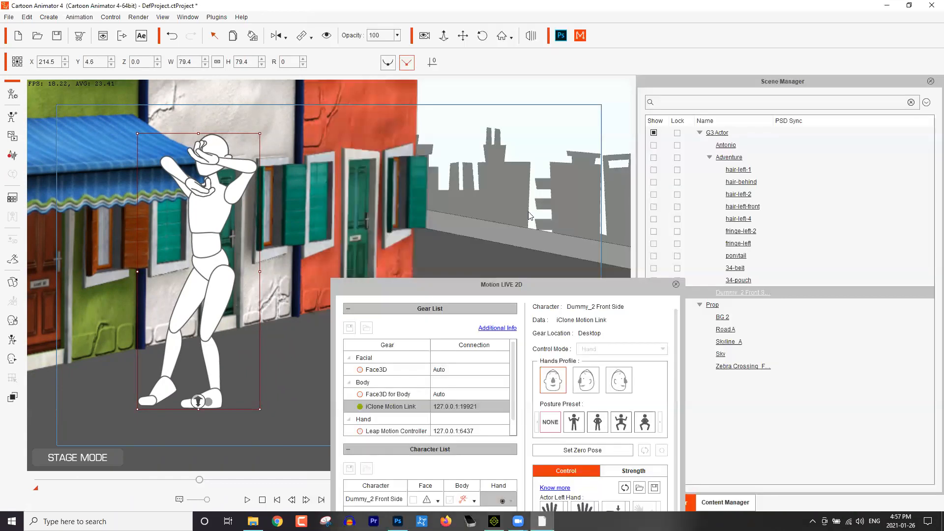
{"action": "left_click_drag", "start_coordinate": [624, 289], "coordinate": [635, 188]}
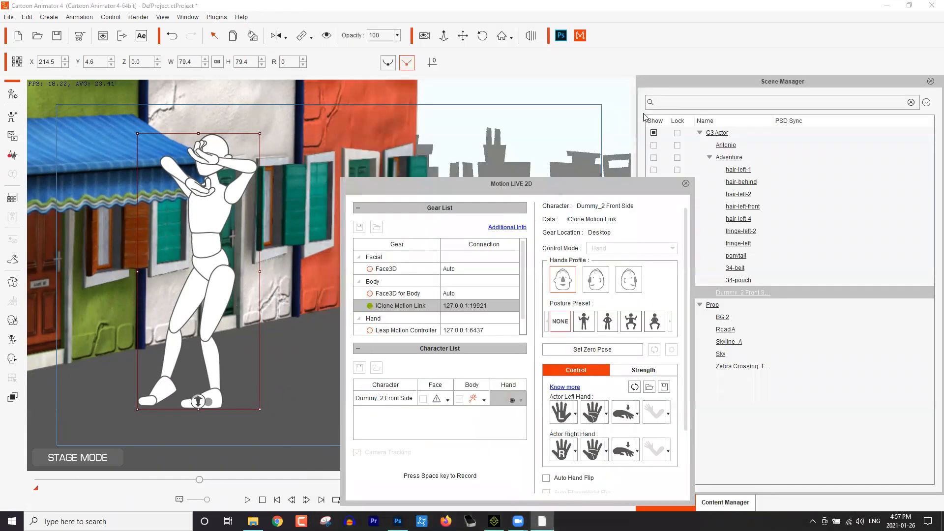
{"action": "left_click_drag", "start_coordinate": [696, 114], "coordinate": [697, 113]}
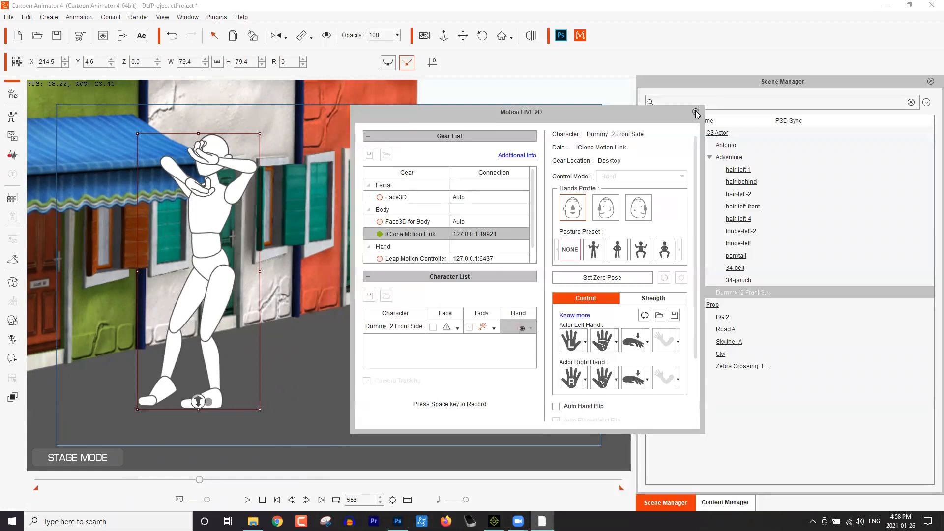
{"action": "left_click", "coordinate": [696, 112]}
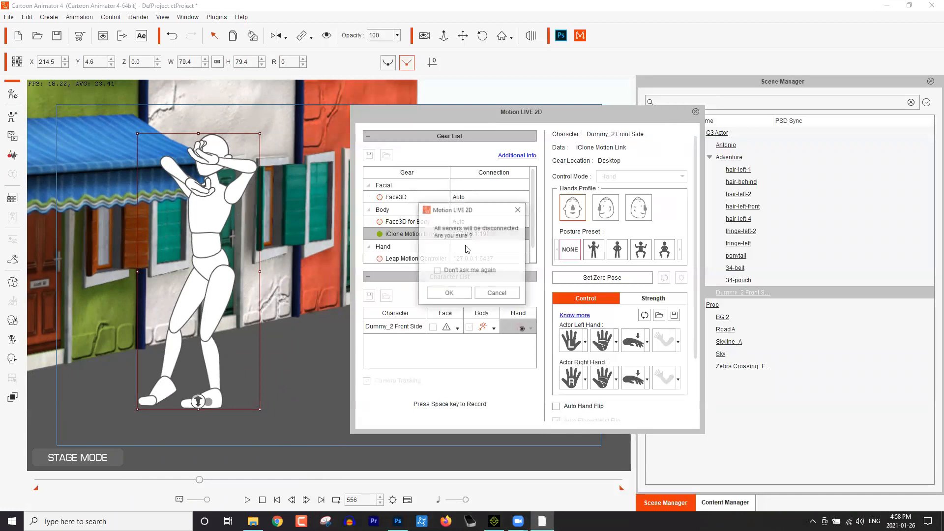
{"action": "left_click", "coordinate": [449, 292]}
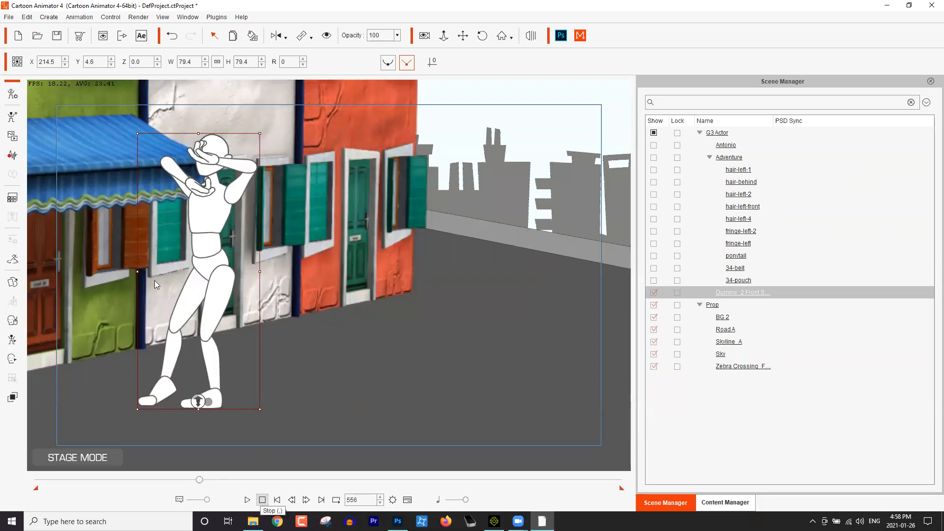
Open the timeline and show the dummy's Motion track with the whole recorded clip in view
{"action": "key", "text": "F3"}
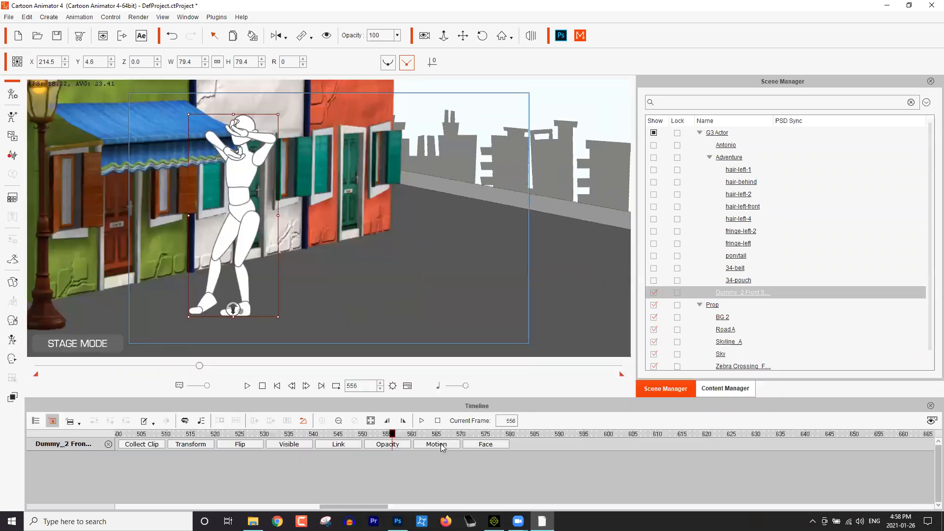
{"action": "scroll", "coordinate": [303, 456], "scroll_direction": "down", "scroll_amount": 5}
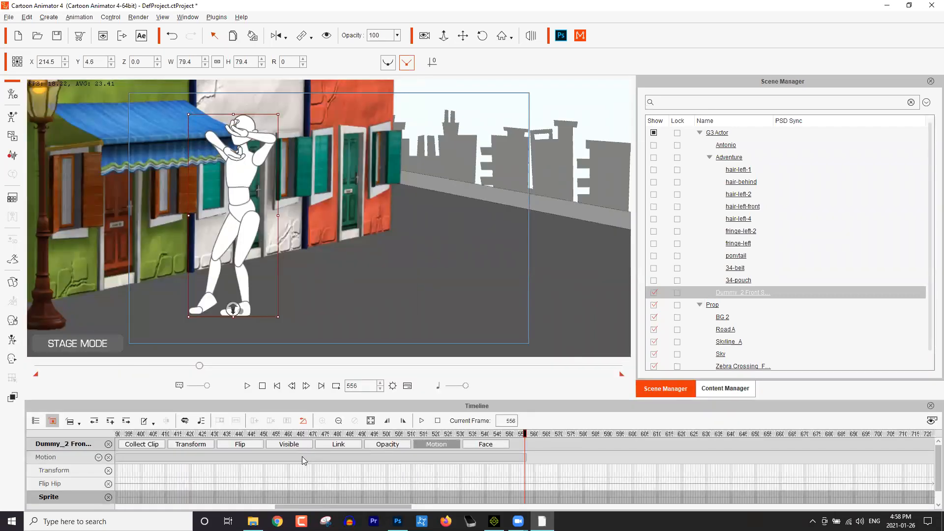
{"action": "scroll", "coordinate": [206, 461], "scroll_direction": "down", "scroll_amount": 3}
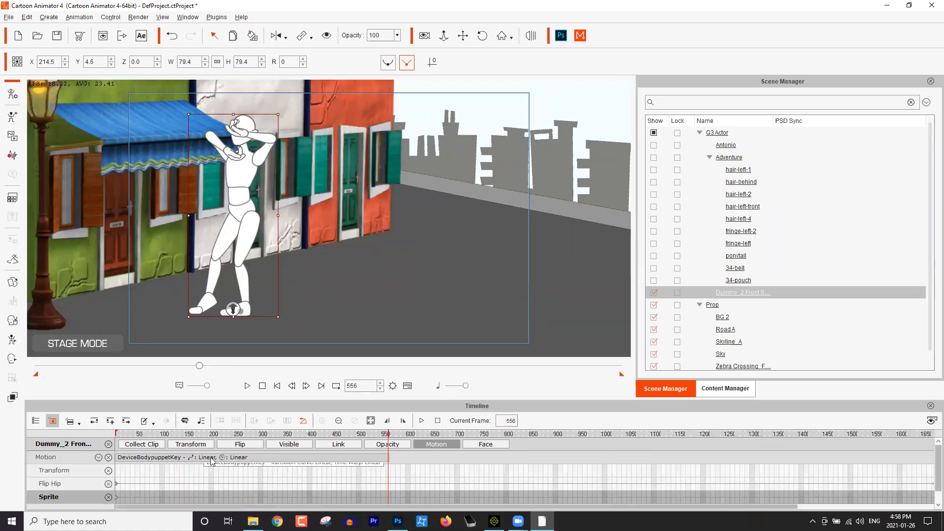
Scrub through and play back the recorded motion clip, turning the voice volume down
{"action": "left_click_drag", "start_coordinate": [142, 435], "coordinate": [229, 420]}
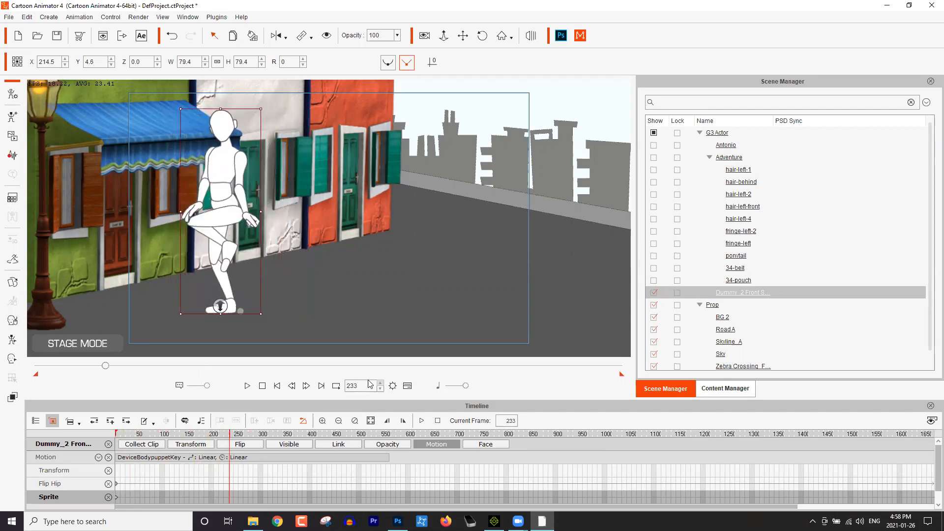
{"action": "left_click_drag", "start_coordinate": [207, 387], "coordinate": [164, 389]}
{"action": "mouse_move", "coordinate": [227, 435]}
{"action": "left_mouse_down"}
{"action": "mouse_move", "coordinate": [256, 435]}
{"action": "mouse_move", "coordinate": [243, 432]}
{"action": "left_mouse_up"}
{"action": "key", "text": "space"}
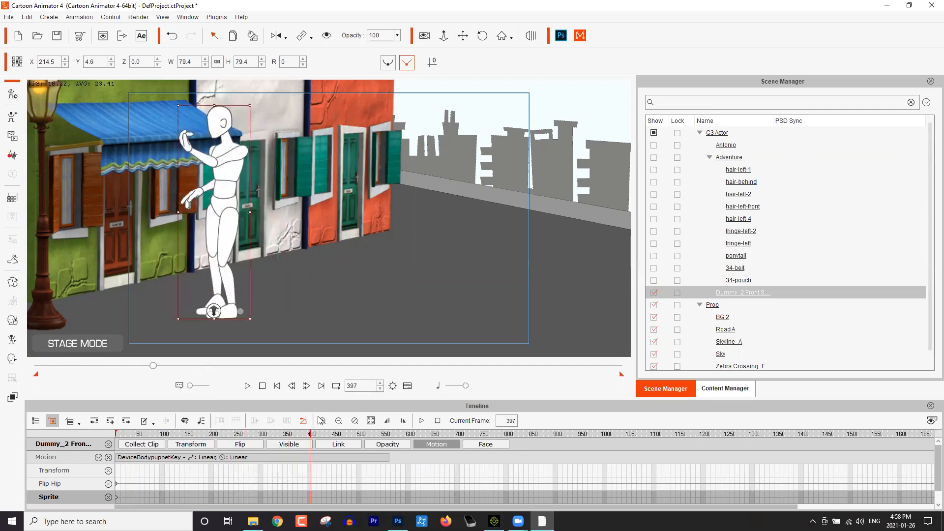
Break the recorded motion clip at frame 361 and delete the part after the cut
{"action": "left_click_drag", "start_coordinate": [305, 434], "coordinate": [292, 435]}
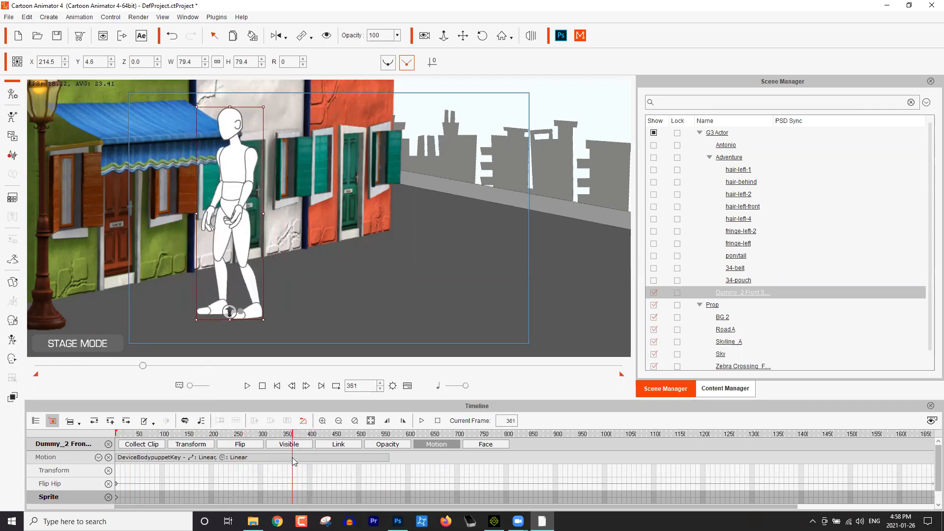
{"action": "left_click", "coordinate": [343, 458]}
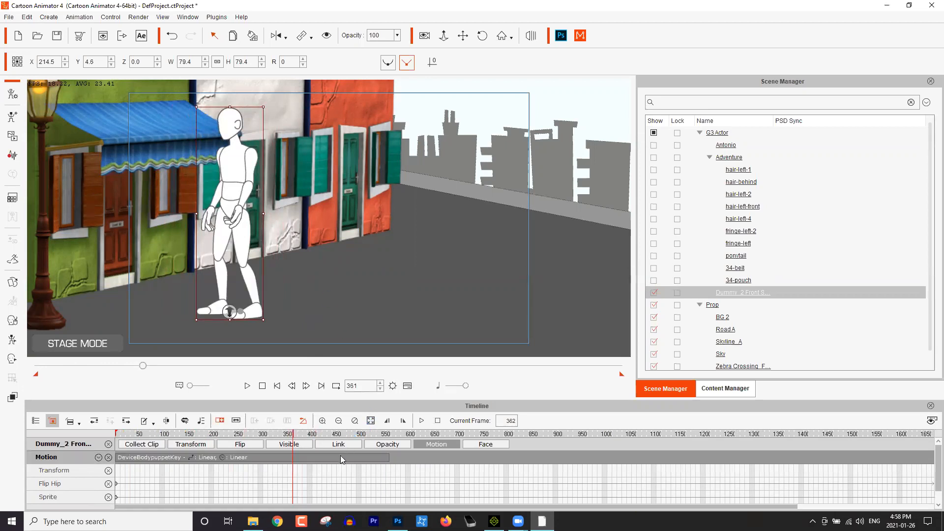
{"action": "key", "text": "ctrl+b"}
{"action": "double_click", "coordinate": [340, 456]}
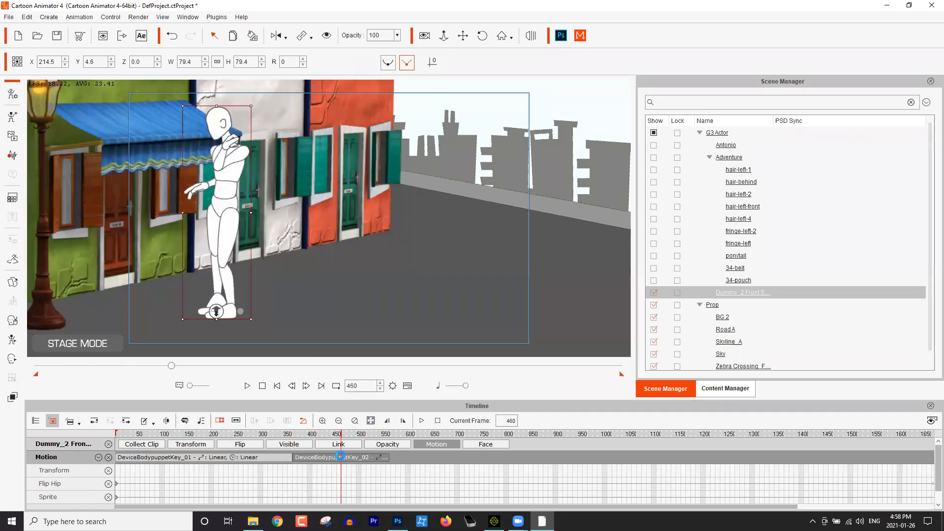
{"action": "key", "text": "Delete"}
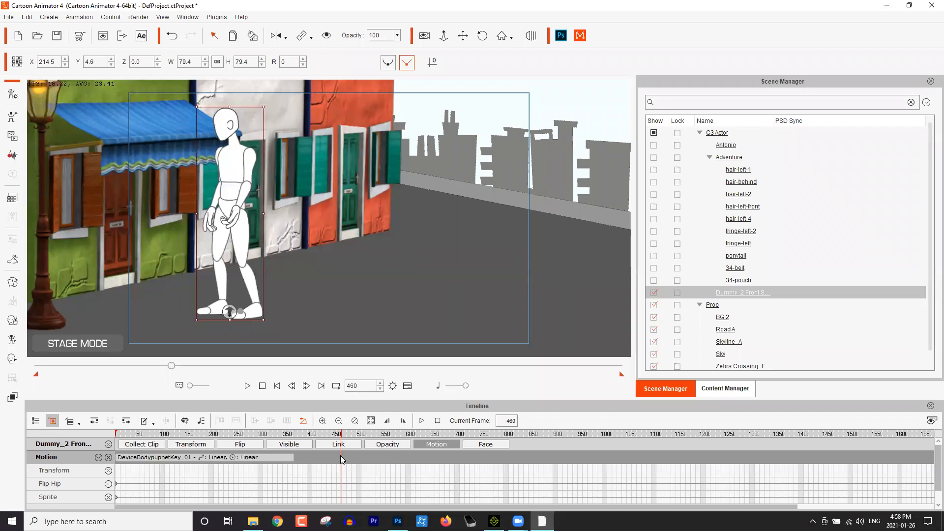
Go to frame 282, zoom in on the dummy's upper body and open the Layer Editor
{"action": "left_click", "coordinate": [252, 434]}
{"action": "mouse_move", "coordinate": [251, 435]}
{"action": "left_mouse_down"}
{"action": "mouse_move", "coordinate": [82, 432]}
{"action": "mouse_move", "coordinate": [258, 420]}
{"action": "mouse_move", "coordinate": [257, 435]}
{"action": "mouse_move", "coordinate": [253, 422]}
{"action": "left_mouse_up"}
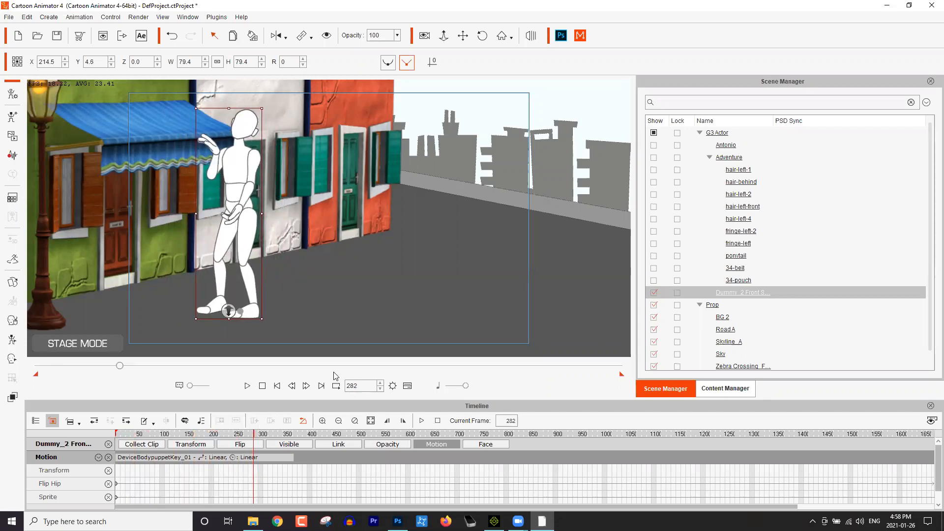
{"action": "left_click_drag", "start_coordinate": [258, 201], "coordinate": [332, 213]}
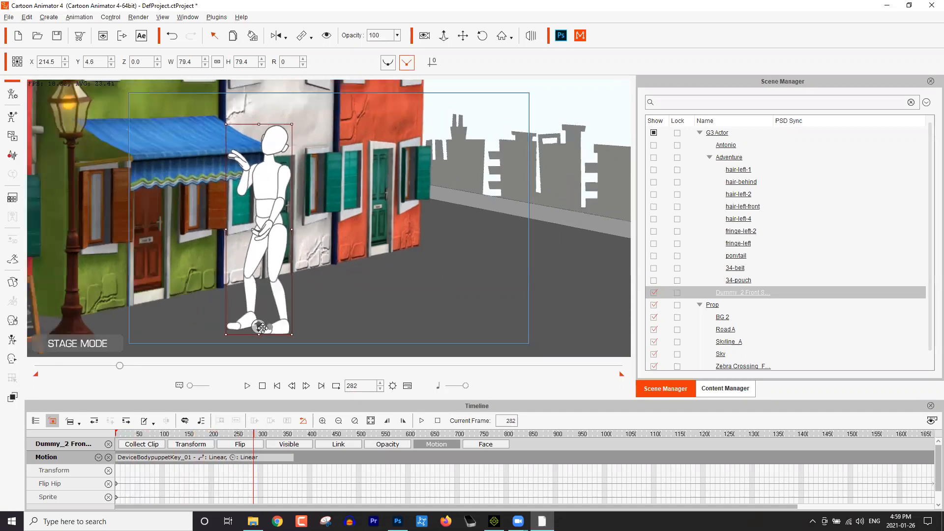
{"action": "scroll", "coordinate": [262, 328], "scroll_direction": "up", "scroll_amount": 3}
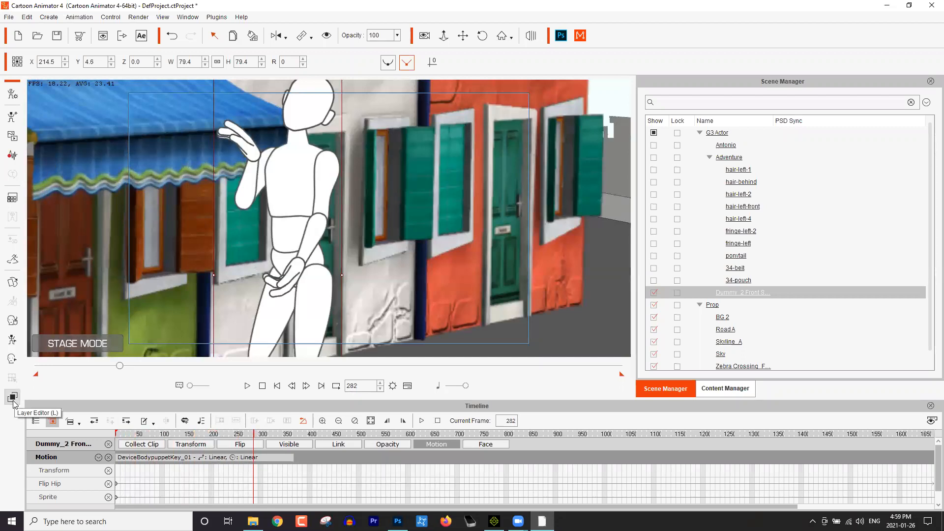
{"action": "left_click", "coordinate": [12, 397]}
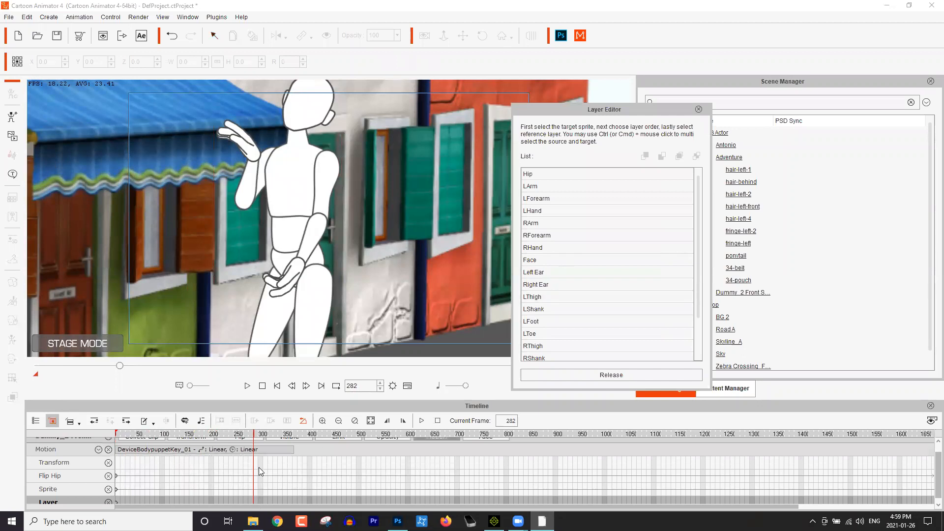
{"action": "scroll", "coordinate": [258, 468], "scroll_direction": "down", "scroll_amount": 1}
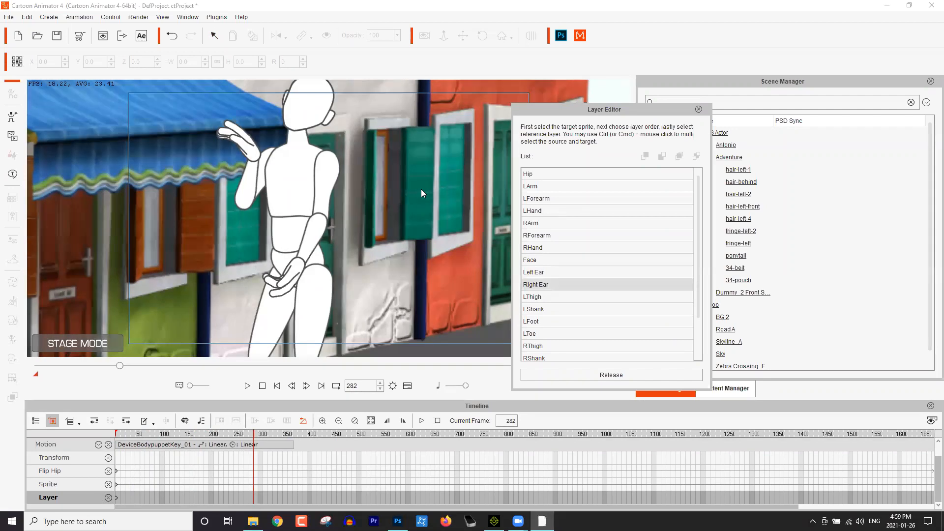
{"action": "left_click_drag", "start_coordinate": [255, 435], "coordinate": [254, 435]}
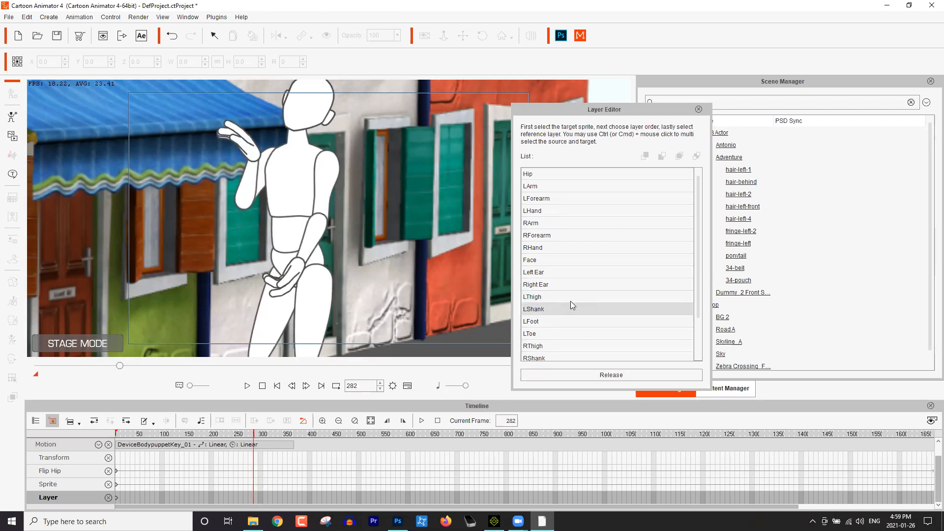
Try moving RArm to the top with Hip as the reference at frame 282, and check the neighbouring frames
{"action": "left_click", "coordinate": [541, 224]}
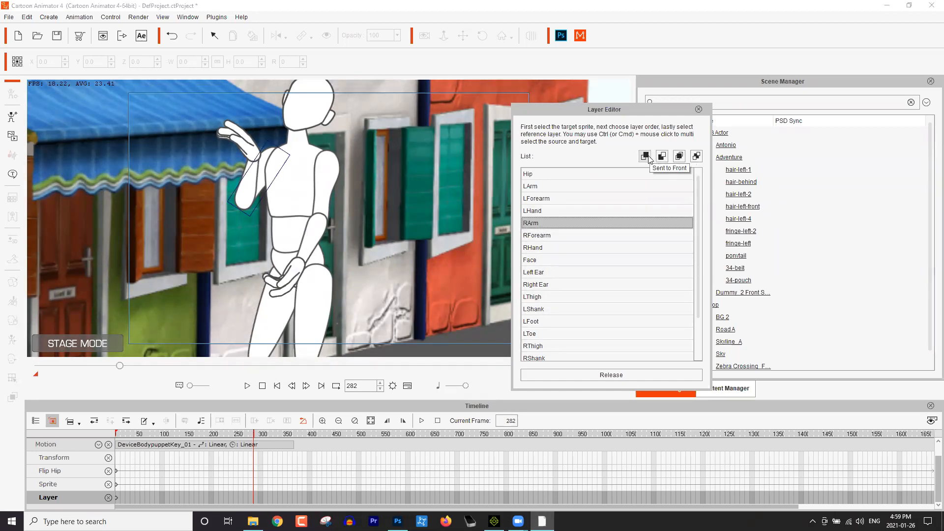
{"action": "left_click", "coordinate": [680, 156]}
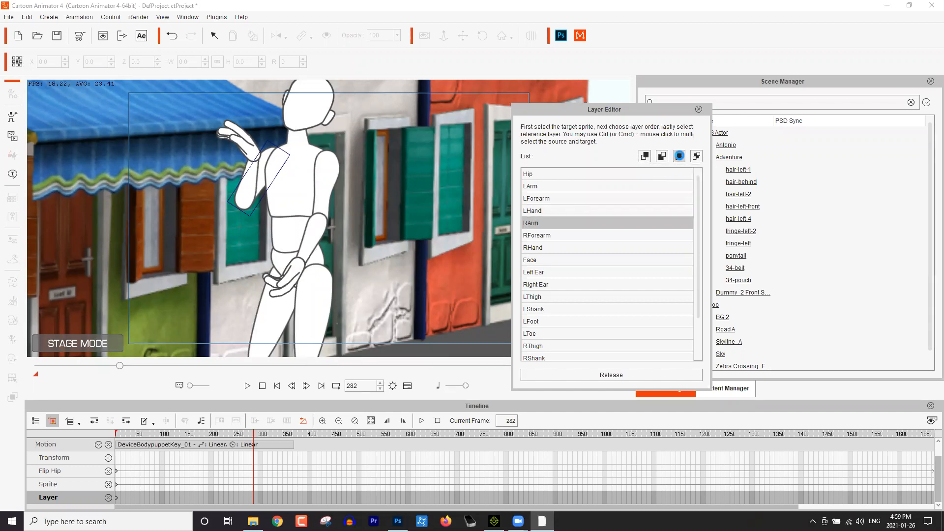
{"action": "left_click", "coordinate": [579, 216]}
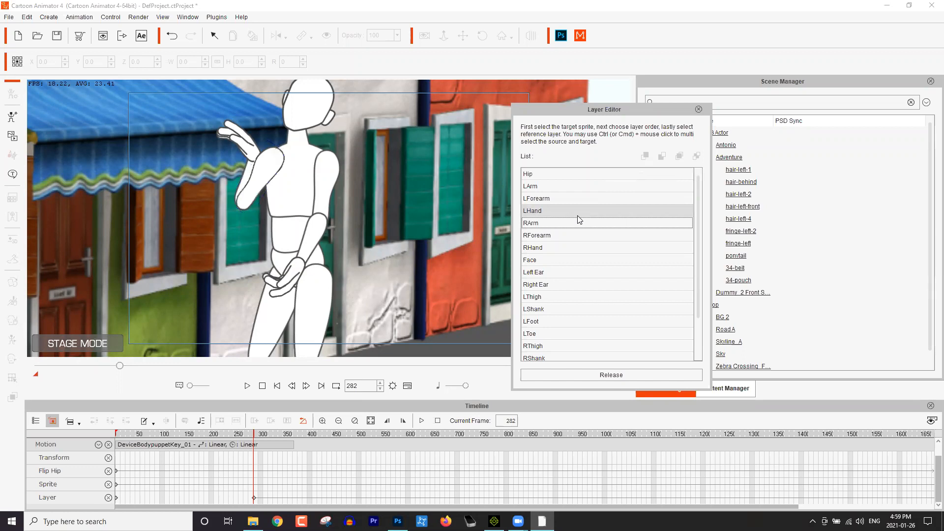
{"action": "left_click", "coordinate": [549, 175]}
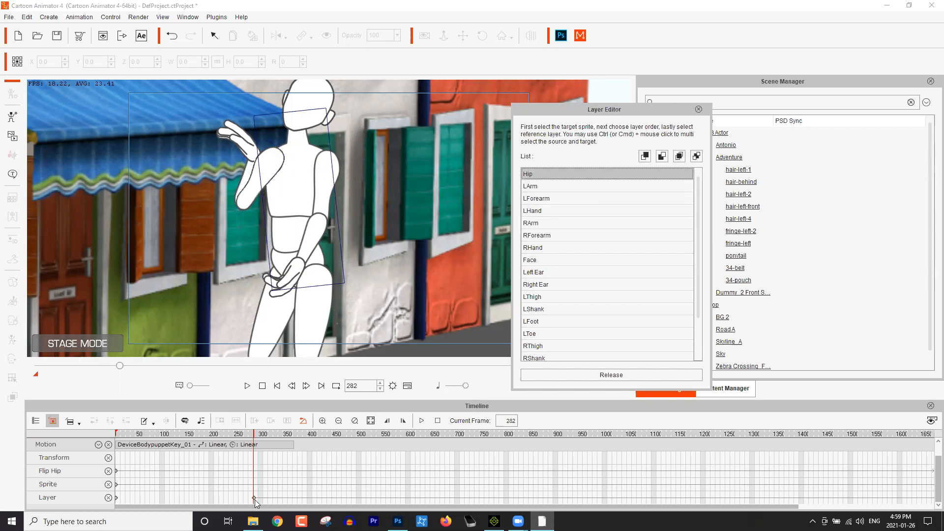
{"action": "left_click", "coordinate": [258, 434]}
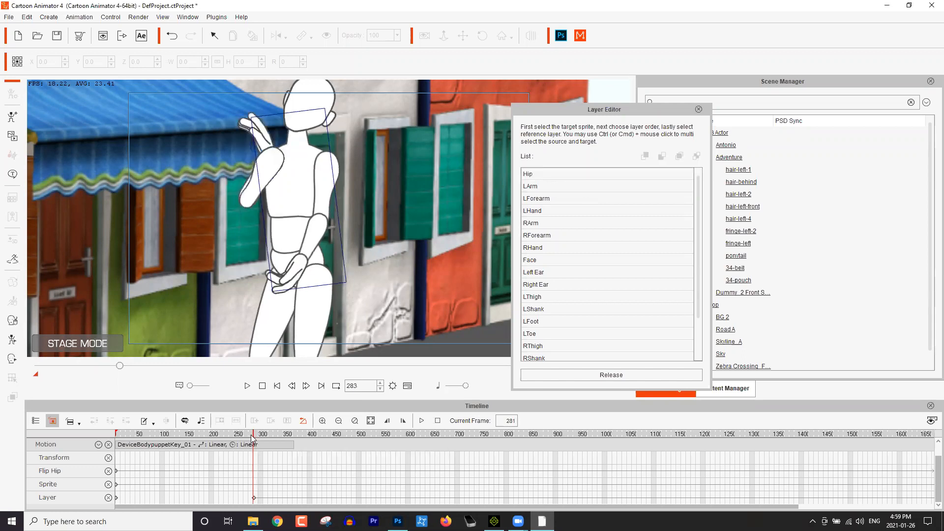
{"action": "left_click_drag", "start_coordinate": [257, 435], "coordinate": [254, 439]}
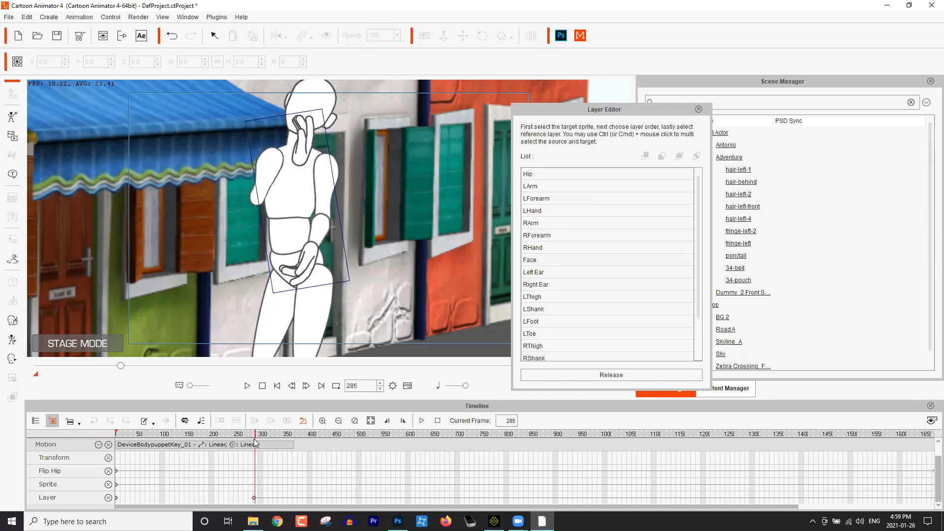
Try moving RForearm to the top relative to Hip on the frame 282 layer key, and scrub to frame 287
{"action": "left_click", "coordinate": [253, 499]}
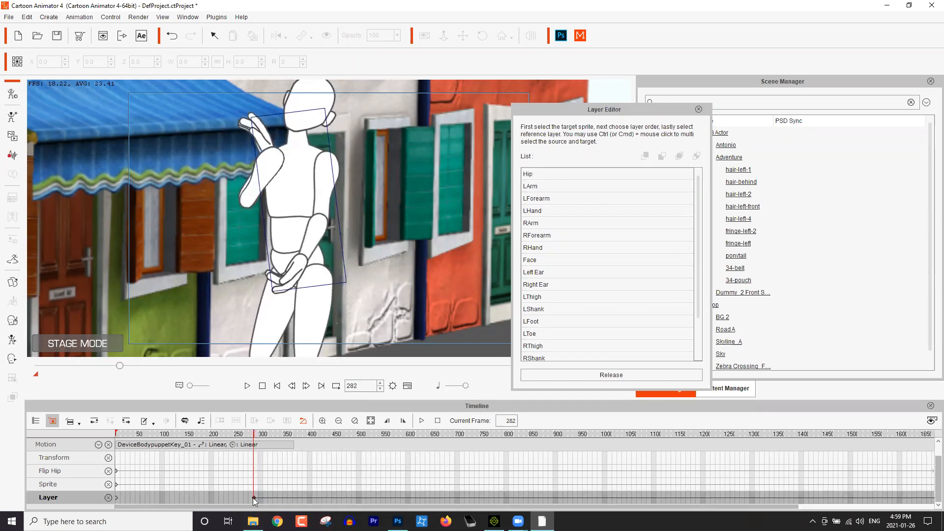
{"action": "left_click", "coordinate": [575, 237]}
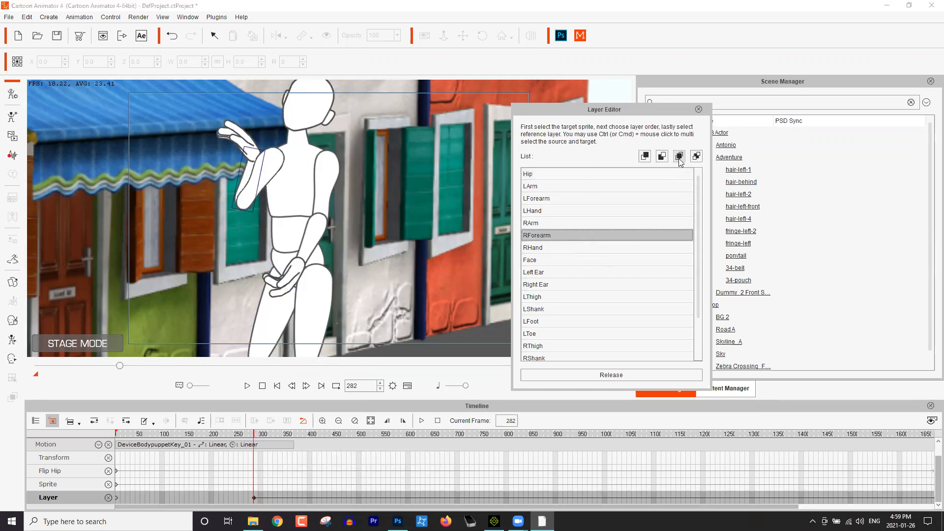
{"action": "left_click", "coordinate": [679, 157]}
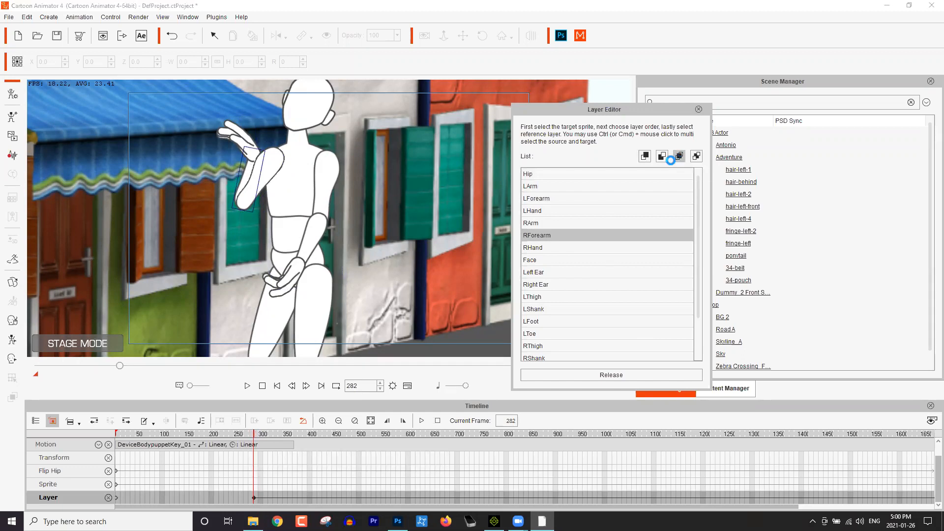
{"action": "left_click", "coordinate": [545, 176]}
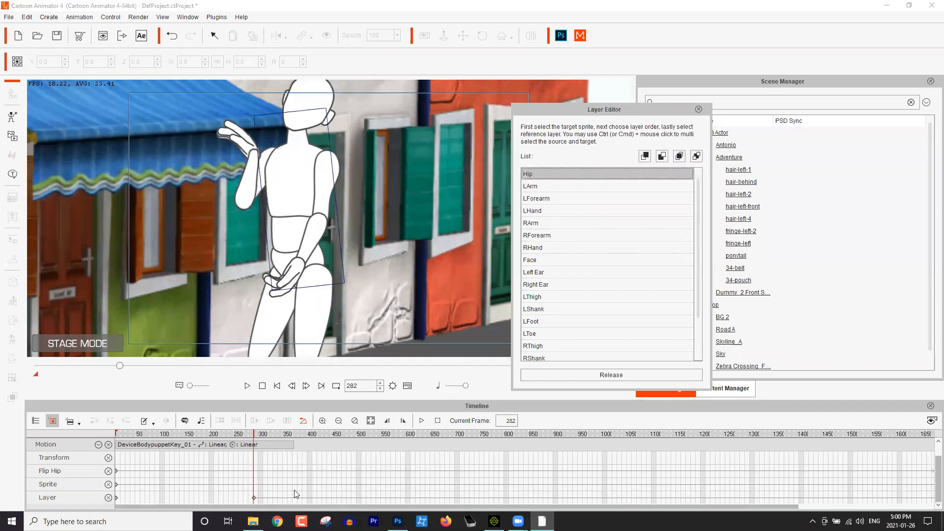
{"action": "left_click_drag", "start_coordinate": [254, 434], "coordinate": [255, 438]}
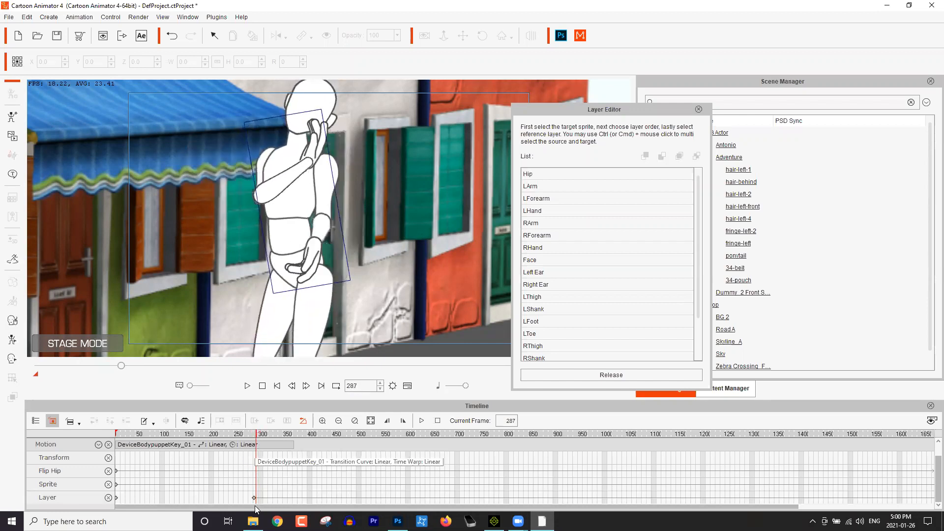
Select the frame 282 layer key, move RArm to the top relative to Hip, and check the arm up to frame 296
{"action": "left_click", "coordinate": [253, 497]}
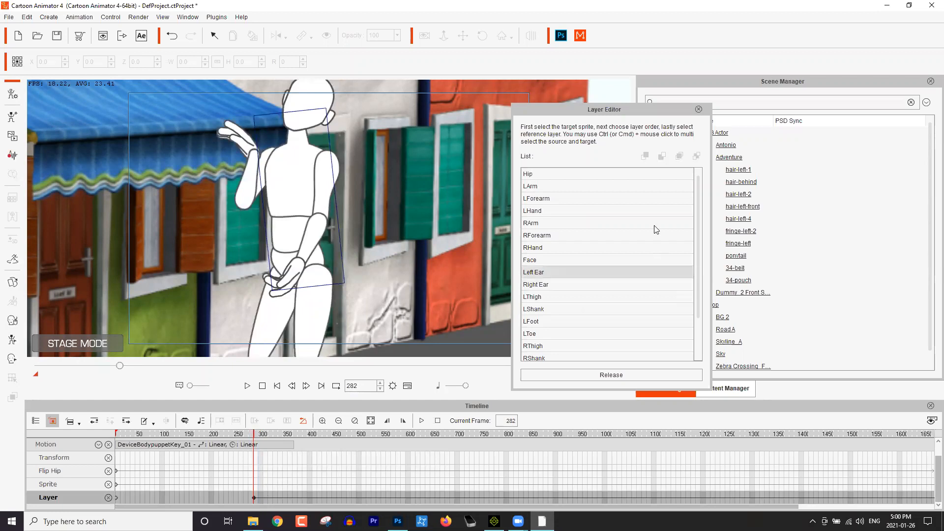
{"action": "left_click", "coordinate": [547, 224]}
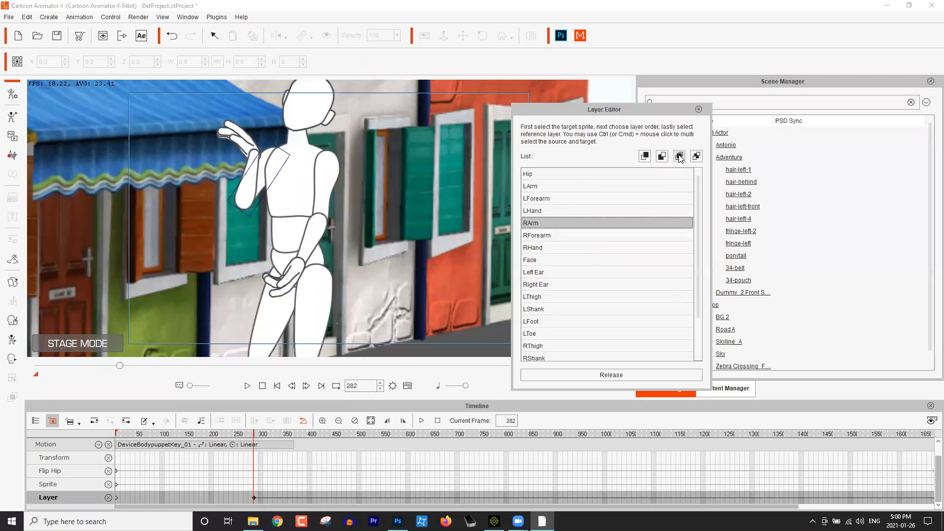
{"action": "left_click", "coordinate": [679, 156]}
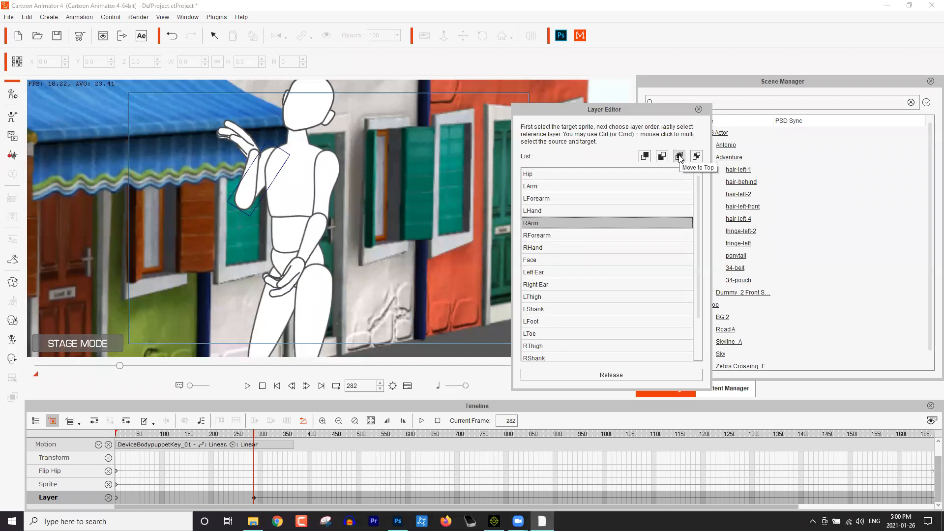
{"action": "left_click", "coordinate": [570, 173]}
{"action": "left_click", "coordinate": [253, 436]}
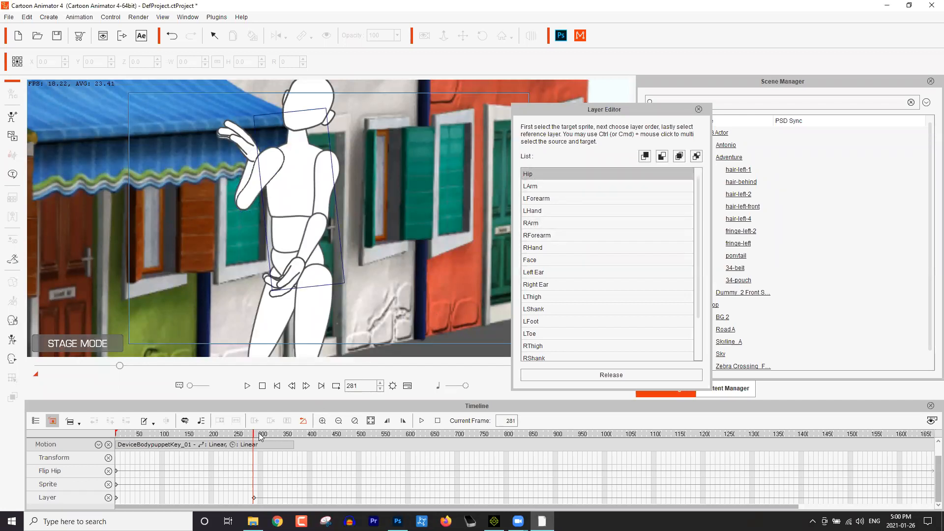
{"action": "left_click", "coordinate": [259, 435]}
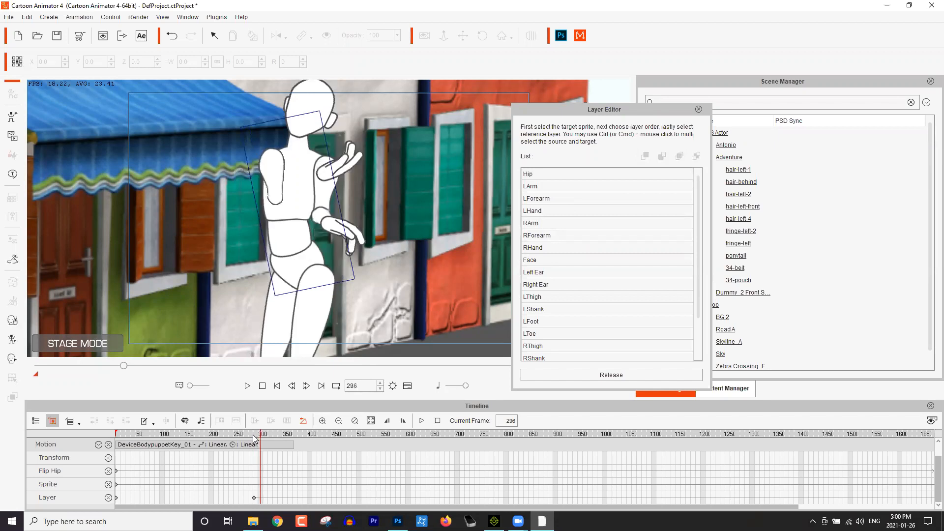
Return to the frame 282 layer key and apply Sent to Front to the right arm with Hip as the reference
{"action": "left_click", "coordinate": [254, 437]}
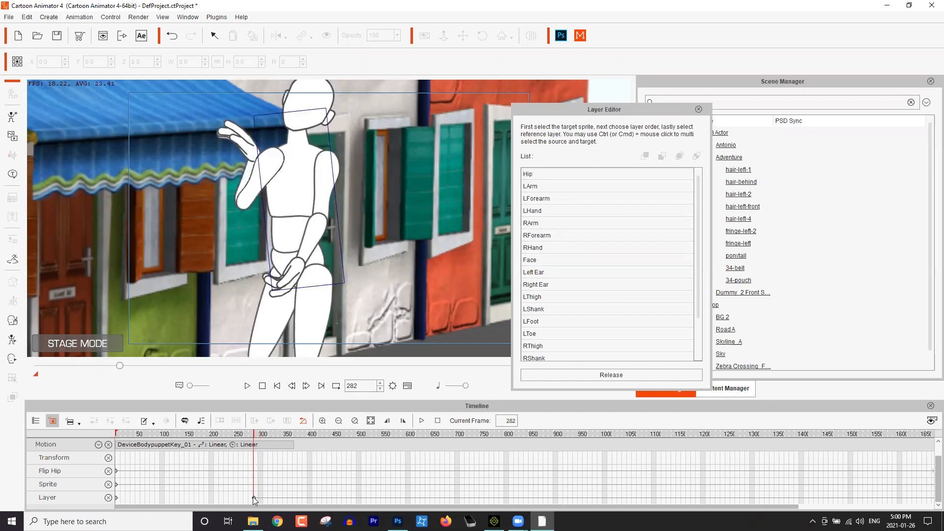
{"action": "left_click", "coordinate": [252, 496]}
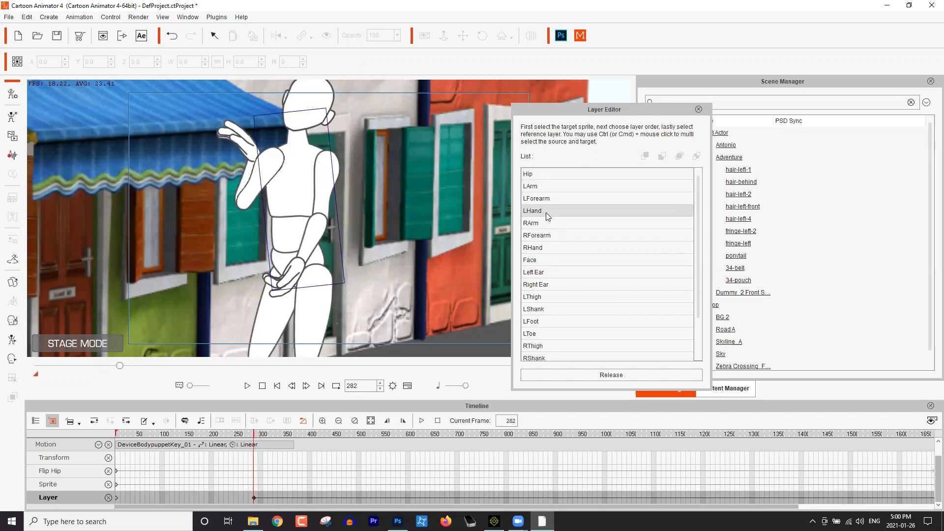
{"action": "left_click", "coordinate": [645, 156]}
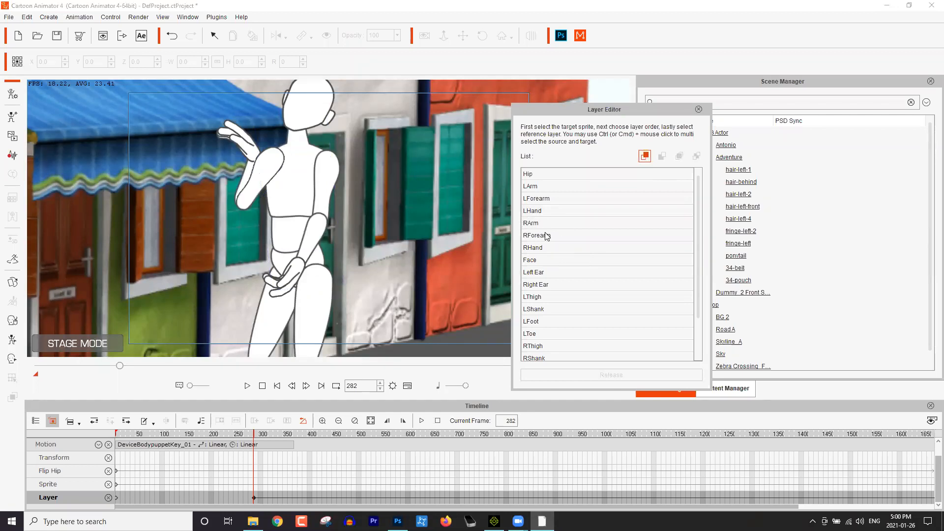
{"action": "left_click", "coordinate": [535, 176]}
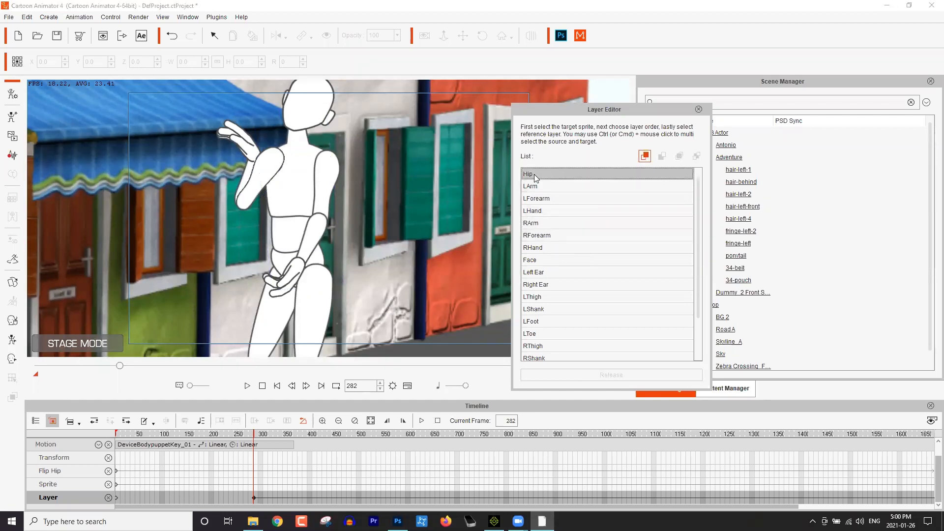
Try sending RForearm in front of RArm at frame 282, and scrub ahead to check the arm
{"action": "left_click", "coordinate": [548, 234]}
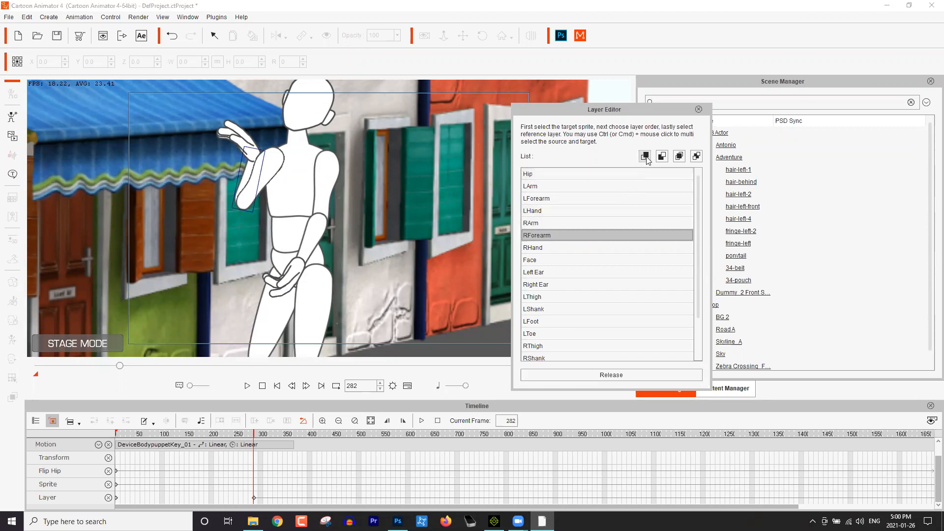
{"action": "left_click", "coordinate": [645, 156]}
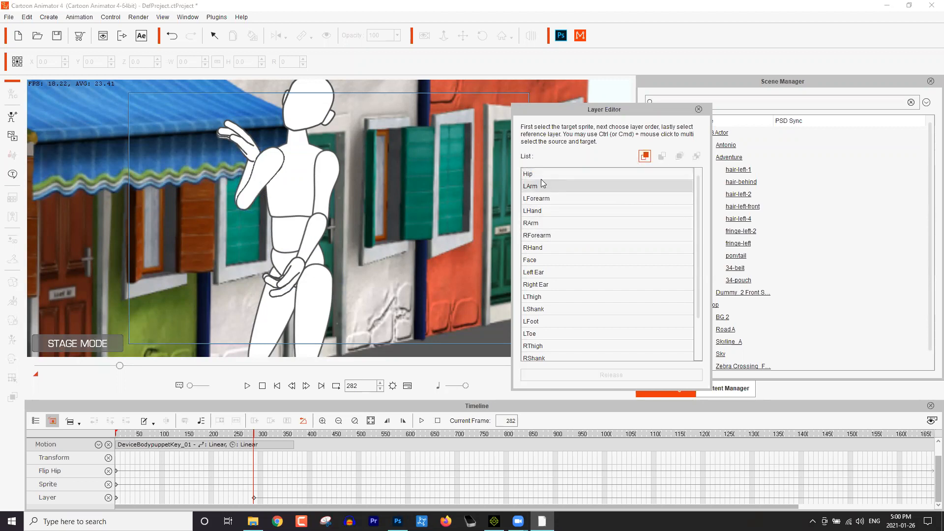
{"action": "left_click", "coordinate": [542, 224]}
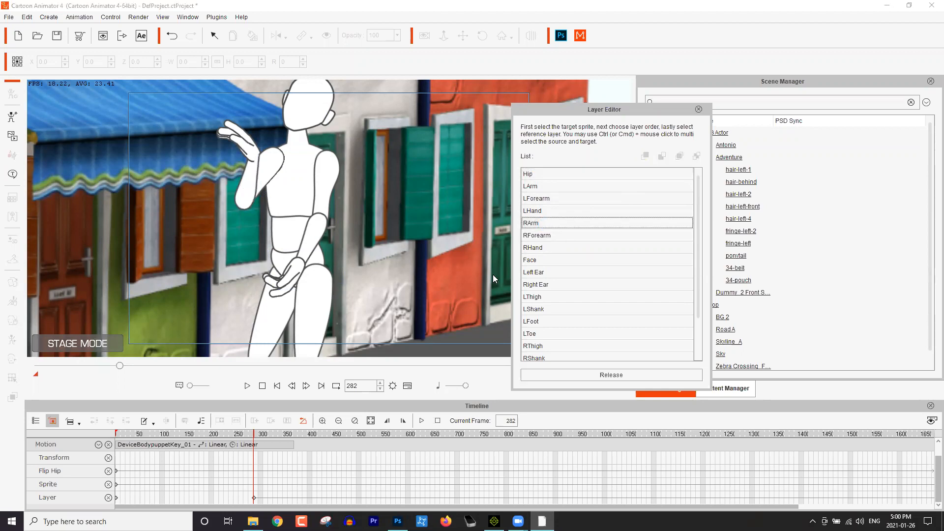
{"action": "left_click_drag", "start_coordinate": [254, 433], "coordinate": [254, 432]}
{"action": "left_click_drag", "start_coordinate": [255, 433], "coordinate": [257, 434]}
Send RForearm in front of Hip on the frame 282 layer key, and scrub to frame 297 to check it
{"action": "left_click", "coordinate": [254, 497]}
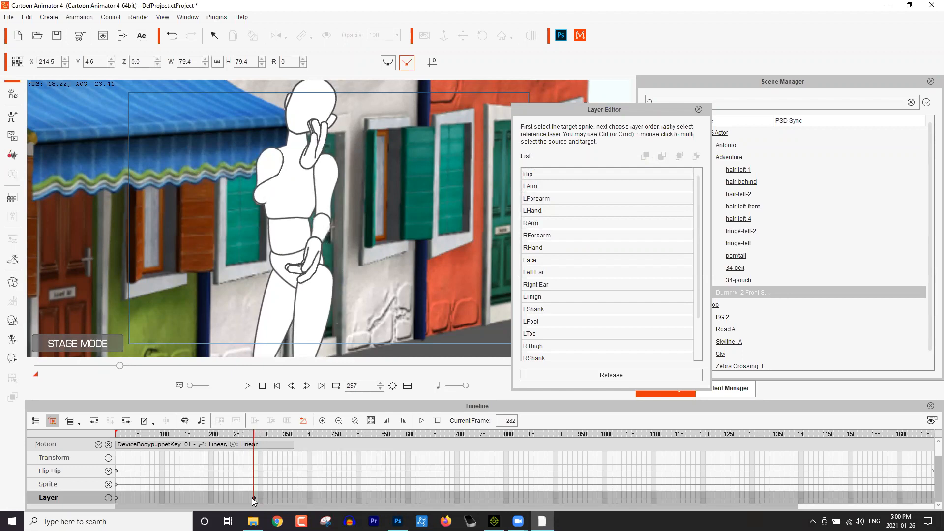
{"action": "left_click", "coordinate": [551, 234]}
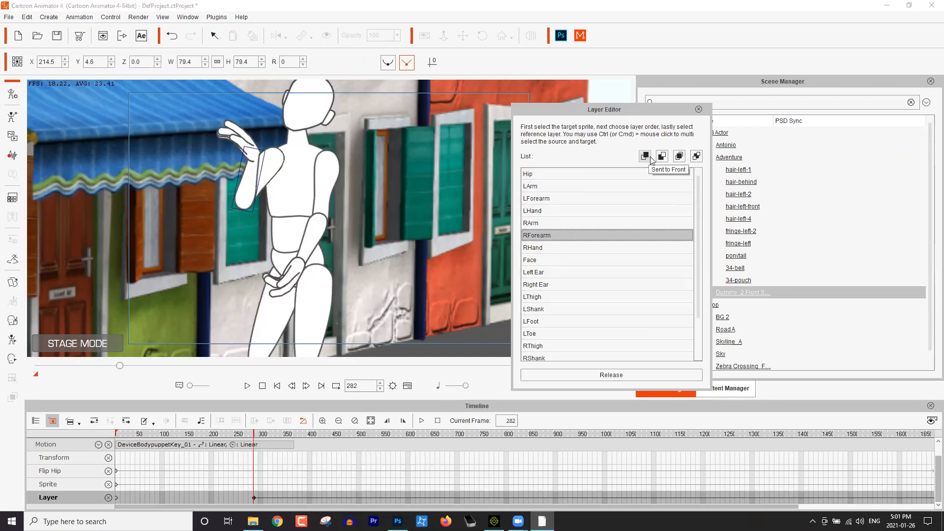
{"action": "left_click", "coordinate": [558, 174]}
{"action": "left_click_drag", "start_coordinate": [250, 432], "coordinate": [261, 430]}
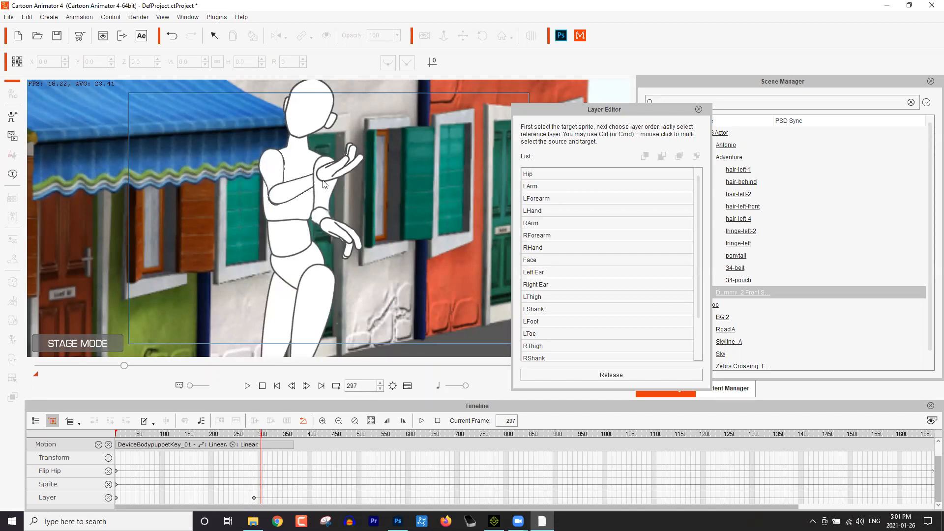
Send RForearm in front of LArm on the frame 282 layer key, and scrub ahead to frame 340 to check the arm
{"action": "left_click", "coordinate": [253, 433]}
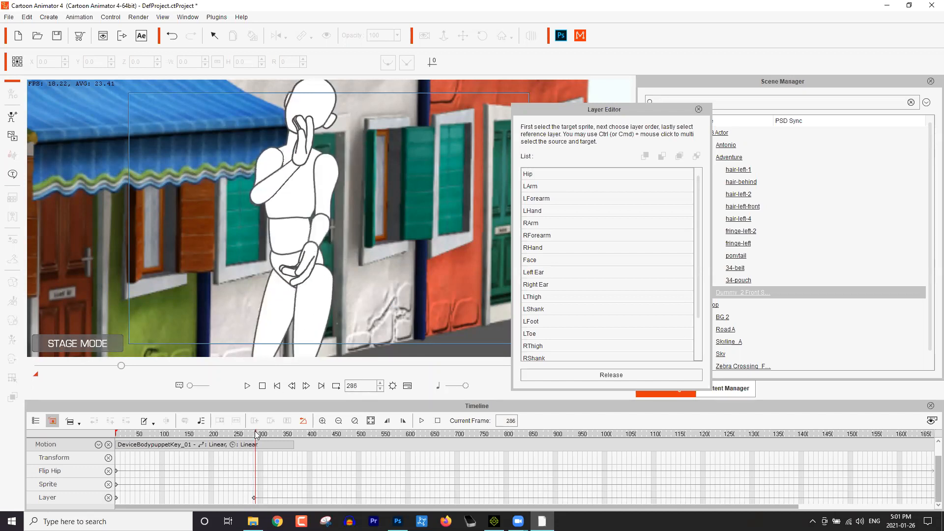
{"action": "left_click", "coordinate": [254, 498]}
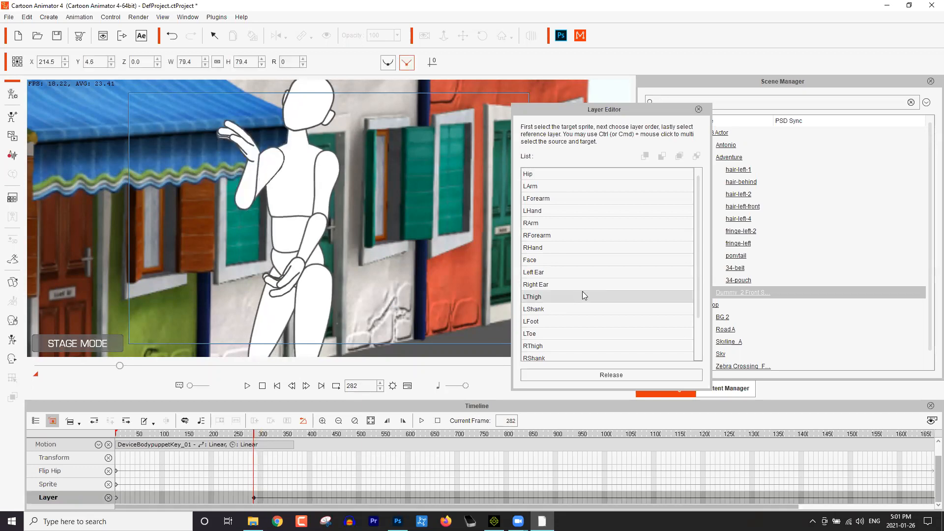
{"action": "left_click", "coordinate": [564, 235]}
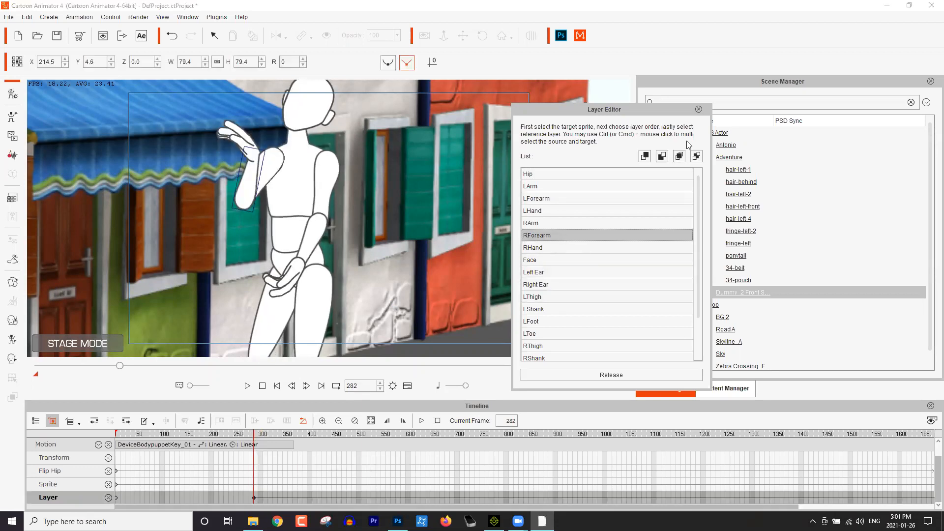
{"action": "left_click", "coordinate": [645, 156]}
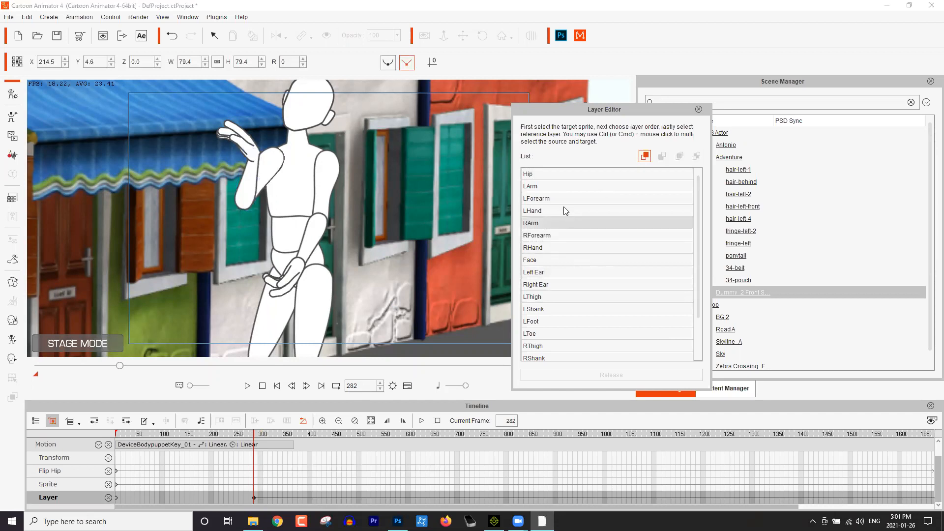
{"action": "left_click", "coordinate": [550, 188]}
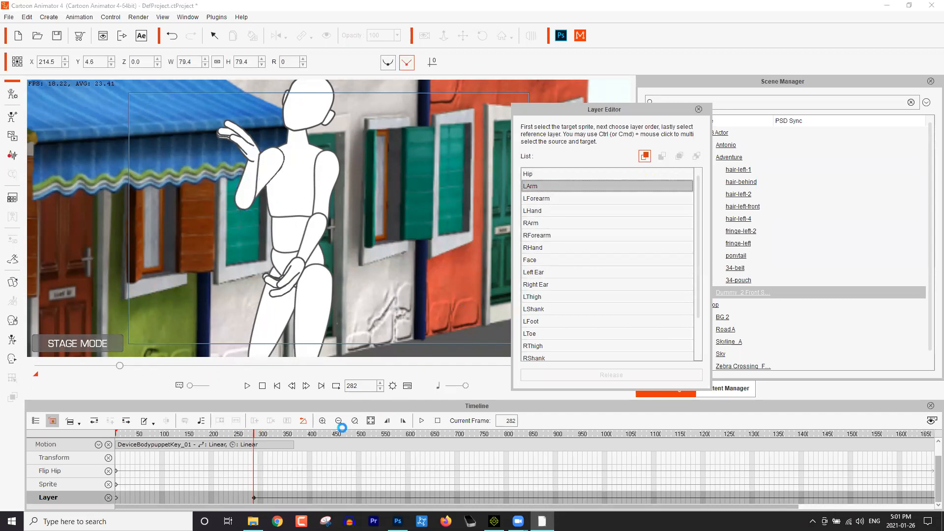
{"action": "left_click_drag", "start_coordinate": [256, 436], "coordinate": [284, 435]}
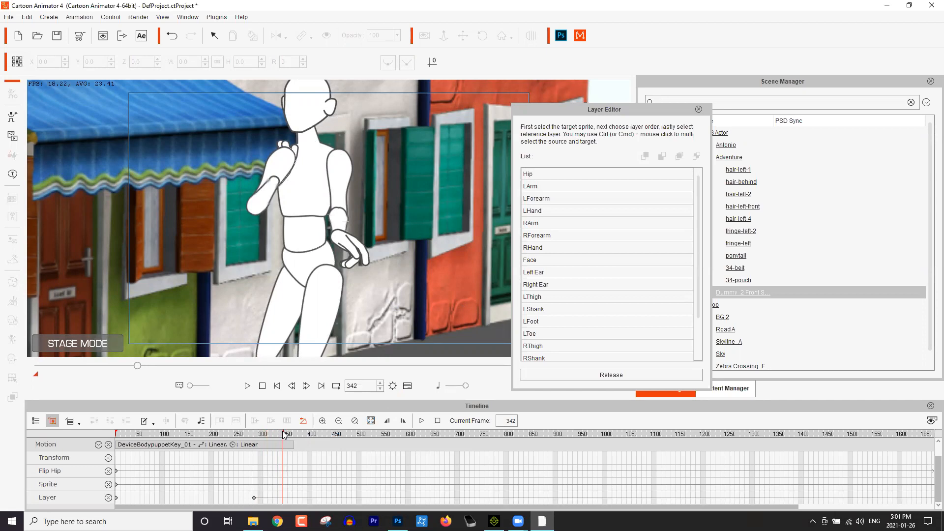
{"action": "left_click_drag", "start_coordinate": [283, 434], "coordinate": [282, 434]}
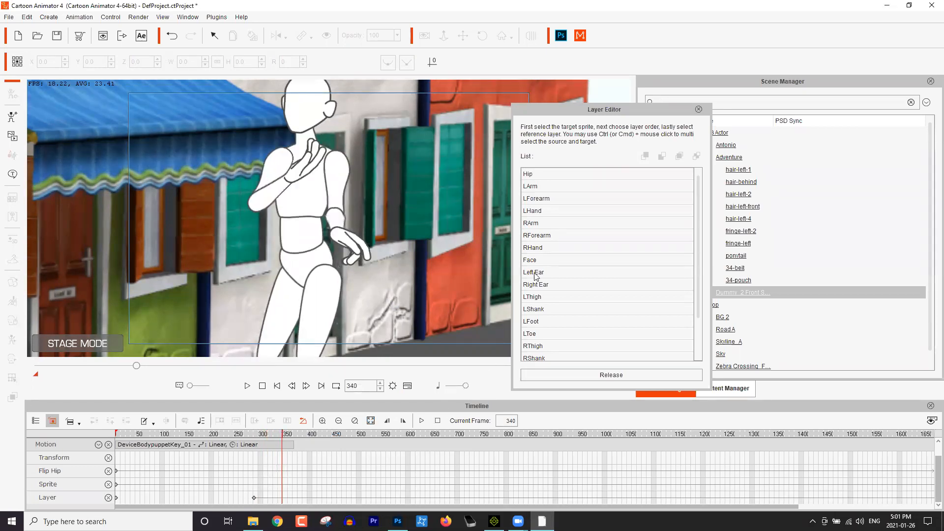
At frame 340, send RHand in front of RArm to set a layer key for the right hand
{"action": "left_click", "coordinate": [541, 247]}
{"action": "left_click", "coordinate": [645, 156]}
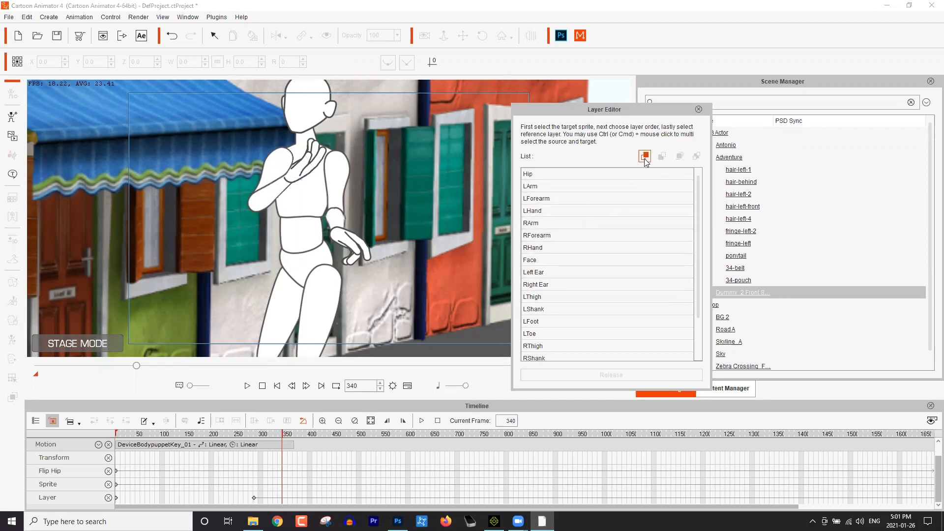
{"action": "left_click", "coordinate": [548, 223]}
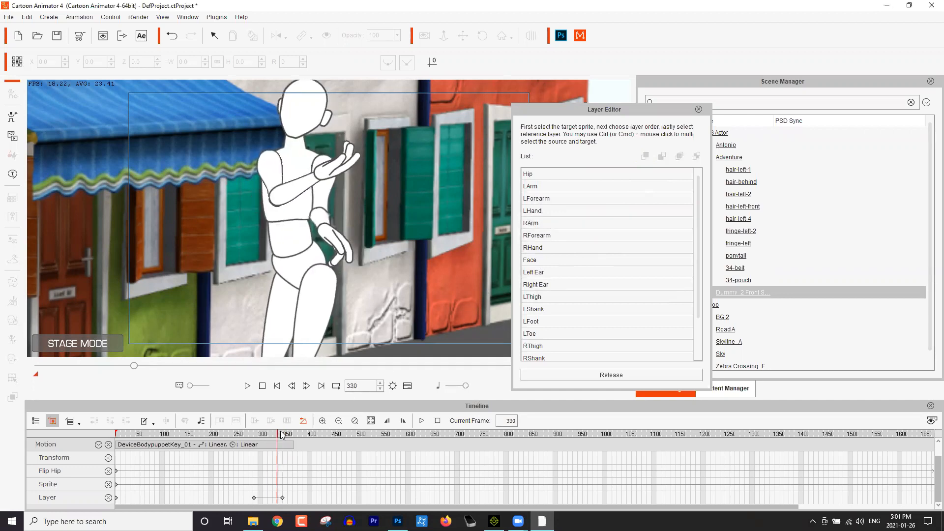
Scrub around the frame 340 layer key to check the right arm's order, and stop at frame 342
{"action": "mouse_move", "coordinate": [283, 435]}
{"action": "left_mouse_down"}
{"action": "mouse_move", "coordinate": [305, 433]}
{"action": "mouse_move", "coordinate": [284, 434]}
{"action": "left_mouse_up"}
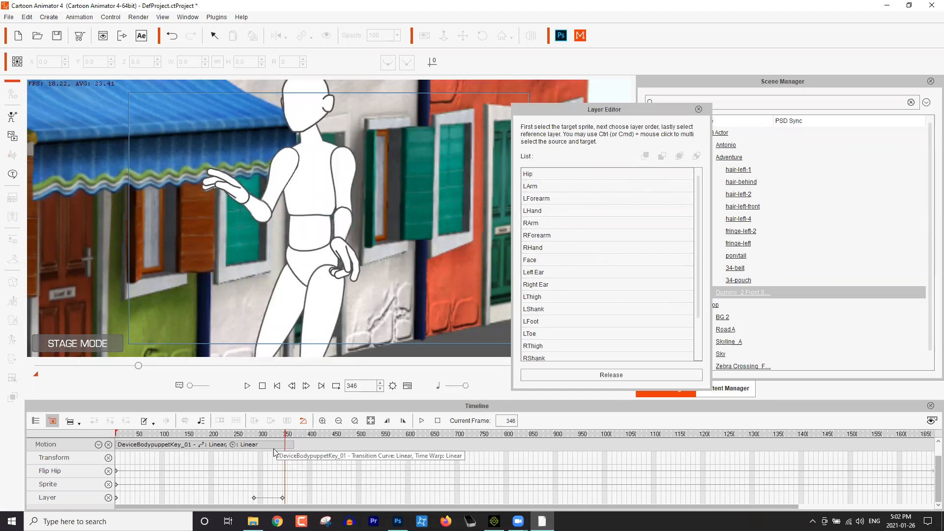
{"action": "left_click", "coordinate": [282, 497]}
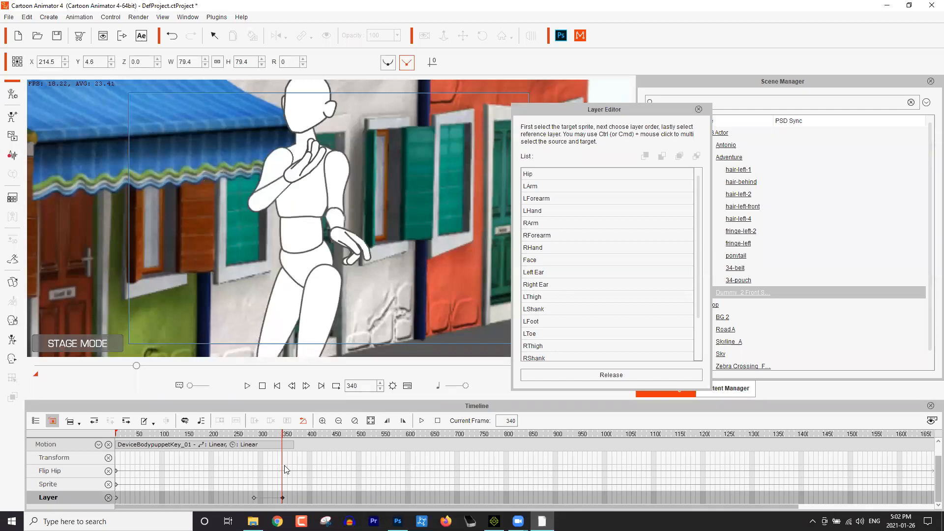
{"action": "left_click", "coordinate": [284, 432]}
{"action": "left_click_drag", "start_coordinate": [285, 435], "coordinate": [283, 434]}
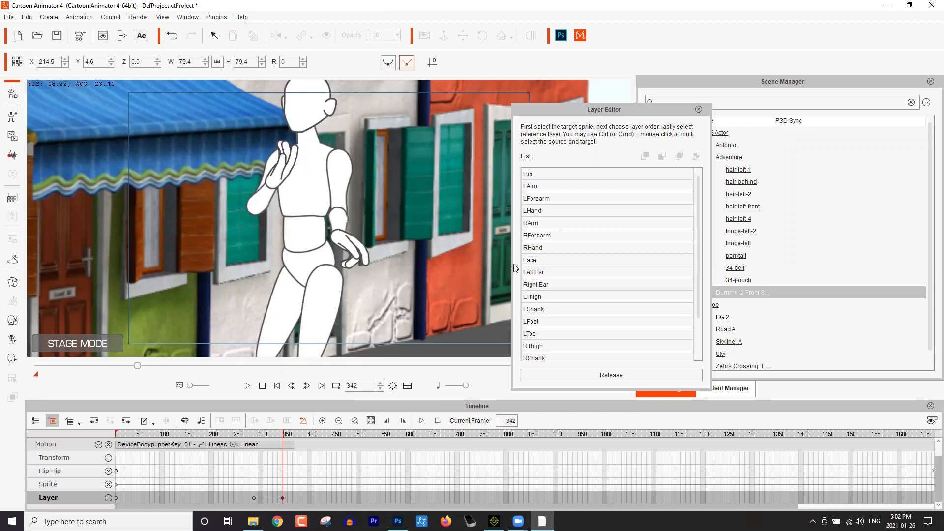
{"action": "left_click", "coordinate": [541, 178]}
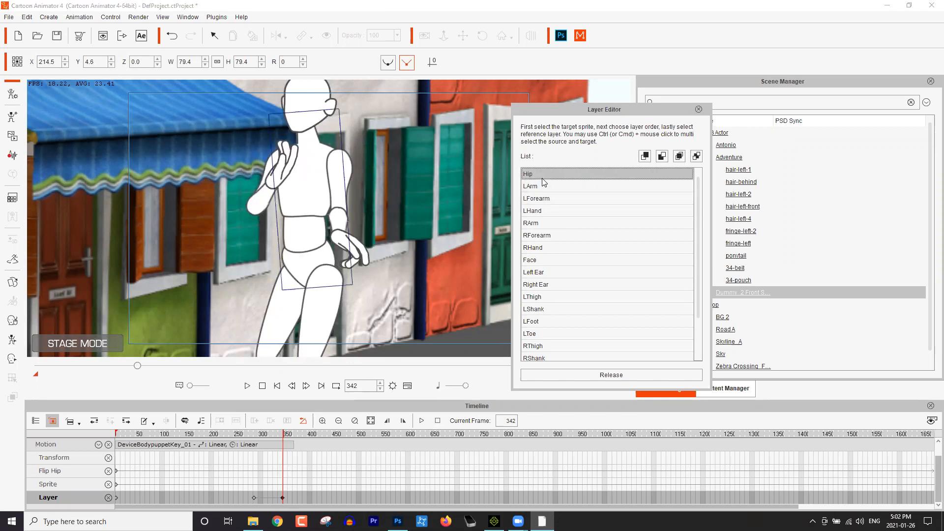
{"action": "left_click", "coordinate": [678, 157]}
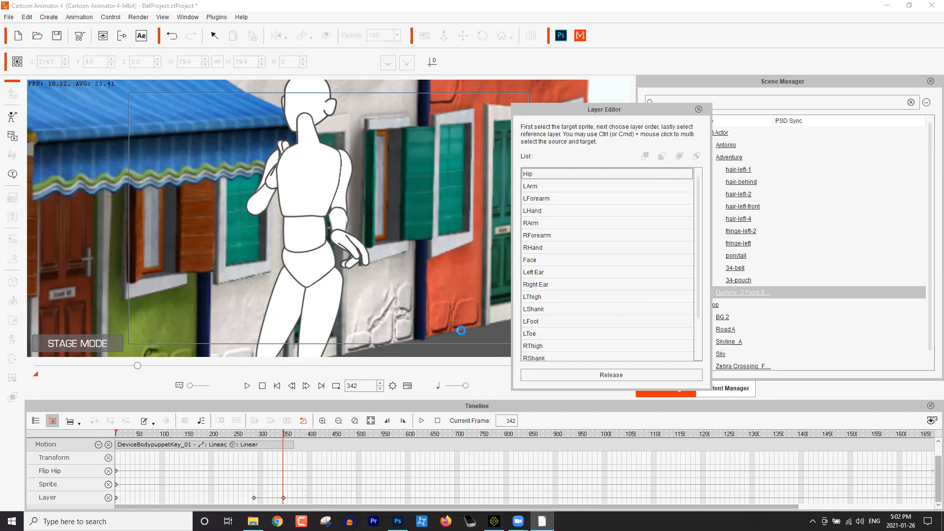
{"action": "key", "text": "ctrl+z"}
Send Hip in front of RArm at frame 342, check the arm around that frame and close the Layer Editor
{"action": "left_click", "coordinate": [620, 174]}
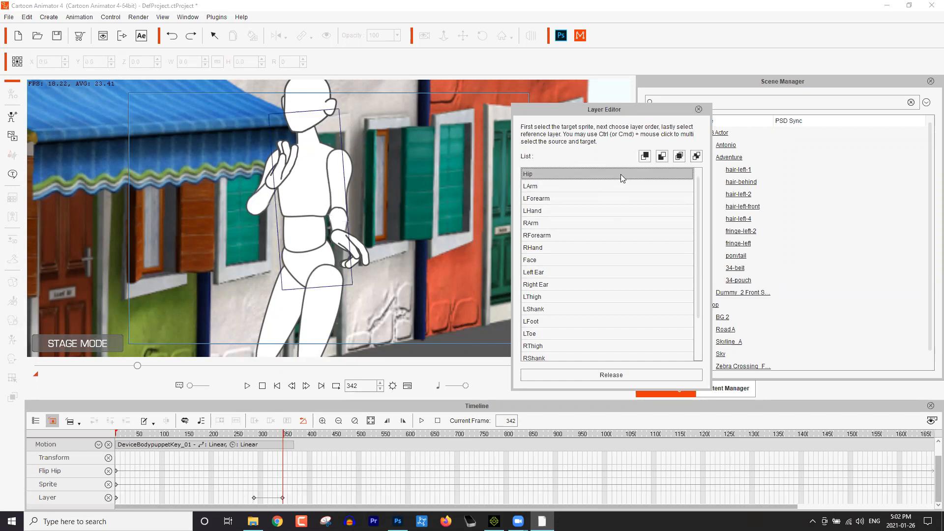
{"action": "left_click", "coordinate": [645, 156]}
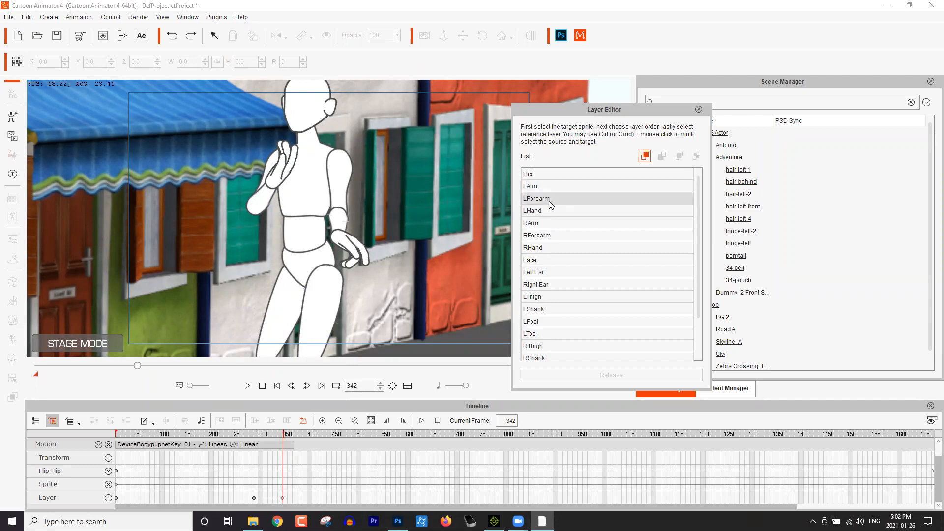
{"action": "left_click", "coordinate": [539, 223]}
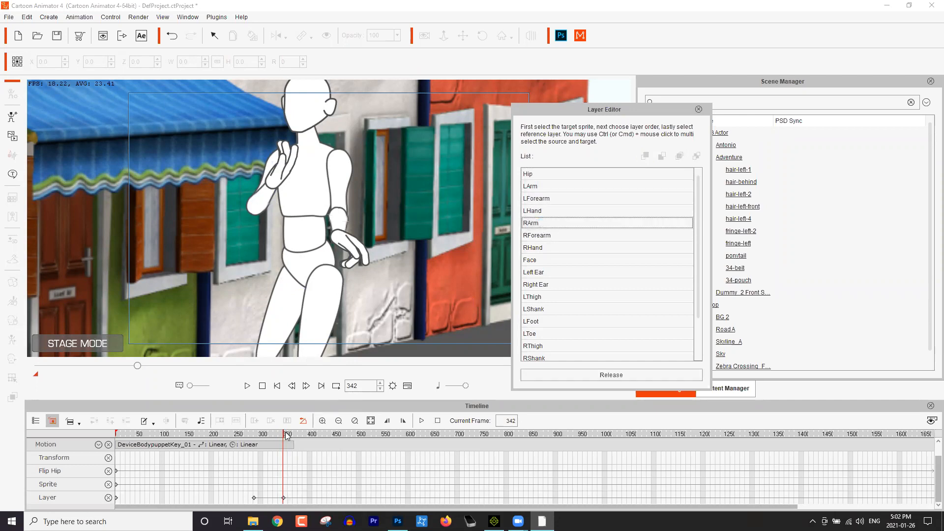
{"action": "mouse_move", "coordinate": [285, 436]}
{"action": "left_mouse_down"}
{"action": "mouse_move", "coordinate": [296, 437]}
{"action": "mouse_move", "coordinate": [242, 447]}
{"action": "mouse_move", "coordinate": [289, 440]}
{"action": "mouse_move", "coordinate": [251, 448]}
{"action": "mouse_move", "coordinate": [284, 445]}
{"action": "left_mouse_up"}
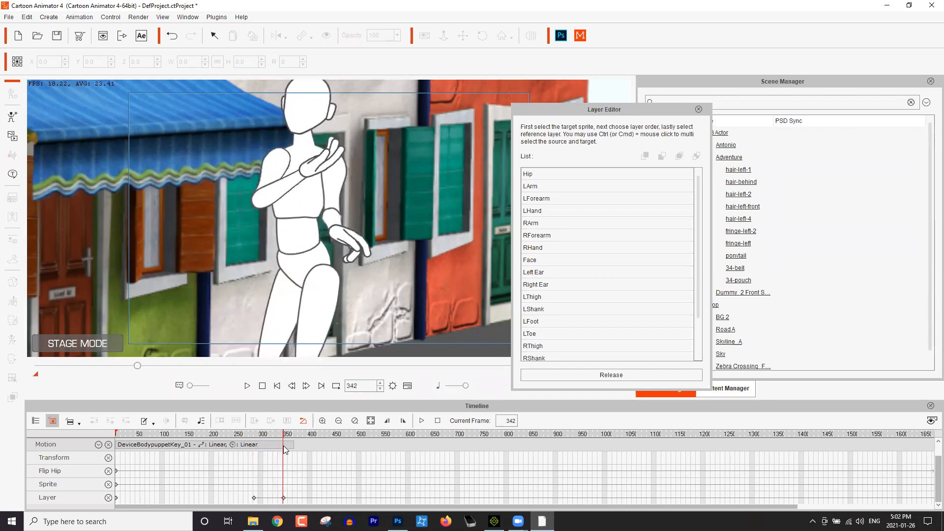
{"action": "left_click", "coordinate": [699, 109]}
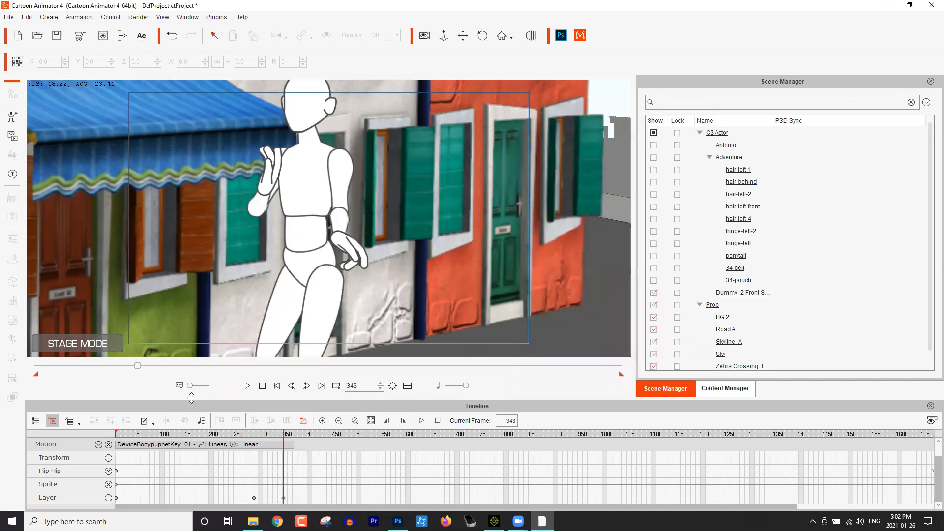
Break the dummy's motion clip at frame 5 and delete the short leading piece before it
{"action": "left_click_drag", "start_coordinate": [137, 367], "coordinate": [42, 369]}
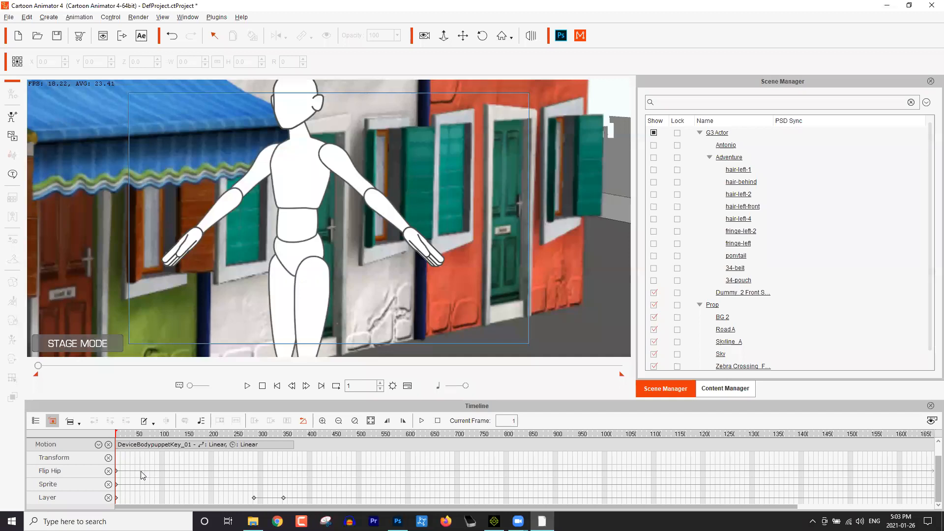
{"action": "scroll", "coordinate": [141, 471], "scroll_direction": "up", "scroll_amount": 2}
{"action": "left_click", "coordinate": [123, 435]}
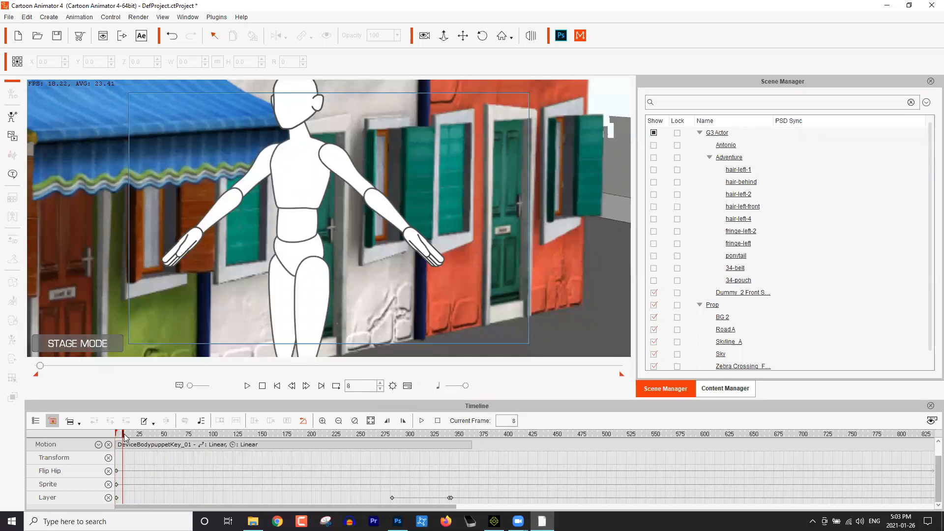
{"action": "left_click_drag", "start_coordinate": [125, 437], "coordinate": [120, 437]}
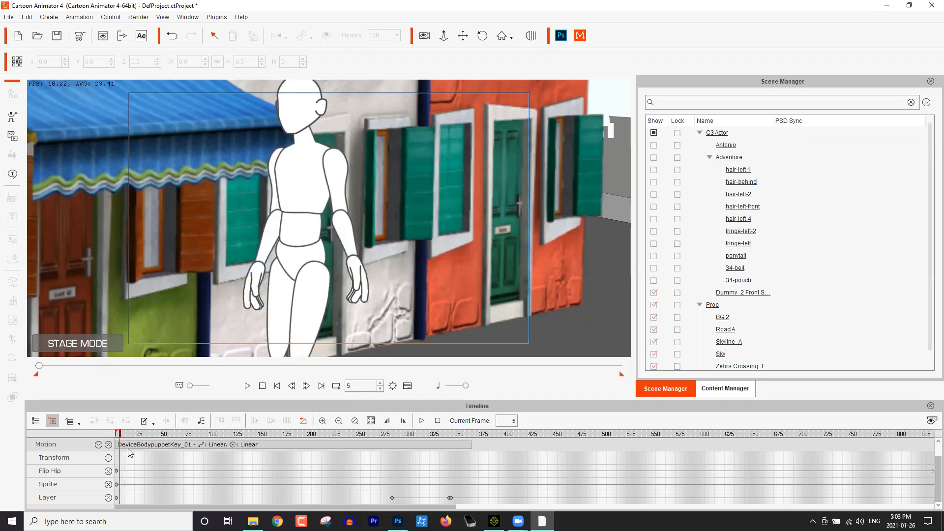
{"action": "scroll", "coordinate": [137, 445], "scroll_direction": "up", "scroll_amount": 3}
{"action": "right_click", "coordinate": [137, 445]}
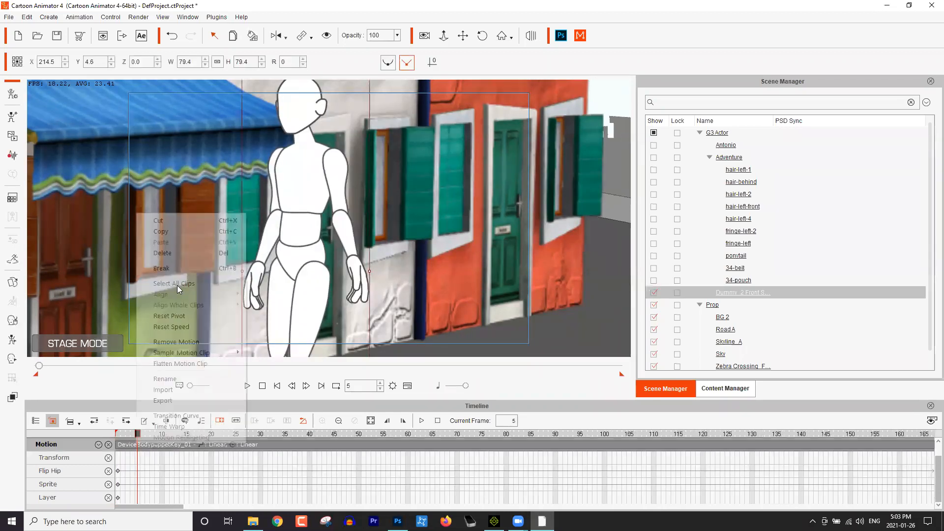
{"action": "left_click", "coordinate": [176, 269]}
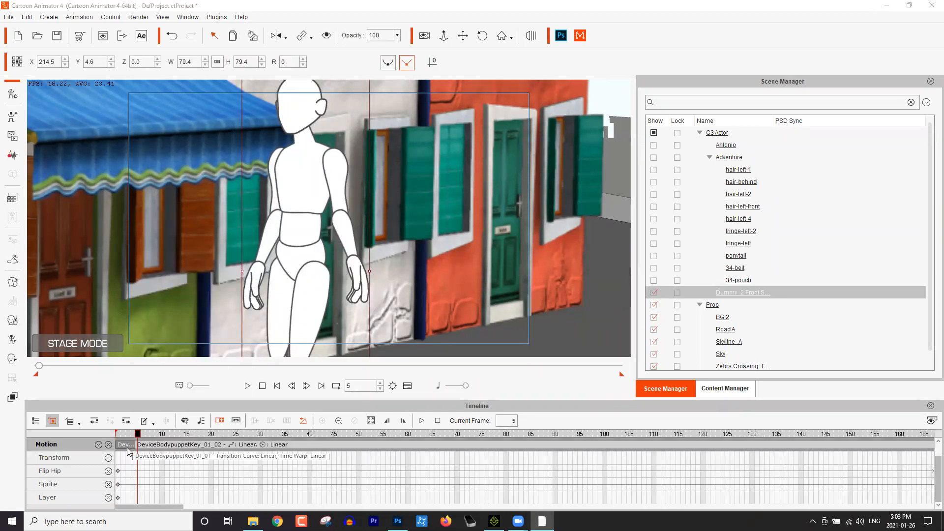
{"action": "left_click", "coordinate": [123, 448]}
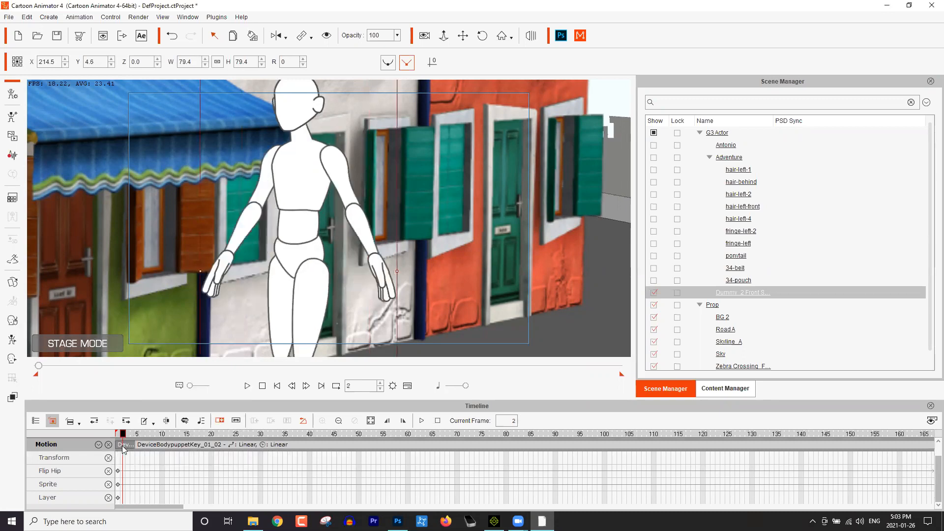
{"action": "key", "text": "Delete"}
Set the playback range from frame 5 to the end of the motion clip, preview it and return to the range start
{"action": "left_click", "coordinate": [144, 435]}
{"action": "left_click", "coordinate": [137, 441]}
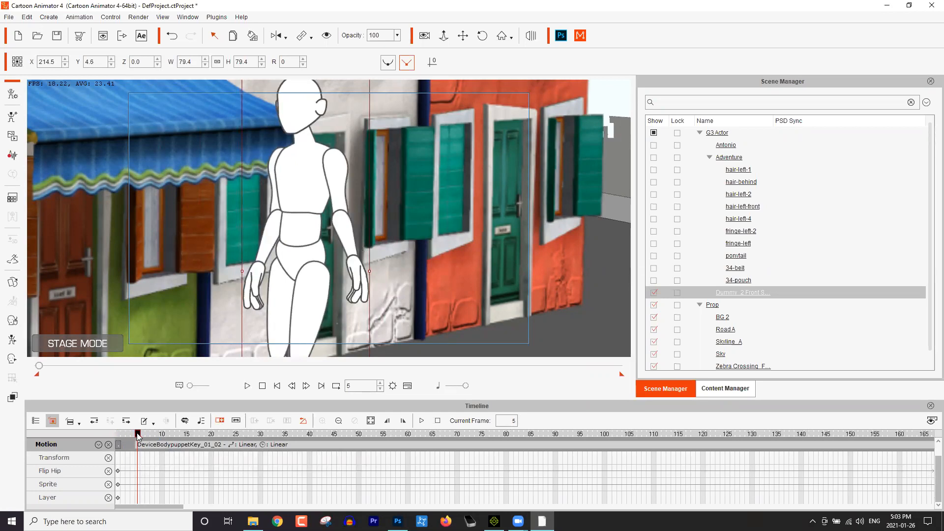
{"action": "left_click", "coordinate": [145, 434]}
{"action": "left_click", "coordinate": [137, 434]}
{"action": "left_click", "coordinate": [162, 435]}
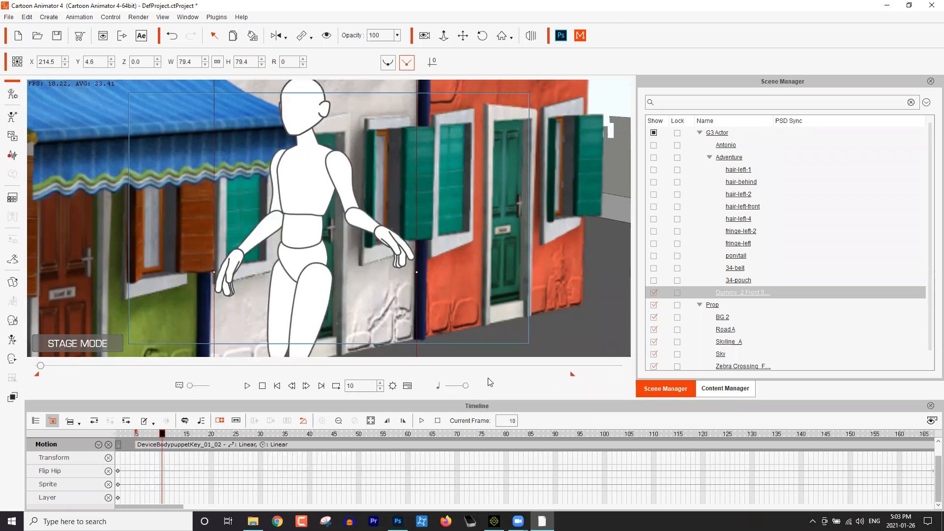
{"action": "left_click_drag", "start_coordinate": [125, 374], "coordinate": [118, 372]}
{"action": "scroll", "coordinate": [475, 463], "scroll_direction": "down", "scroll_amount": 5}
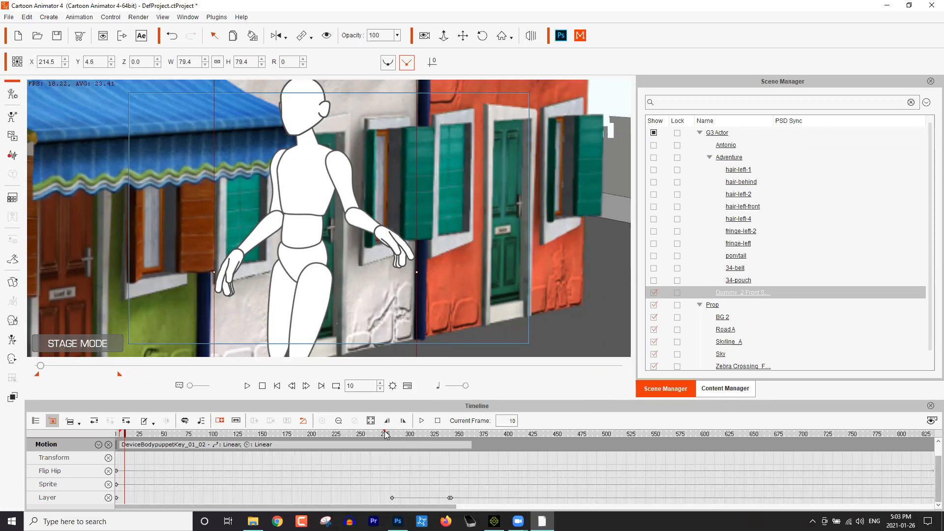
{"action": "left_click_drag", "start_coordinate": [389, 433], "coordinate": [470, 440]}
{"action": "key", "text": "space"}
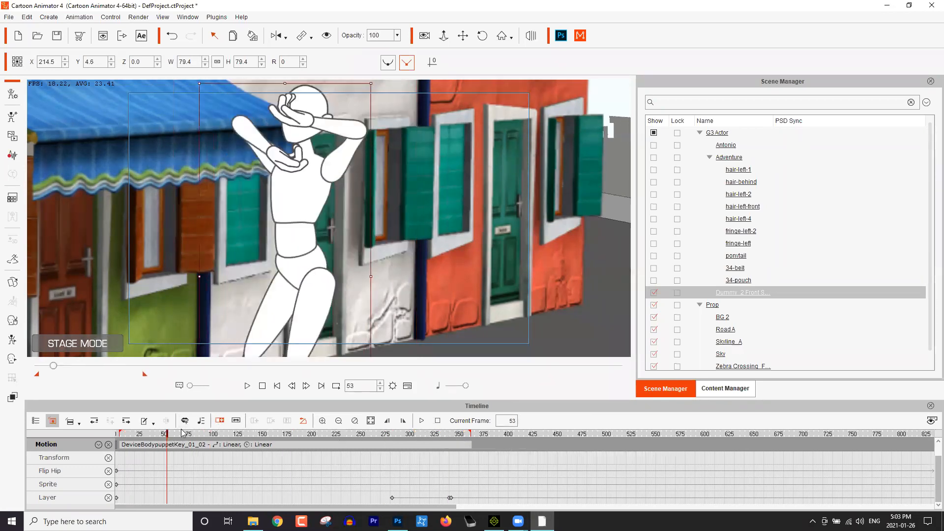
{"action": "left_click", "coordinate": [277, 385]}
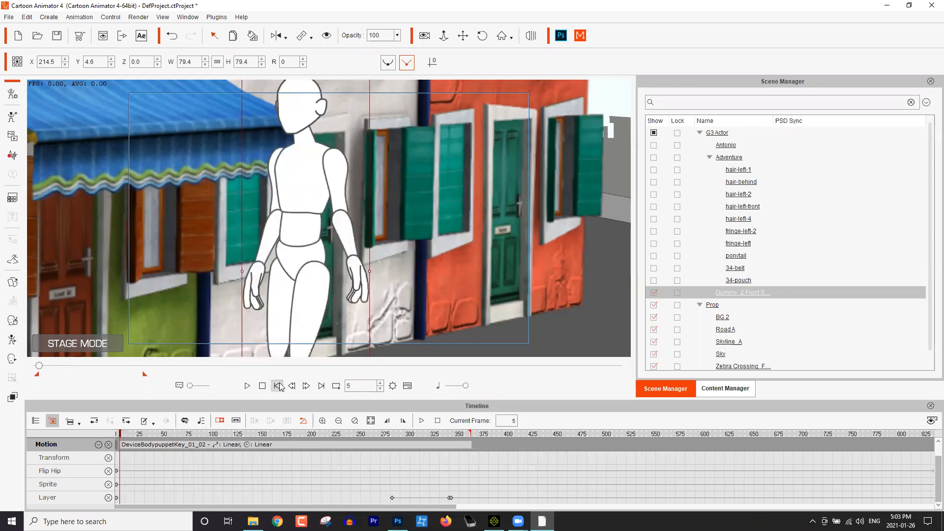
Save the dummy's performance to the custom Perform animation library as Funky Dance Stuff
{"action": "left_click", "coordinate": [740, 389]}
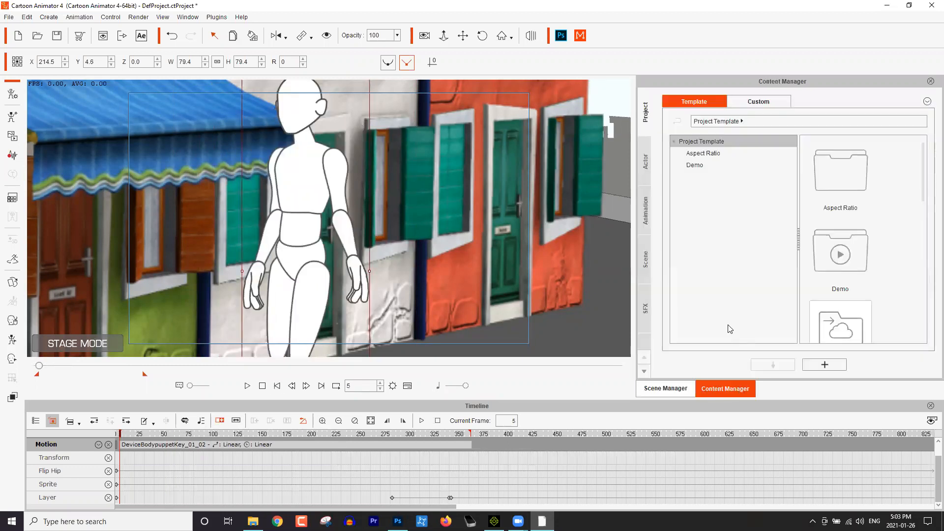
{"action": "left_click", "coordinate": [647, 218]}
{"action": "left_click", "coordinate": [759, 102]}
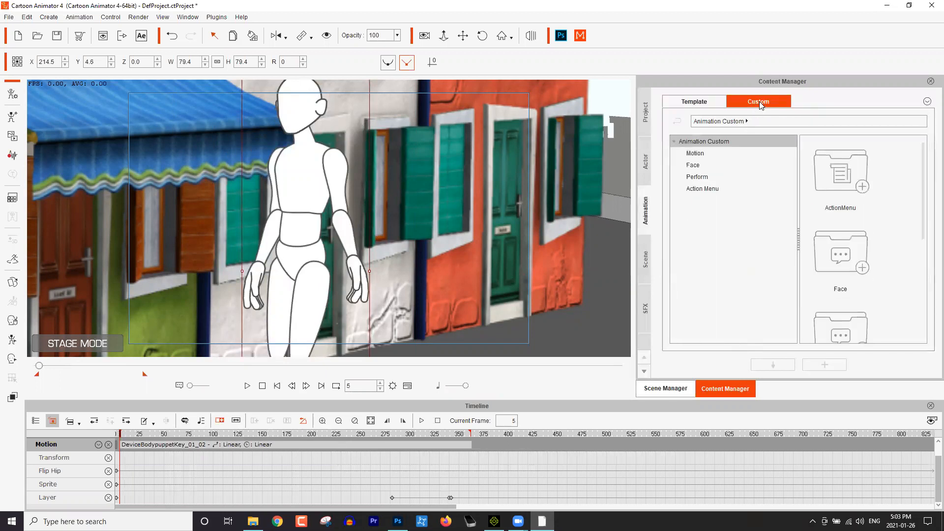
{"action": "left_click", "coordinate": [704, 178]}
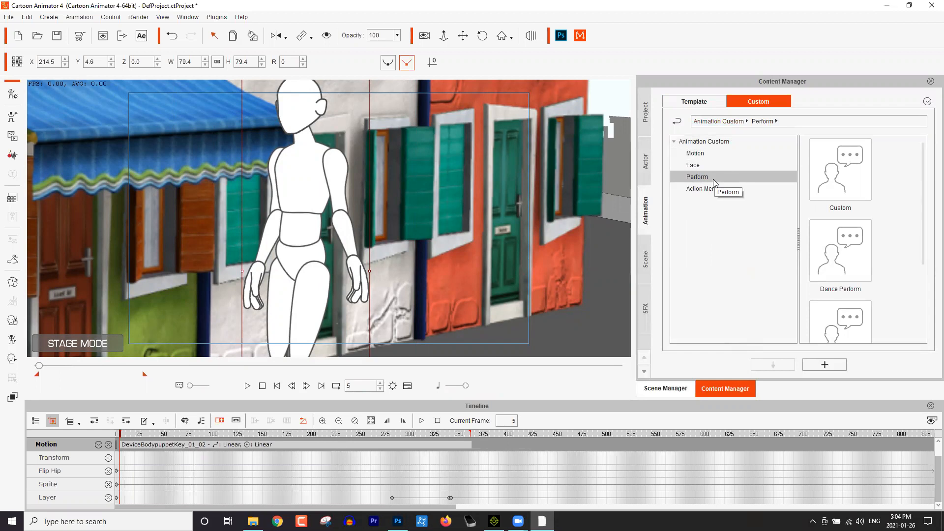
{"action": "left_click", "coordinate": [830, 368]}
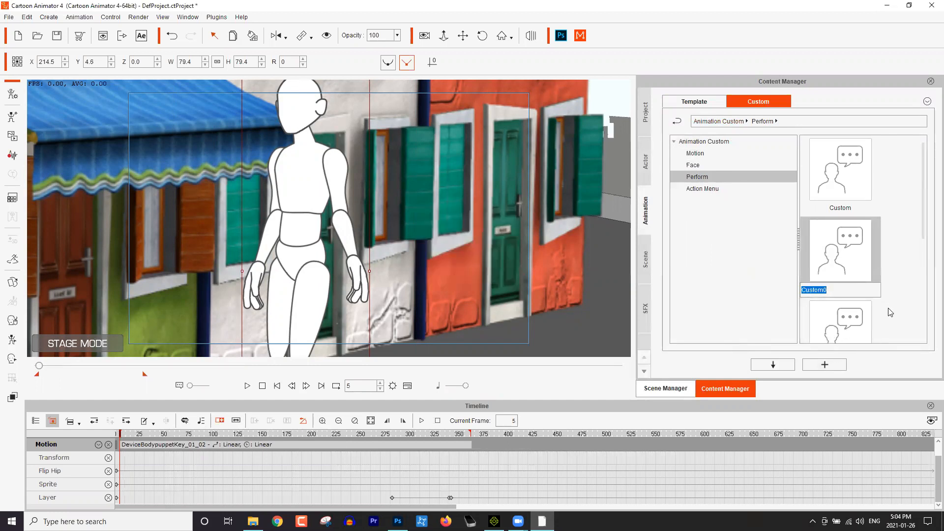
{"action": "type", "text": "ce Stuff"}
{"action": "key", "text": "Return"}
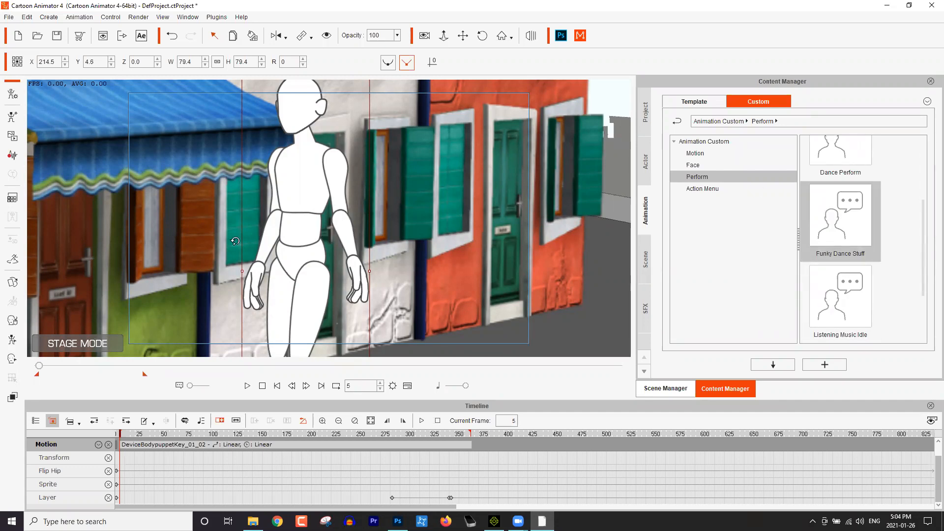
Delete the dummy character from the stage
{"action": "left_click_drag", "start_coordinate": [307, 232], "coordinate": [315, 200]}
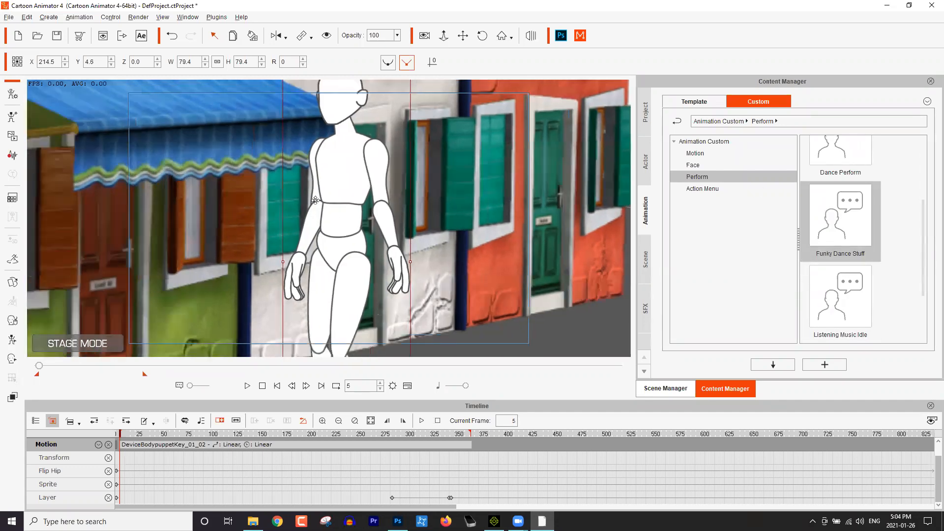
{"action": "left_click_drag", "start_coordinate": [266, 247], "coordinate": [331, 205]}
{"action": "scroll", "coordinate": [330, 206], "scroll_direction": "down", "scroll_amount": 2}
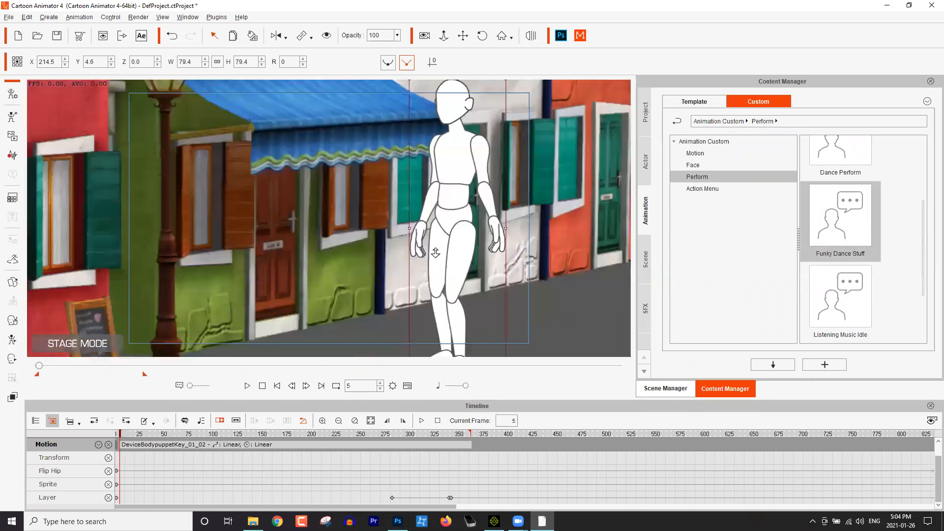
{"action": "left_click_drag", "start_coordinate": [436, 253], "coordinate": [499, 235]}
{"action": "scroll", "coordinate": [500, 235], "scroll_direction": "down", "scroll_amount": 1}
{"action": "left_click_drag", "start_coordinate": [268, 252], "coordinate": [390, 233]}
{"action": "scroll", "coordinate": [324, 236], "scroll_direction": "down", "scroll_amount": 2}
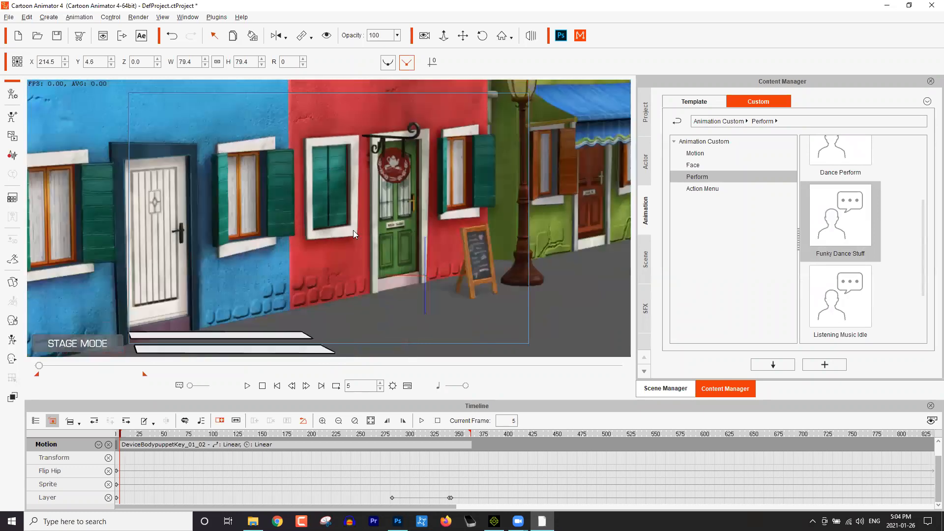
{"action": "left_click_drag", "start_coordinate": [618, 165], "coordinate": [520, 162]}
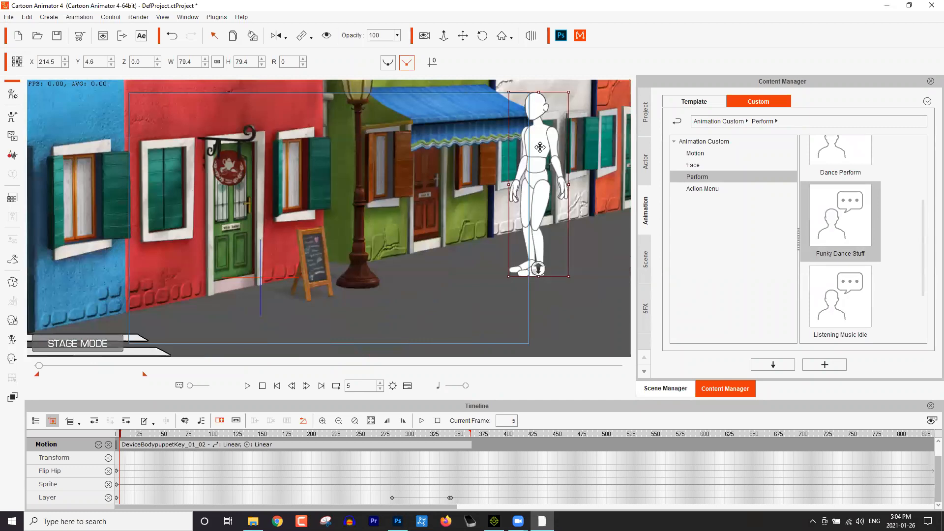
{"action": "key", "text": "Delete"}
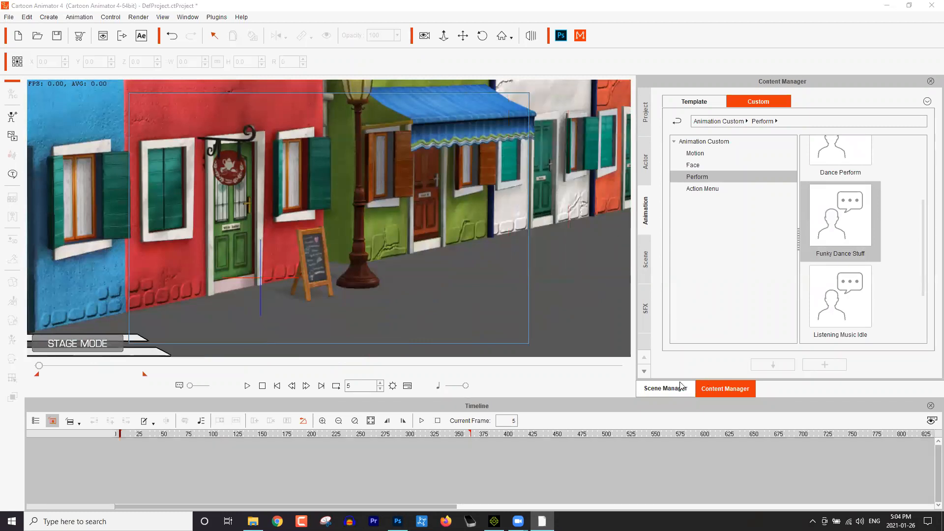
Lock the Antonio and Adventure actors, including Adventure's accessories, and make both actors visible again from frame 1
{"action": "left_click", "coordinate": [680, 388]}
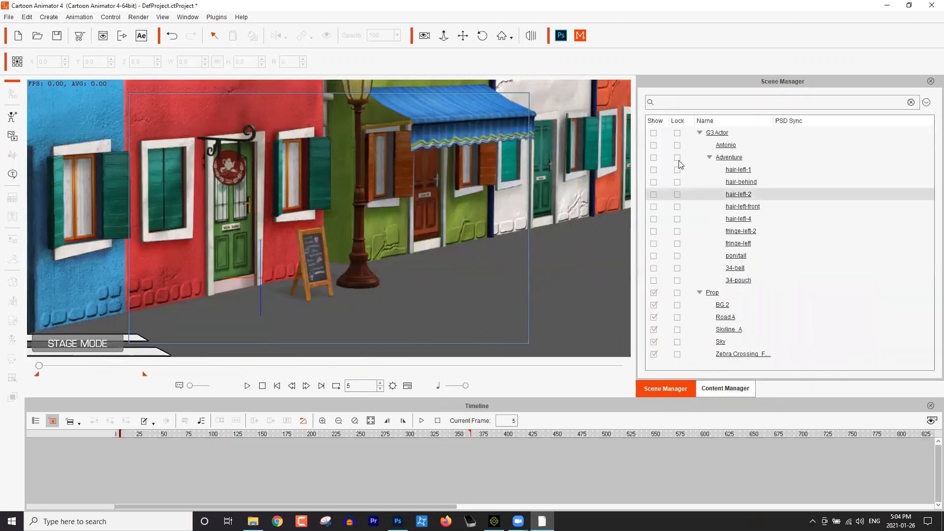
{"action": "left_click", "coordinate": [677, 145]}
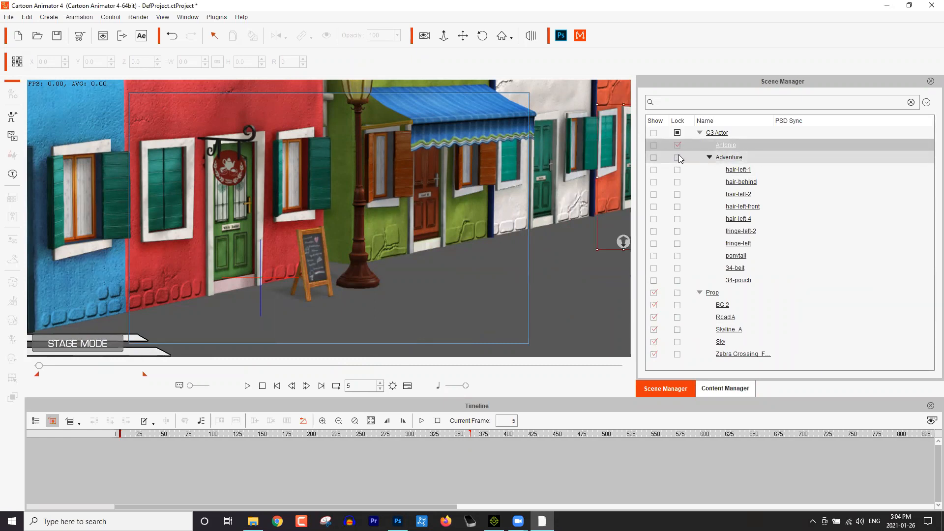
{"action": "left_click", "coordinate": [678, 157]}
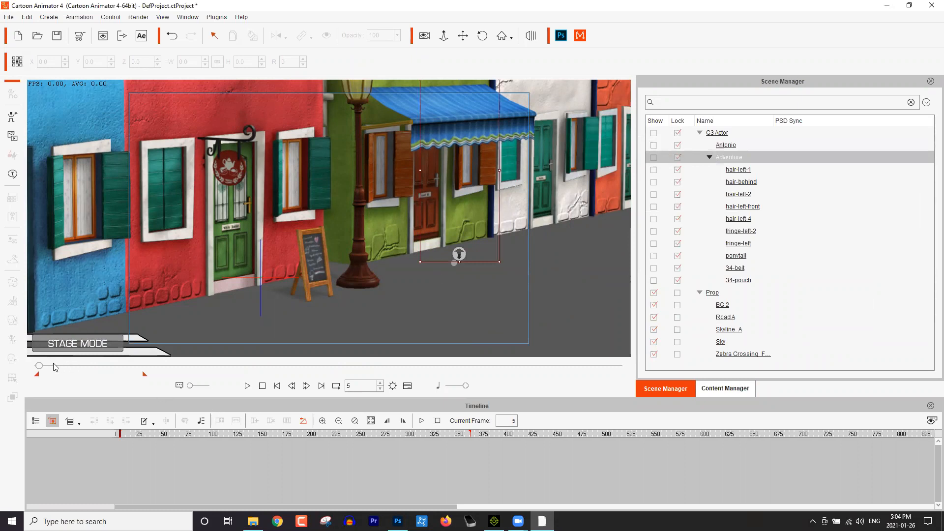
{"action": "left_click_drag", "start_coordinate": [39, 365], "coordinate": [56, 366]}
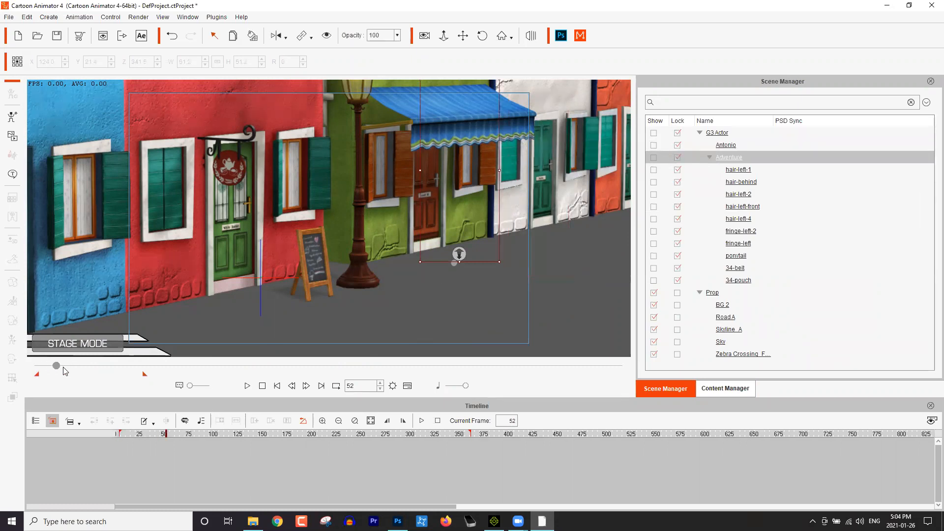
{"action": "left_click", "coordinate": [36, 366]}
{"action": "left_click", "coordinate": [652, 158]}
{"action": "left_click", "coordinate": [653, 145]}
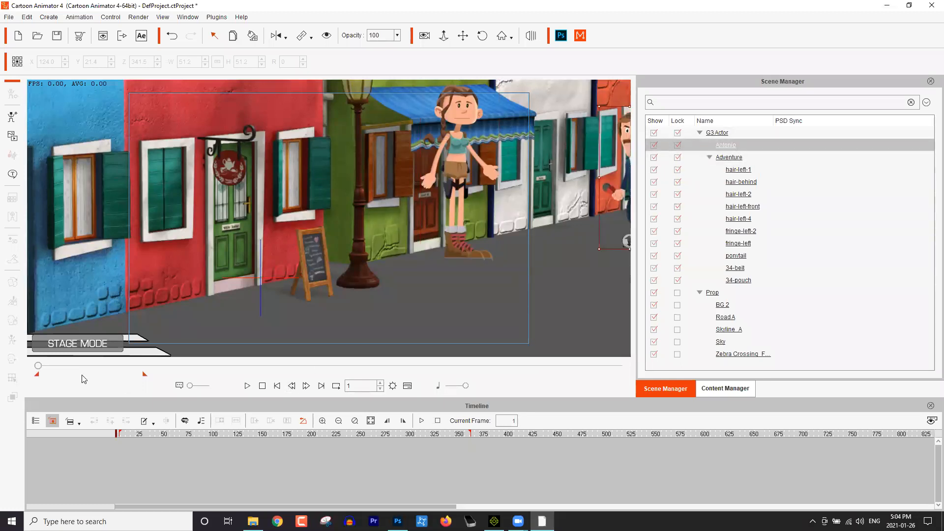
Extend the end of the playback range to about frame 640, start the preview and frame both characters in view
{"action": "left_click_drag", "start_coordinate": [147, 375], "coordinate": [227, 374]}
{"action": "left_click", "coordinate": [248, 386]}
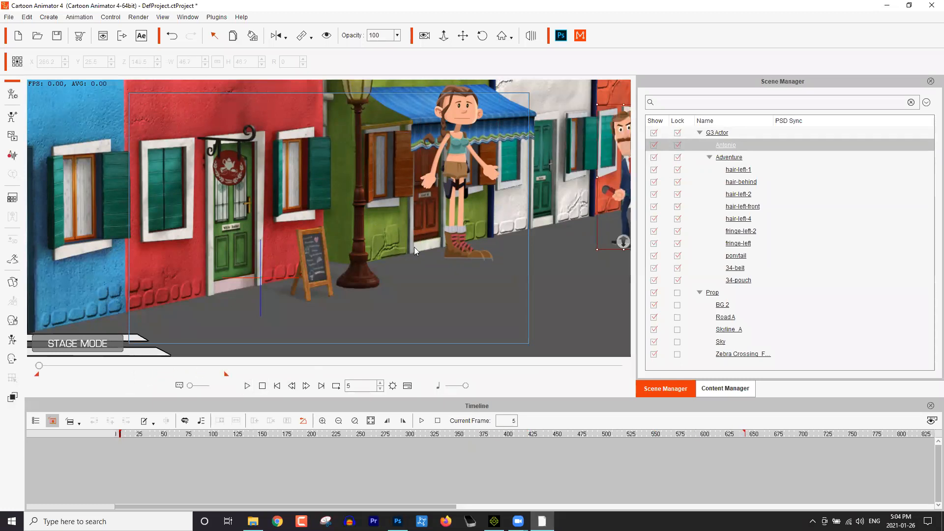
{"action": "left_click_drag", "start_coordinate": [503, 167], "coordinate": [409, 248]}
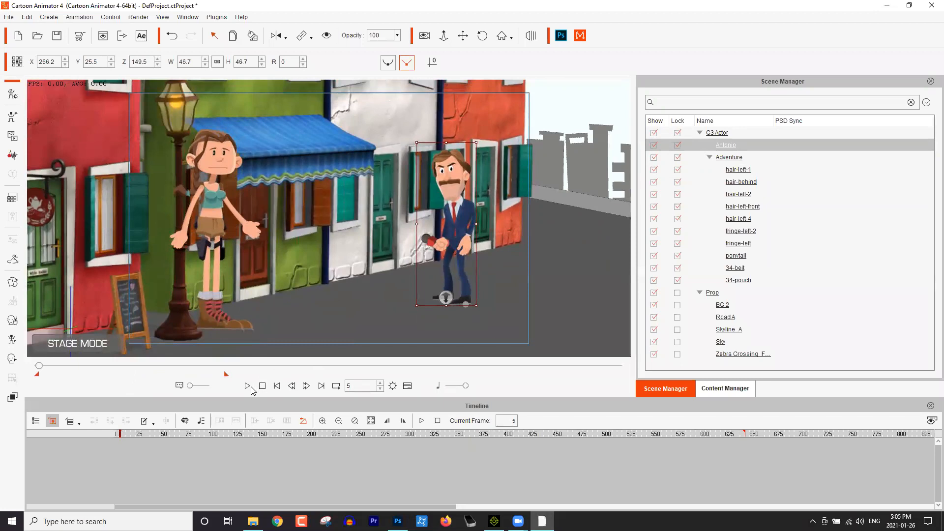
Play the scene from frame 5, raise the voice volume to maximum and stop at frame 223
{"action": "left_click", "coordinate": [248, 386]}
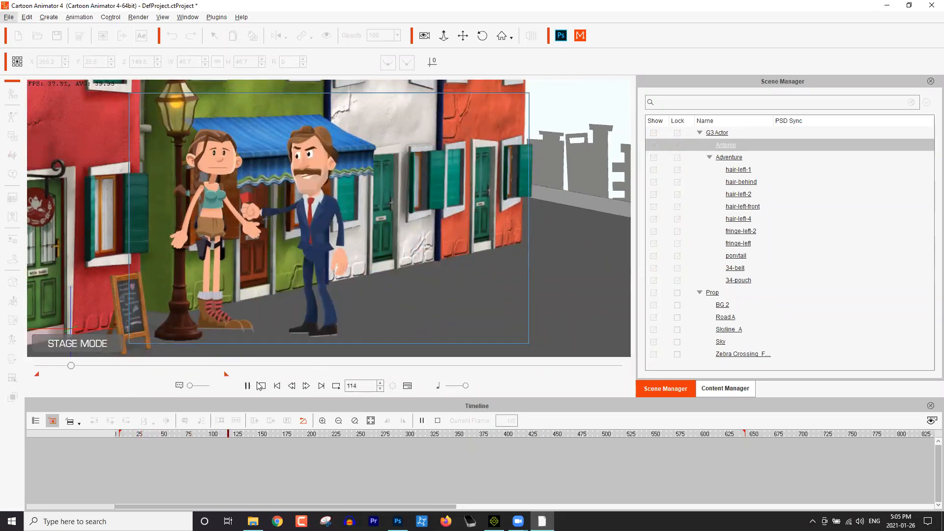
{"action": "left_click_drag", "start_coordinate": [189, 386], "coordinate": [214, 388]}
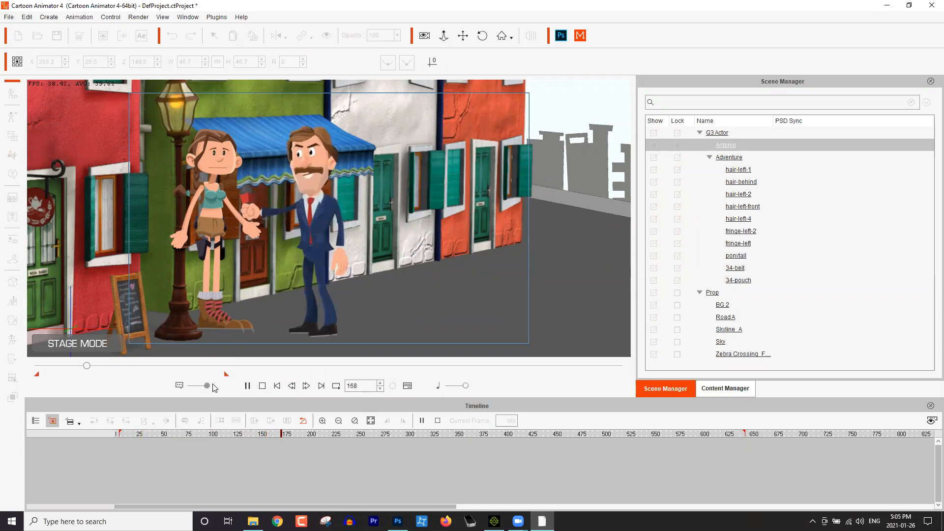
{"action": "left_click", "coordinate": [248, 386]}
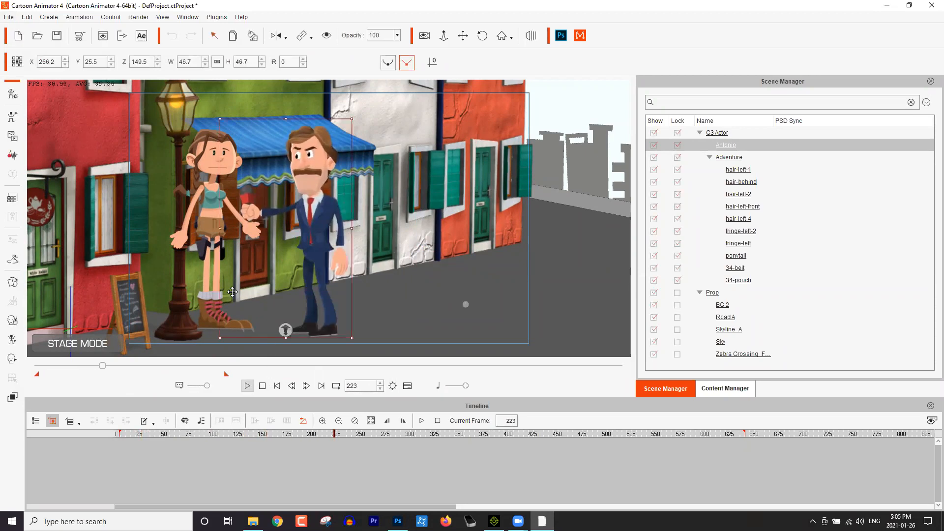
Give the Adventure character the text-to-speech line "Sure dude, let's rock" at frame 223
{"action": "left_click", "coordinate": [205, 193]}
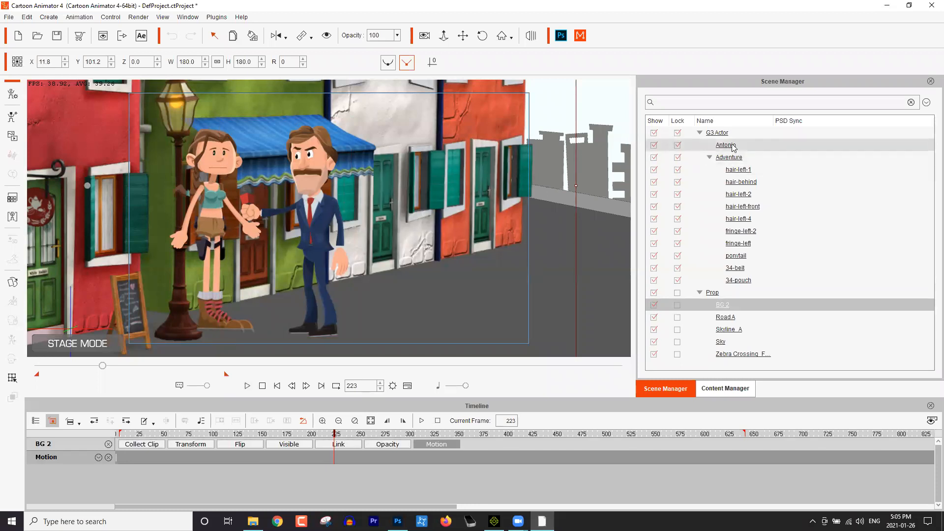
{"action": "left_click", "coordinate": [737, 159]}
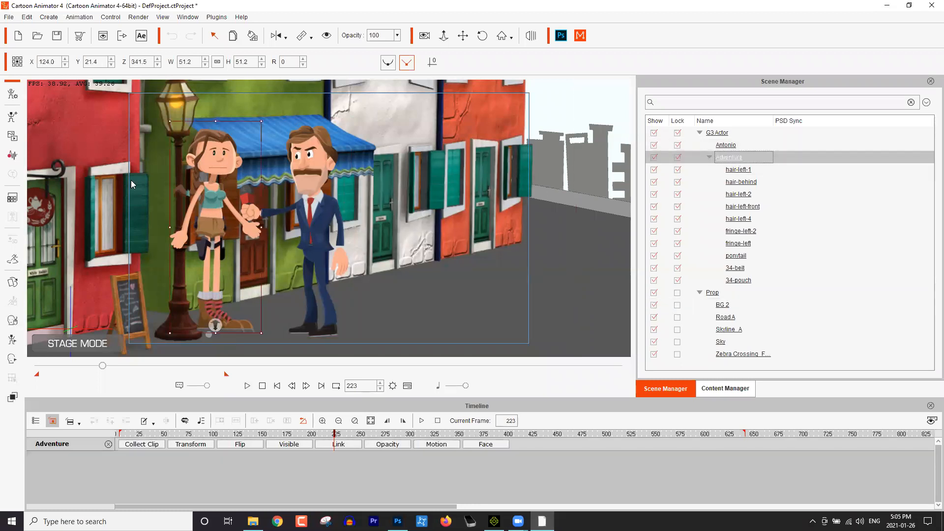
{"action": "left_click", "coordinate": [10, 159]}
{"action": "left_click", "coordinate": [655, 180]}
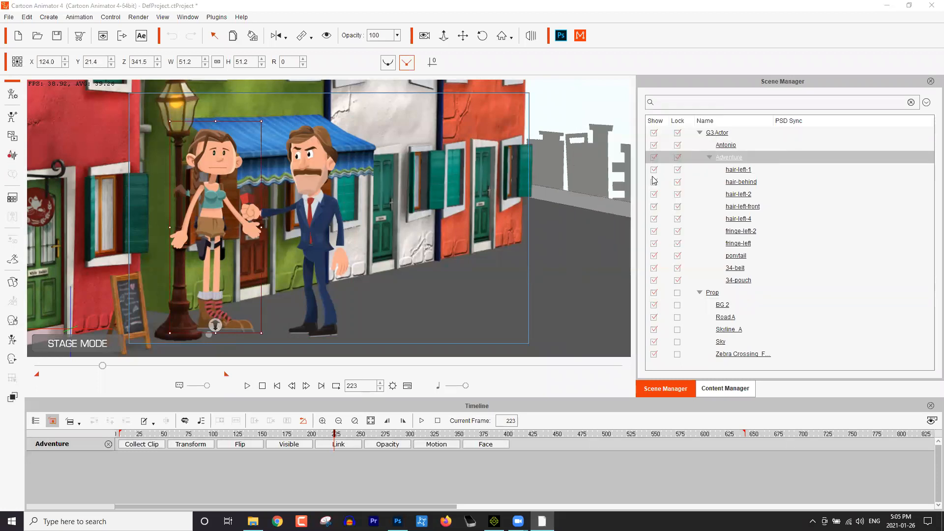
{"action": "type", "text": "Su"}
{"action": "type", "text": "re dudd"}
{"action": "type", "text": ", er"}
{"action": "key", "text": "BackSpace"}
{"action": "key", "text": "BackSpace"}
{"action": "type", "text": "here you."}
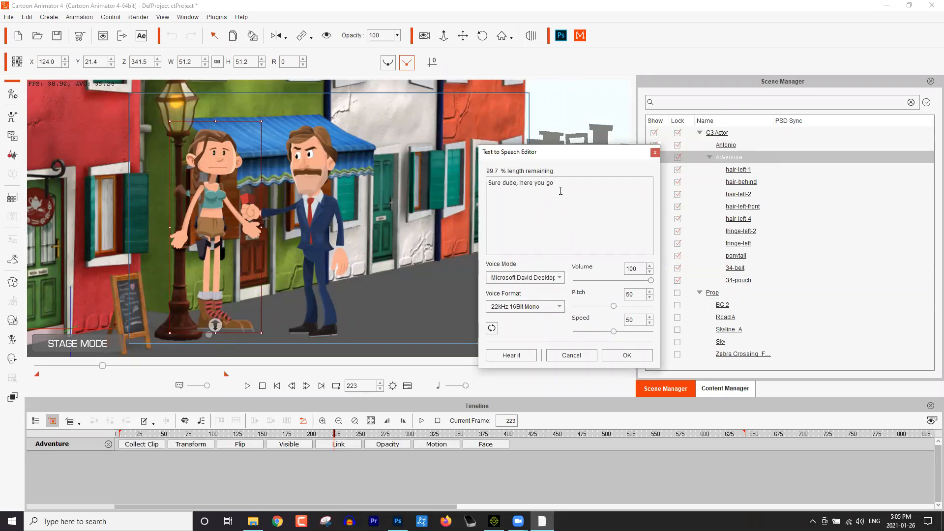
{"action": "left_click_drag", "start_coordinate": [554, 183], "coordinate": [518, 184]}
{"action": "key", "text": "BackSpace"}
{"action": "type", "text": "let's rock~"}
{"action": "left_click", "coordinate": [627, 355]}
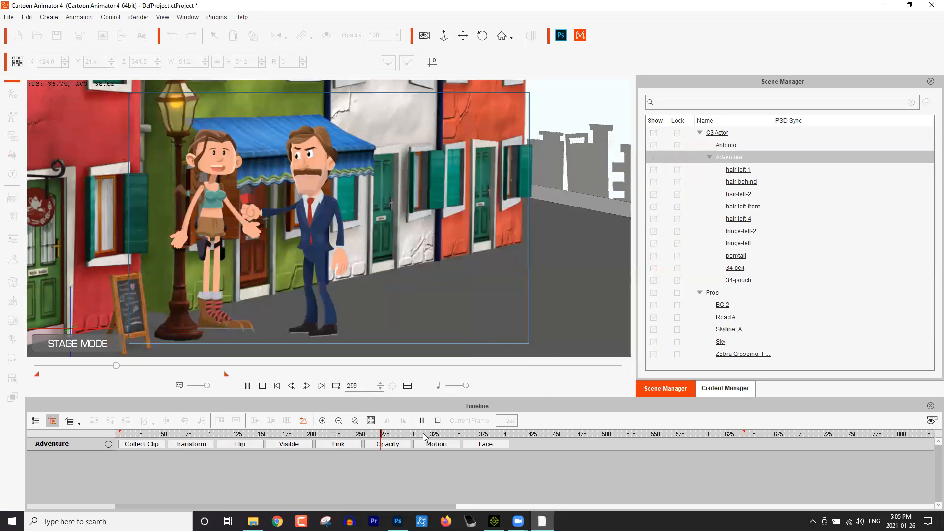
Apply the custom Funky Dance Stuff performance to the Adventure character at frame 212 and preview it
{"action": "left_click_drag", "start_coordinate": [410, 434], "coordinate": [323, 435]}
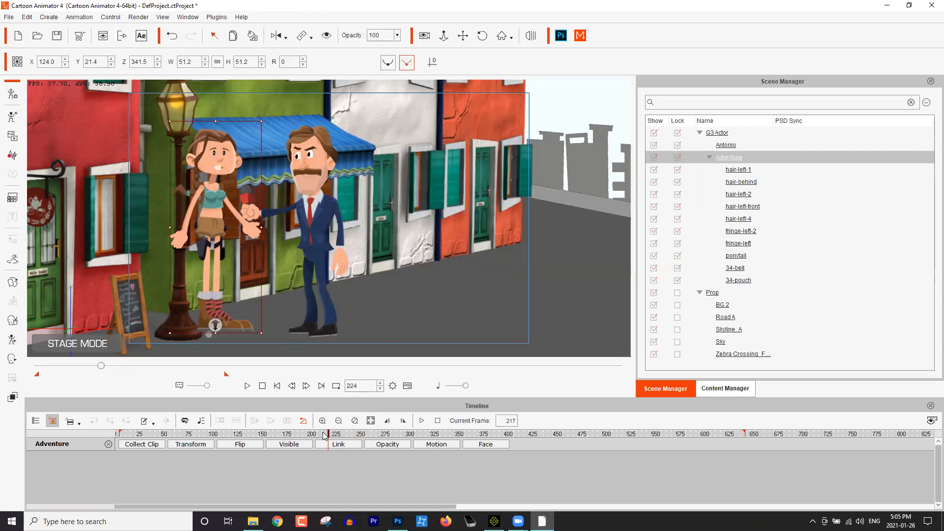
{"action": "left_click", "coordinate": [725, 388]}
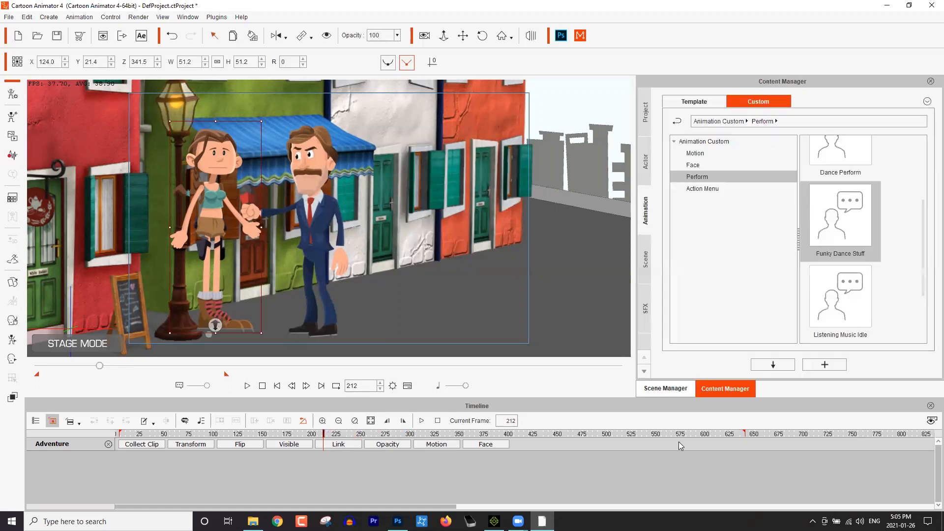
{"action": "left_click_drag", "start_coordinate": [845, 225], "coordinate": [355, 241]}
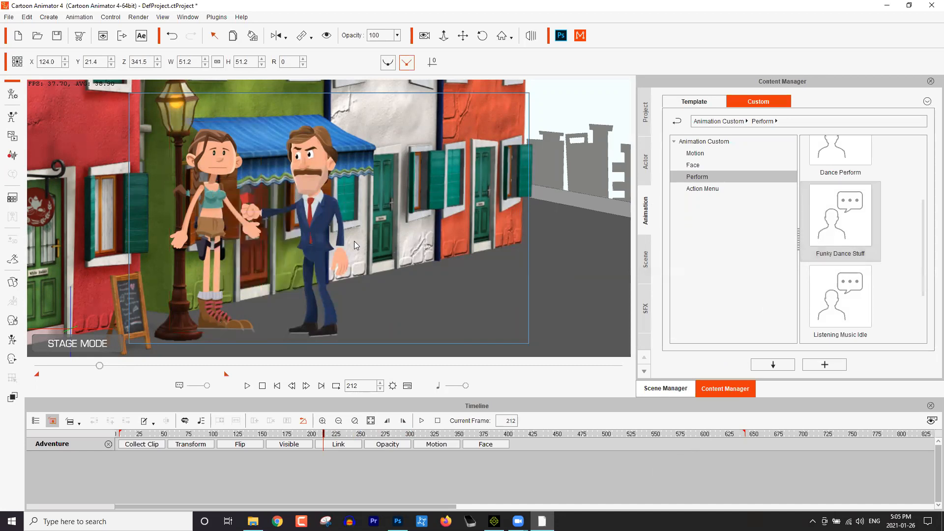
{"action": "left_click", "coordinate": [215, 162]}
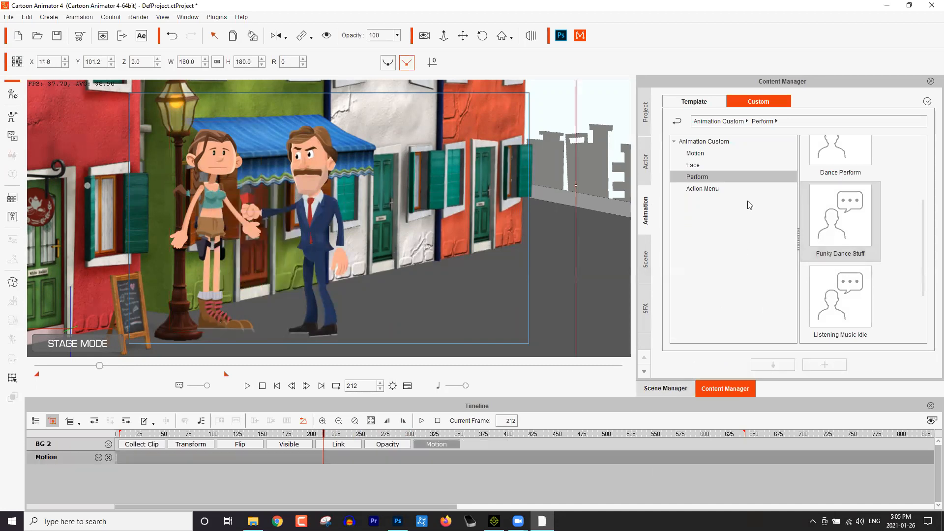
{"action": "left_click", "coordinate": [682, 388]}
{"action": "left_click", "coordinate": [734, 157]}
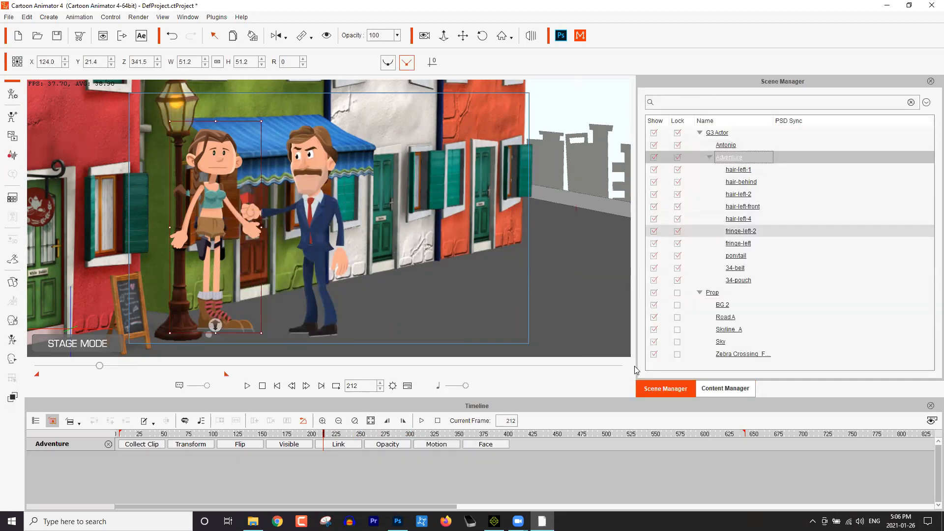
{"action": "left_click", "coordinate": [725, 388]}
{"action": "double_click", "coordinate": [840, 216]}
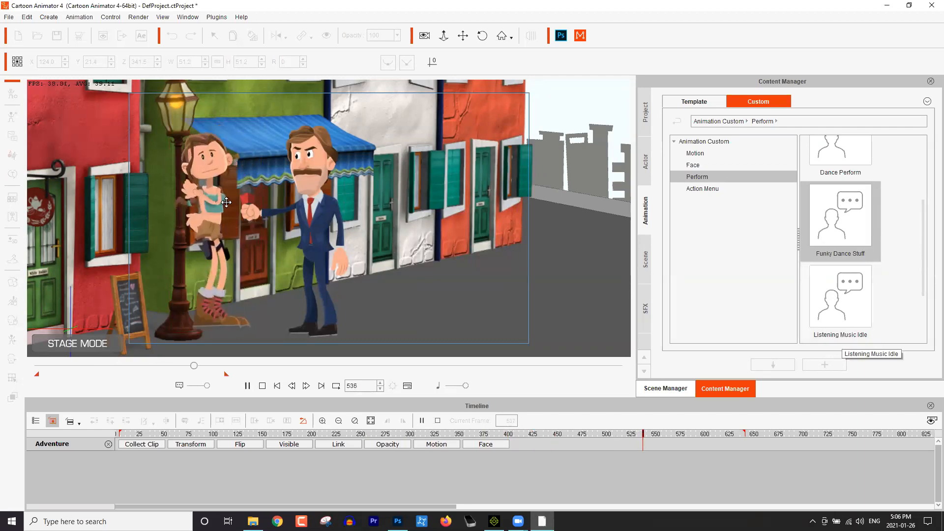
{"action": "key", "text": "space"}
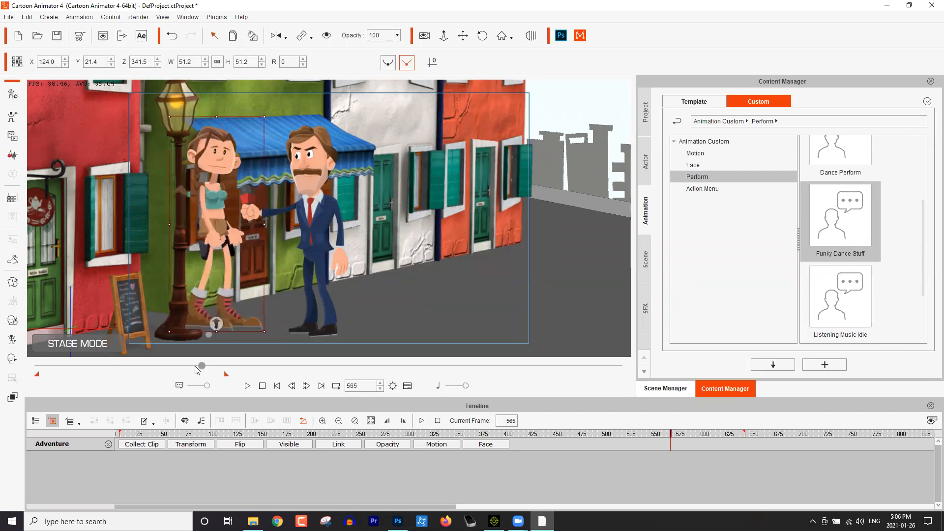
In Adventure's Motion track, compress the Funky Dance Stuff clip to end at about frame 403 and preview it from about frame 200
{"action": "left_click", "coordinate": [195, 365]}
{"action": "left_click_drag", "start_coordinate": [194, 366], "coordinate": [186, 366]}
{"action": "left_click", "coordinate": [168, 366]}
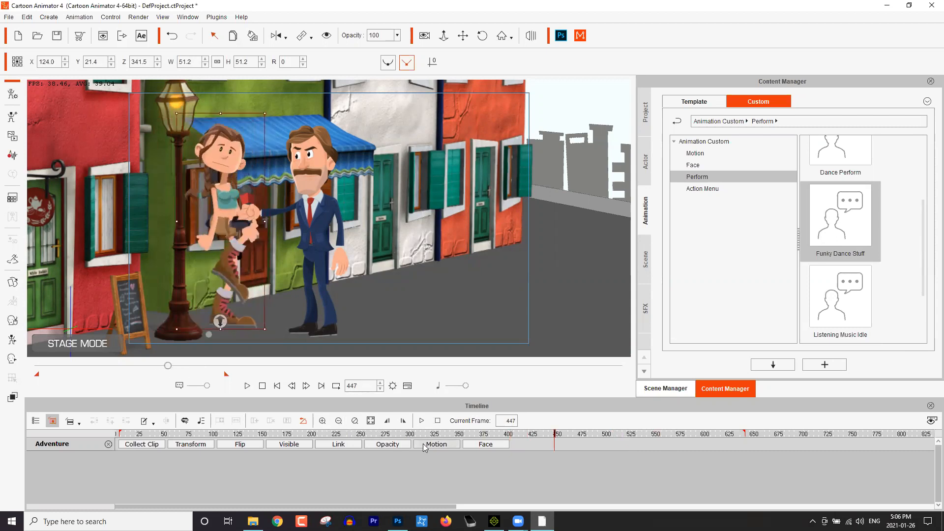
{"action": "left_click", "coordinate": [423, 445]}
{"action": "left_click", "coordinate": [421, 455]}
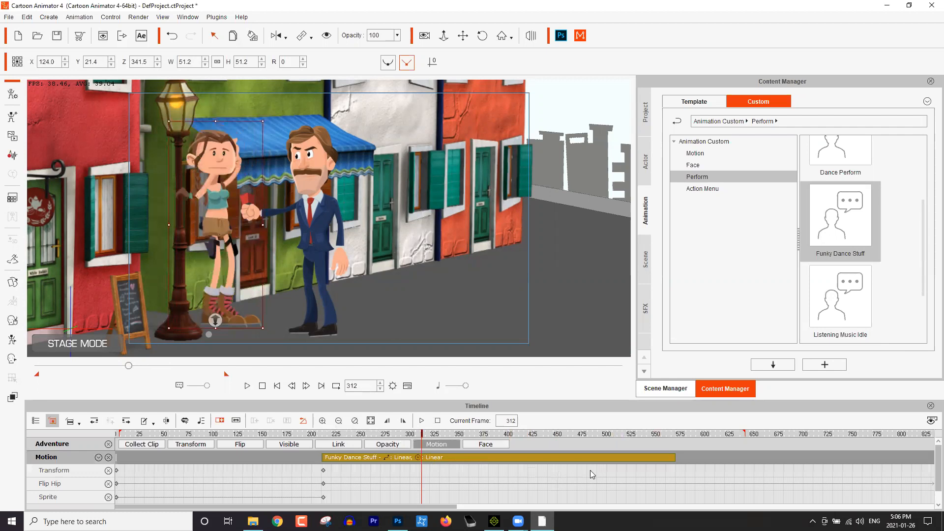
{"action": "left_click", "coordinate": [311, 434]}
{"action": "key", "text": "space"}
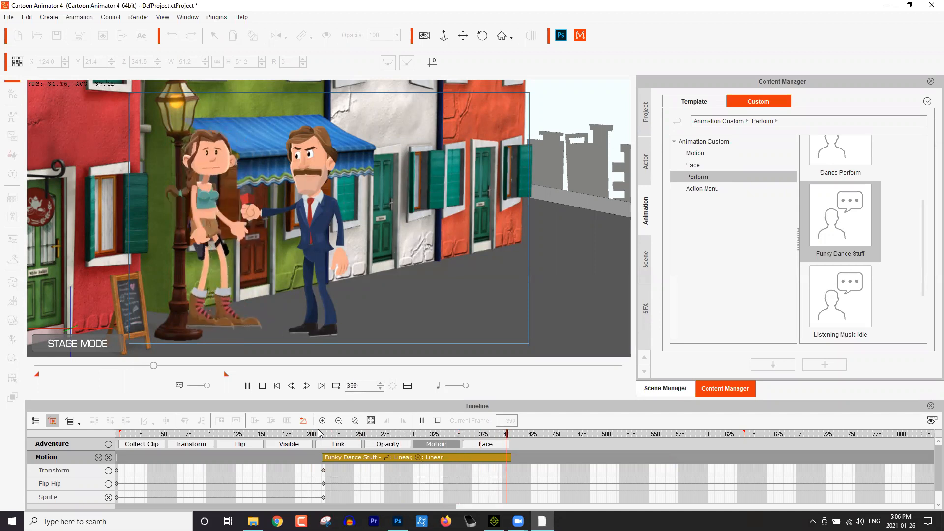
{"action": "key", "text": "space"}
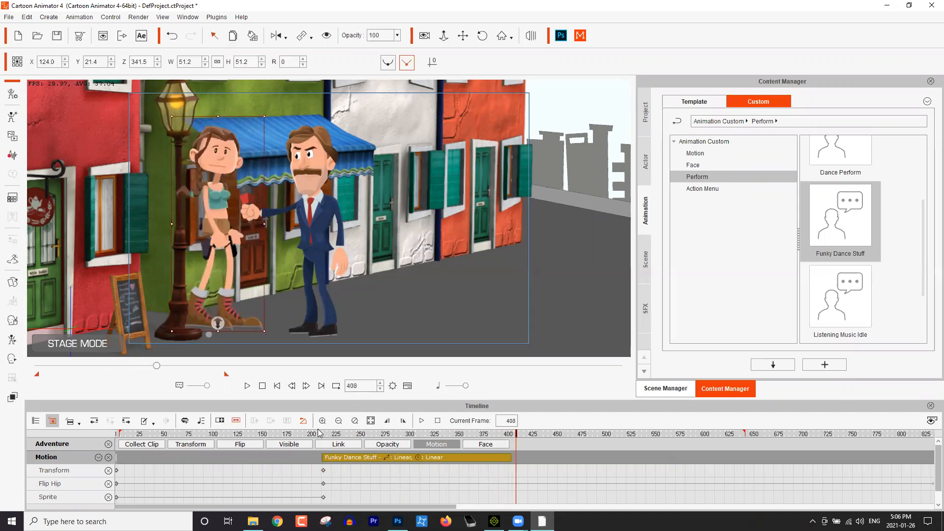
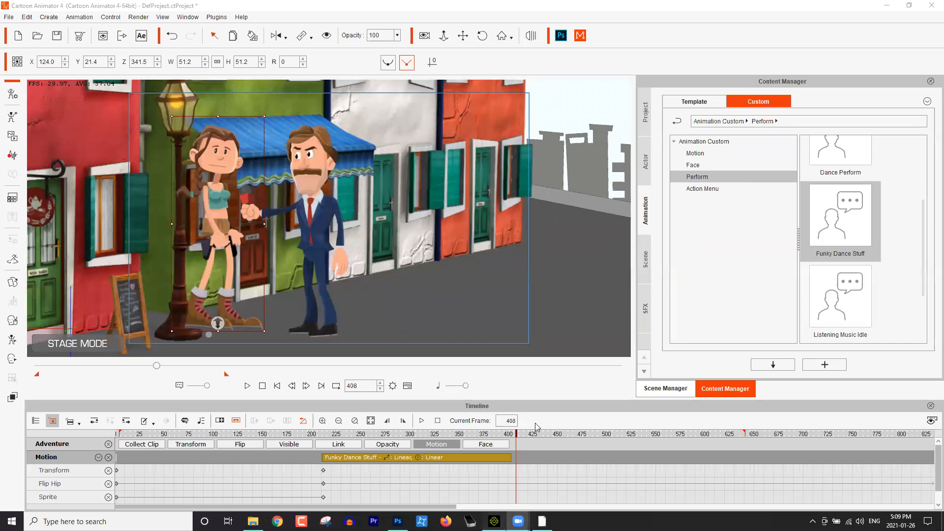
Switch to iClone 7 and examine the image render settings, including the file formats, output size and render quality options, and close them
{"action": "key", "text": "alt+Tab"}
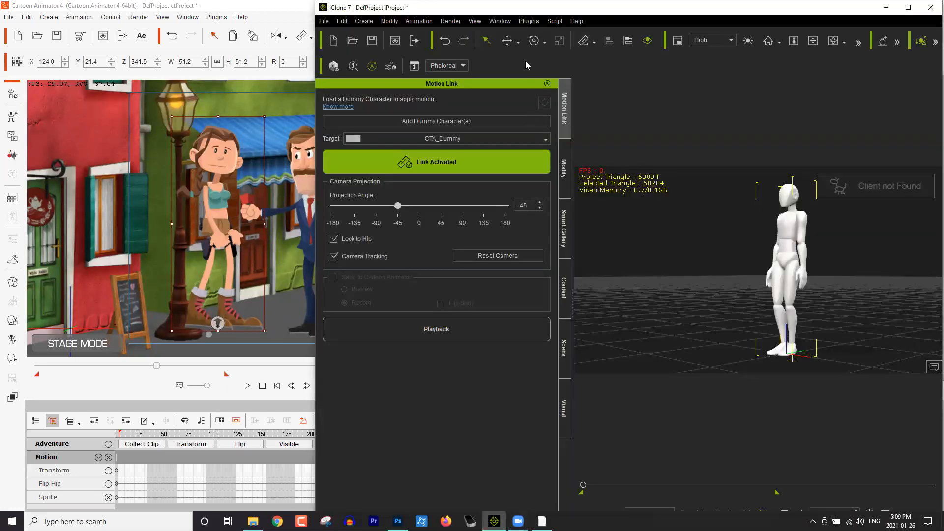
{"action": "left_click", "coordinate": [446, 22]}
{"action": "left_click", "coordinate": [490, 59]}
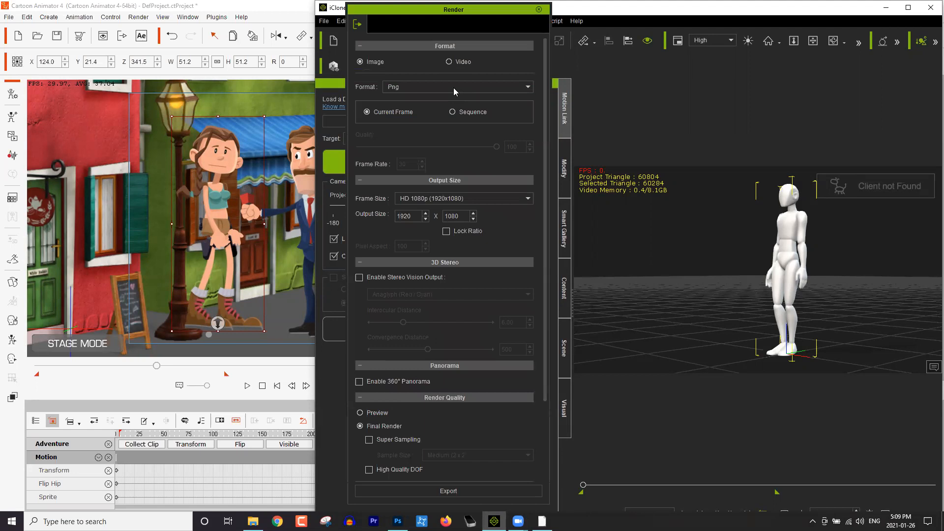
{"action": "left_click", "coordinate": [454, 87]}
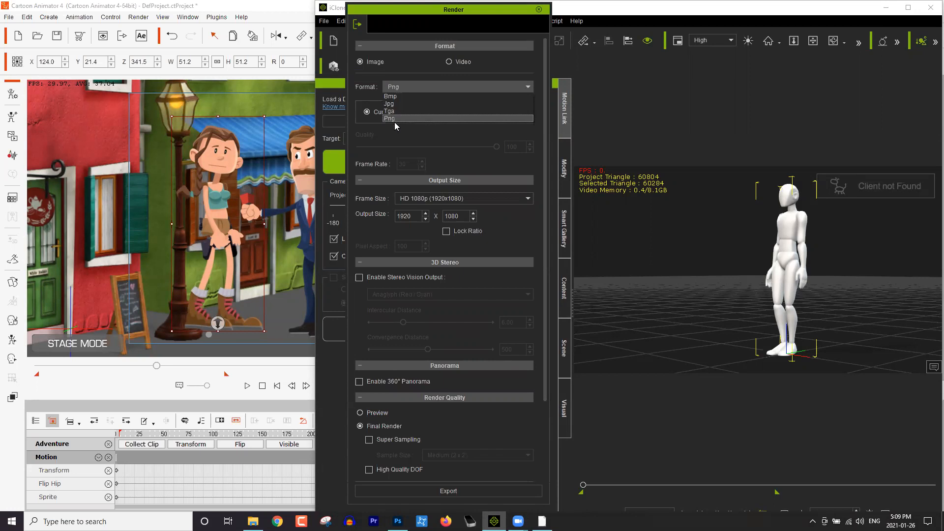
{"action": "left_click", "coordinate": [372, 89]}
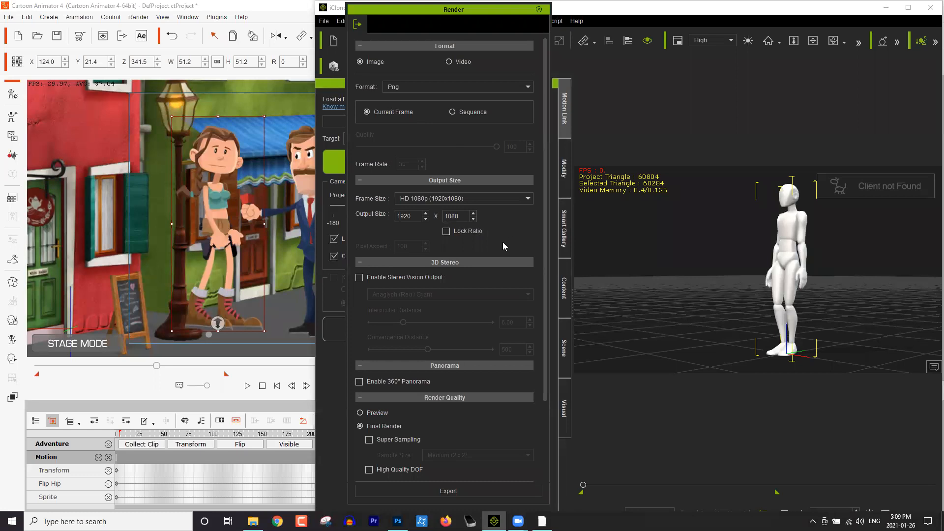
{"action": "scroll", "coordinate": [541, 315], "scroll_direction": "down", "scroll_amount": 3}
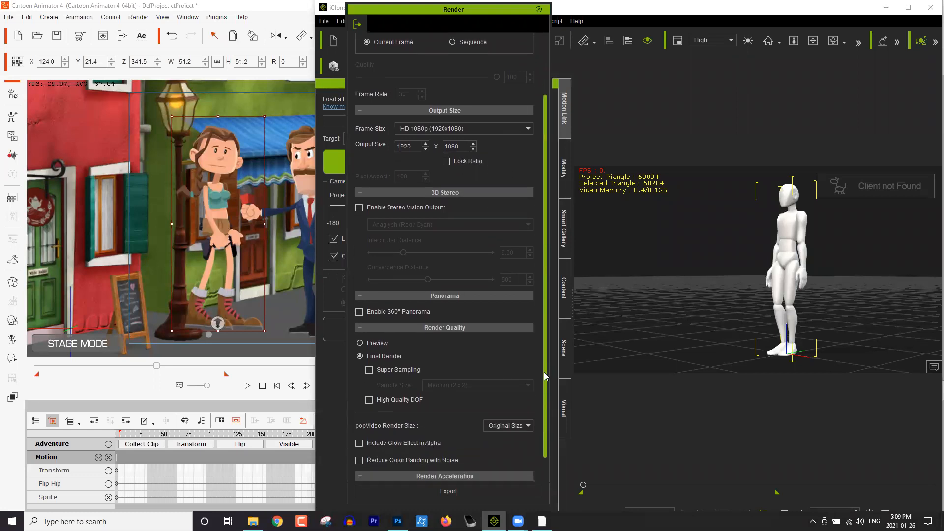
{"action": "scroll", "coordinate": [497, 347], "scroll_direction": "down", "scroll_amount": 1}
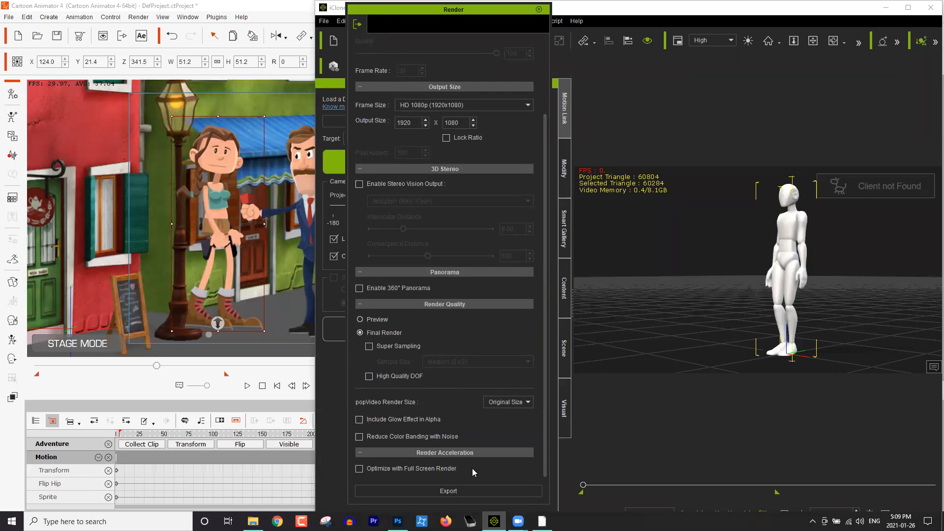
{"action": "left_click", "coordinate": [538, 9]}
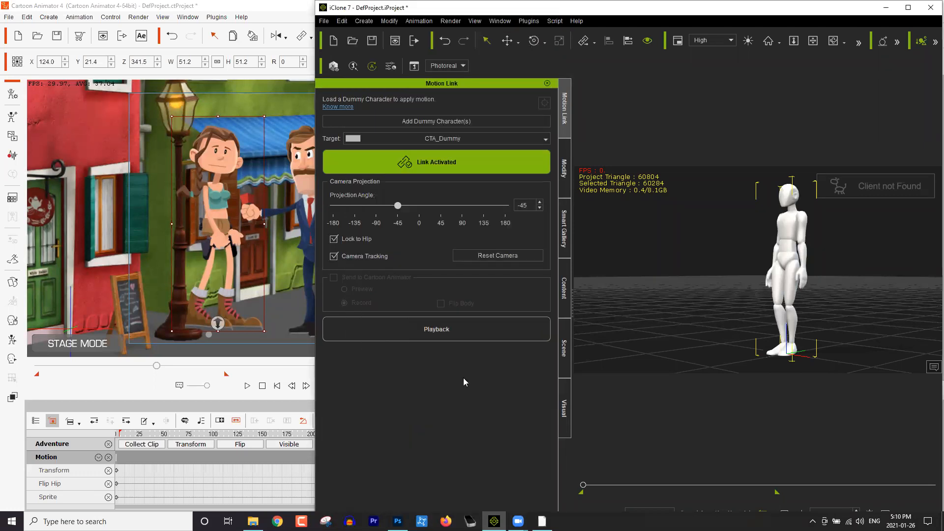
Bring the Cartoon Animator window to the front and minimize it again
{"action": "mouse_move", "coordinate": [541, 521]}
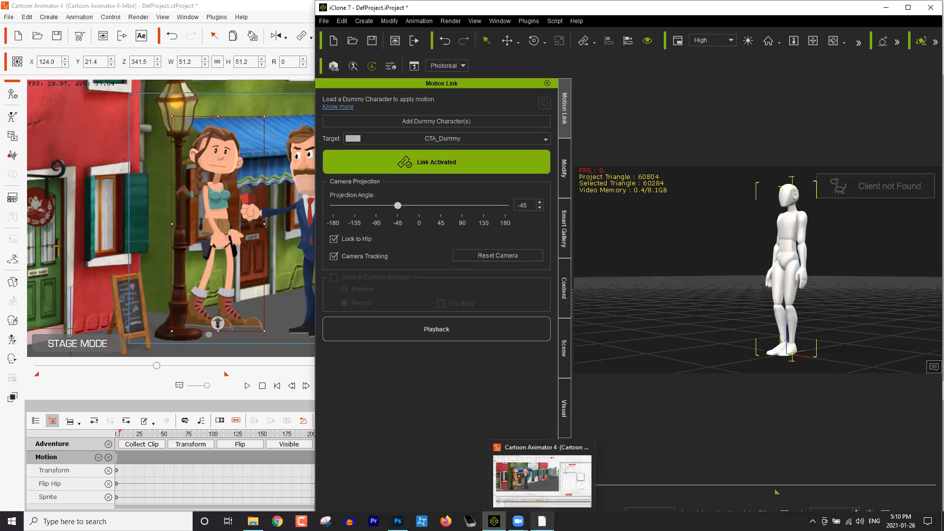
{"action": "left_click", "coordinate": [541, 479]}
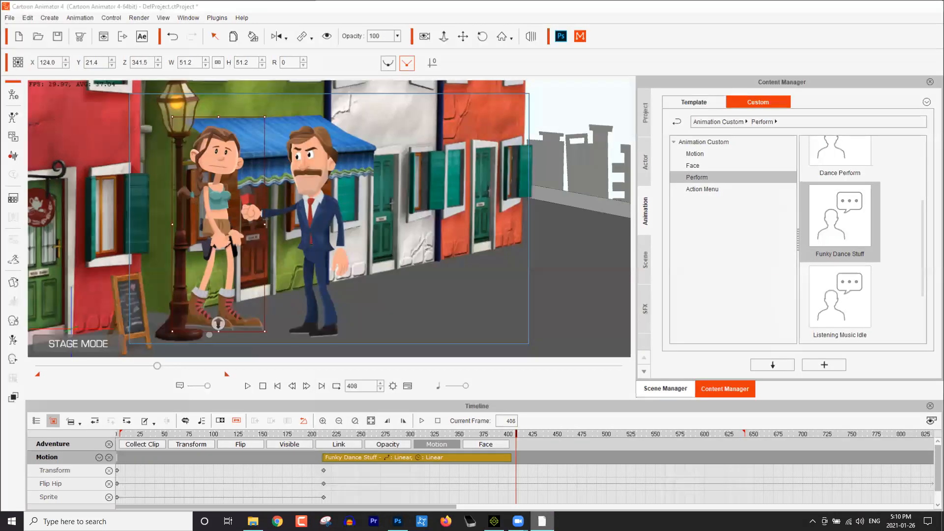
{"action": "left_click", "coordinate": [542, 521]}
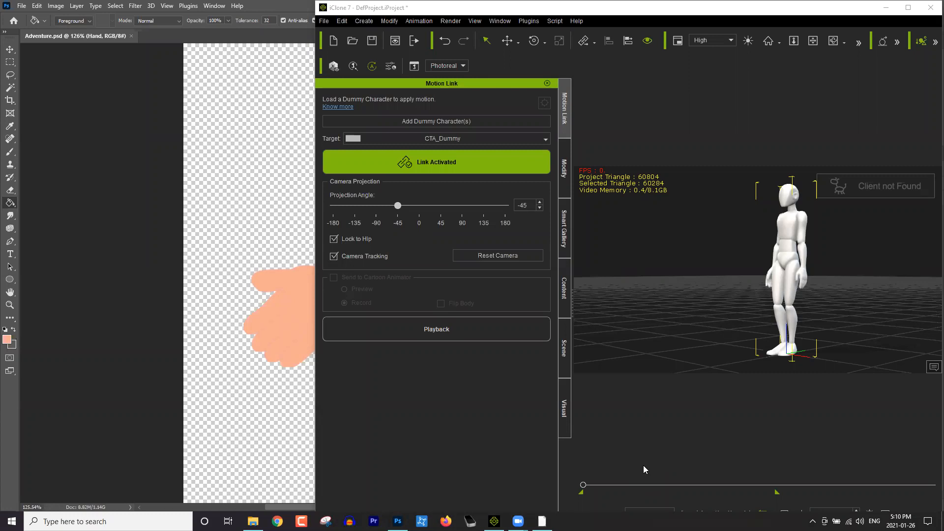
Open the Reallusion forum at forum.reallusion.com in Chrome
{"action": "left_click", "coordinate": [278, 521]}
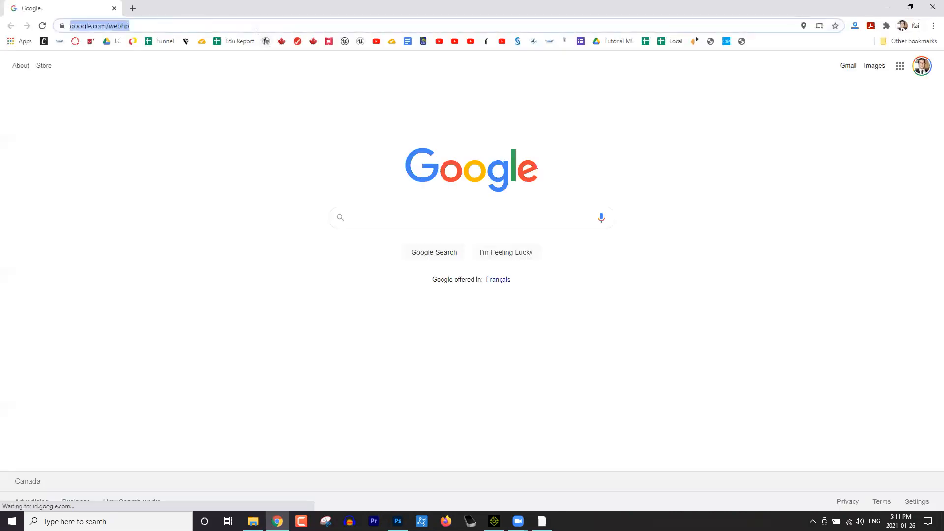
{"action": "type", "text": "forum.reallusion.com"}
{"action": "key", "text": "Return"}
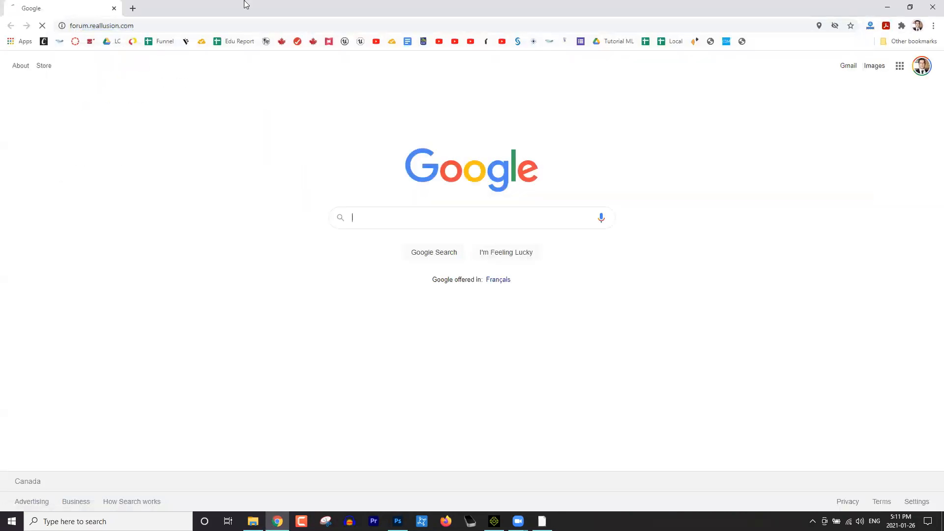
{"action": "left_click", "coordinate": [239, 27]}
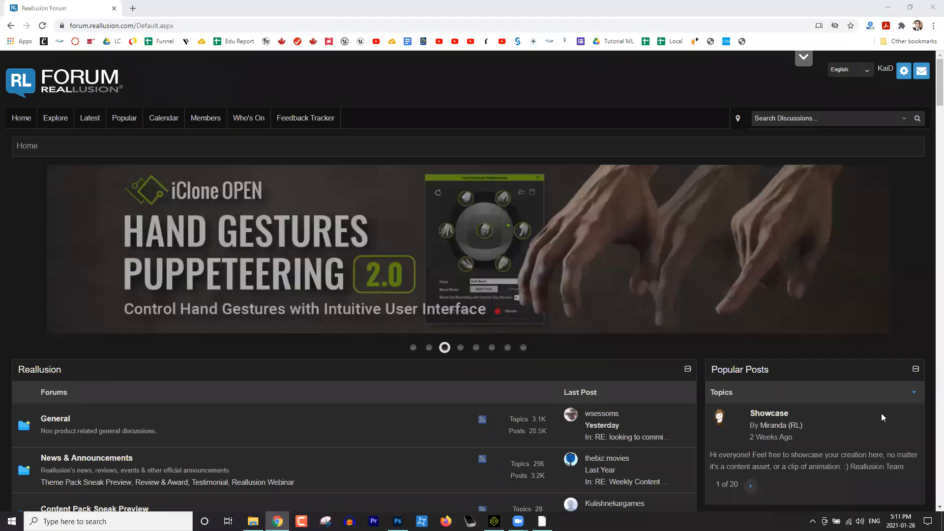
{"action": "left_click", "coordinate": [387, 9]}
Look through the forum's home page categories from the Reallusion and Lobby sections down to the iClone section
{"action": "scroll", "coordinate": [151, 338], "scroll_direction": "down", "scroll_amount": 1}
{"action": "scroll", "coordinate": [101, 218], "scroll_direction": "down", "scroll_amount": 1}
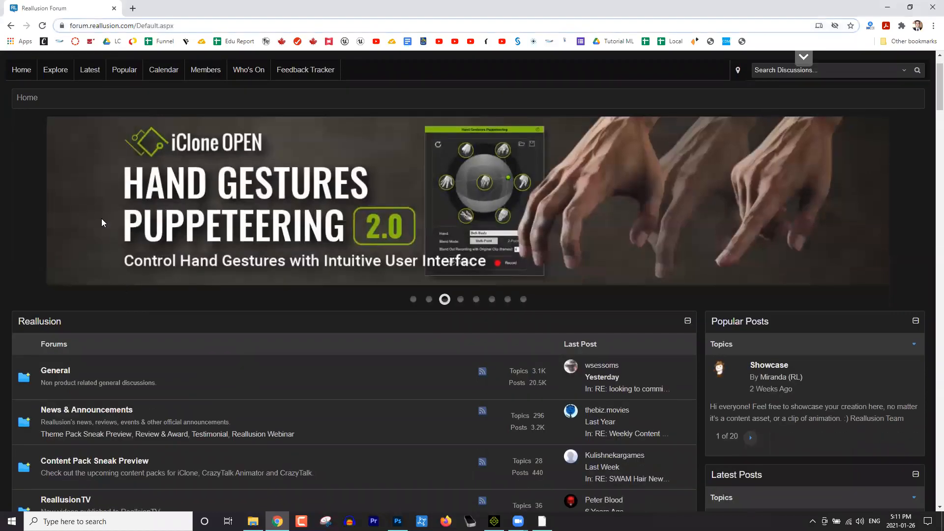
{"action": "scroll", "coordinate": [96, 216], "scroll_direction": "down", "scroll_amount": 3}
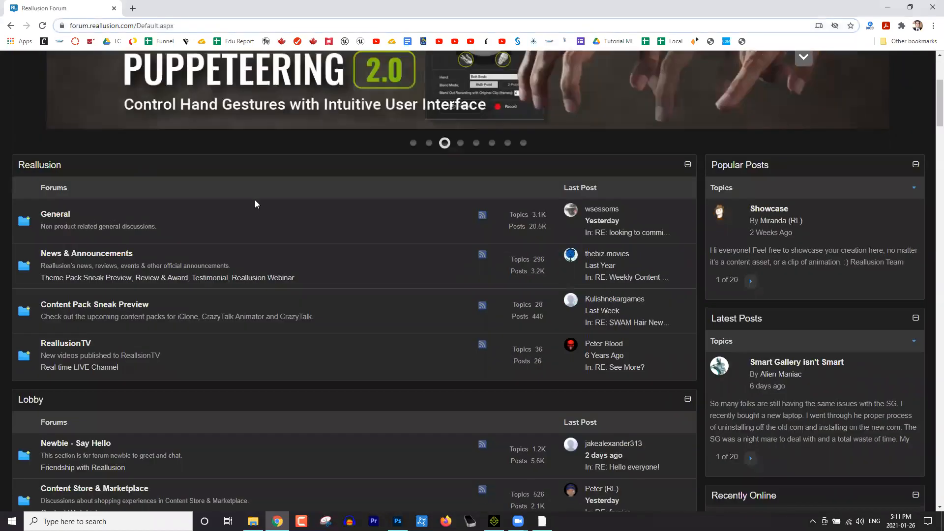
{"action": "scroll", "coordinate": [255, 199], "scroll_direction": "down", "scroll_amount": 1}
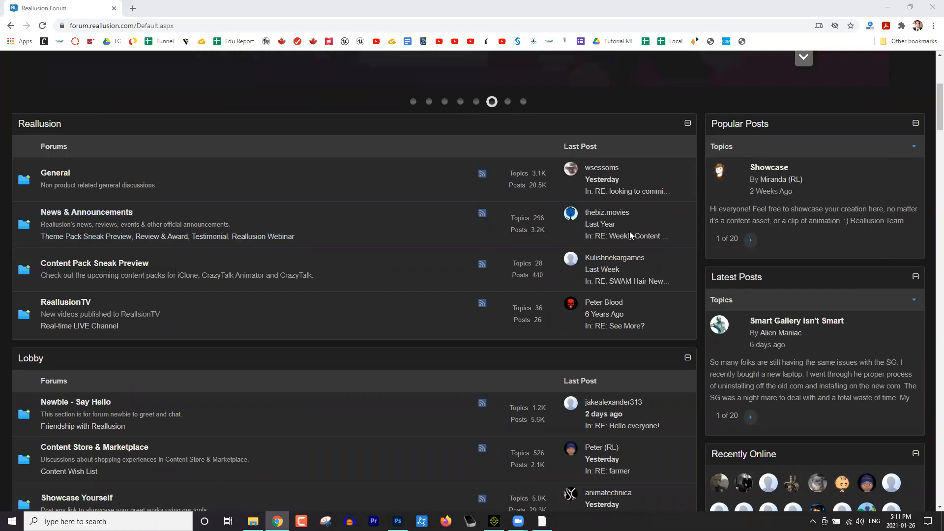
{"action": "scroll", "coordinate": [328, 257], "scroll_direction": "down", "scroll_amount": 2}
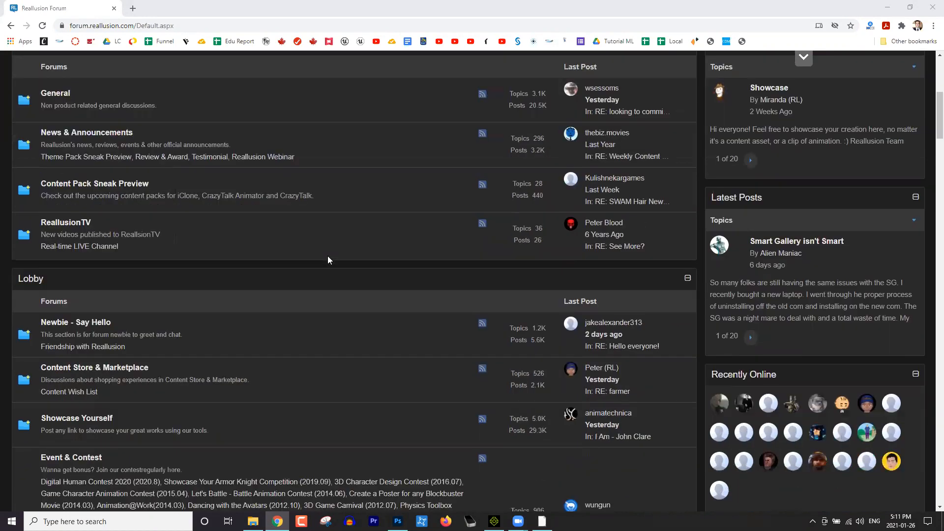
{"action": "scroll", "coordinate": [328, 257], "scroll_direction": "down", "scroll_amount": 4}
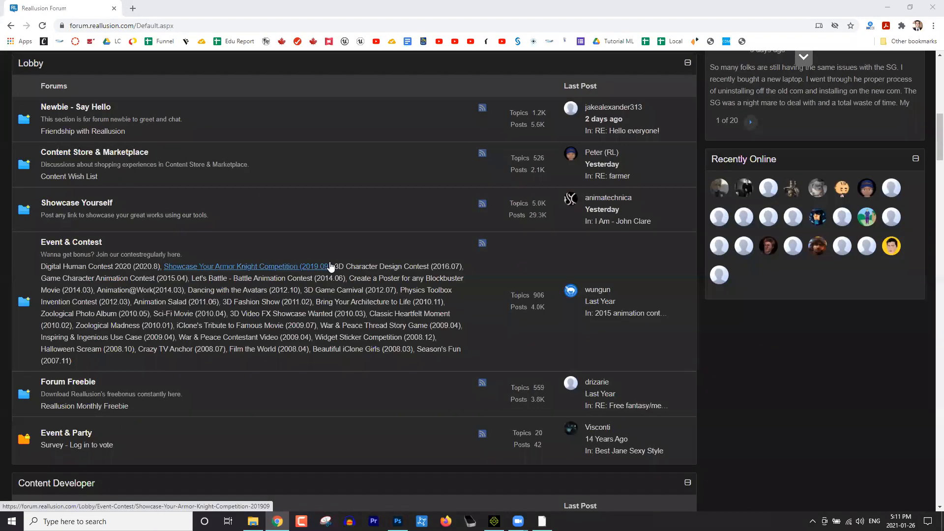
{"action": "scroll", "coordinate": [330, 266], "scroll_direction": "down", "scroll_amount": 7}
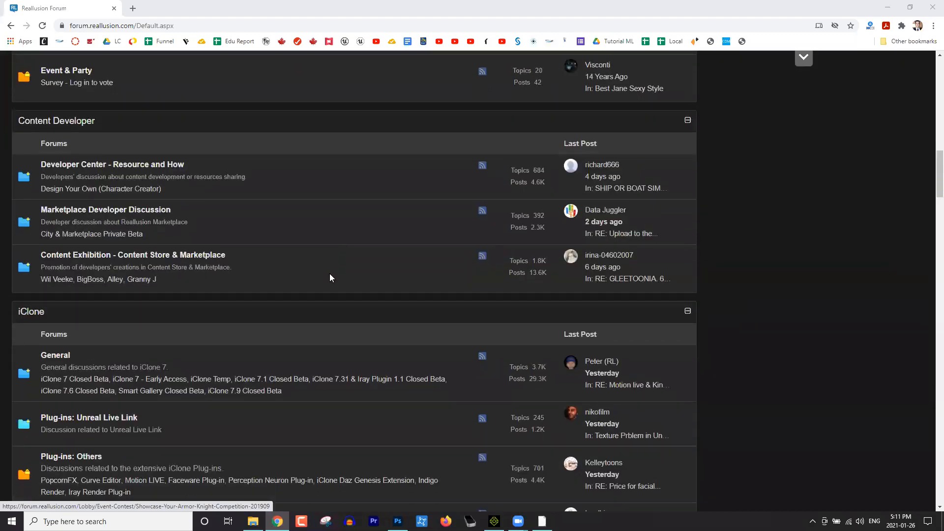
{"action": "scroll", "coordinate": [328, 275], "scroll_direction": "down", "scroll_amount": 5}
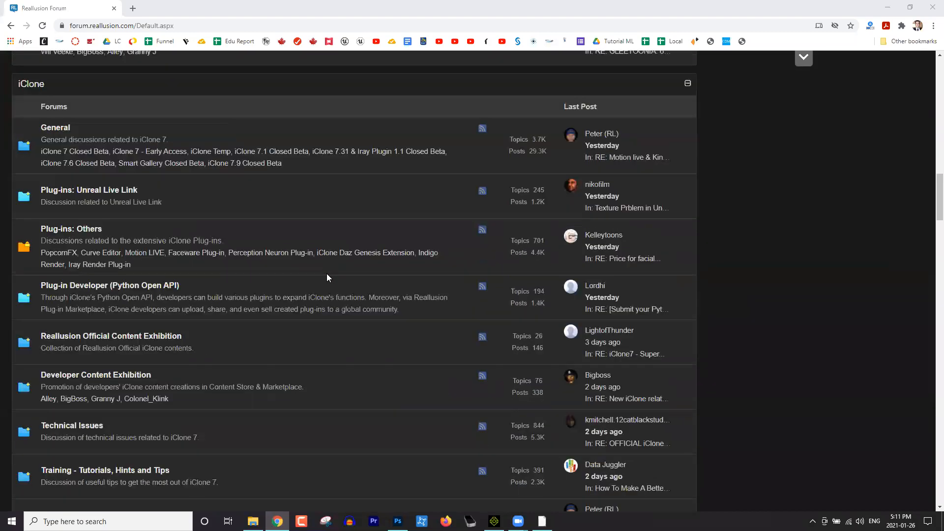
{"action": "scroll", "coordinate": [326, 273], "scroll_direction": "down", "scroll_amount": 4}
{"action": "scroll", "coordinate": [326, 273], "scroll_direction": "up", "scroll_amount": 1}
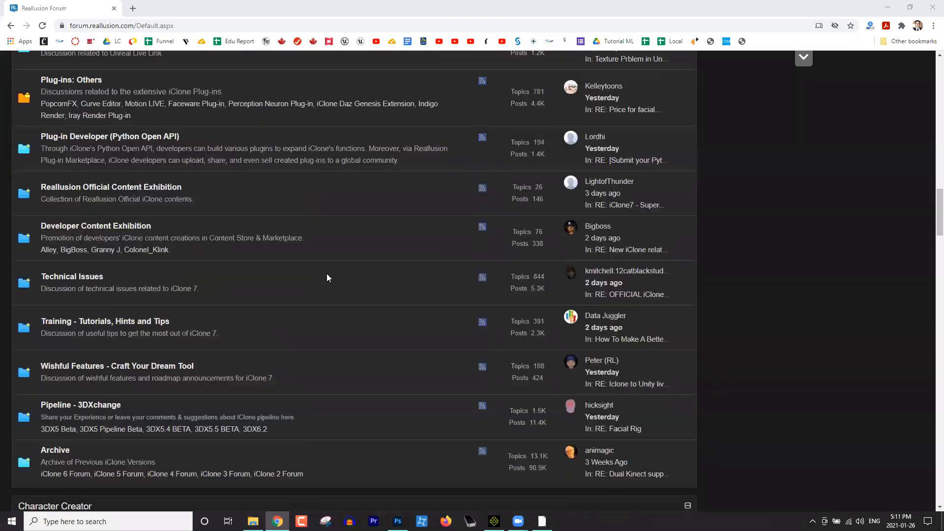
{"action": "scroll", "coordinate": [327, 273], "scroll_direction": "up", "scroll_amount": 3}
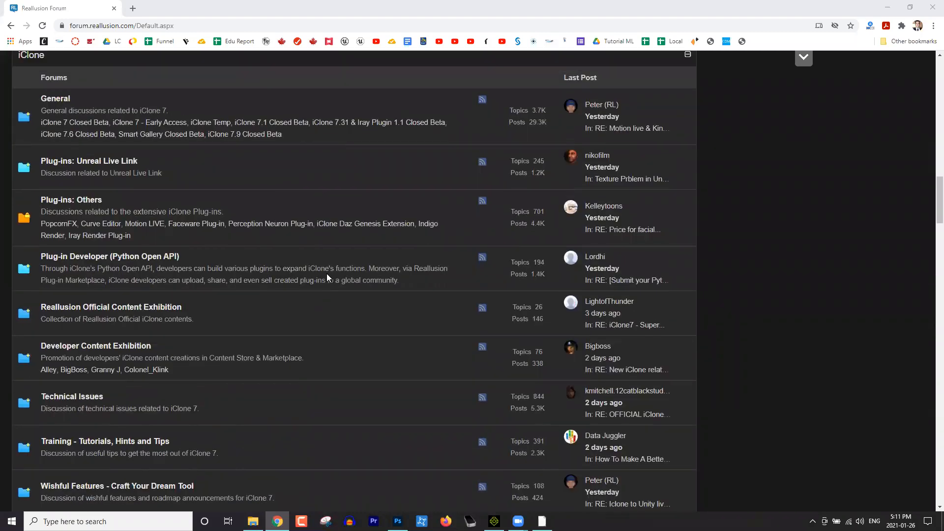
{"action": "scroll", "coordinate": [327, 273], "scroll_direction": "down", "scroll_amount": 2}
{"action": "scroll", "coordinate": [326, 281], "scroll_direction": "down", "scroll_amount": 4}
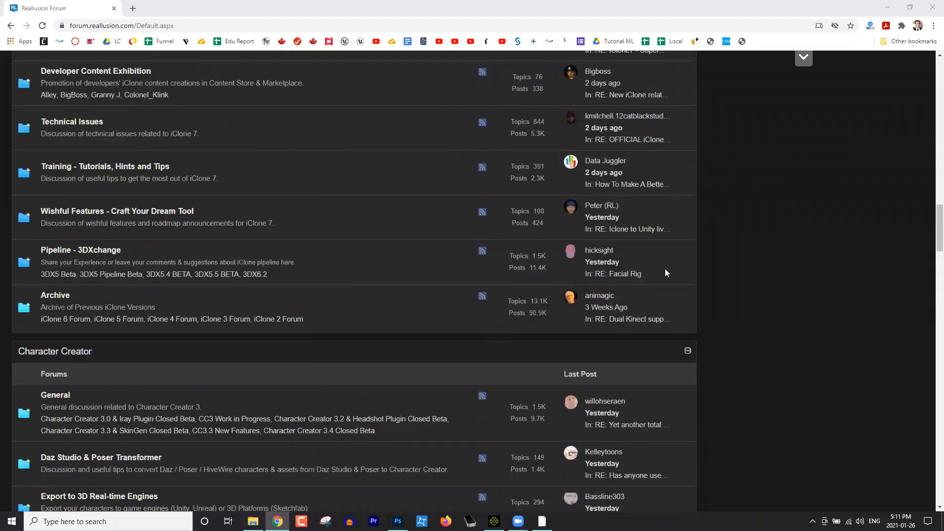
{"action": "scroll", "coordinate": [665, 270], "scroll_direction": "down", "scroll_amount": 1}
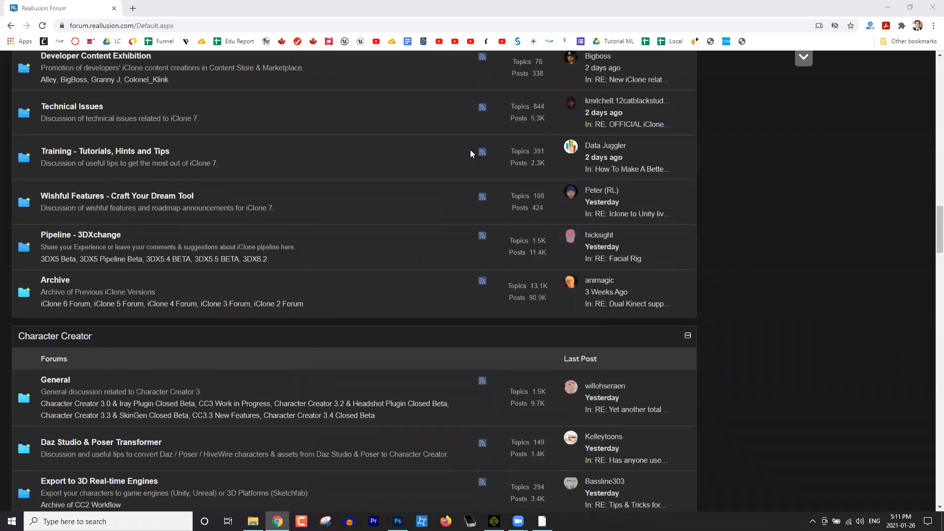
Examine the boards in the forum's Character Creator section and go back over those in the iClone section
{"action": "scroll", "coordinate": [470, 150], "scroll_direction": "down", "scroll_amount": 5}
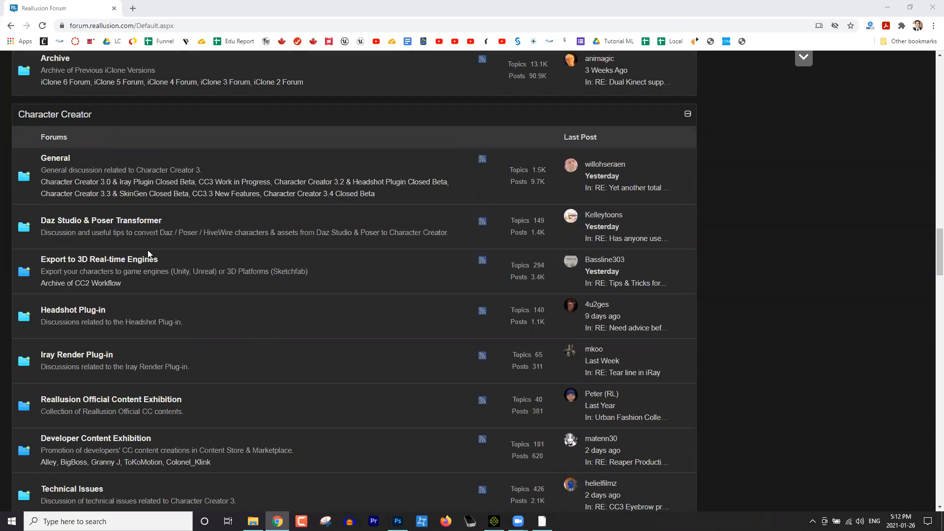
{"action": "scroll", "coordinate": [178, 220], "scroll_direction": "up", "scroll_amount": 1}
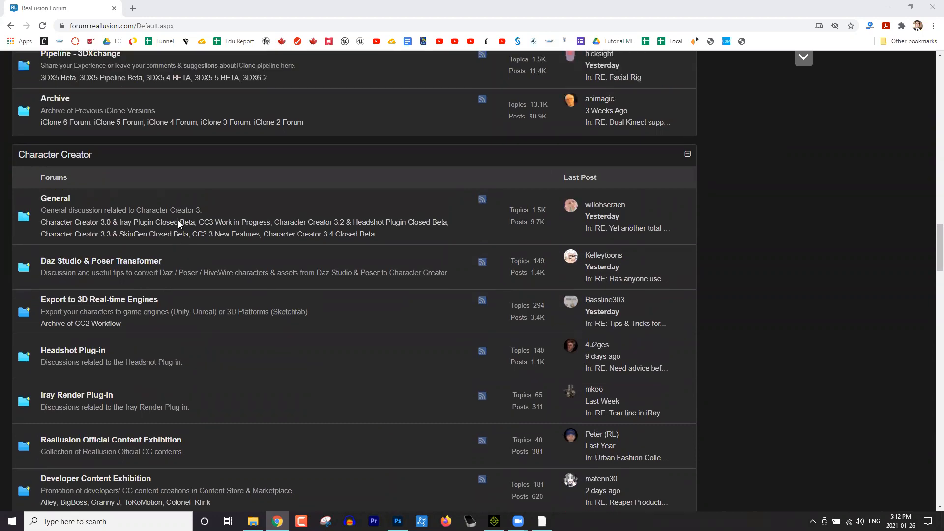
{"action": "scroll", "coordinate": [182, 234], "scroll_direction": "up", "scroll_amount": 3}
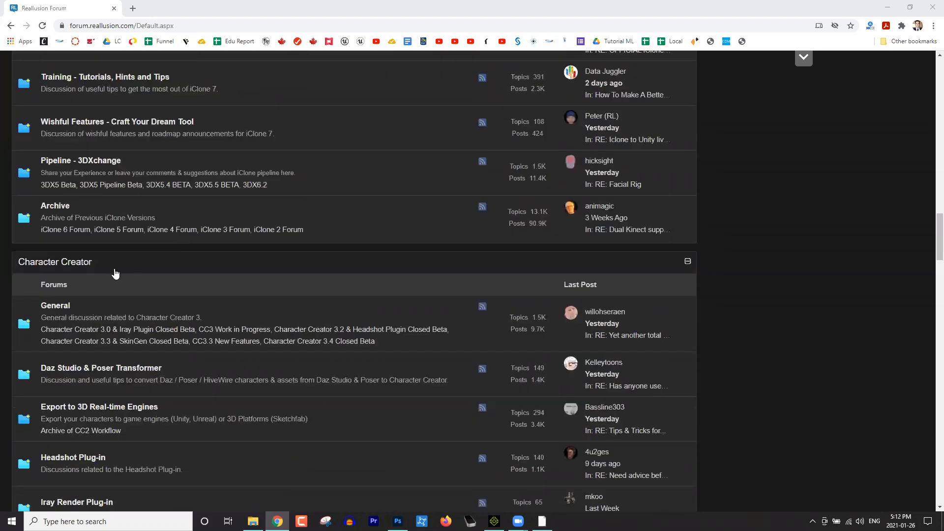
{"action": "scroll", "coordinate": [121, 274], "scroll_direction": "up", "scroll_amount": 5}
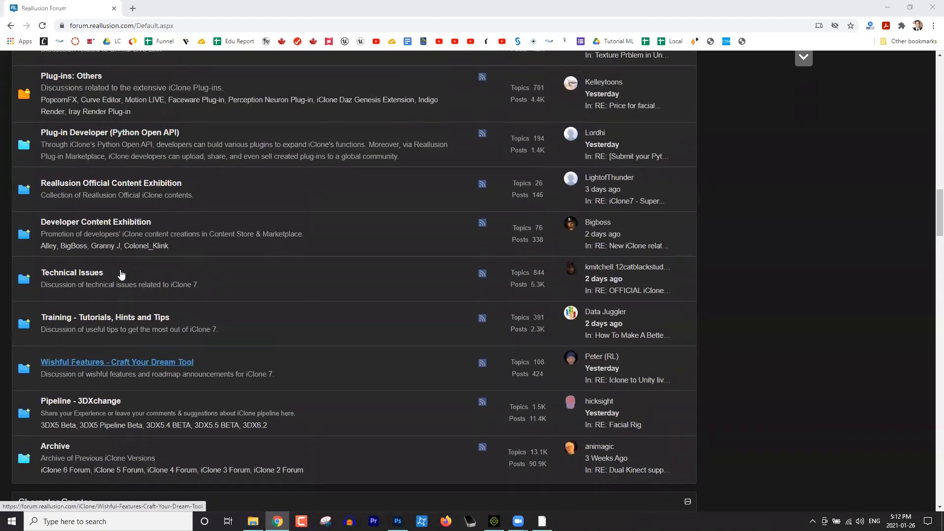
{"action": "scroll", "coordinate": [90, 253], "scroll_direction": "up", "scroll_amount": 1}
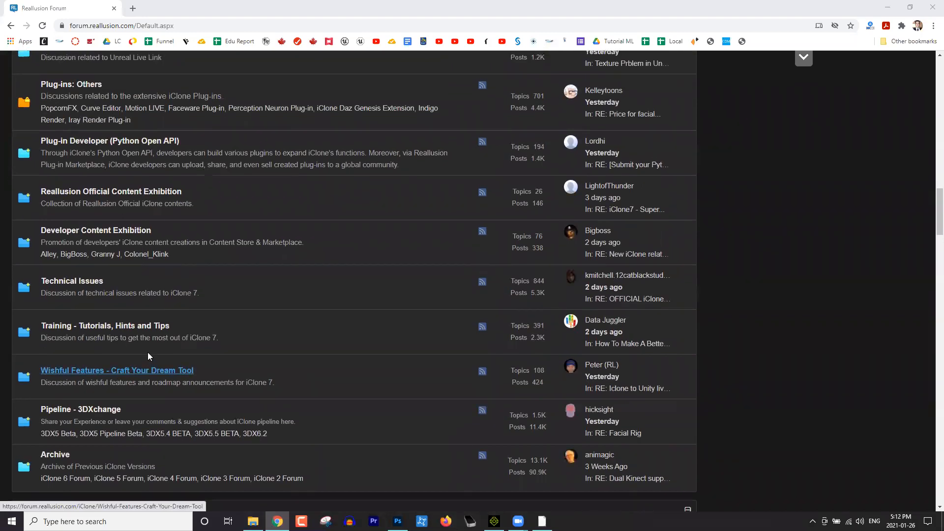
{"action": "scroll", "coordinate": [127, 326], "scroll_direction": "up", "scroll_amount": 3}
{"action": "scroll", "coordinate": [87, 324], "scroll_direction": "down", "scroll_amount": 1}
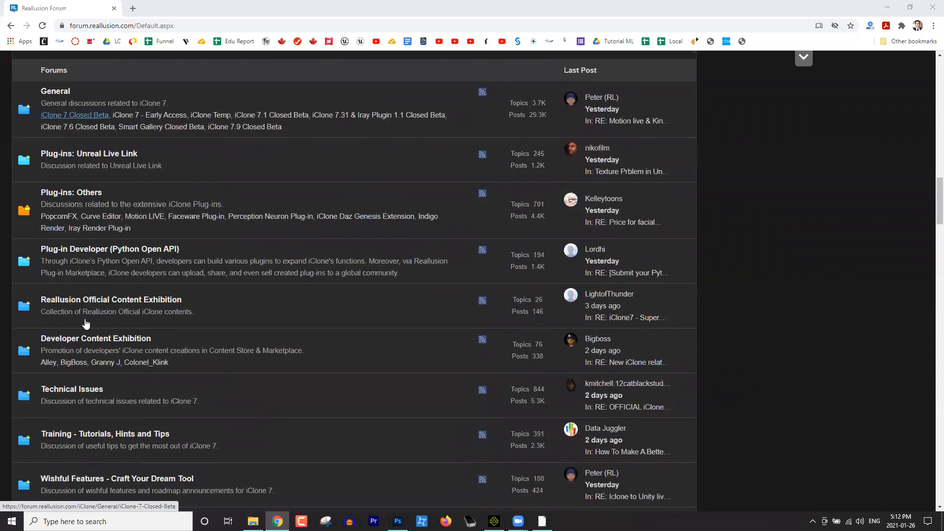
{"action": "scroll", "coordinate": [84, 323], "scroll_direction": "down", "scroll_amount": 3}
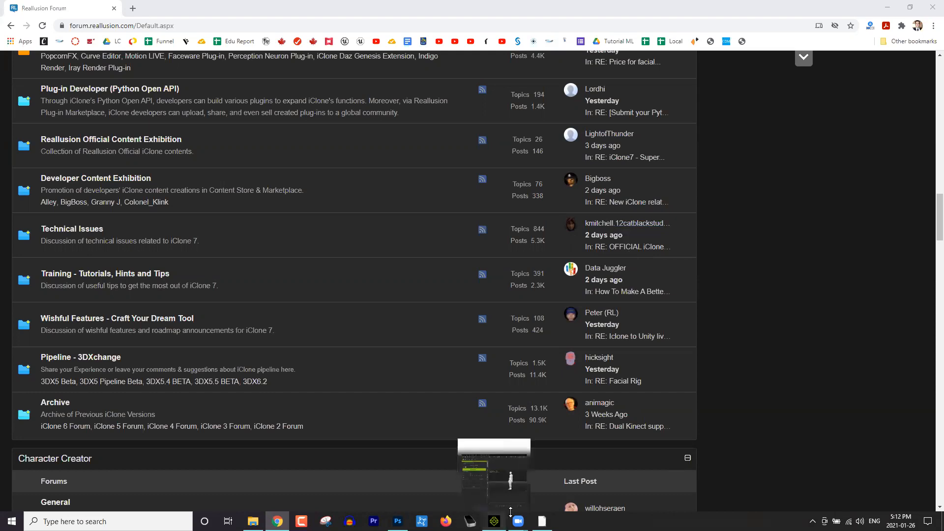
Switch to iClone 7, clear the Smart Gallery search and go back from the Glamorous Moves Female pack to all packs
{"action": "left_click", "coordinate": [495, 520]}
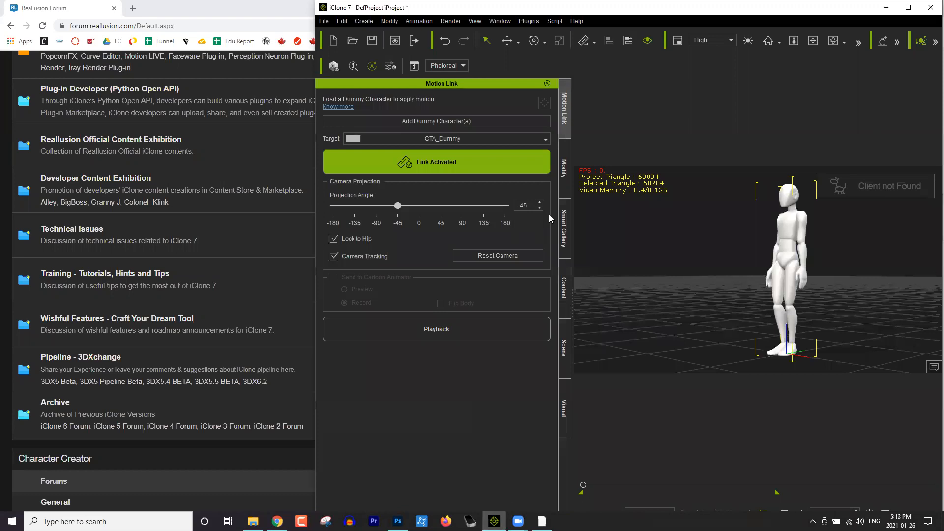
{"action": "left_click", "coordinate": [565, 232]}
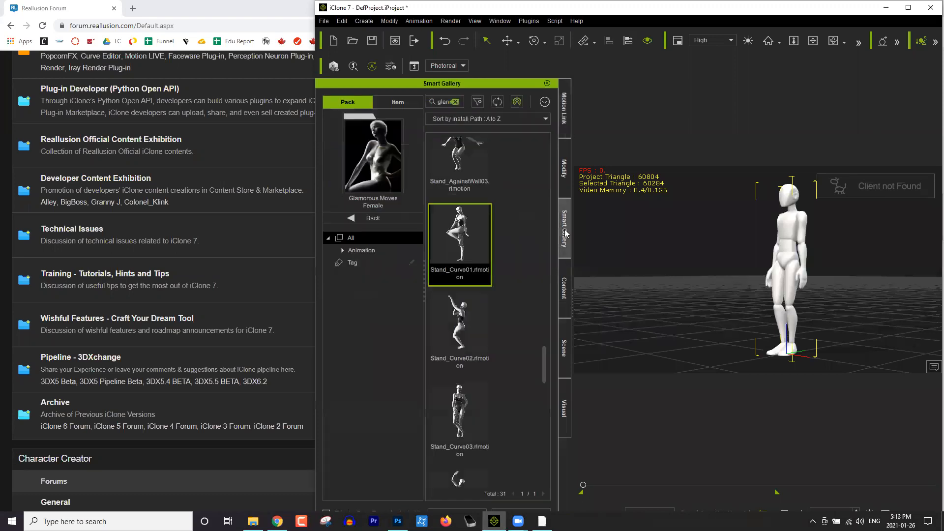
{"action": "left_click", "coordinate": [455, 103]}
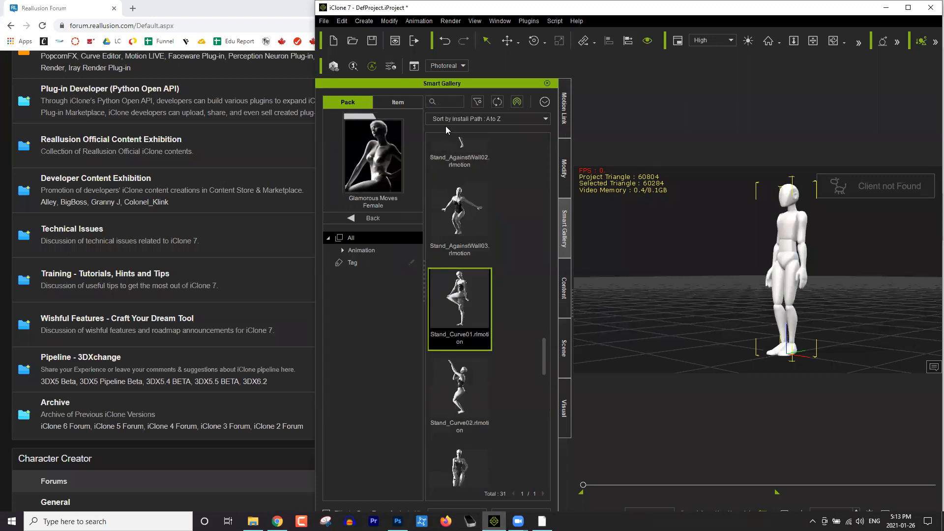
{"action": "left_click", "coordinate": [375, 218]}
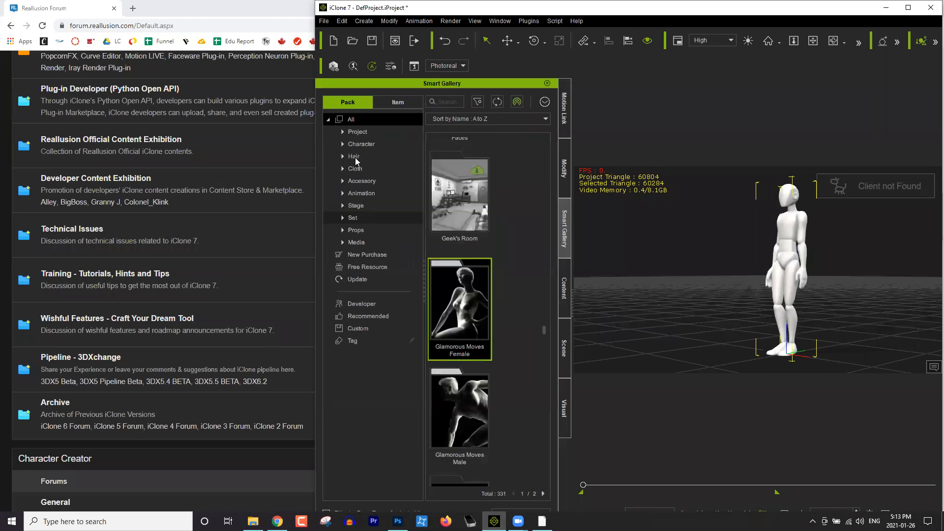
Browse the Smart Gallery packs in the HairGroup category and in the Gloves and Others categories under Cloth
{"action": "left_click", "coordinate": [354, 156]}
{"action": "left_click", "coordinate": [370, 169]}
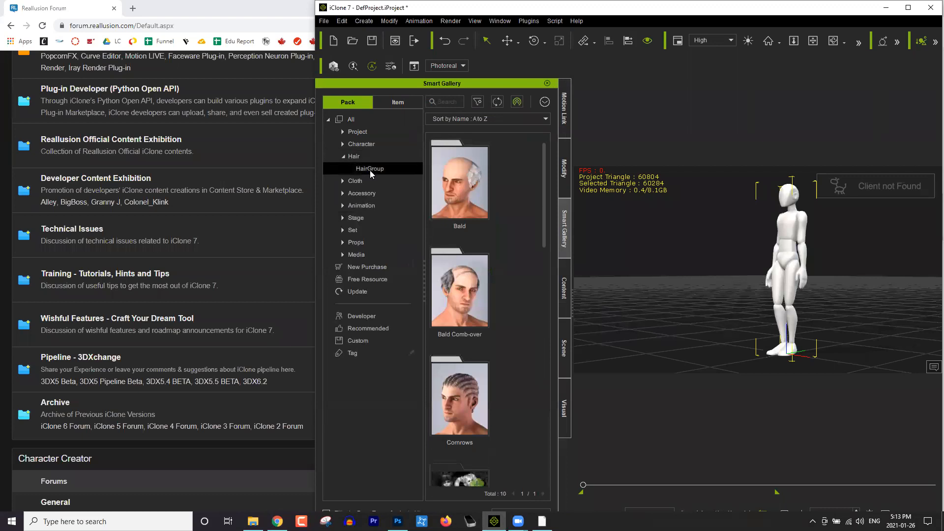
{"action": "left_click_drag", "start_coordinate": [542, 199], "coordinate": [556, 245]}
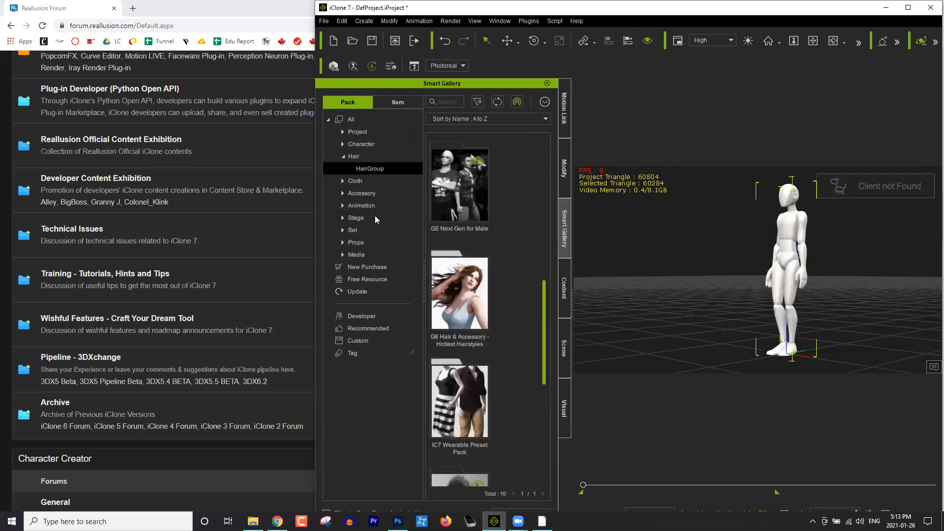
{"action": "left_click", "coordinate": [355, 181]}
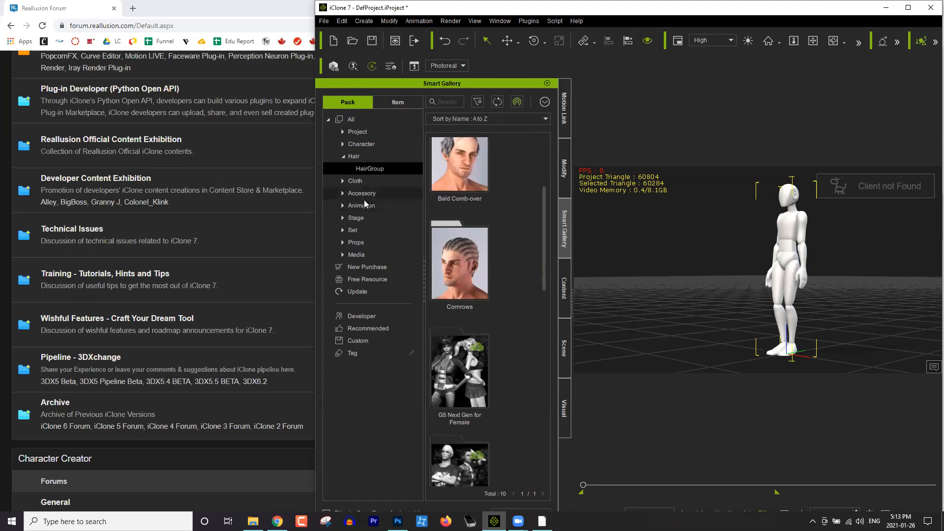
{"action": "left_click", "coordinate": [365, 204]}
{"action": "left_click", "coordinate": [364, 217]}
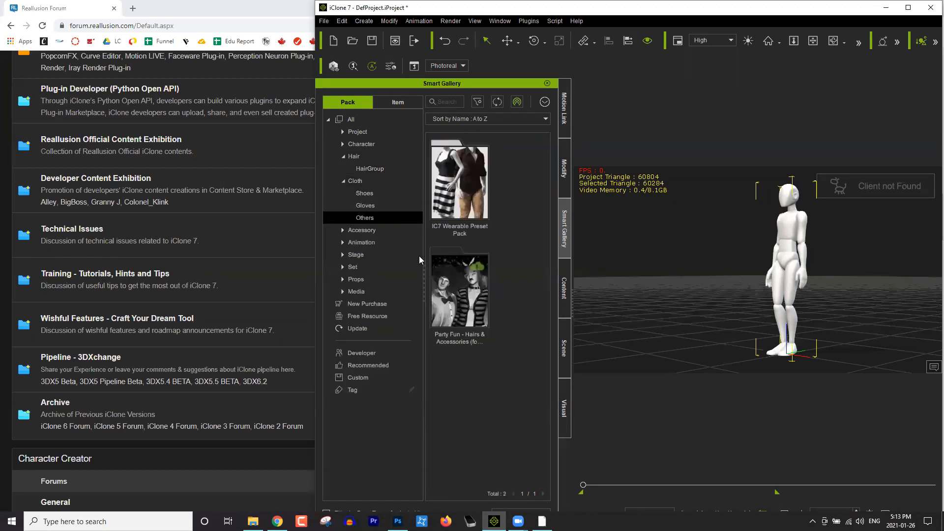
View the Smart Gallery's Motion-Plus and Persona packs in the Animation category
{"action": "left_click", "coordinate": [343, 243]}
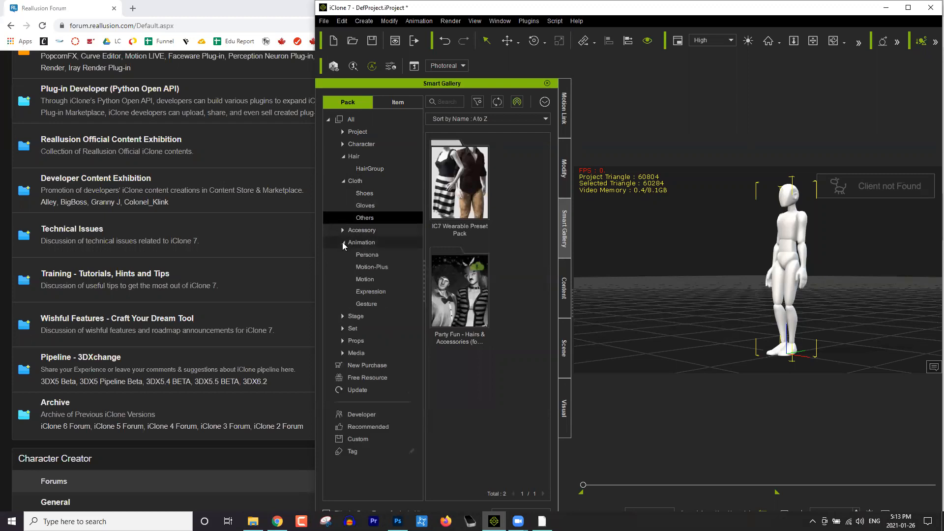
{"action": "left_click", "coordinate": [378, 268]}
{"action": "left_click", "coordinate": [379, 255]}
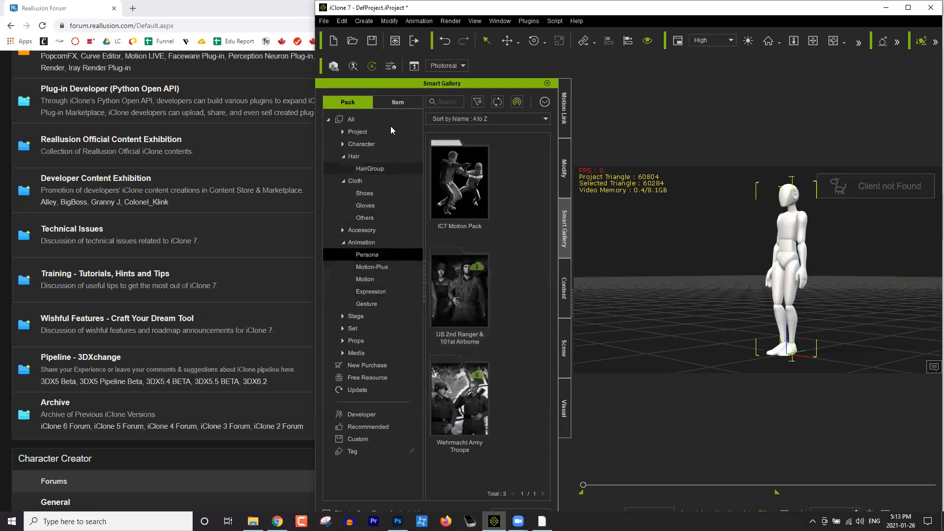
Switch the Smart Gallery from packs to individual items and browse the Motion items under Animation
{"action": "left_click", "coordinate": [394, 106]}
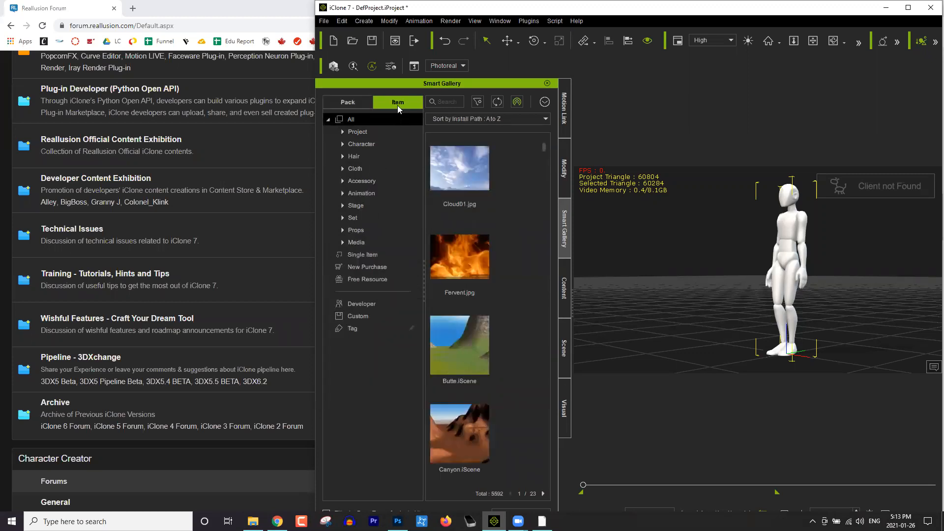
{"action": "left_click", "coordinate": [343, 193]}
{"action": "left_click", "coordinate": [370, 204]}
{"action": "left_click", "coordinate": [376, 229]}
{"action": "left_click_drag", "start_coordinate": [544, 151], "coordinate": [546, 233]}
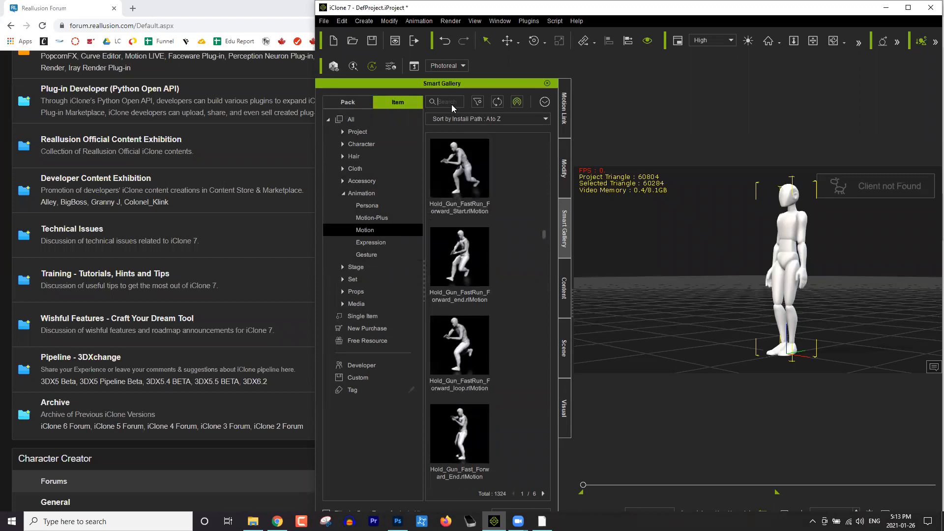
Search the Smart Gallery's motion items for "stan" and look through the matching motions
{"action": "type", "text": "n"}
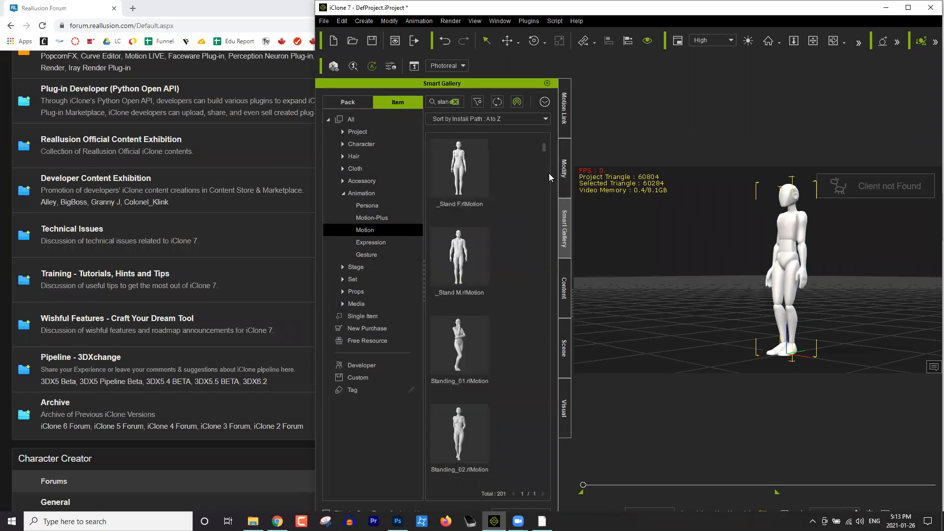
{"action": "scroll", "coordinate": [550, 183], "scroll_direction": "down", "scroll_amount": 10}
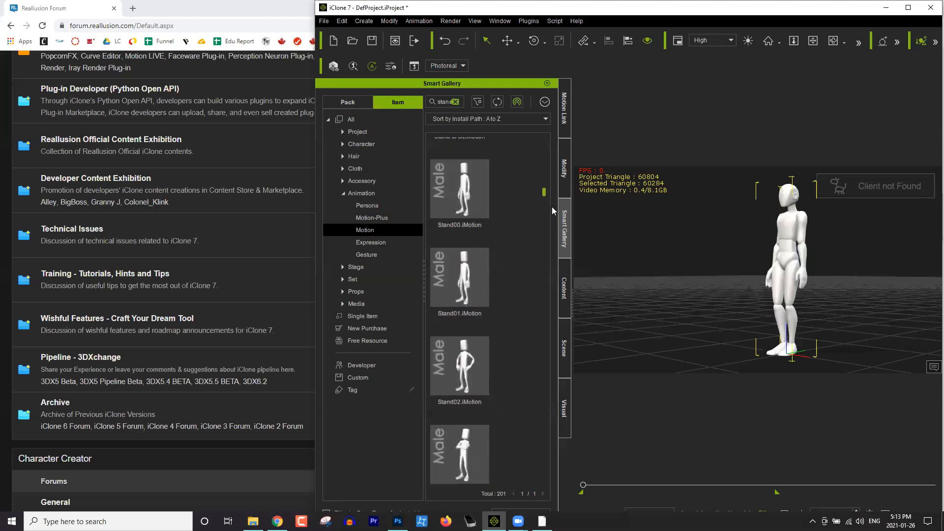
{"action": "scroll", "coordinate": [552, 206], "scroll_direction": "down", "scroll_amount": 10}
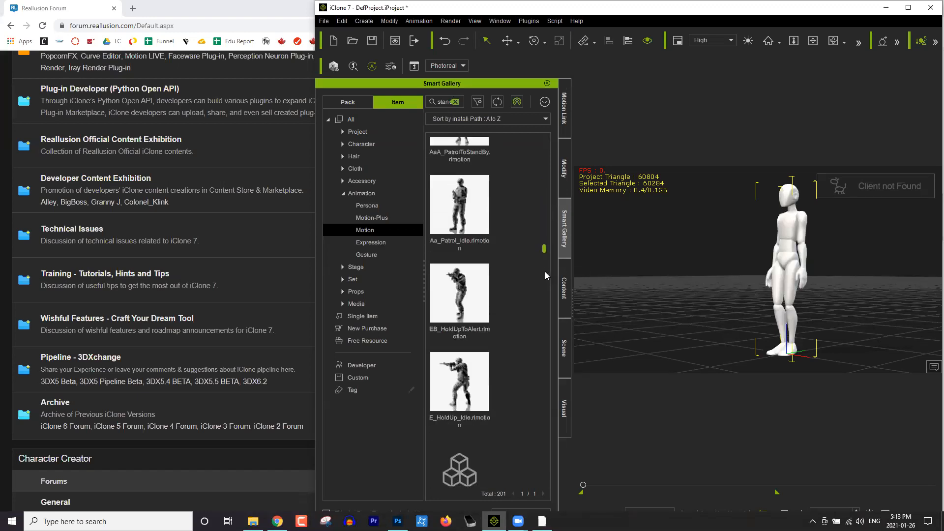
{"action": "scroll", "coordinate": [545, 273], "scroll_direction": "down", "scroll_amount": 10}
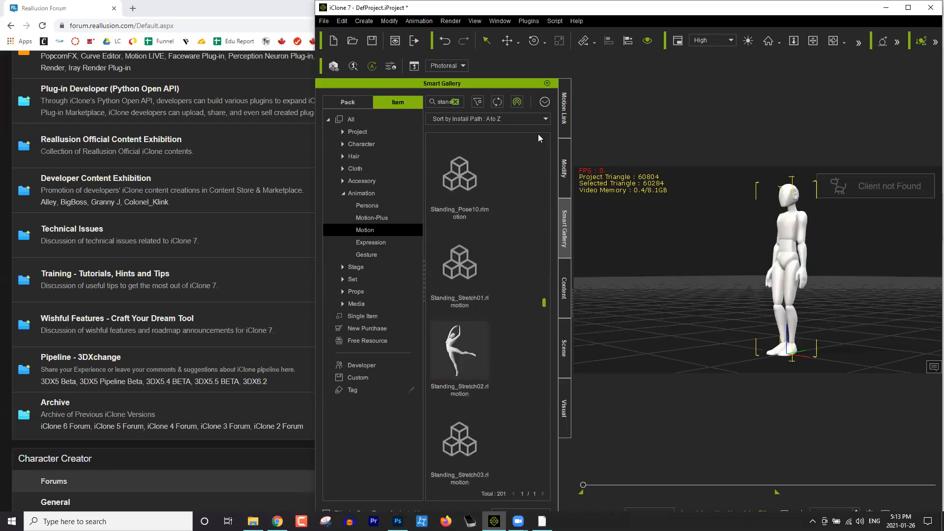
Replace the motion search with "idle" and look over the matching motions
{"action": "left_click", "coordinate": [453, 103]}
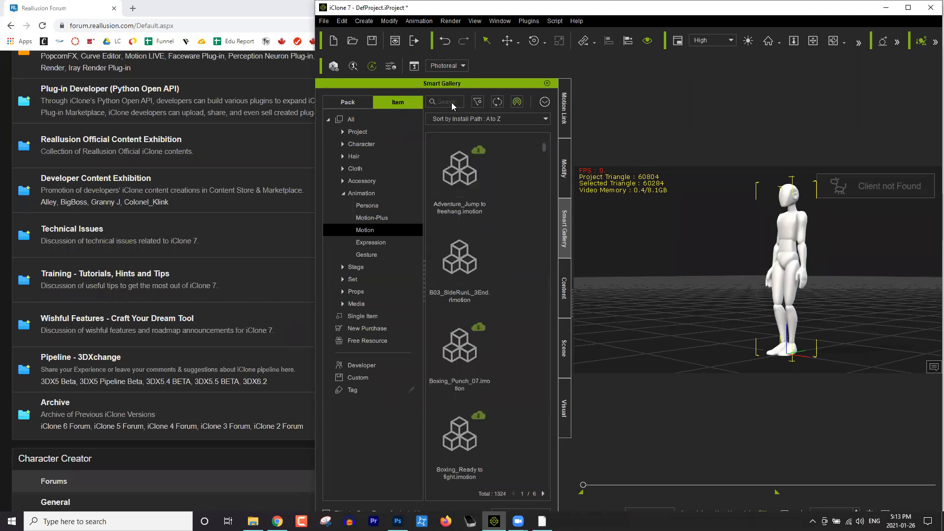
{"action": "type", "text": "idle"}
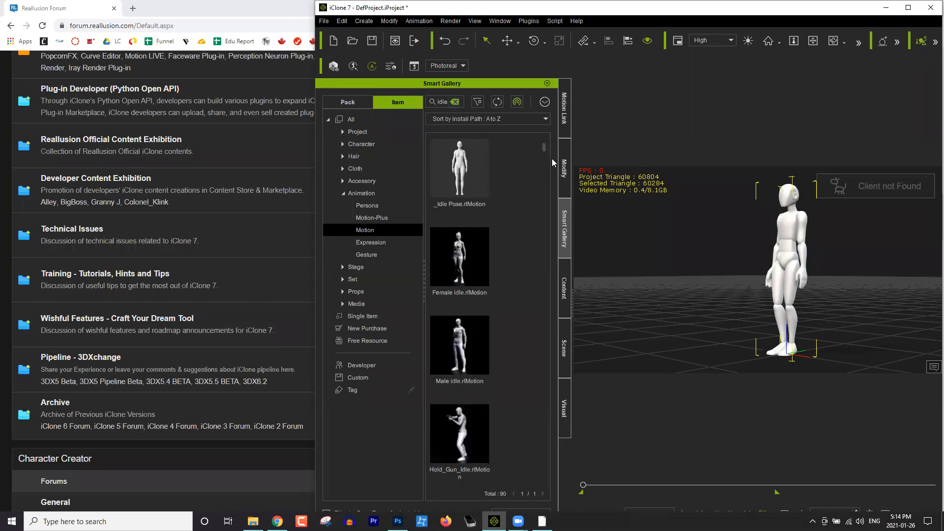
{"action": "mouse_move", "coordinate": [545, 148]}
{"action": "left_mouse_down"}
{"action": "mouse_move", "coordinate": [551, 370]}
{"action": "mouse_move", "coordinate": [544, 145]}
{"action": "left_mouse_up"}
Clear the idle search and view the New Purchase and Single Item lists in the Smart Gallery
{"action": "left_click", "coordinate": [455, 102]}
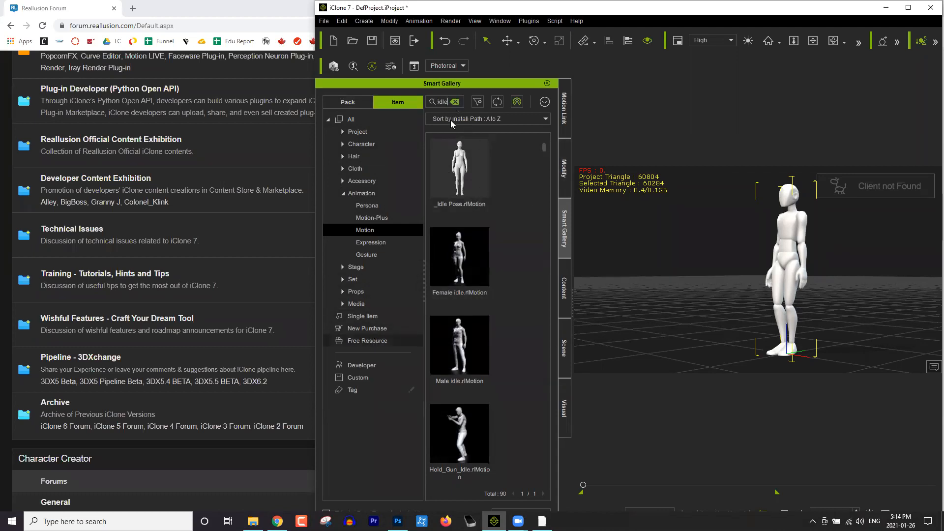
{"action": "left_click", "coordinate": [372, 327]}
{"action": "left_click", "coordinate": [367, 316]}
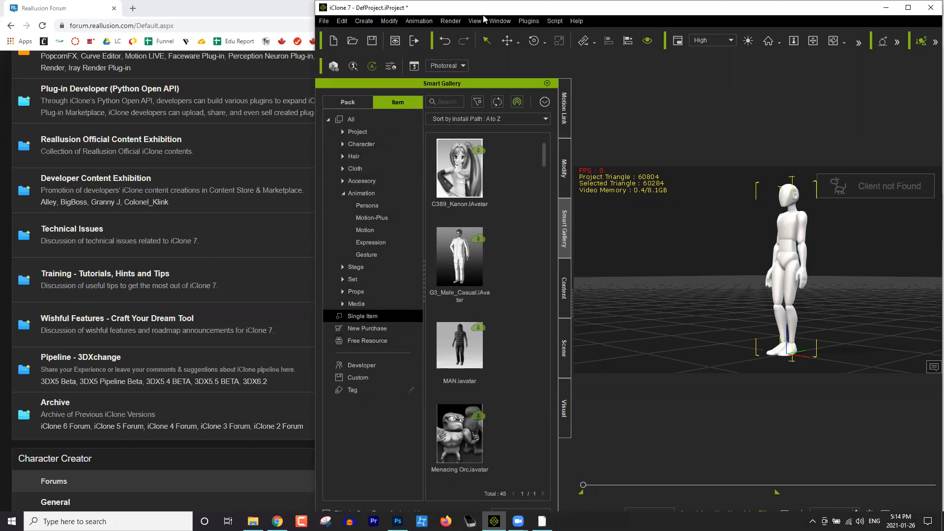
{"action": "left_click", "coordinate": [257, 12]}
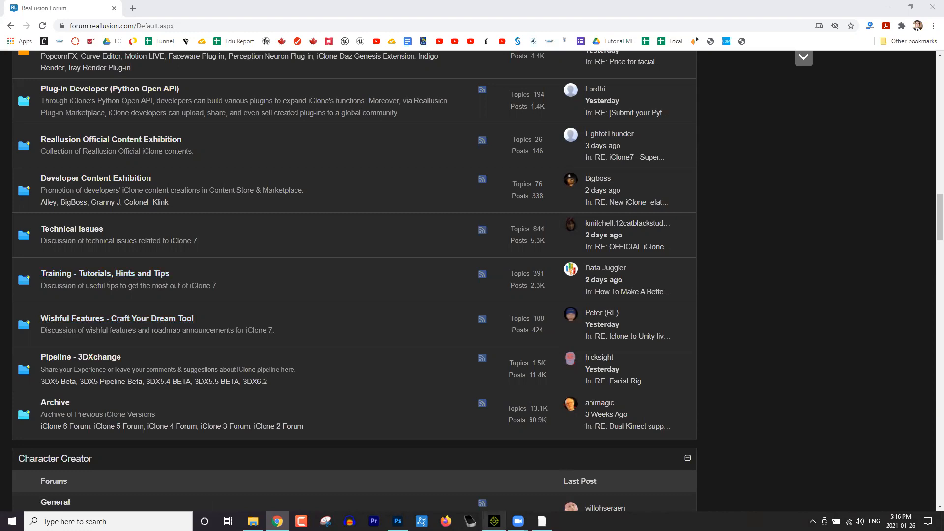
{"action": "left_click", "coordinate": [494, 521]}
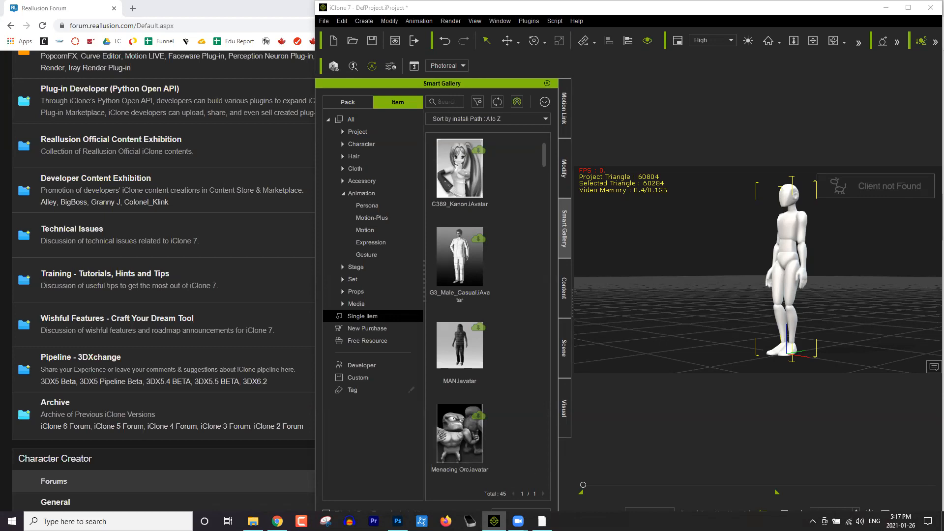
Switch to Photoshop and enable All Layers for the Paint Bucket tool
{"action": "left_click", "coordinate": [397, 521]}
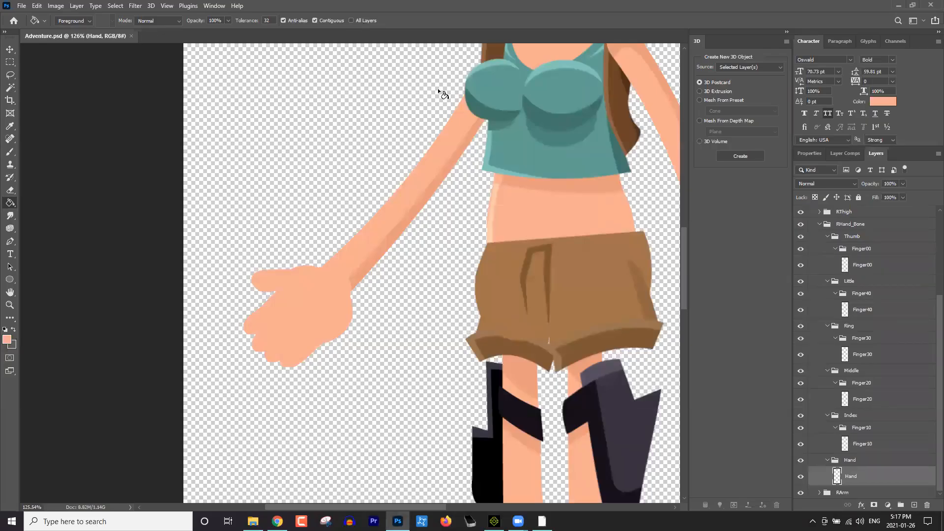
{"action": "left_click", "coordinate": [351, 20]}
Switch to Cartoon Animator 4 and look over the custom characters in the Content Manager
{"action": "left_click", "coordinate": [541, 522]}
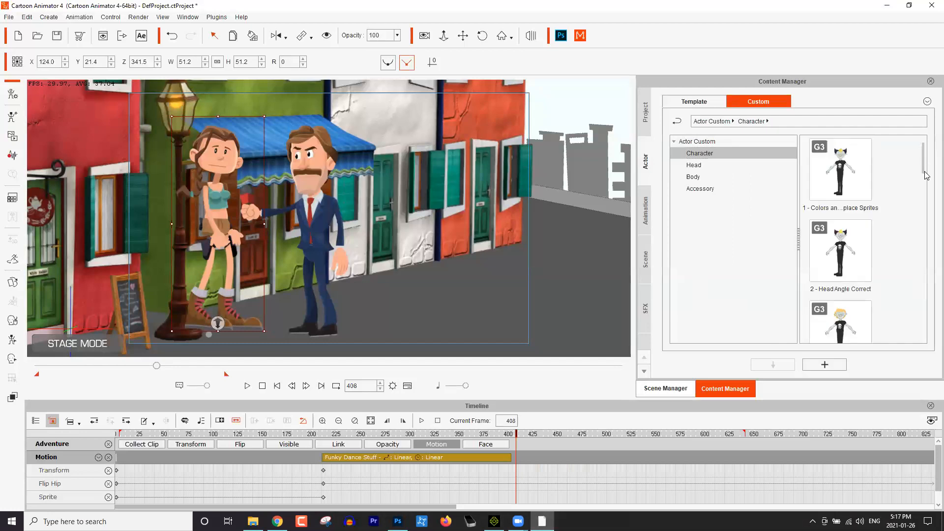
{"action": "left_click_drag", "start_coordinate": [926, 175], "coordinate": [908, 155]}
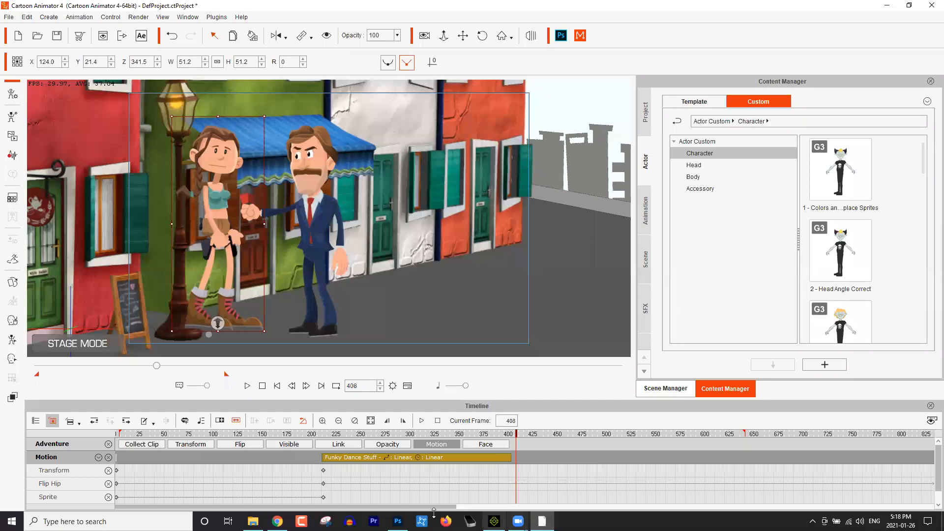
{"action": "mouse_move", "coordinate": [518, 521]}
{"action": "left_click", "coordinate": [537, 478]}
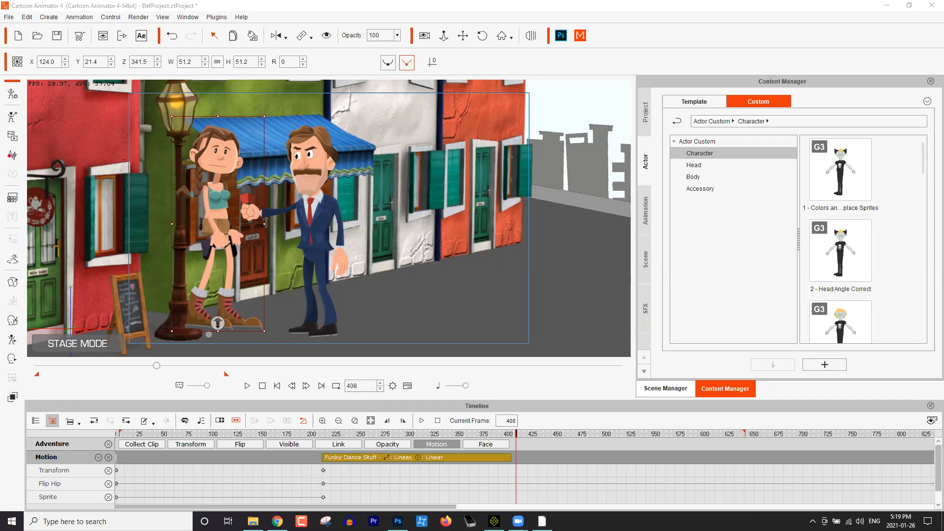
Switch to the Reallusion forum in Chrome and look over the boards in its iClone section
{"action": "mouse_move", "coordinate": [277, 521]}
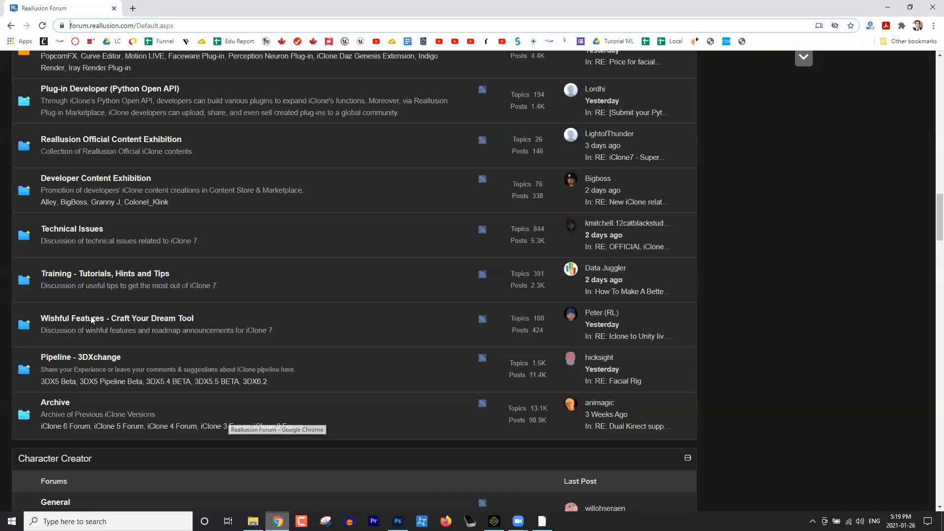
{"action": "scroll", "coordinate": [91, 319], "scroll_direction": "up", "scroll_amount": 5}
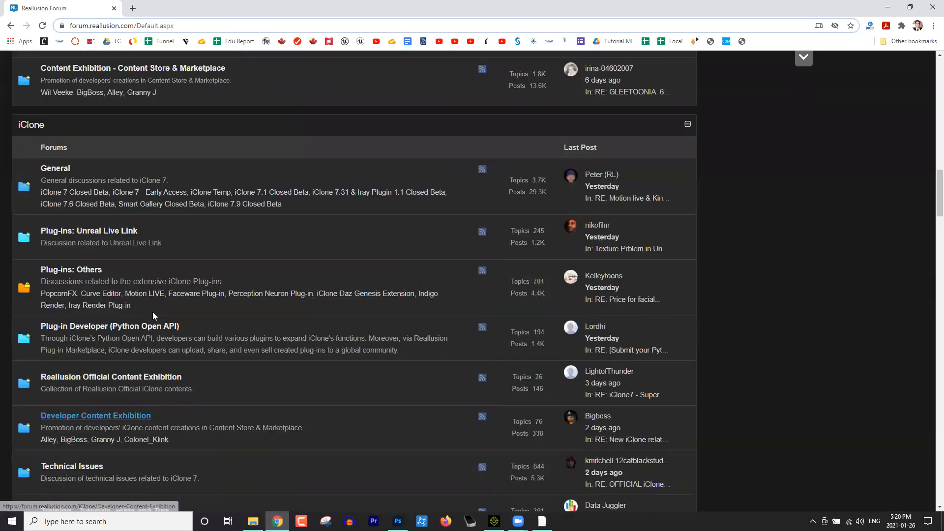
{"action": "scroll", "coordinate": [130, 325], "scroll_direction": "down", "scroll_amount": 4}
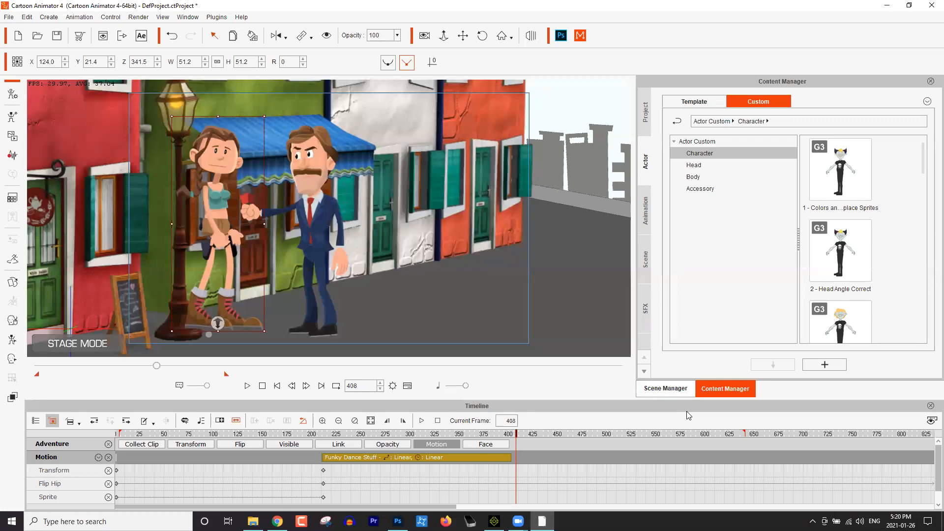
Switch back to Cartoon Animator 4 and show the Scene Manager with the project's actors and props
{"action": "left_click", "coordinate": [670, 388]}
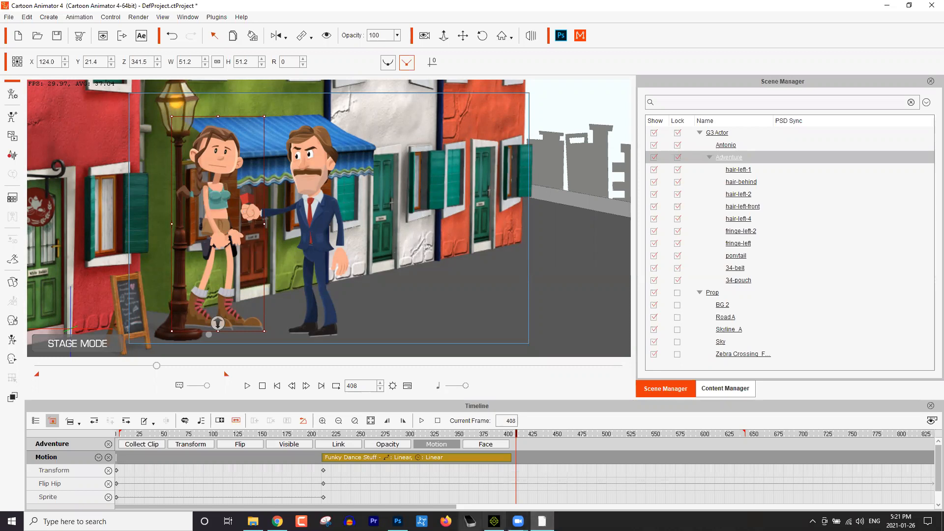
Switch to Adventure.psd in Photoshop, collapse the RHand_Bone group and delete the LArm group
{"action": "left_click", "coordinate": [398, 521]}
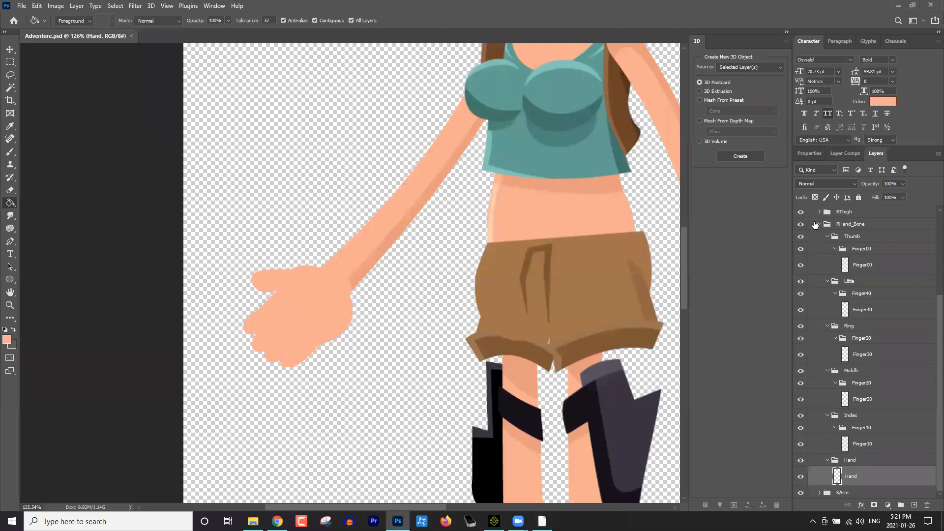
{"action": "left_click", "coordinate": [818, 224]}
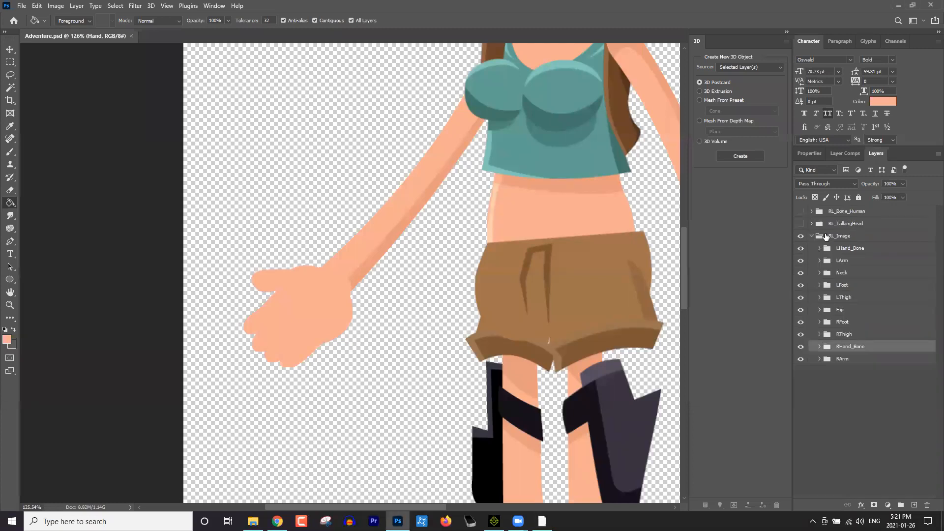
{"action": "left_click", "coordinate": [847, 264]}
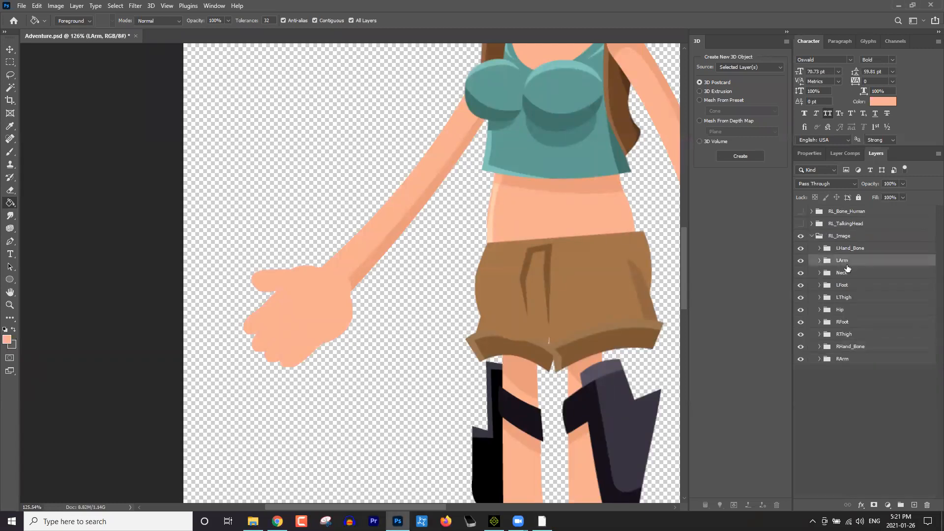
{"action": "key", "text": "Delete"}
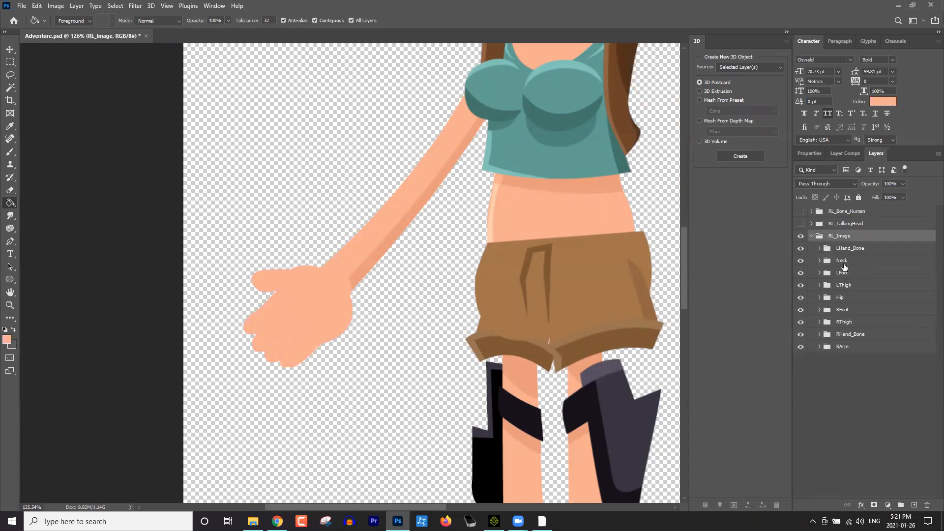
Delete the Neck, LFoot, LThigh, Hip, RFoot, RThigh and RArm groups from RL_Image, keeping only the two hand groups
{"action": "left_click", "coordinate": [843, 262]}
{"action": "key", "text": "Delete"}
{"action": "left_click", "coordinate": [844, 262]}
{"action": "key", "text": "Delete"}
{"action": "left_click", "coordinate": [845, 263]}
{"action": "key", "text": "Delete"}
{"action": "left_click", "coordinate": [845, 263]}
{"action": "key", "text": "Delete"}
{"action": "left_click", "coordinate": [845, 263]}
{"action": "key", "text": "Delete"}
{"action": "left_click", "coordinate": [845, 262]}
{"action": "key", "text": "Delete"}
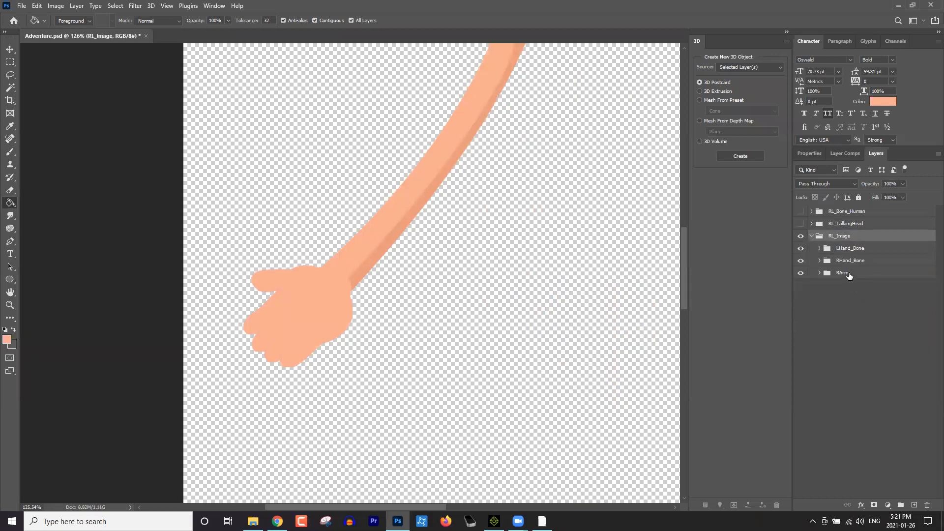
{"action": "left_click", "coordinate": [848, 273]}
{"action": "key", "text": "Delete"}
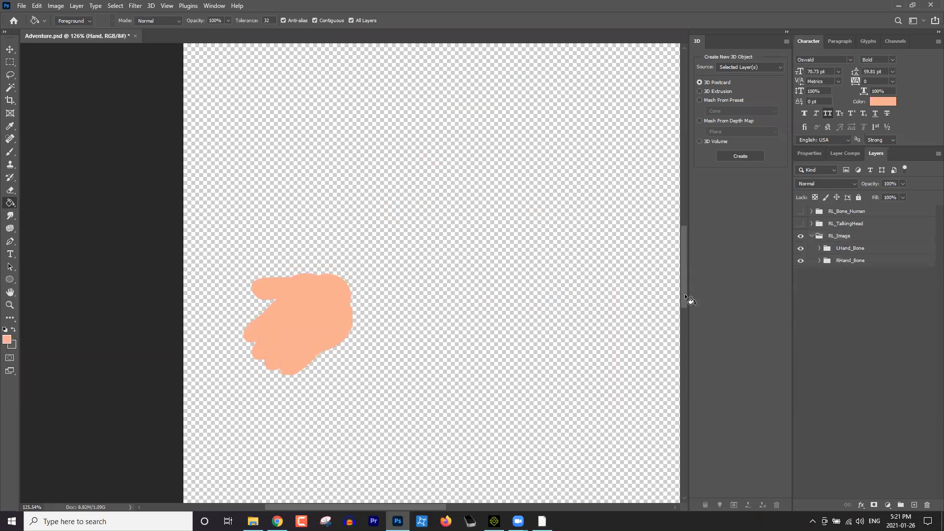
{"action": "left_click_drag", "start_coordinate": [608, 261], "coordinate": [486, 298]}
{"action": "scroll", "coordinate": [610, 303], "scroll_direction": "down", "scroll_amount": 7}
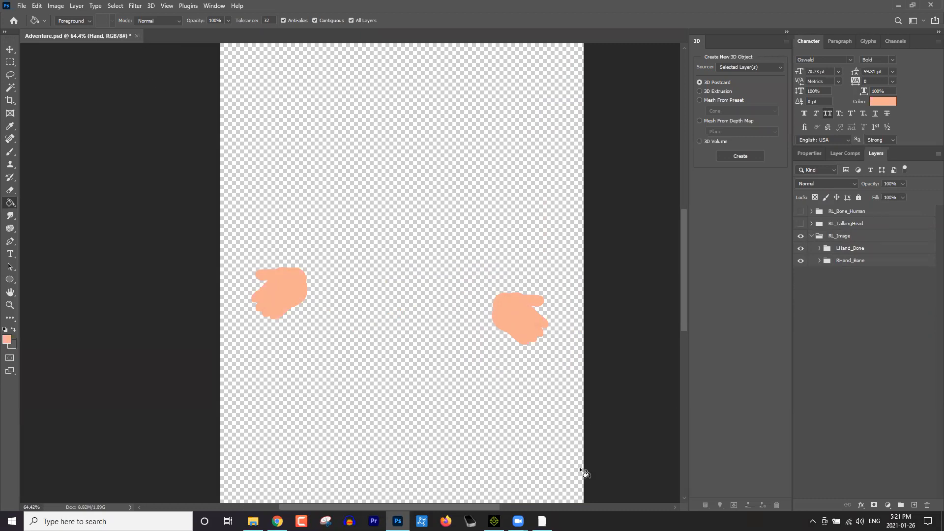
Switch to Cartoon Animator 4 and close the Sprite Editor
{"action": "mouse_move", "coordinate": [542, 521]}
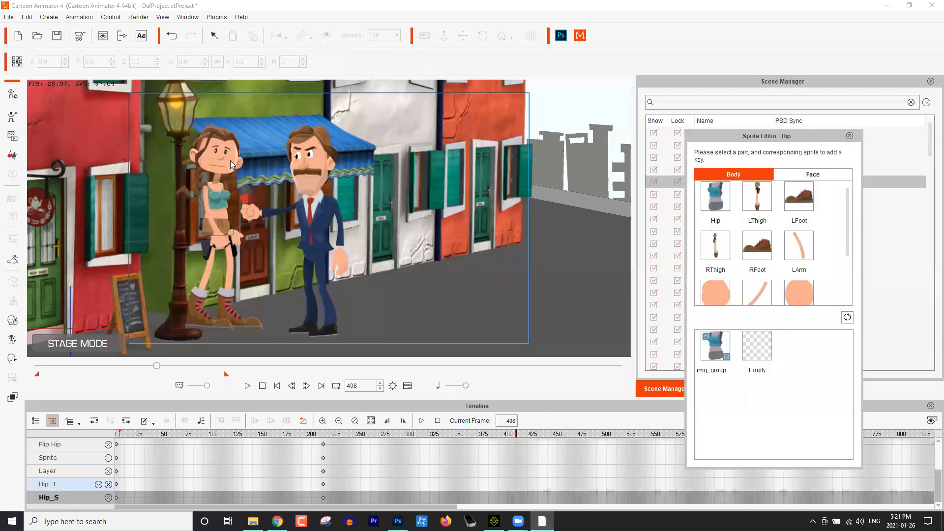
{"action": "left_click", "coordinate": [299, 213]}
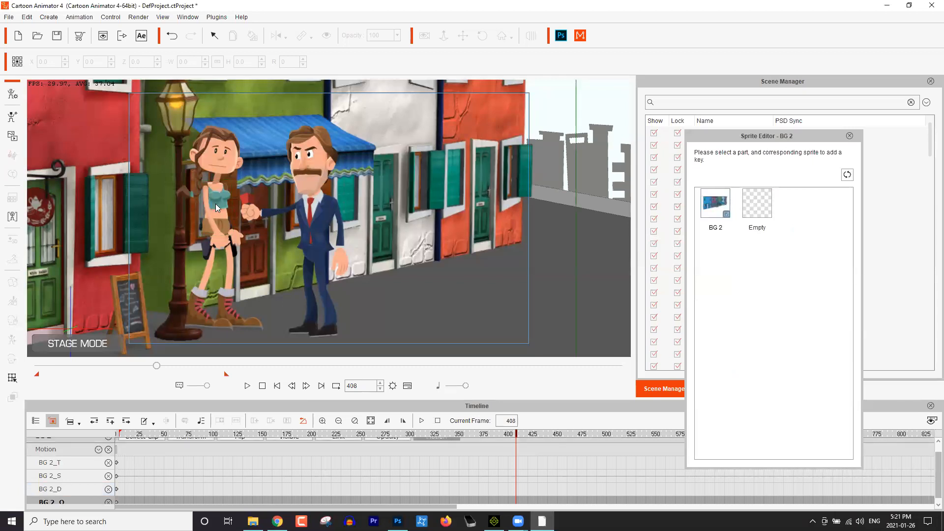
{"action": "left_click", "coordinate": [850, 137]}
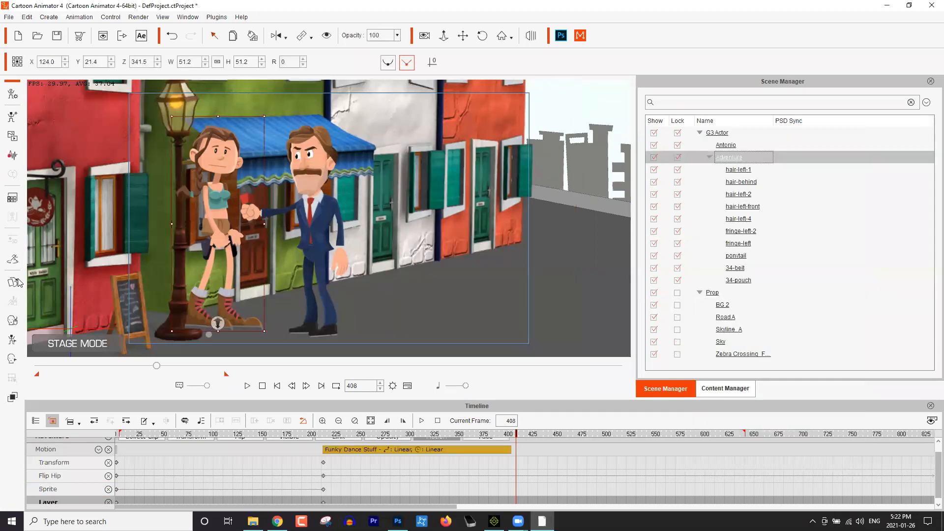
Open the Adventure actor's Sprite Editor, change the Hip sprite to Empty and back to its img_group sprite, and close the editor
{"action": "left_click", "coordinate": [13, 282]}
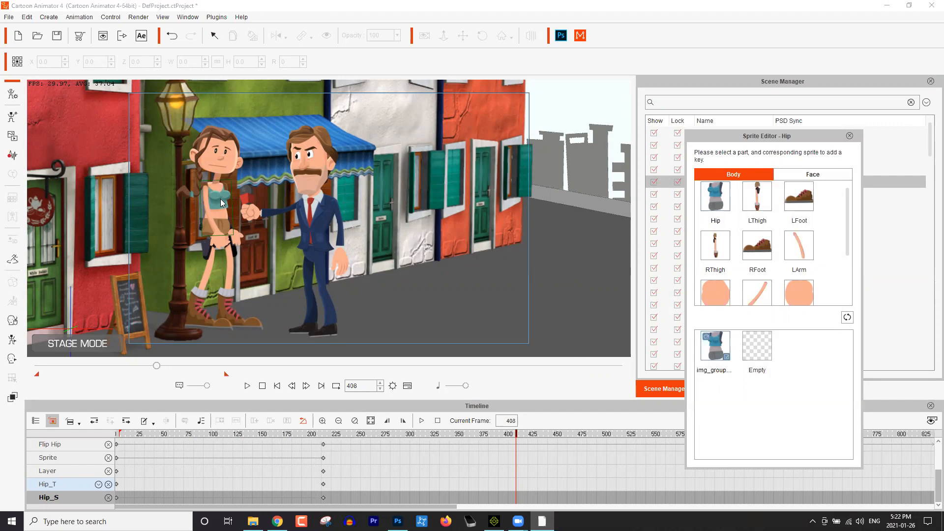
{"action": "left_click", "coordinate": [754, 350]}
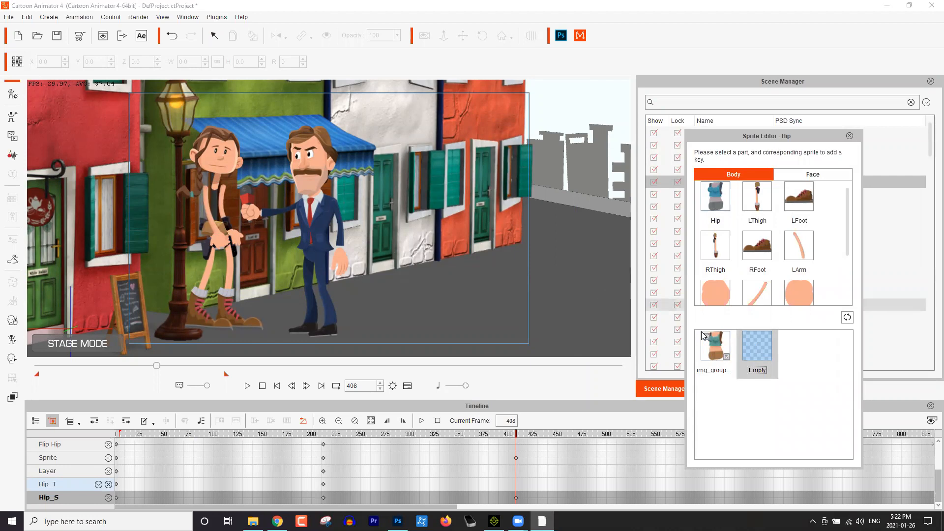
{"action": "left_click", "coordinate": [714, 345]}
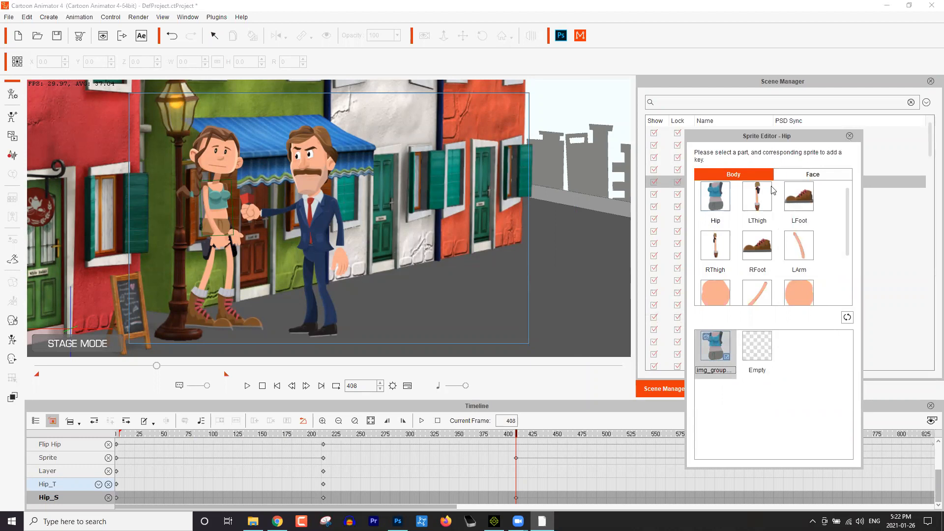
{"action": "left_click", "coordinate": [850, 135]}
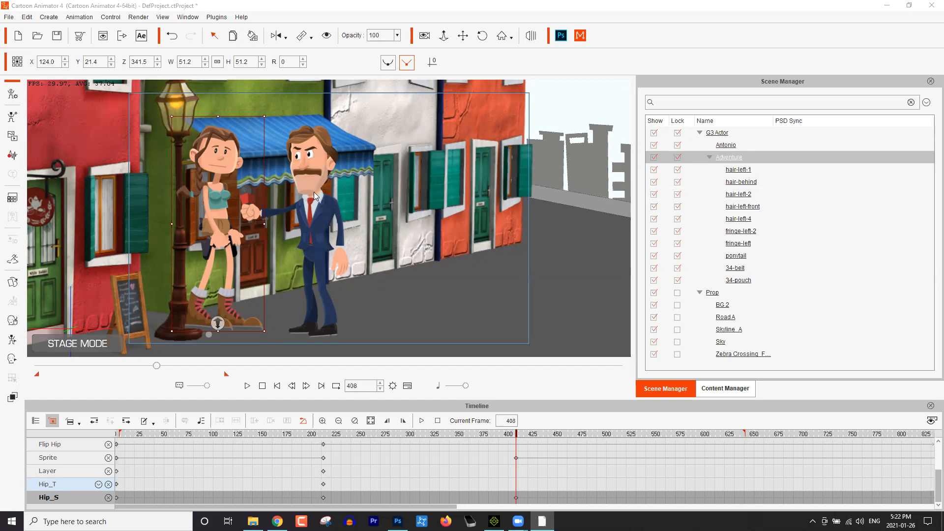
Select the Antonio actor on the stage and open him in the Character Composer despite his existing motion
{"action": "left_click", "coordinate": [315, 179]}
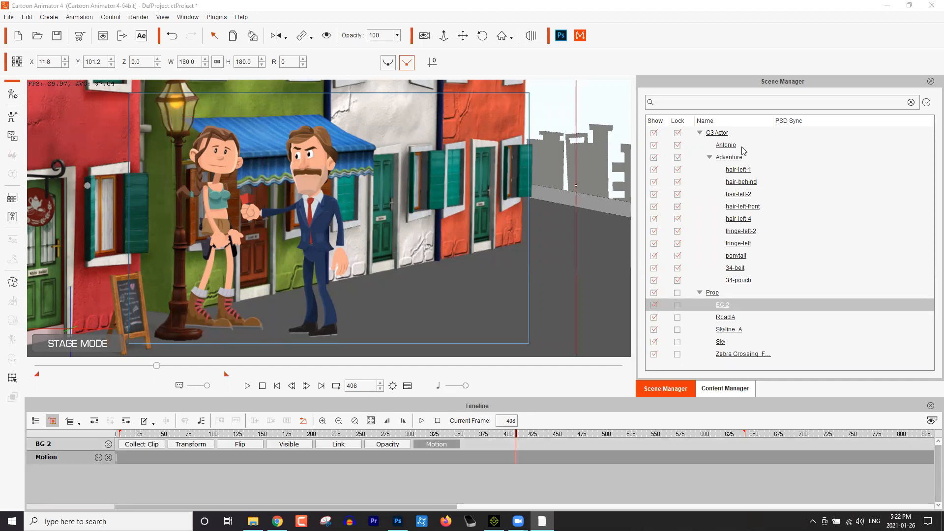
{"action": "left_click", "coordinate": [353, 238]}
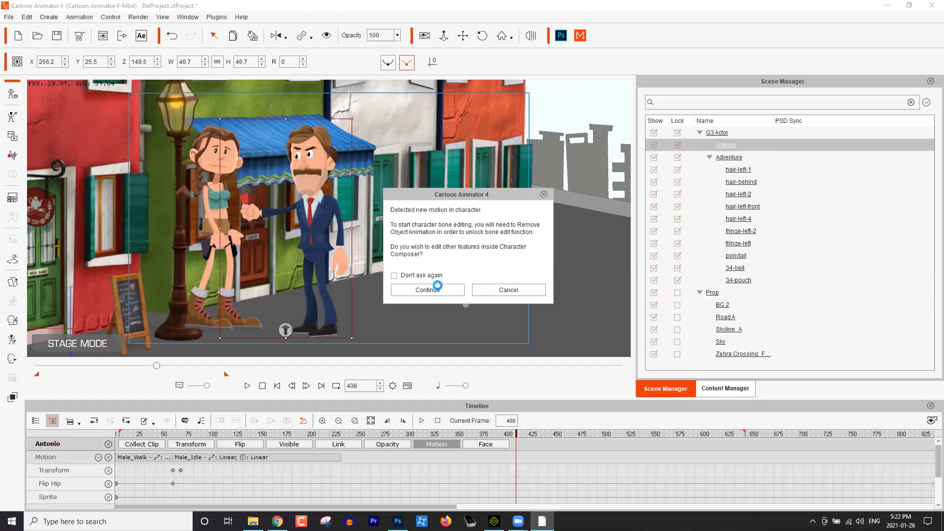
{"action": "left_click", "coordinate": [426, 289]}
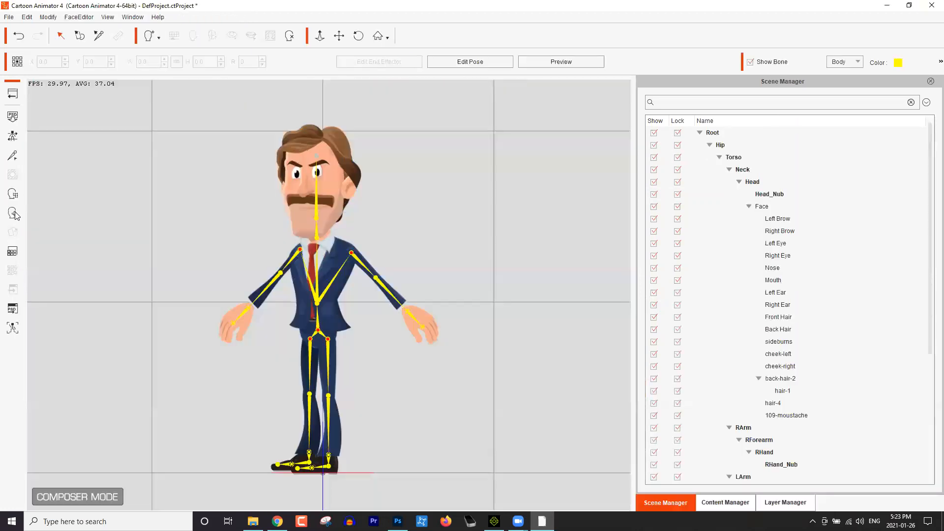
Preview Antonio's head turning in the 360 Head Creator, close it and return to the stage
{"action": "left_click", "coordinate": [15, 213]}
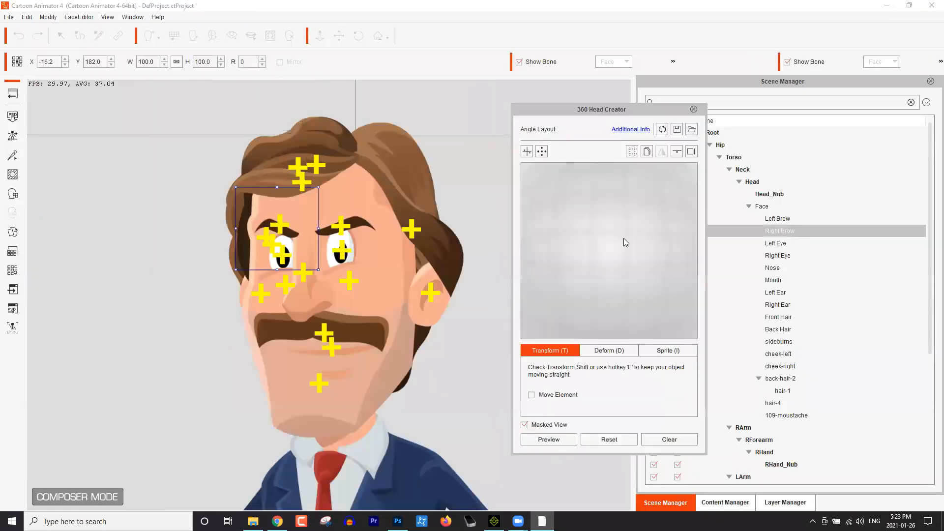
{"action": "key", "text": "space"}
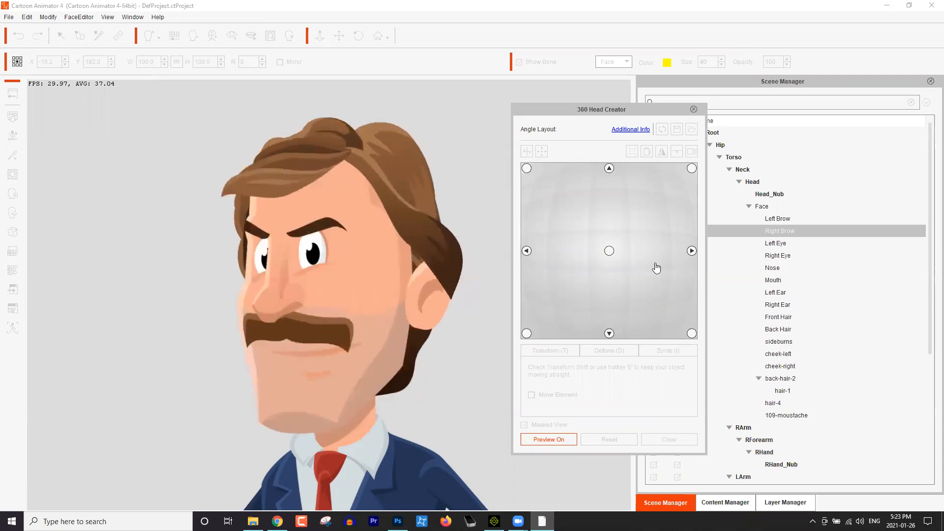
{"action": "left_click", "coordinate": [694, 110]}
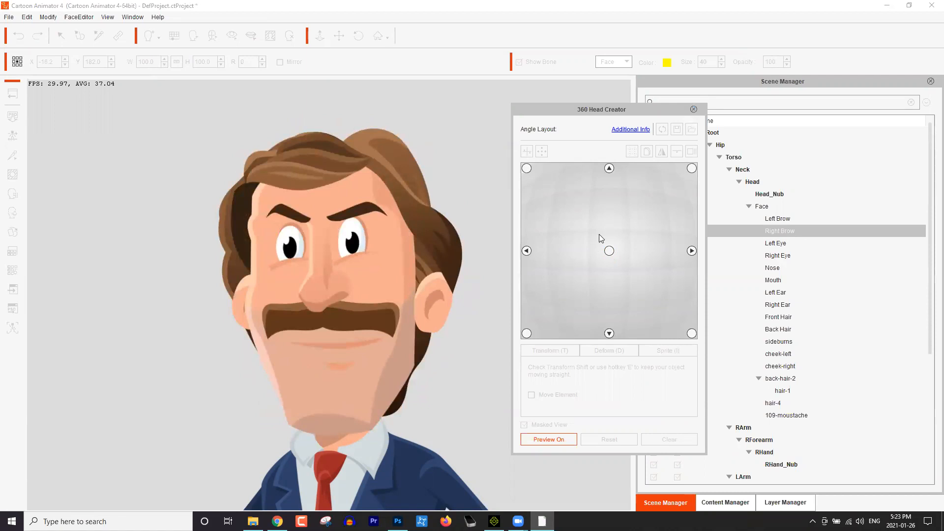
{"action": "left_click", "coordinate": [14, 93]}
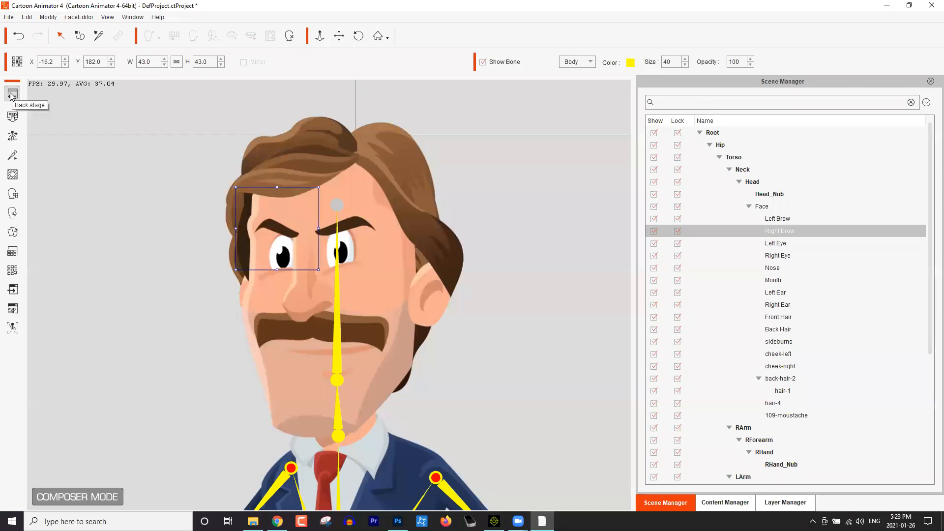
{"action": "left_click", "coordinate": [10, 95]}
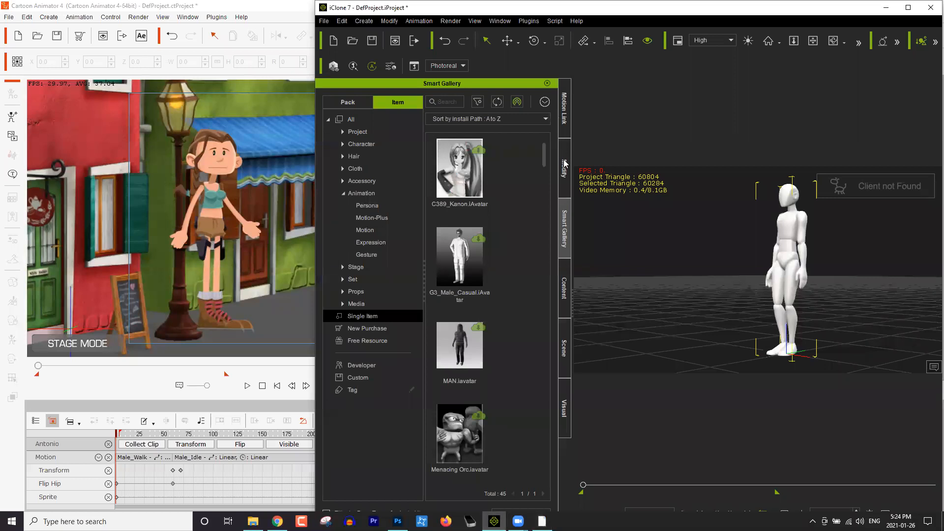
Switch to iClone 7 and browse the Props and Stage categories of the Smart Gallery
{"action": "left_click", "coordinate": [344, 192]}
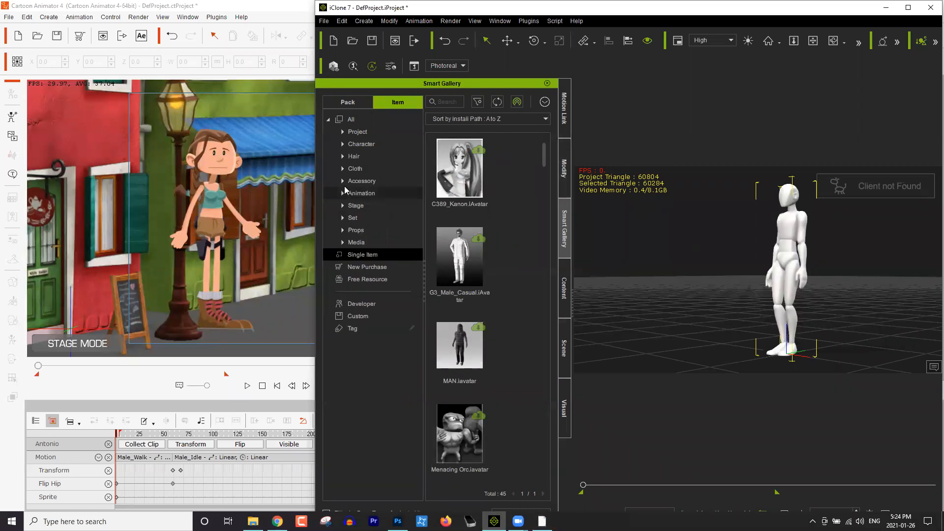
{"action": "left_click", "coordinate": [343, 230]}
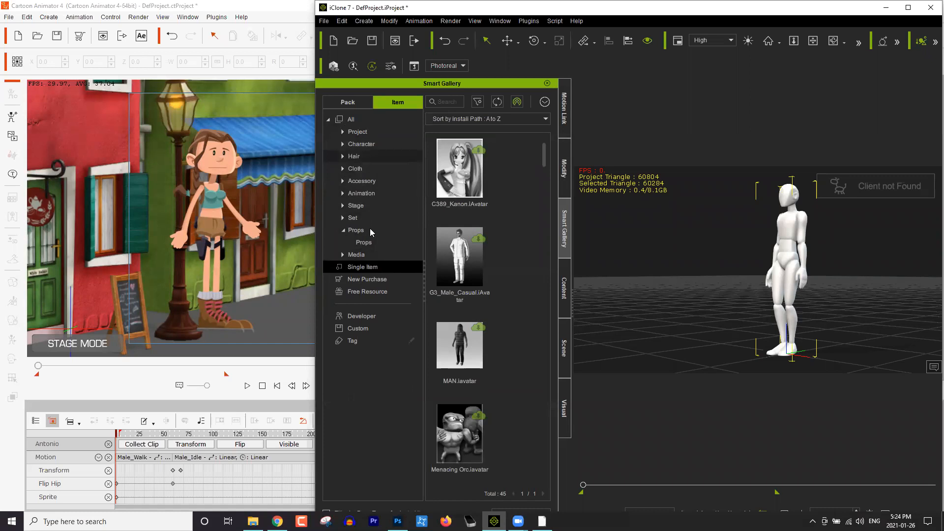
{"action": "left_click", "coordinate": [346, 230]}
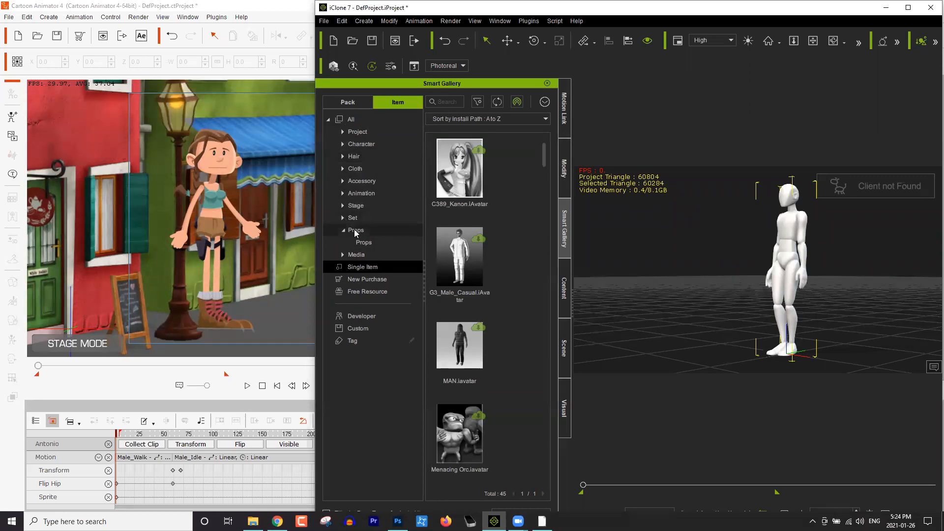
{"action": "left_click", "coordinate": [366, 242]}
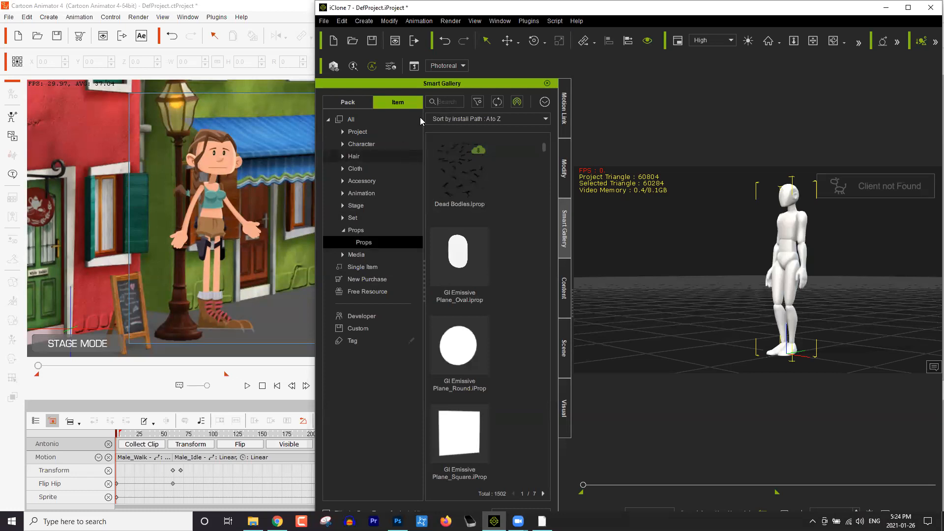
{"action": "left_click", "coordinate": [350, 205]}
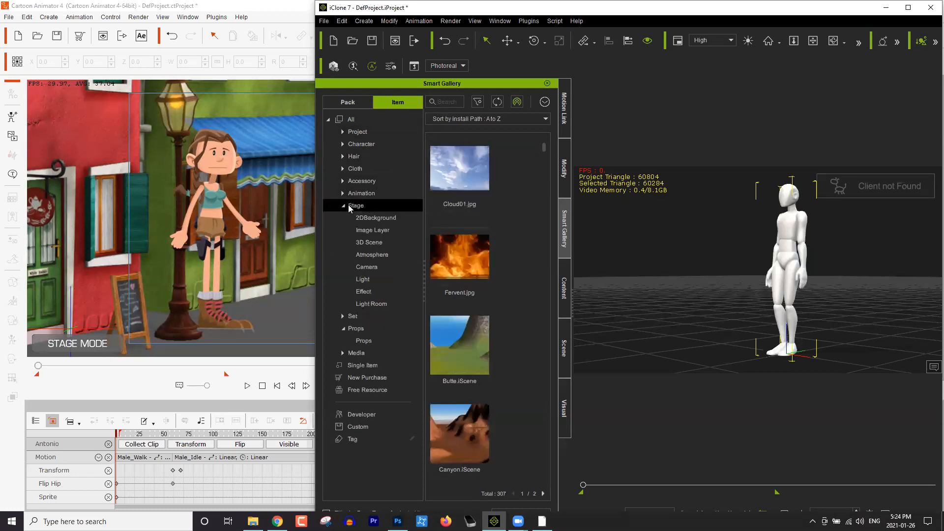
Add the Scope image layer from the Stage category to the scene and delete the white mannequin
{"action": "left_click", "coordinate": [372, 232]}
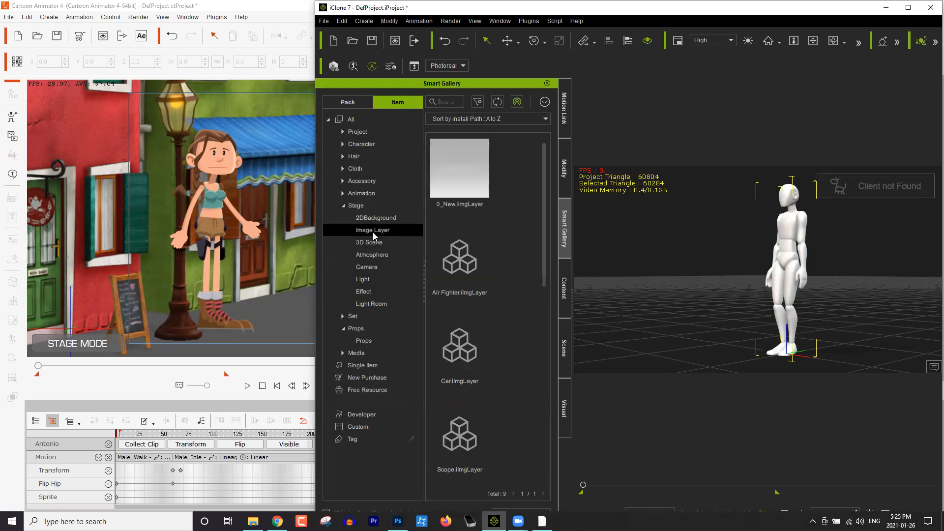
{"action": "left_click_drag", "start_coordinate": [541, 219], "coordinate": [531, 305]}
{"action": "double_click", "coordinate": [466, 244]}
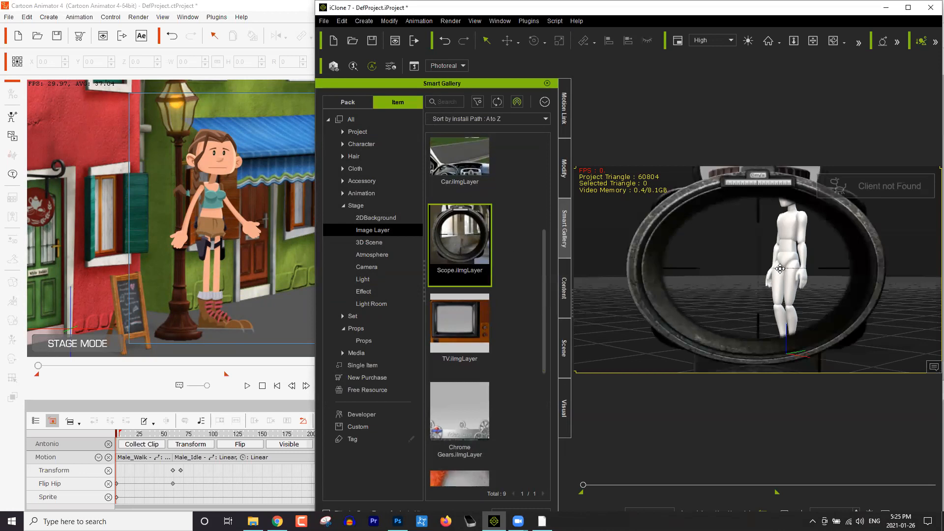
{"action": "left_click", "coordinate": [791, 242]}
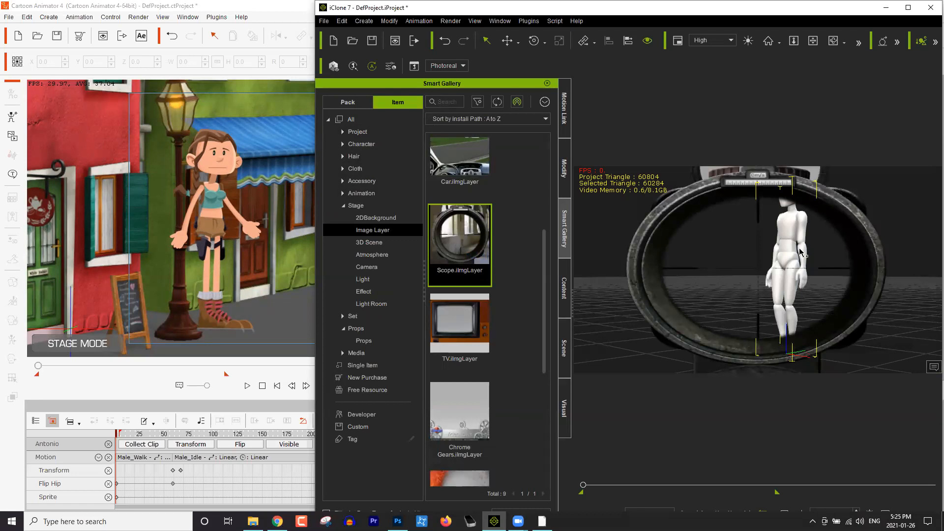
{"action": "key", "text": "Delete"}
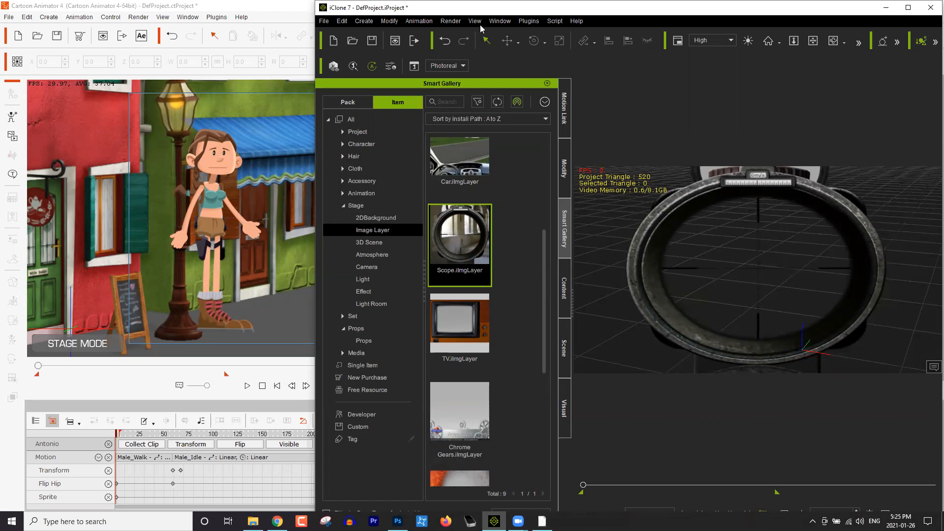
Render the current frame as a 1920 x 1080 PNG image named sniper and close its preview
{"action": "left_click", "coordinate": [450, 20]}
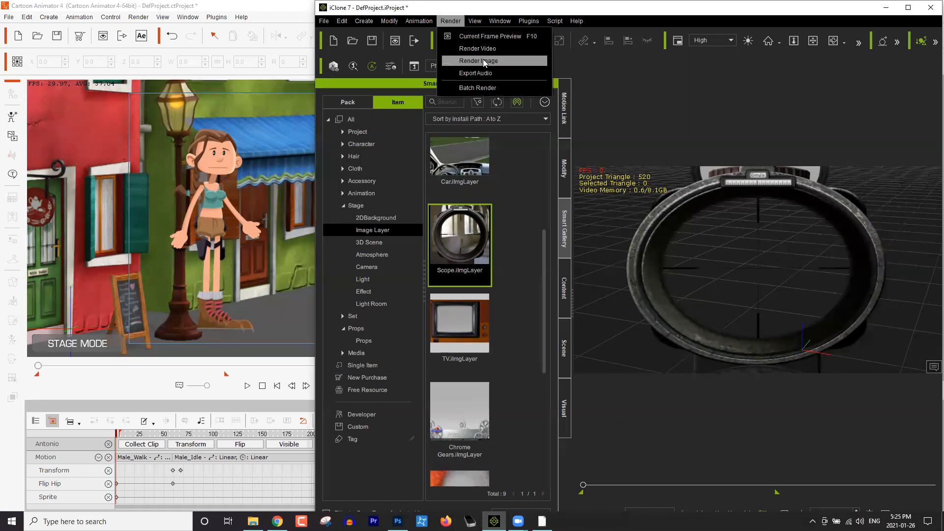
{"action": "left_click", "coordinate": [518, 91]}
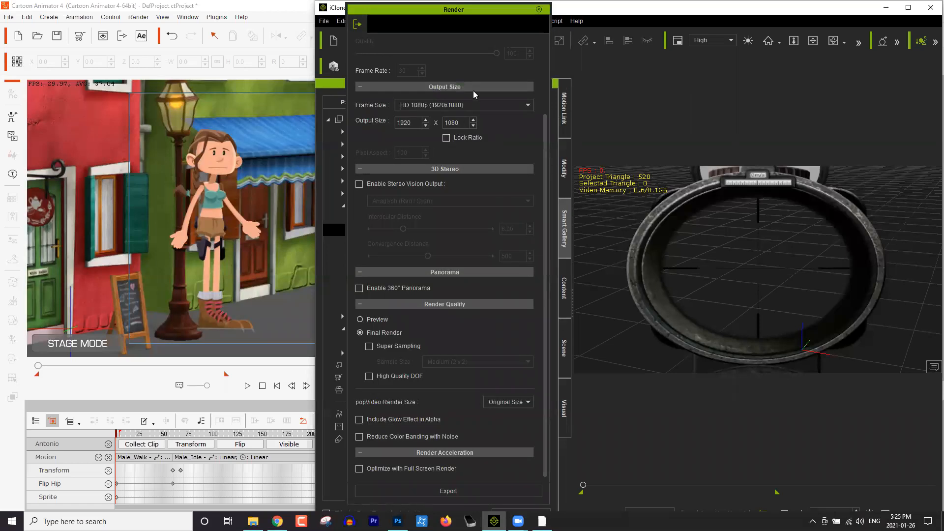
{"action": "scroll", "coordinate": [478, 106], "scroll_direction": "up", "scroll_amount": 3}
{"action": "left_click", "coordinate": [462, 489]}
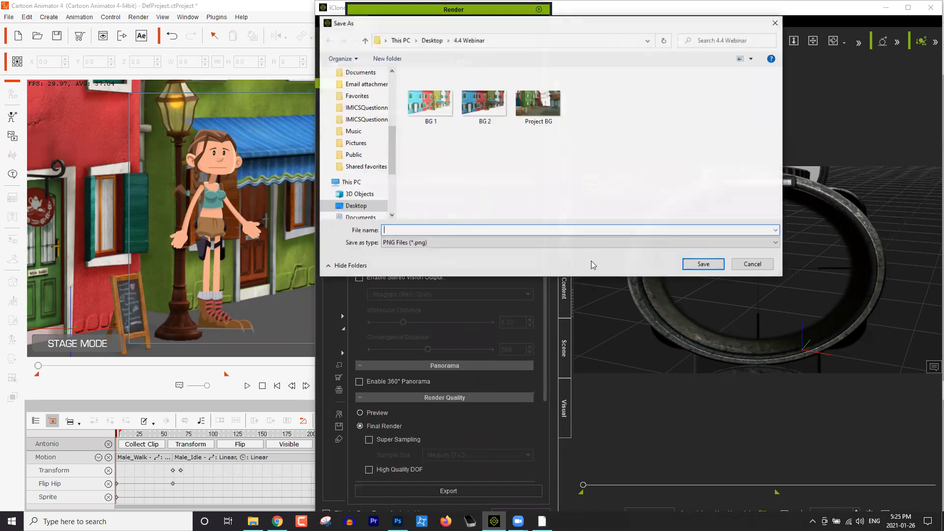
{"action": "type", "text": "sniper"}
{"action": "left_click", "coordinate": [697, 262]}
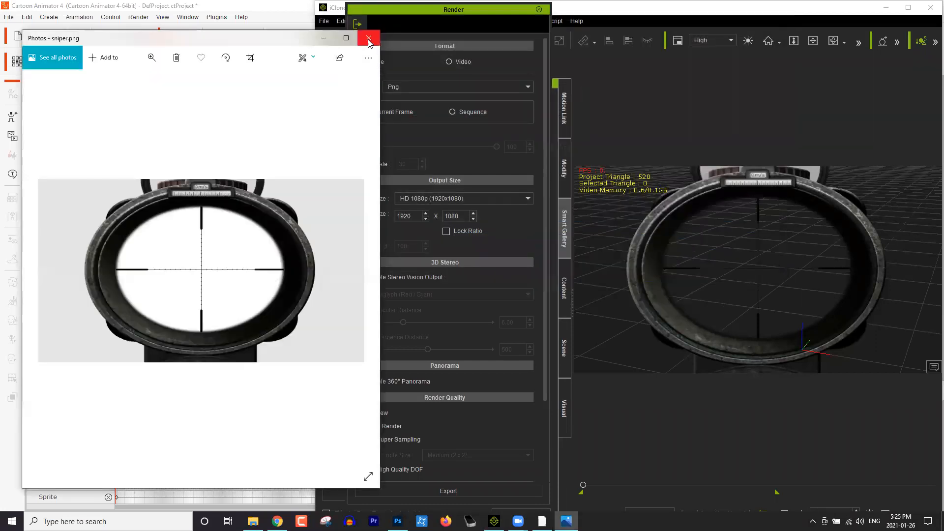
{"action": "left_click", "coordinate": [369, 38]}
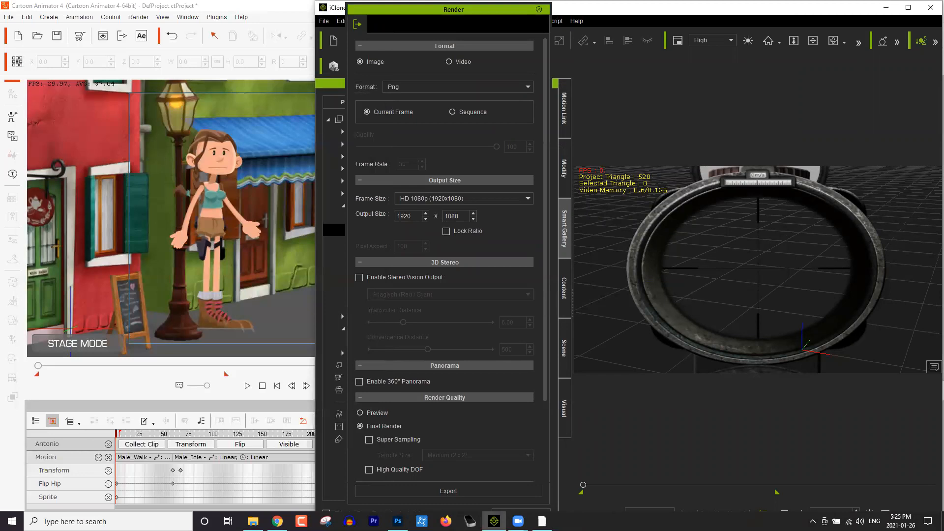
Import sniper.png into Cartoon Animator 4 as an image layer and sweep the view so the scope passes over both characters
{"action": "left_click", "coordinate": [542, 521]}
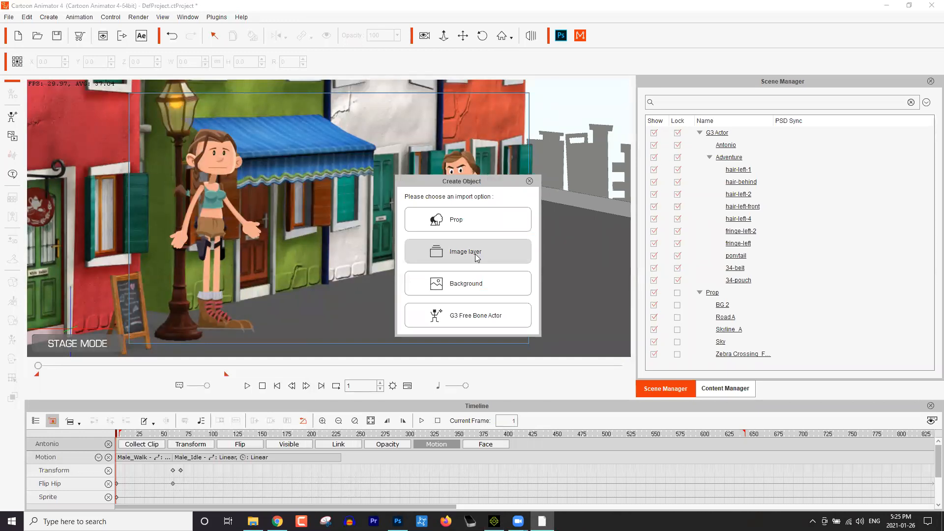
{"action": "left_click", "coordinate": [476, 257]}
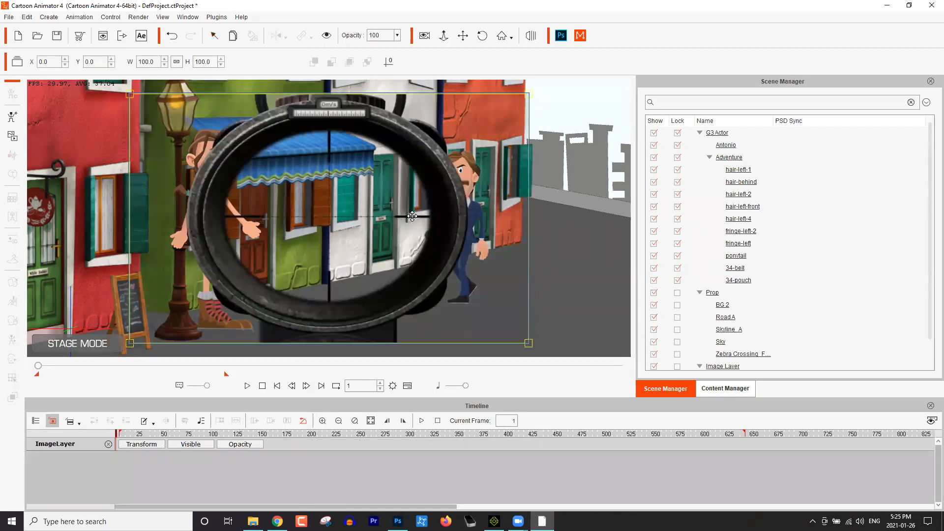
{"action": "left_click_drag", "start_coordinate": [435, 217], "coordinate": [396, 233]}
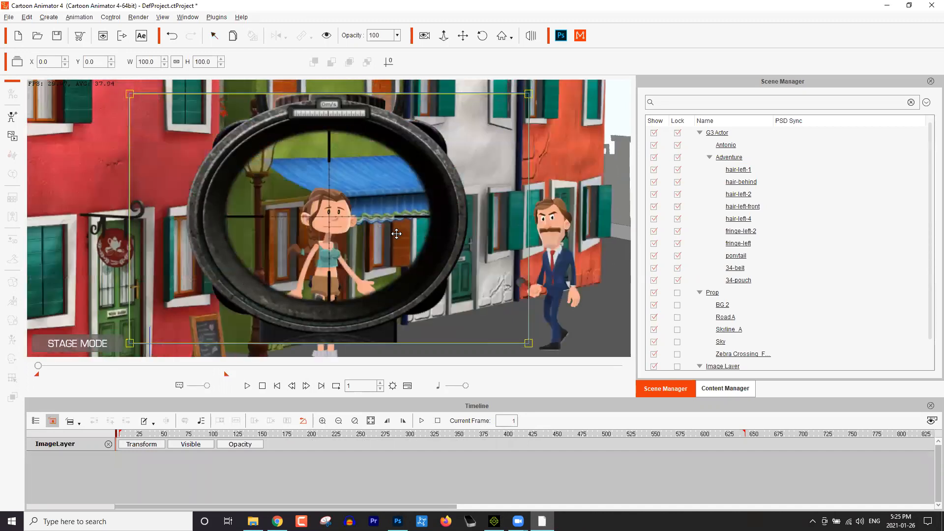
{"action": "left_click_drag", "start_coordinate": [167, 201], "coordinate": [178, 216]}
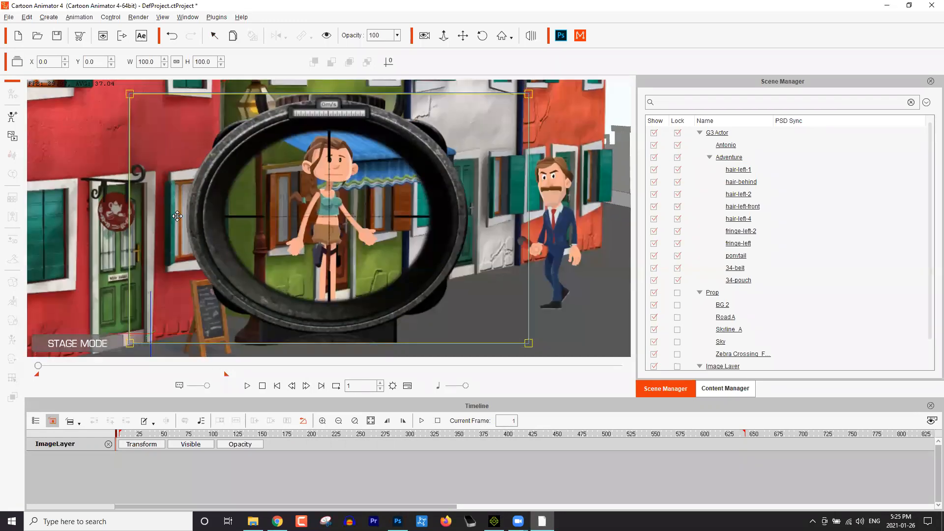
{"action": "left_click_drag", "start_coordinate": [421, 251], "coordinate": [336, 241]}
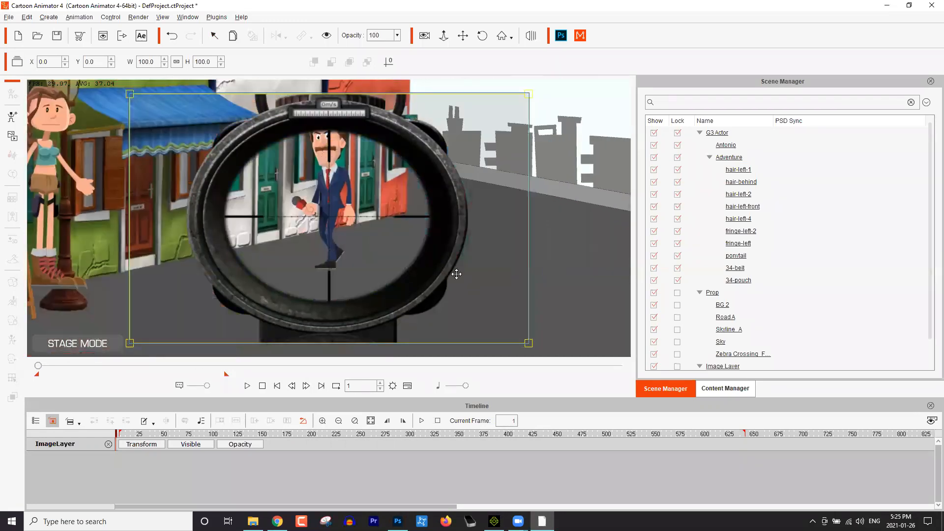
{"action": "left_click_drag", "start_coordinate": [187, 249], "coordinate": [435, 296]}
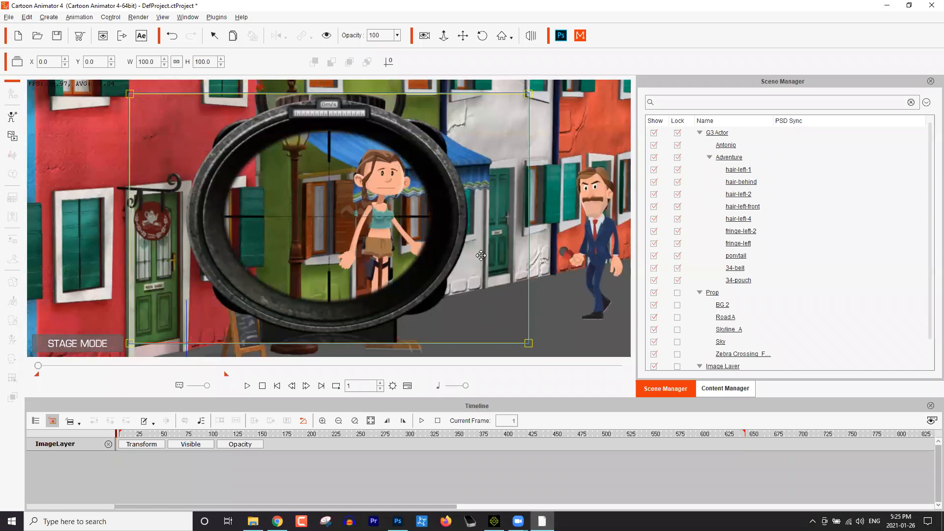
Pan the scope view across the two characters once more and delete the scope image layer from the scene
{"action": "left_click_drag", "start_coordinate": [481, 255], "coordinate": [298, 237]}
{"action": "left_click_drag", "start_coordinate": [417, 243], "coordinate": [366, 256]}
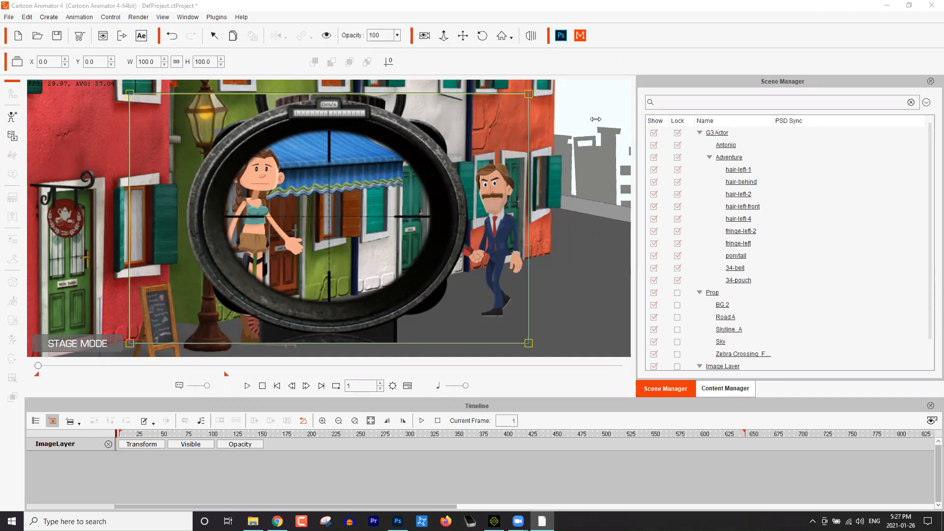
{"action": "scroll", "coordinate": [706, 322], "scroll_direction": "down", "scroll_amount": 1}
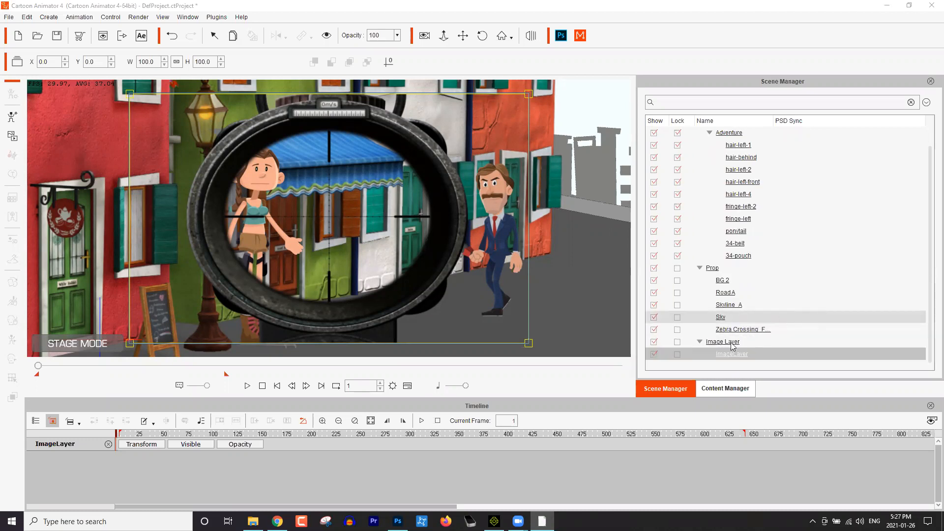
{"action": "left_click", "coordinate": [732, 355]}
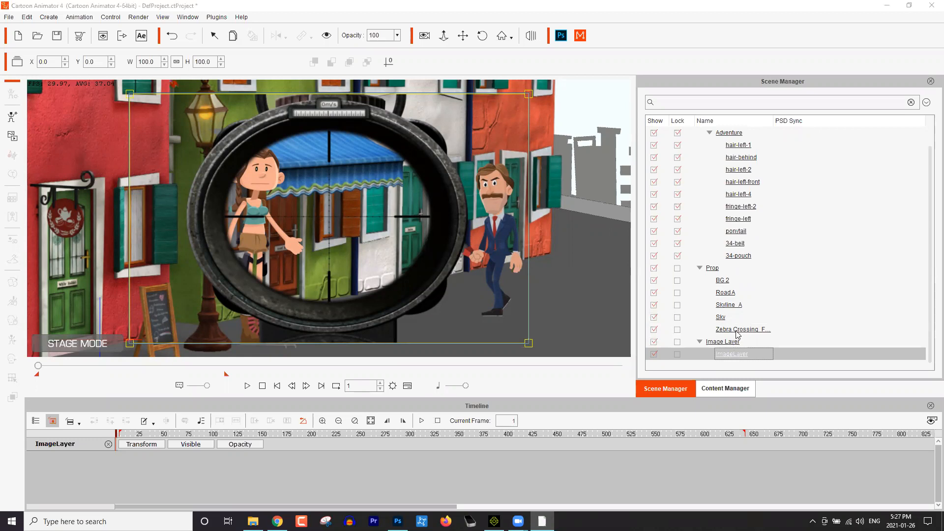
{"action": "key", "text": "Delete"}
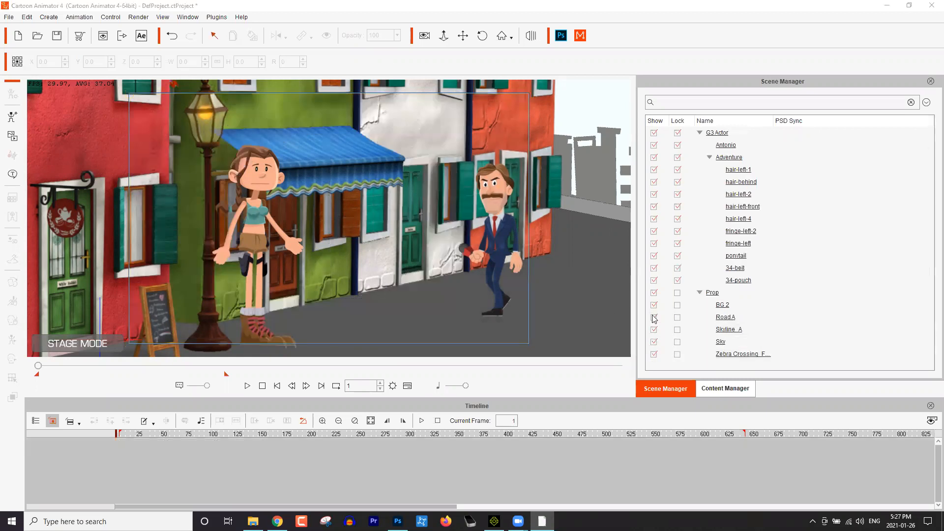
Create a new free bone actor from the black-cat PNG image in the CTA 3 - YouTube folder
{"action": "left_click", "coordinate": [13, 119]}
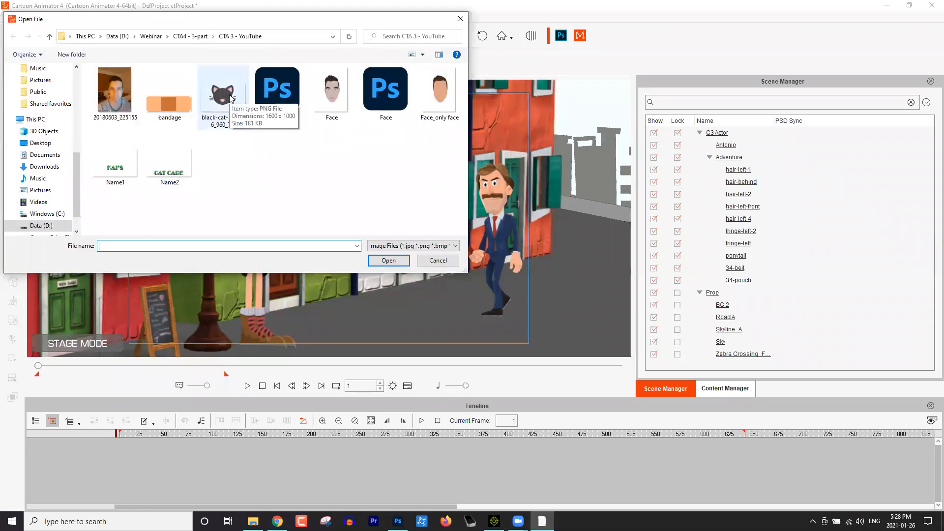
{"action": "double_click", "coordinate": [228, 103]}
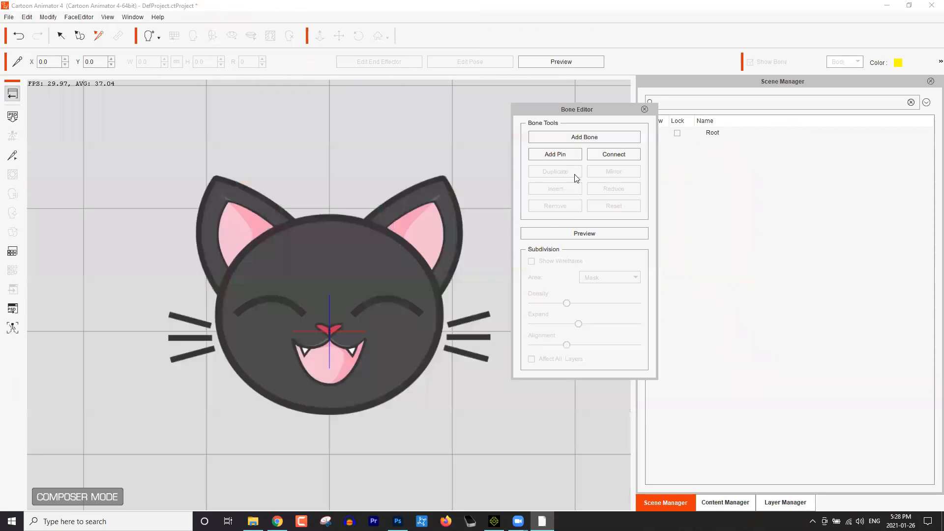
{"action": "left_click", "coordinate": [567, 137]}
{"action": "left_click", "coordinate": [611, 131]}
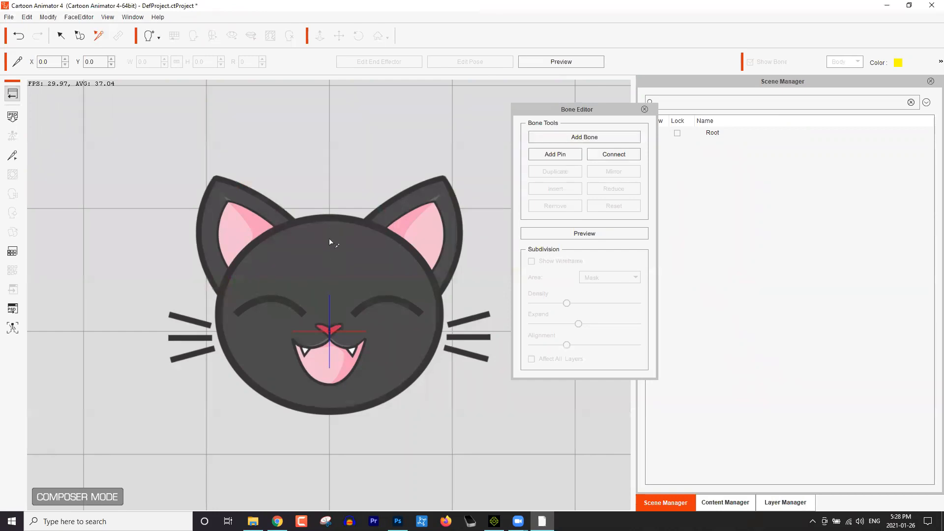
Add a bone chain running from the cat's forehead to above the nose and on to the cheek below its right-hand eye
{"action": "left_click", "coordinate": [580, 137]}
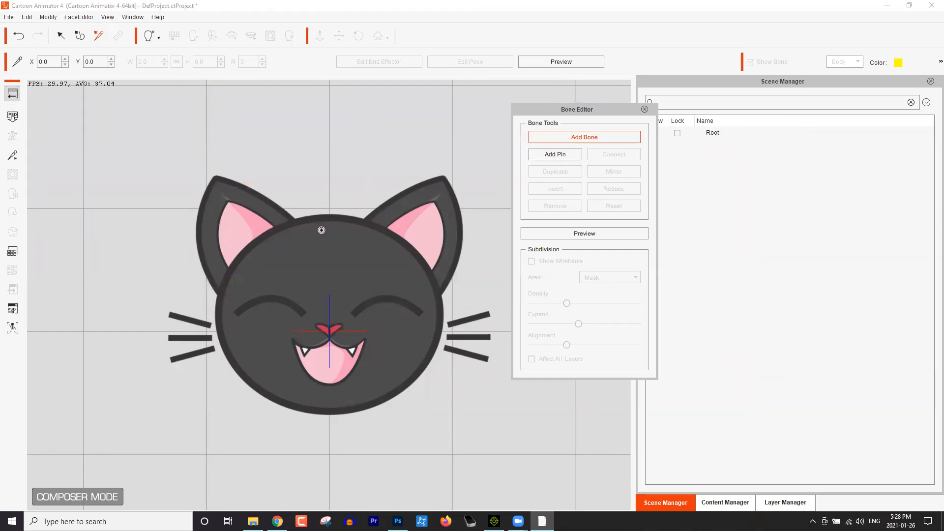
{"action": "left_click", "coordinate": [327, 309]}
{"action": "left_click", "coordinate": [403, 371]}
{"action": "right_click", "coordinate": [328, 311]}
{"action": "left_click", "coordinate": [327, 311]}
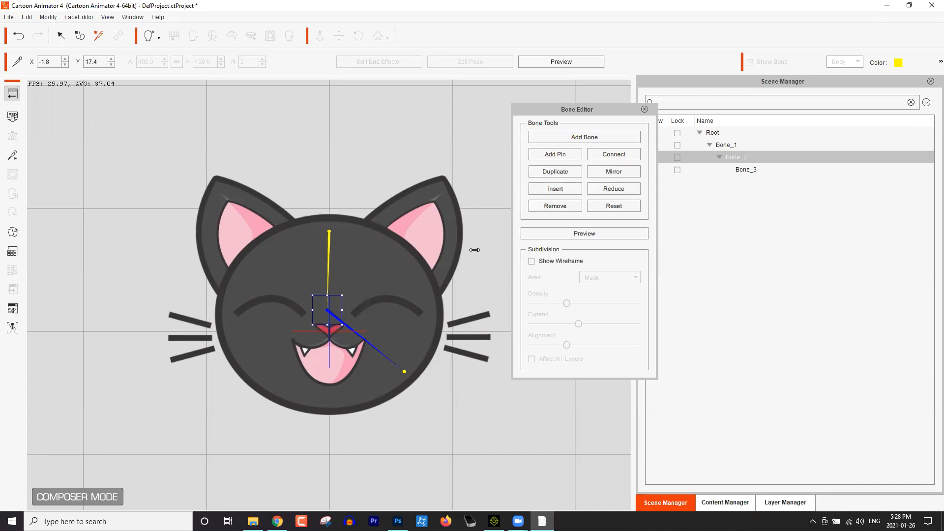
Branch a second bone from above the nose to the cat's opposite cheek, close the Bone Editor and return to the stage
{"action": "left_click", "coordinate": [612, 134]}
{"action": "left_click", "coordinate": [328, 311]}
{"action": "left_click", "coordinate": [260, 382]}
{"action": "left_click", "coordinate": [269, 378]}
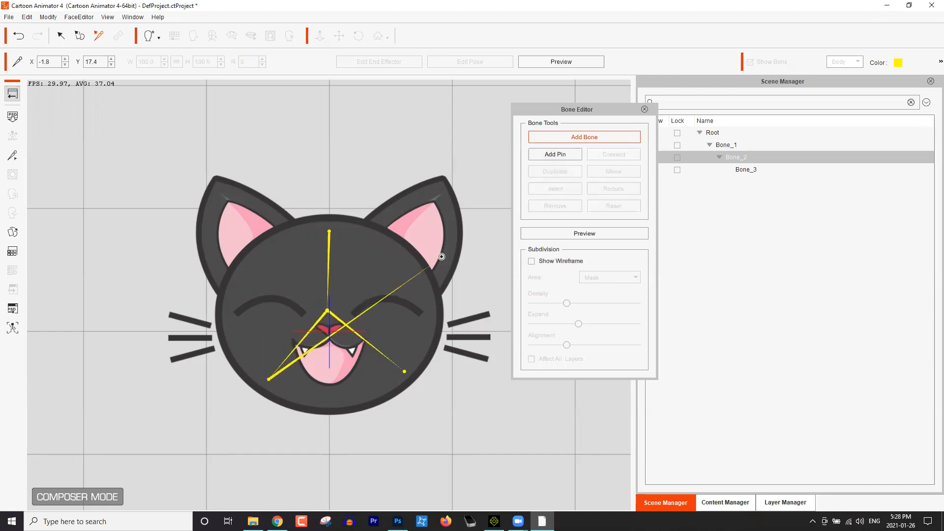
{"action": "right_click", "coordinate": [347, 240]}
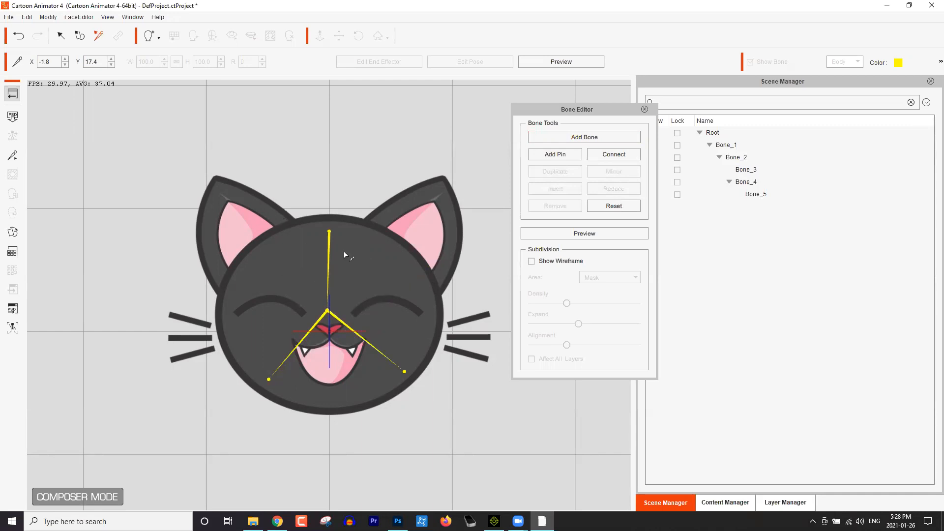
{"action": "left_click", "coordinate": [645, 109]}
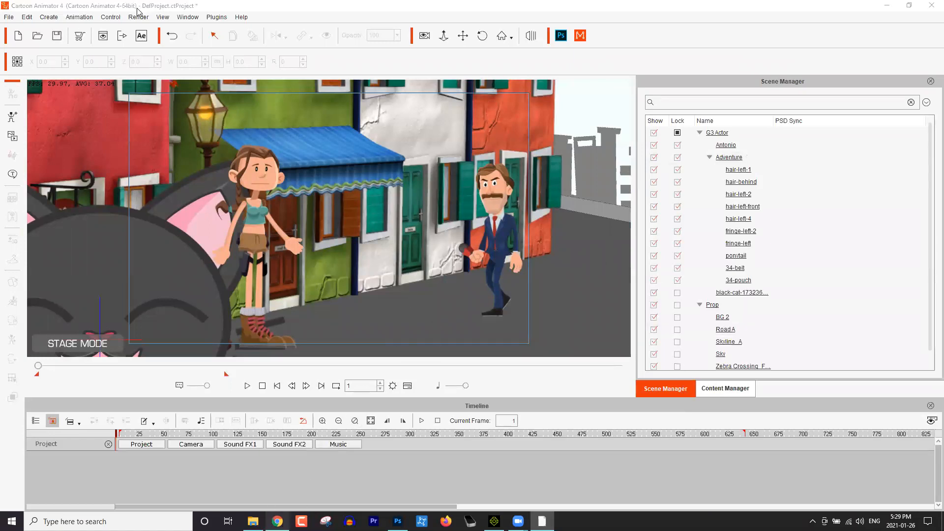
Switch to Chrome, load reallusion.com in a new tab and open the ActorCore website from it
{"action": "key", "text": "alt+Tab"}
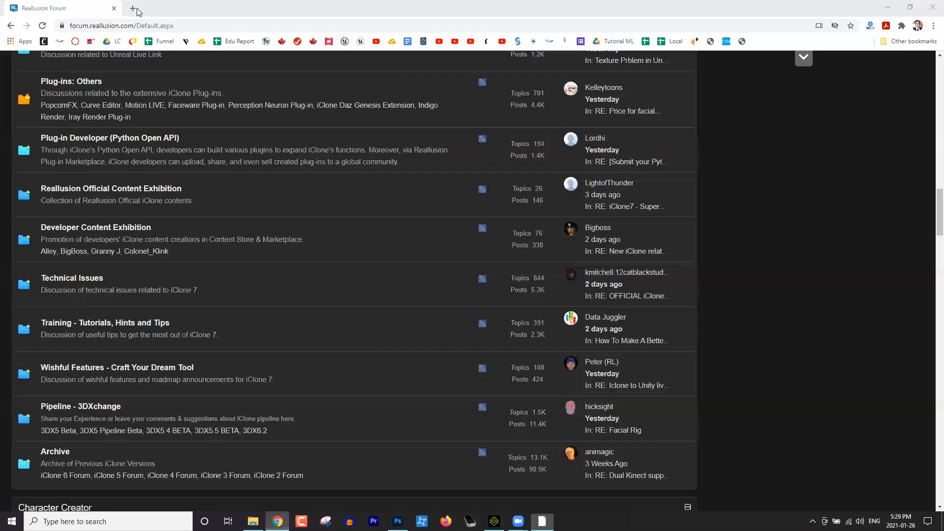
{"action": "left_click", "coordinate": [133, 8]}
{"action": "type", "text": "rea"}
{"action": "key", "text": "Return"}
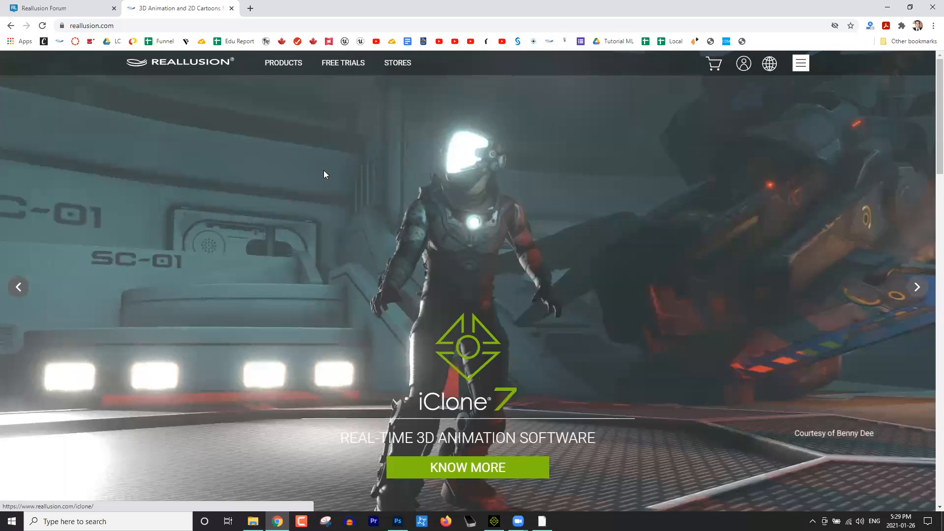
{"action": "left_click", "coordinate": [325, 172]}
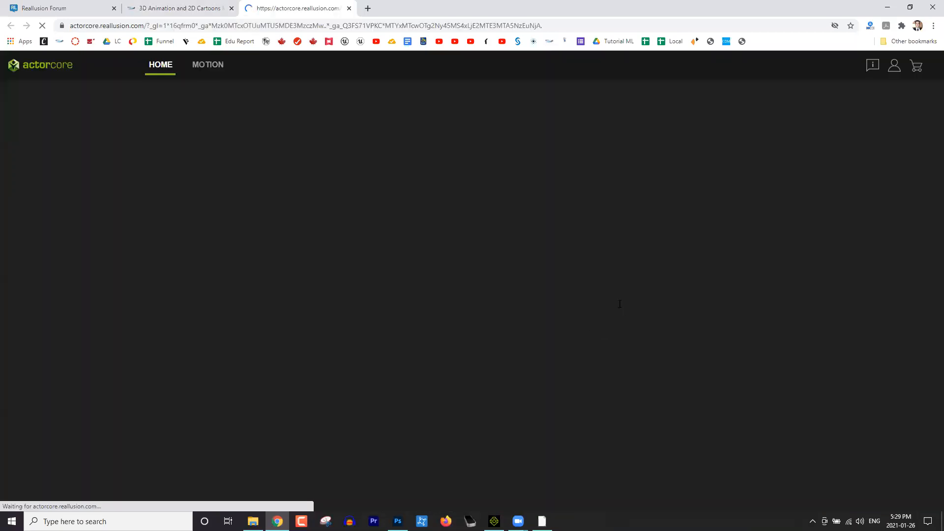
Look through the ActorCore home page, including its multi-platform support, motion production and popular motion pack sections
{"action": "scroll", "coordinate": [618, 302], "scroll_direction": "down", "scroll_amount": 10}
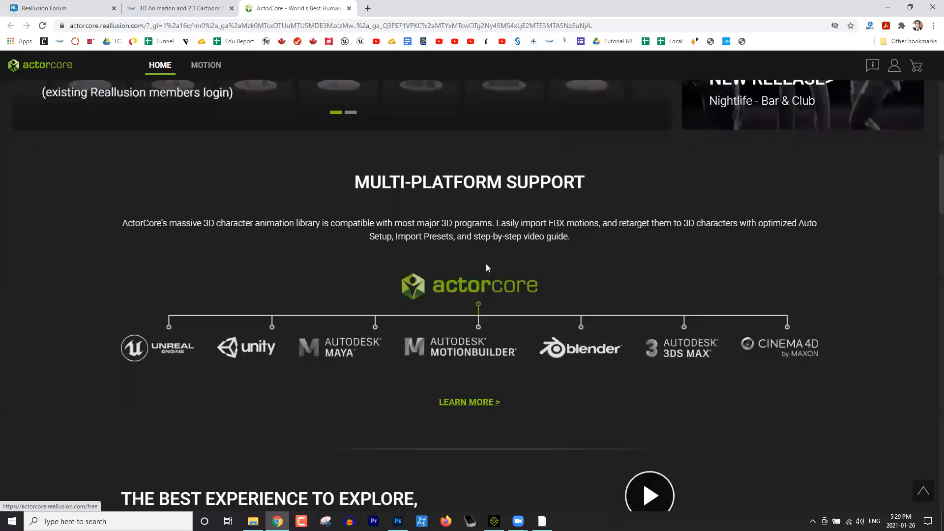
{"action": "scroll", "coordinate": [607, 232], "scroll_direction": "down", "scroll_amount": 3}
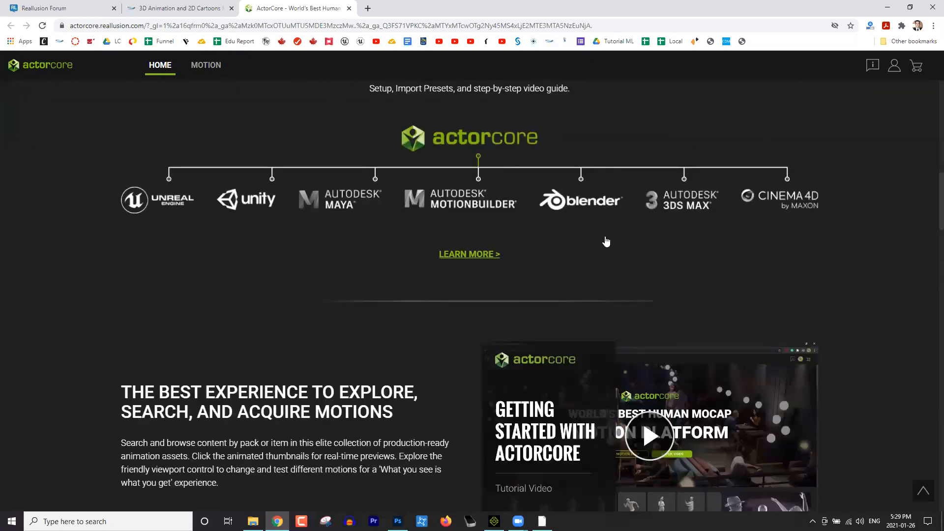
{"action": "scroll", "coordinate": [604, 241], "scroll_direction": "down", "scroll_amount": 1}
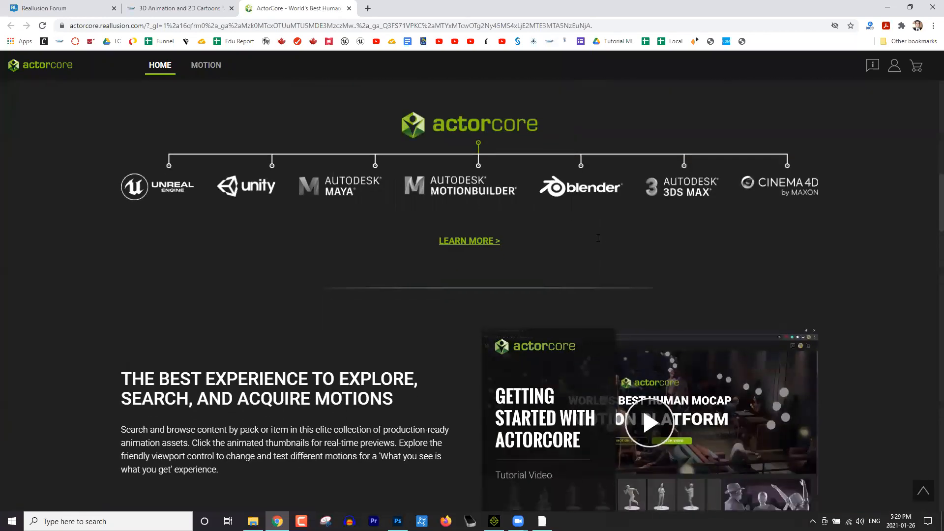
{"action": "scroll", "coordinate": [597, 243], "scroll_direction": "down", "scroll_amount": 10}
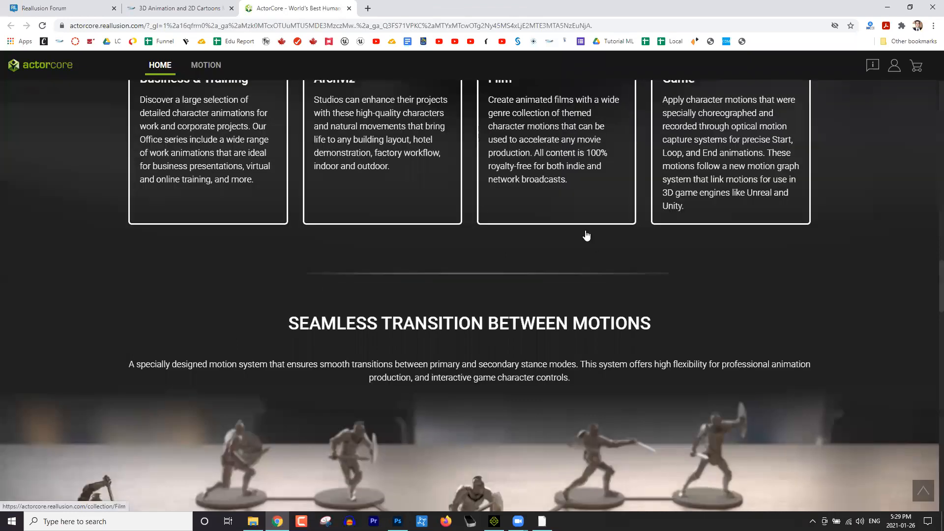
{"action": "scroll", "coordinate": [586, 235], "scroll_direction": "down", "scroll_amount": 10}
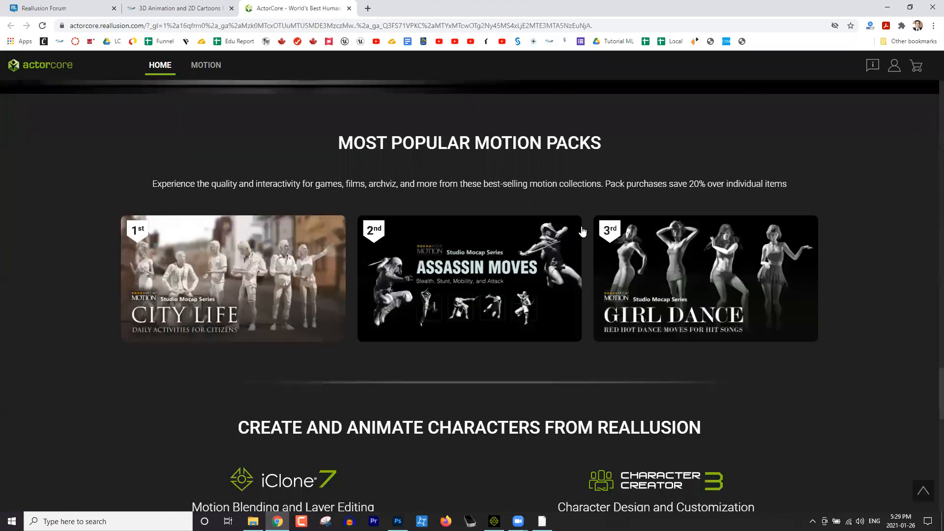
{"action": "scroll", "coordinate": [581, 234], "scroll_direction": "down", "scroll_amount": 10}
{"action": "scroll", "coordinate": [101, 64], "scroll_direction": "up", "scroll_amount": 10}
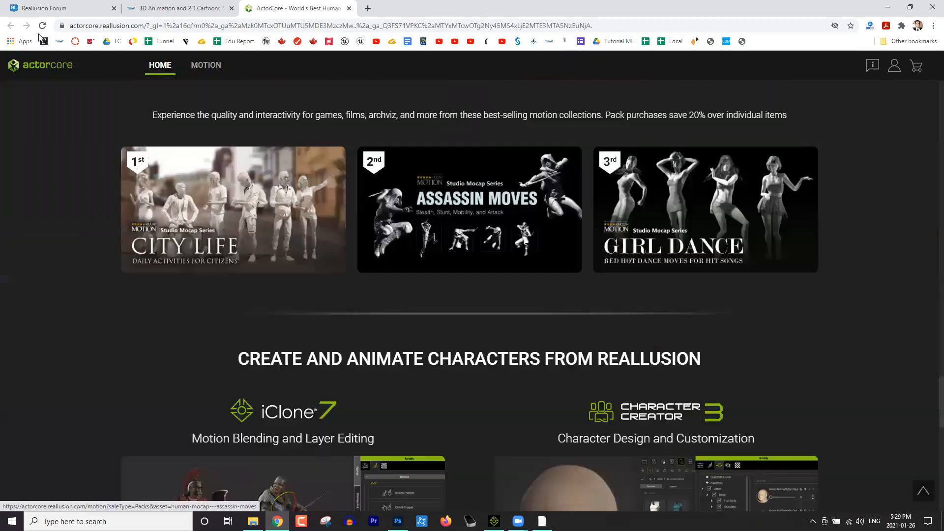
{"action": "scroll", "coordinate": [169, 76], "scroll_direction": "up", "scroll_amount": 5}
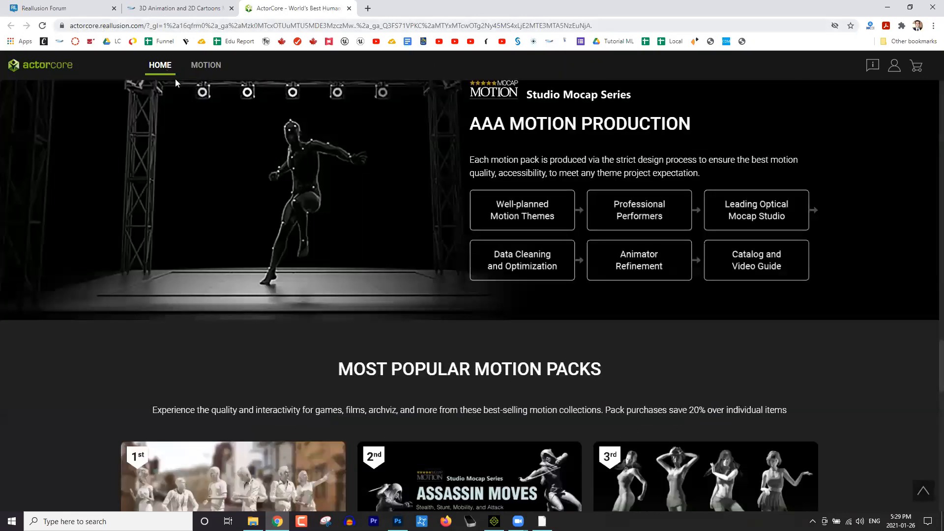
Open the Cartoon Animator 4 tutorials page from the Reallusion site and look over its Getting Started and Function sections
{"action": "right_click", "coordinate": [205, 140]}
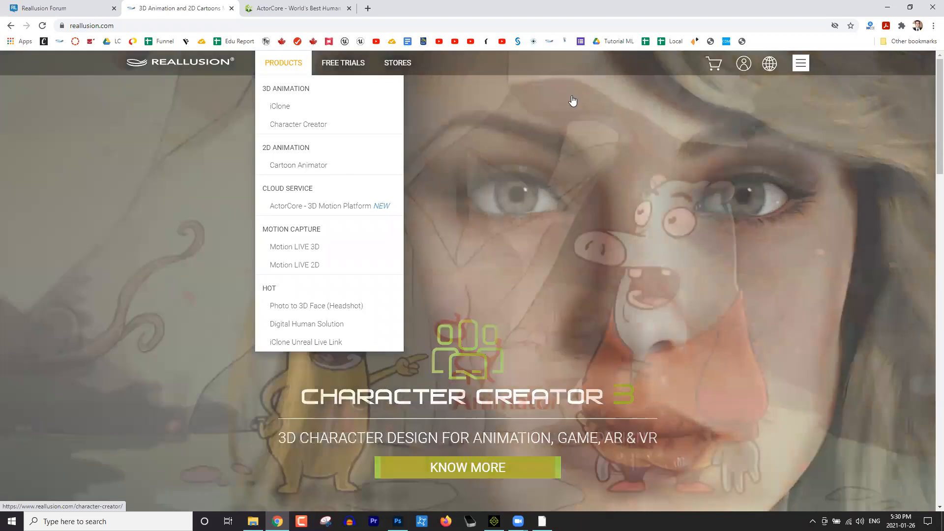
{"action": "left_click", "coordinate": [581, 119]}
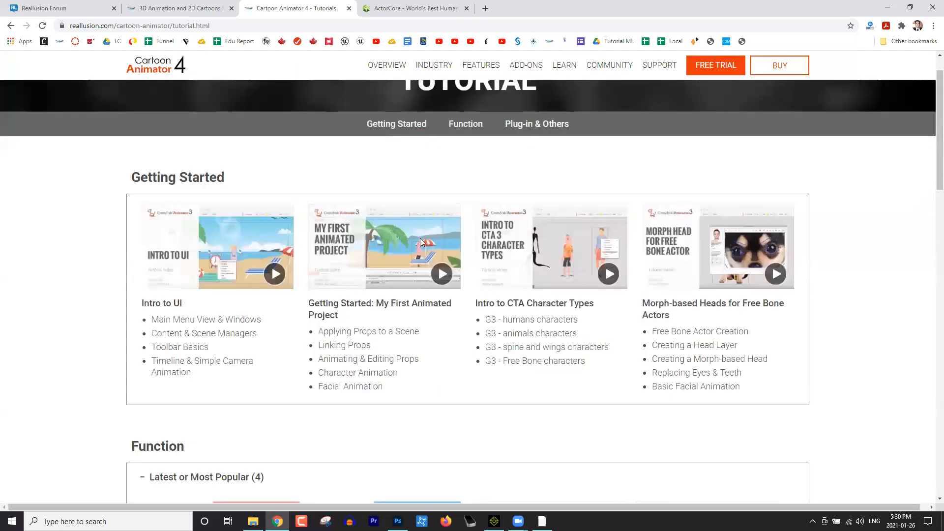
{"action": "scroll", "coordinate": [435, 224], "scroll_direction": "down", "scroll_amount": 7}
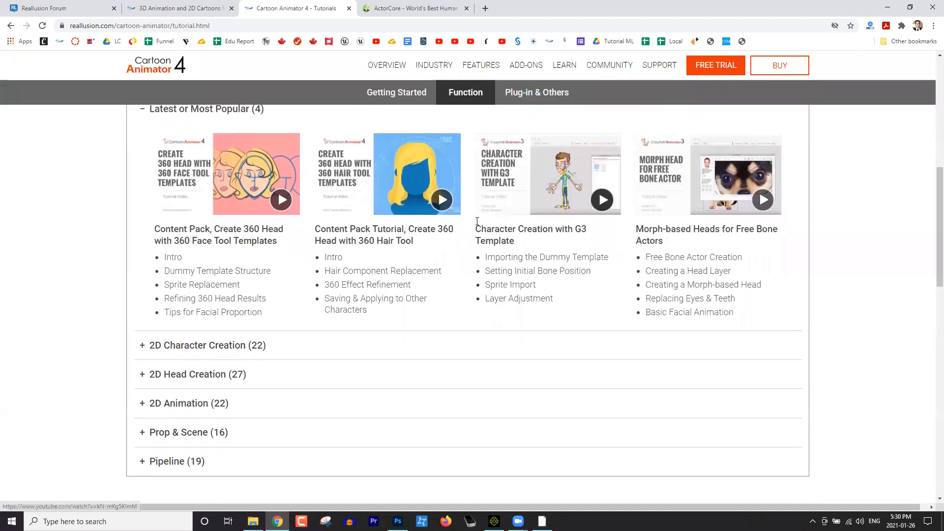
{"action": "scroll", "coordinate": [349, 238], "scroll_direction": "down", "scroll_amount": 4}
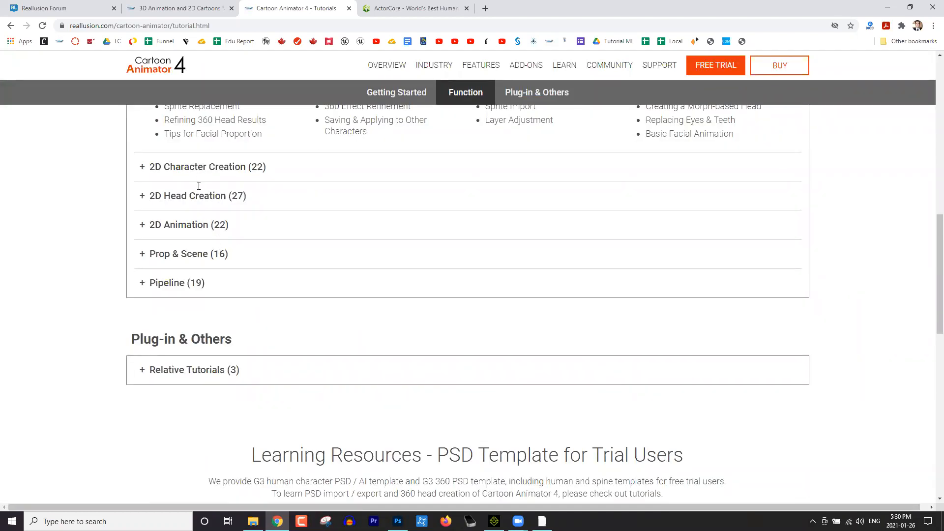
Expand the 2D Animation tutorials and look through the 3D Motion Converter videos
{"action": "left_click", "coordinate": [194, 222]}
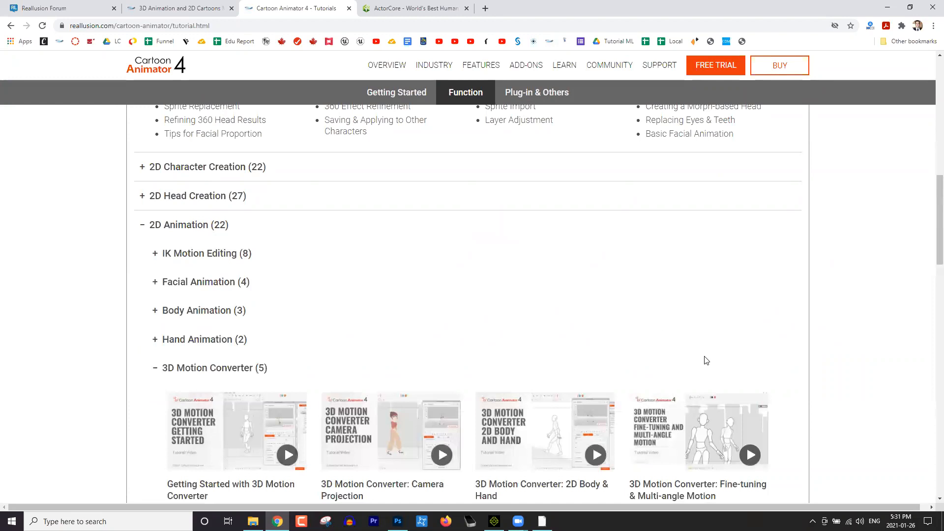
{"action": "scroll", "coordinate": [706, 360], "scroll_direction": "down", "scroll_amount": 3}
{"action": "scroll", "coordinate": [703, 344], "scroll_direction": "down", "scroll_amount": 1}
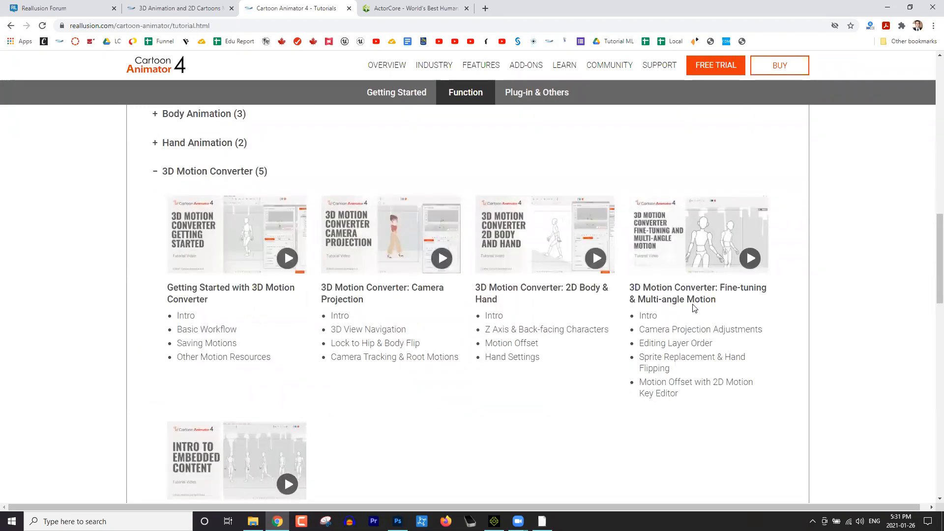
{"action": "scroll", "coordinate": [685, 303], "scroll_direction": "down", "scroll_amount": 1}
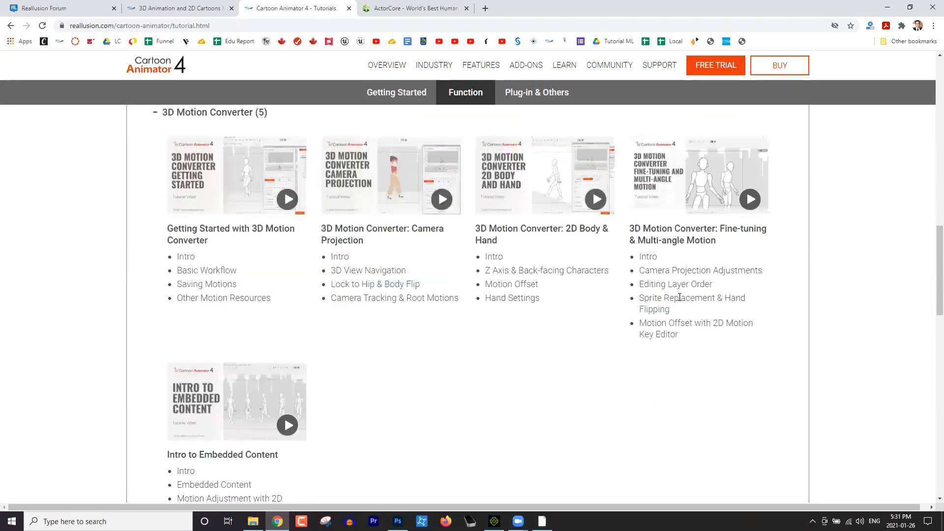
{"action": "scroll", "coordinate": [180, 283], "scroll_direction": "down", "scroll_amount": 1}
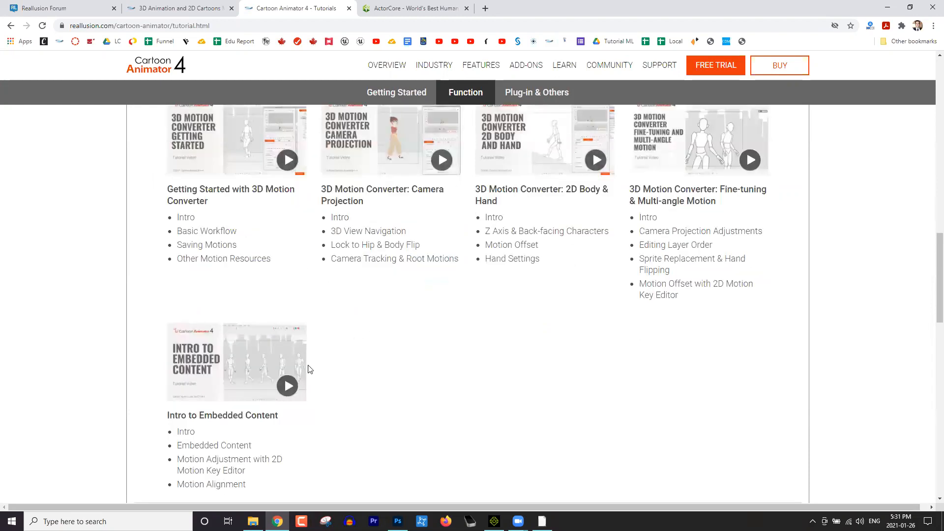